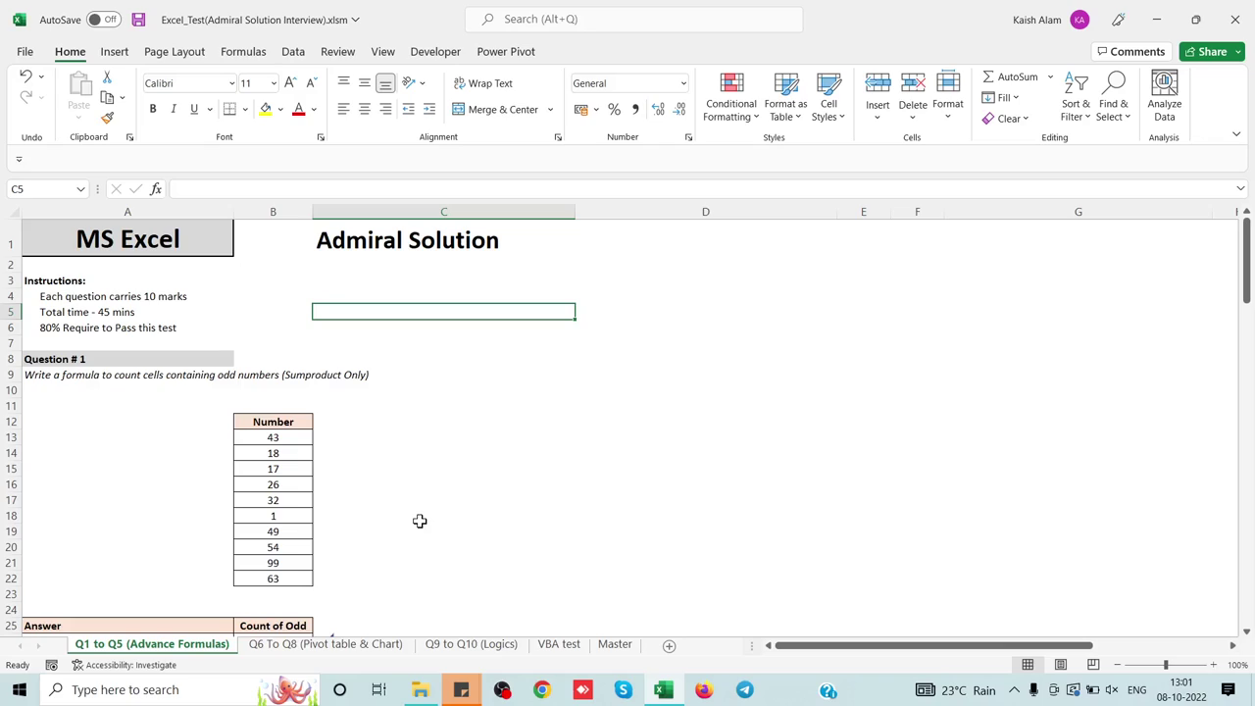
Check the system volume, then switch from the Excel workbook to the YouTube 'Interview Question' playlist.
key(XF86AudioRaiseVolume)
key(alt+Tab)
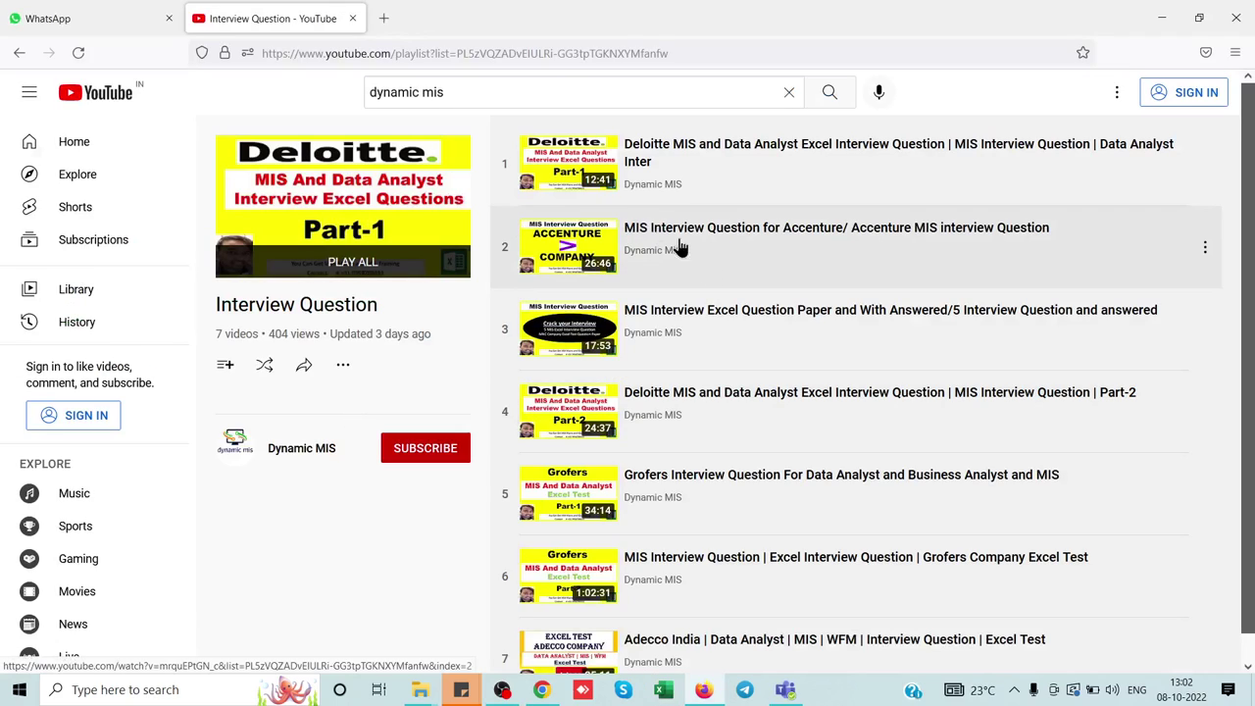
Scroll through the seven-video playlist, then return to the Excel test workbook at Question #1.
scroll(742, 449, down, 1)
scroll(742, 449, down, 1)
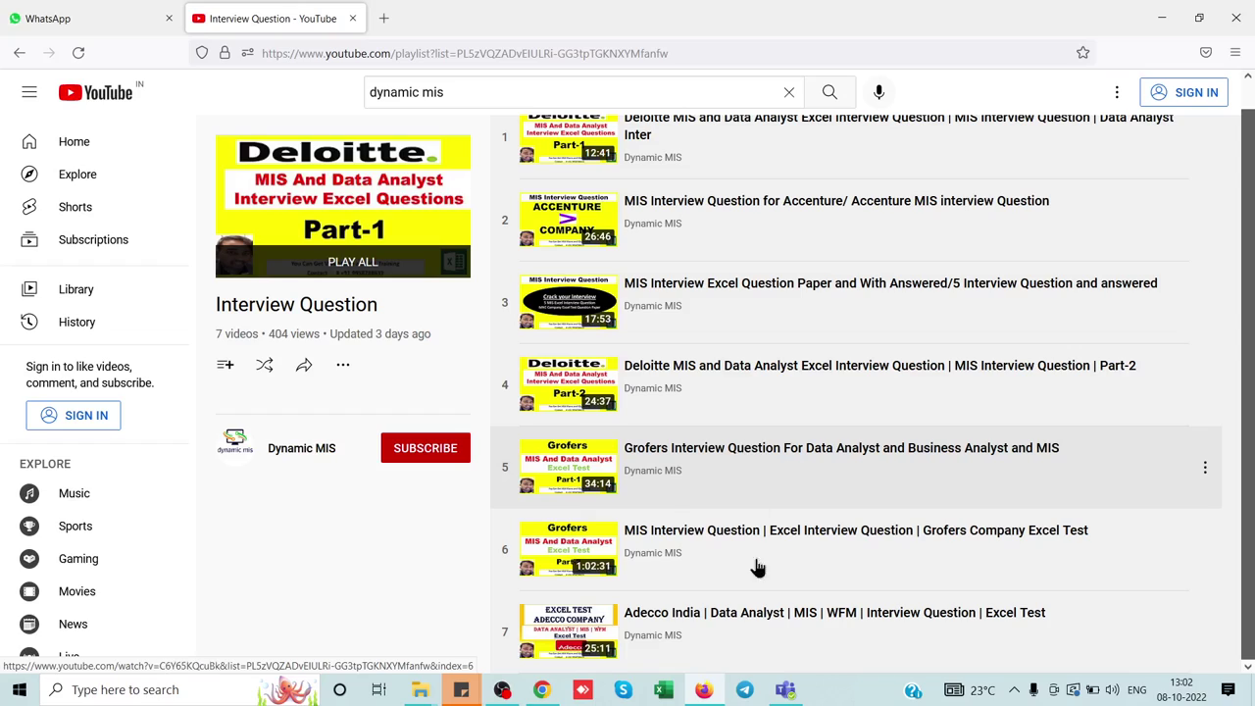
scroll(791, 449, up, 1)
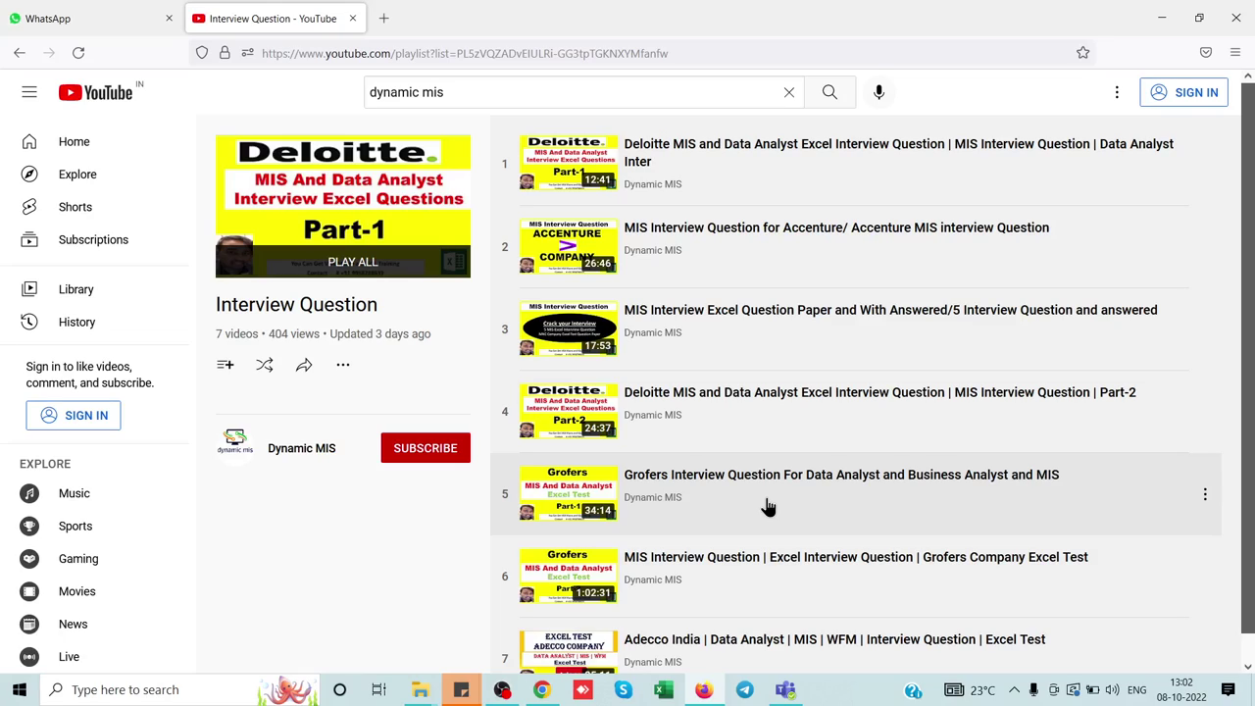
key(alt+Tab)
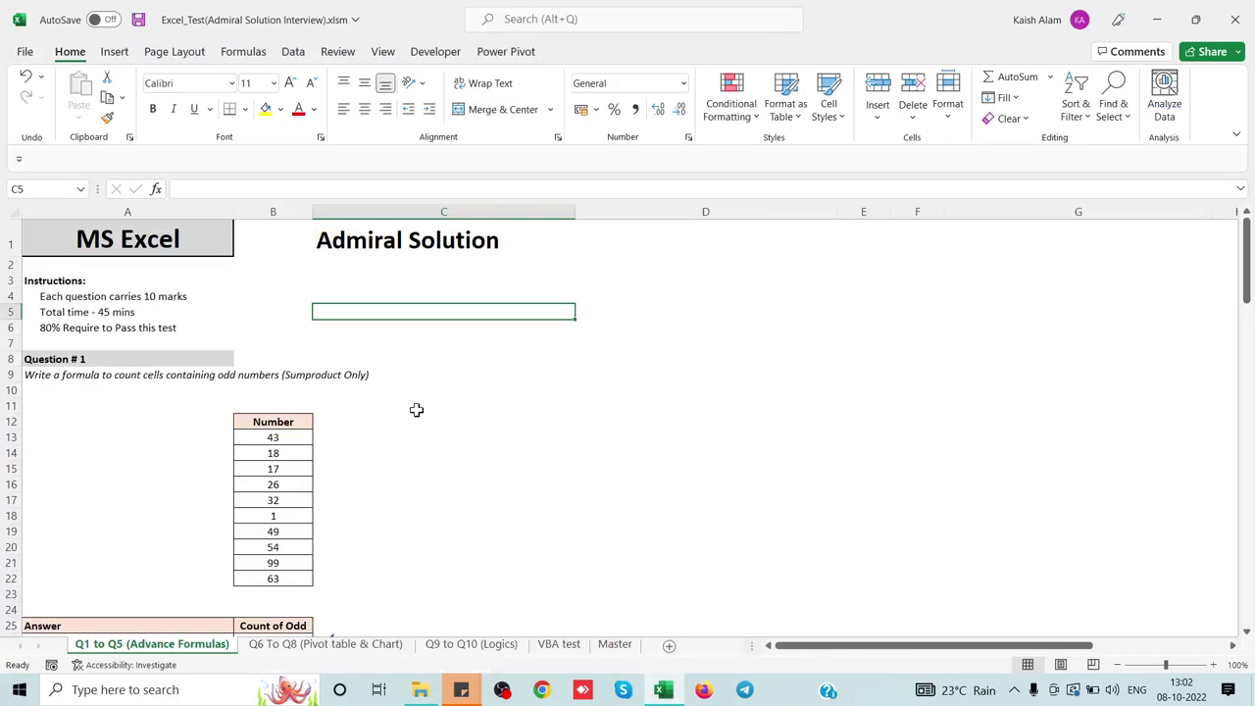
click(266, 362)
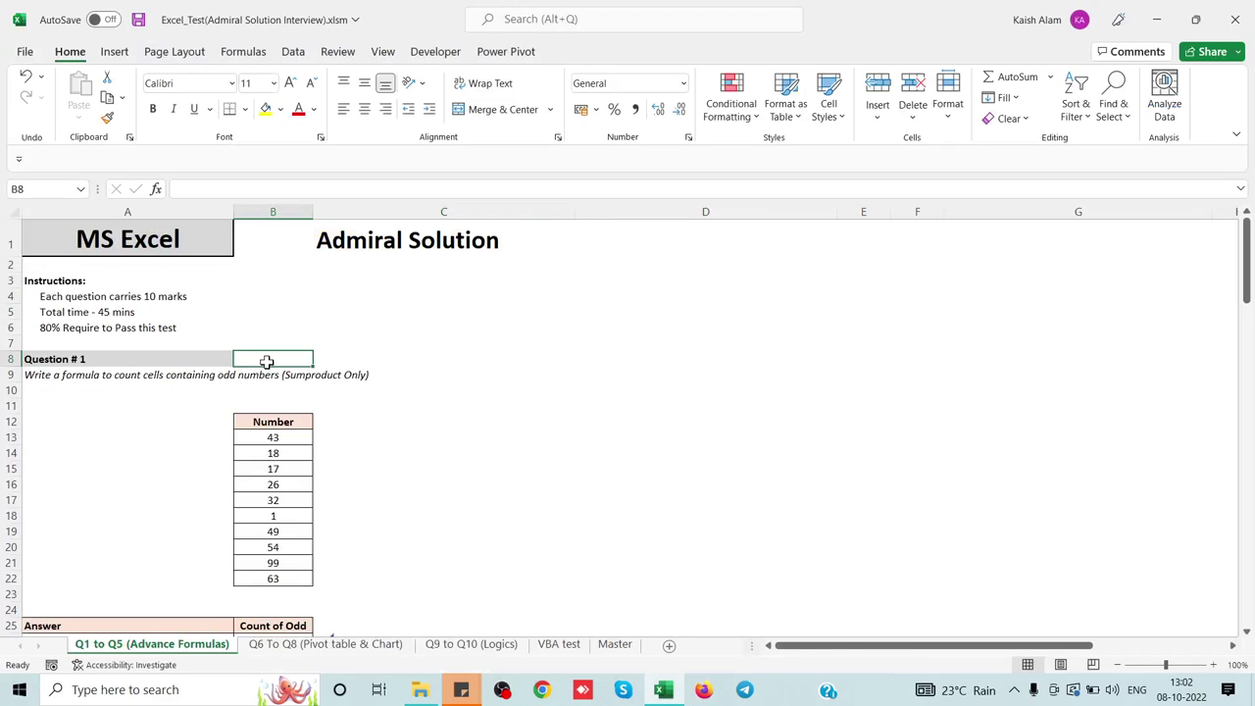
click(355, 257)
click(279, 453)
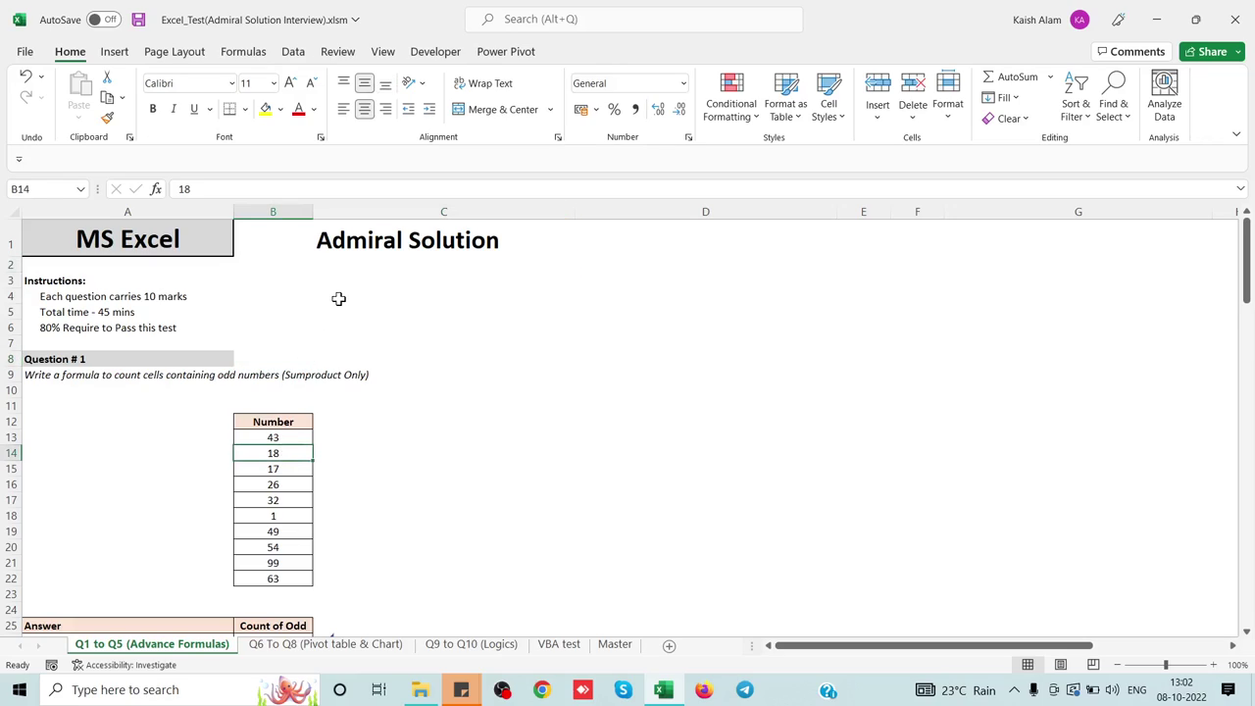
click(276, 418)
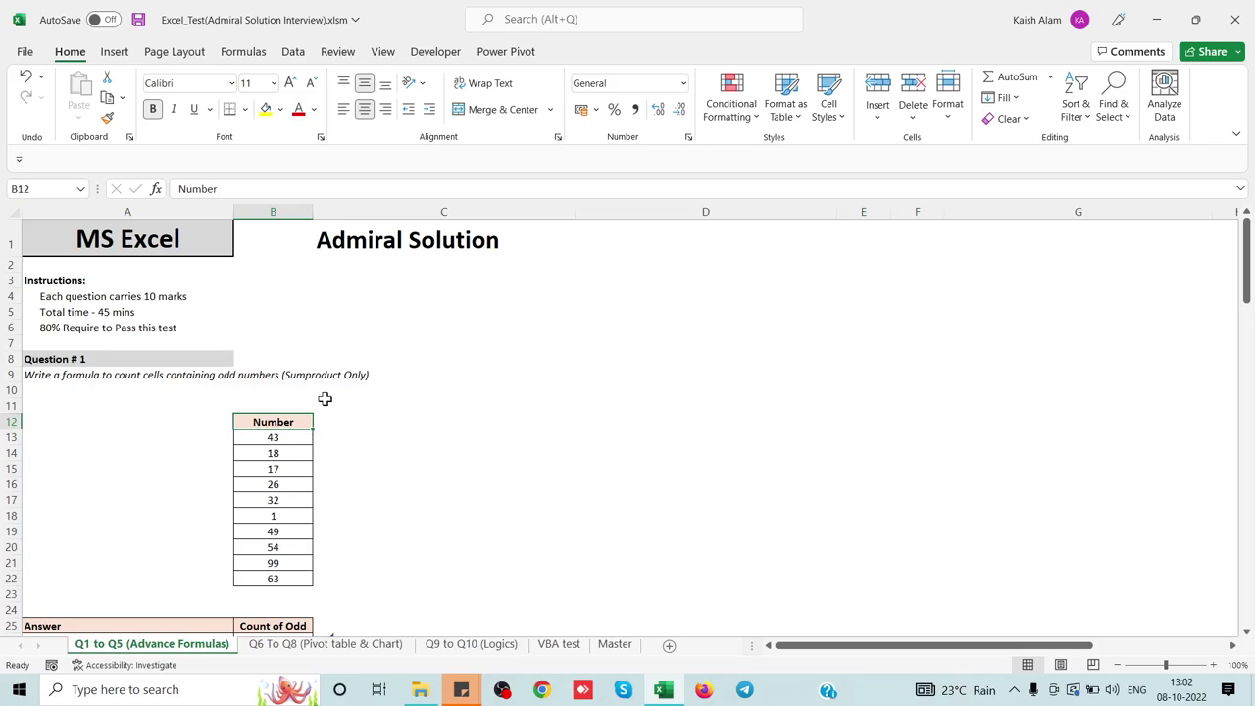
click(126, 291)
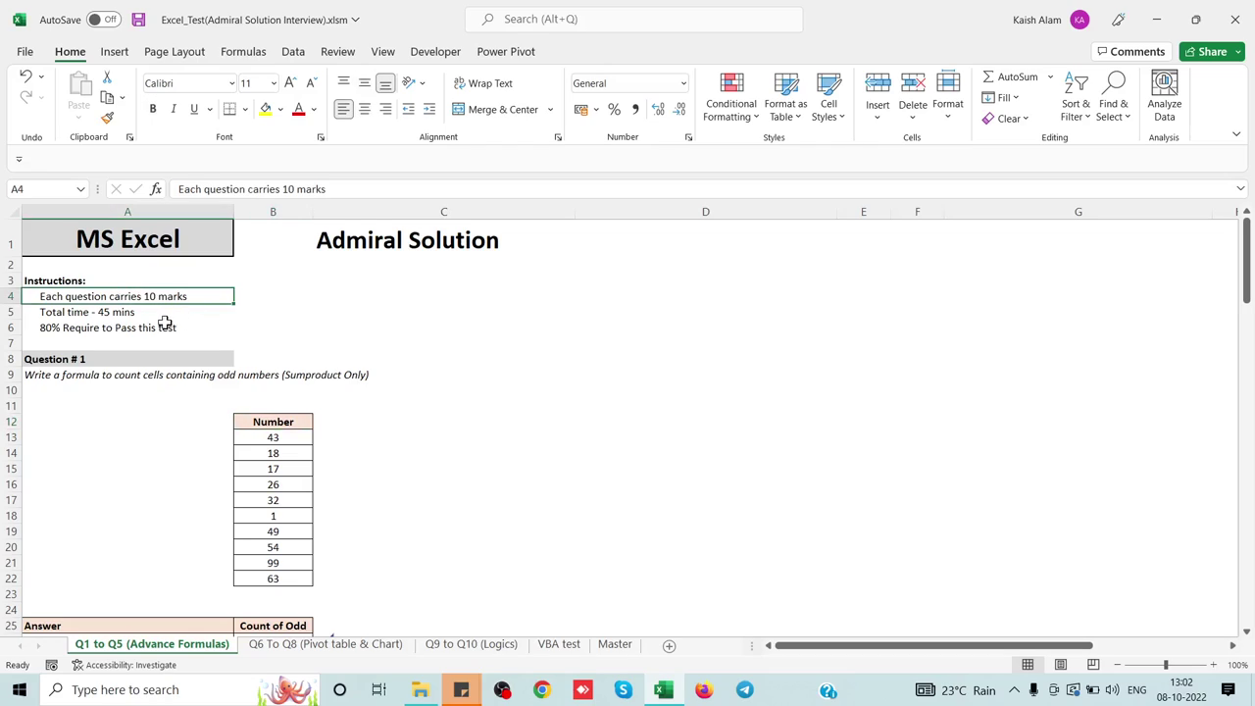
click(158, 325)
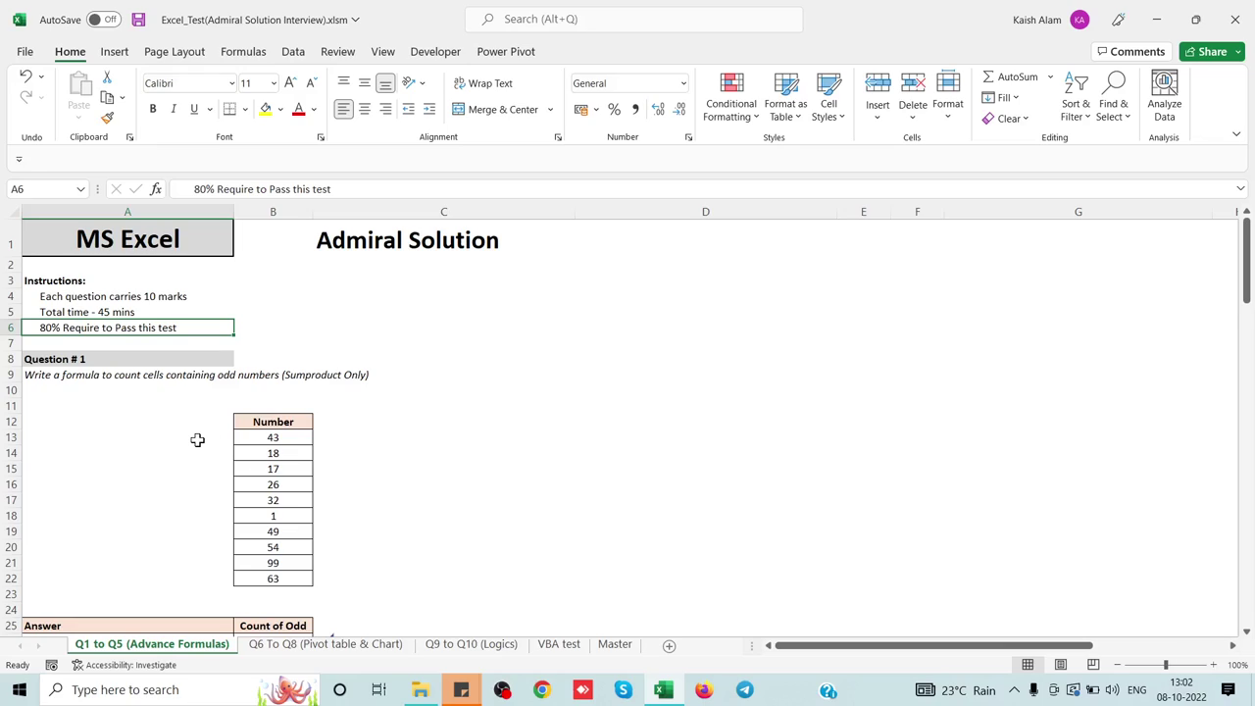
click(285, 472)
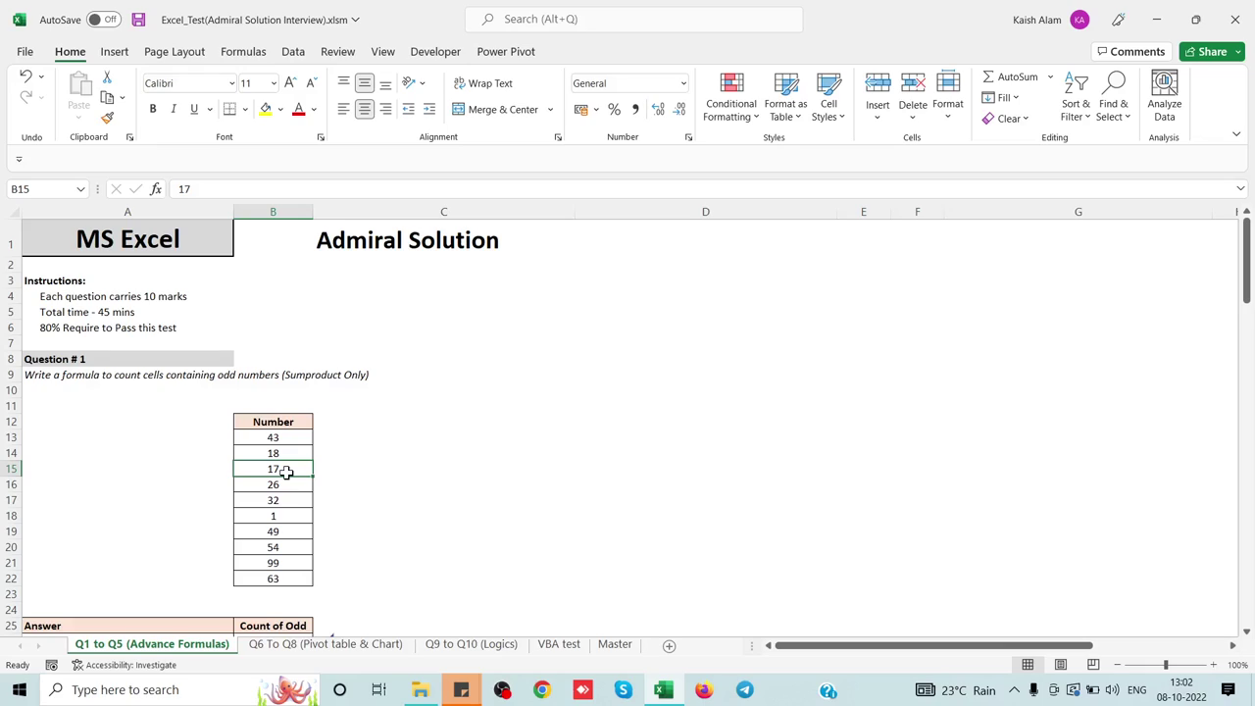
scroll(285, 473, down, 1)
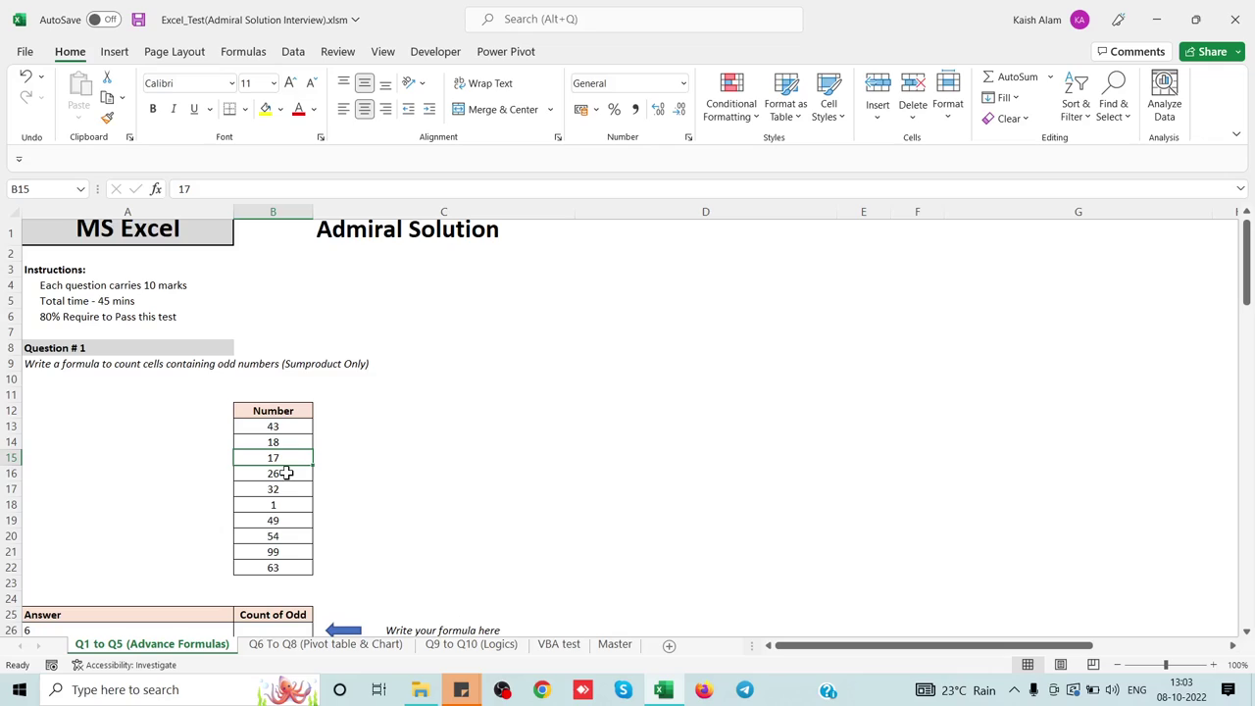
scroll(286, 472, down, 3)
scroll(258, 445, up, 3)
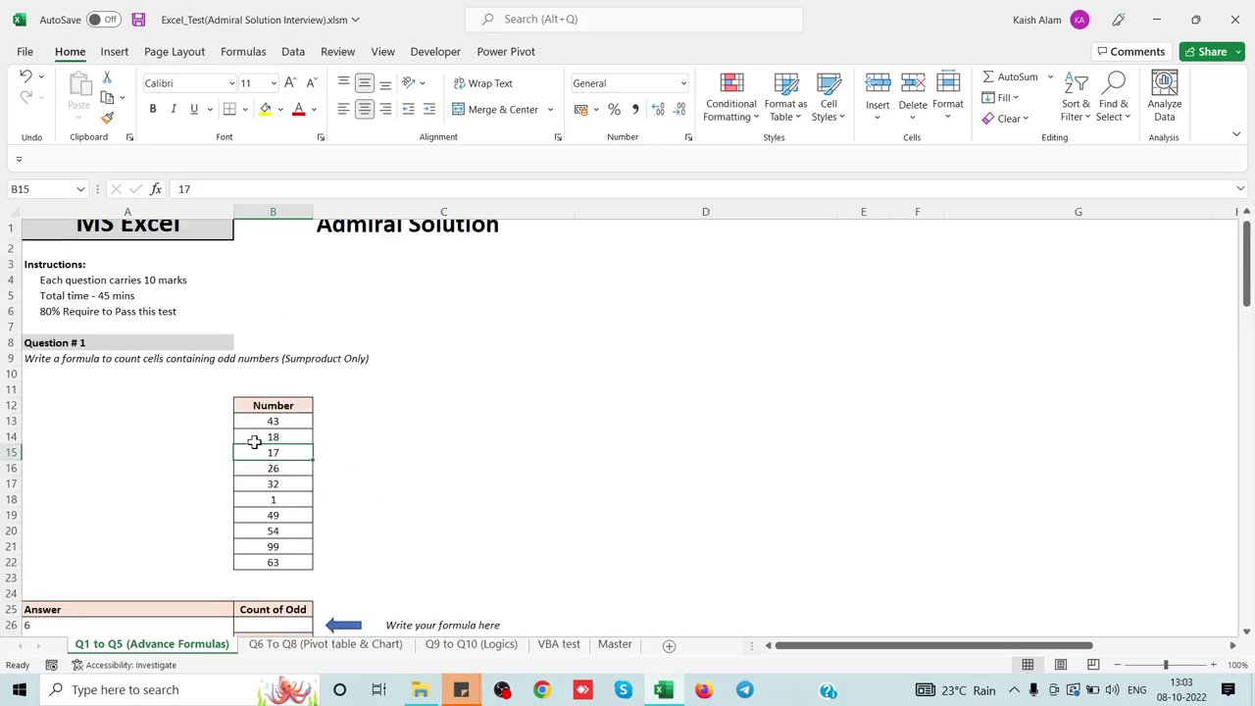
scroll(252, 442, up, 1)
click(64, 378)
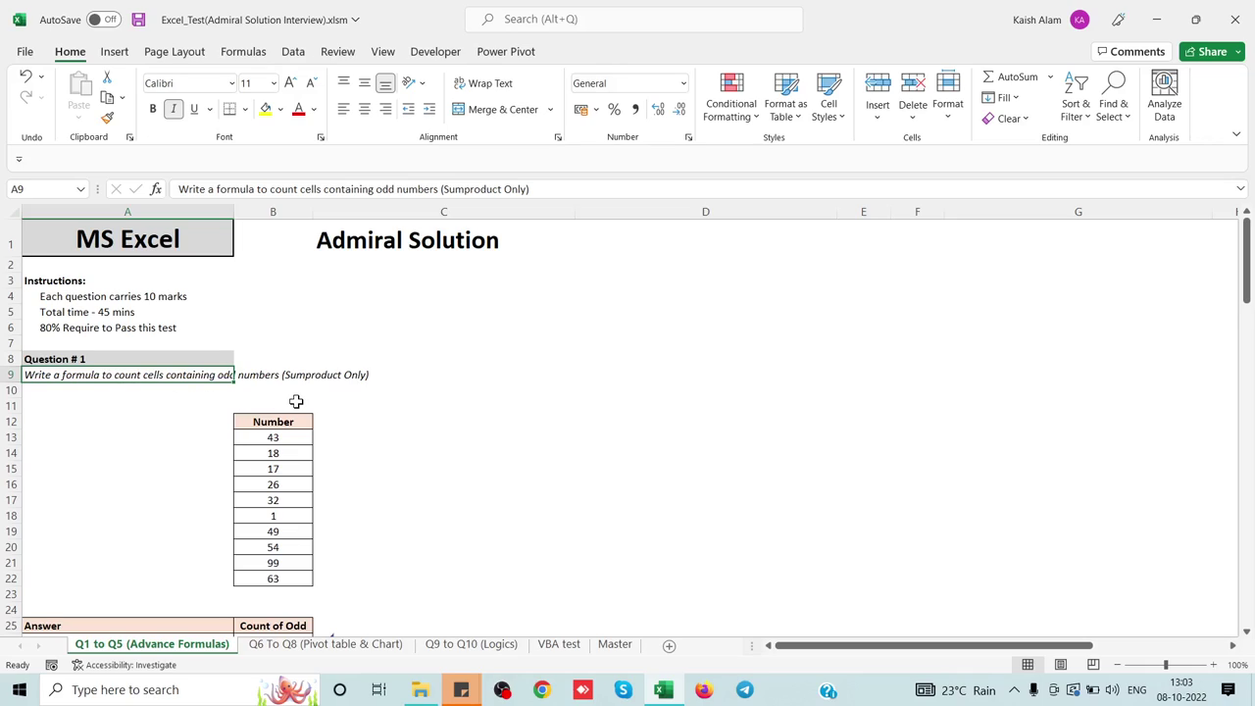
click(283, 517)
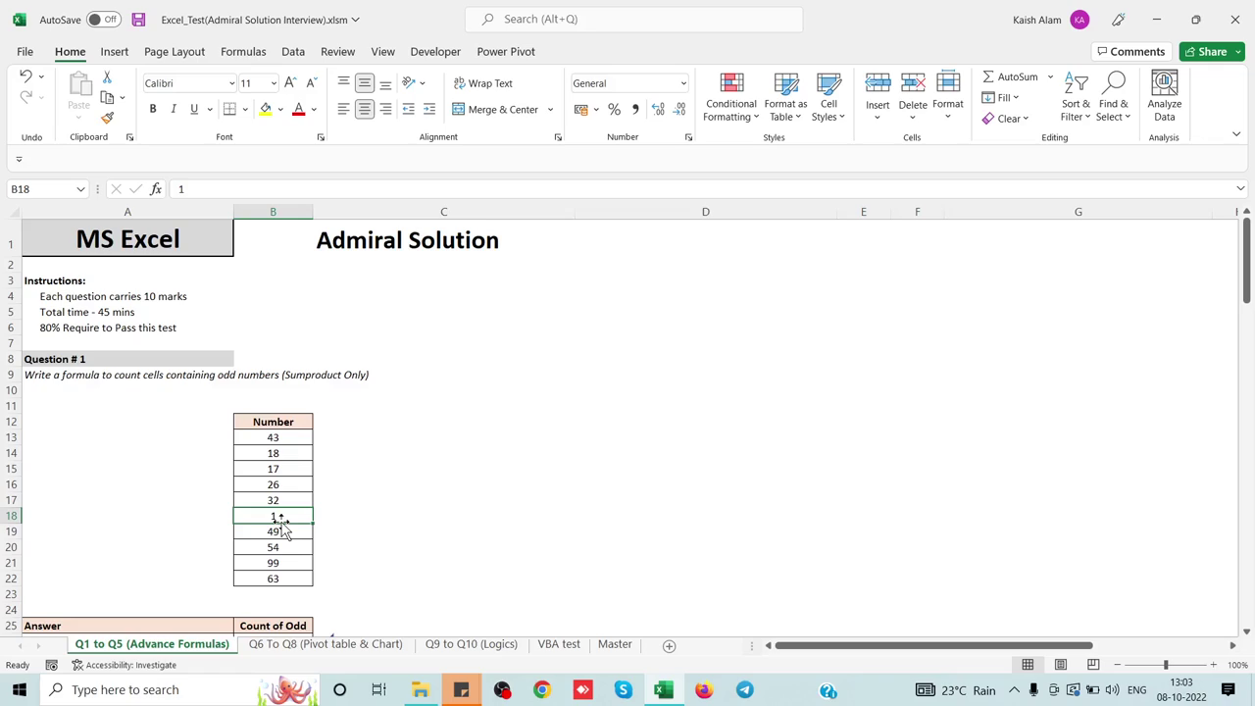
scroll(282, 527, down, 3)
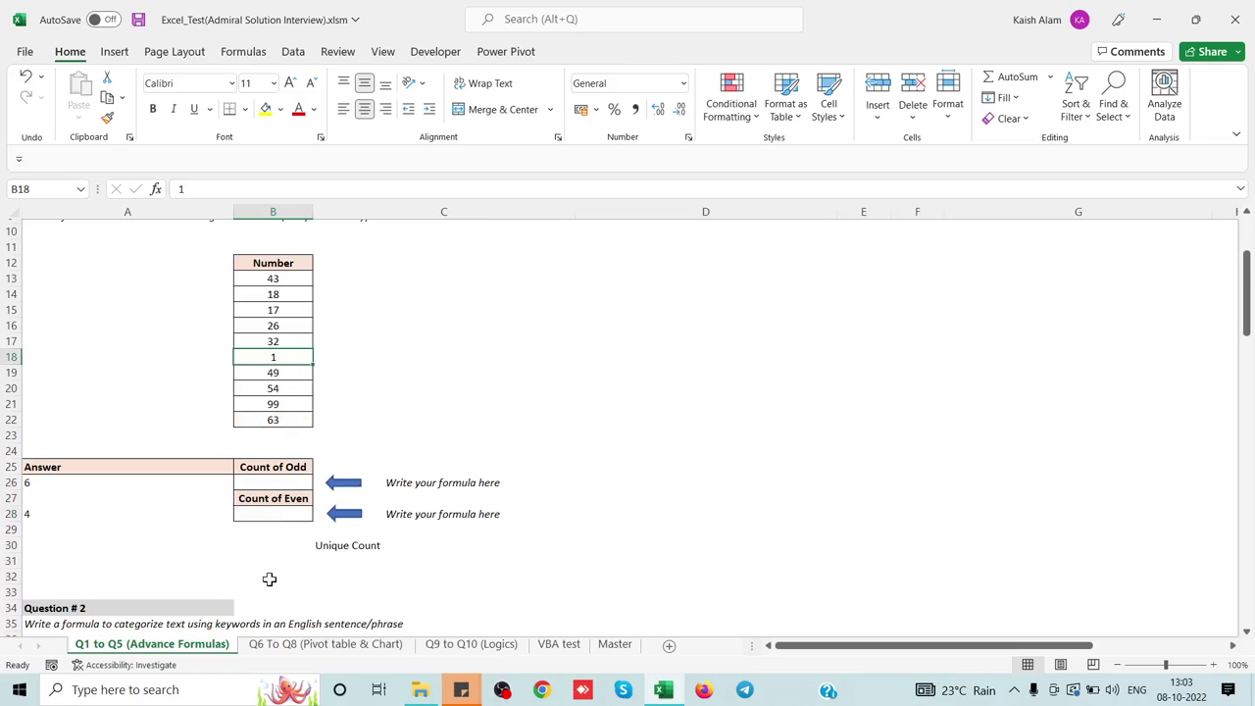
click(267, 467)
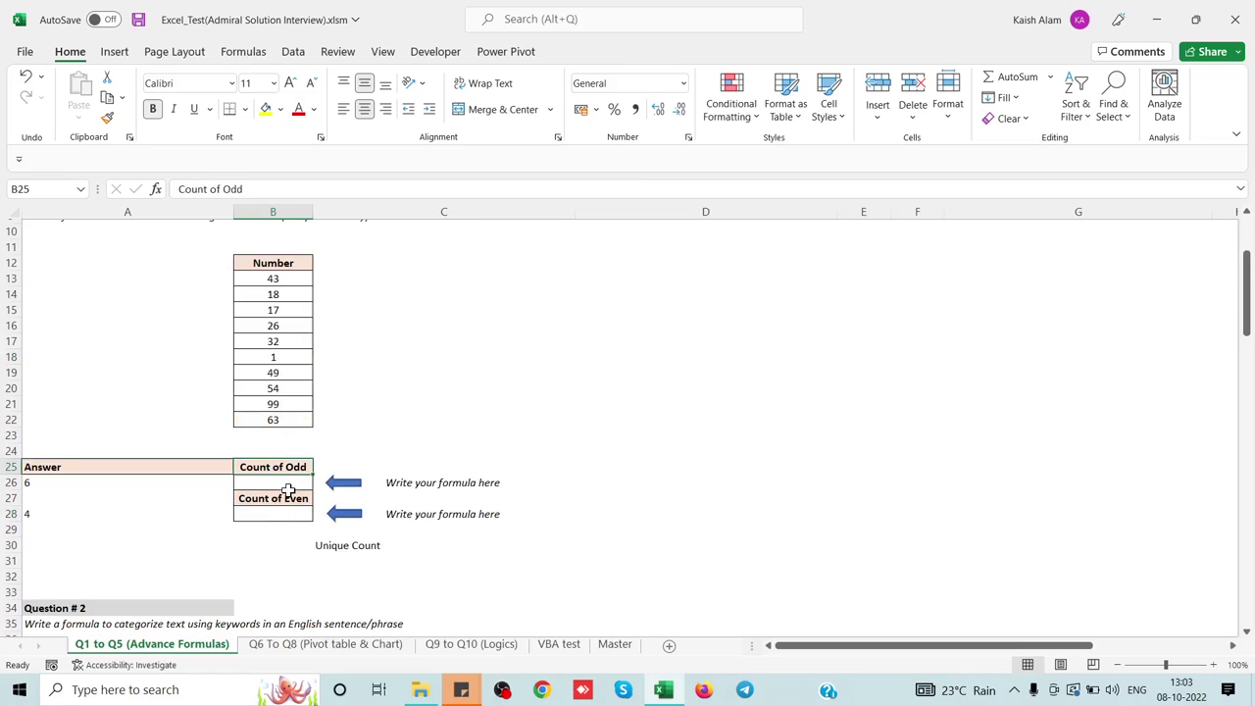
click(285, 494)
click(286, 480)
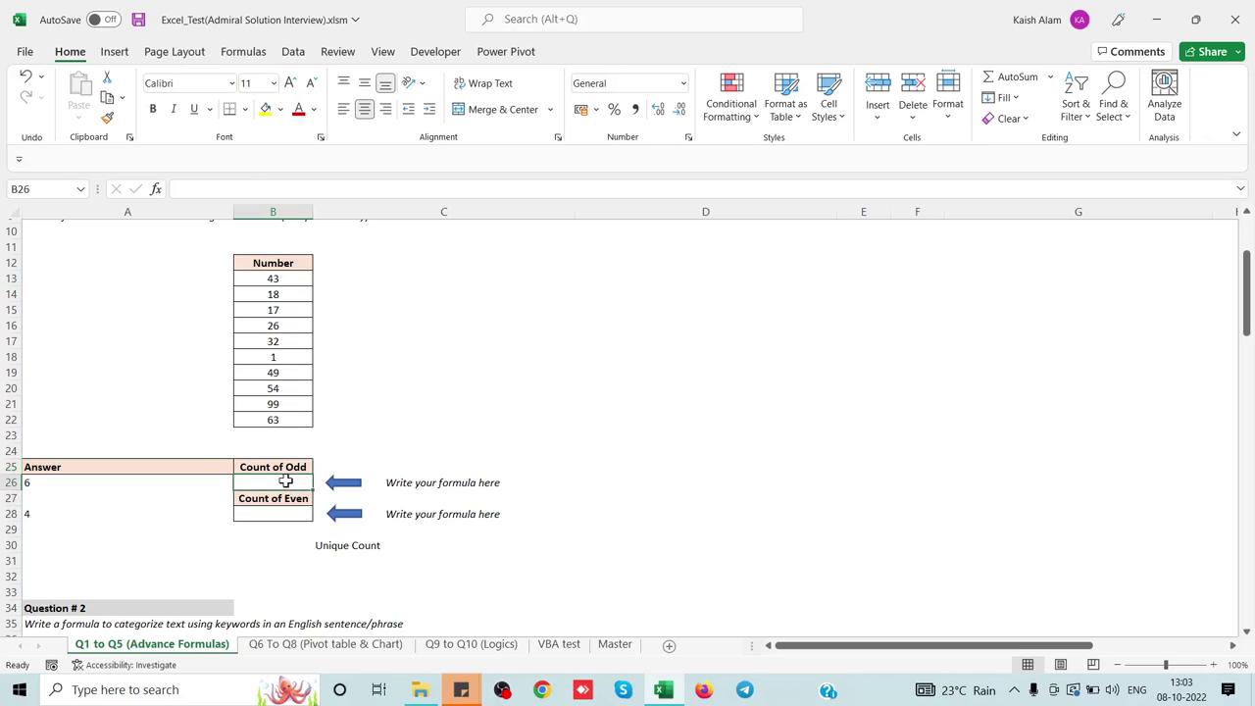
click(270, 517)
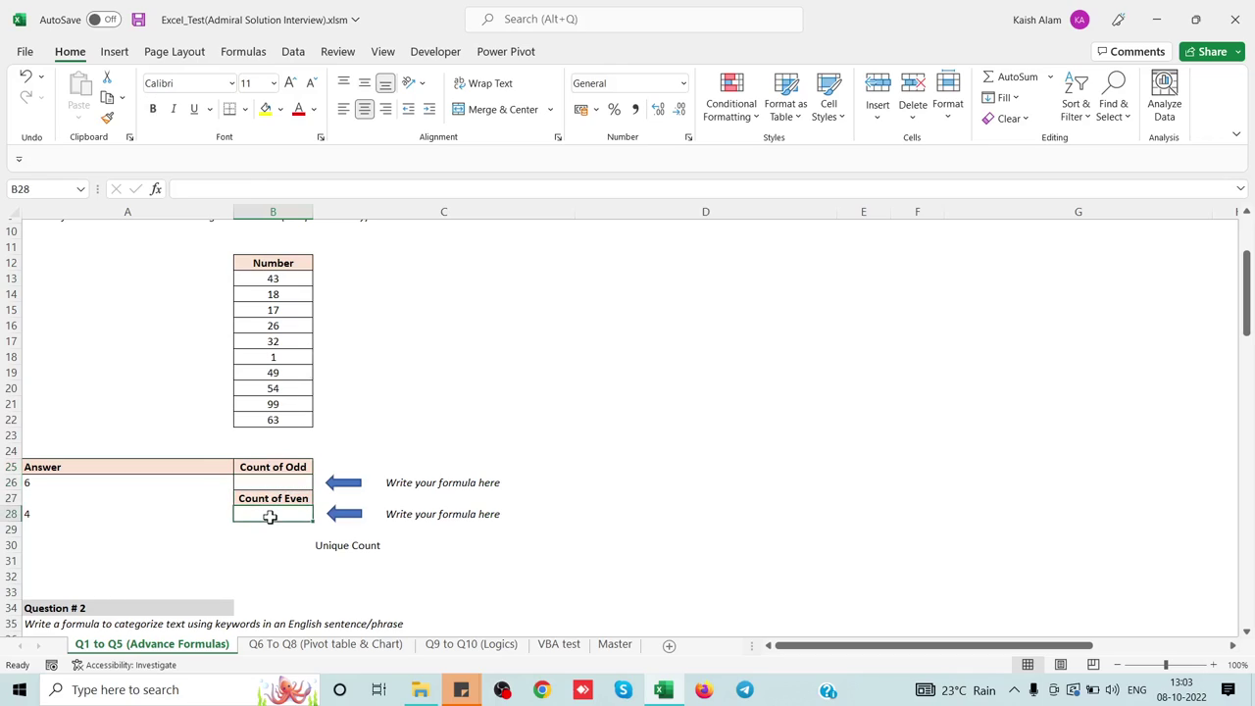
click(275, 280)
key(ctrl+shift+Down)
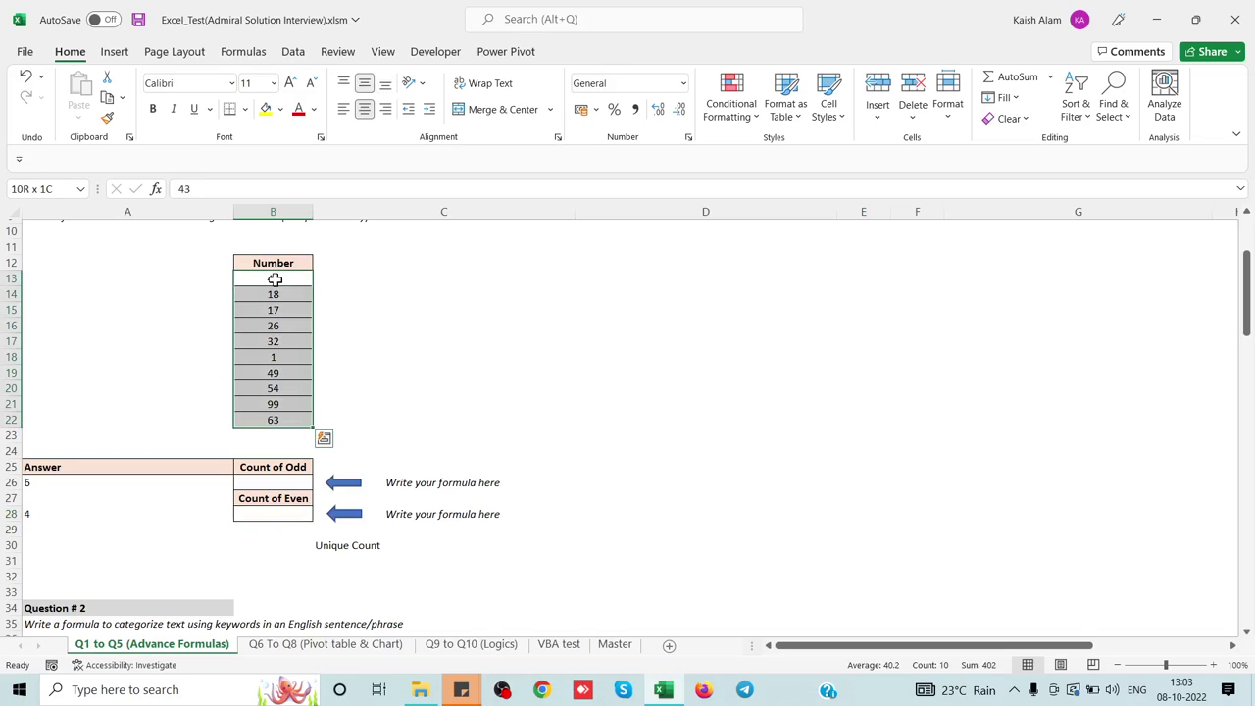
click(327, 279)
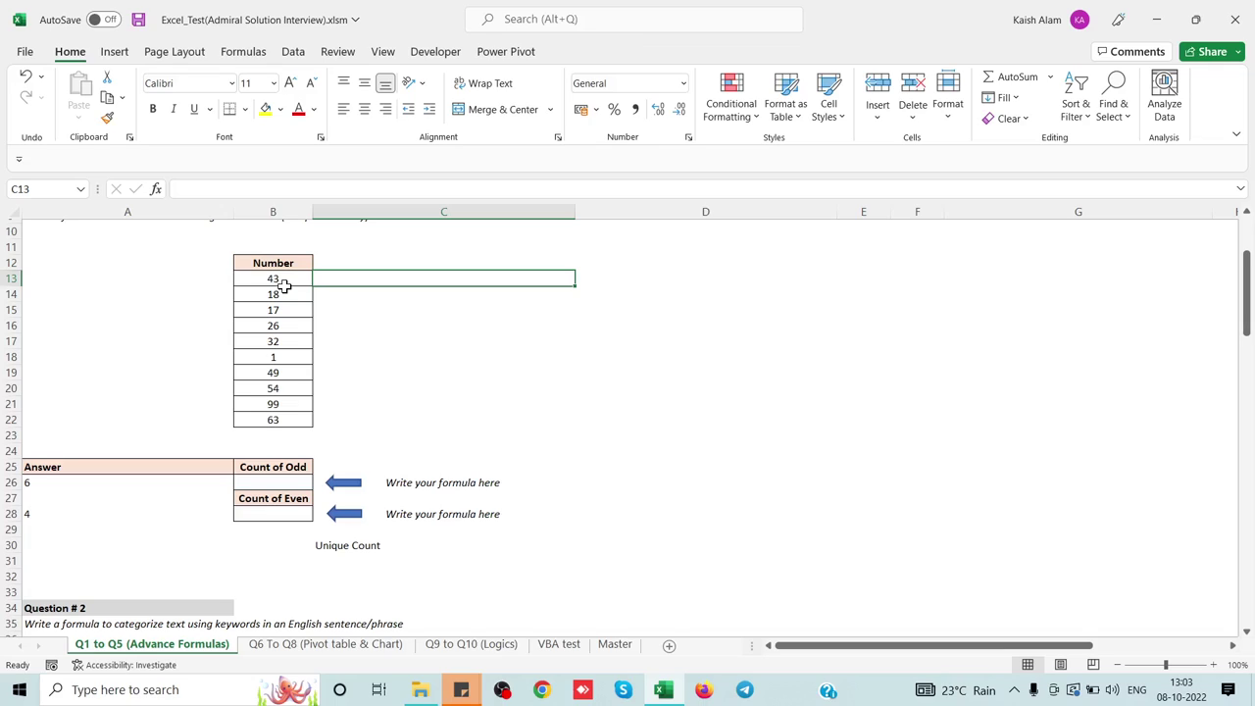
scroll(282, 284, up, 2)
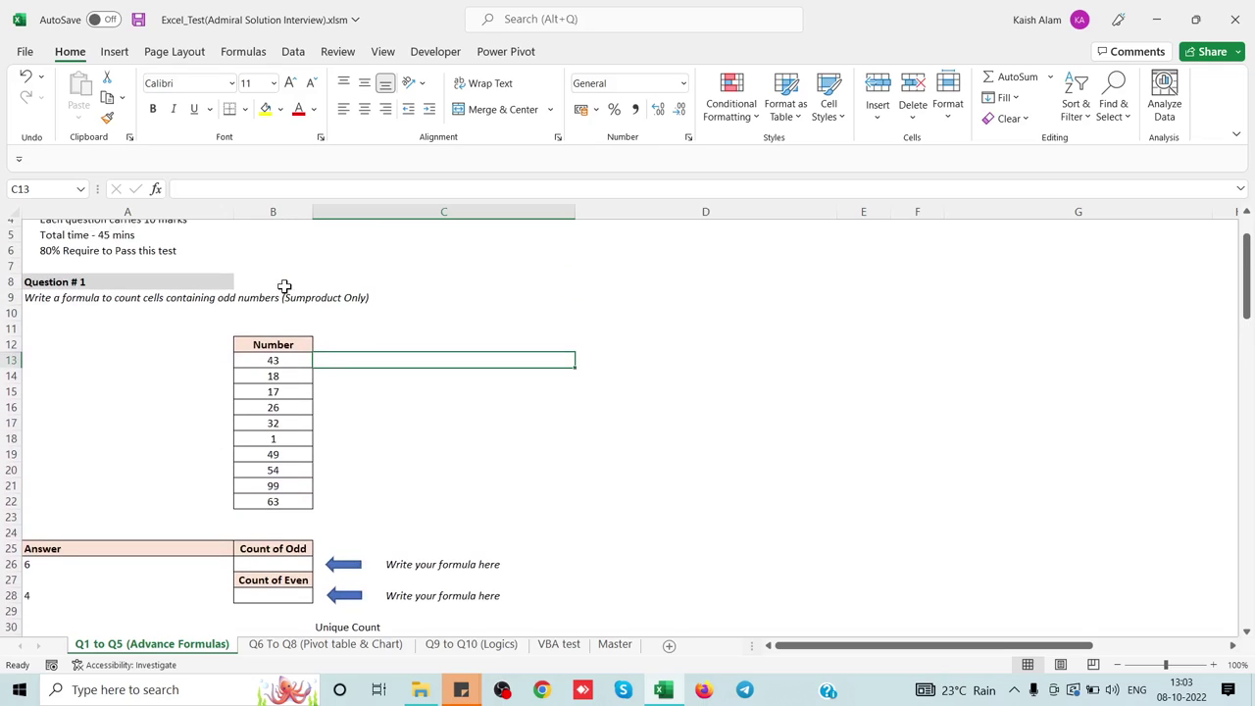
click(317, 300)
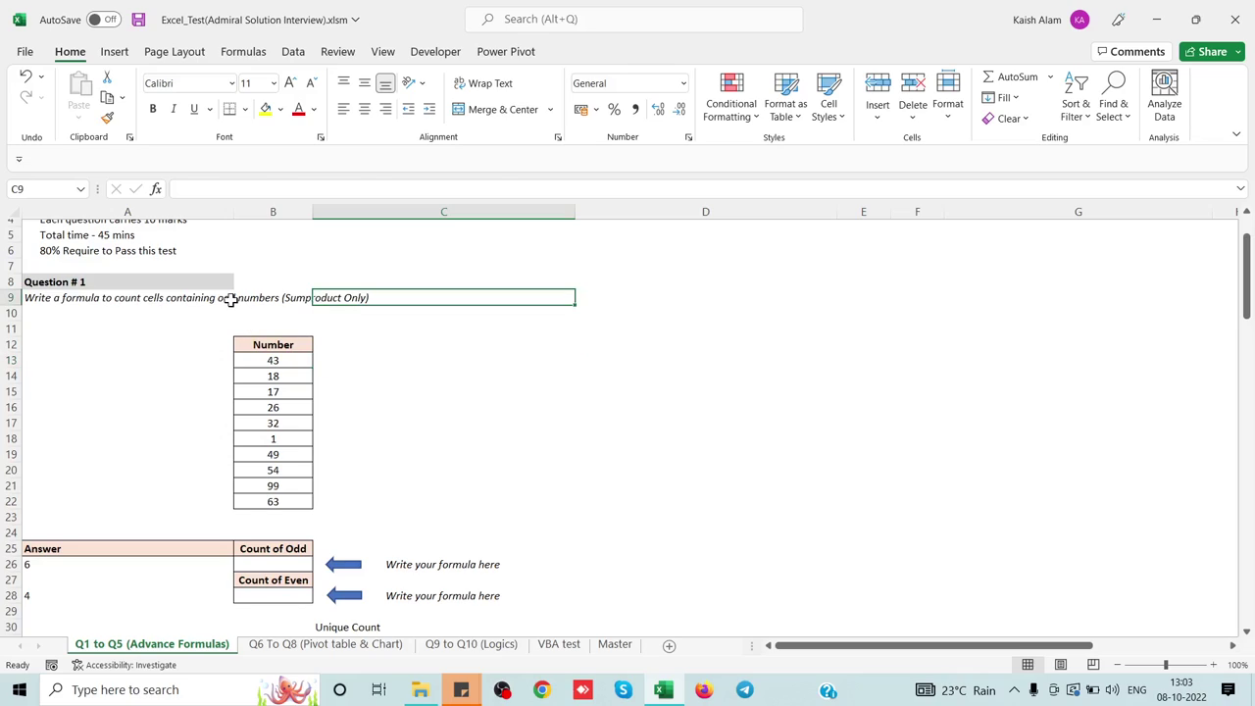
click(227, 298)
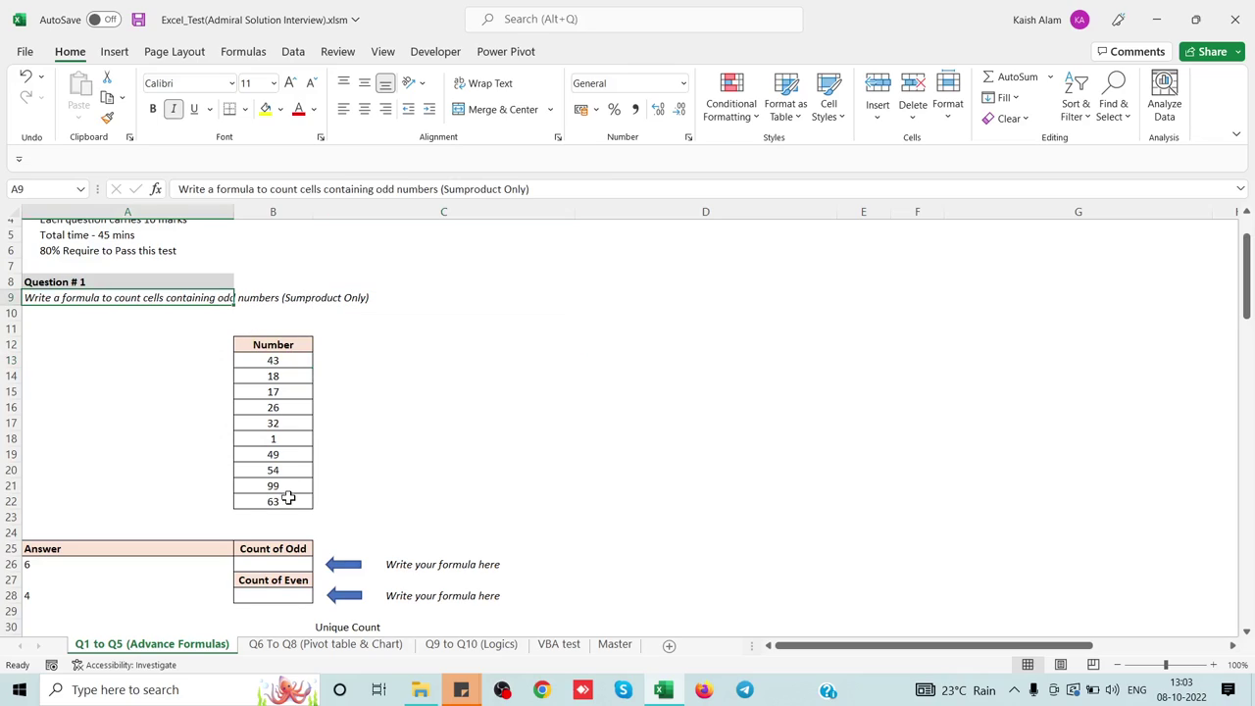
click(273, 564)
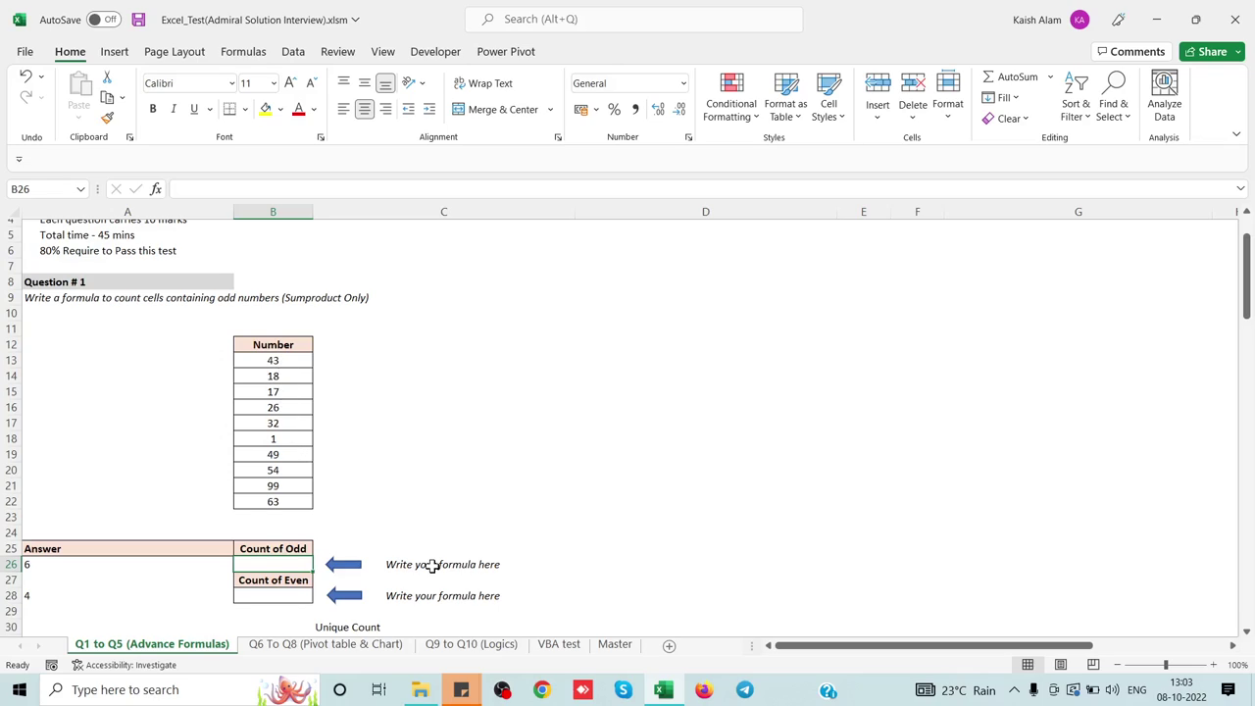
click(343, 359)
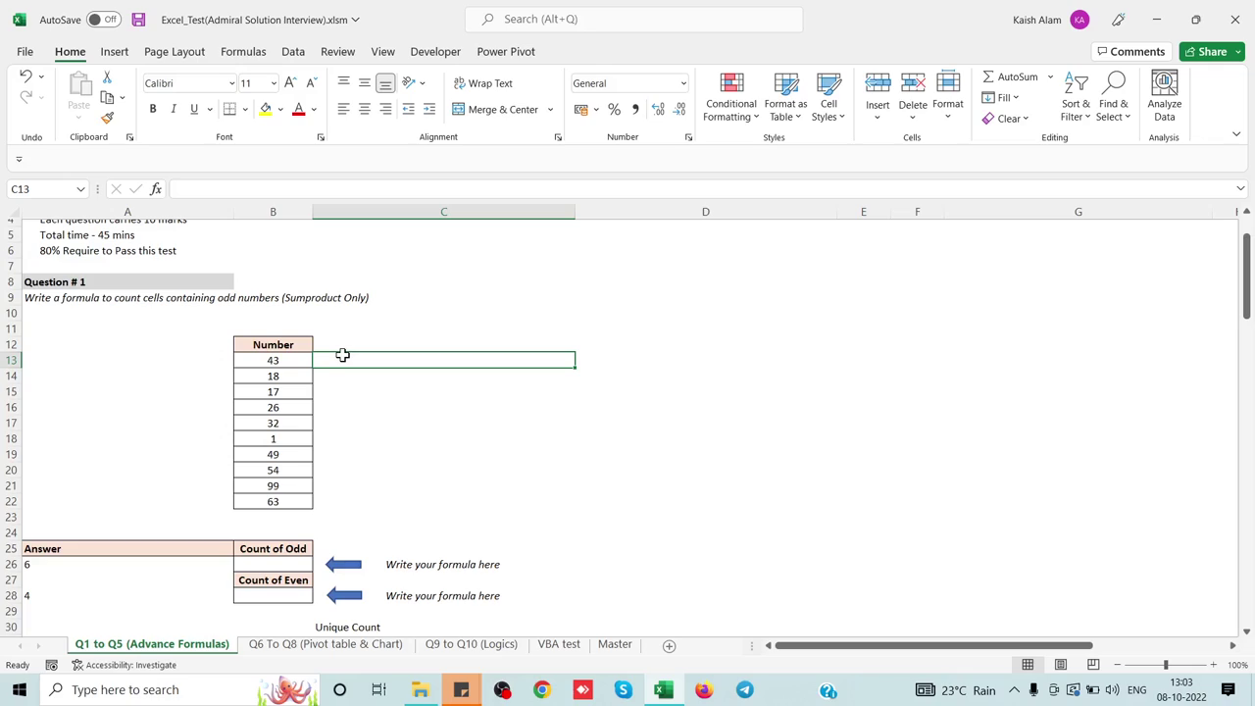
Enter =MOD(B13,2) in C13 to get the first number's remainder.
text(=mod)
key(Tab)
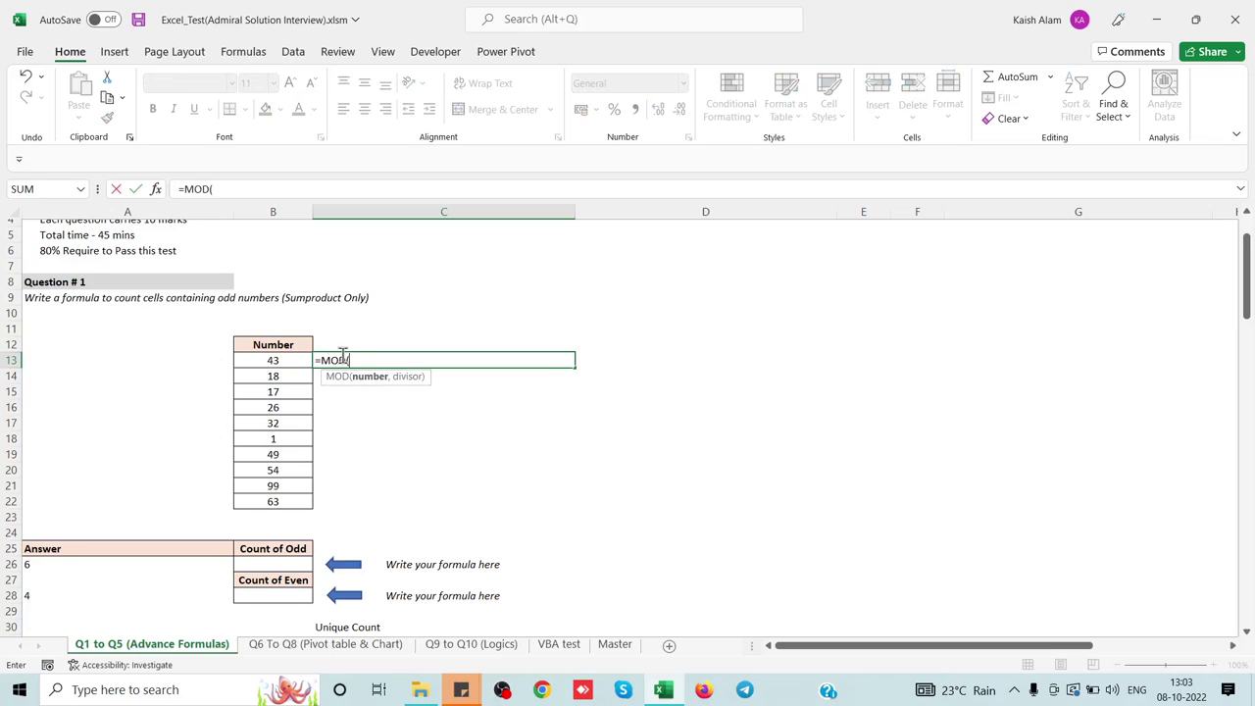
key(Left)
text(,)
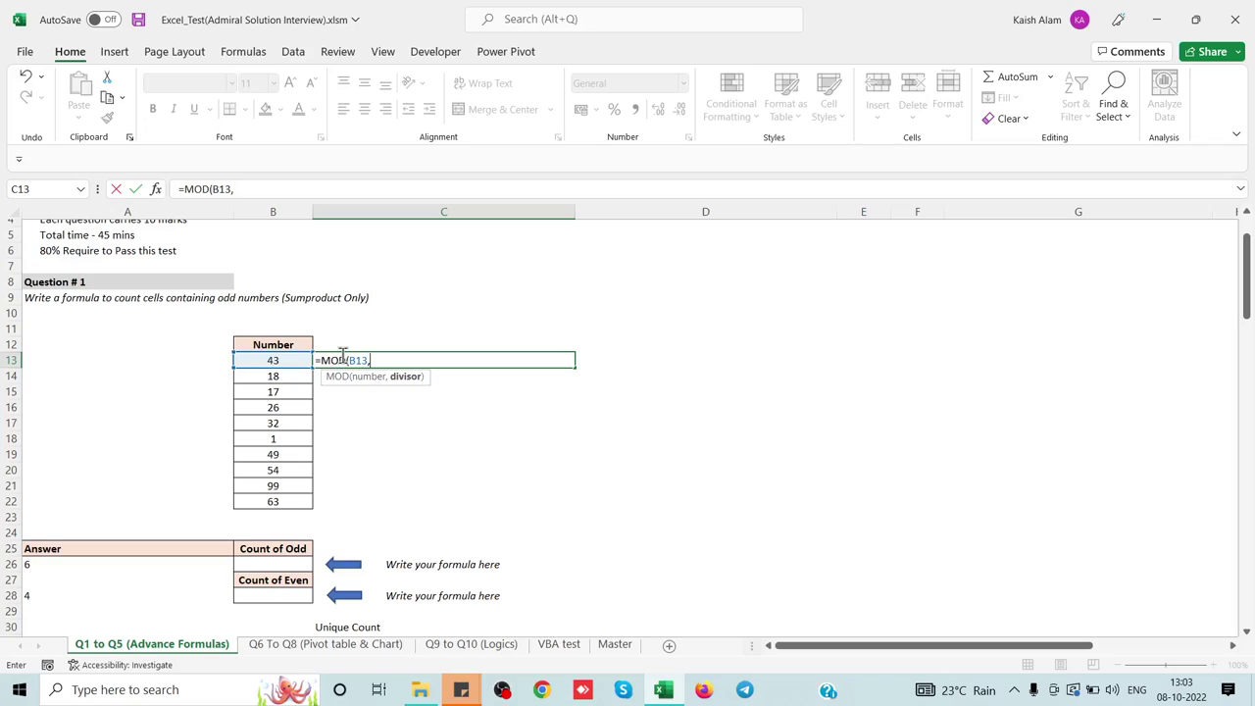
text(2)
text())
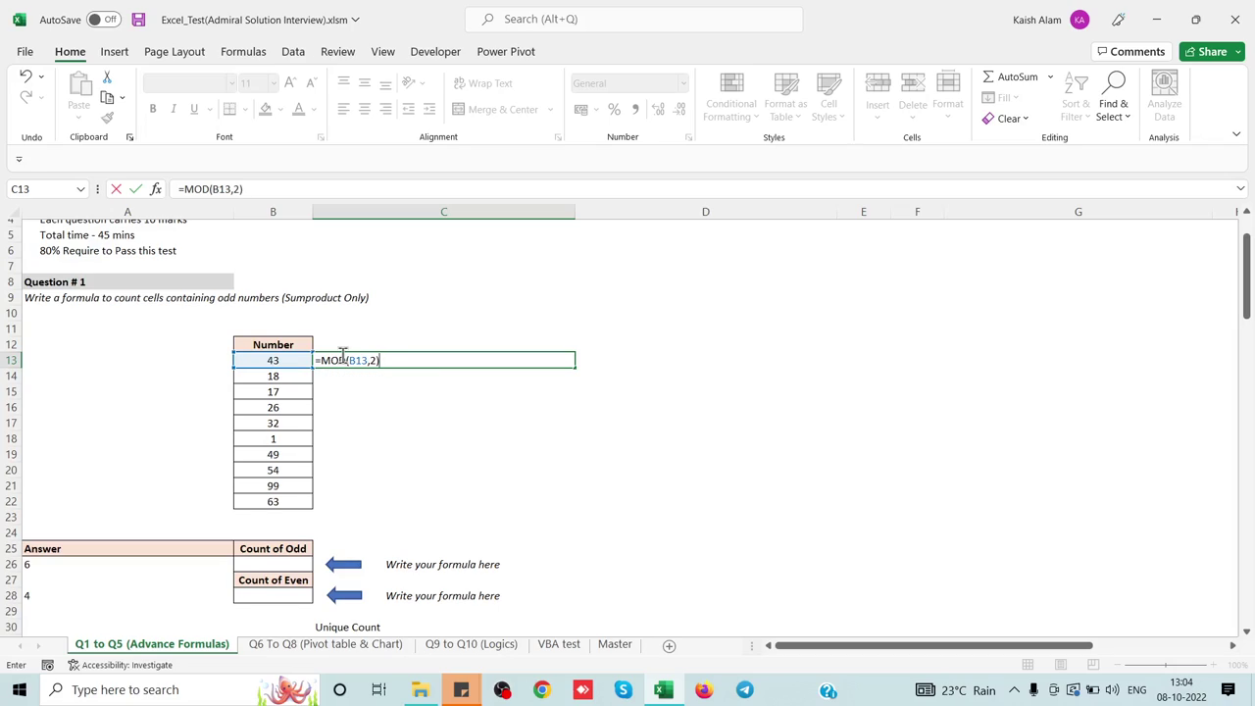
key(Return)
Fill the MOD formula down C13:C22 with Ctrl+D and verify the copied formula.
key(Up)
key(shift+Down)
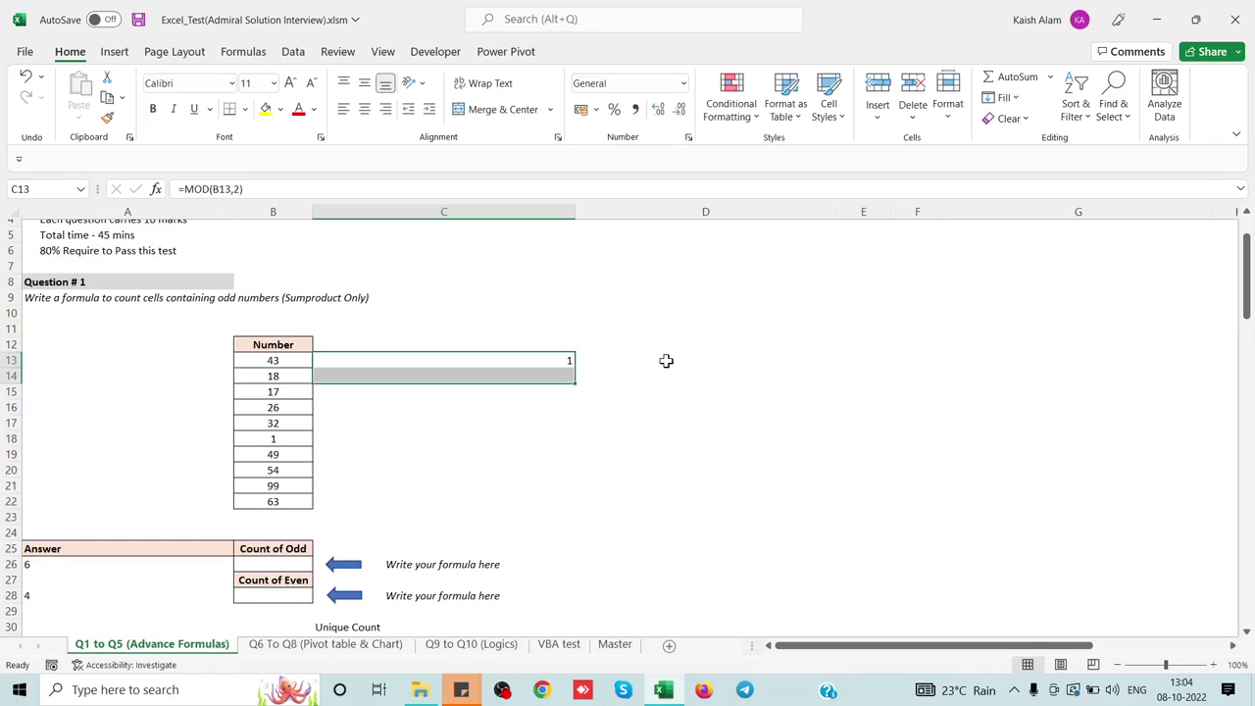
key(shift+Down)
key(shift+Down)
key(shift+Down)
key(shift+Down)
key(shift+Down)
key(shift+Down)
key(shift+Down)
key(shift+Down)
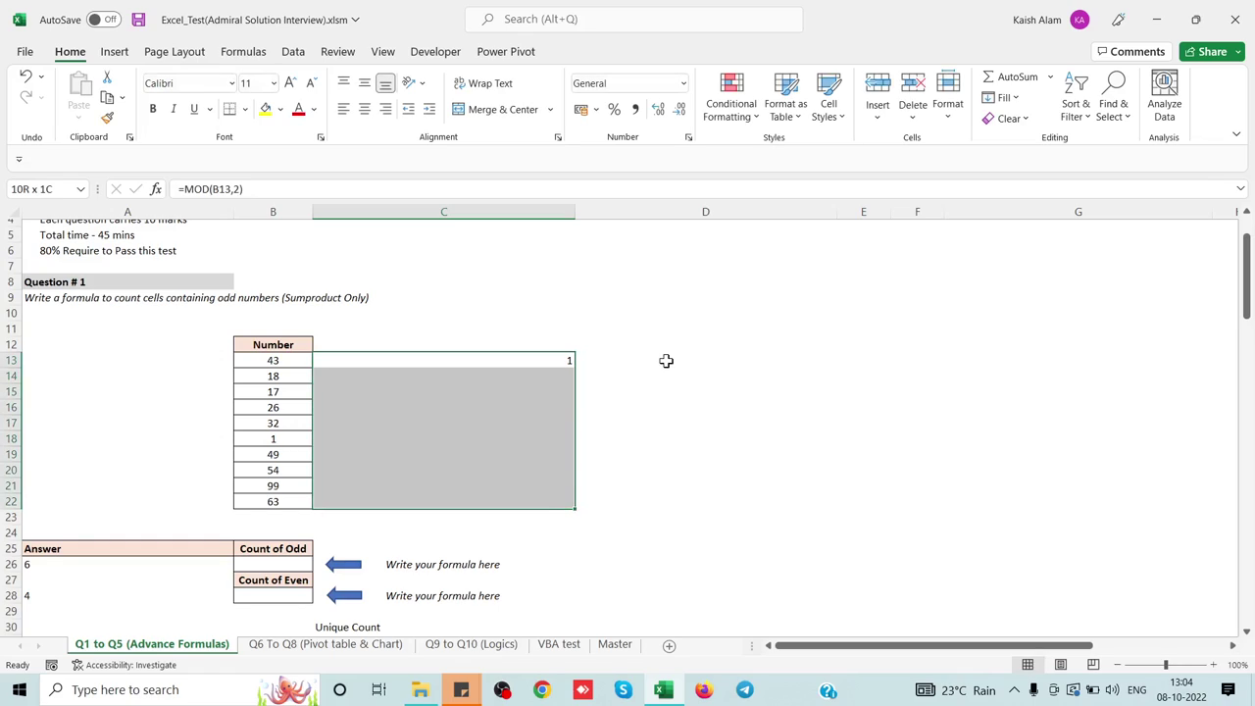
key(ctrl+d)
key(Down)
key(Up)
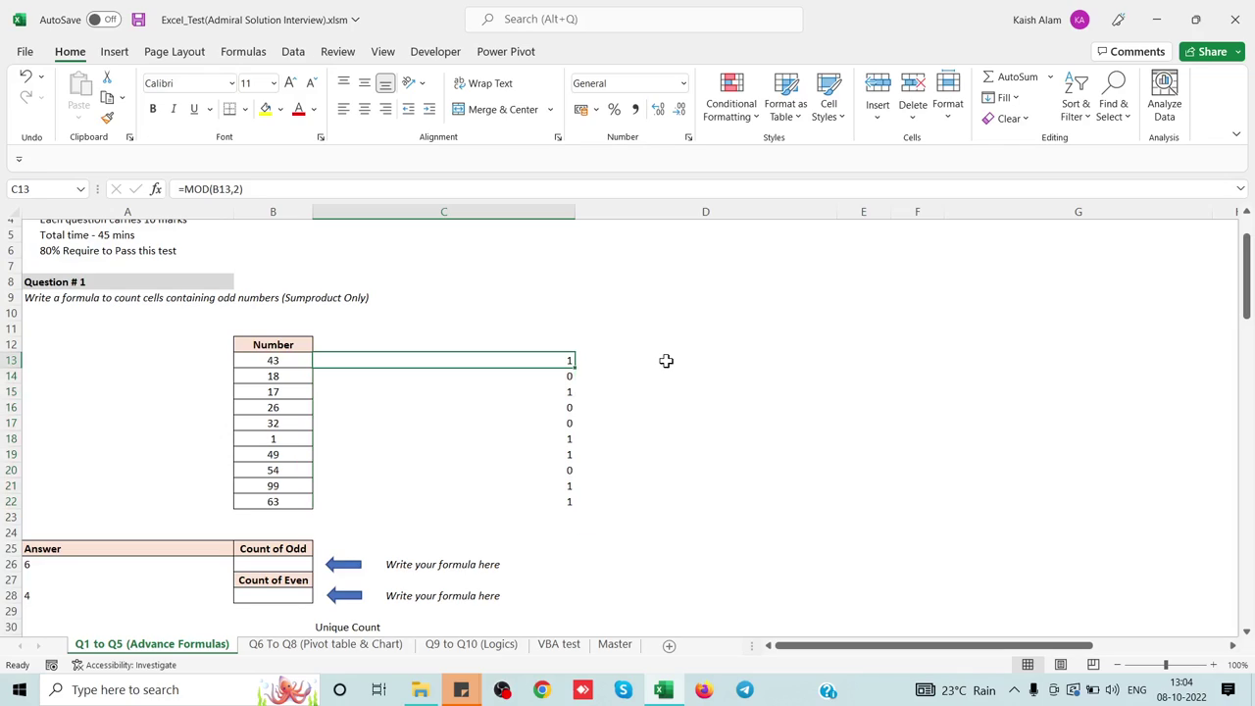
key(Down)
key(Up)
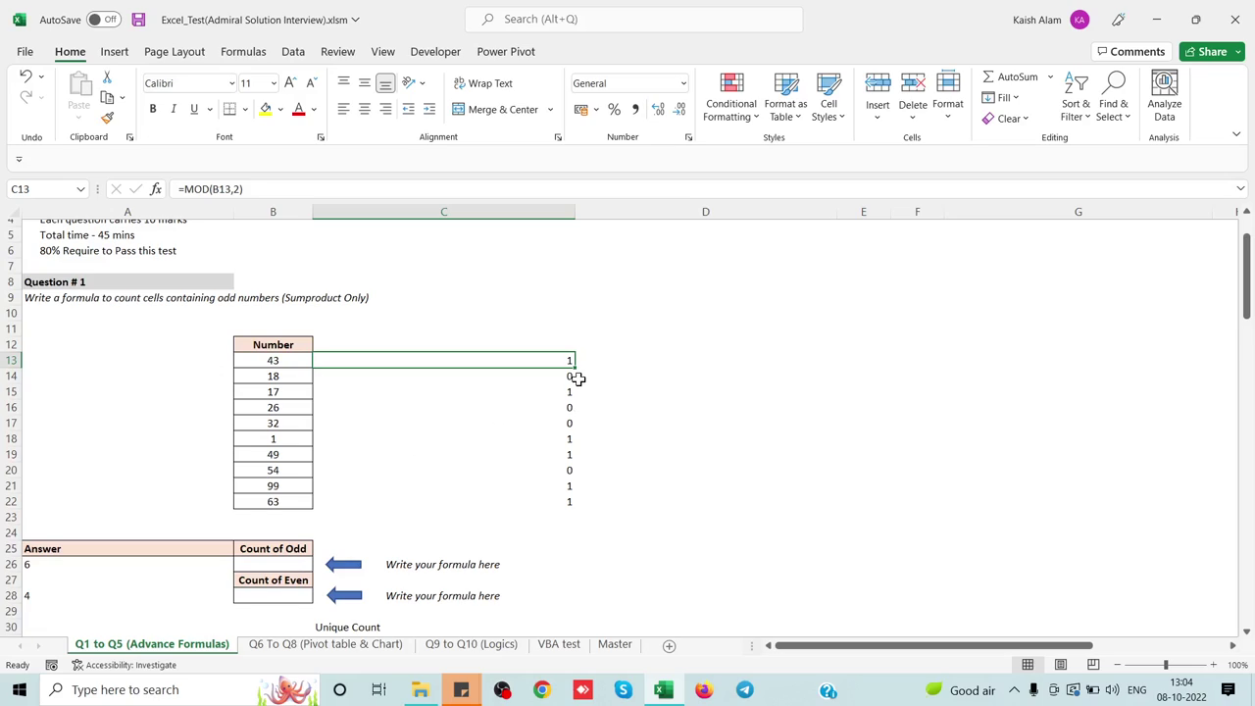
In B26 begin =SUMPRODUCT(MOD(B13:B22,2) using autocomplete and range selection.
click(273, 564)
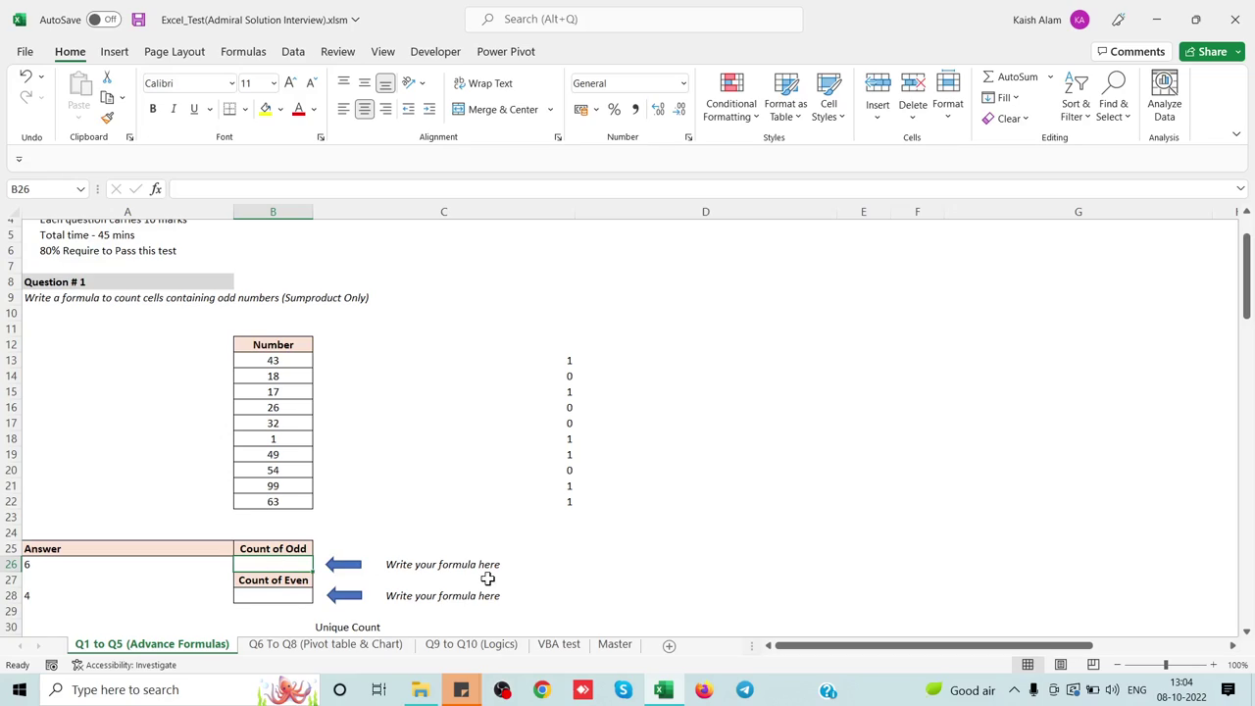
text(=su)
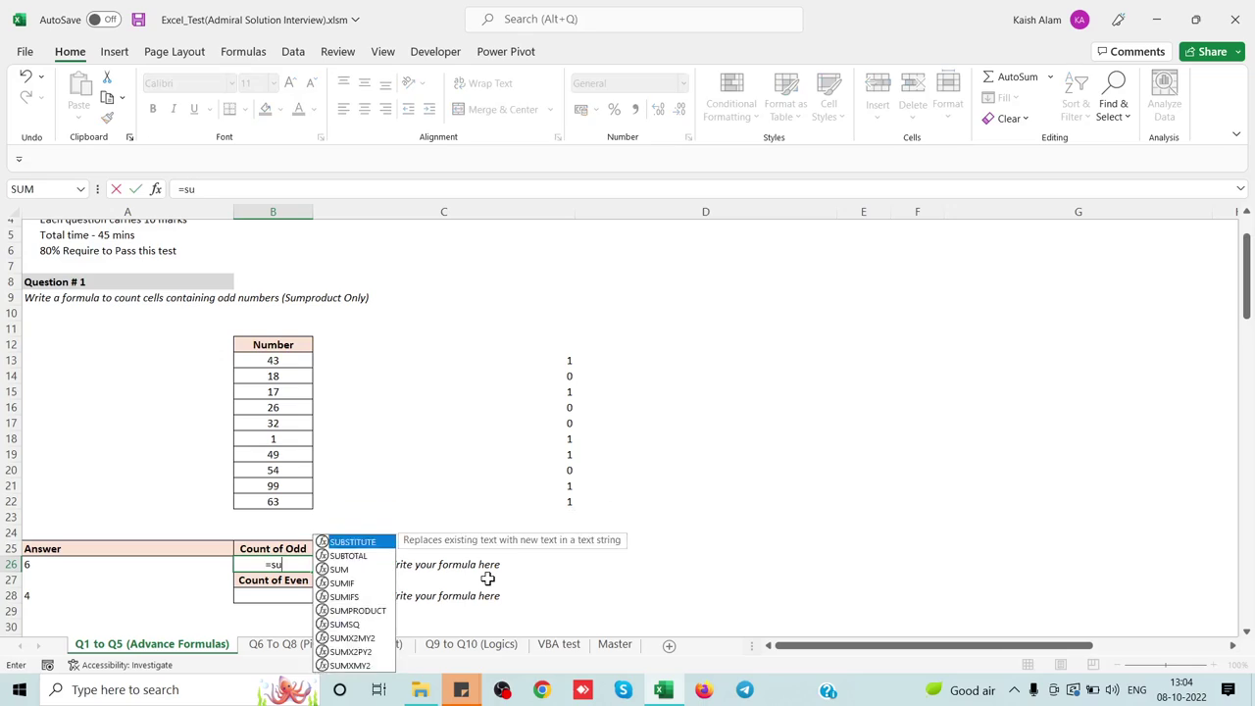
text(mp)
key(Tab)
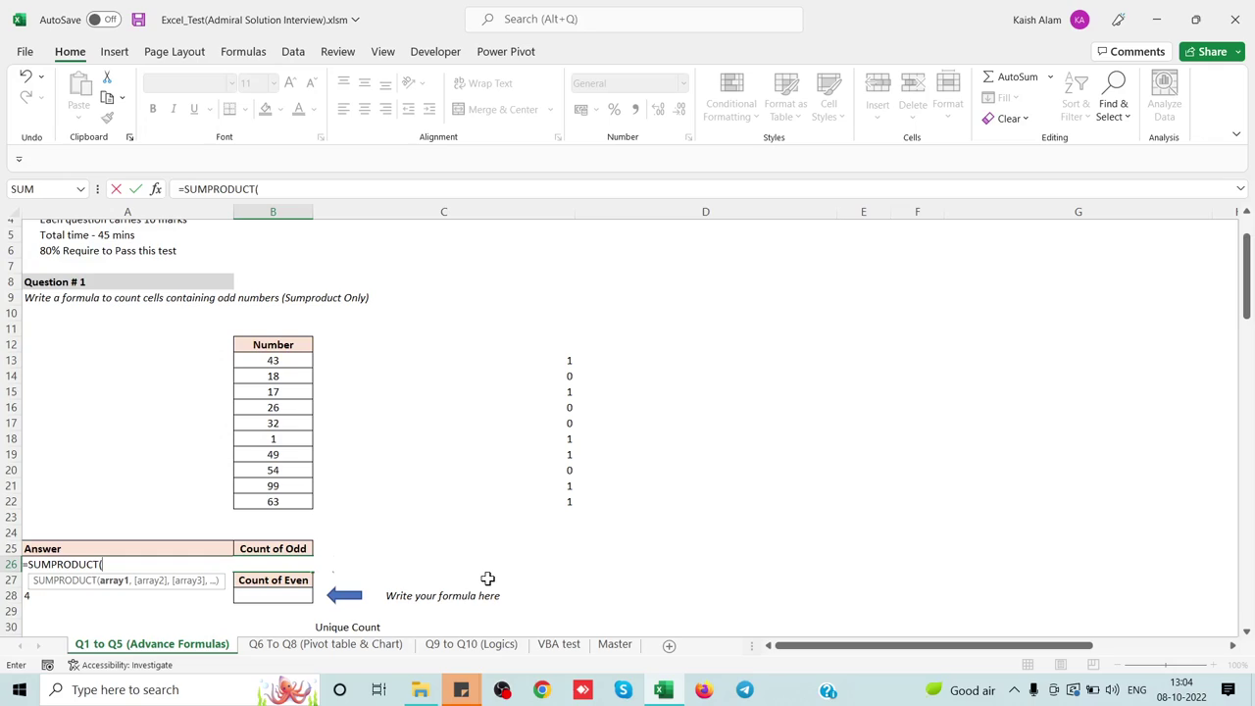
text(mo)
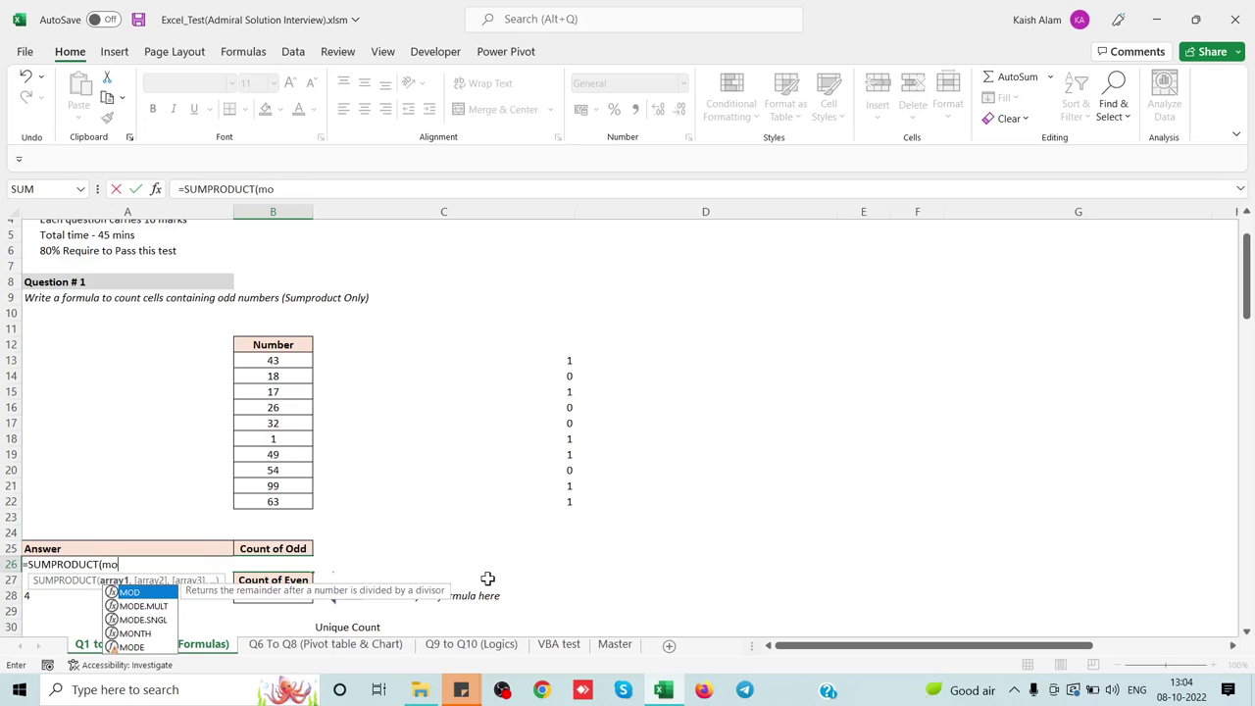
key(Tab)
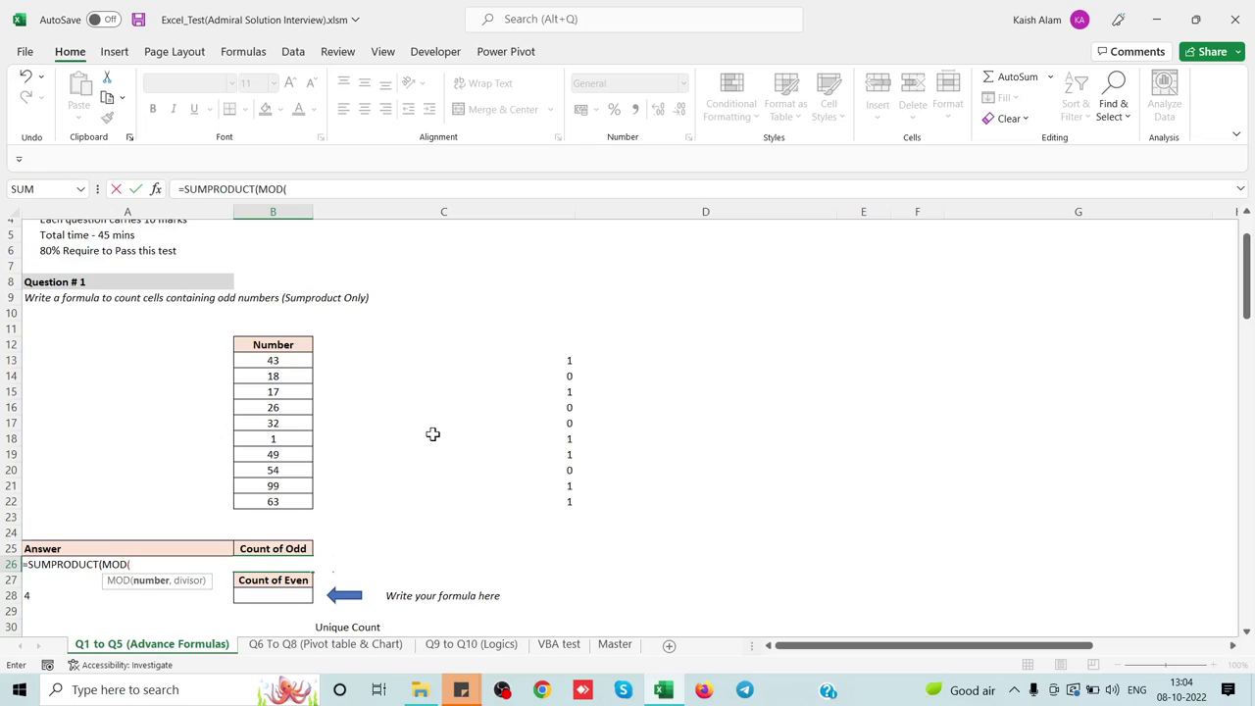
click(274, 360)
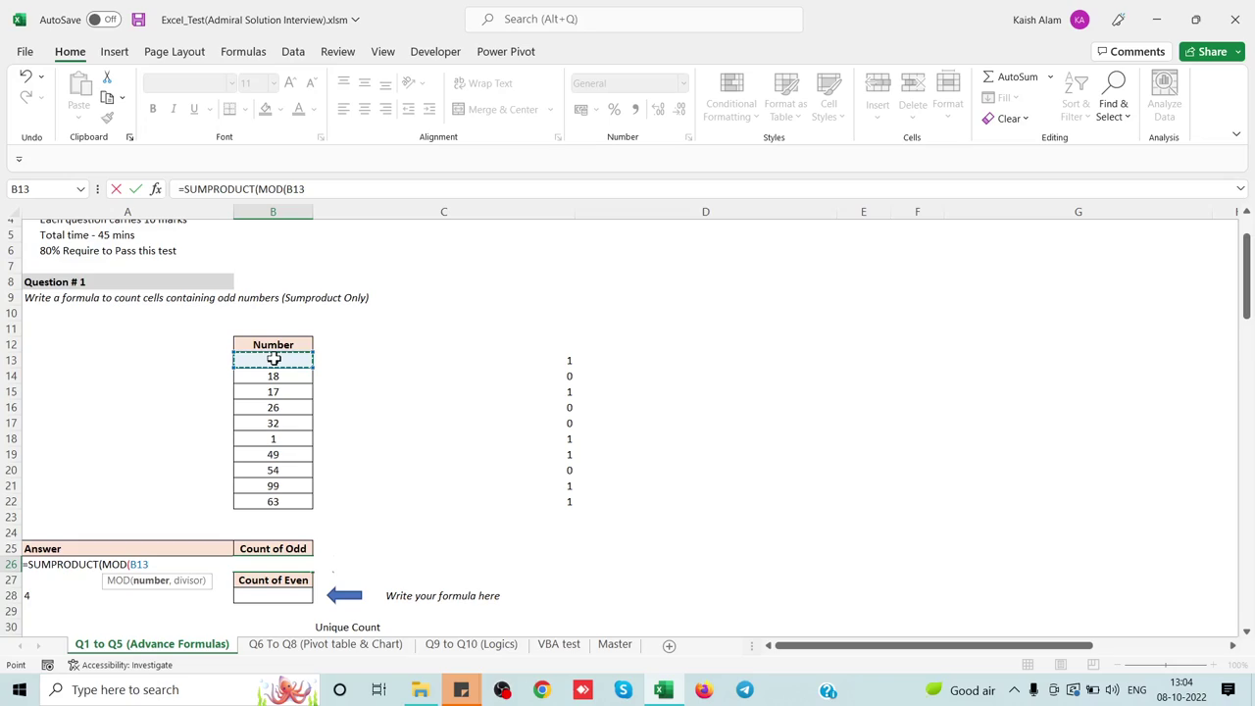
key(ctrl+shift+Down)
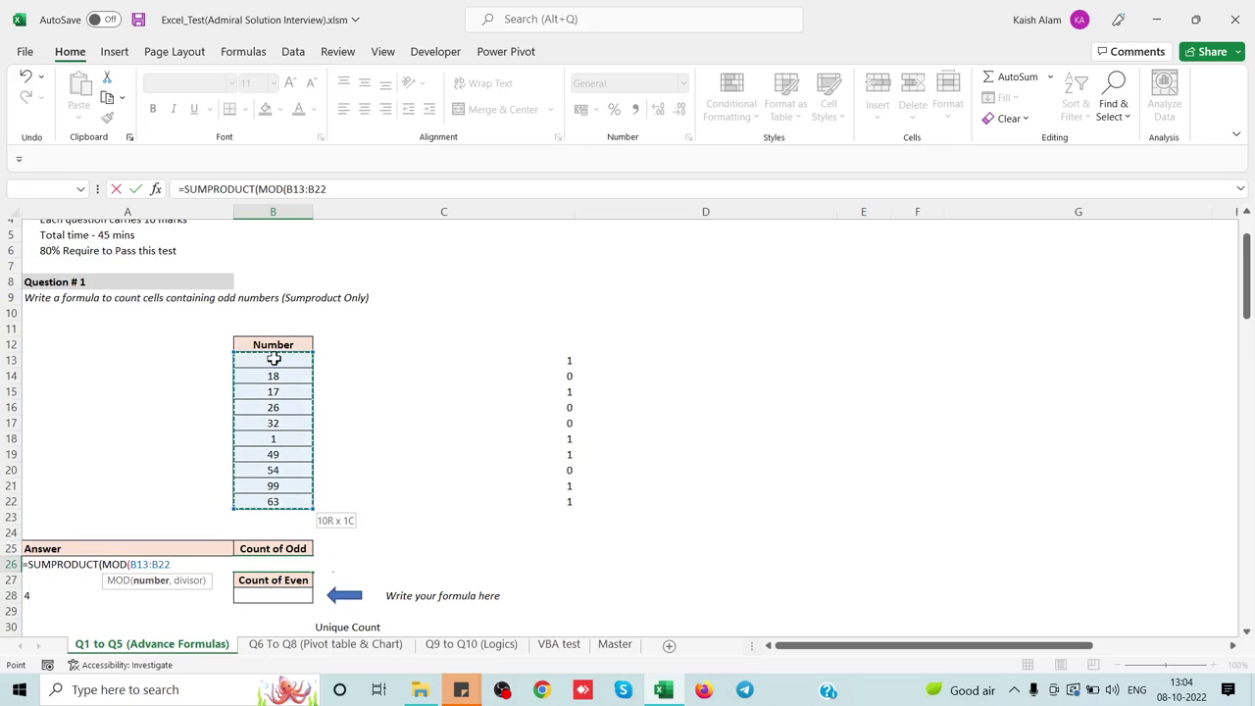
text(,)
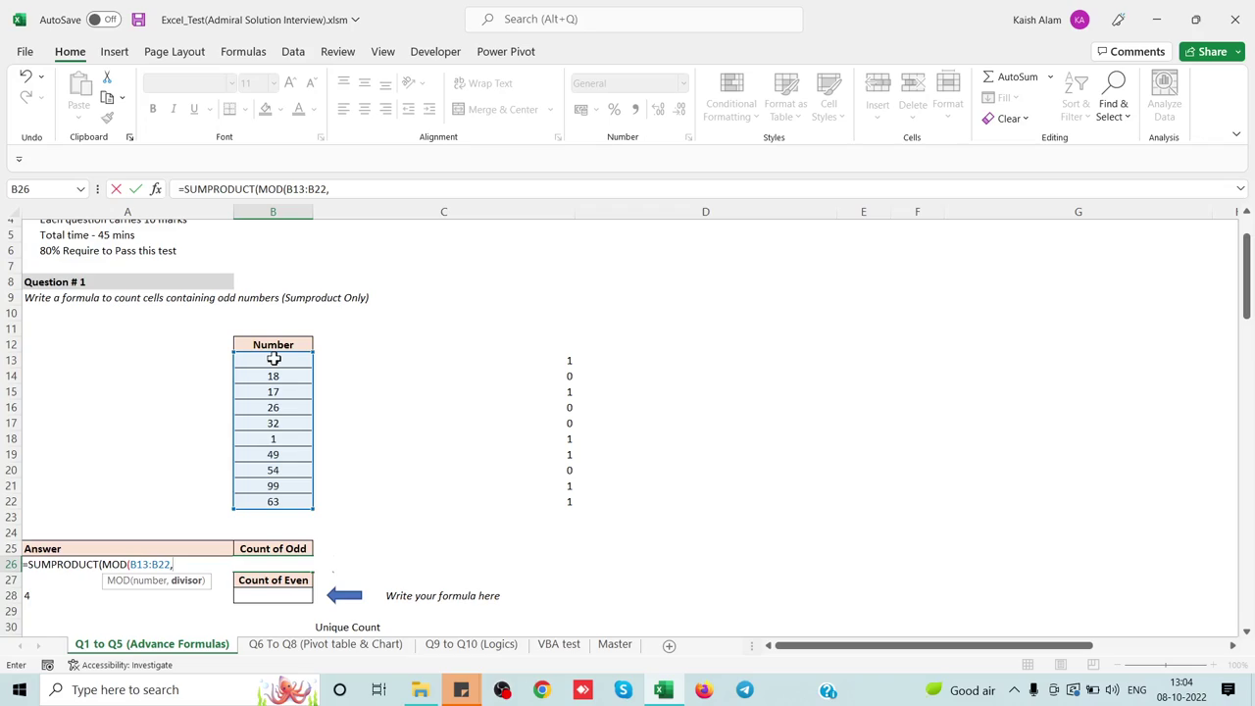
text(2)
text())
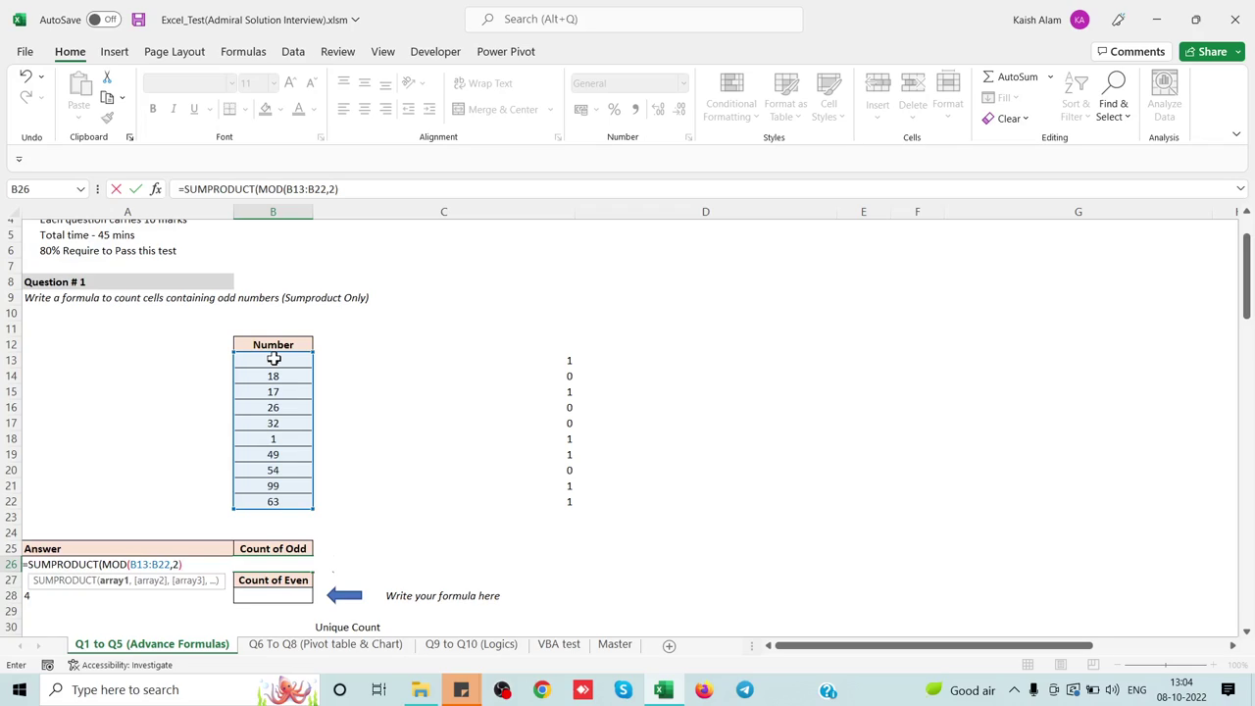
Complete the formula as =SUMPRODUCT((MOD(B13:B22,2)=1)*1), returning 6, and review B26.
click(373, 190)
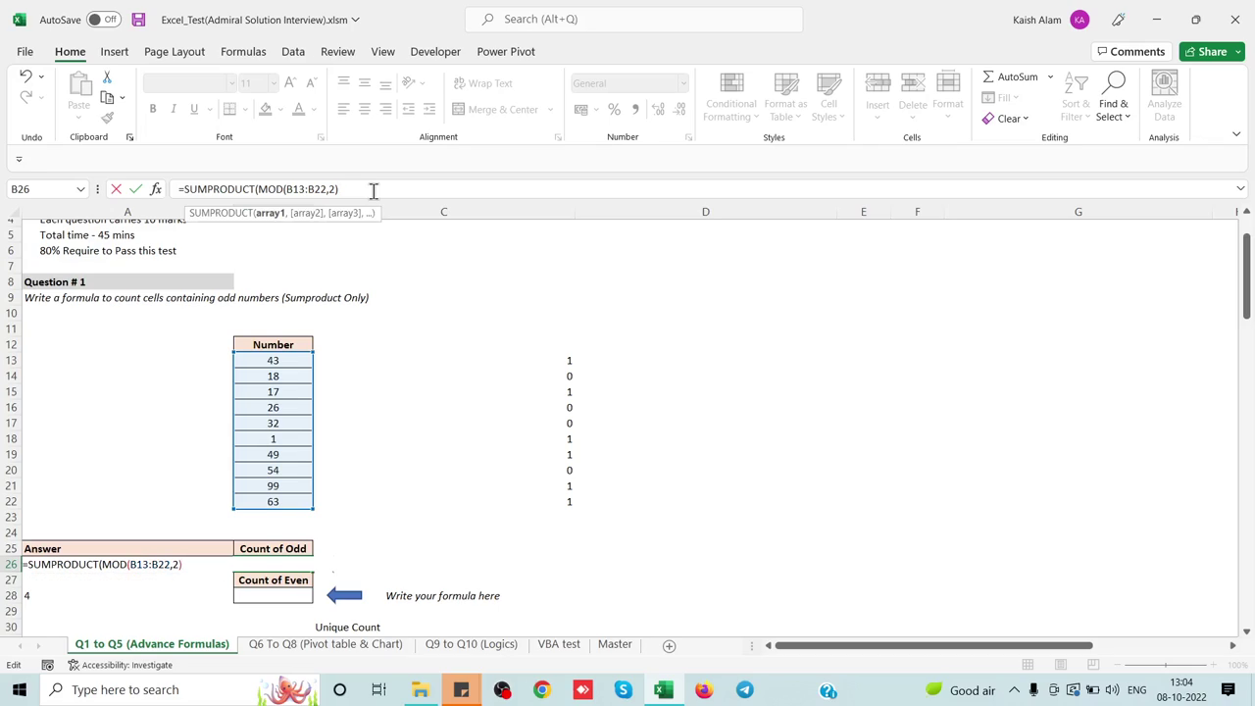
text(=1)
click(257, 190)
text(()
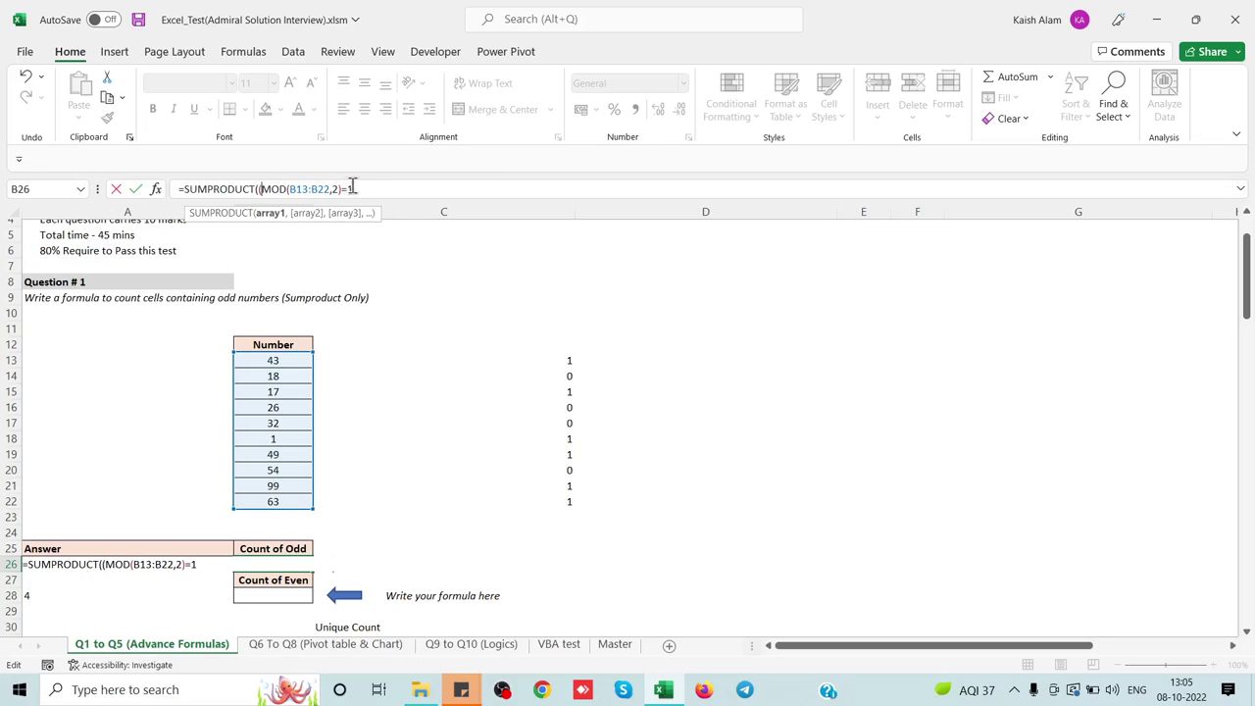
click(361, 188)
text()=)
text(1)
text()*1))
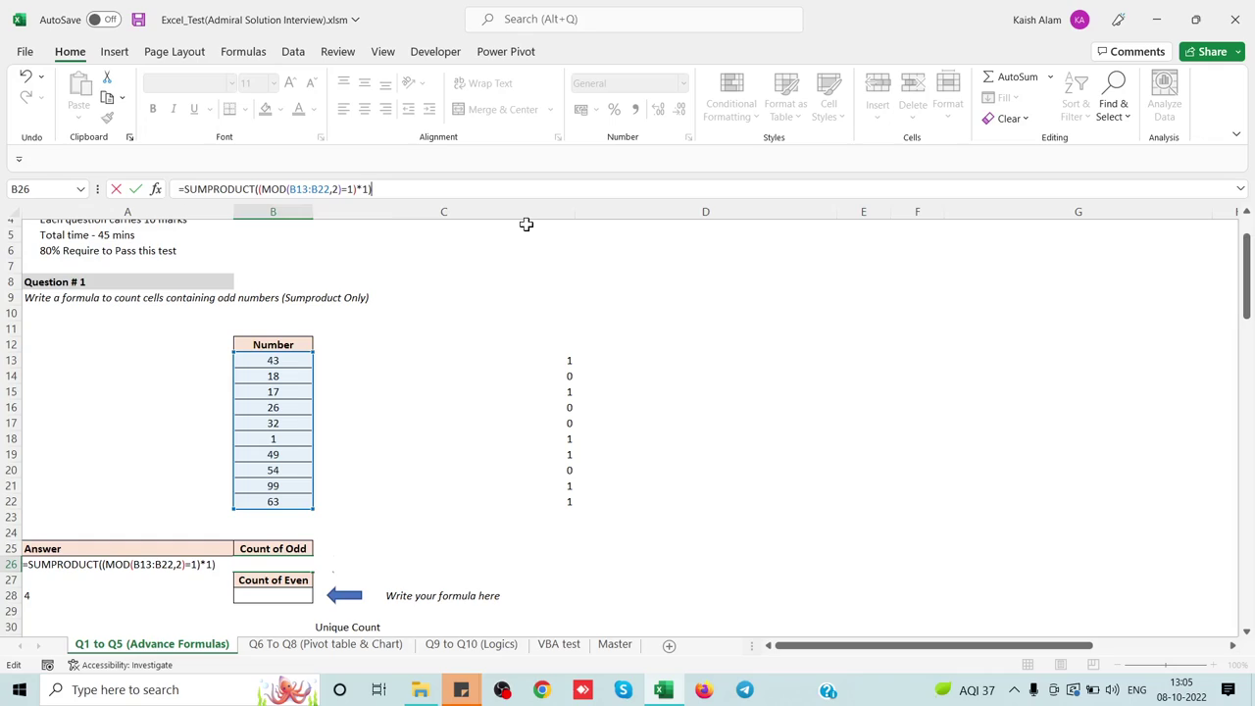
key(Return)
key(ctrl+z)
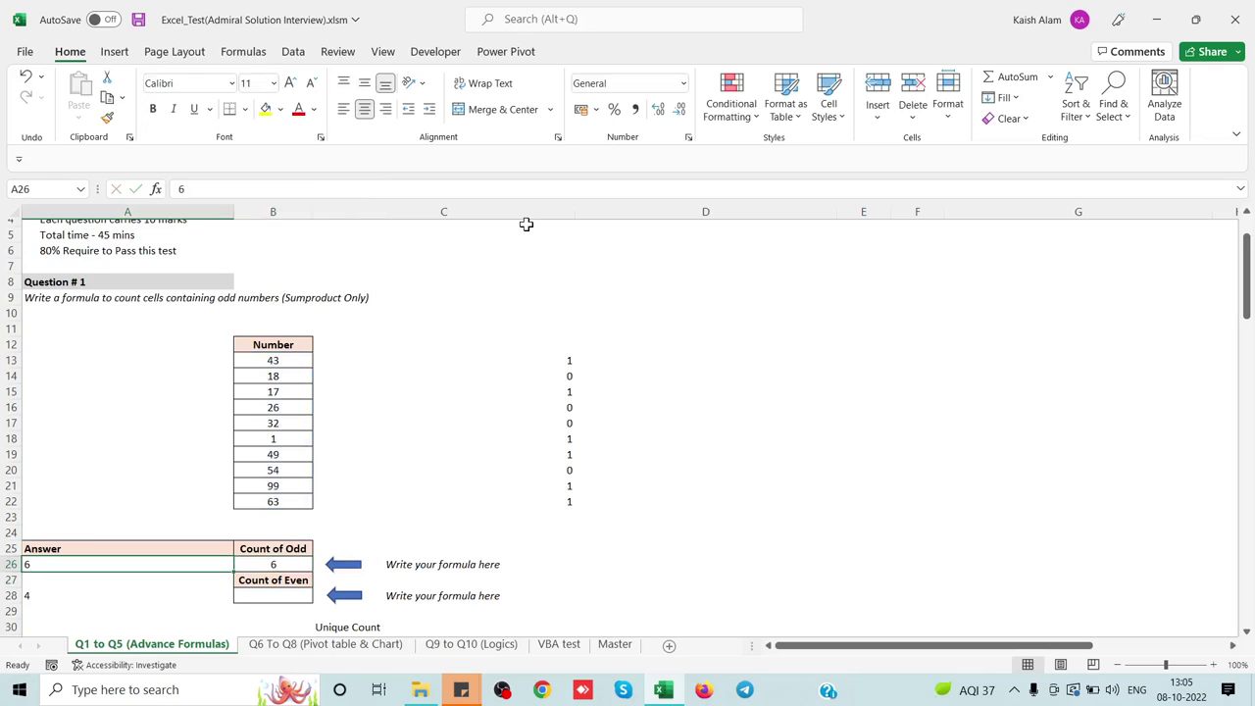
click(279, 565)
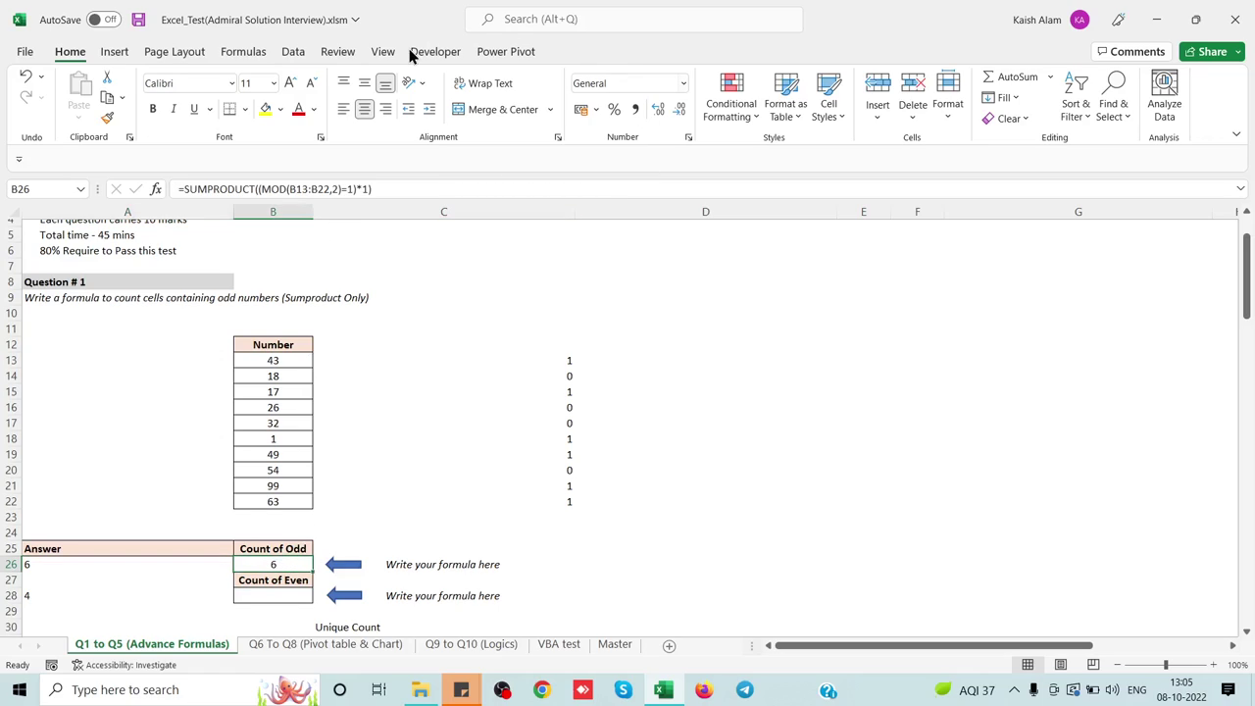
click(259, 55)
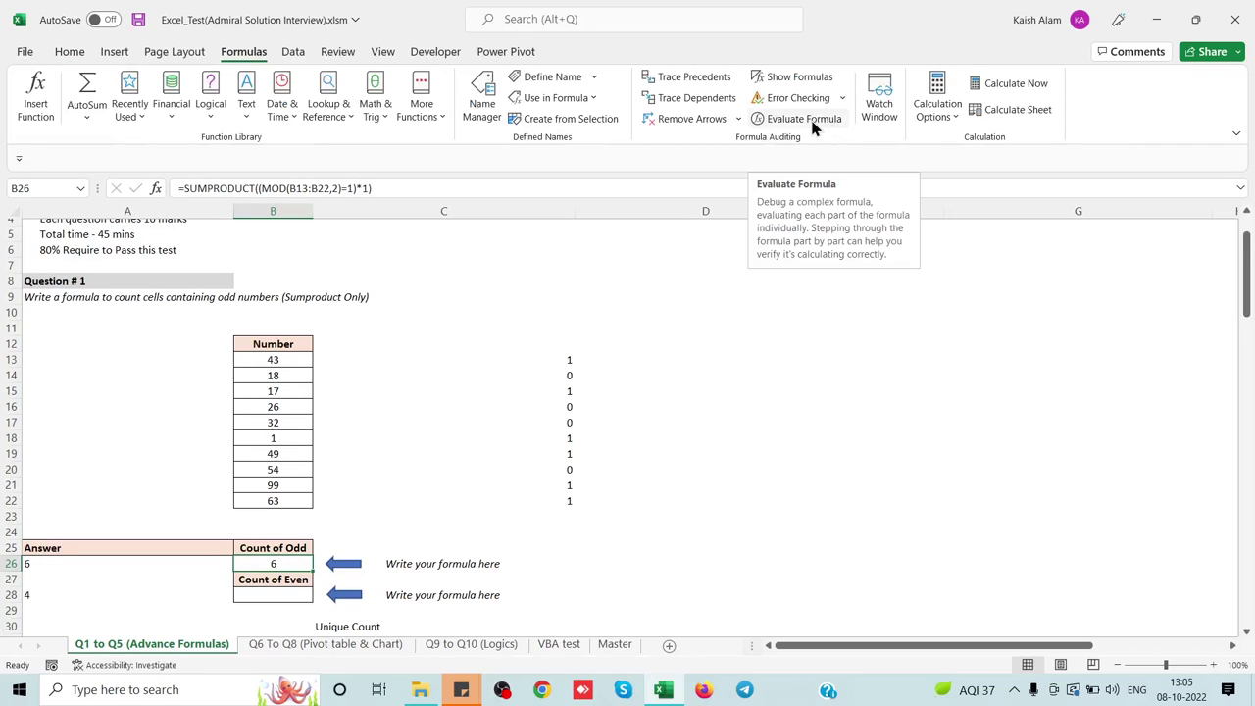
click(784, 119)
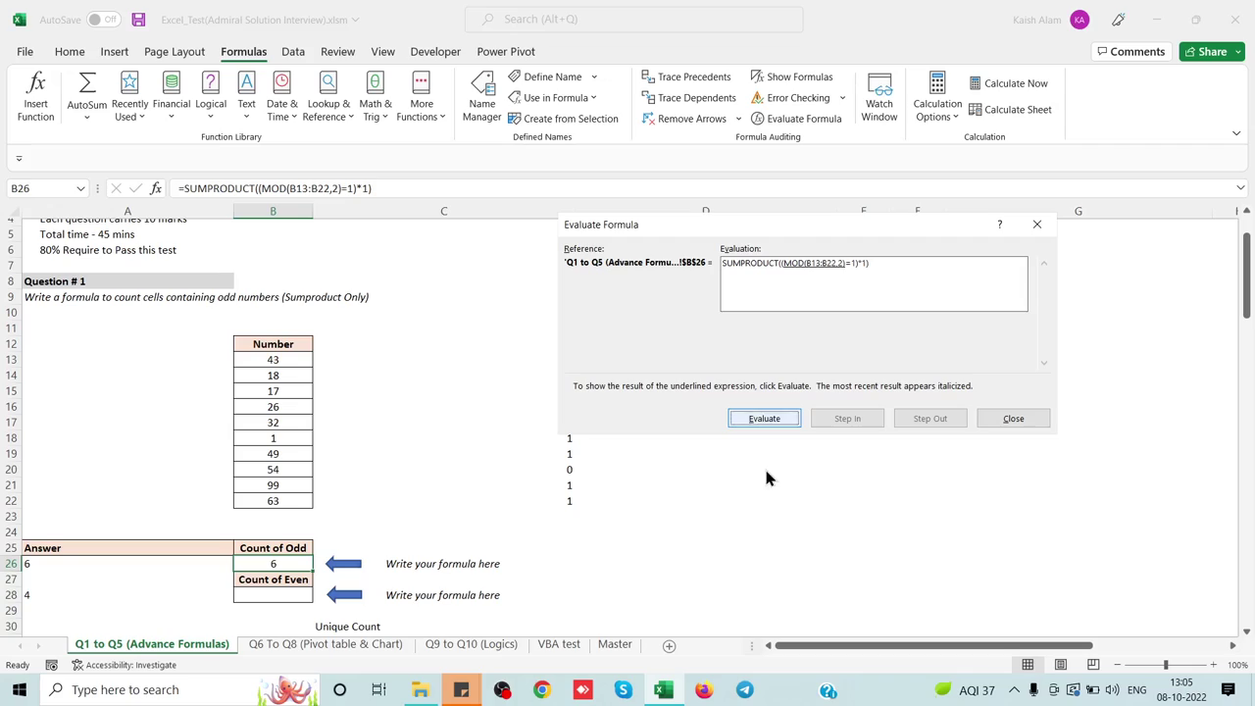
click(774, 424)
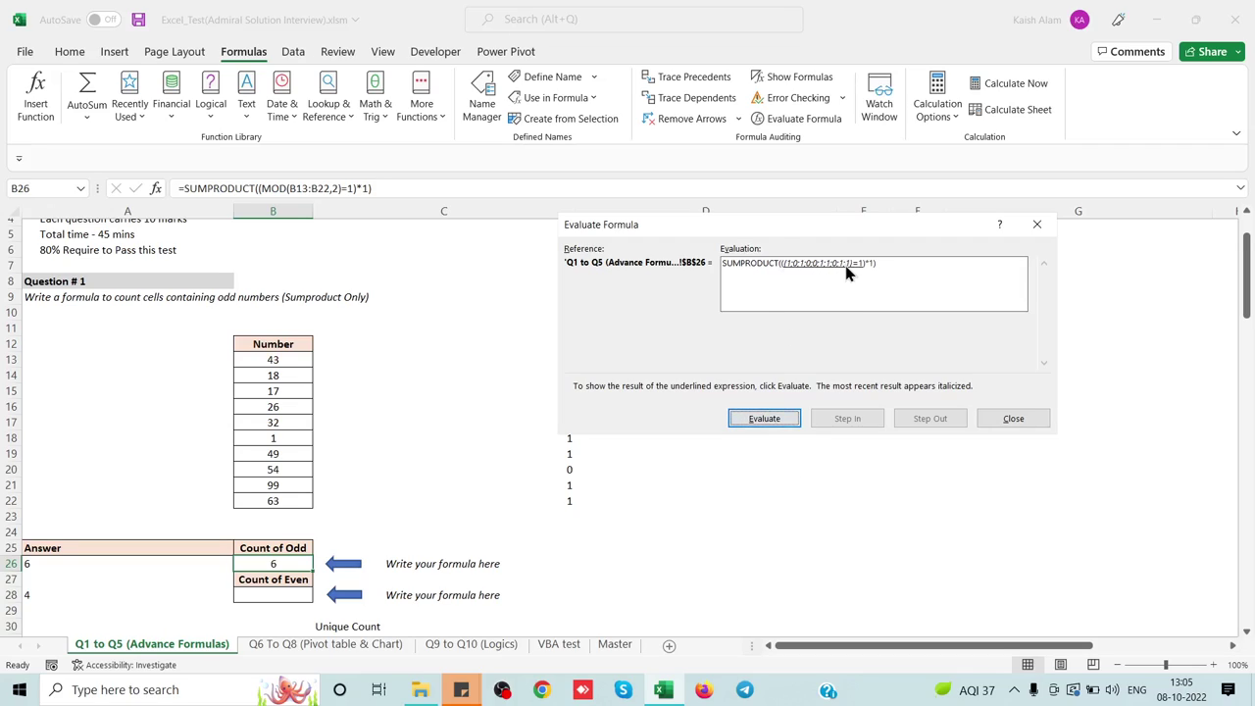
click(763, 422)
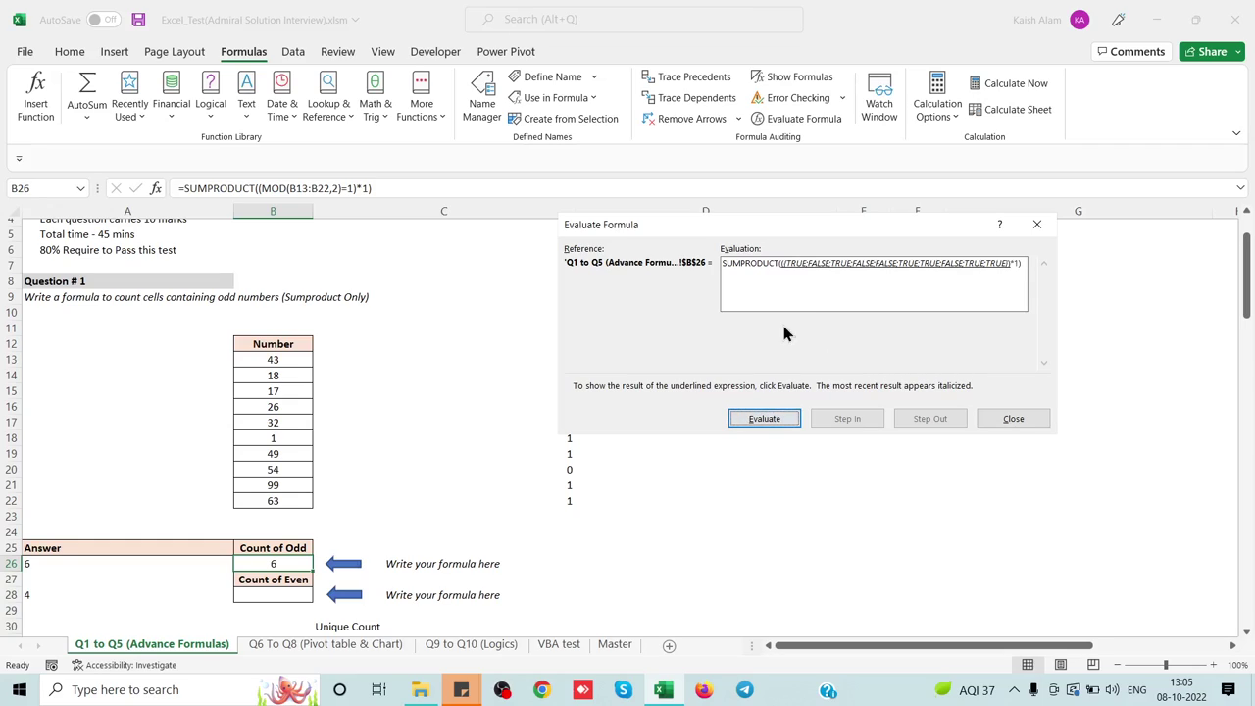
click(764, 422)
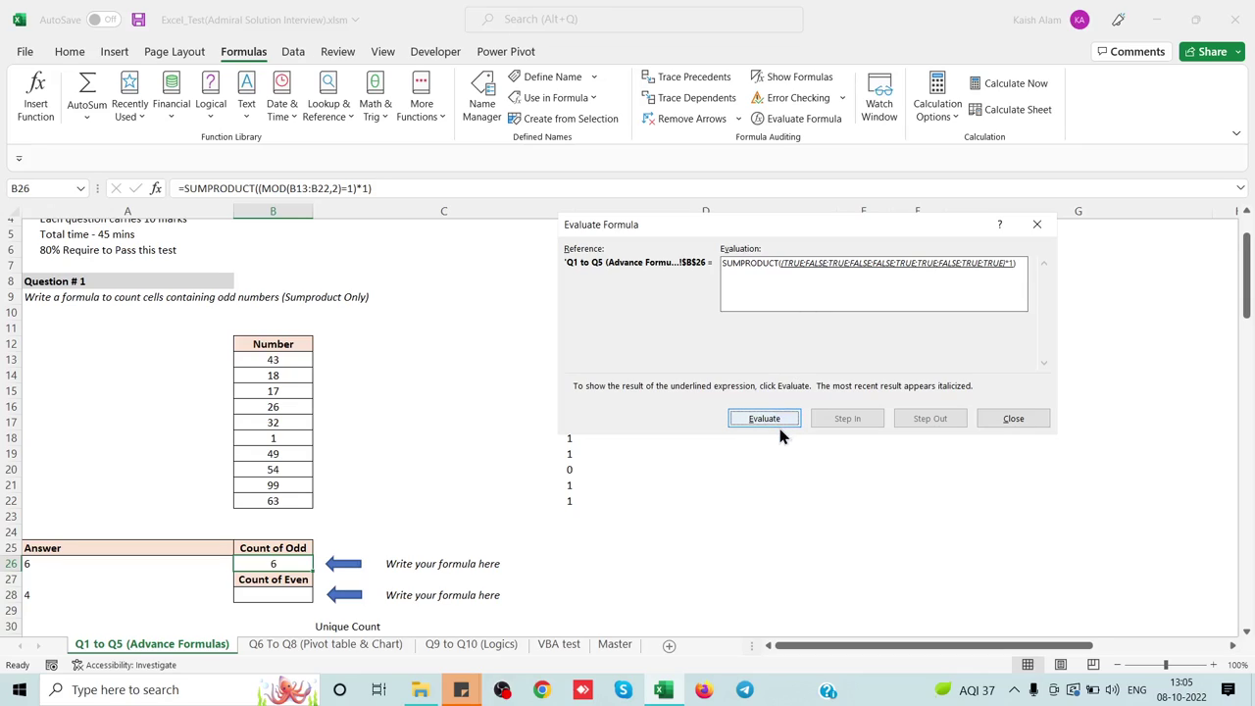
click(776, 418)
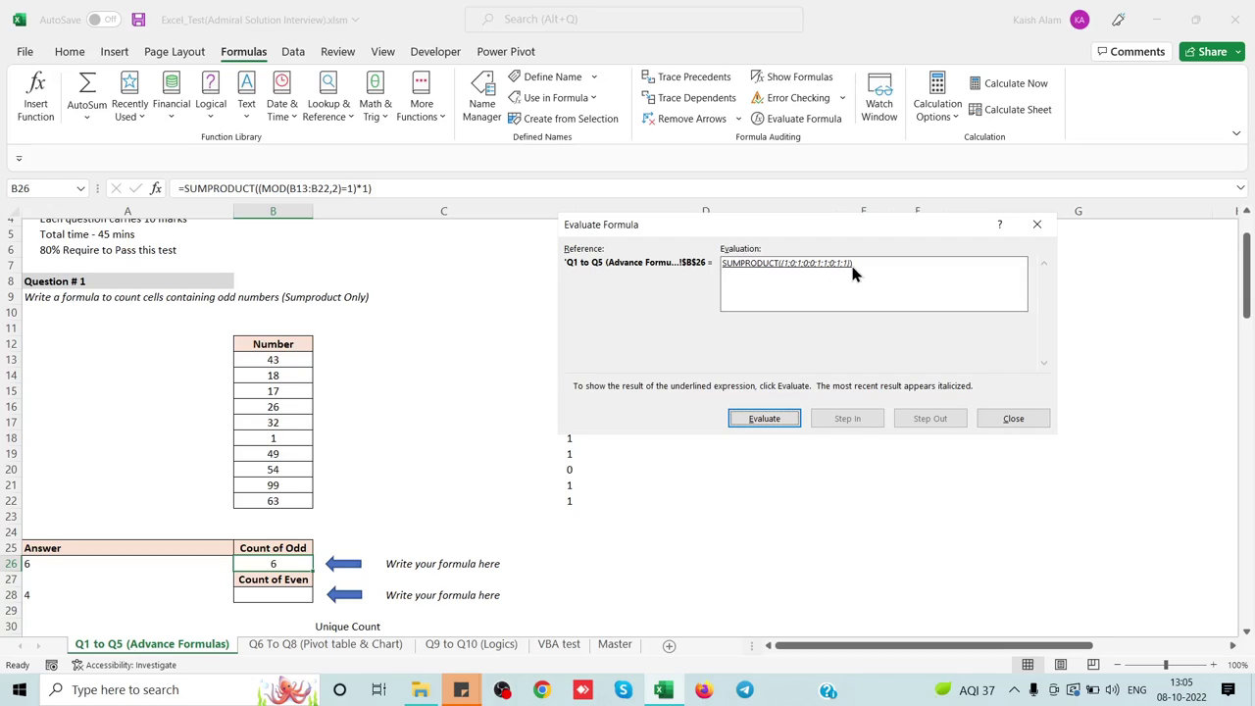
click(775, 418)
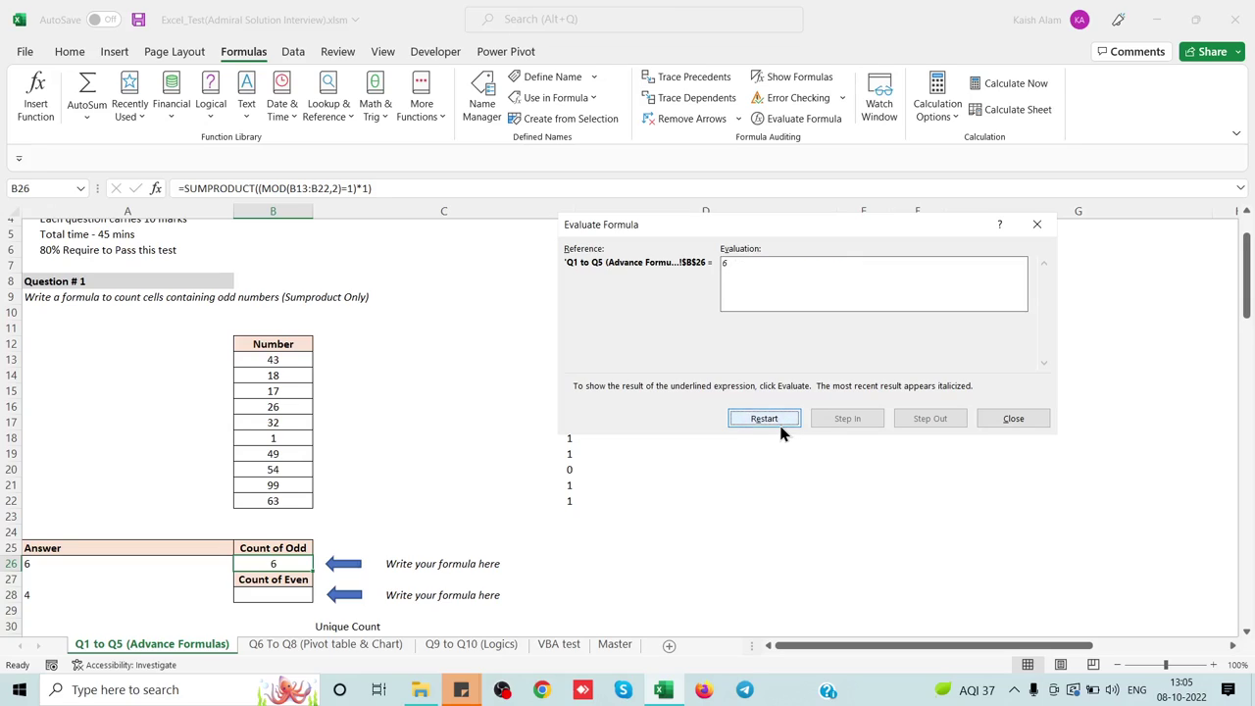
click(1009, 419)
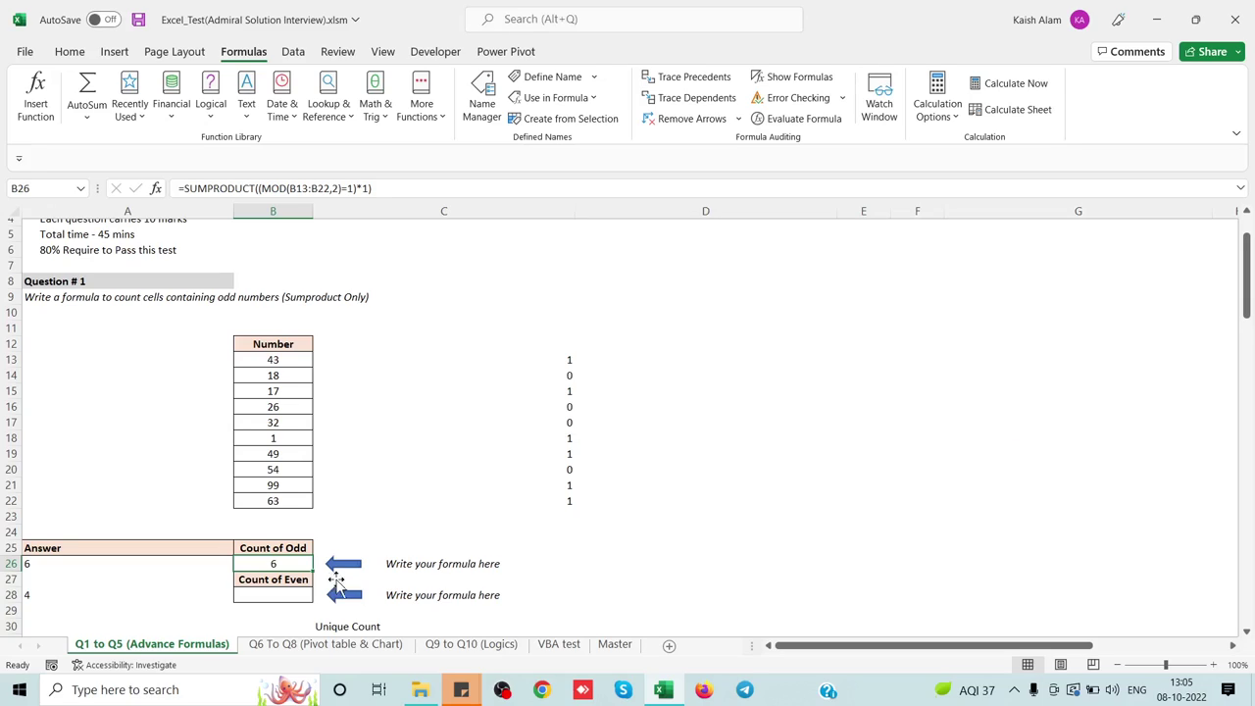
In Count of Even cell B28 begin =SUMPRODUCT(MOD(B13:B22 via autocomplete.
click(280, 592)
key(Up)
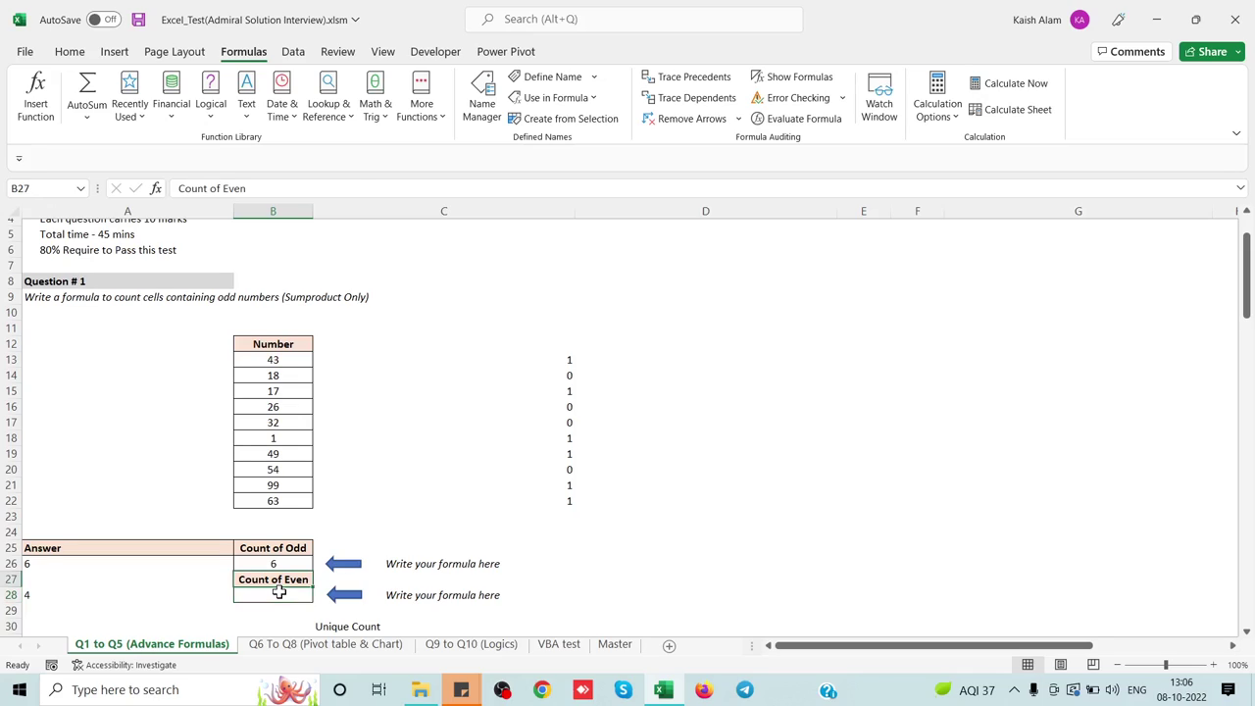
key(Up)
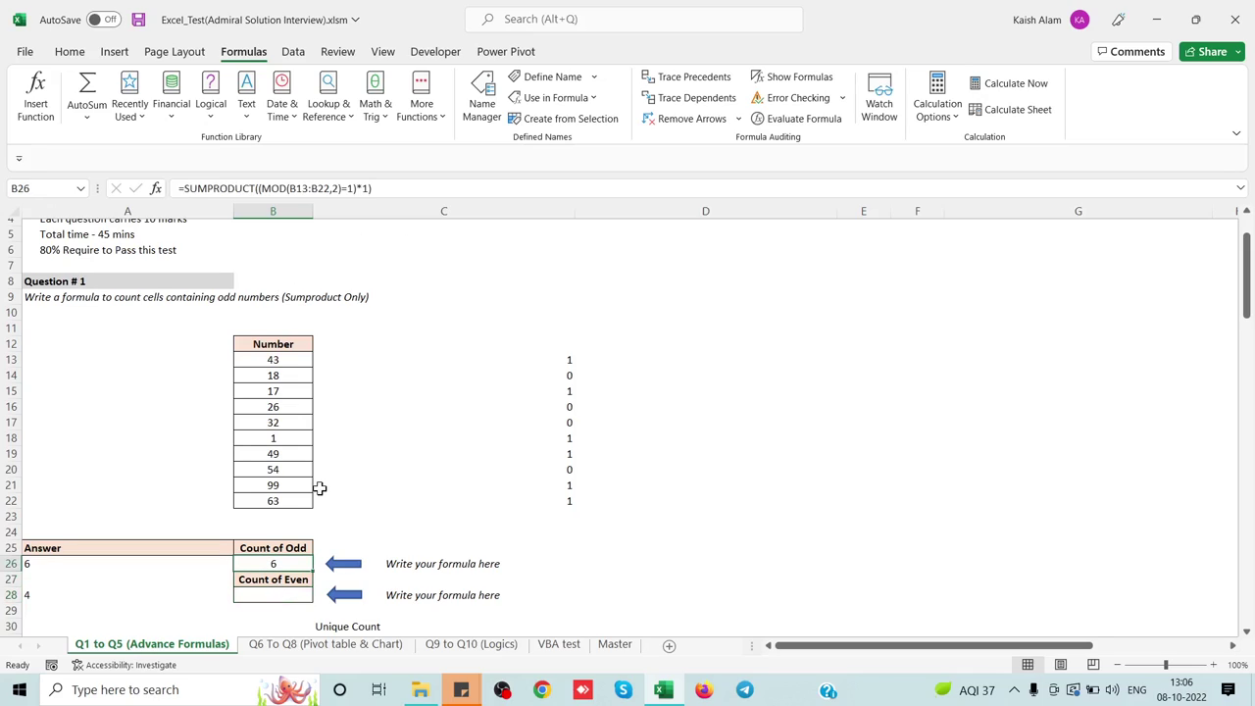
key(Down)
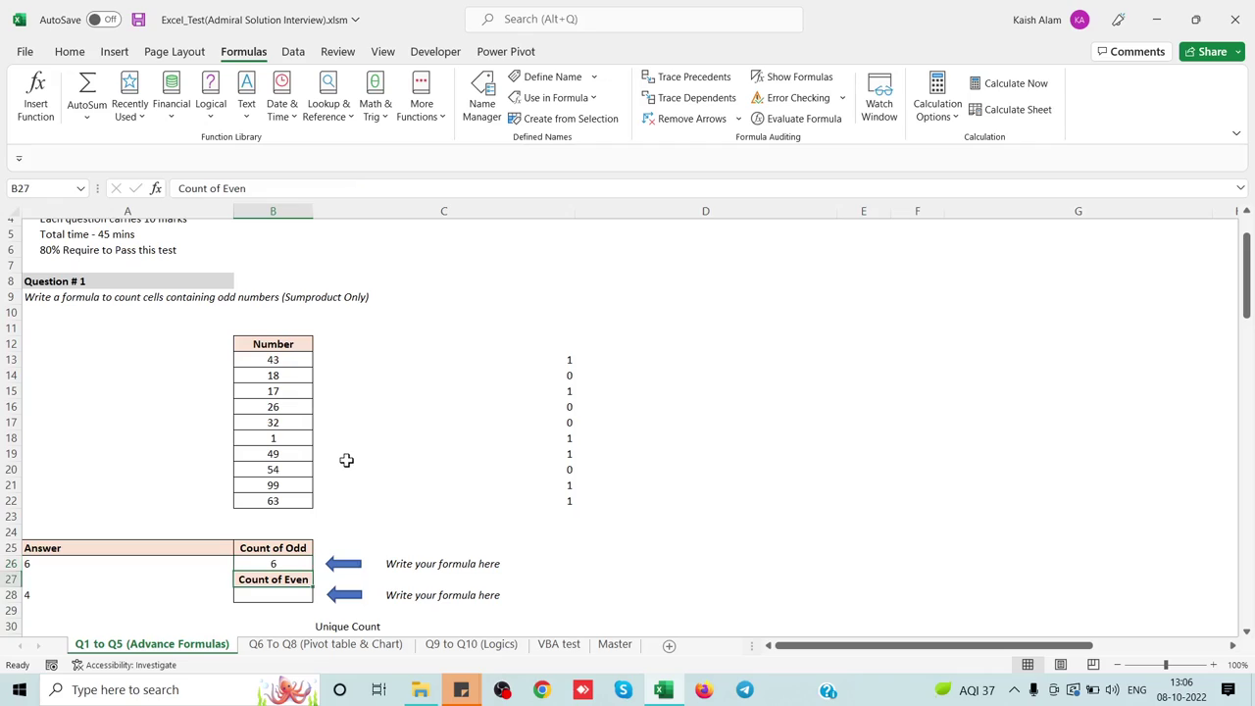
key(Down)
text(=su)
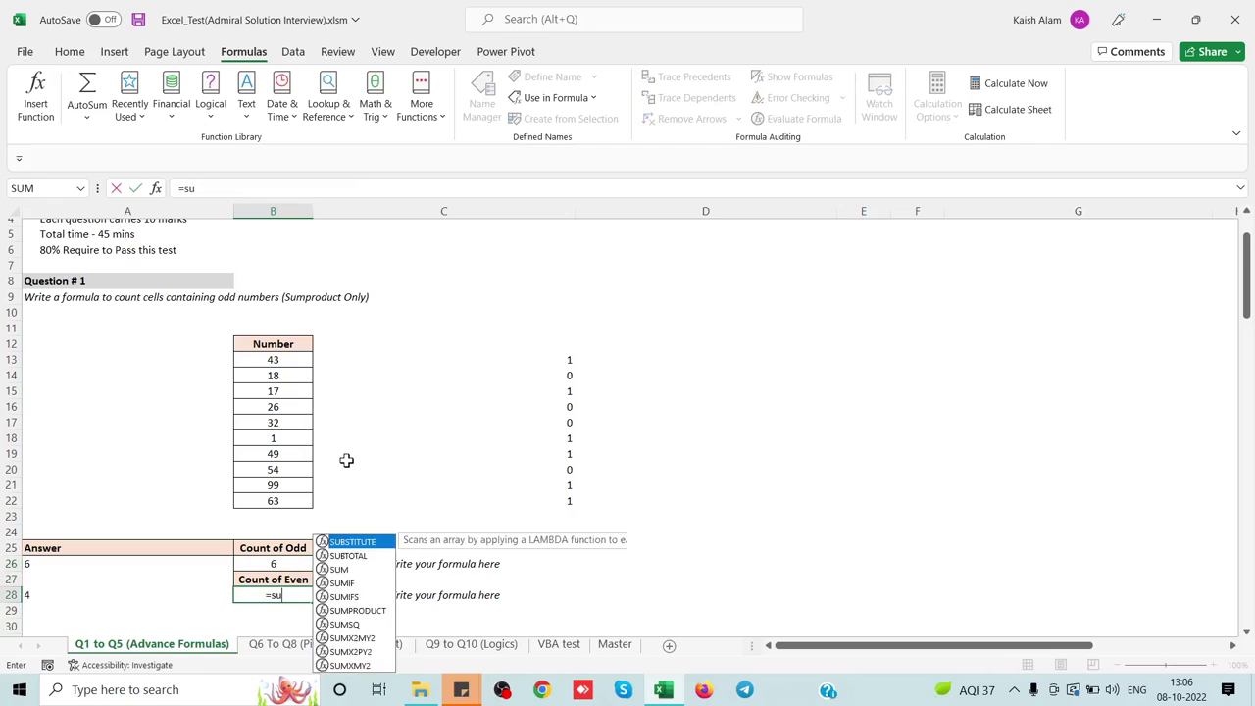
text(mp)
key(Tab)
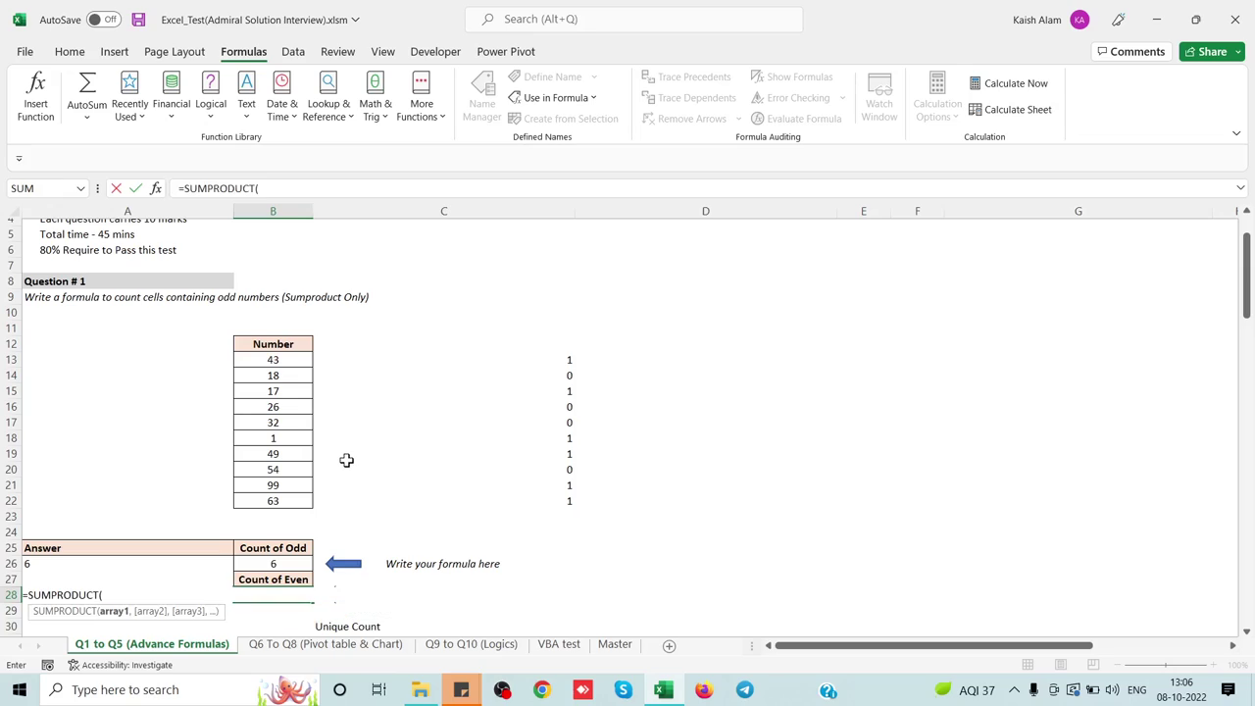
text(mo)
key(Tab)
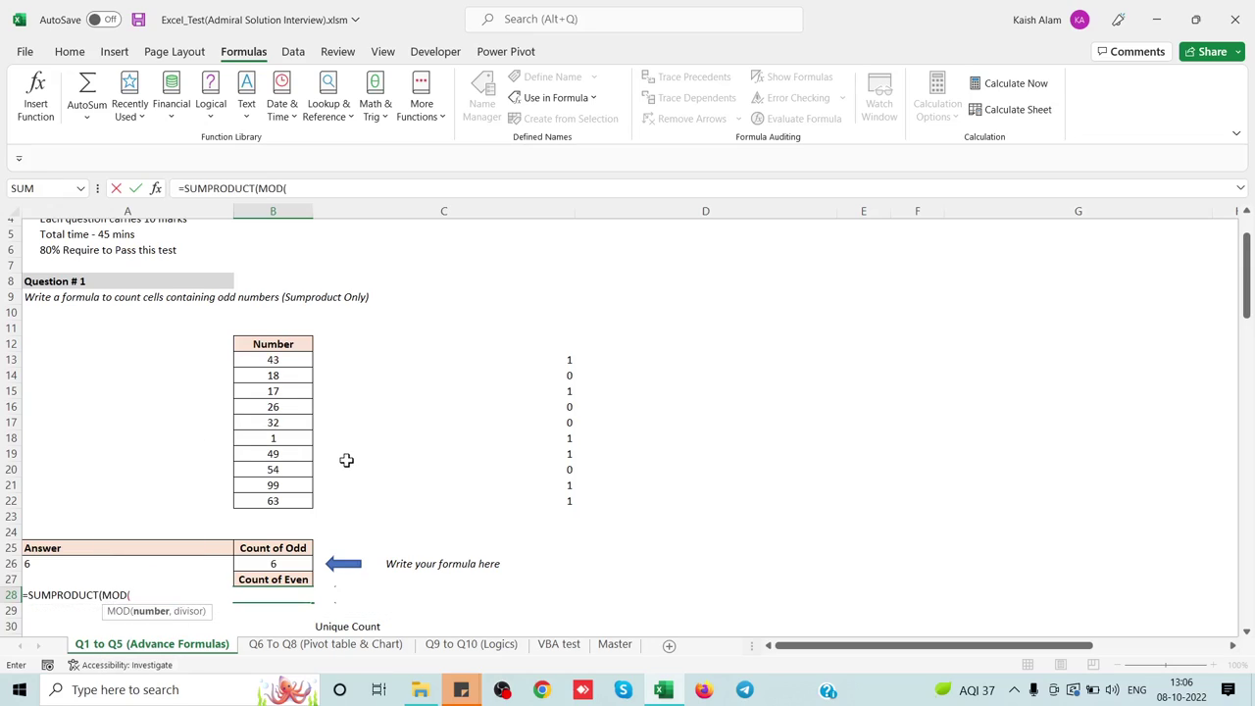
click(283, 359)
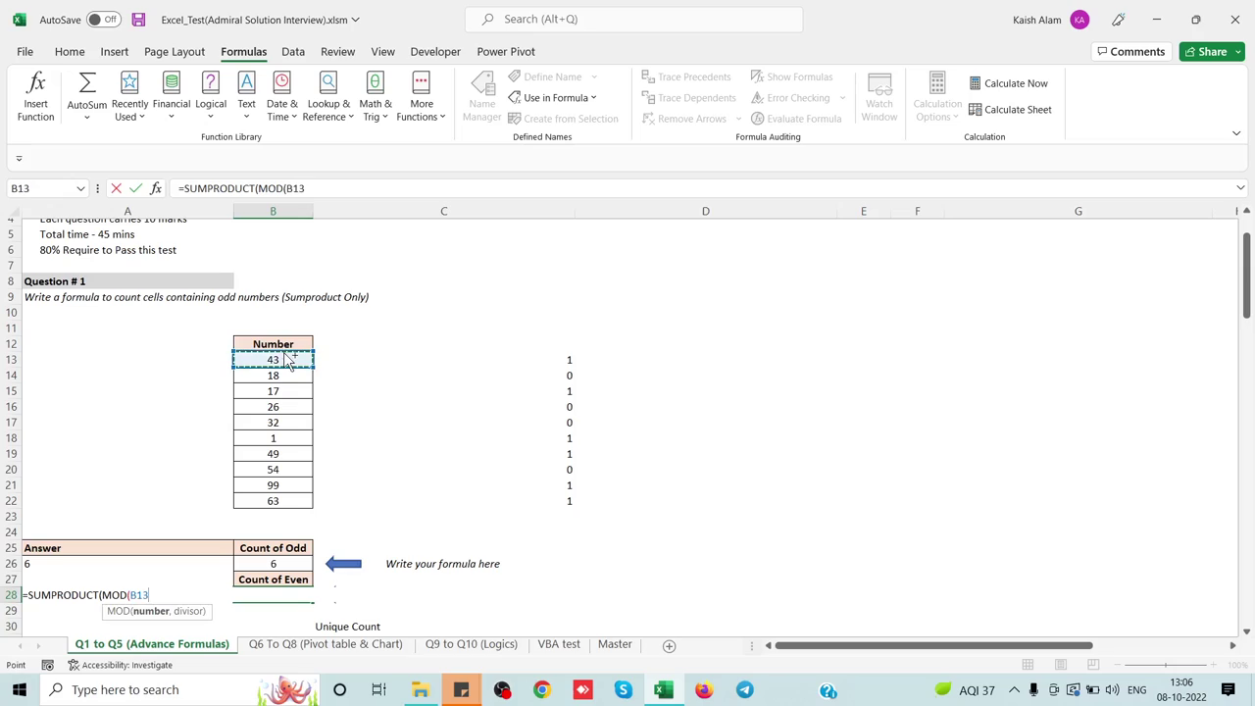
key(ctrl+shift+Down)
Finish it as =SUMPRODUCT((MOD(B13:B22,2)=0)*1), fixing the brackets, giving 4.
text(:B22,)
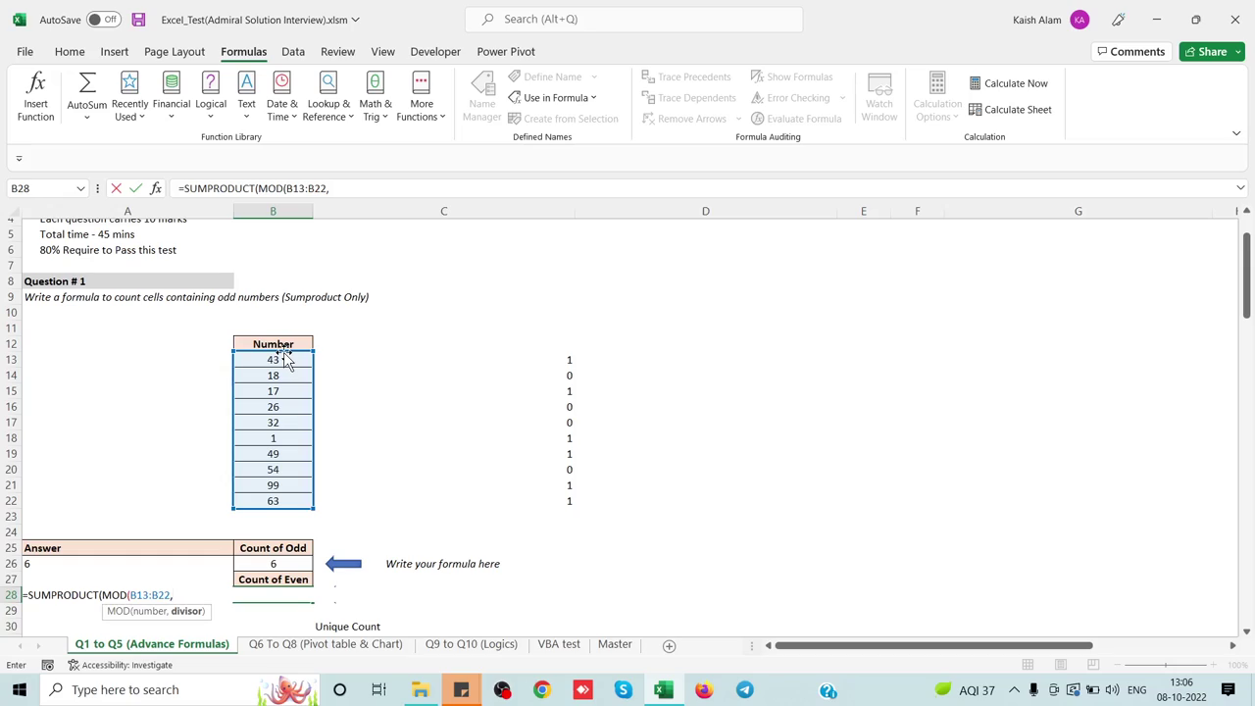
text(2)
text()=)
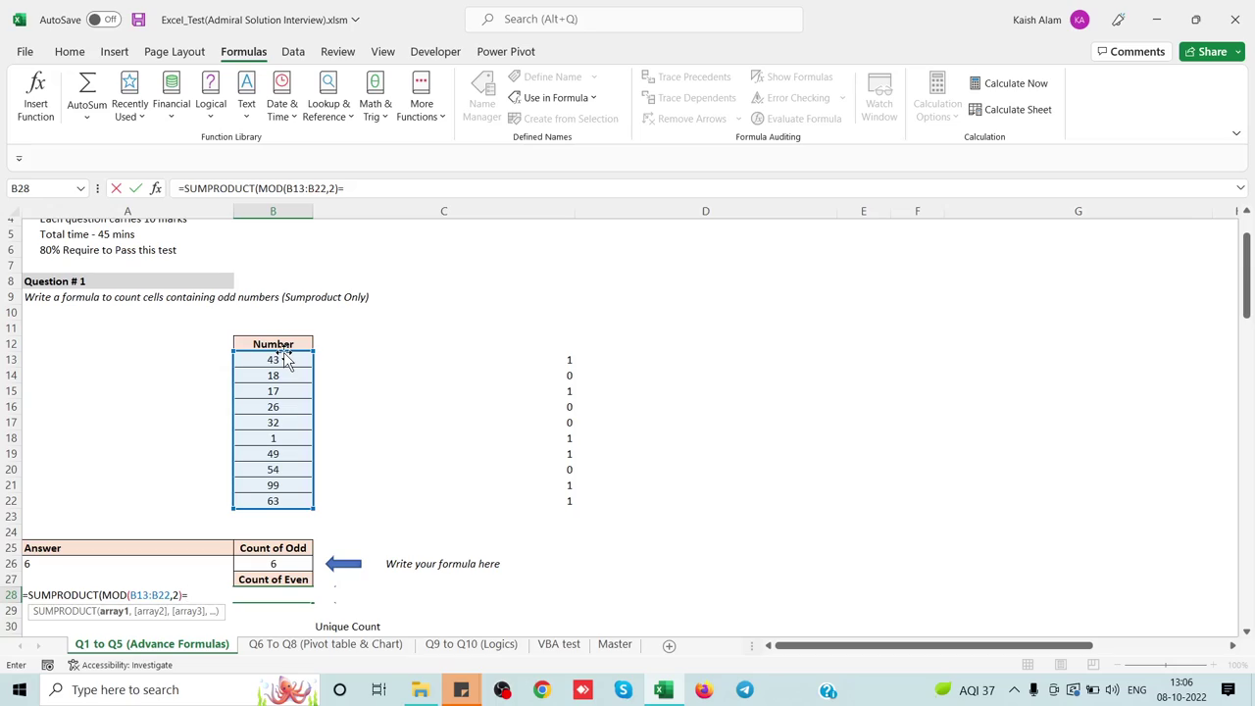
text(0)
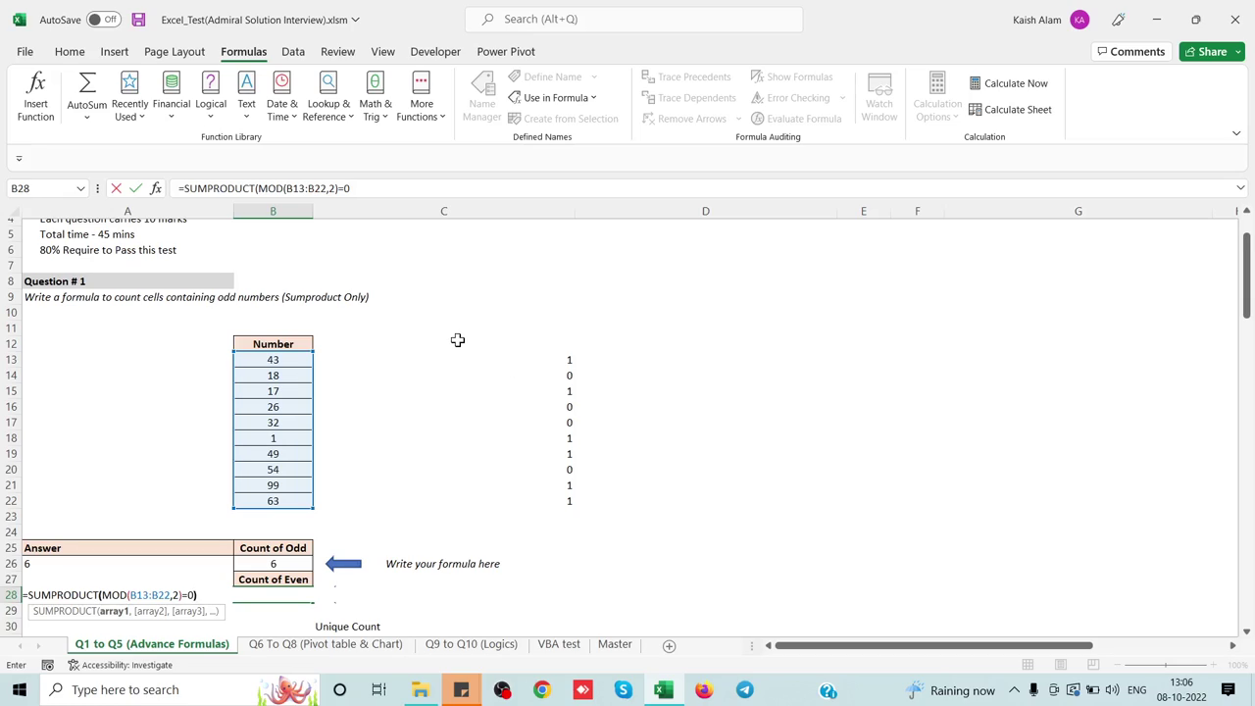
text())
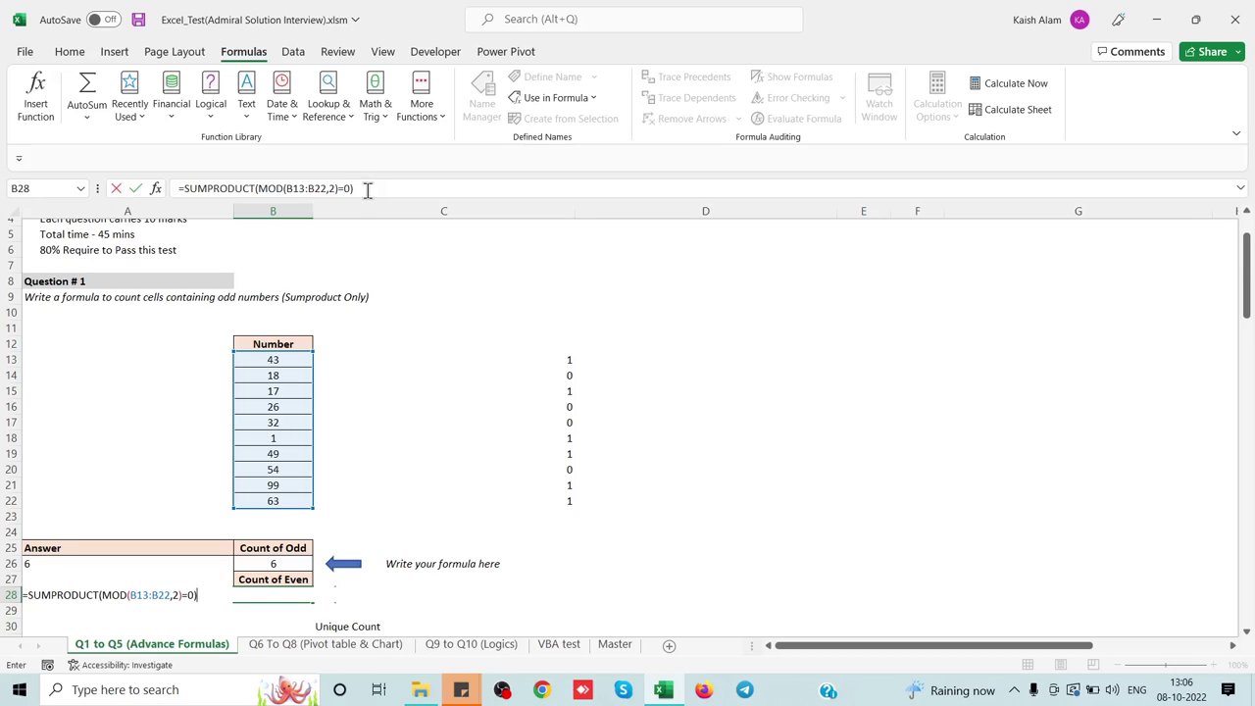
click(367, 188)
text(*1)
text())
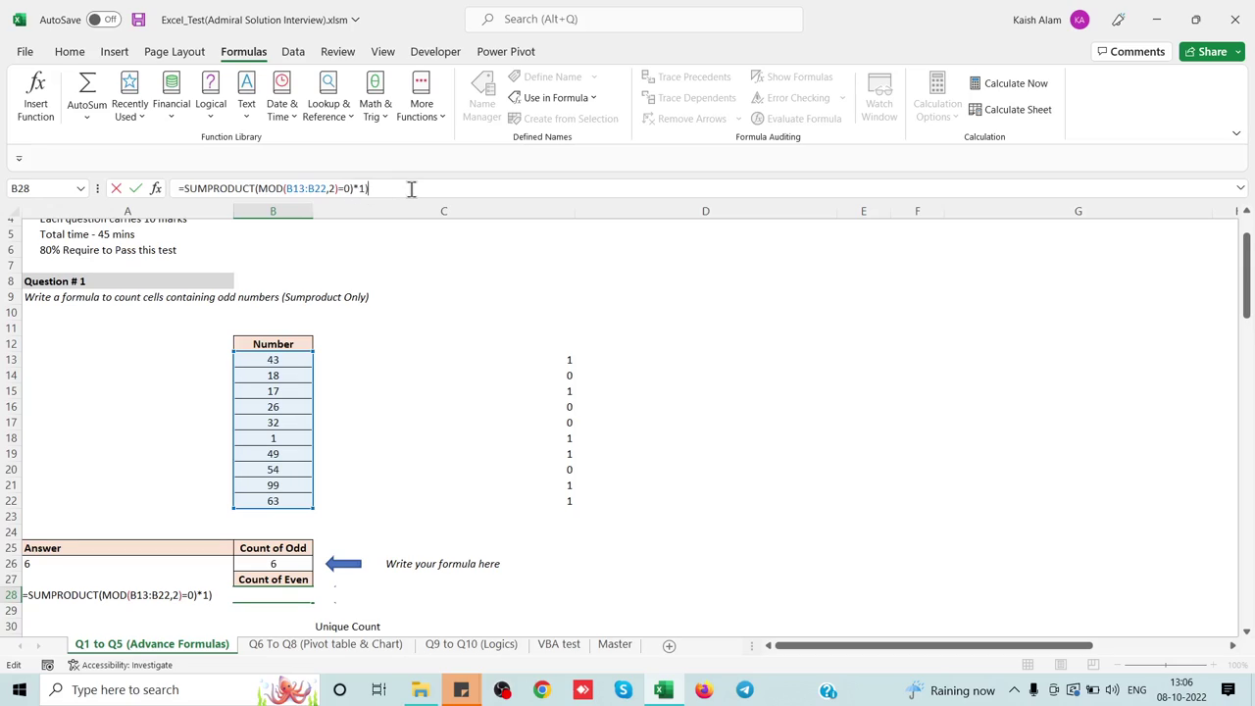
text())
click(258, 188)
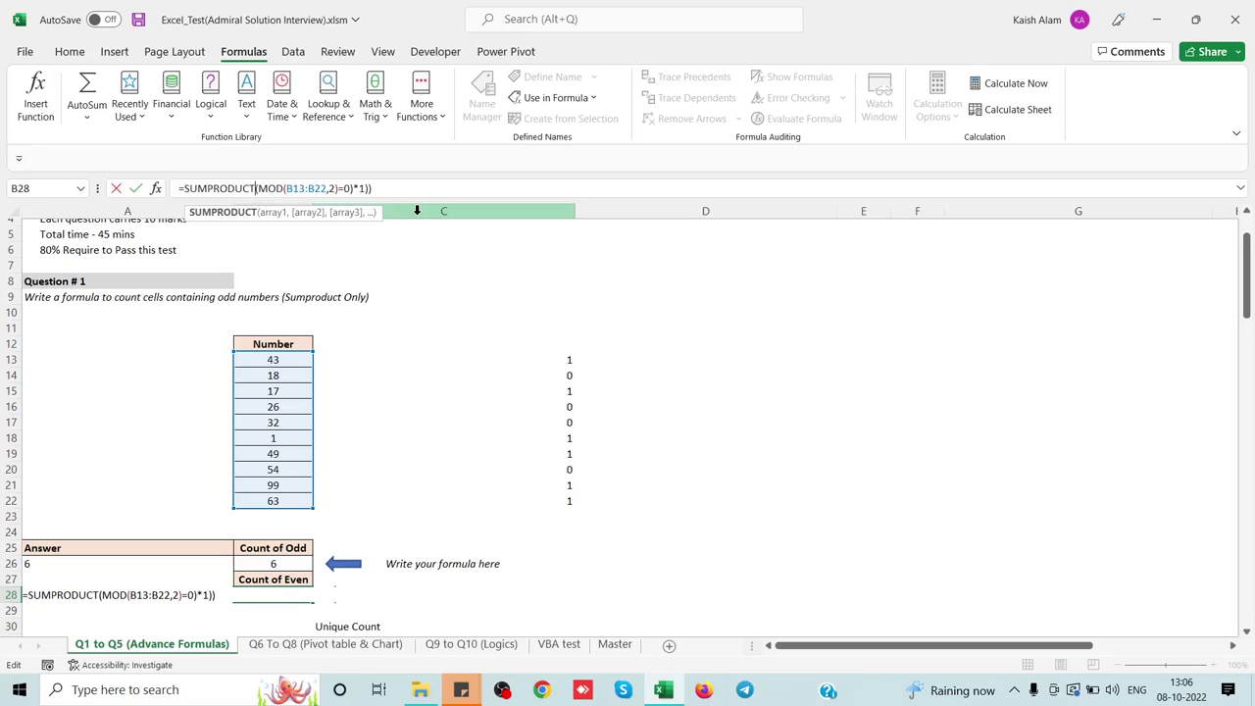
key(Right)
text(()
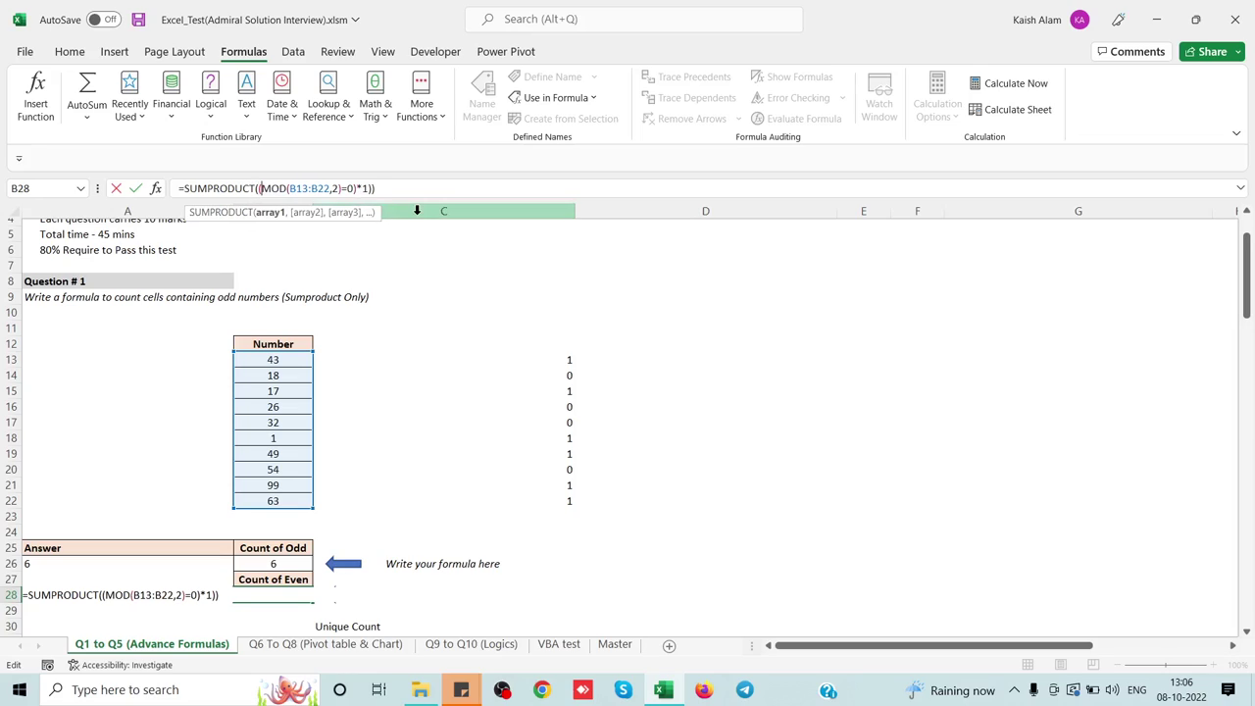
key(Return)
key(Return)
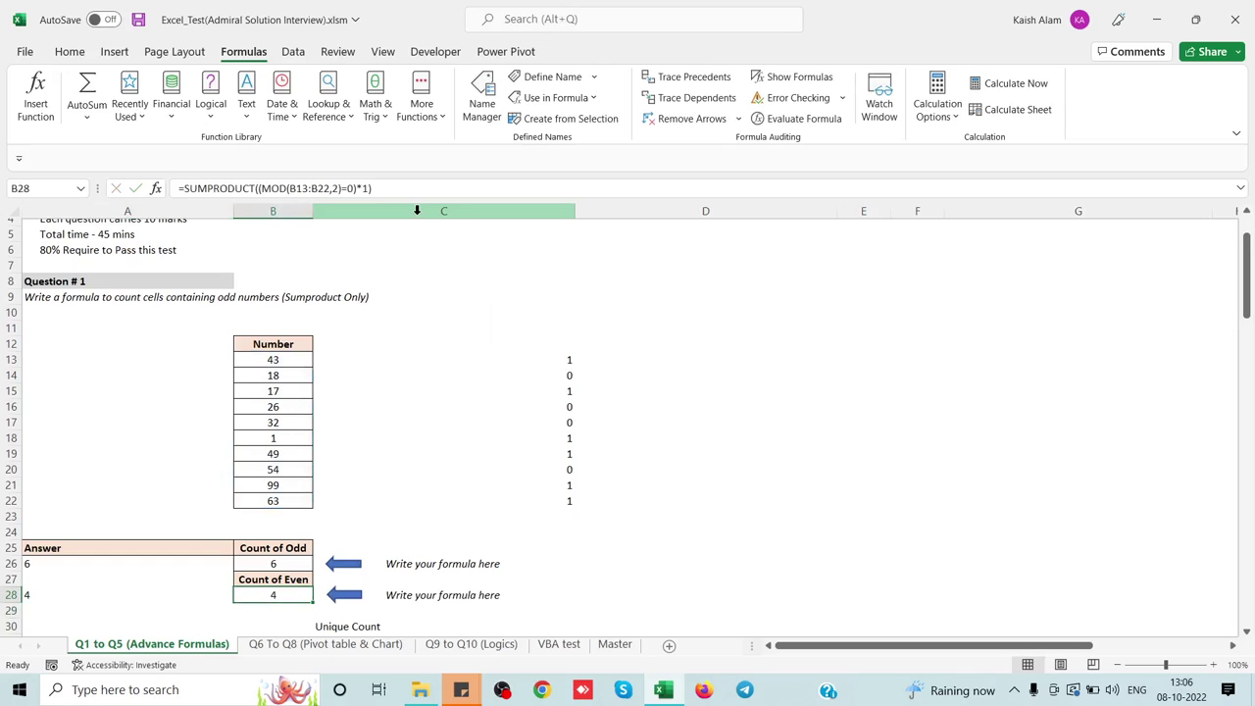
Scroll down to Question #2 and inspect its keyword table and phrases A46:A50.
scroll(416, 211, down, 1)
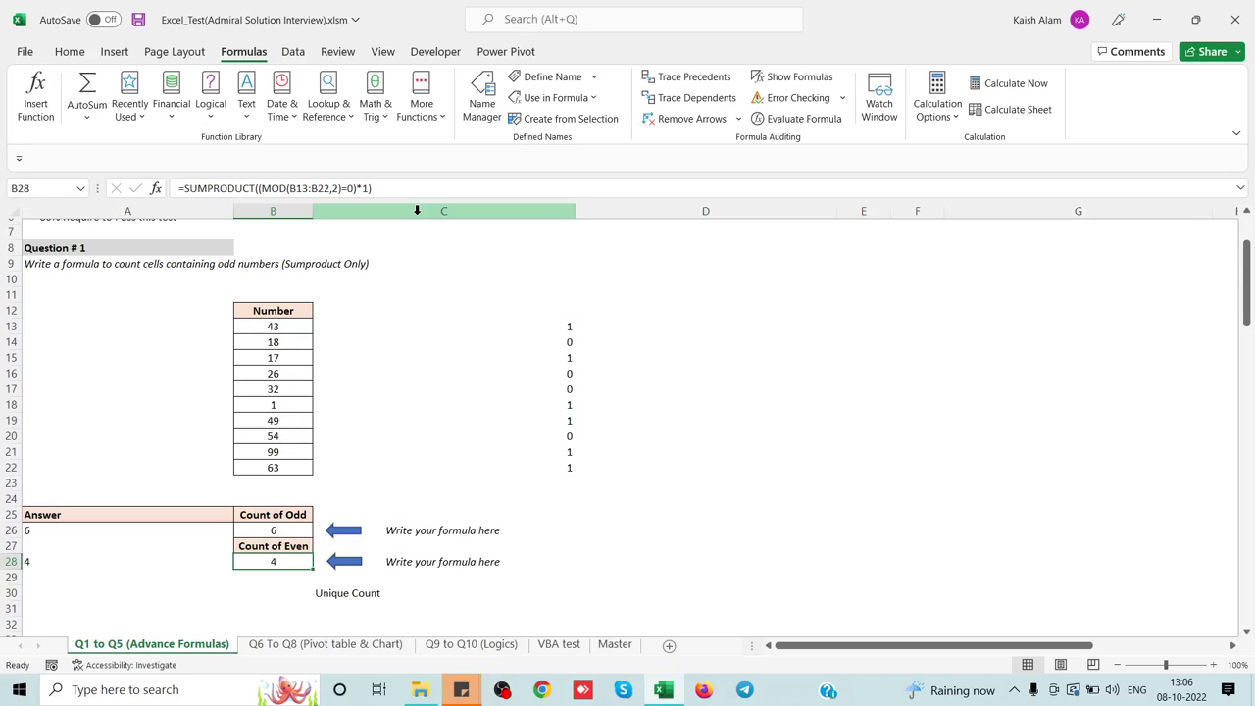
scroll(392, 294, down, 3)
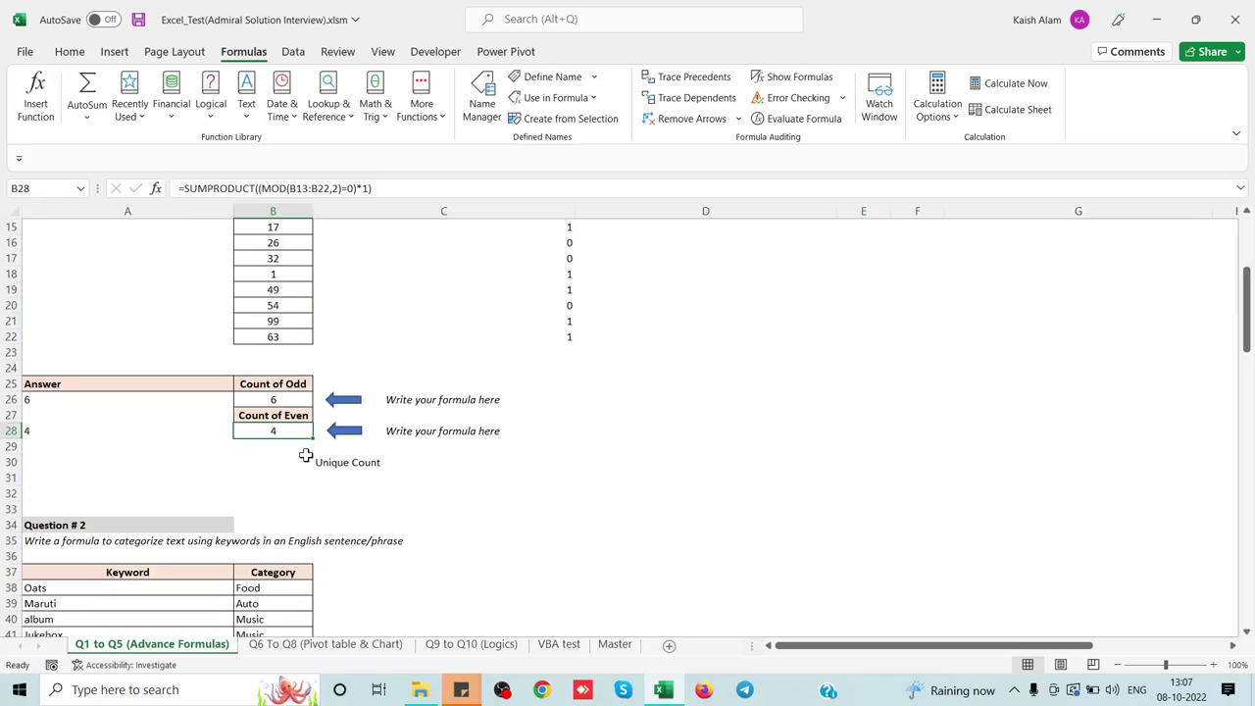
scroll(306, 456, down, 3)
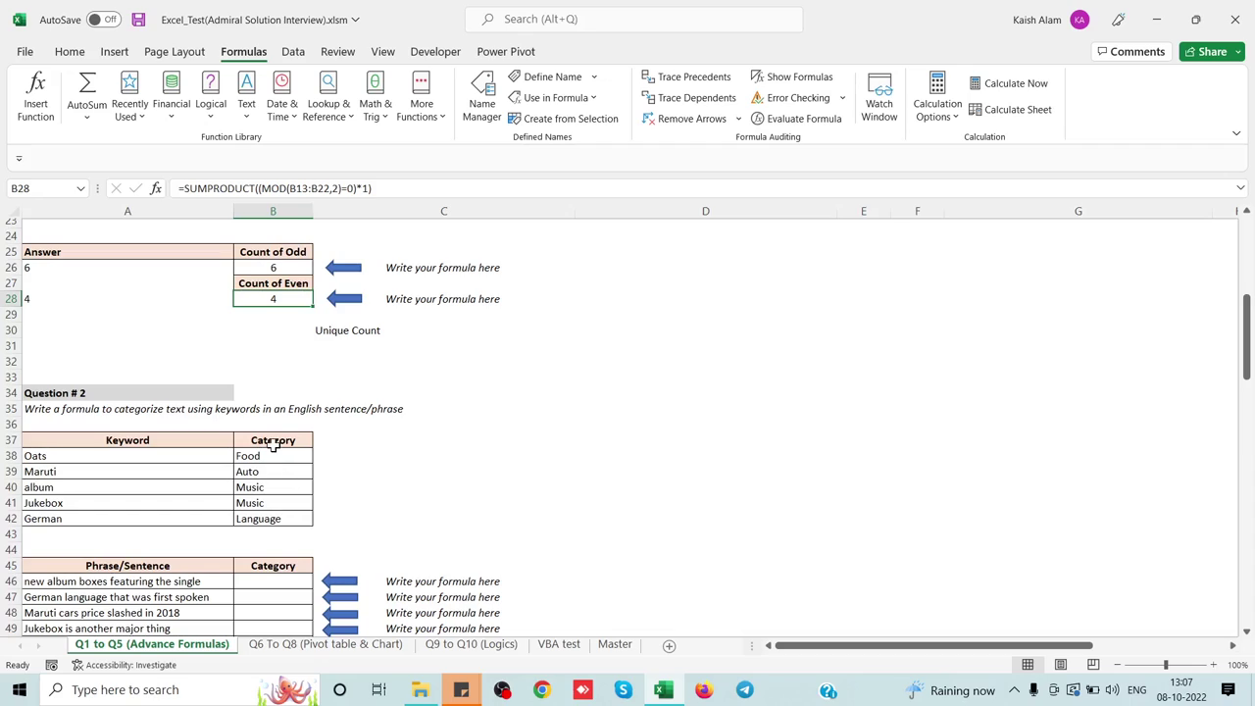
scroll(273, 443, down, 2)
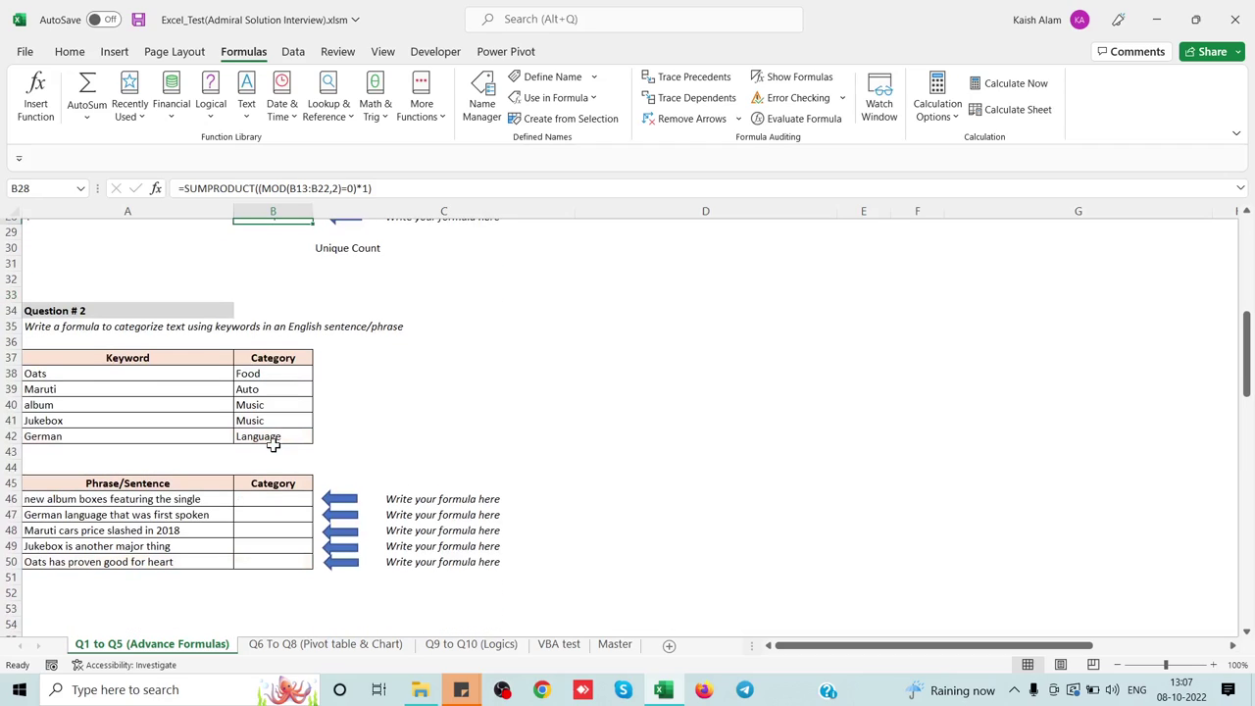
click(272, 498)
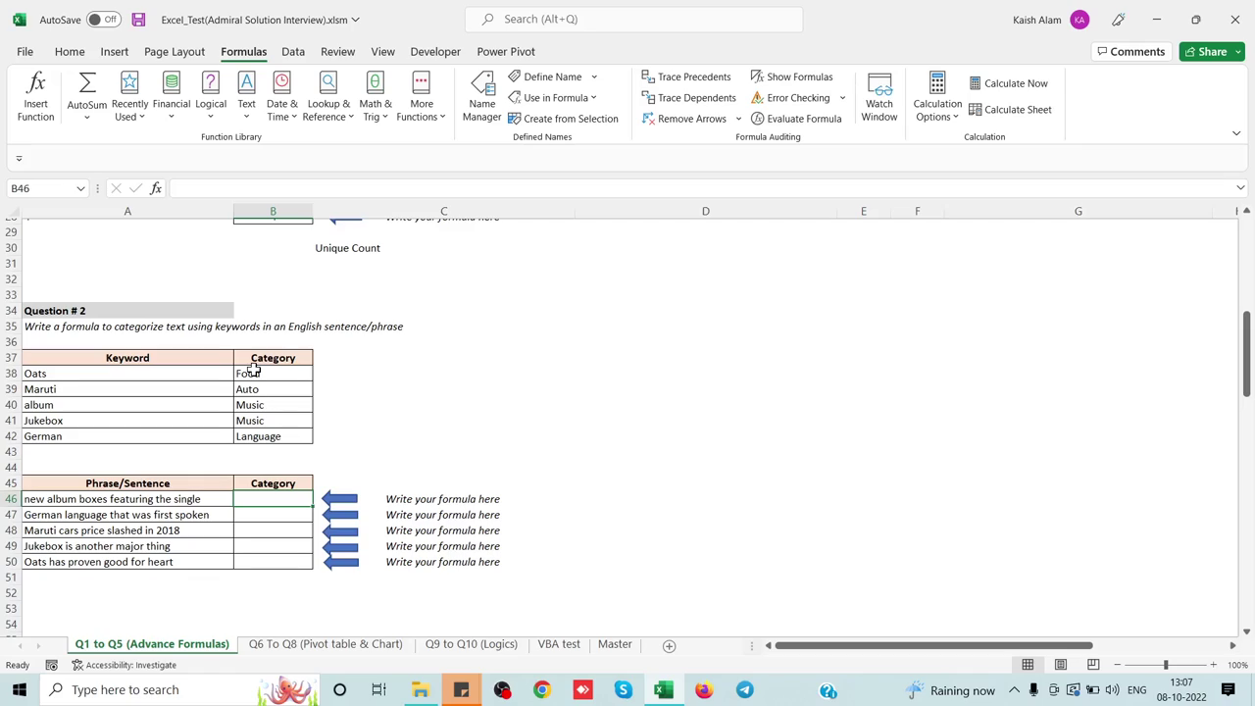
click(355, 328)
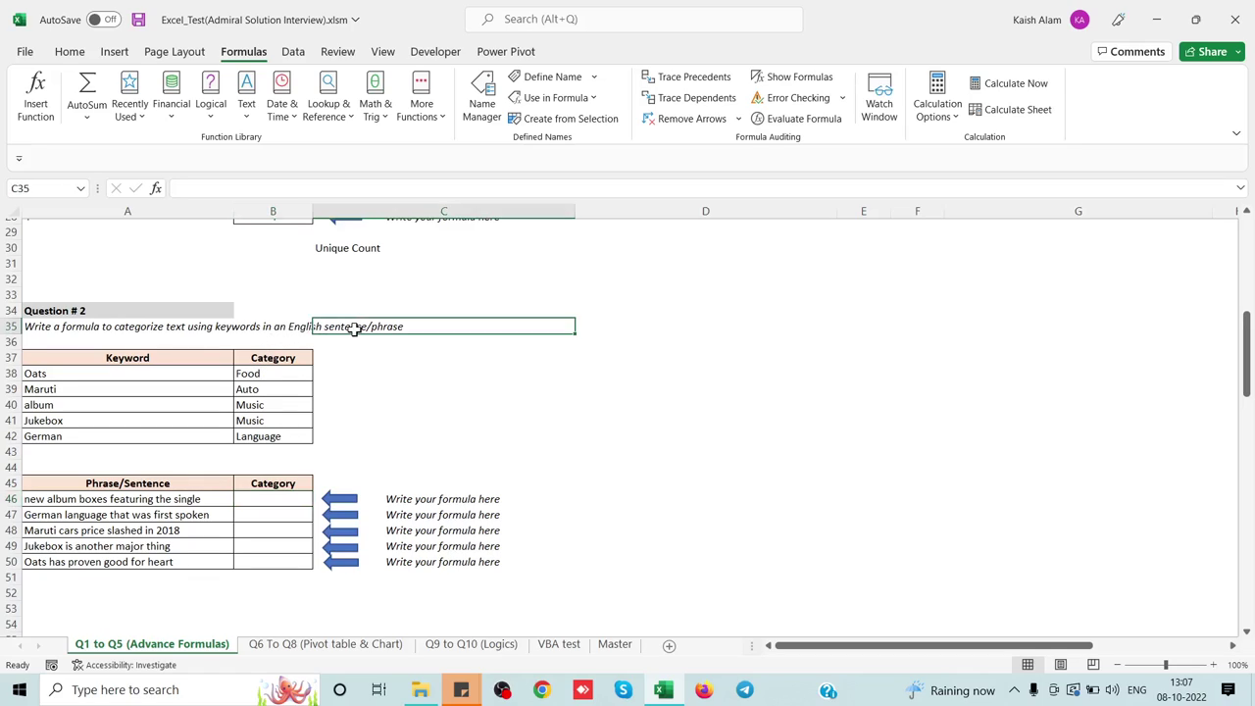
click(56, 376)
click(115, 514)
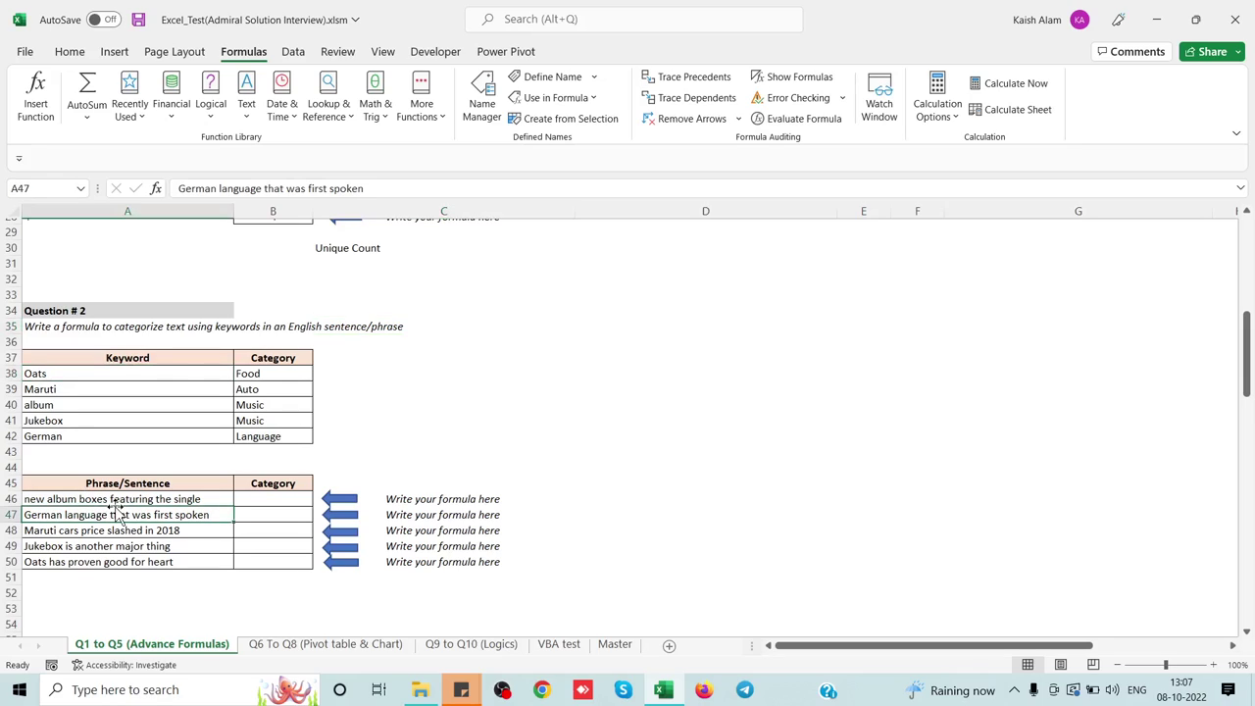
click(116, 501)
key(ctrl+shift+Down)
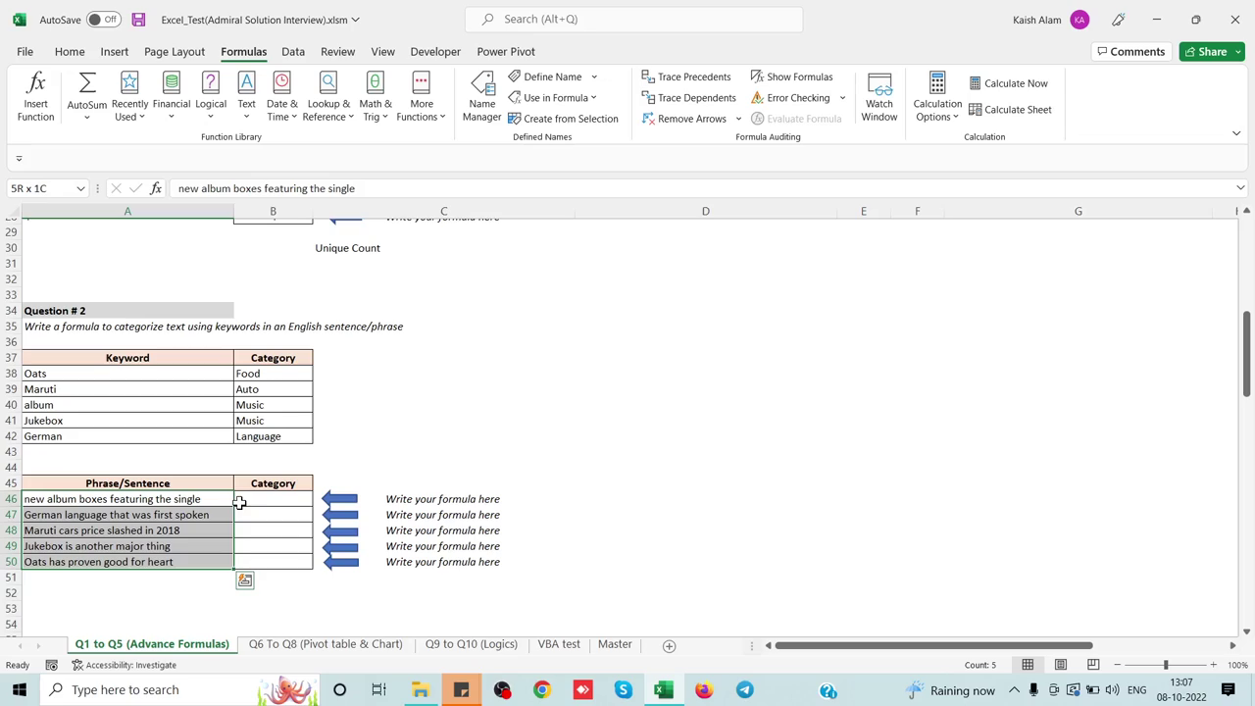
click(290, 499)
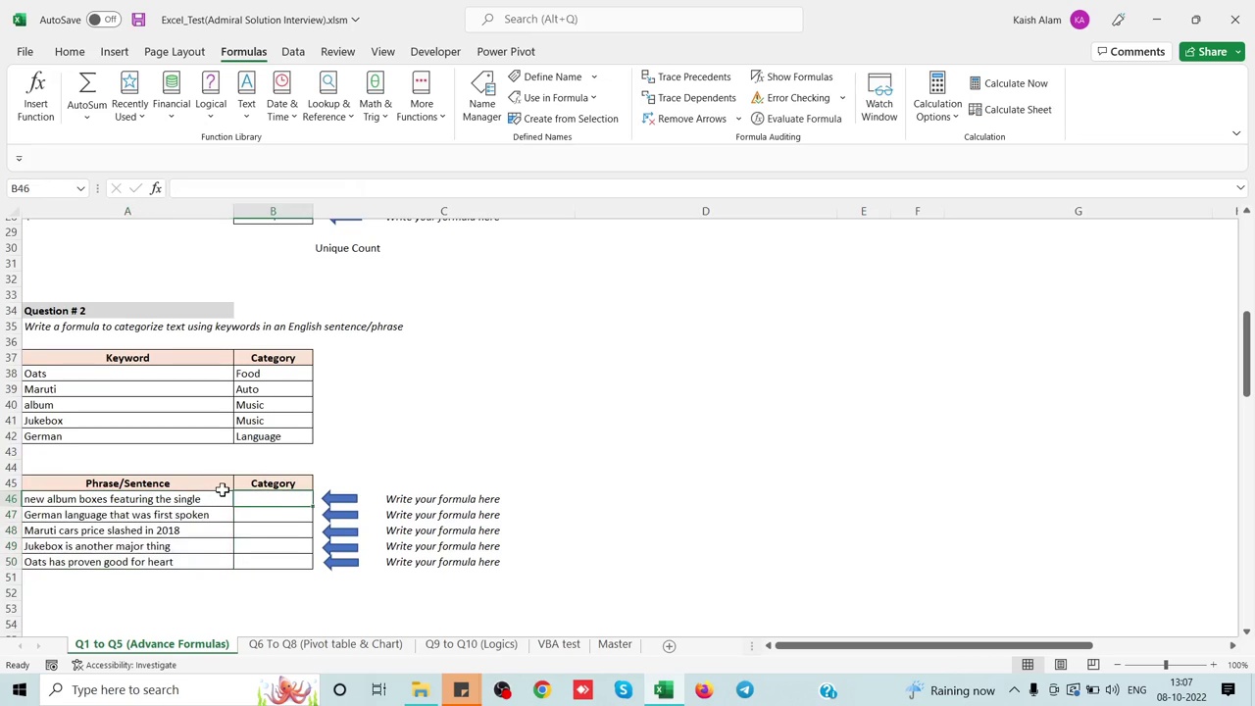
Review the keywords Oats and Maruti with their Food and Language categories, ending on B46.
click(78, 378)
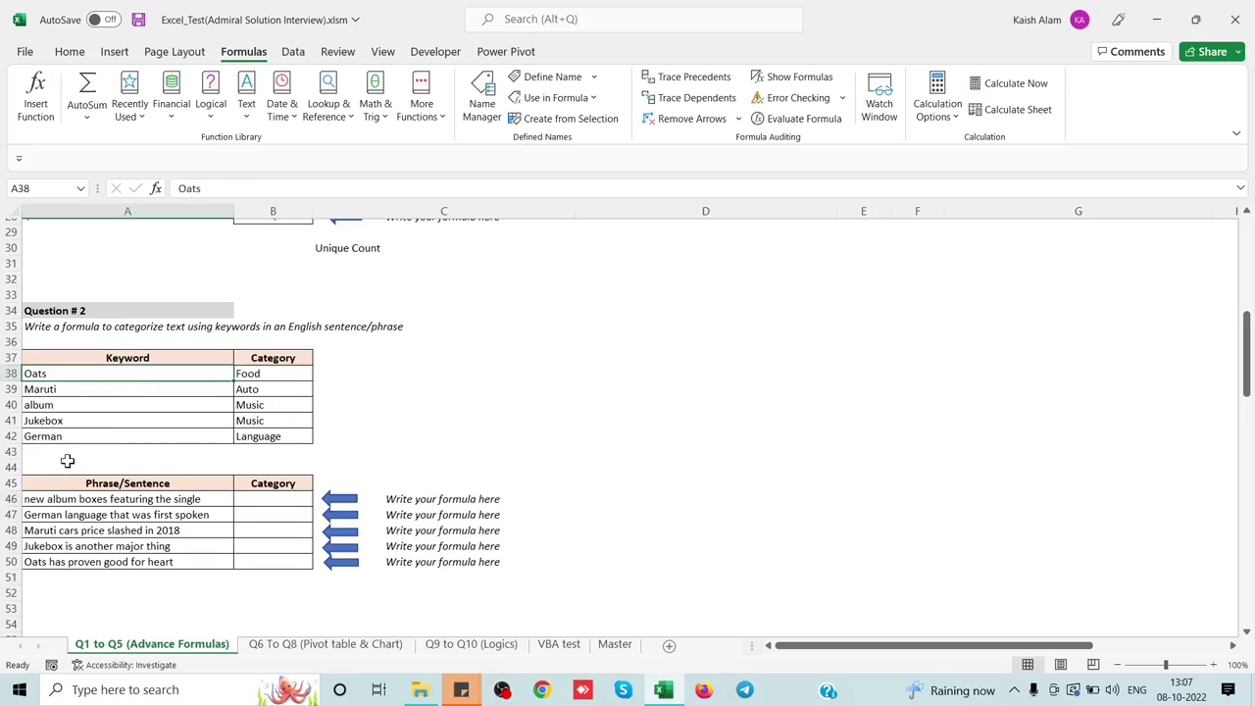
click(96, 564)
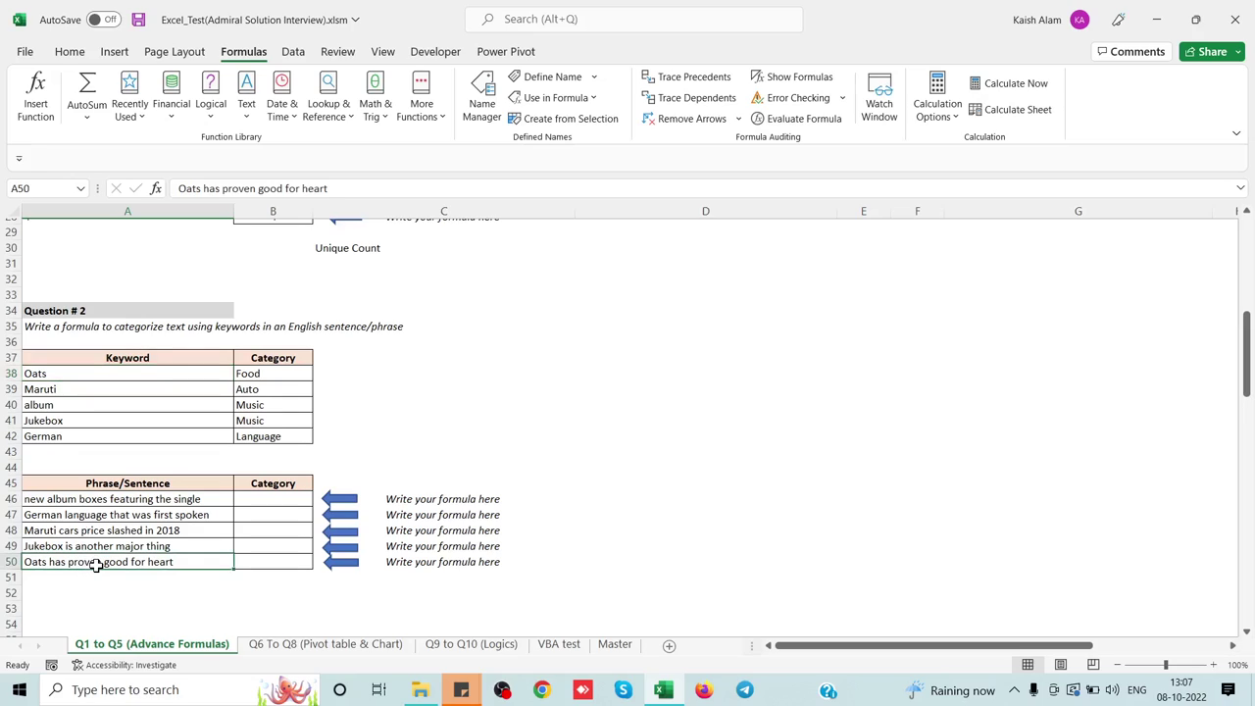
click(275, 559)
click(259, 437)
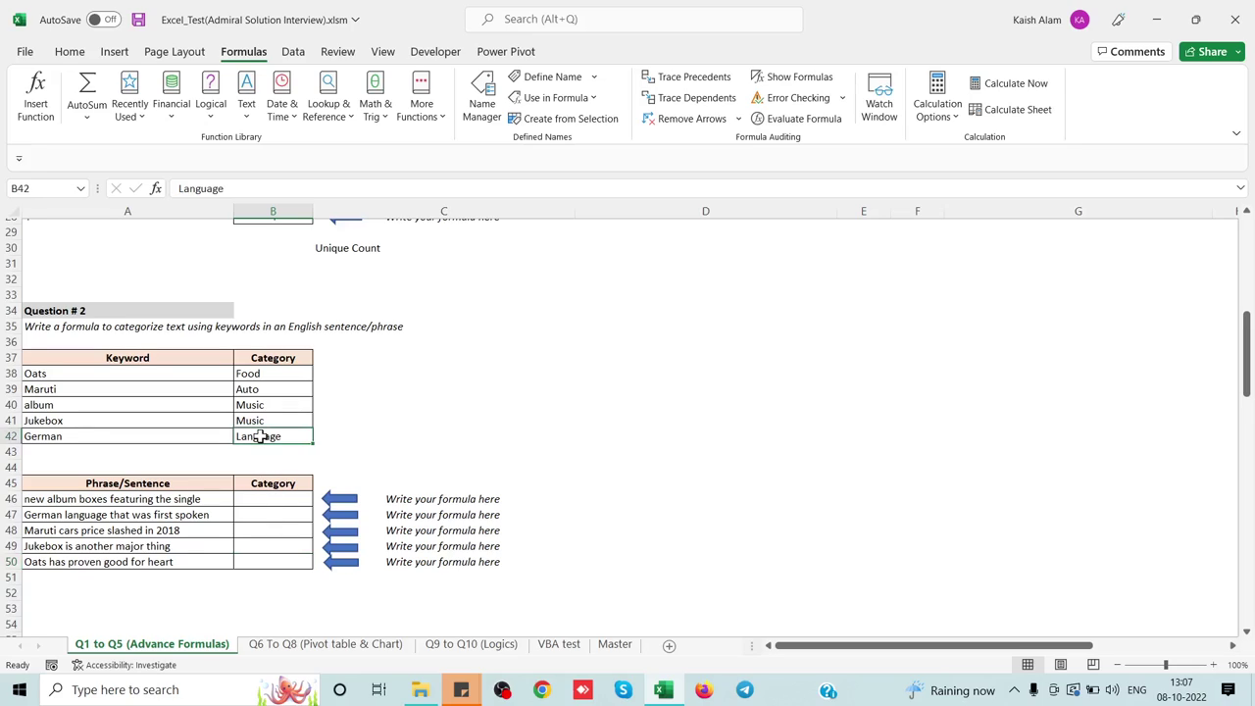
click(261, 376)
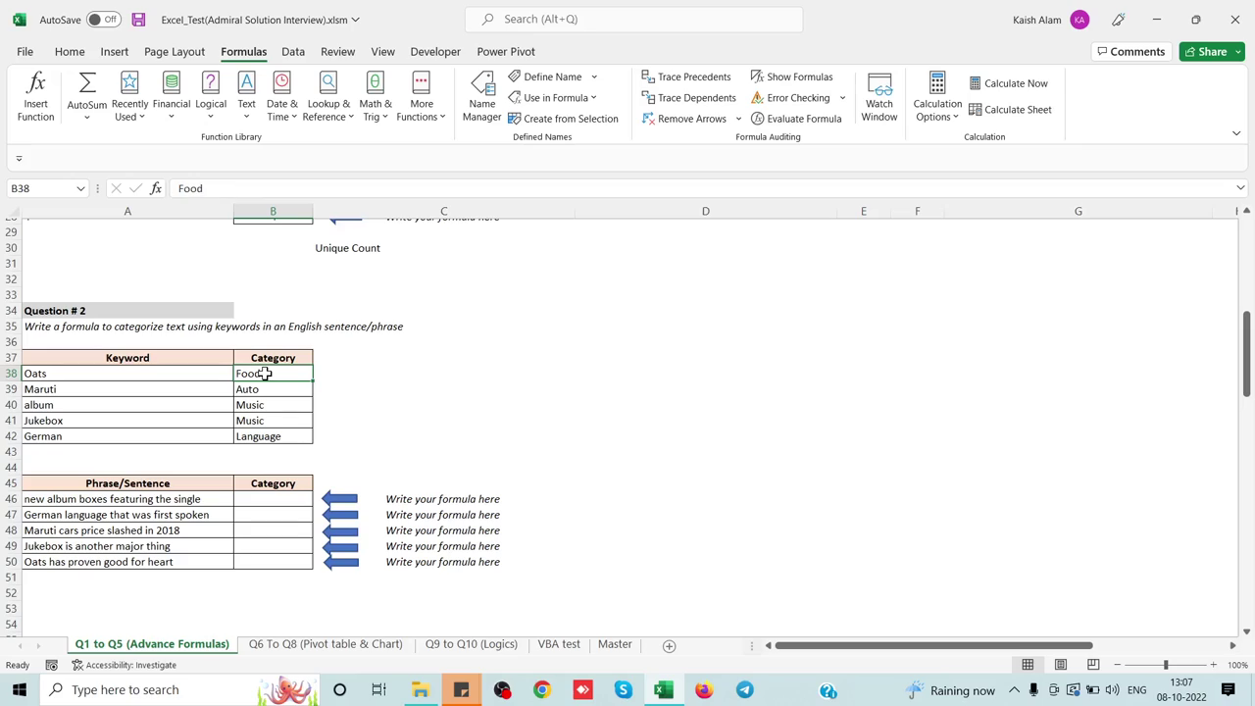
click(65, 390)
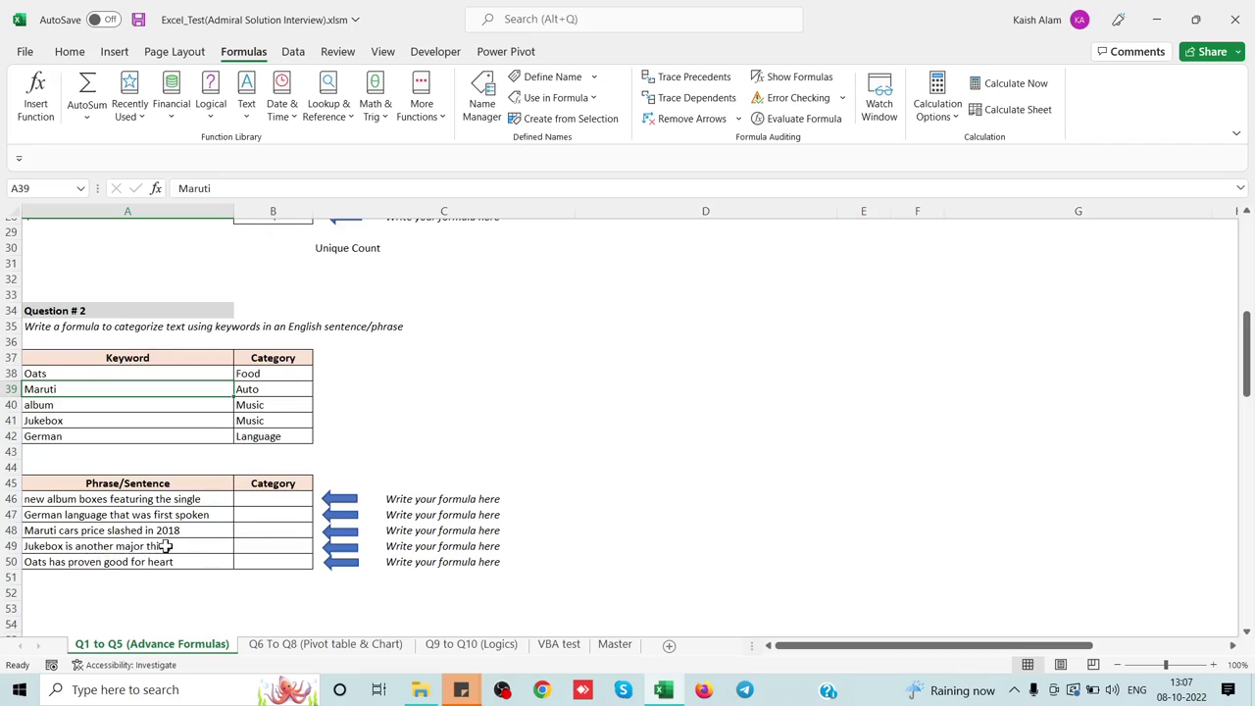
click(281, 499)
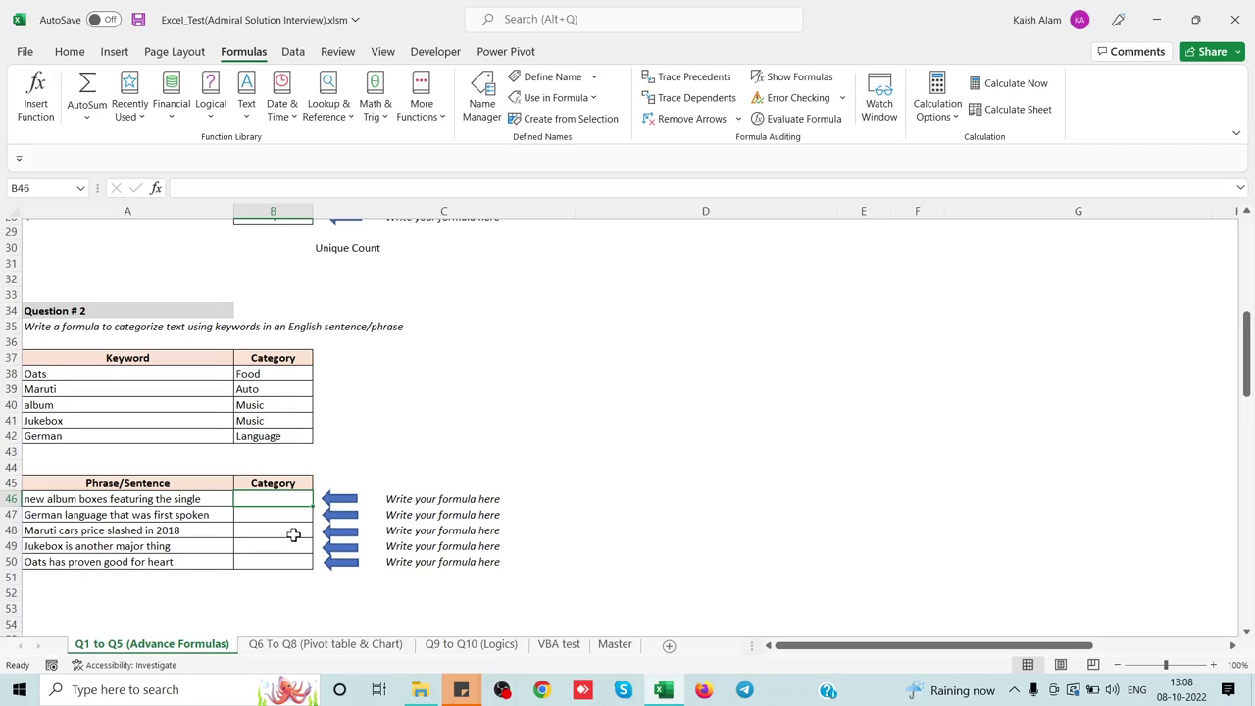
Enter a trial =SEARCH(A38:A42,A46) formula in B46.
text(=)
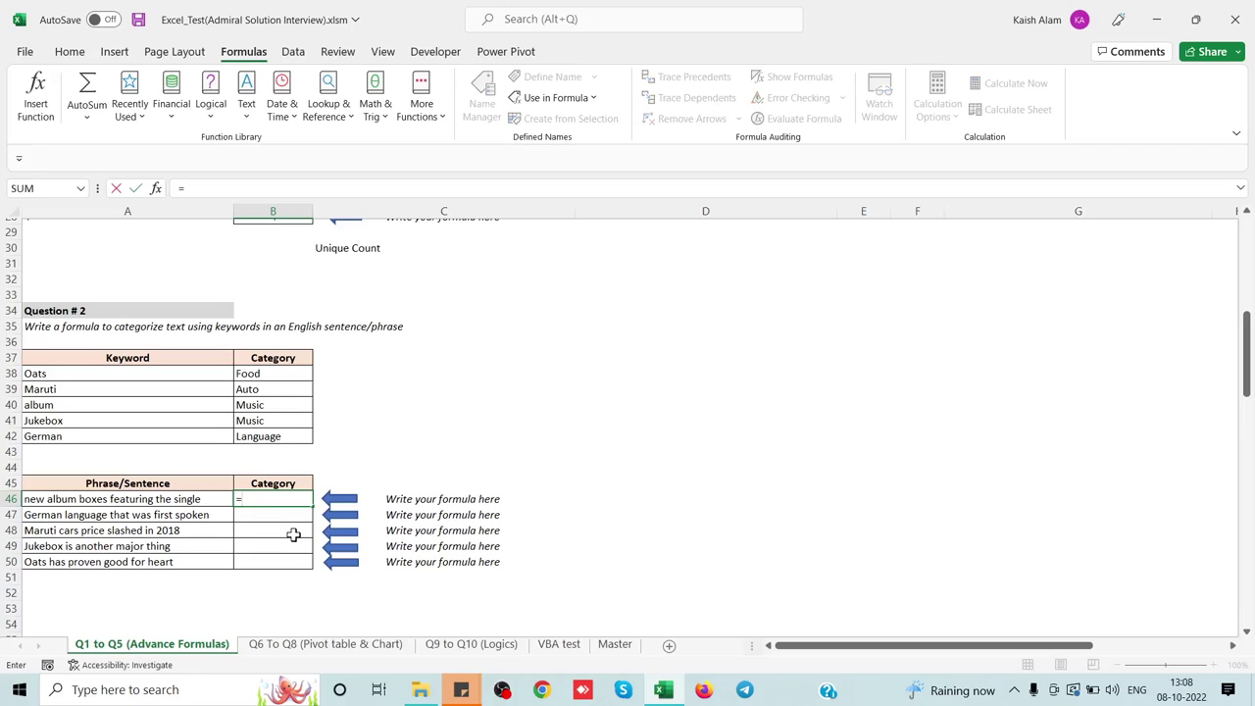
text(sea)
key(Tab)
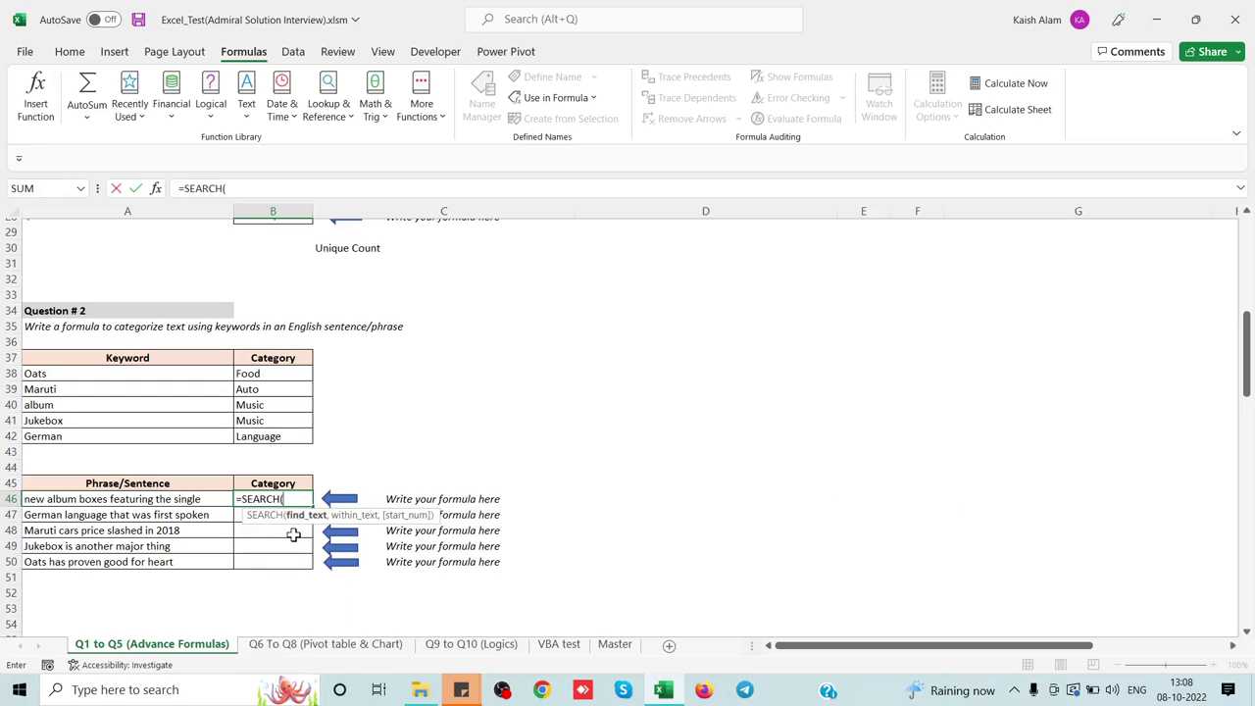
click(86, 374)
key(ctrl+shift+Down)
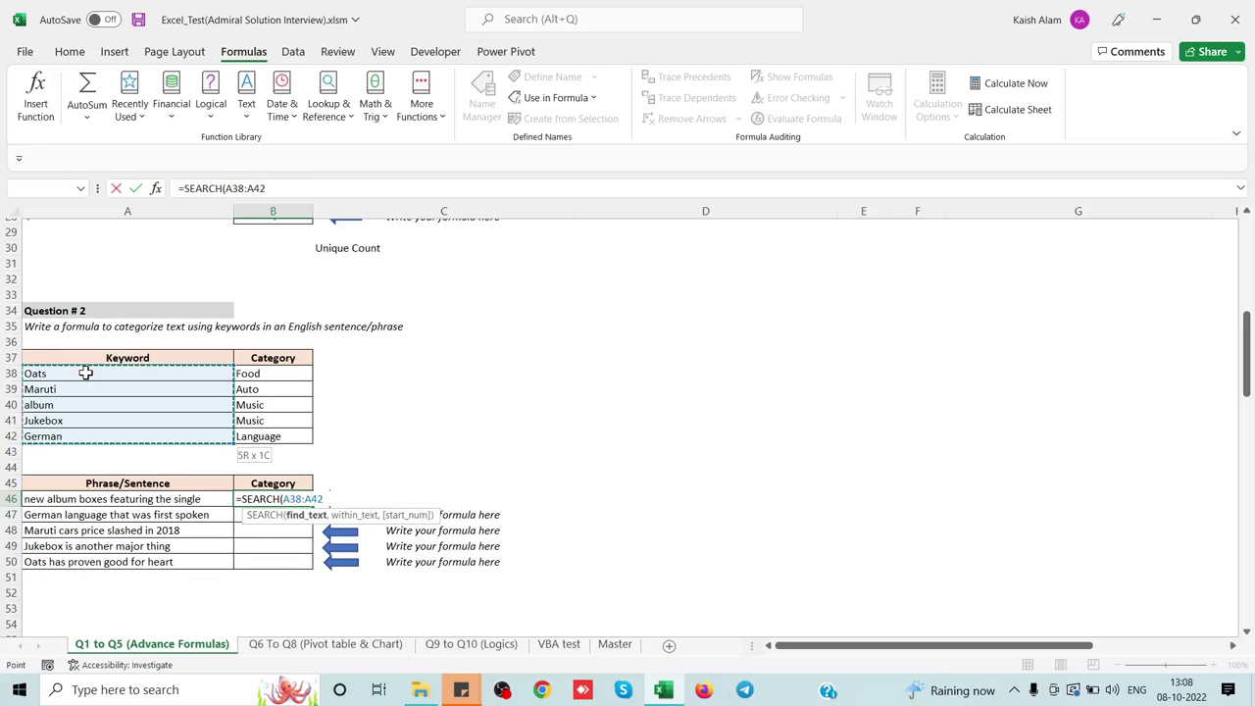
text(,)
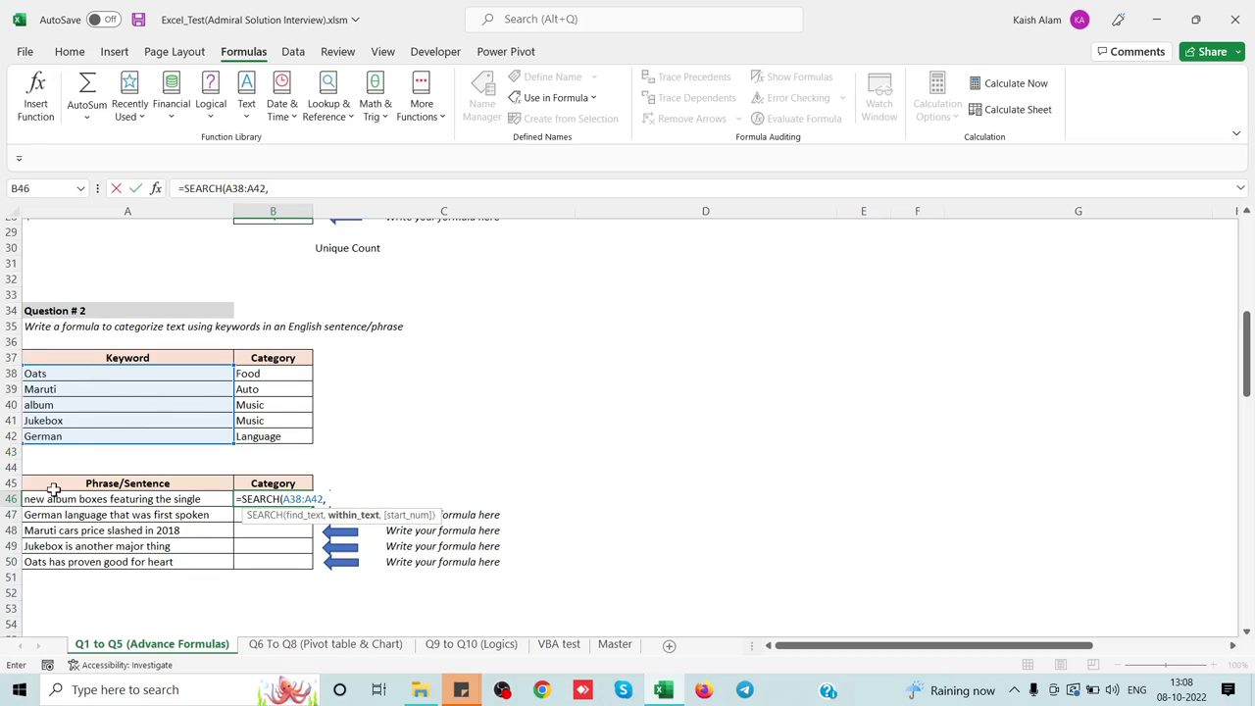
click(56, 499)
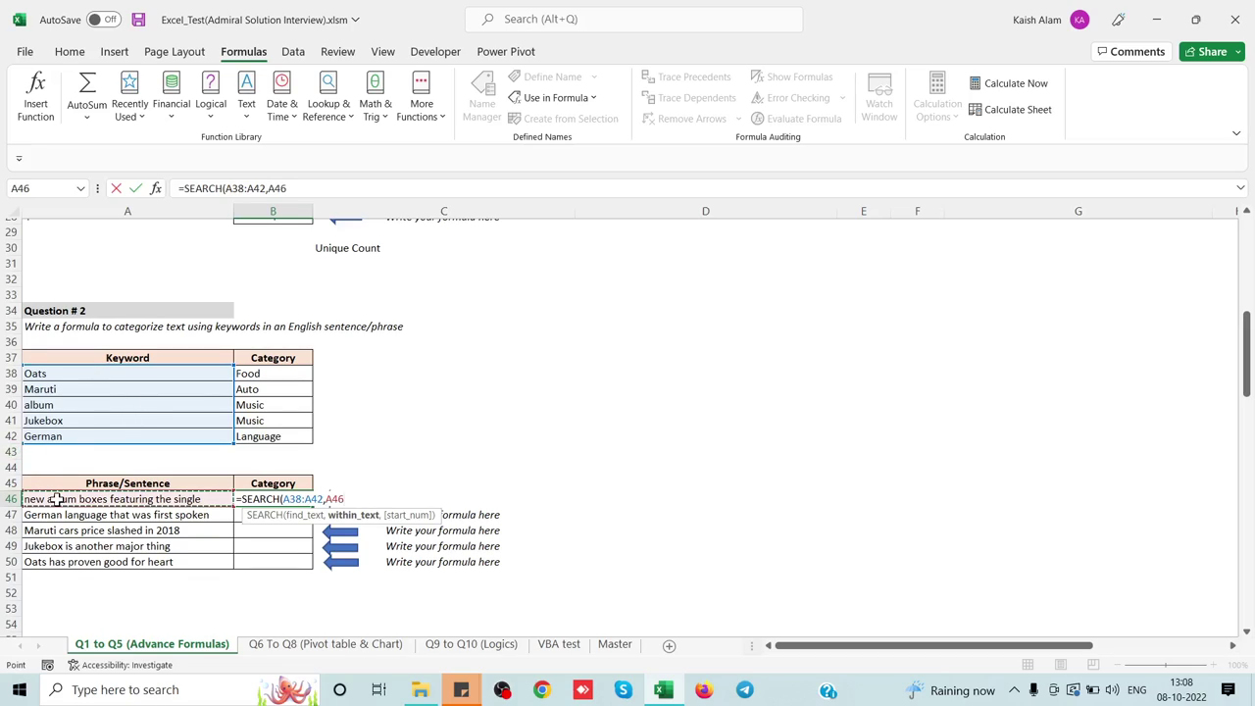
key(Return)
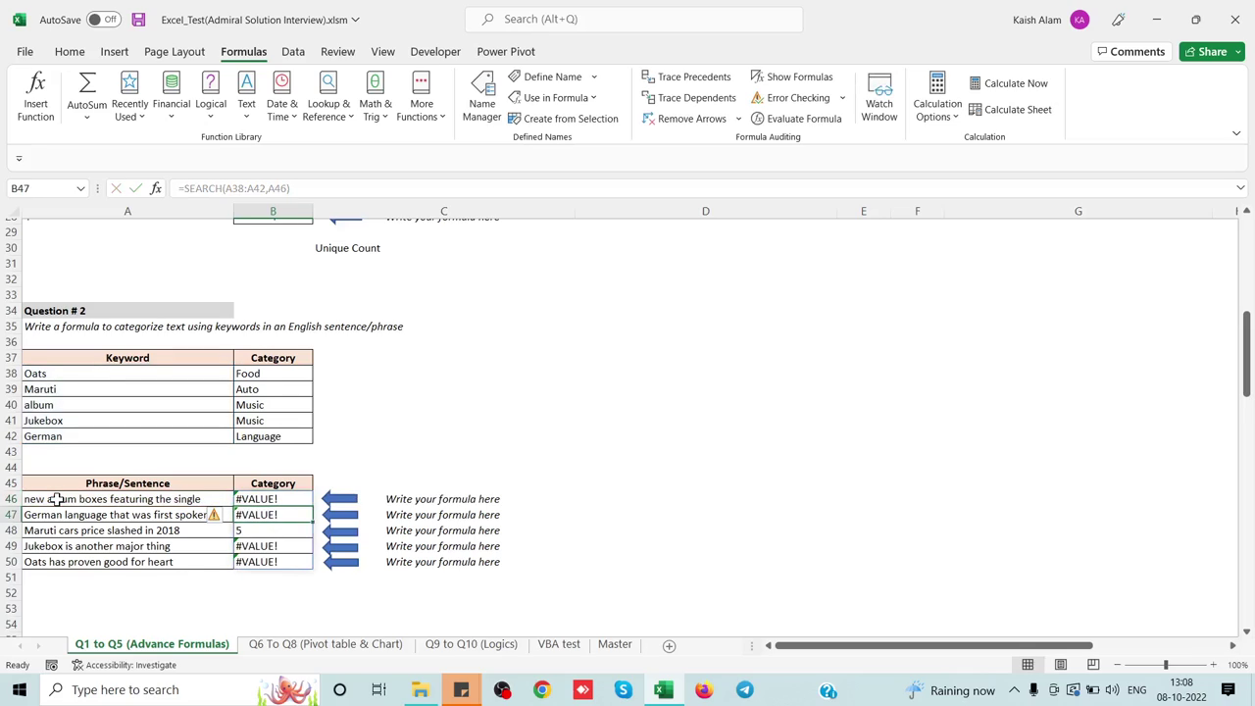
Inspect the spilled #VALUE! and 5 results against the album and Maruti entries.
key(Up)
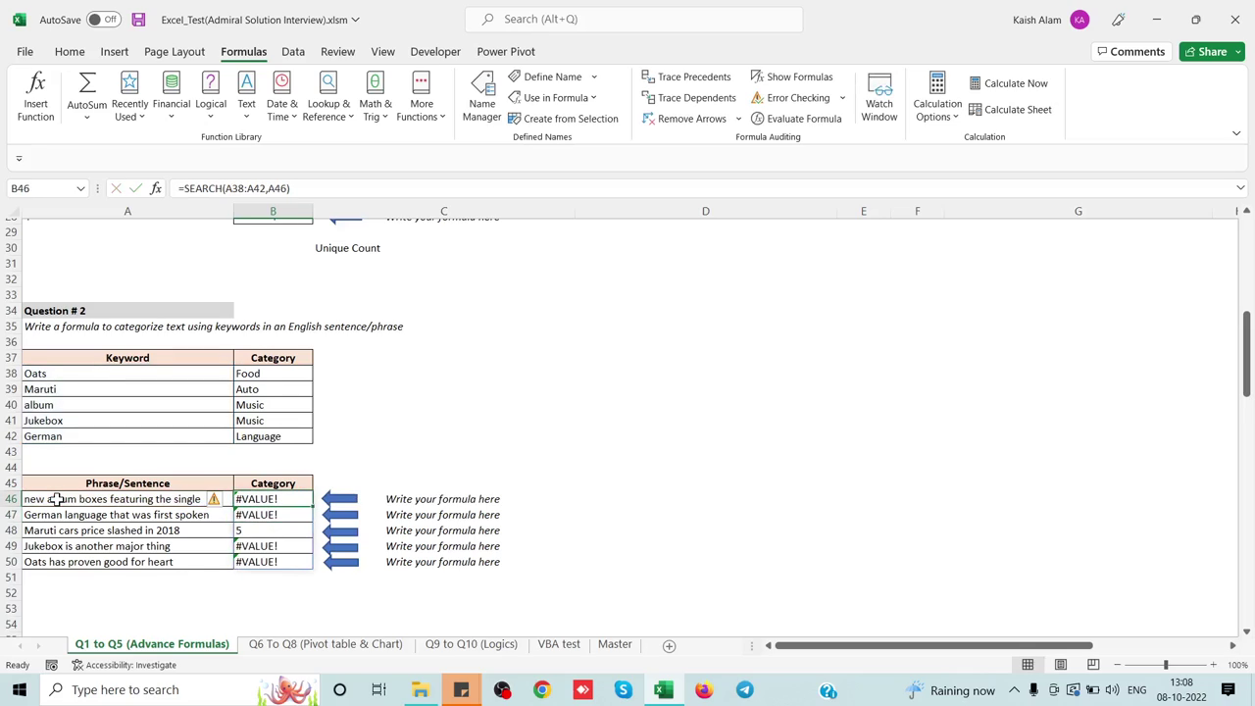
key(ctrl+shift+Down)
key(Delete)
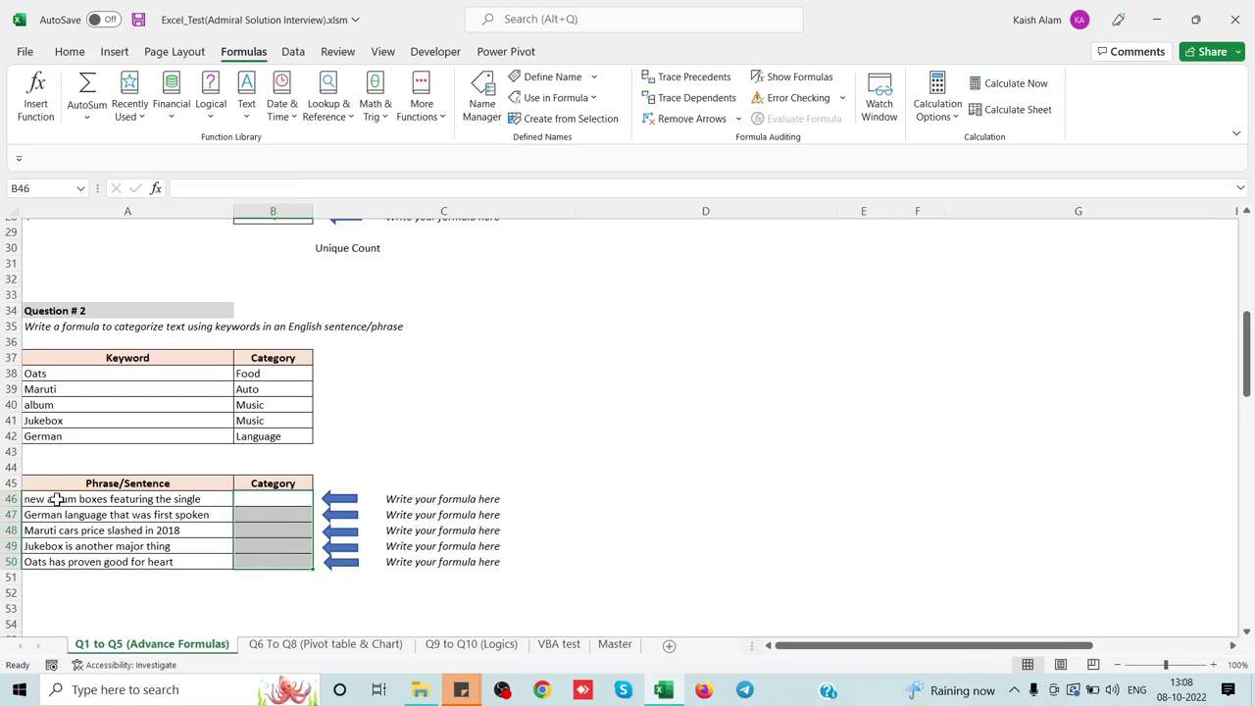
key(ctrl+z)
key(Down)
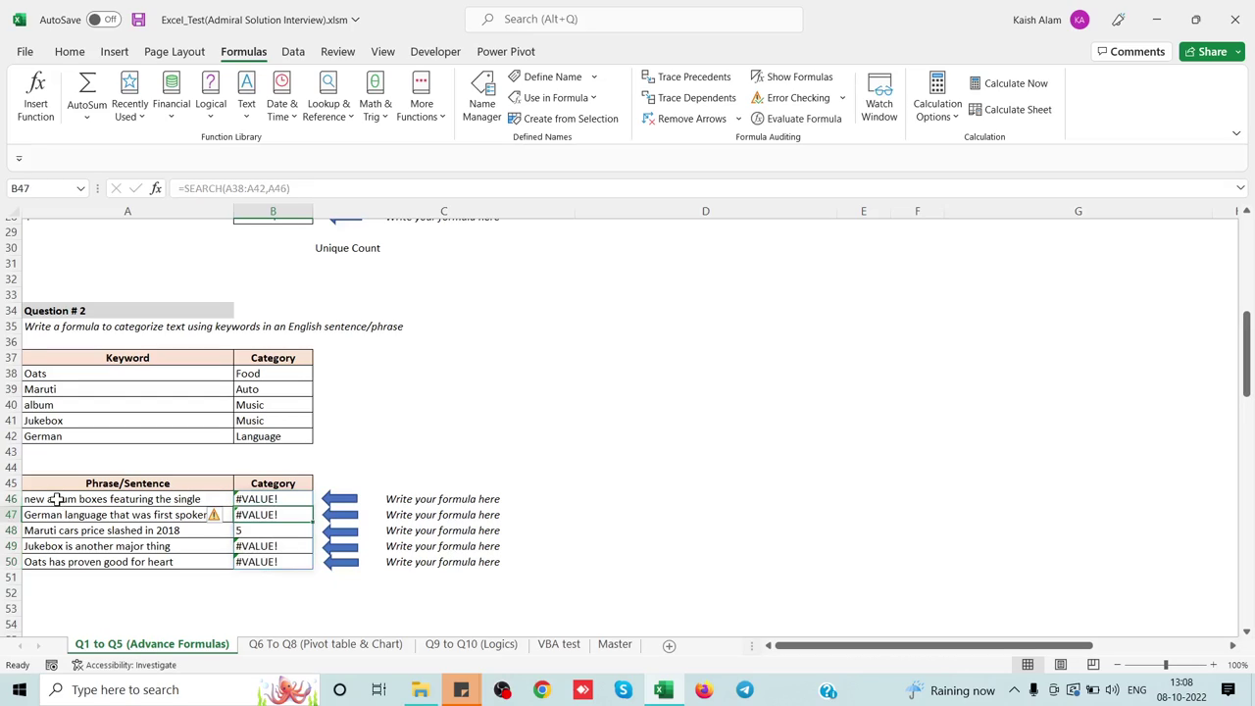
key(Down)
key(Up)
key(Up)
key(Up)
key(Down)
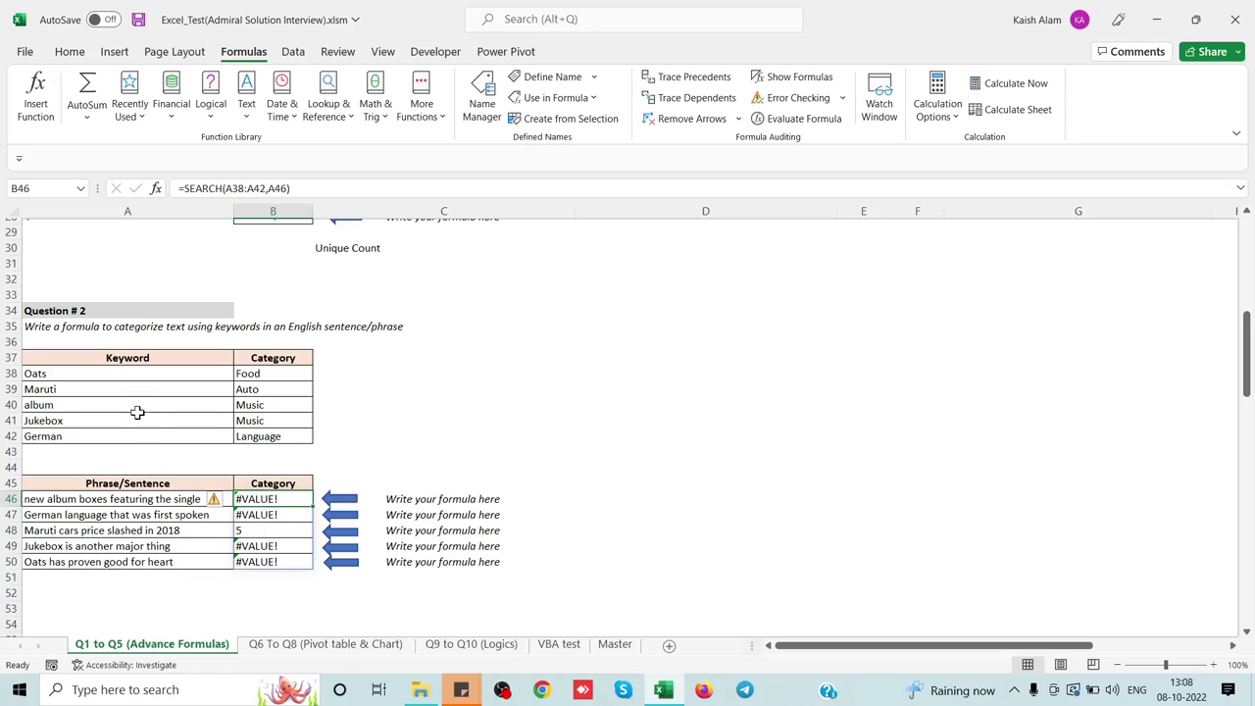
click(61, 407)
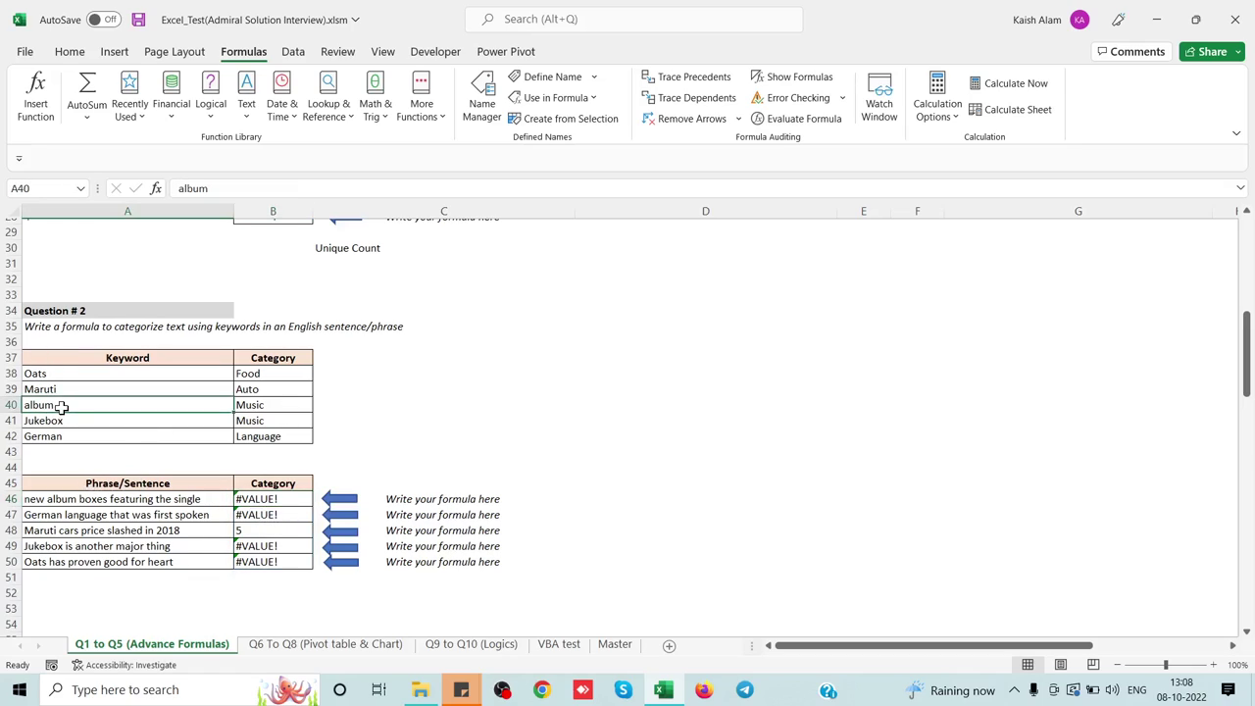
click(245, 530)
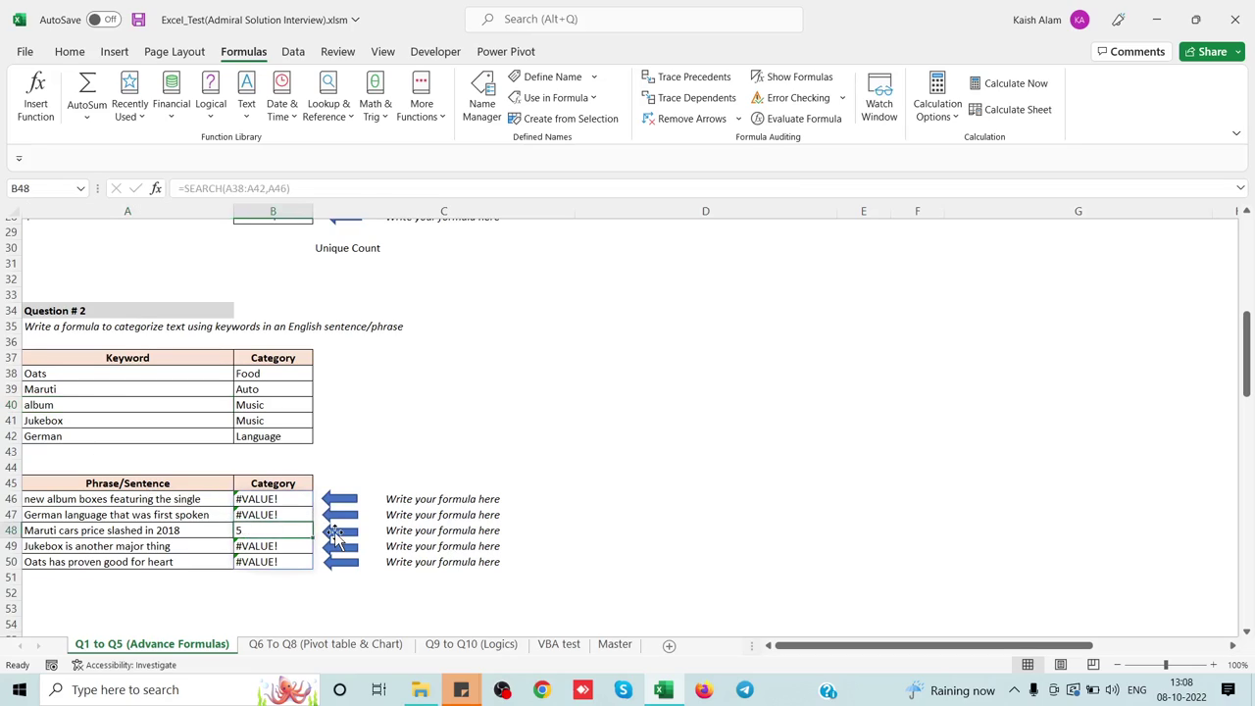
Clear the trial results from the Category cells B46:B50.
key(Up)
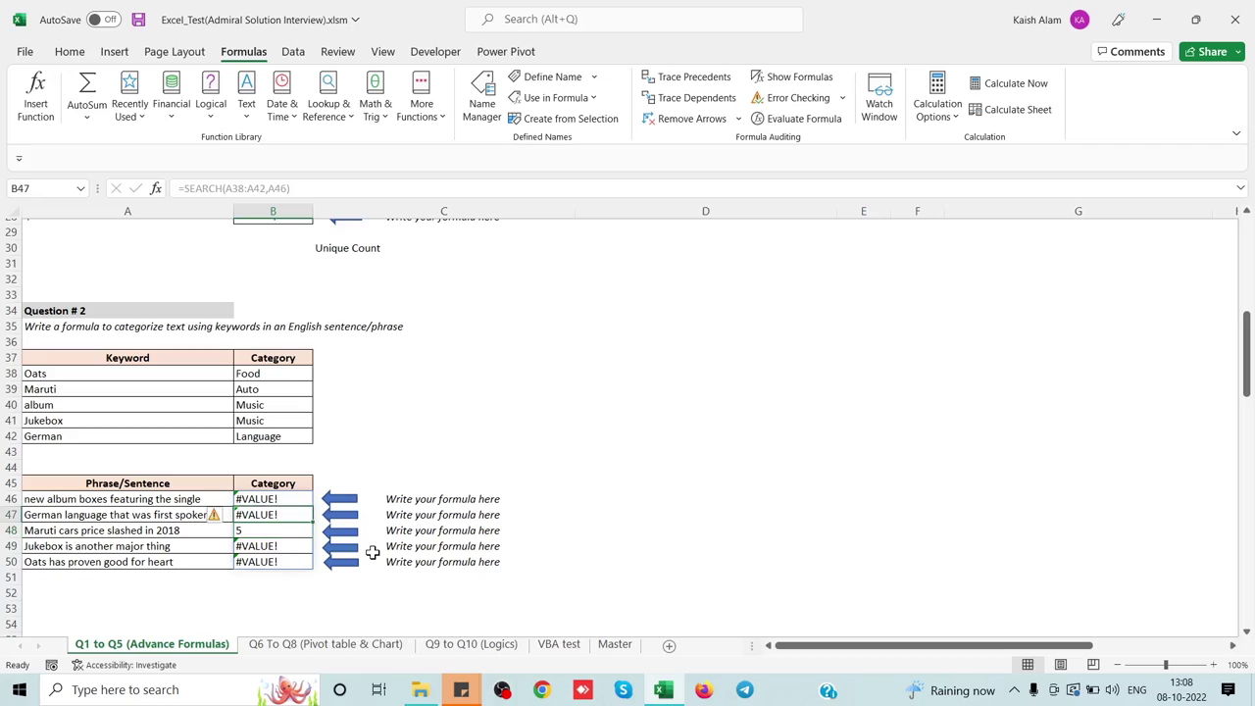
key(Up)
key(ctrl+shift+Down)
key(Delete)
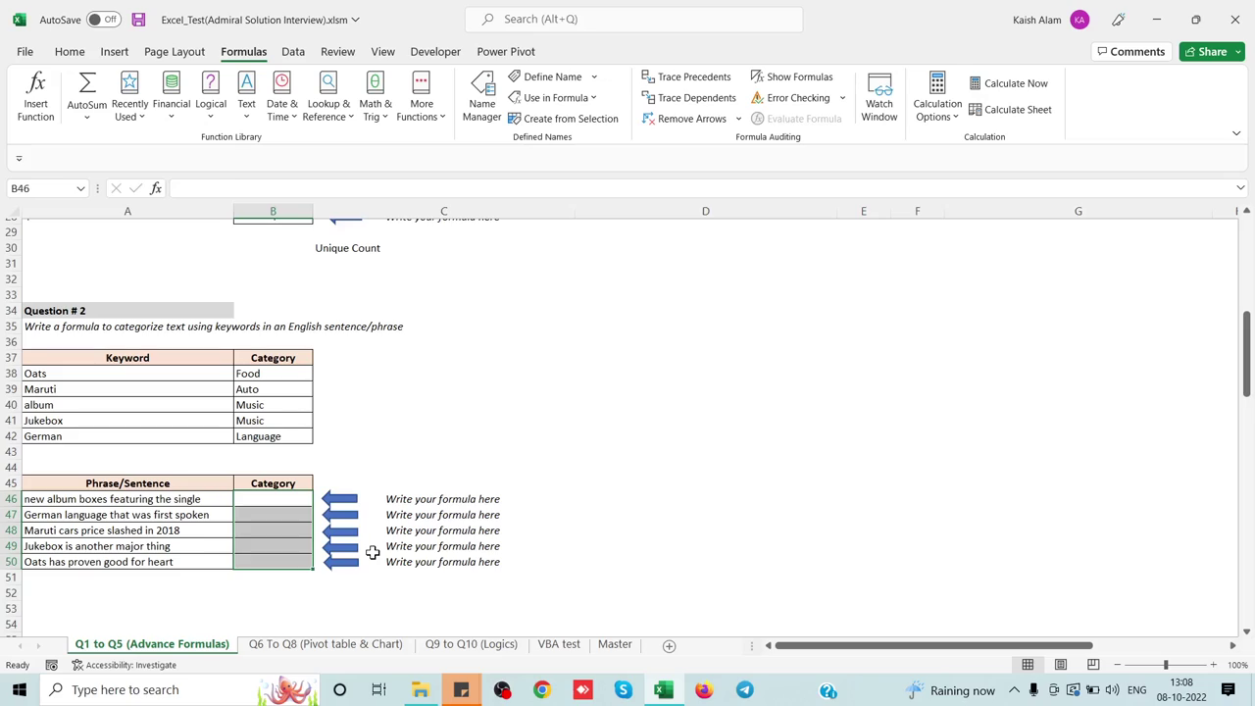
key(Up)
key(Down)
In B46 type =VLOOKUP(9*9,SEARCH(A38:A42,A46), leaving the lookup table still to add.
text(=)
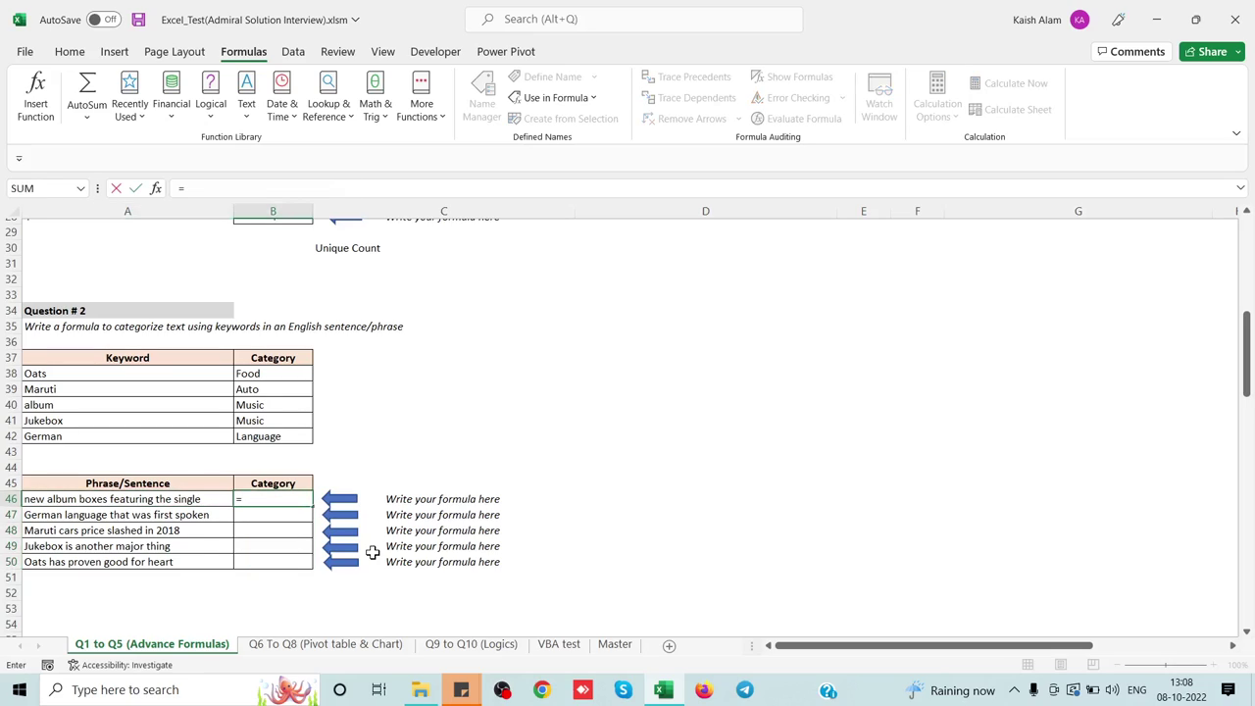
text(vl)
key(Tab)
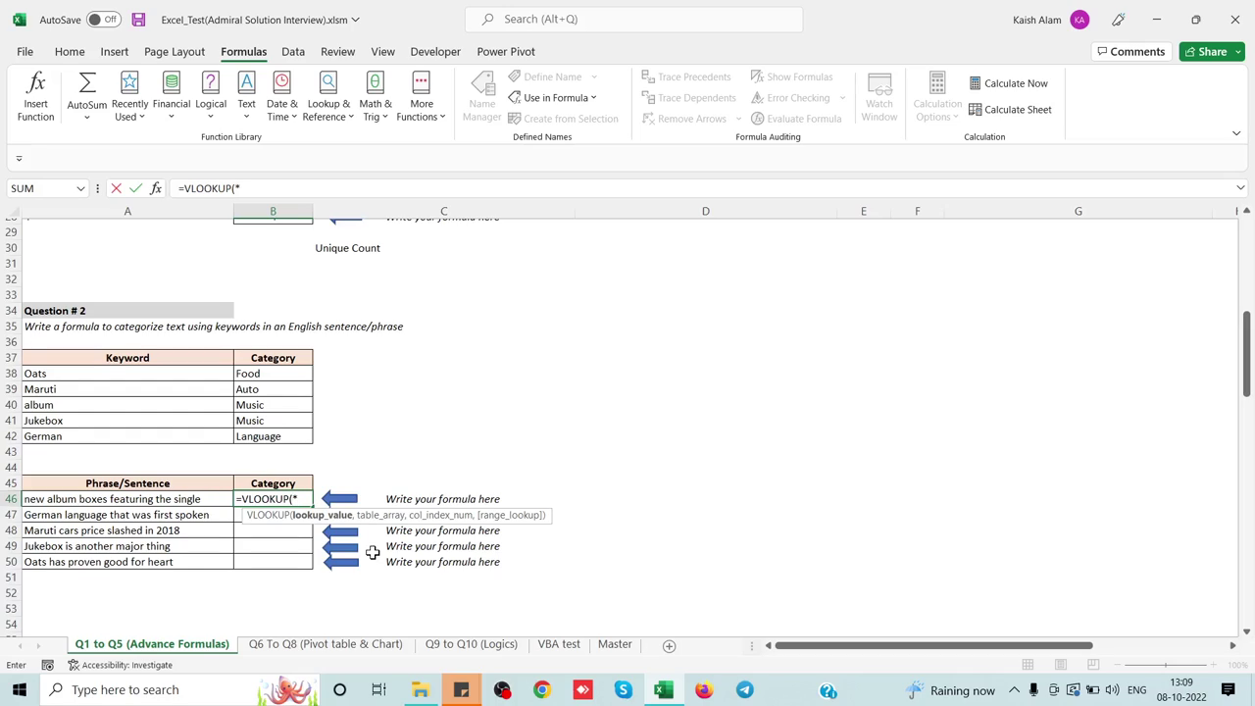
text(9*)
text(9,)
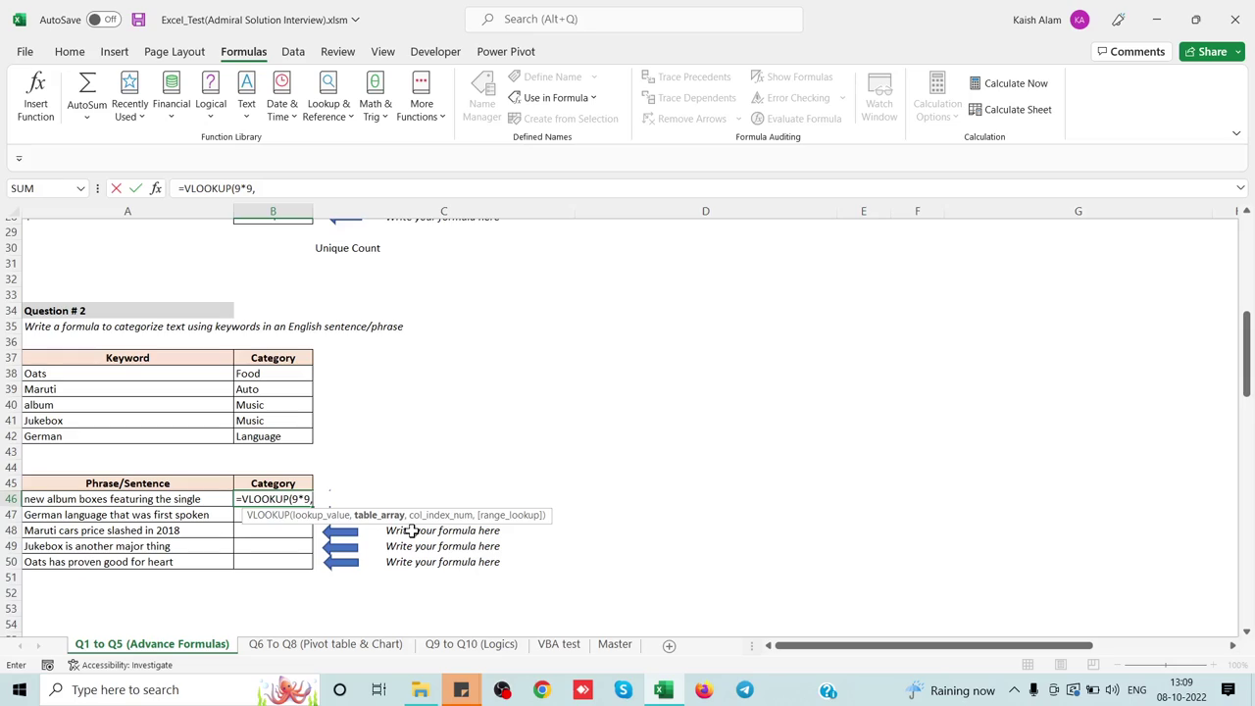
mouse_move(419, 690)
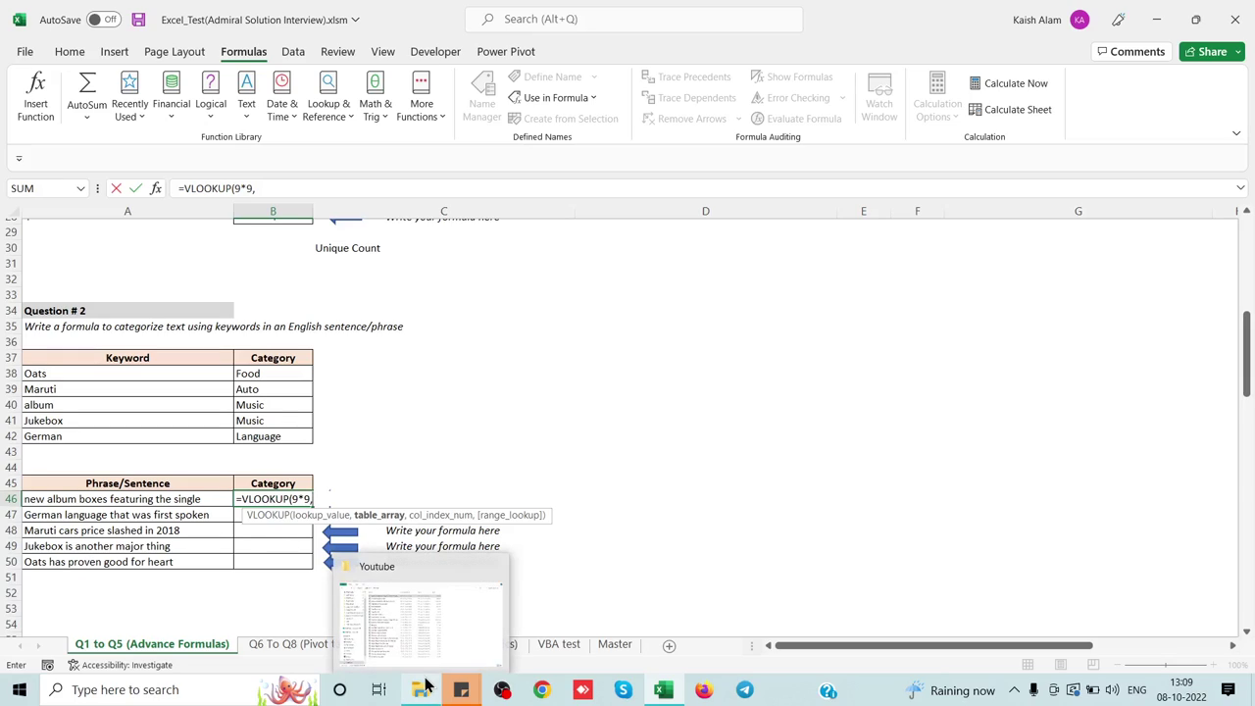
text(sea)
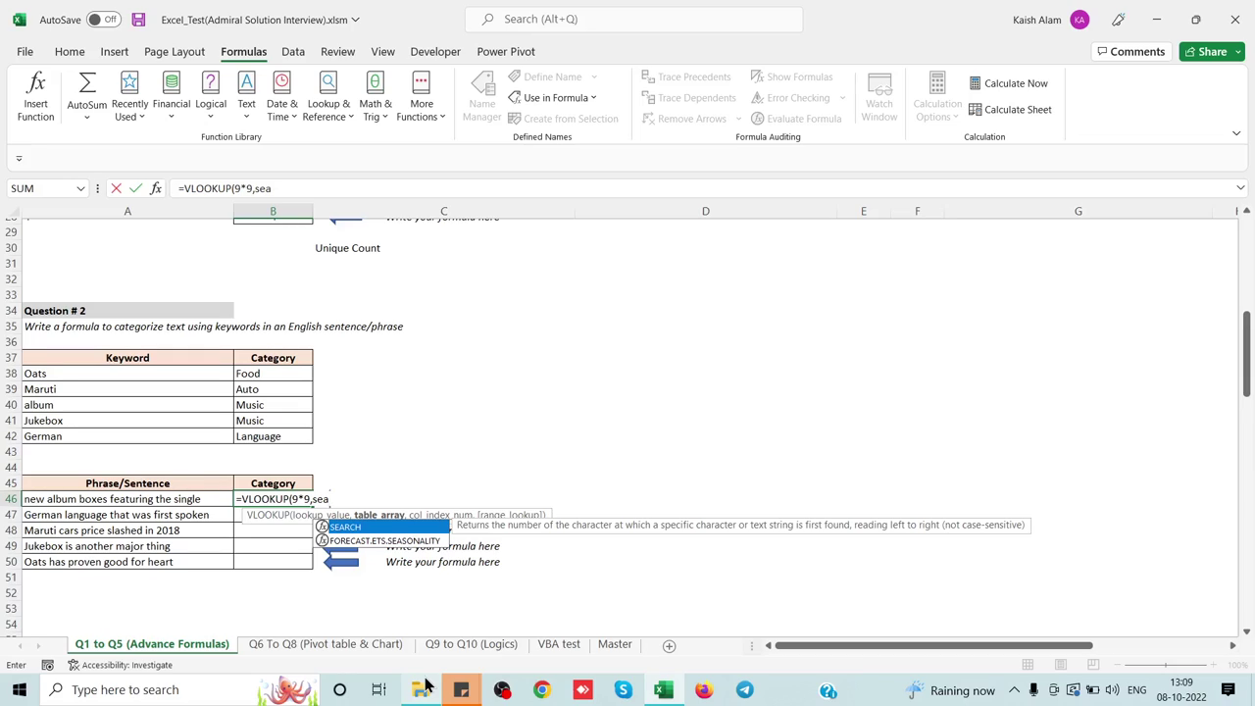
key(Tab)
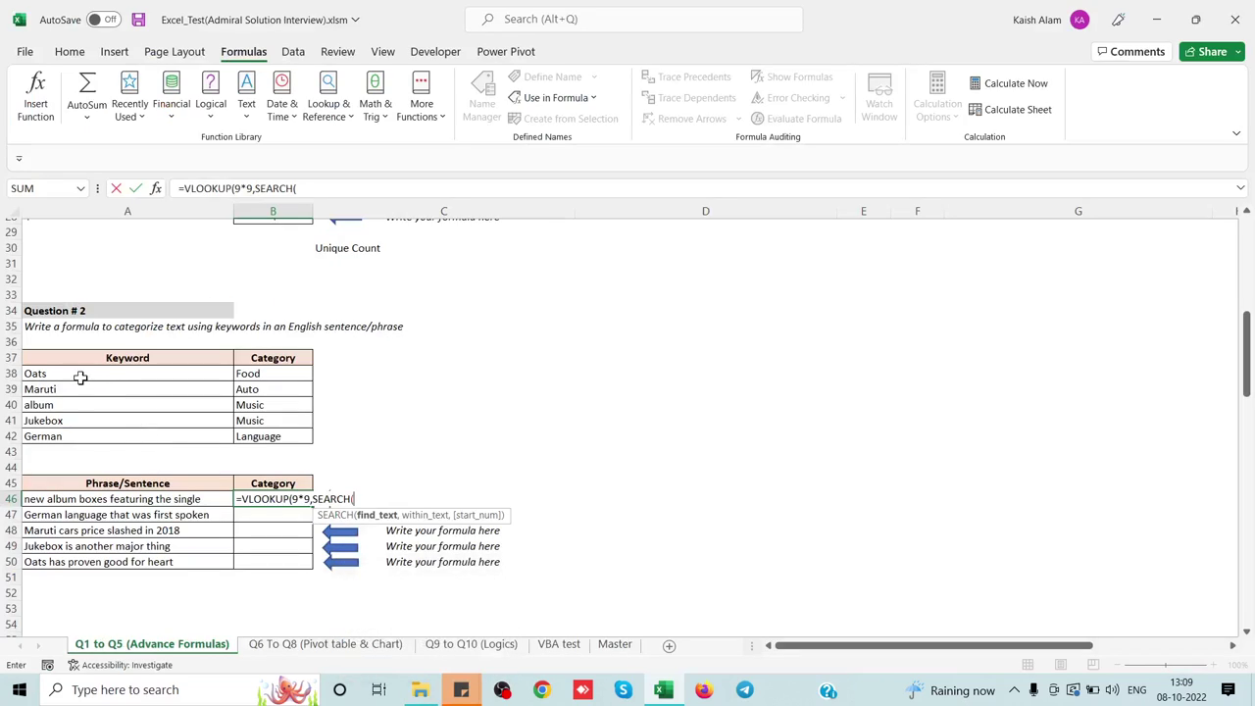
click(66, 373)
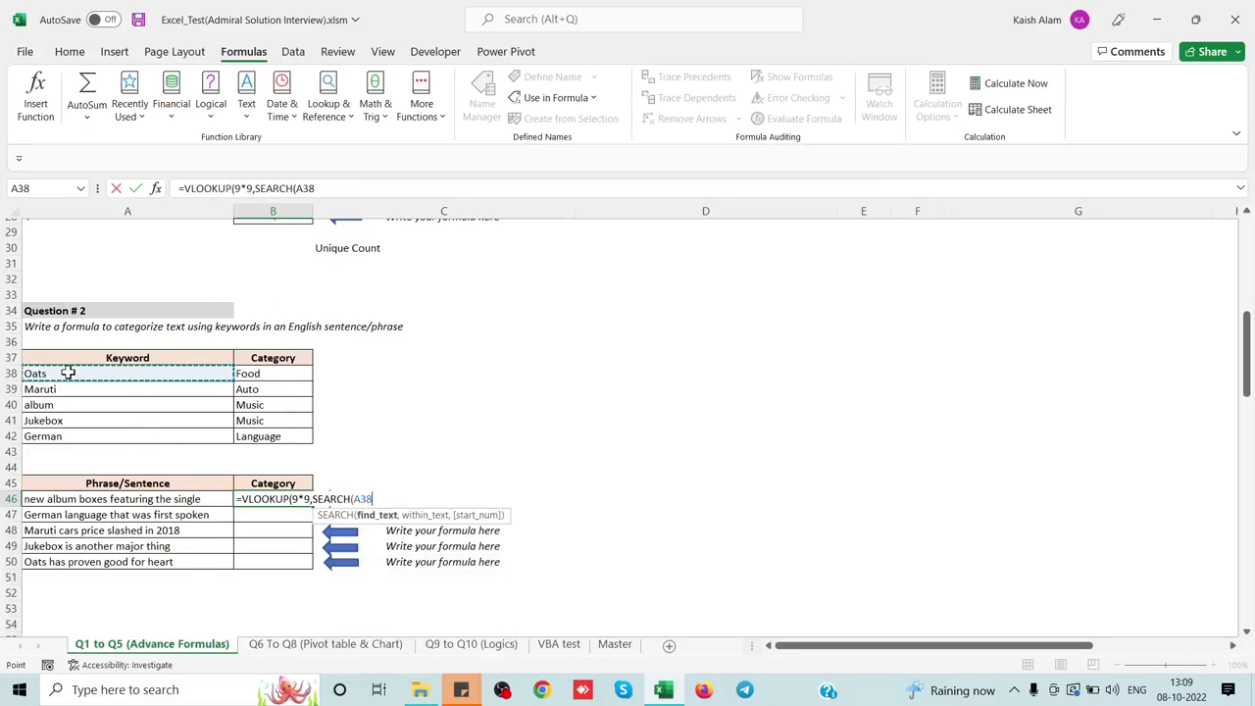
key(ctrl+shift+Down)
text(:A42,)
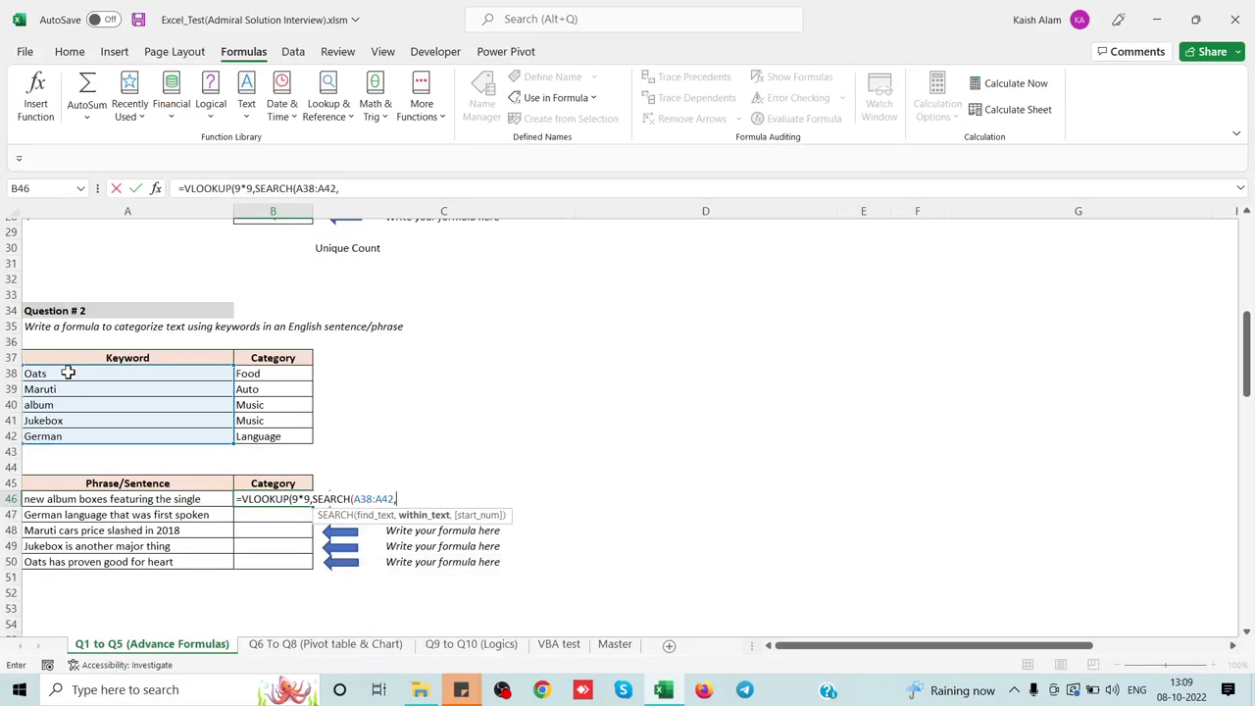
click(65, 499)
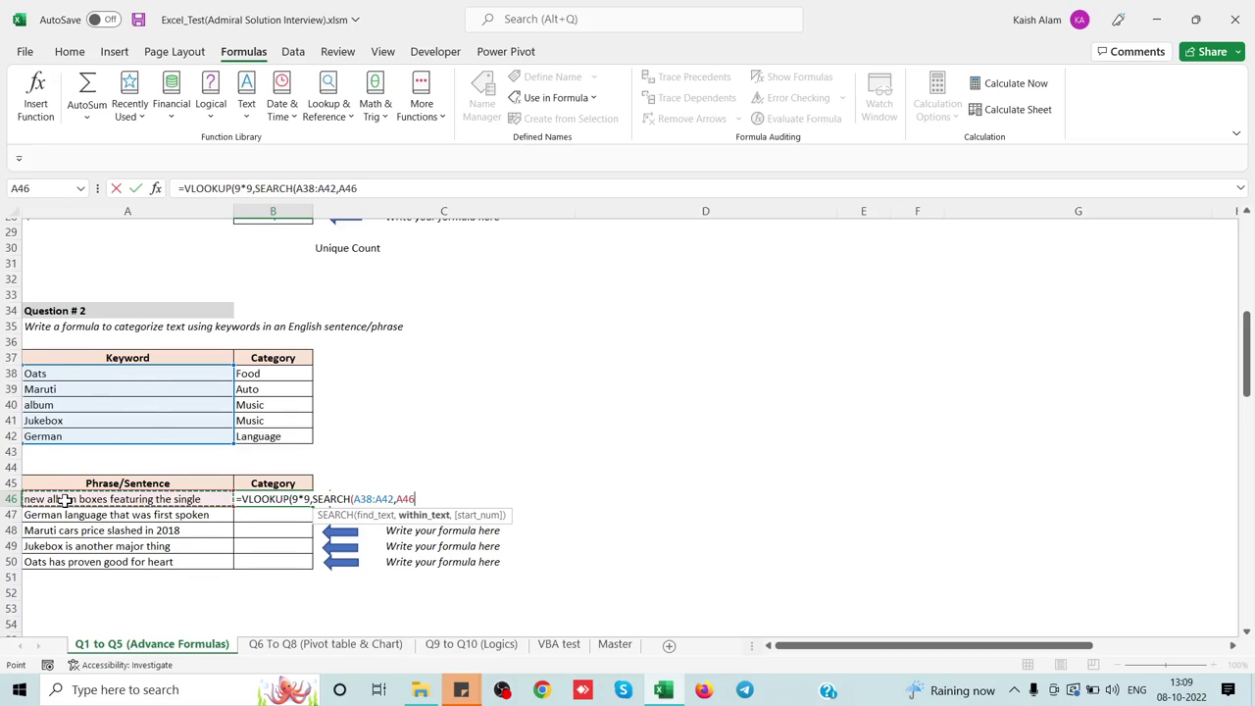
text())
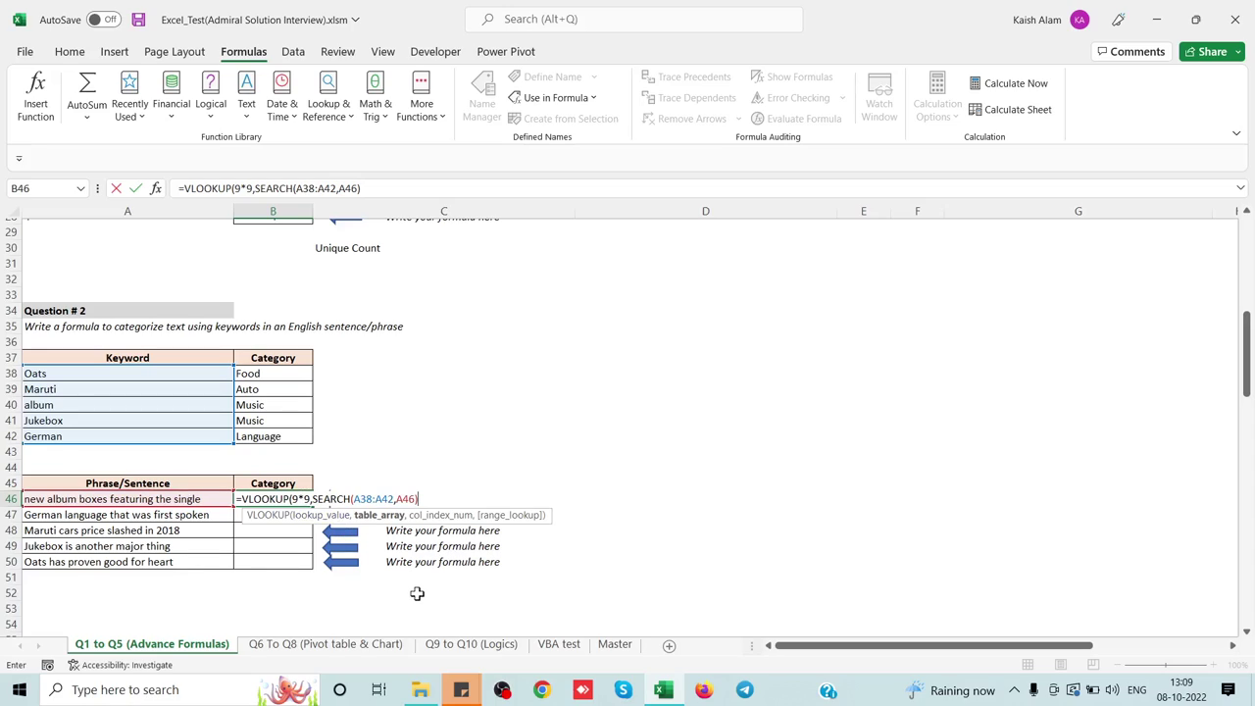
text(,)
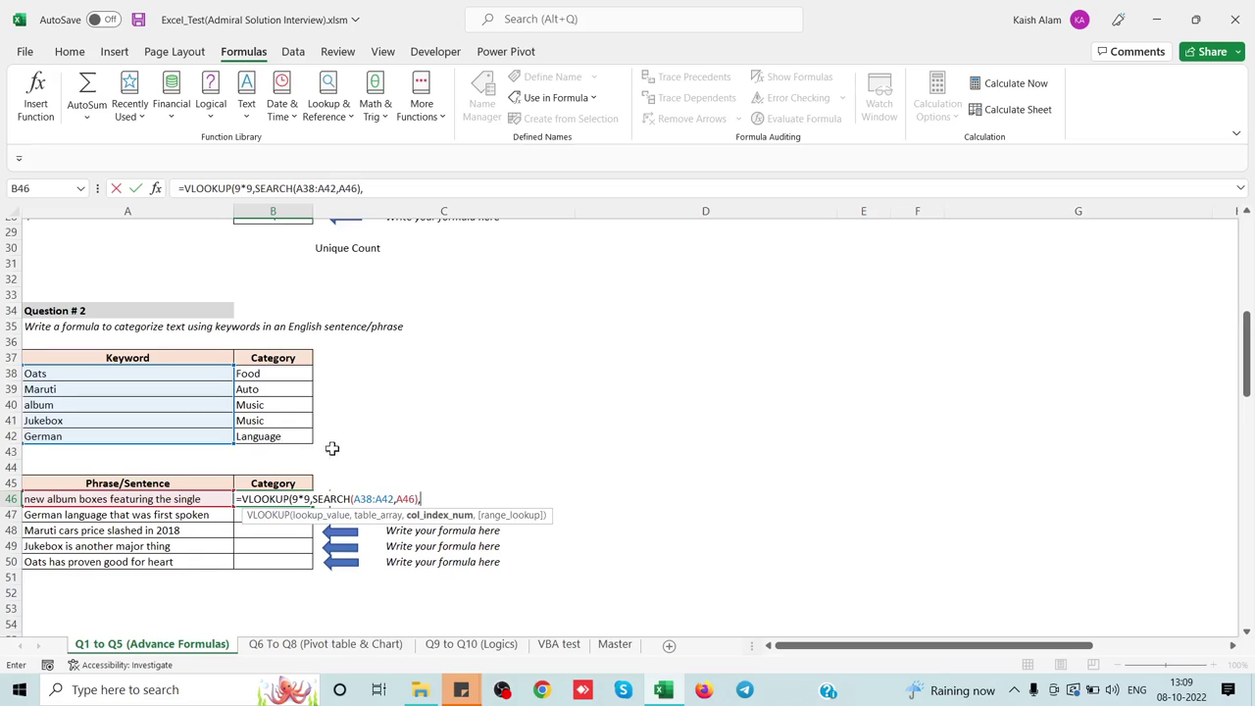
Change VLOOKUP to LOOKUP and add categories B38:B42 as the result range.
click(244, 499)
key(BackSpace)
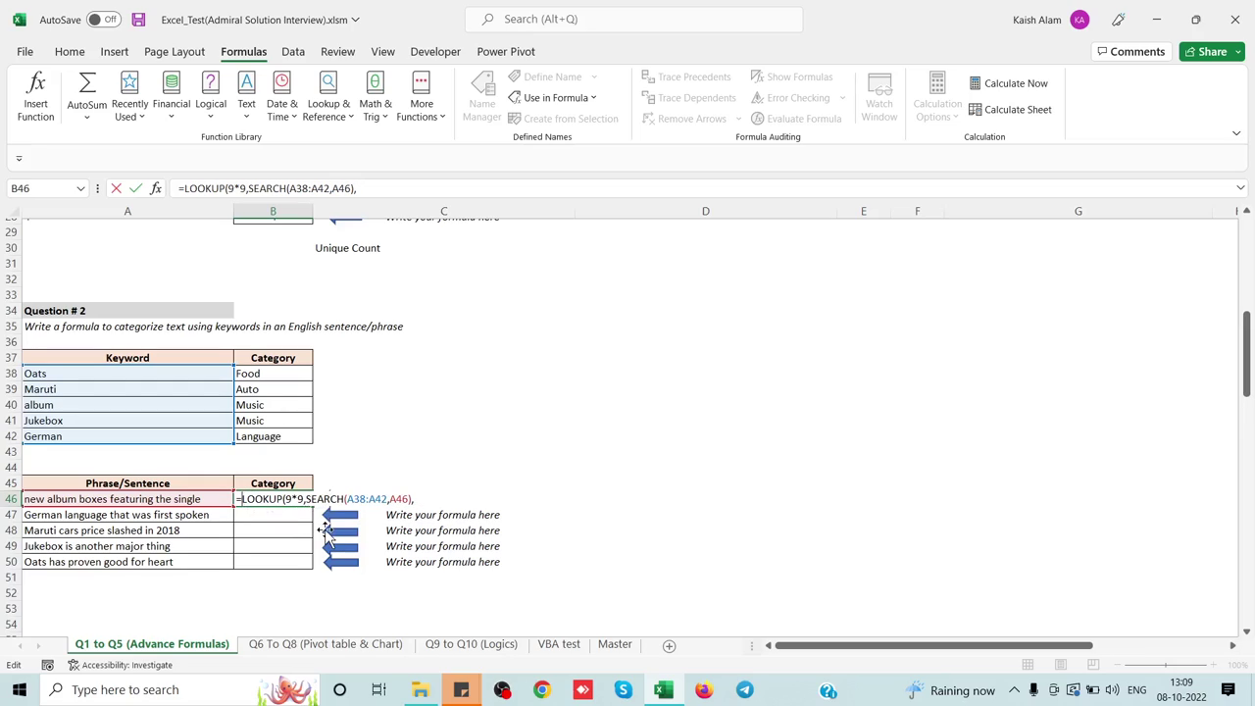
click(416, 499)
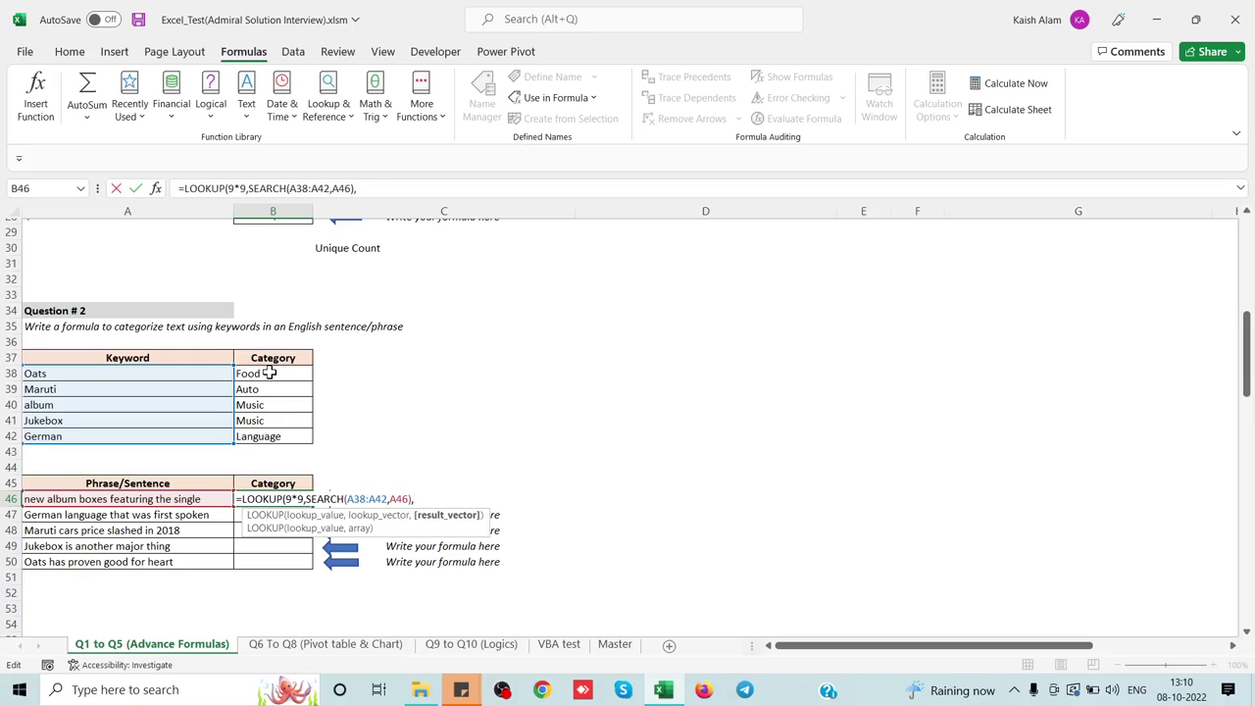
drag(270, 373, 273, 436)
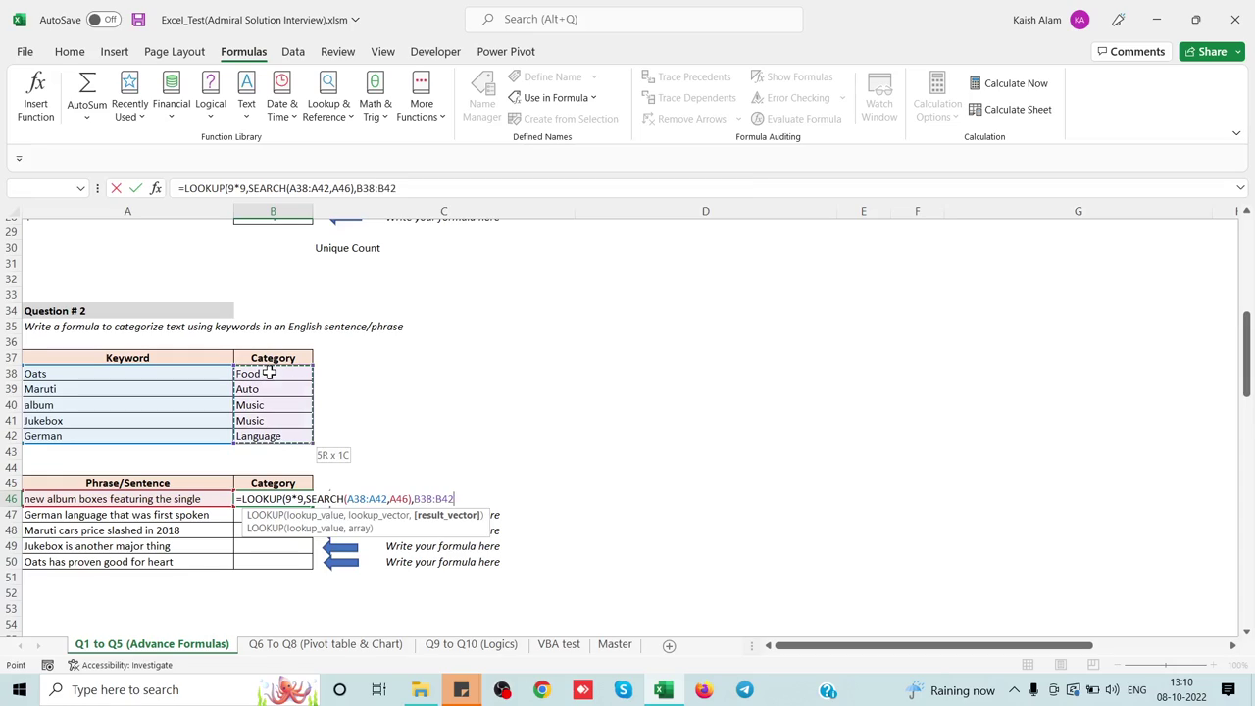
text())
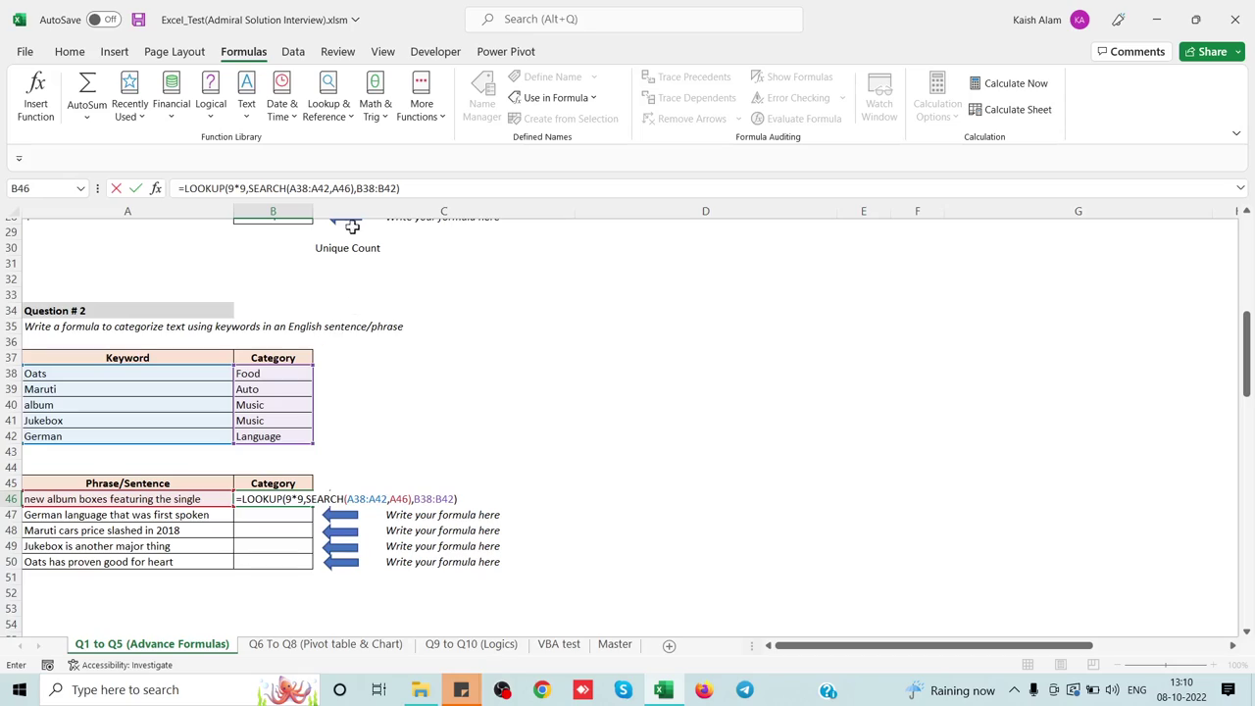
Make the ranges absolute as $A$38:$A$42 and $B$38:$B$42 and commit the B46 formula.
click(367, 187)
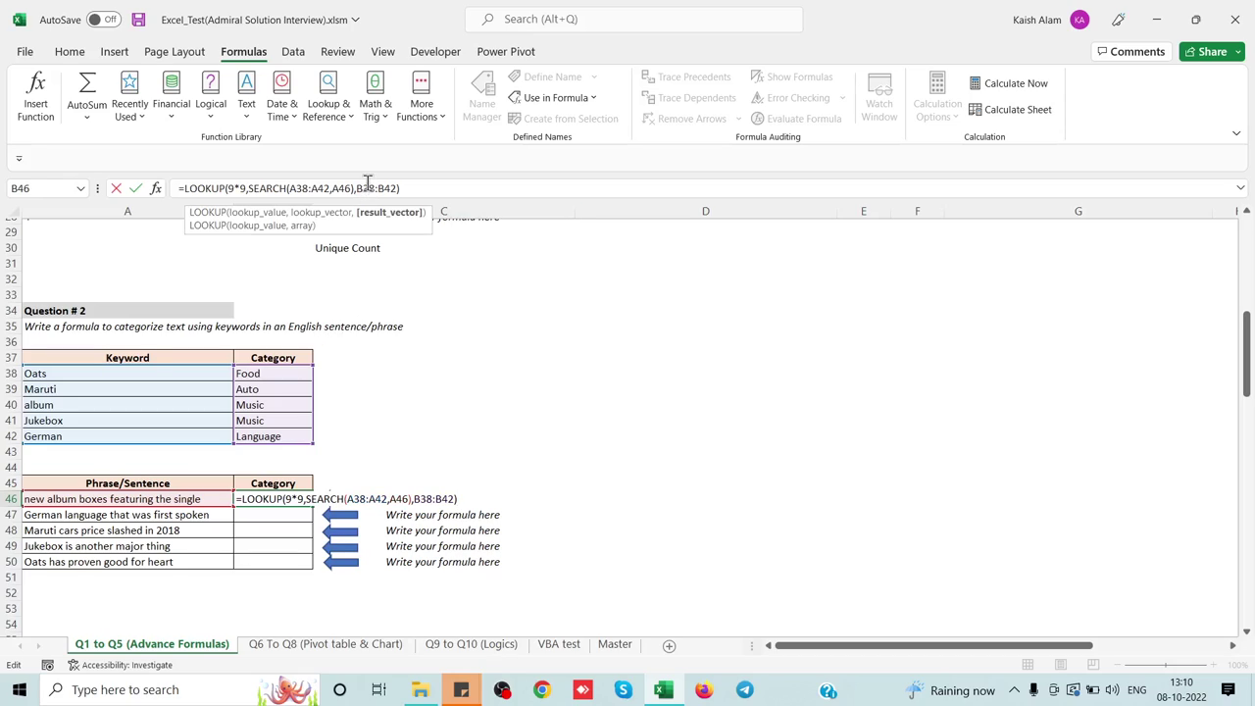
double_click(367, 187)
key(F4)
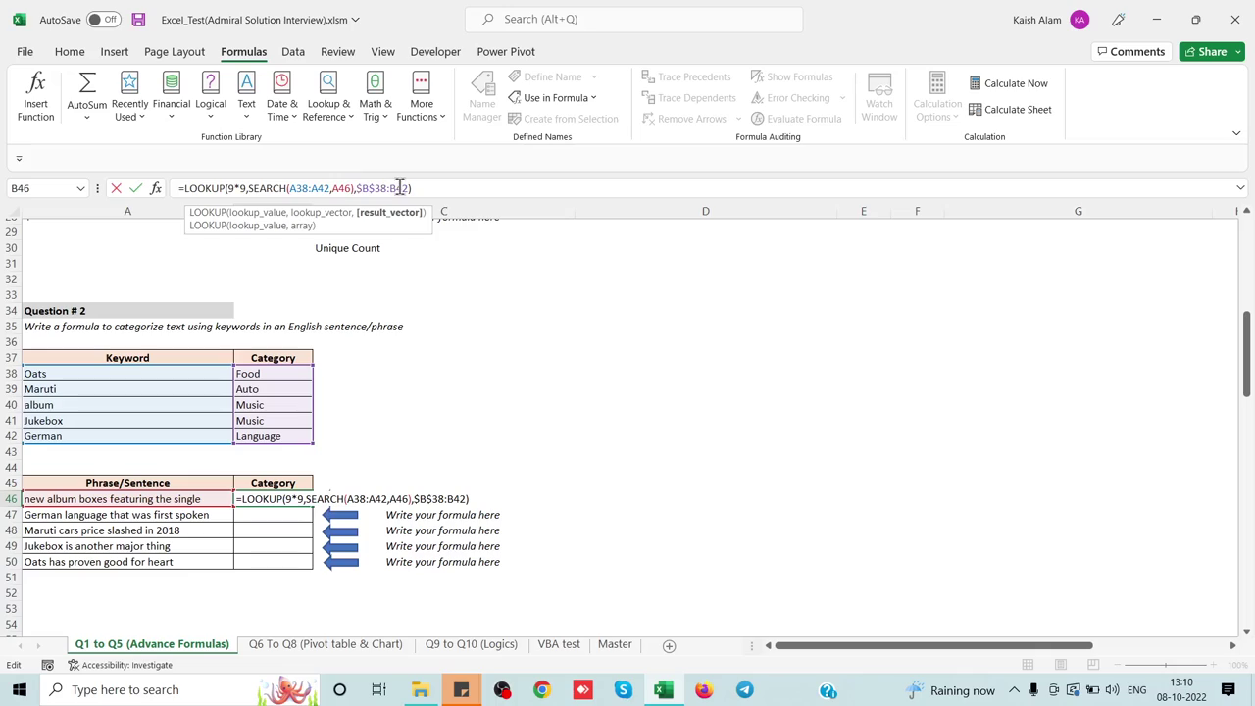
double_click(399, 187)
key(F4)
click(323, 188)
click(322, 188)
double_click(323, 188)
key(F4)
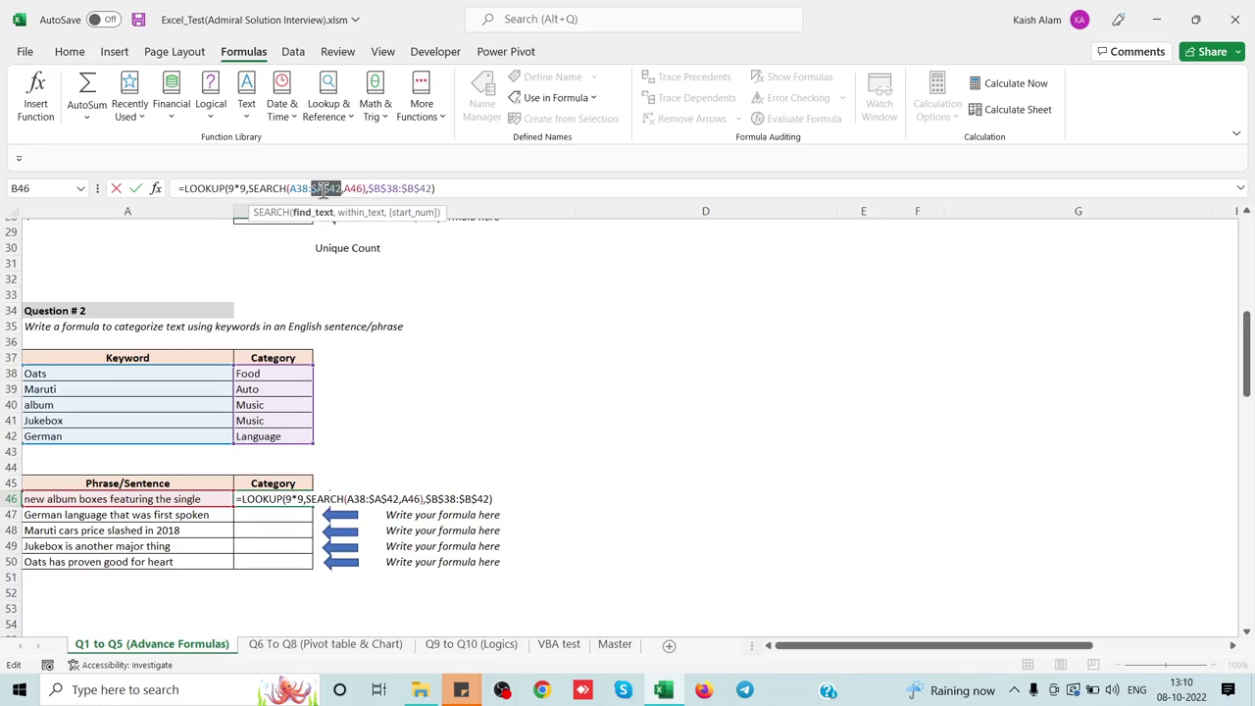
click(304, 188)
key(F4)
key(Return)
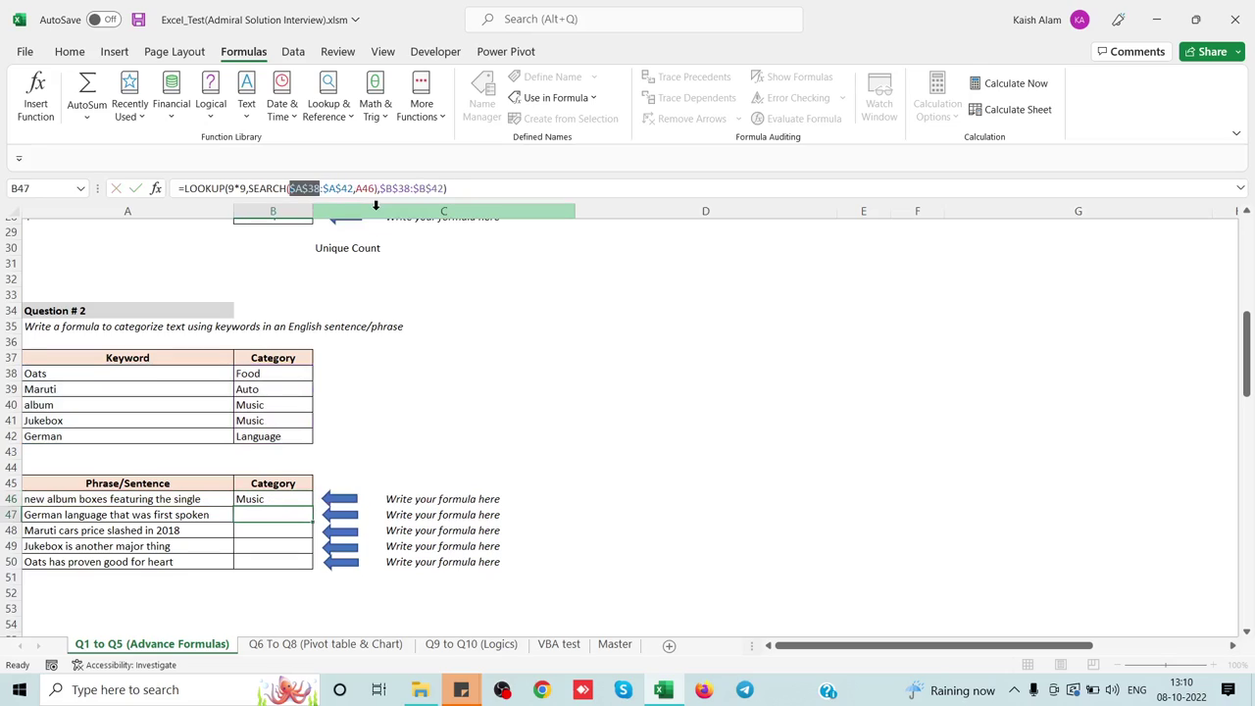
Fill the formula down B46:B50 to get Music, Language, Auto, Music, Food.
key(Up)
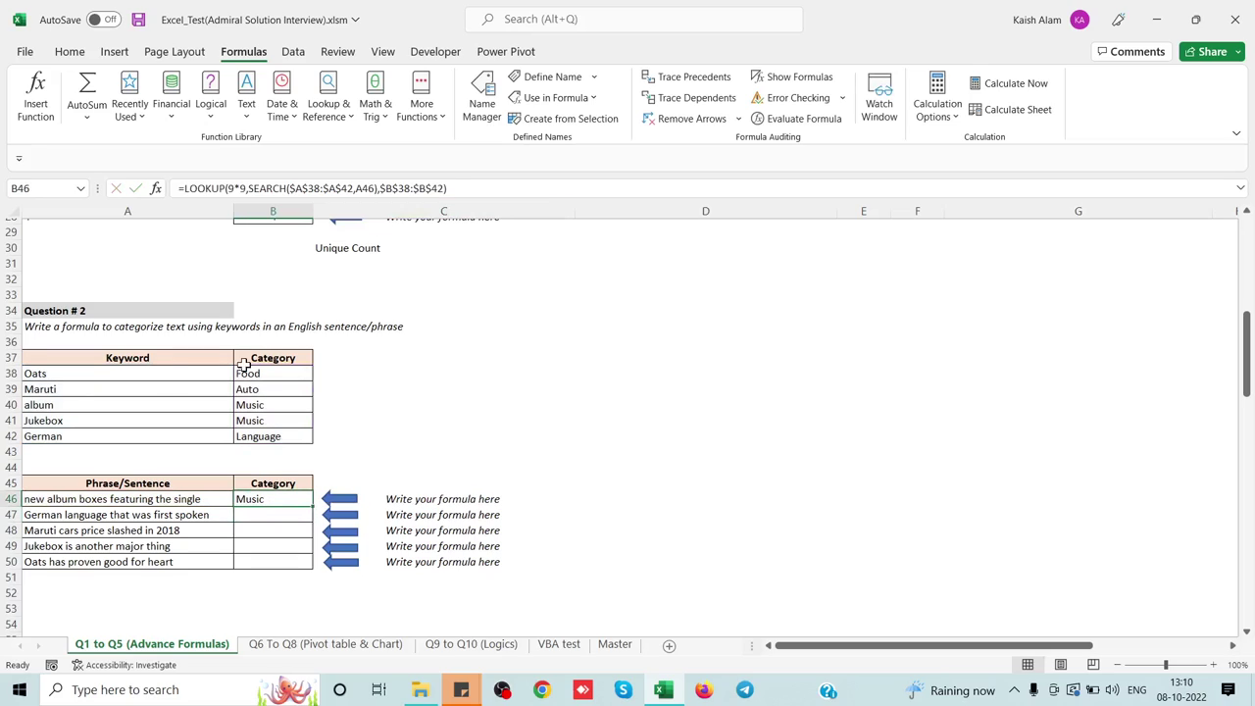
click(49, 408)
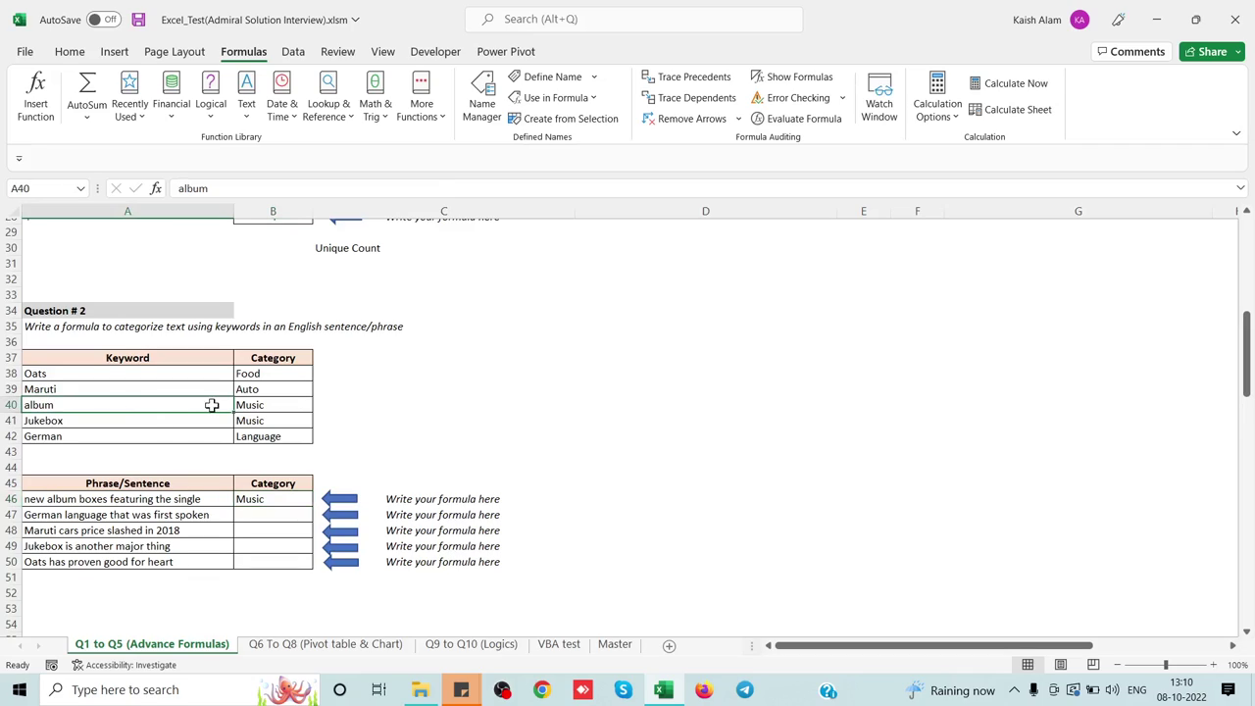
click(252, 411)
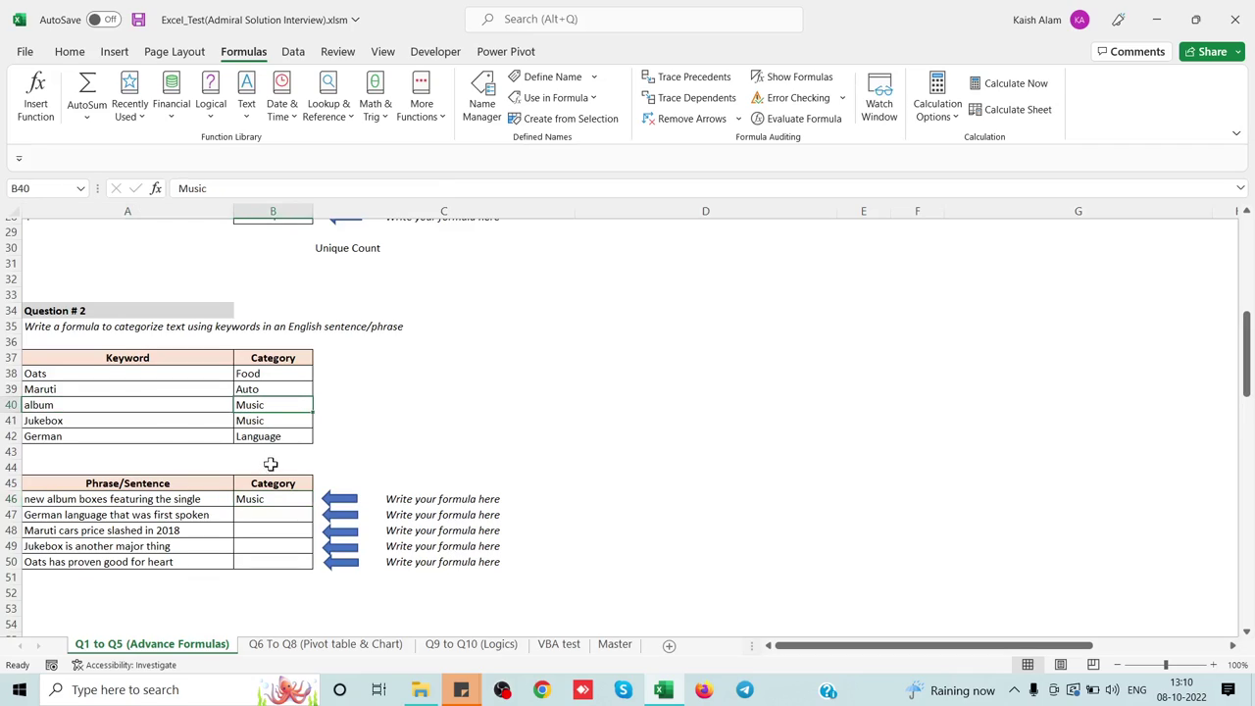
drag(257, 501, 258, 561)
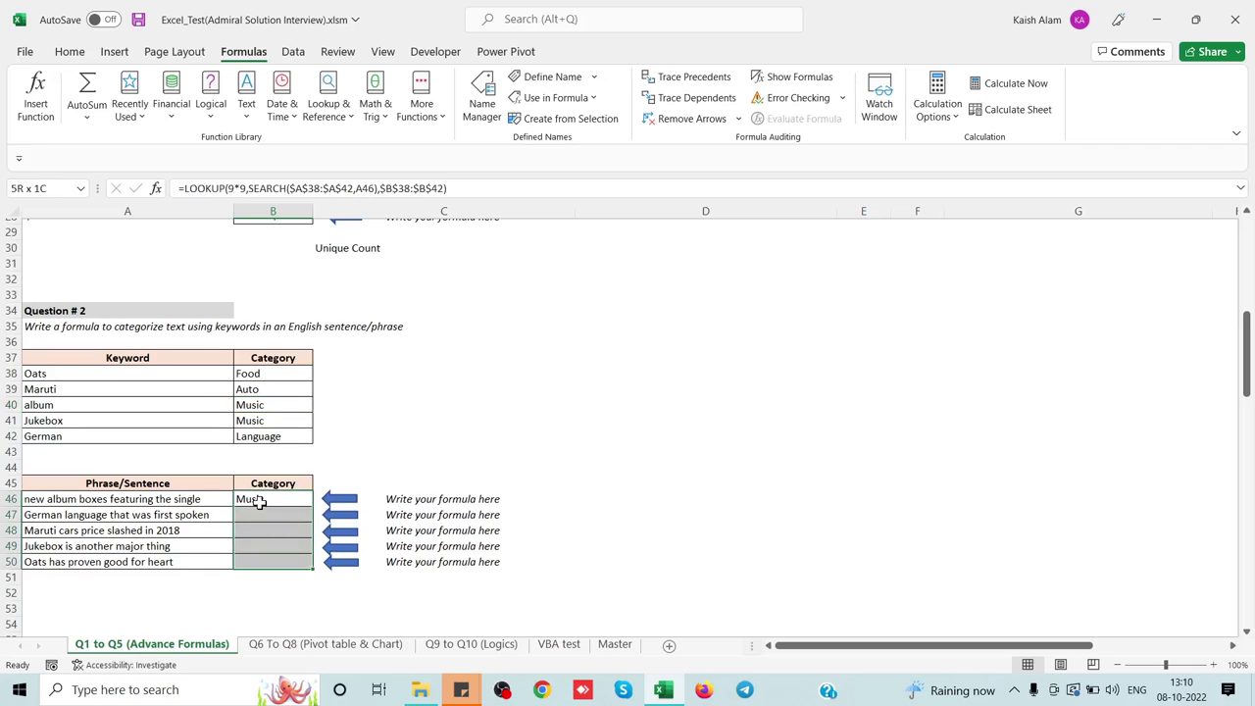
key(ctrl+d)
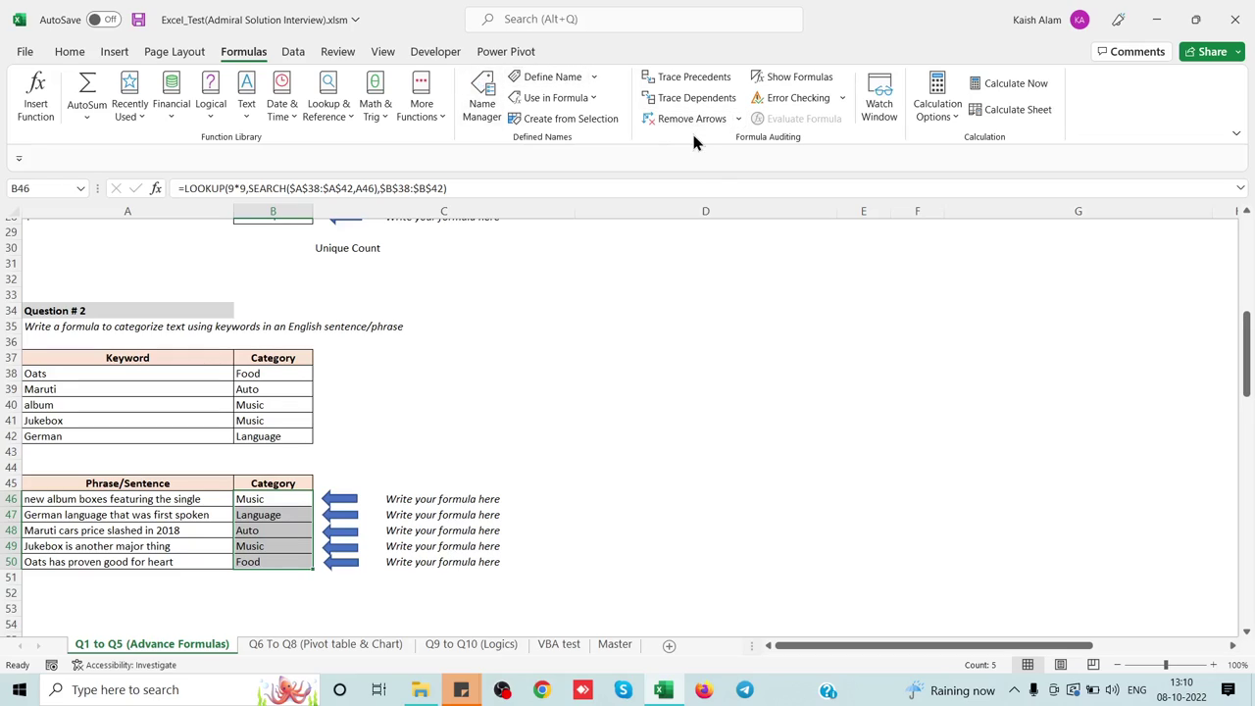
click(275, 499)
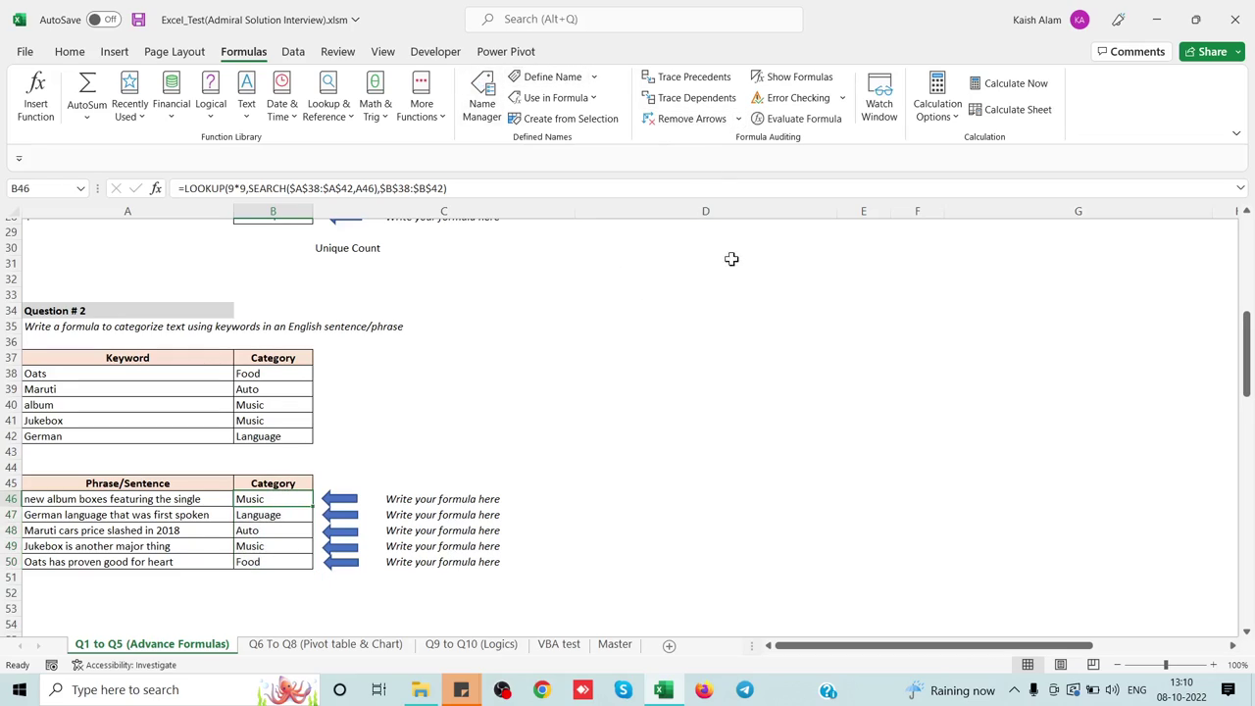
click(806, 118)
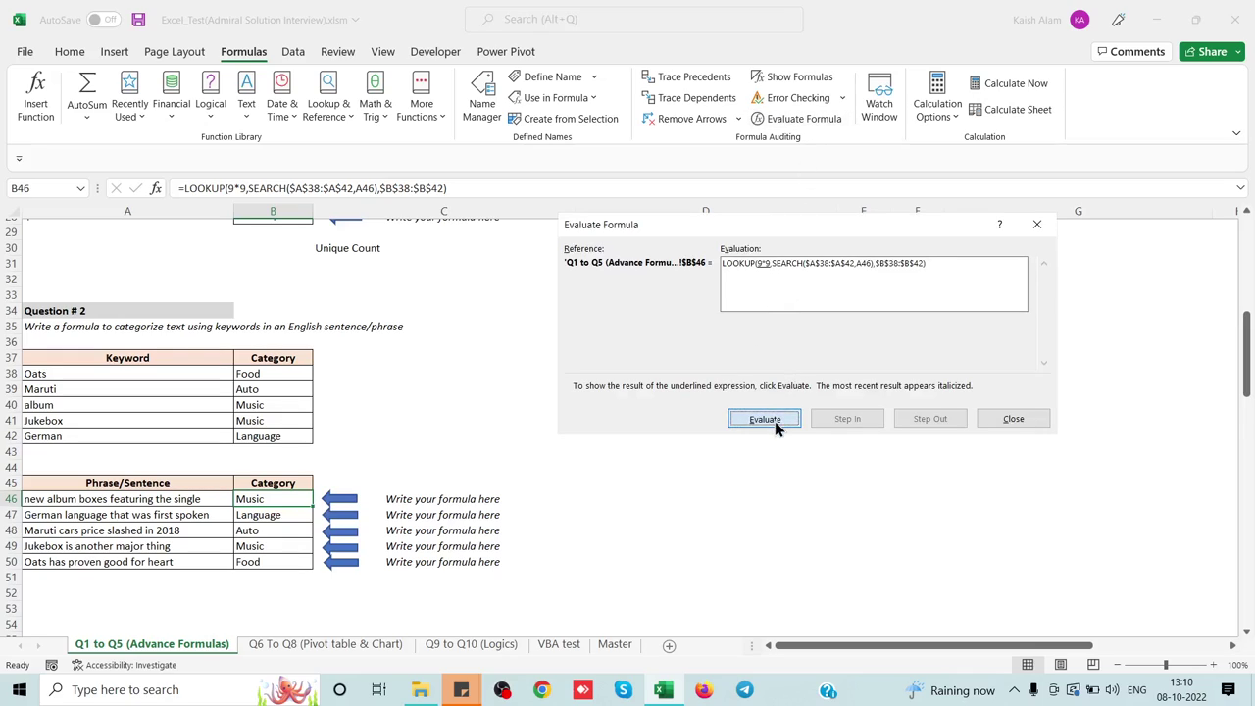
Evaluate B46 step by step from 9*9 through SEARCH to Music, then close Evaluate Formula.
click(764, 419)
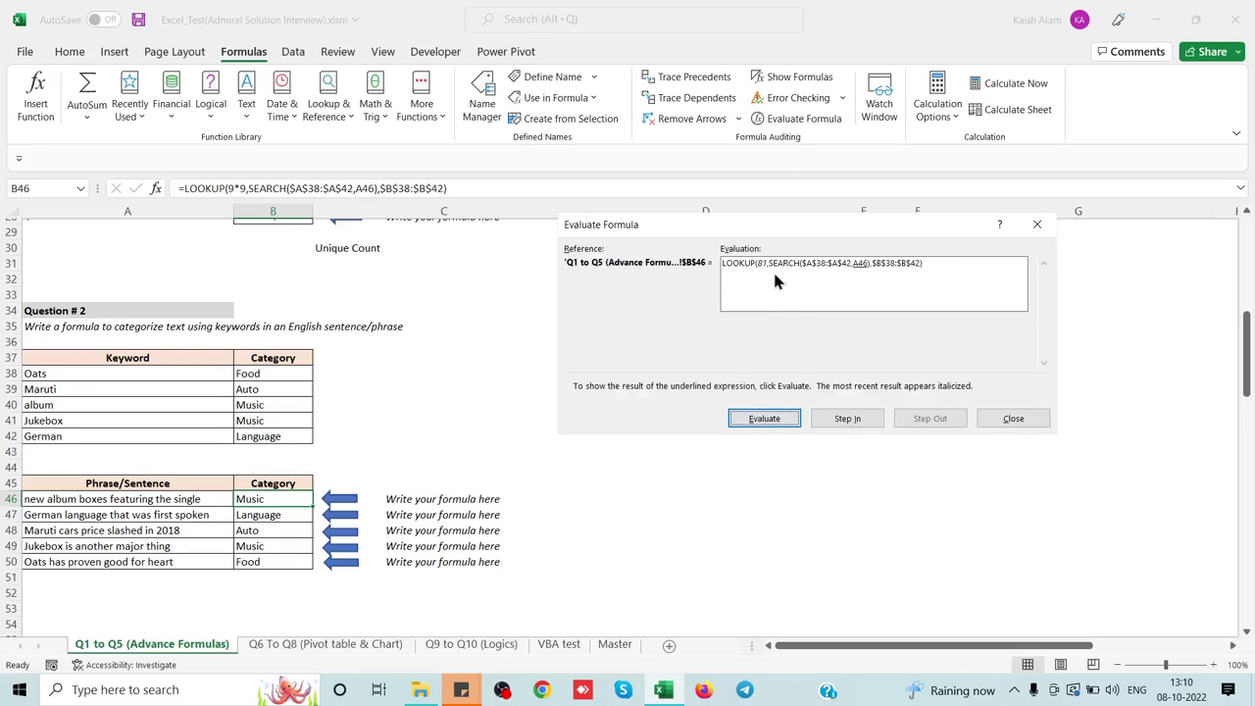
click(784, 417)
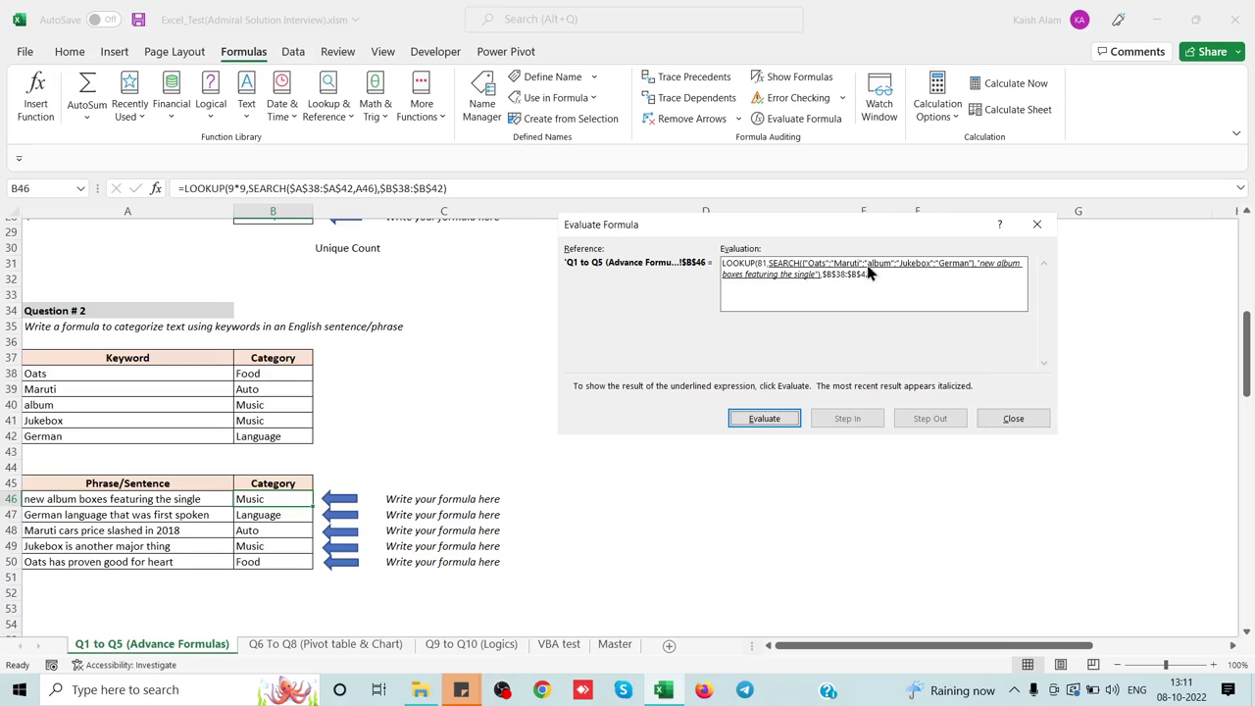
click(766, 417)
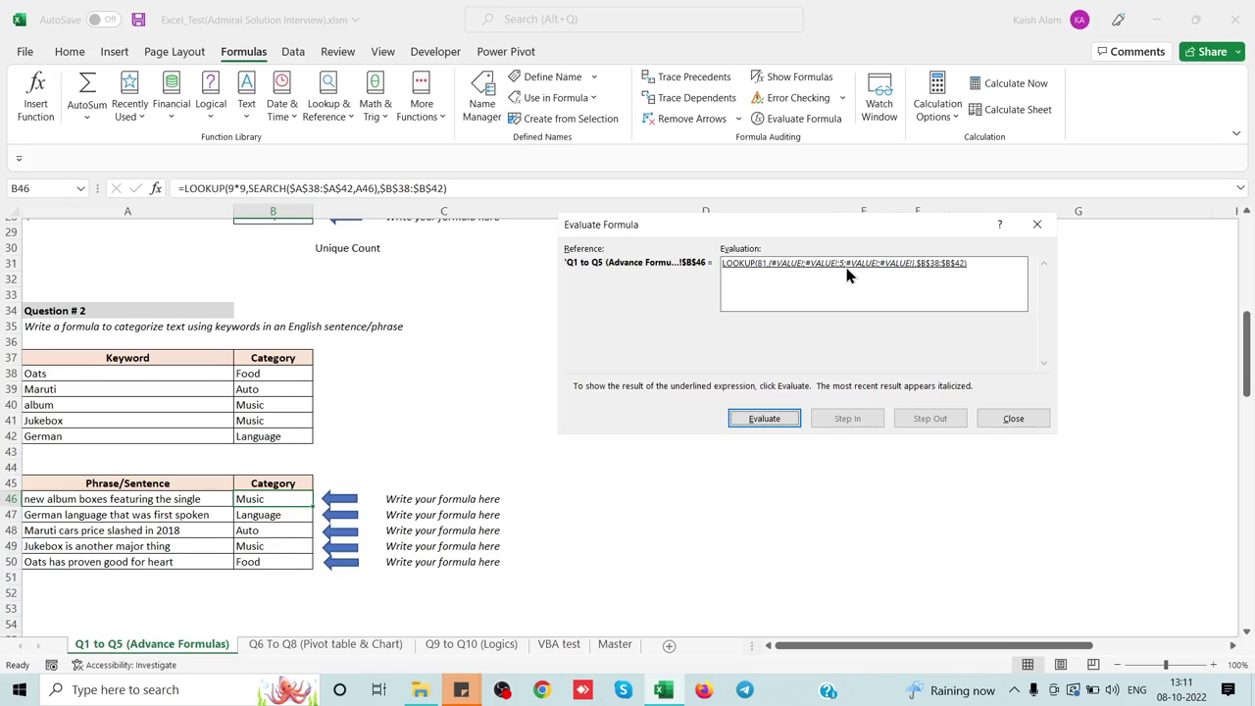
click(751, 418)
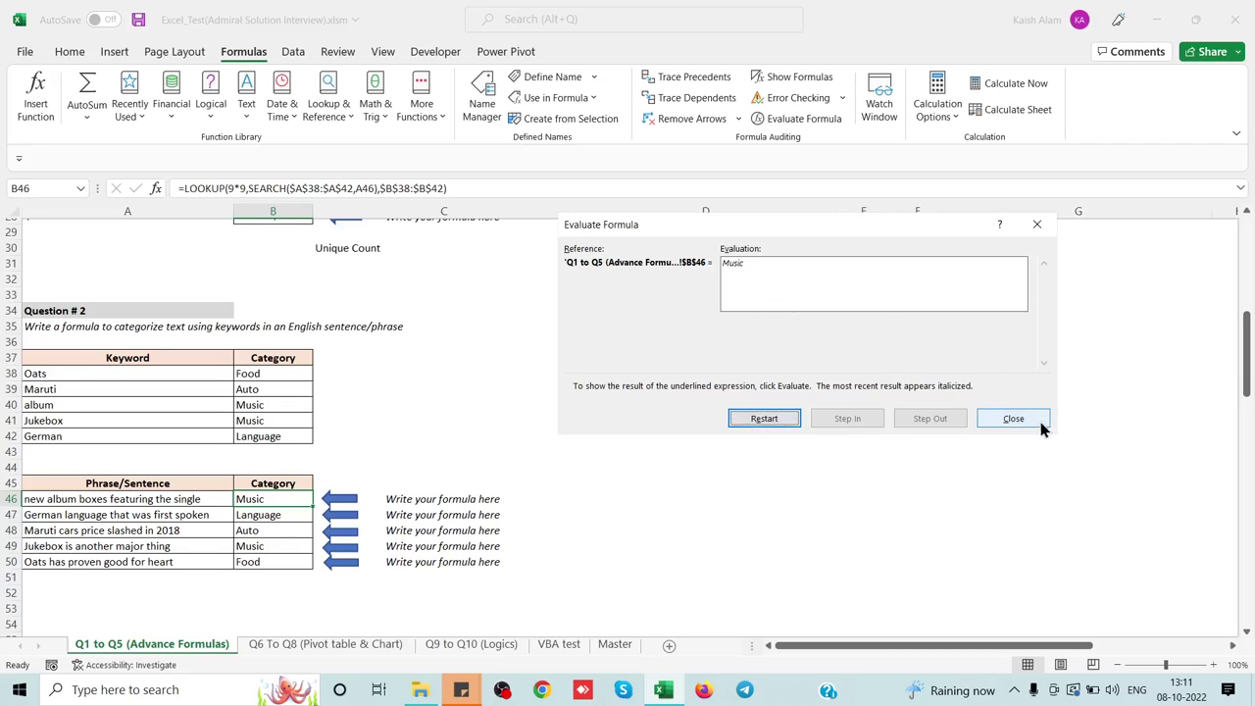
click(1015, 416)
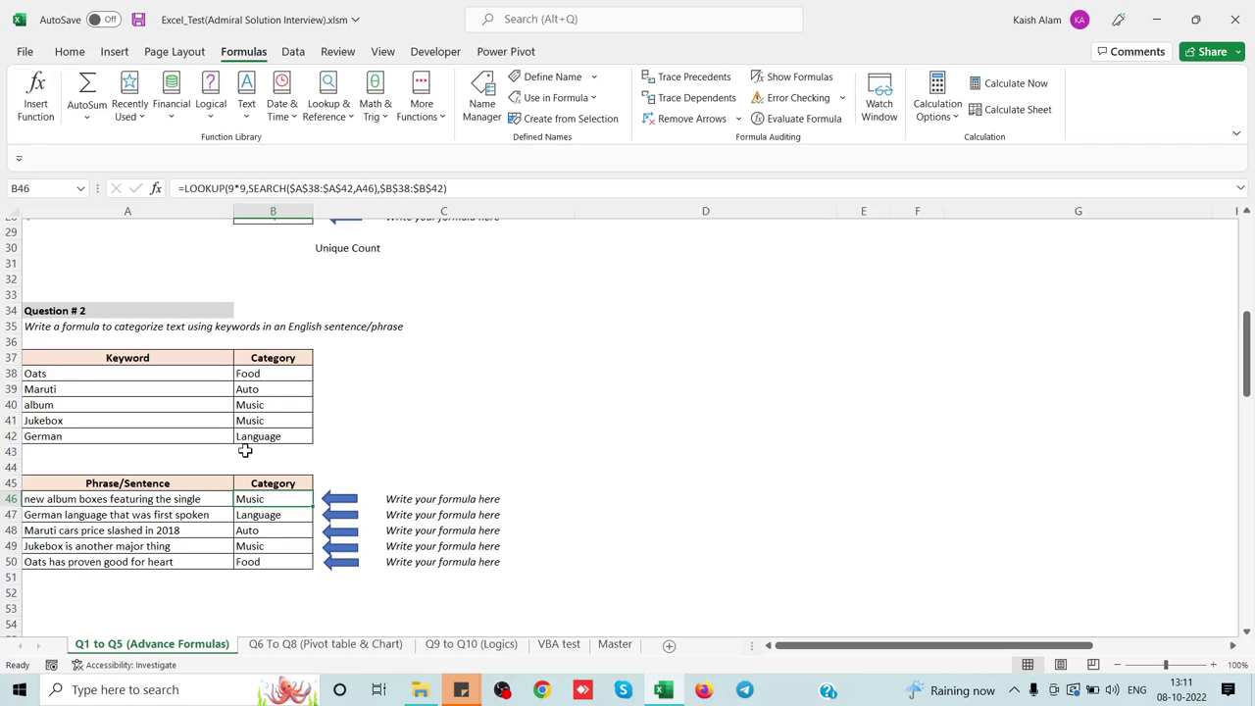
Scroll to Question 3 and review its task and the INDEX/MATCH price formula in G65.
scroll(304, 569, down, 1)
scroll(304, 570, down, 4)
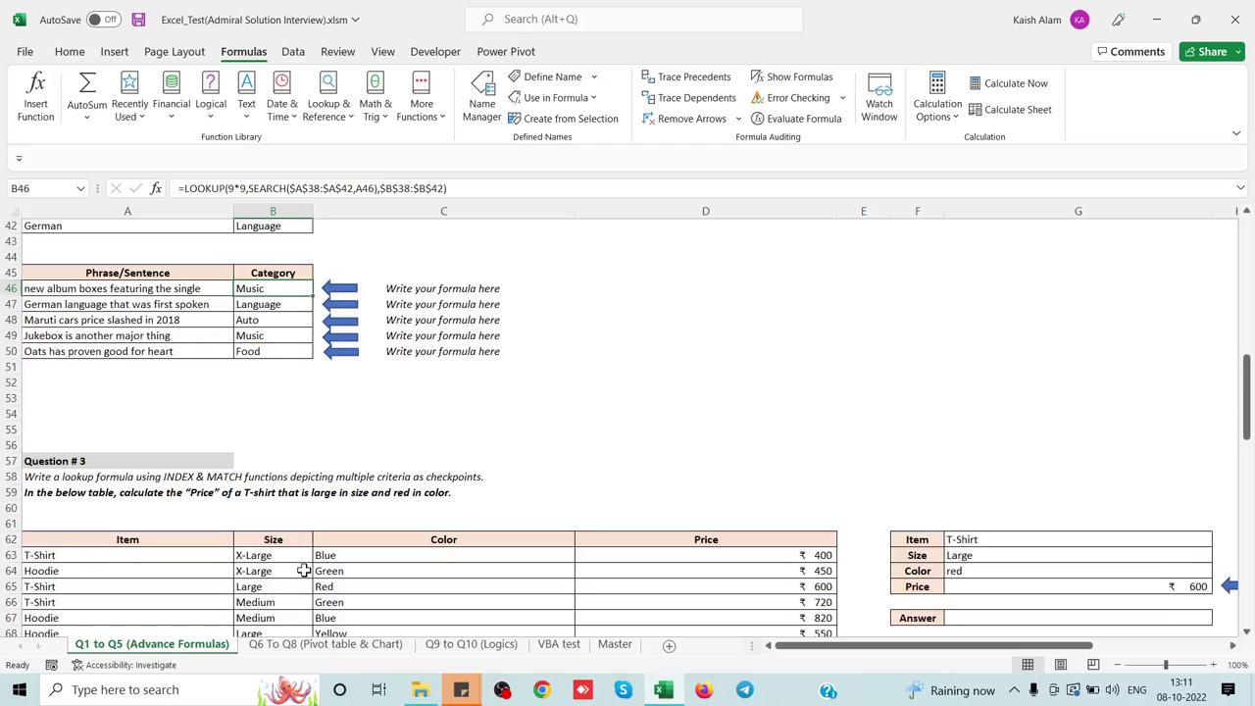
scroll(289, 501, down, 3)
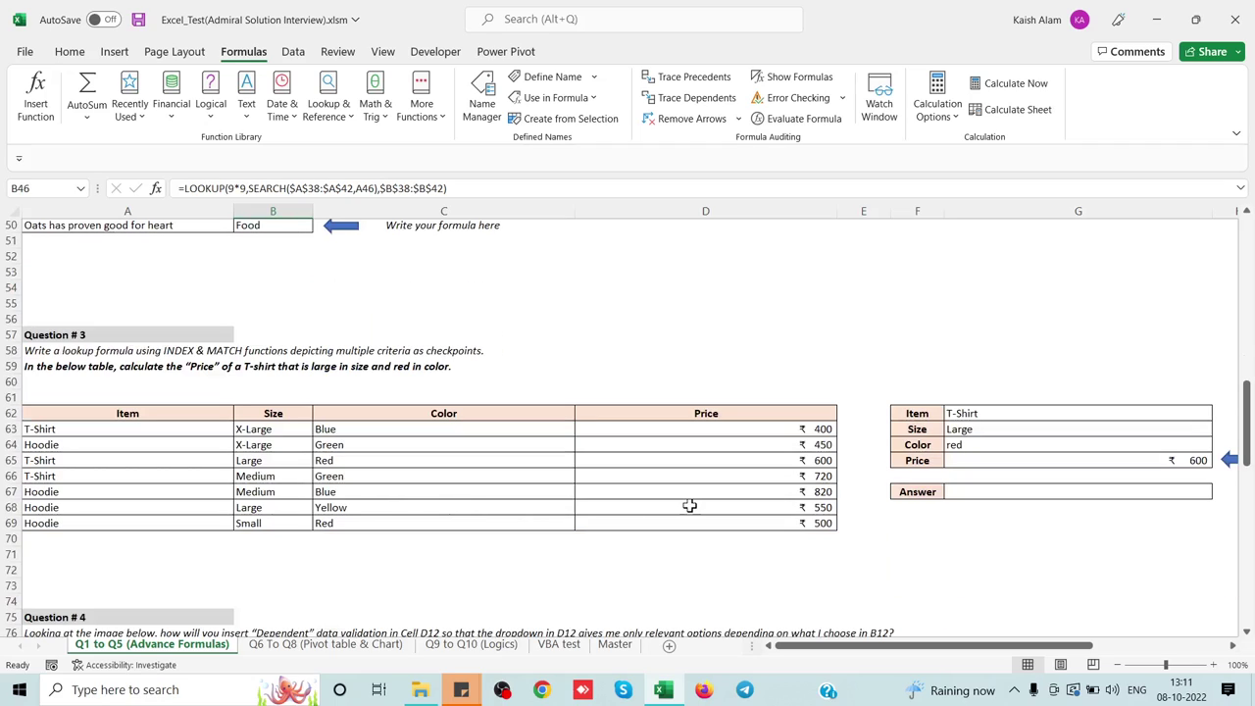
click(111, 362)
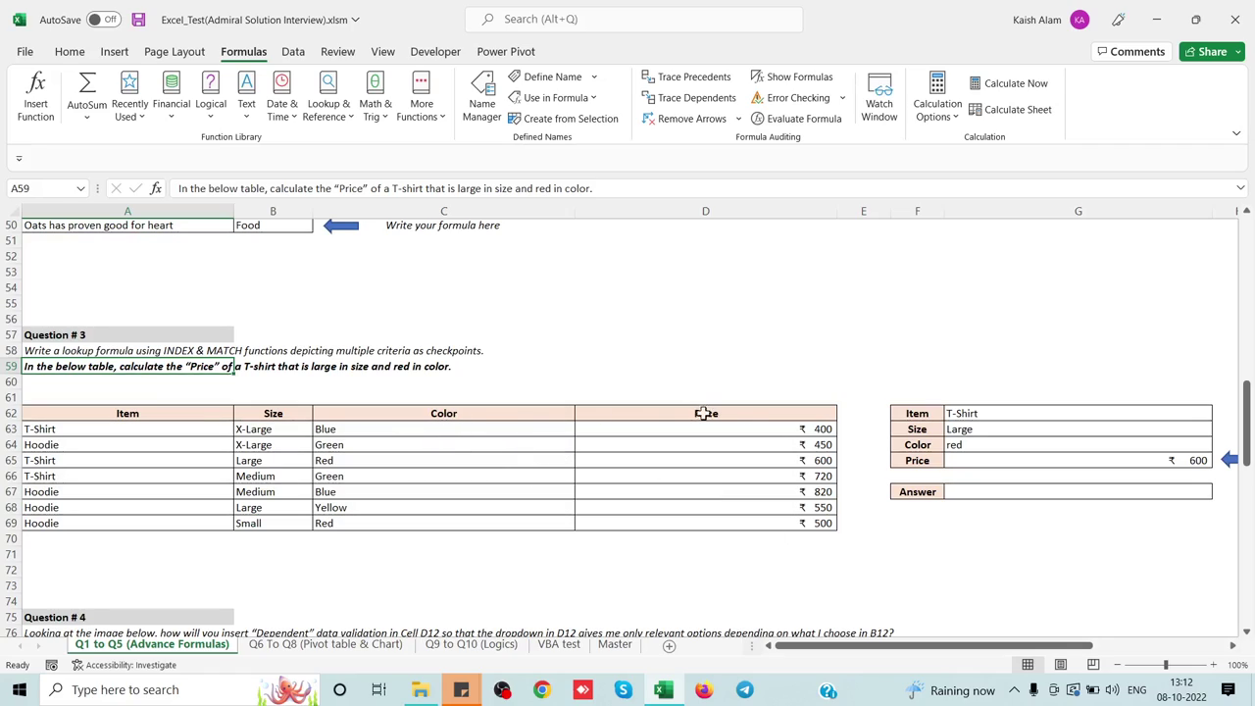
click(994, 456)
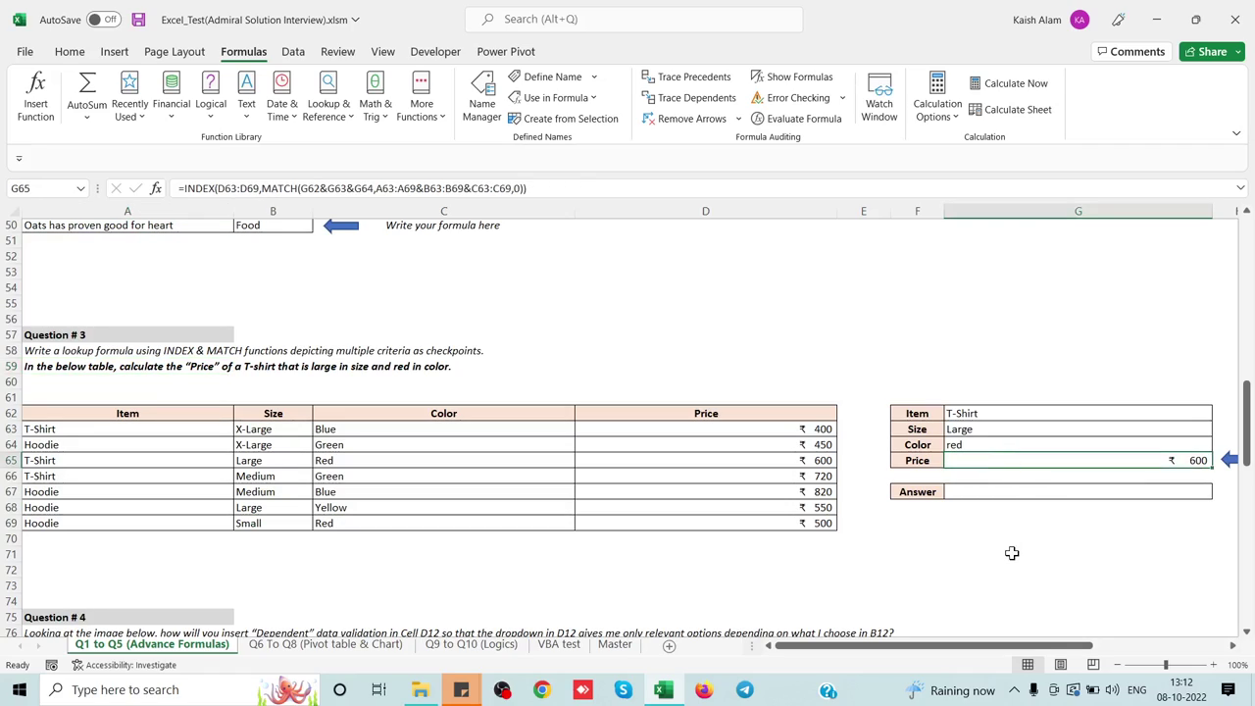
Clear G65's price formula and enter 600 as the expected answer in G67.
key(Delete)
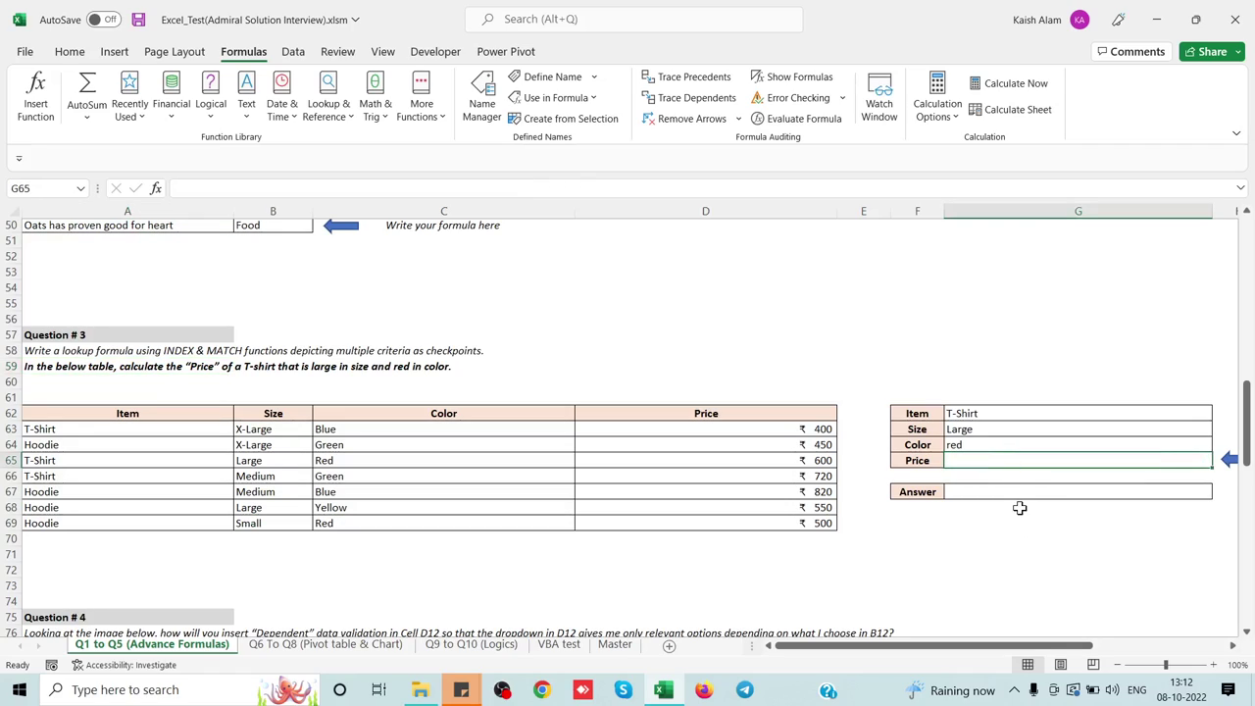
click(1019, 484)
text(60)
key(Return)
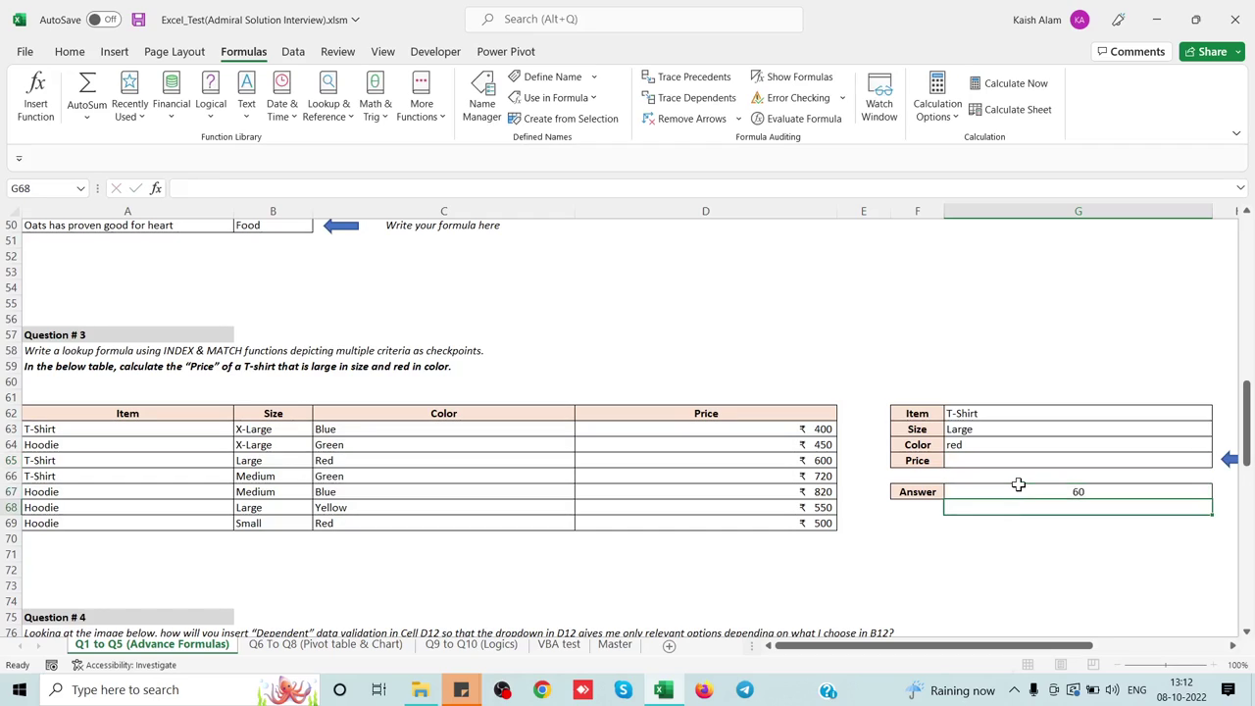
click(1019, 484)
double_click(1018, 490)
text(6)
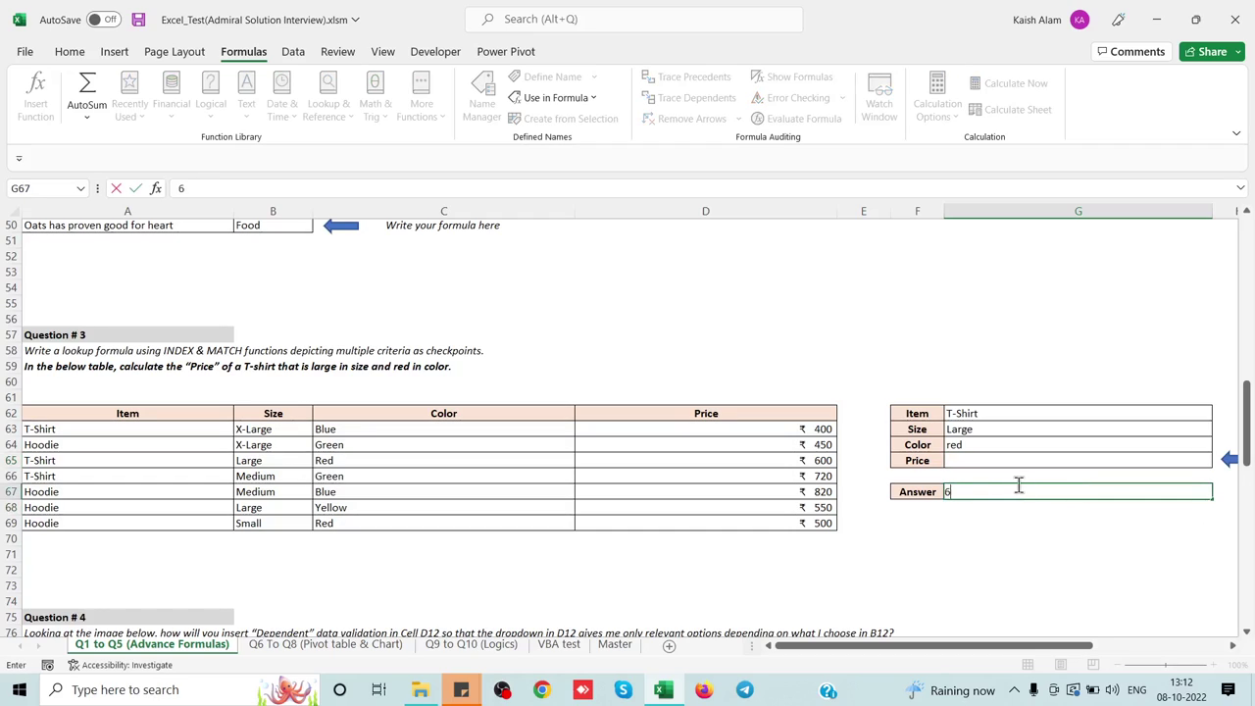
text(00)
key(Return)
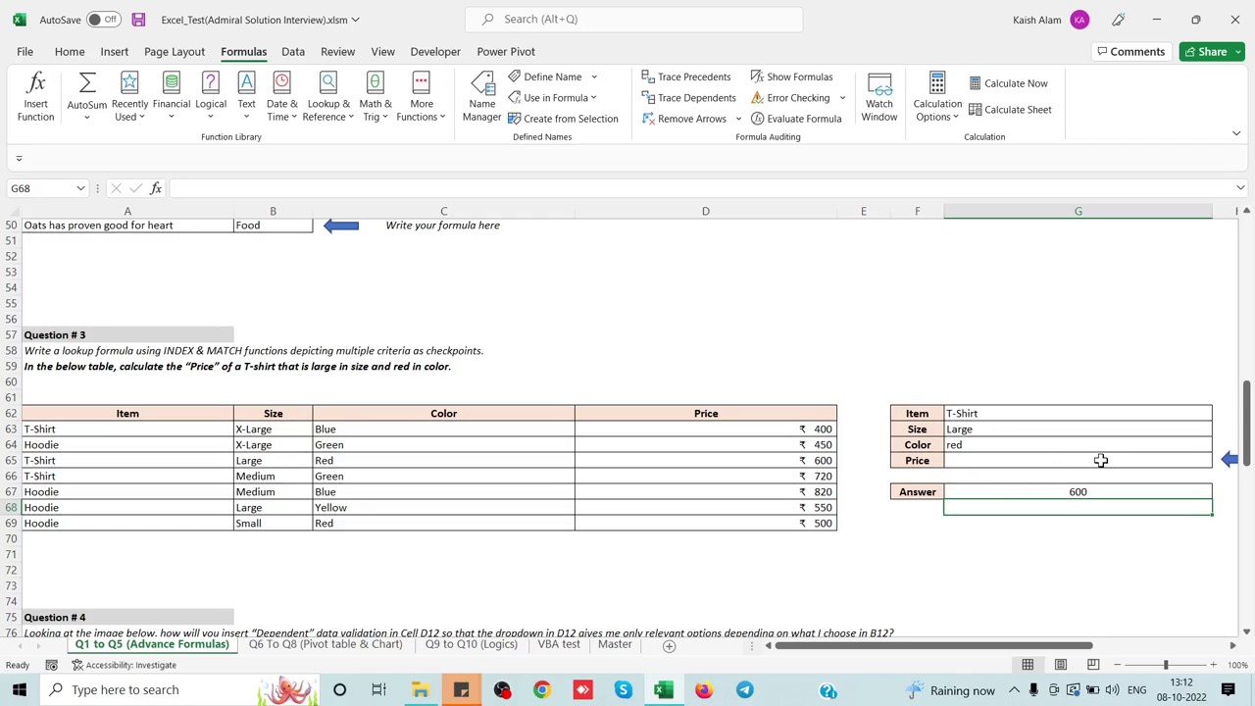
click(1095, 458)
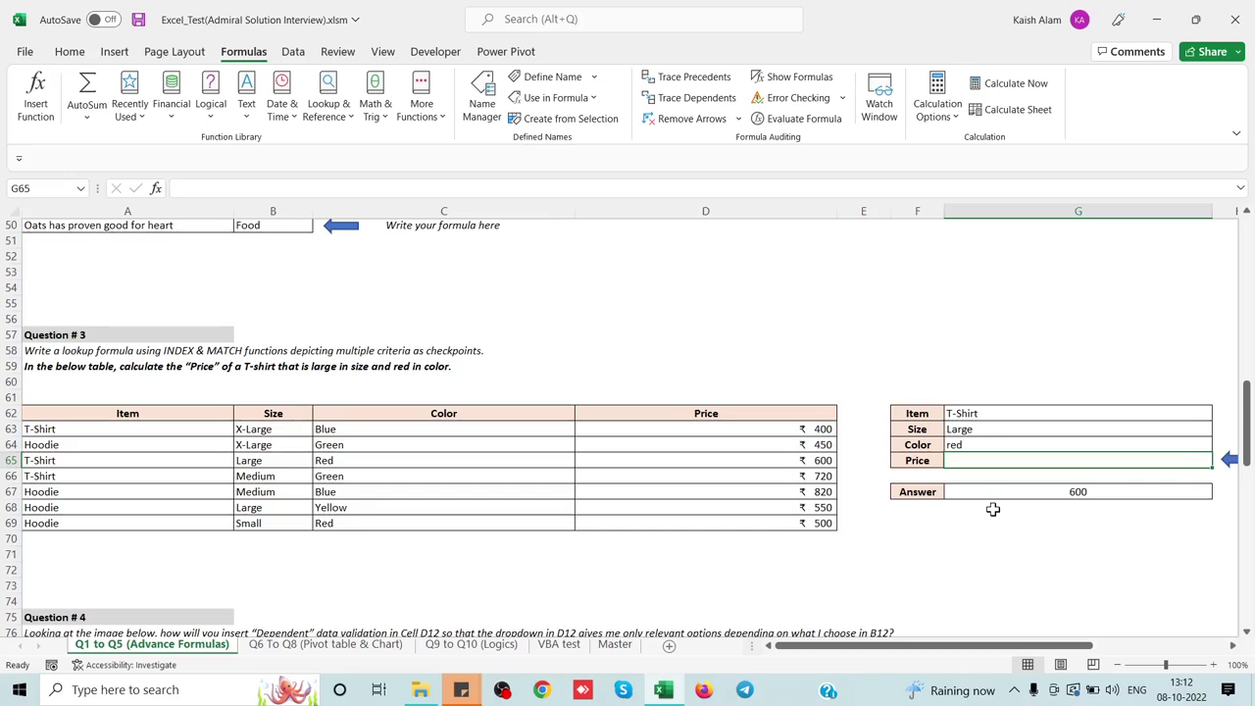
Start the Price formula =INDEX(D63:D69,MATCH(G62&G63&G64, joining Item, Size and Color criteria.
text(=)
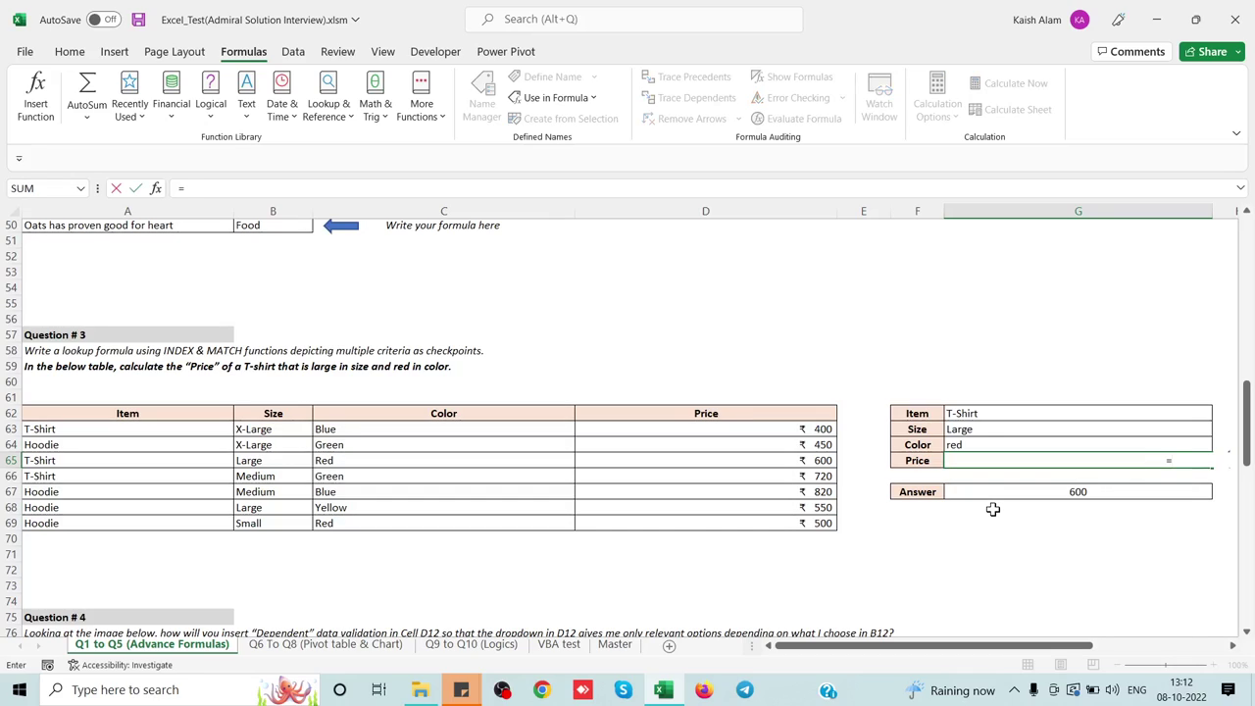
text(in)
key(Tab)
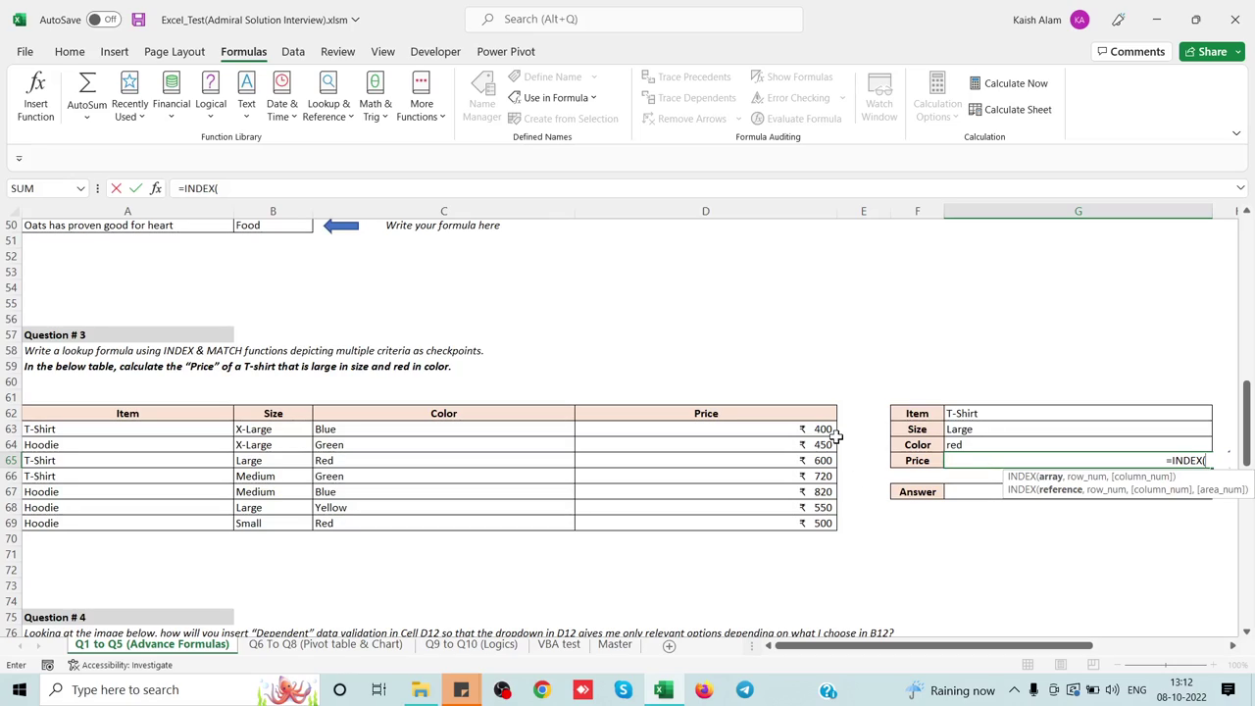
click(761, 427)
key(ctrl+shift+Down)
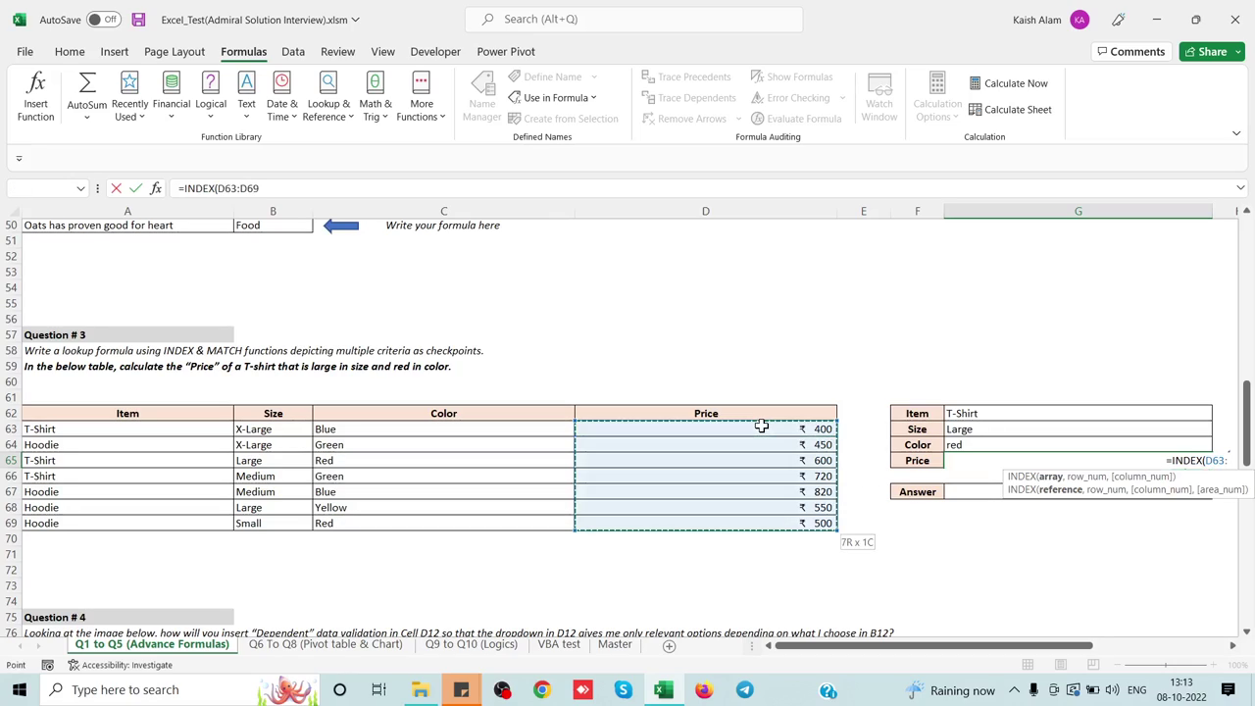
text(,)
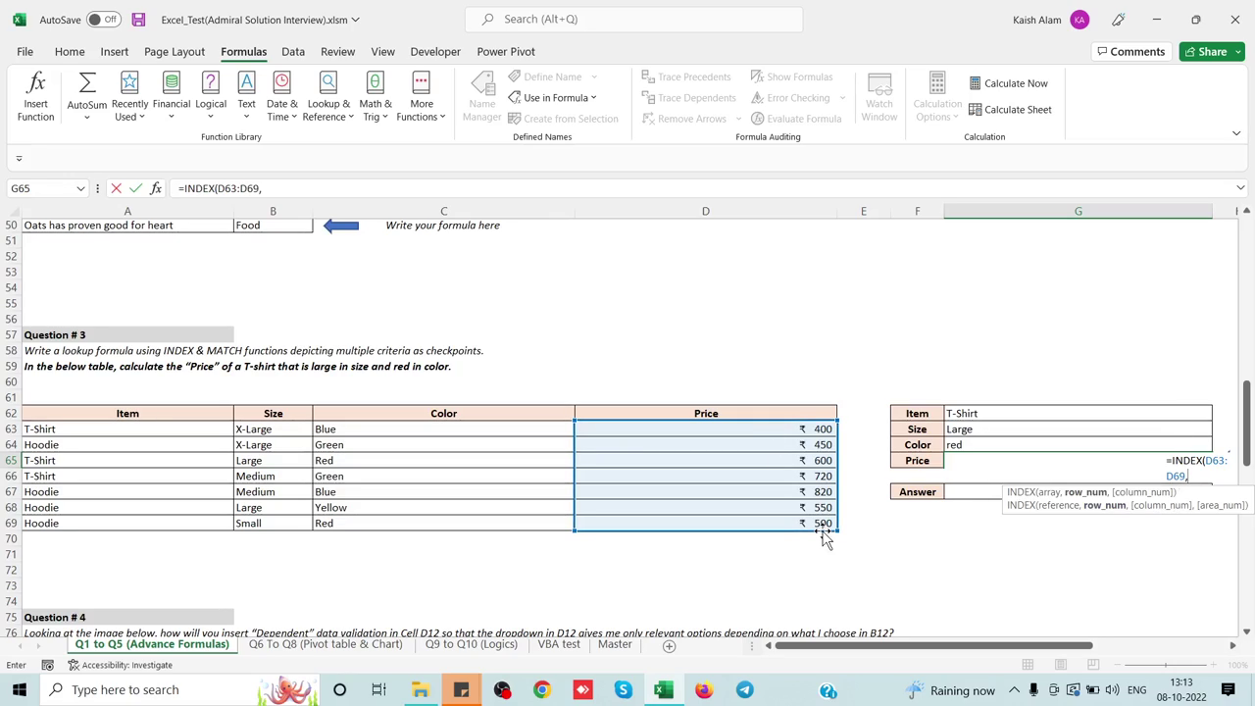
text(MATCH()
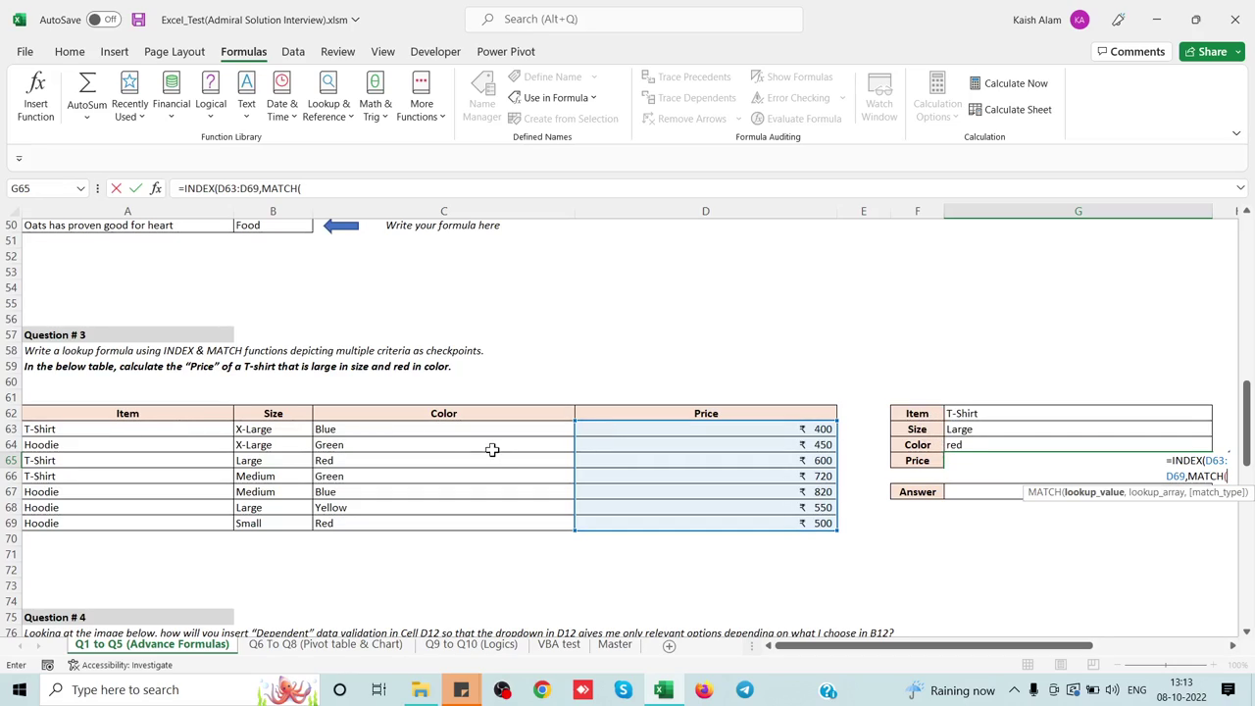
click(1002, 409)
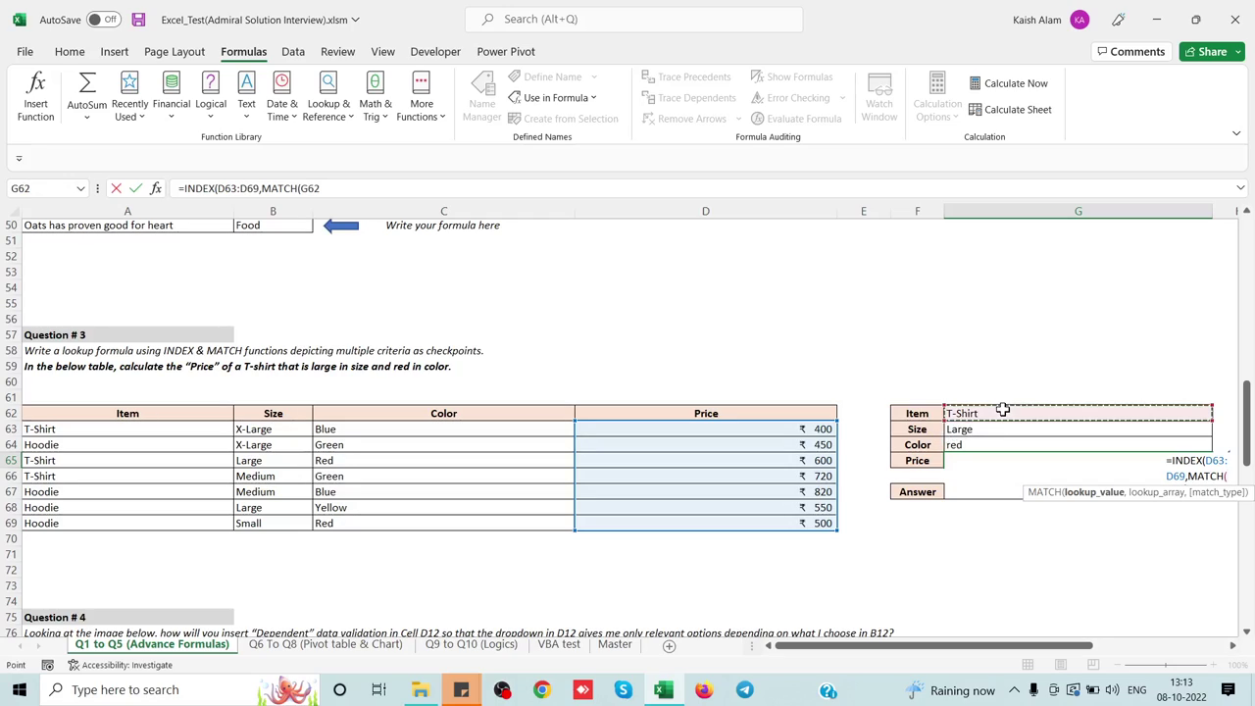
text(&)
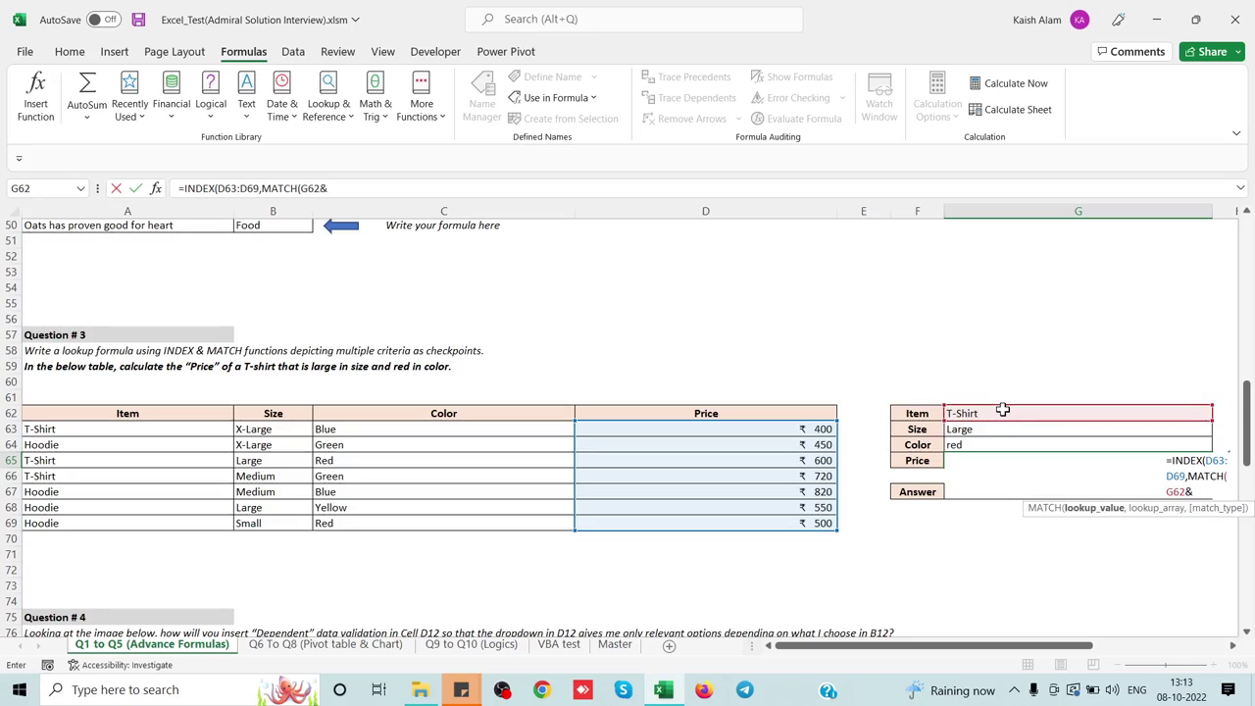
click(993, 432)
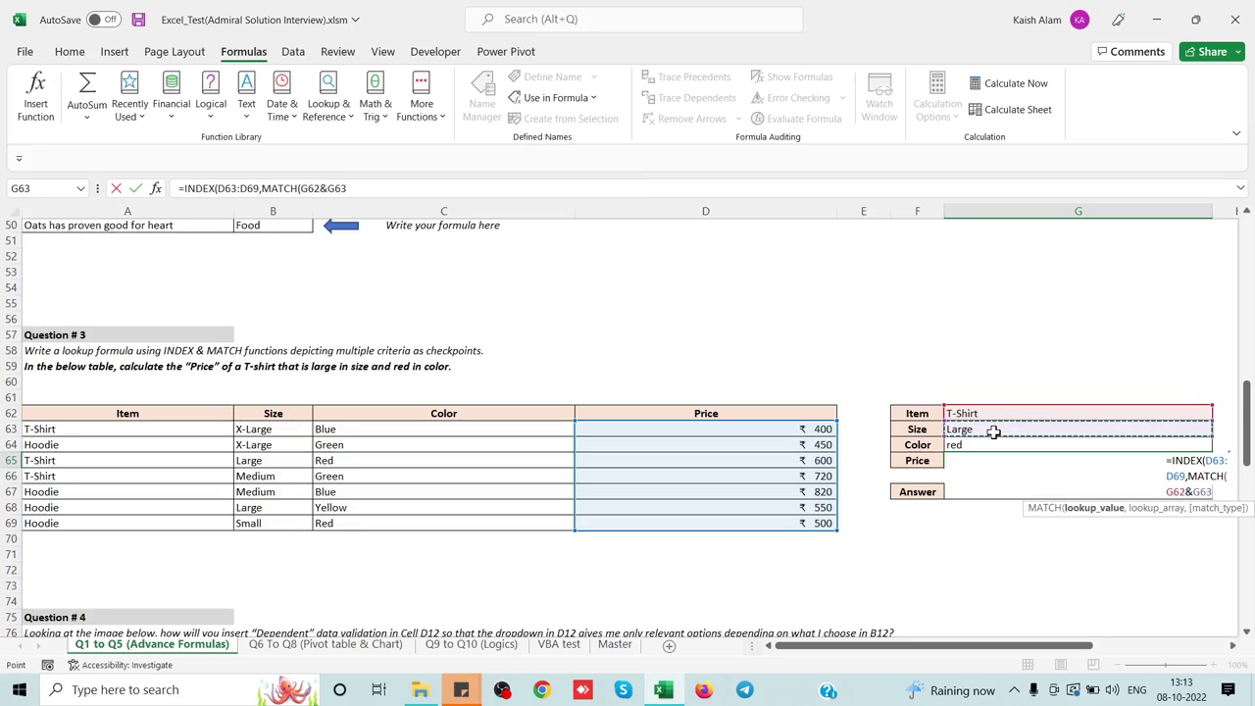
text(&)
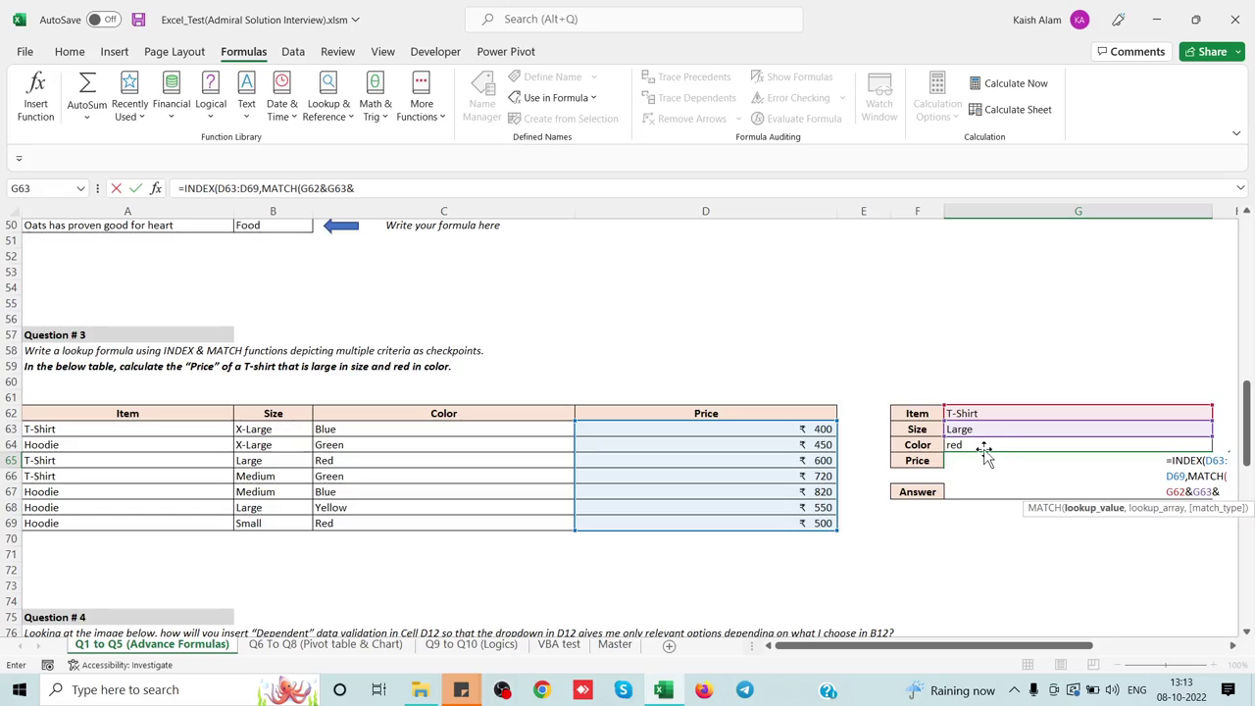
click(976, 444)
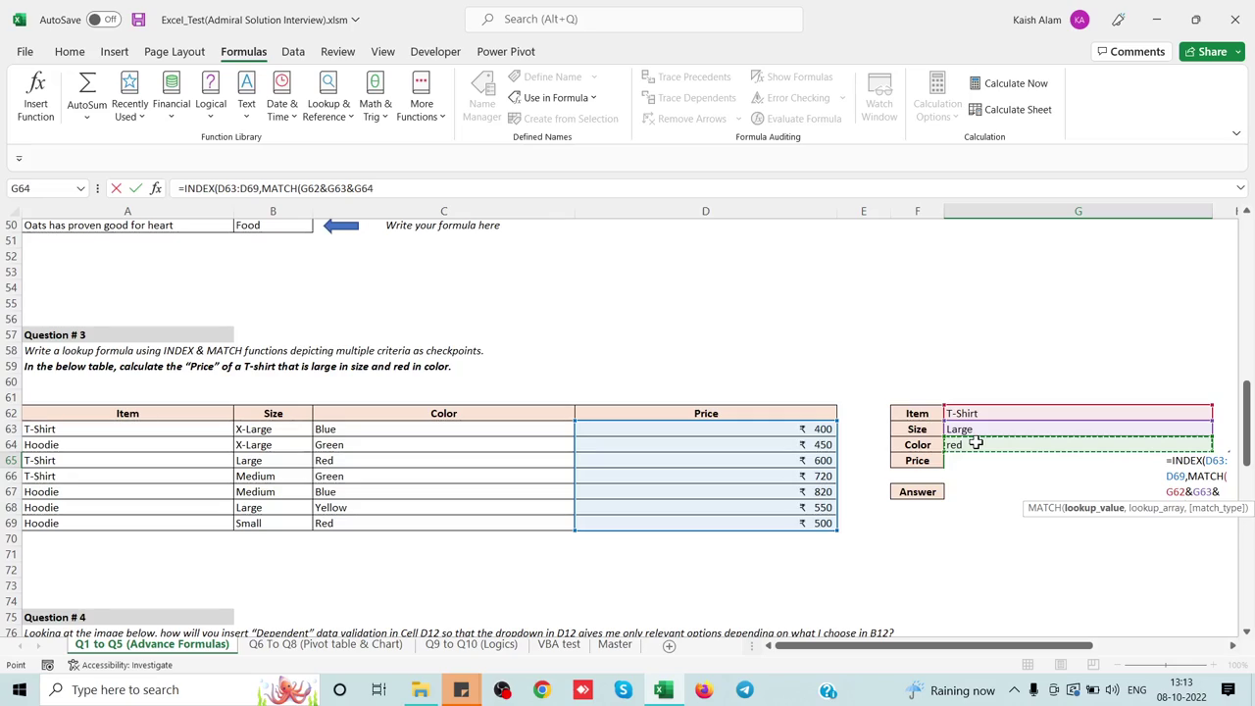
text(,)
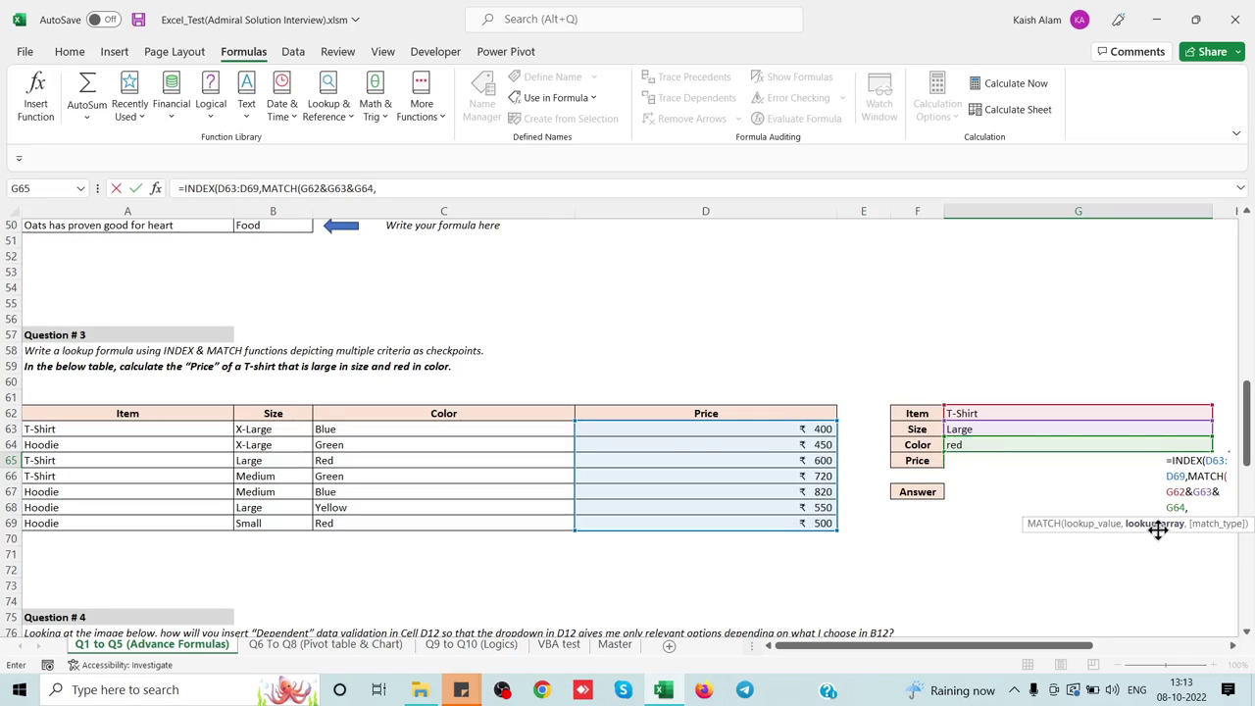
Add lookup arrays A62:A69&B62:B69&C62:C69 and commit it as an array formula.
click(140, 419)
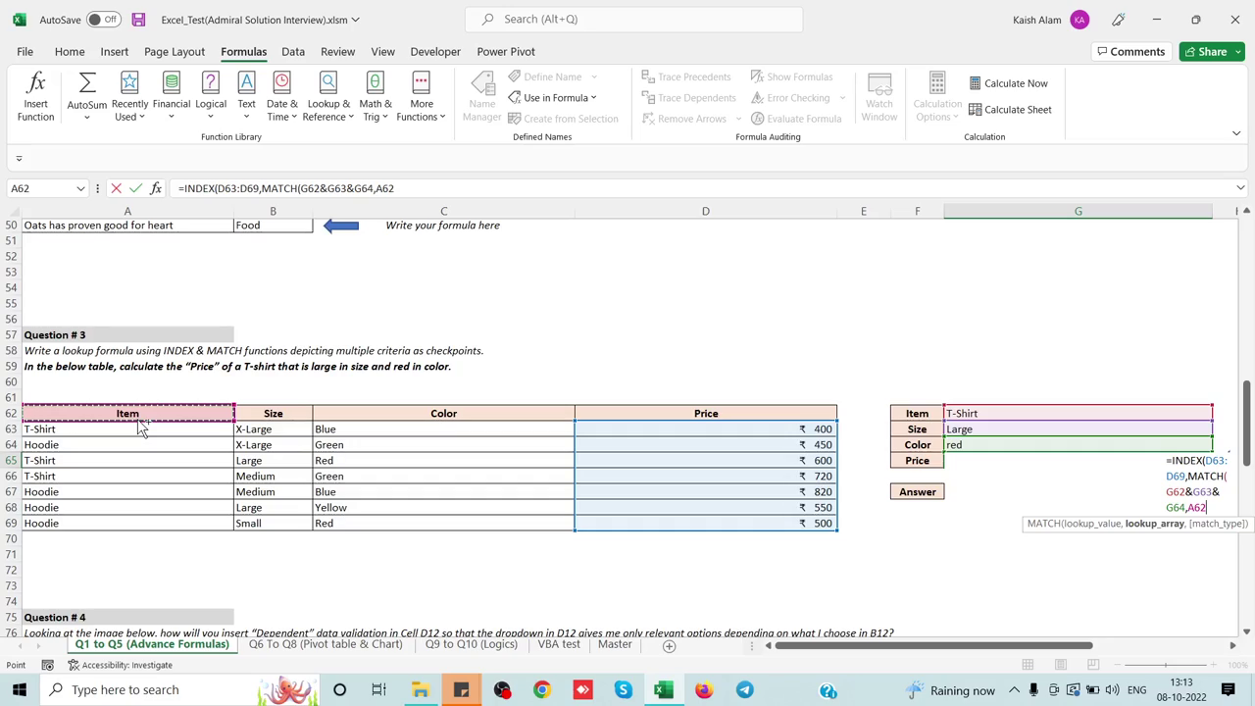
key(ctrl+shift+Down)
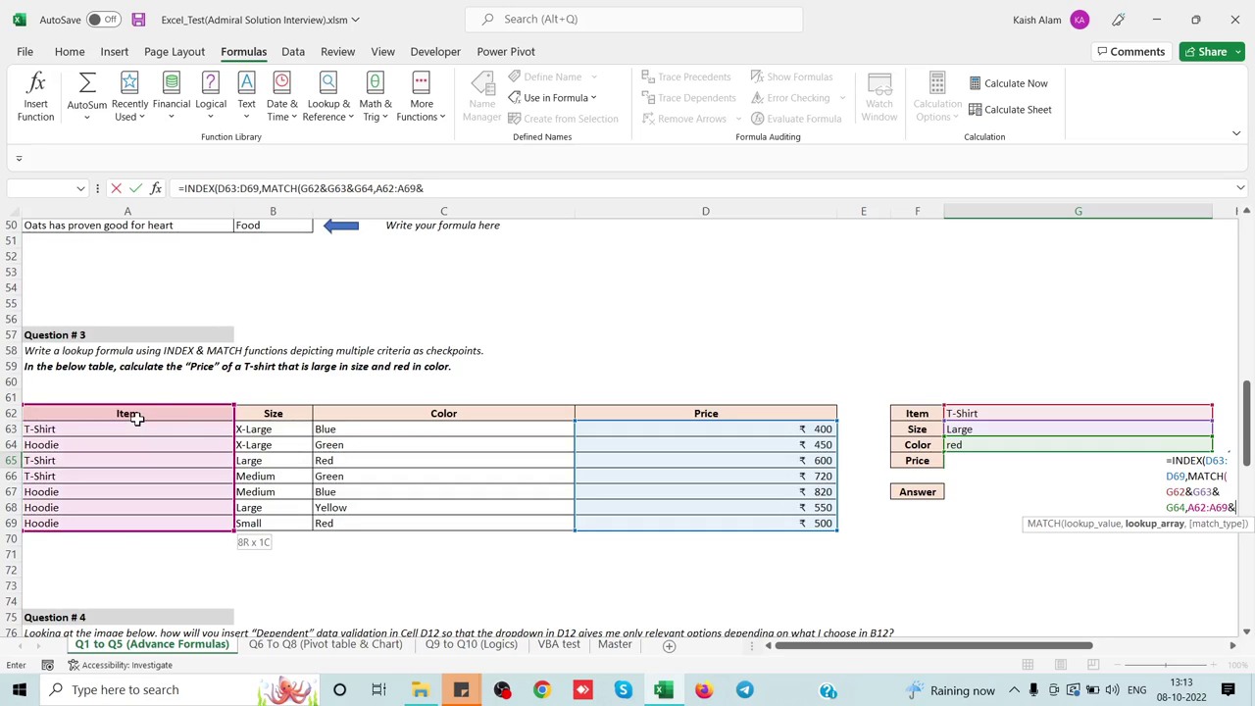
text(&)
click(275, 415)
key(ctrl+shift+Down)
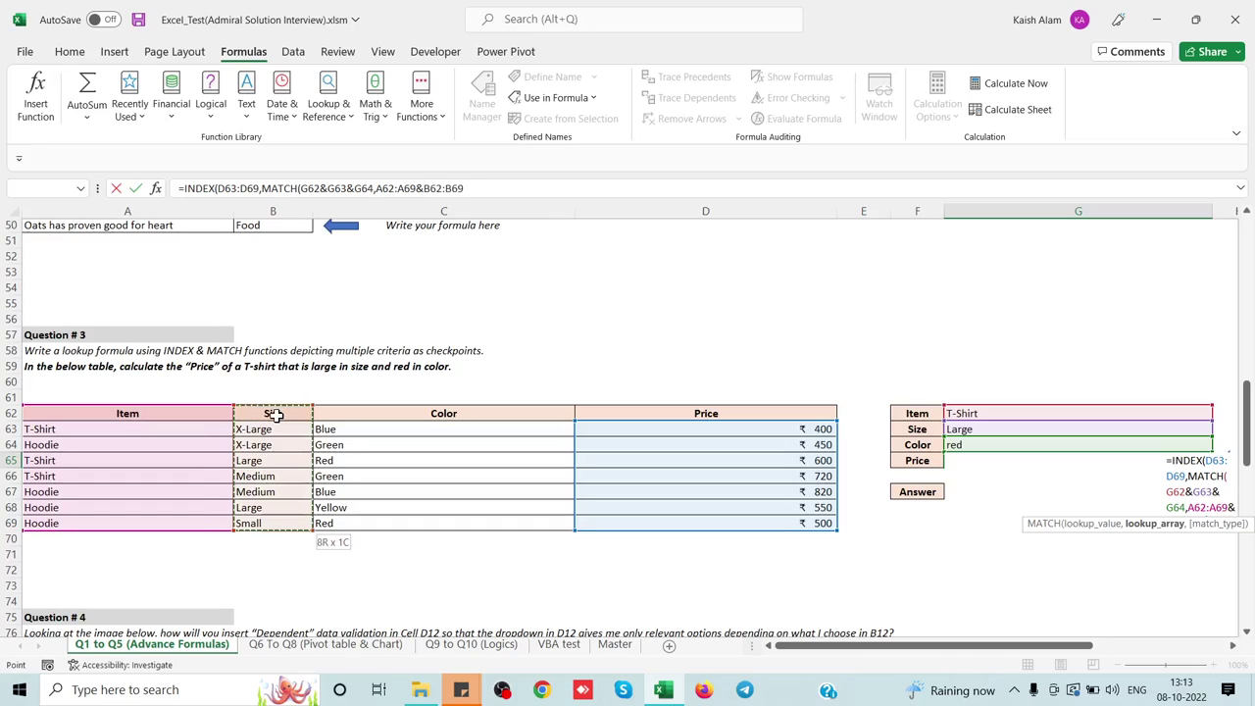
text(&)
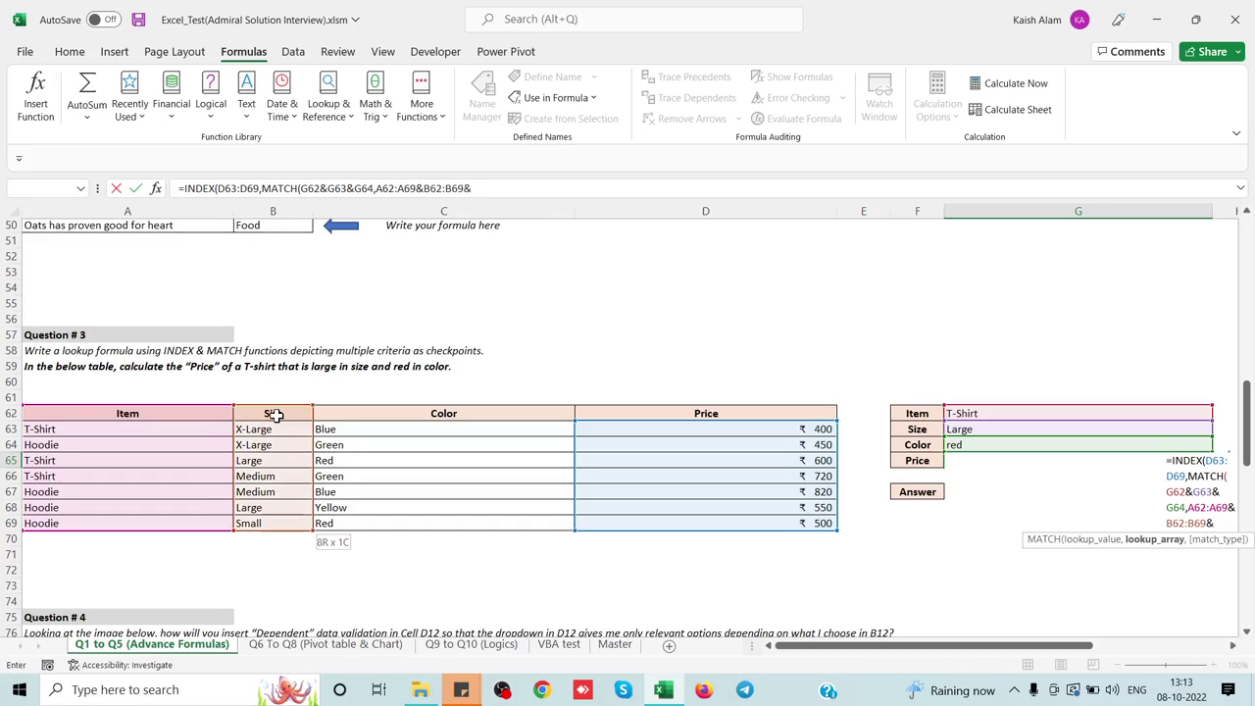
click(363, 416)
key(ctrl+shift+Down)
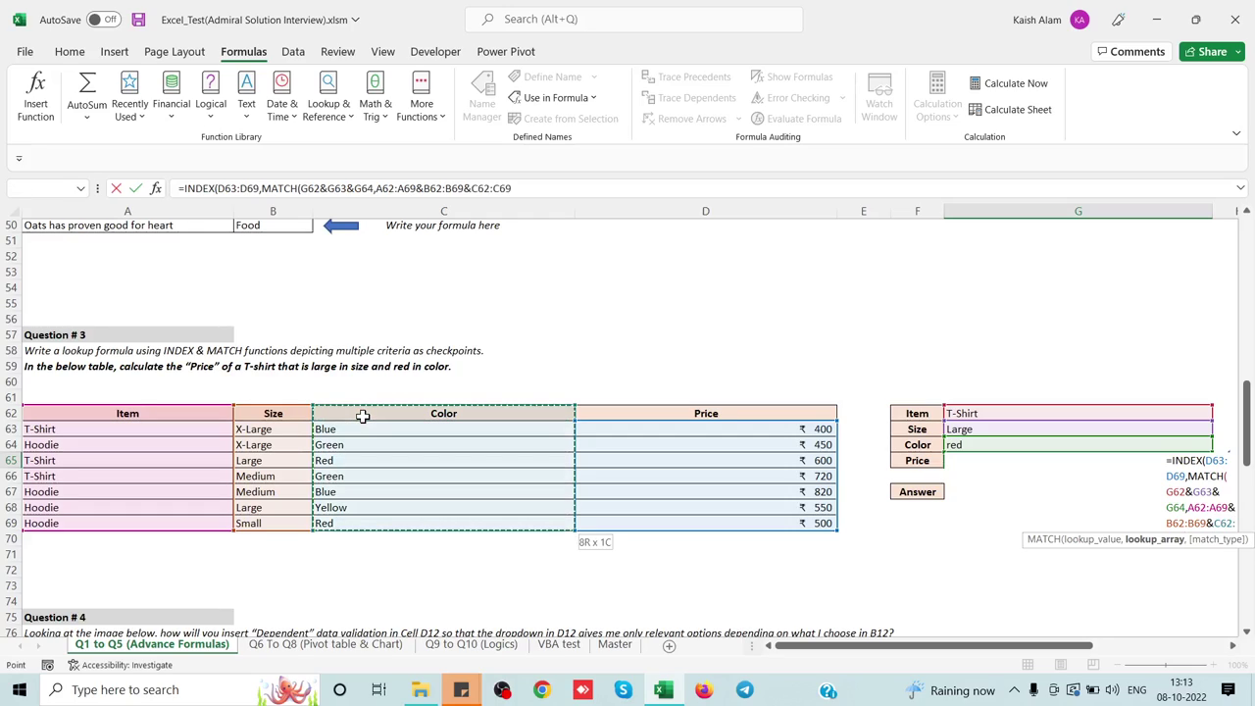
text())
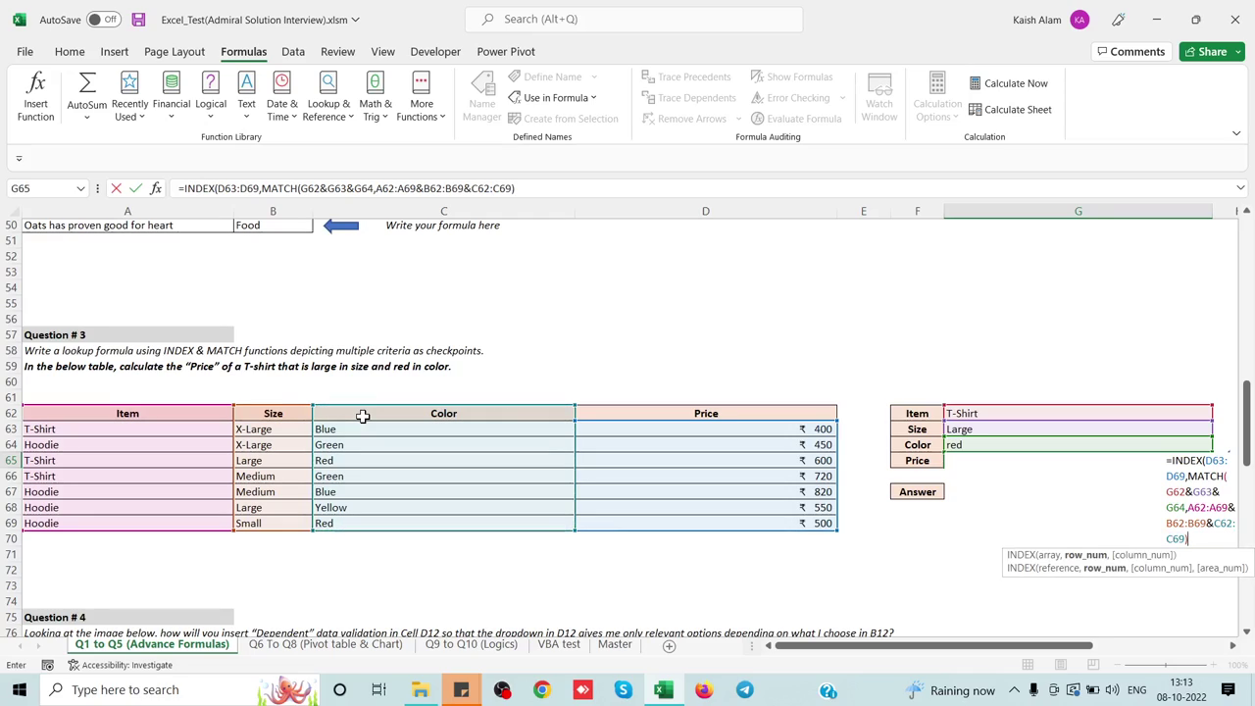
key(ctrl+shift+Return)
key(Return)
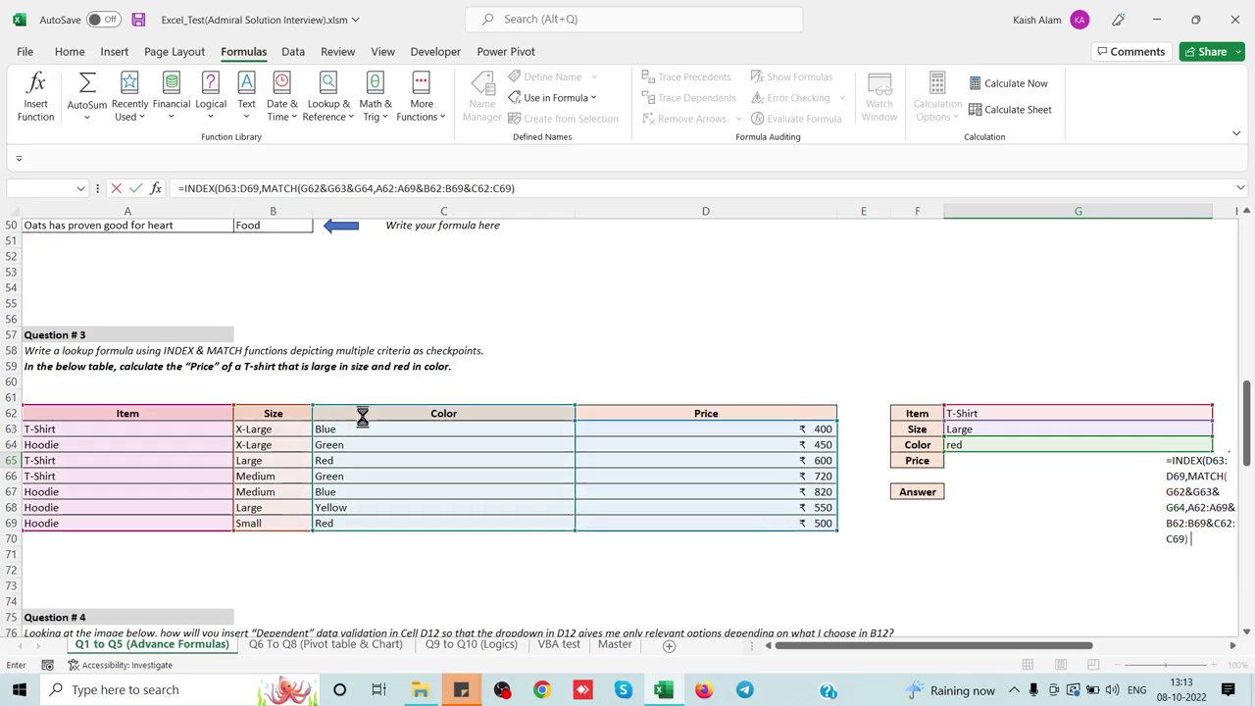
key(Up)
key(Down)
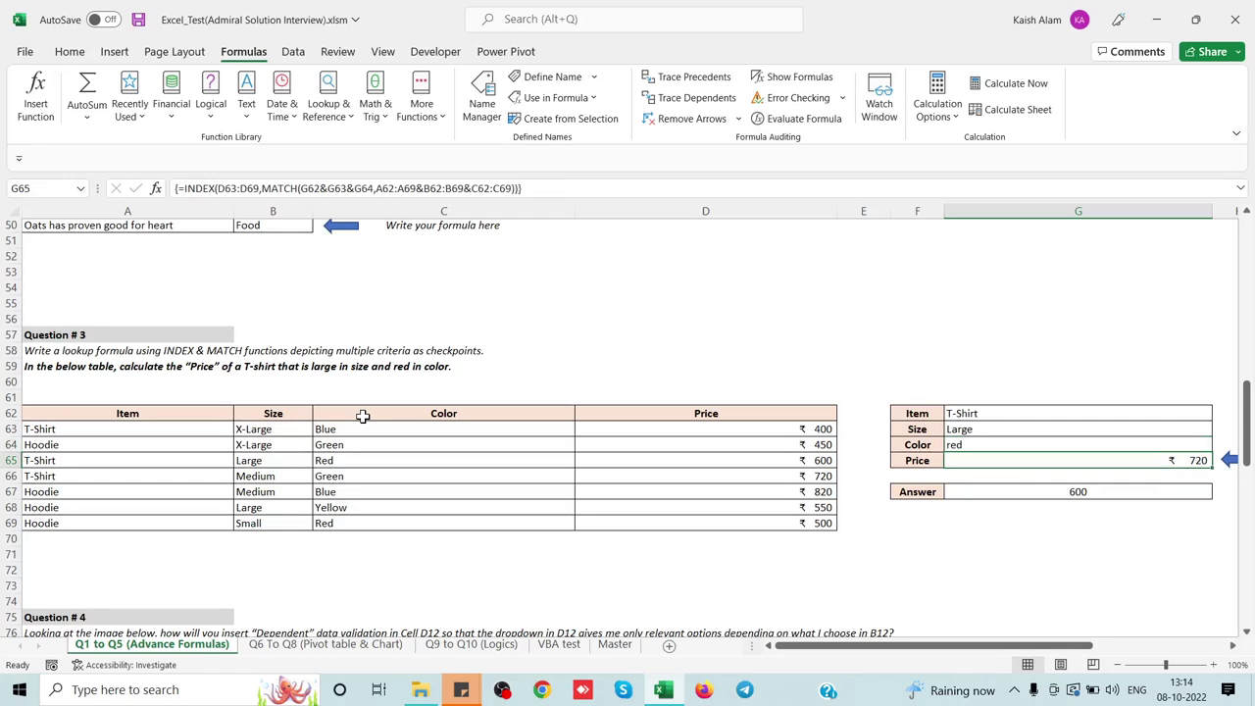
key(Up)
key(Left)
key(Left)
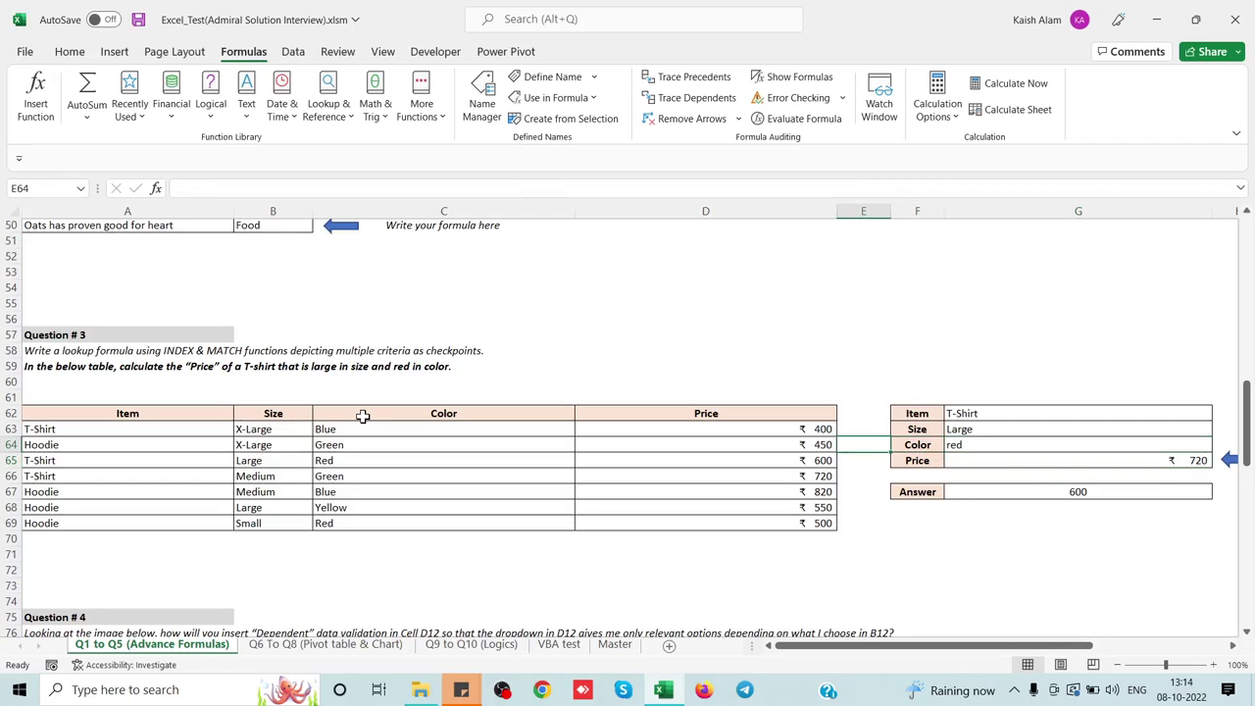
key(Right)
key(Up)
key(Up)
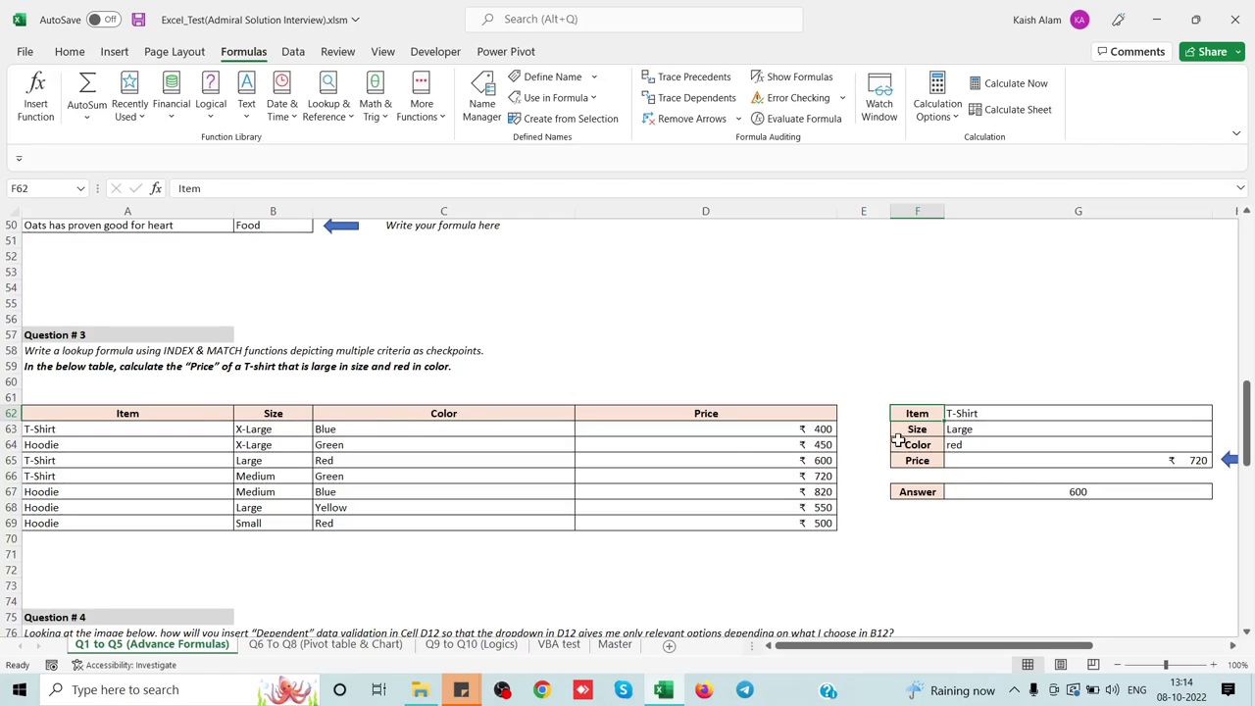
click(976, 415)
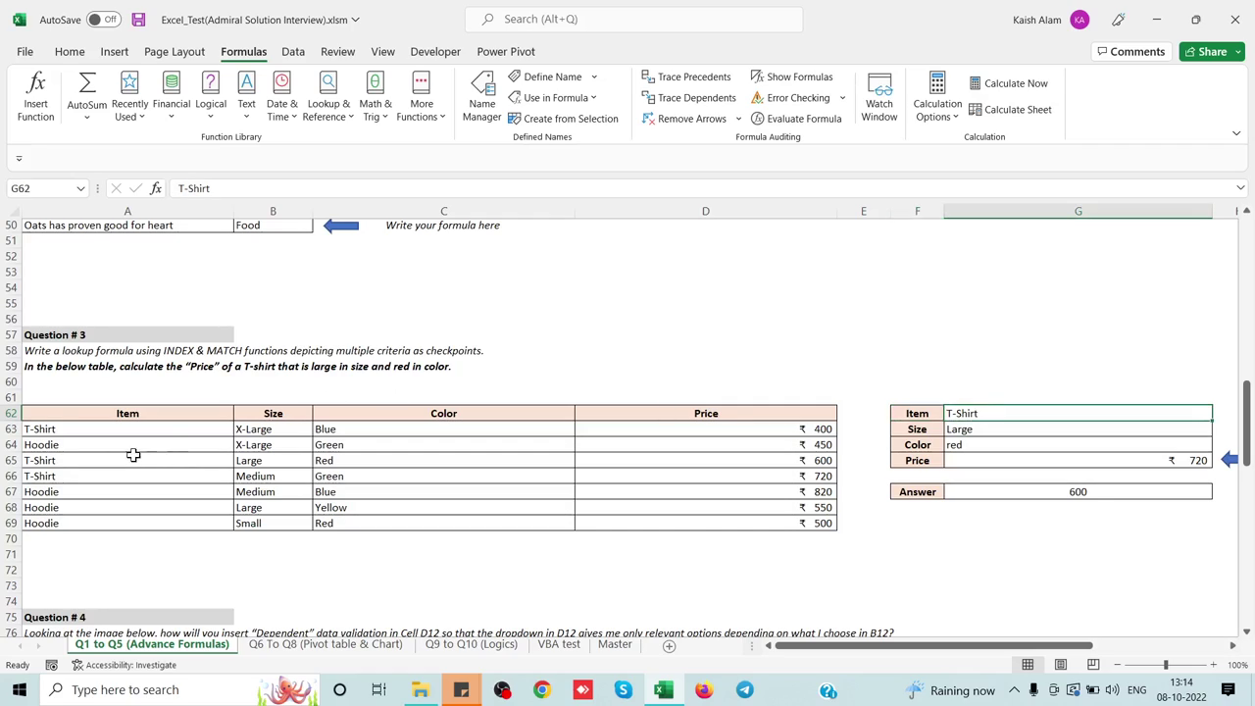
click(100, 432)
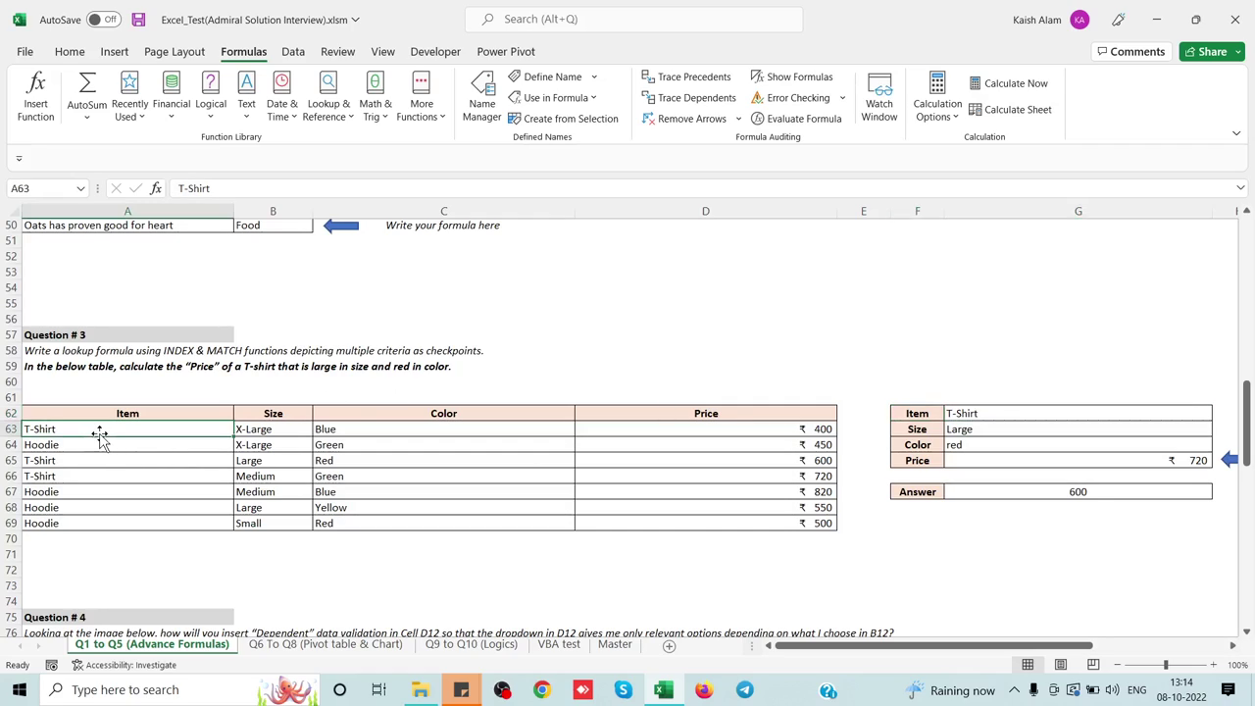
click(951, 432)
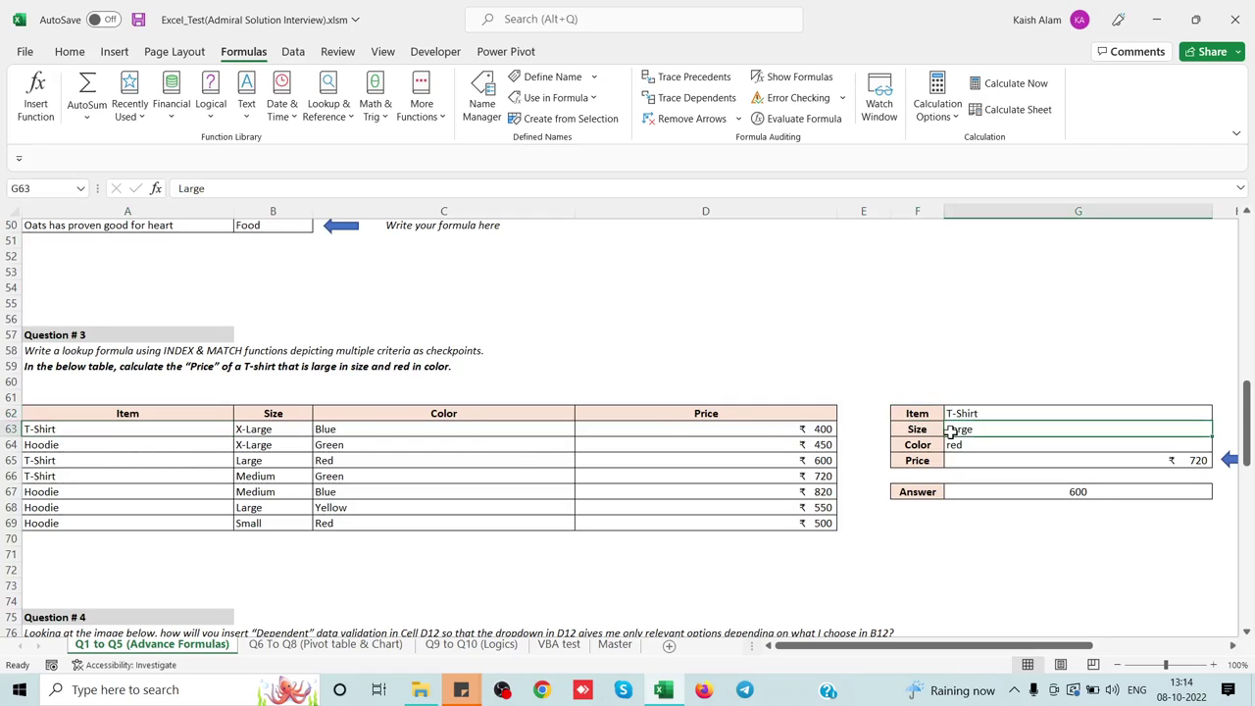
click(249, 464)
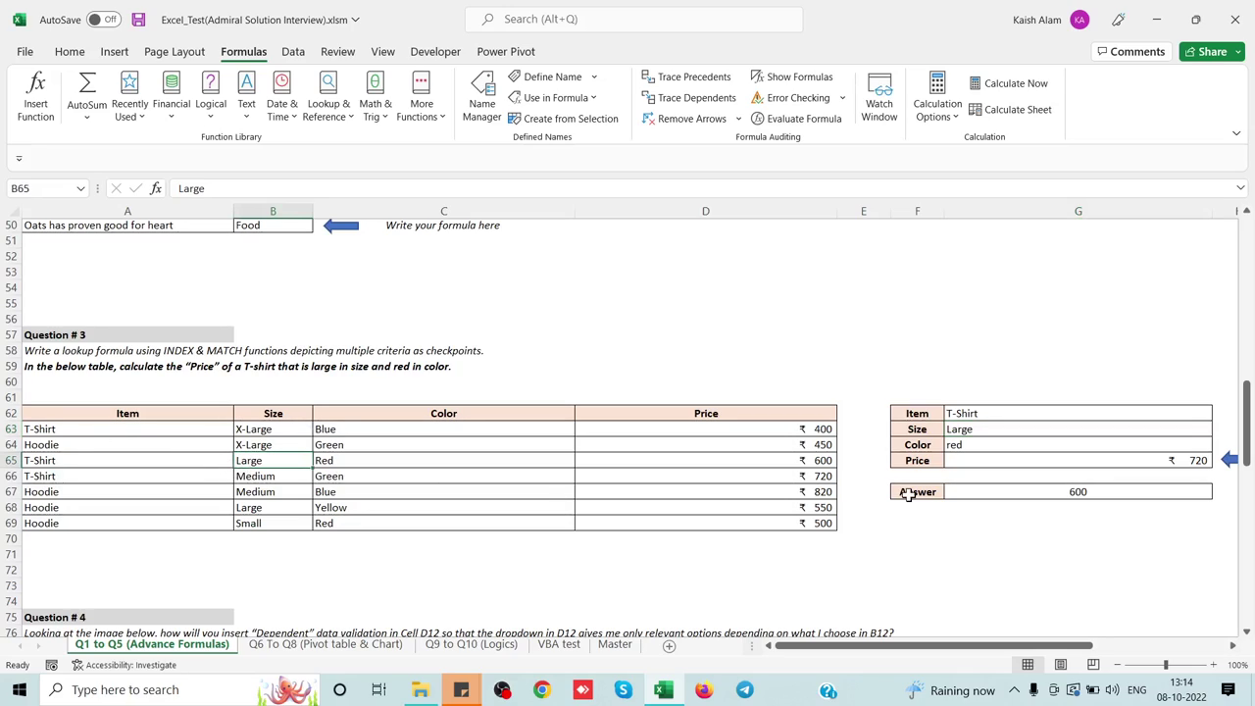
key(Right)
key(Right)
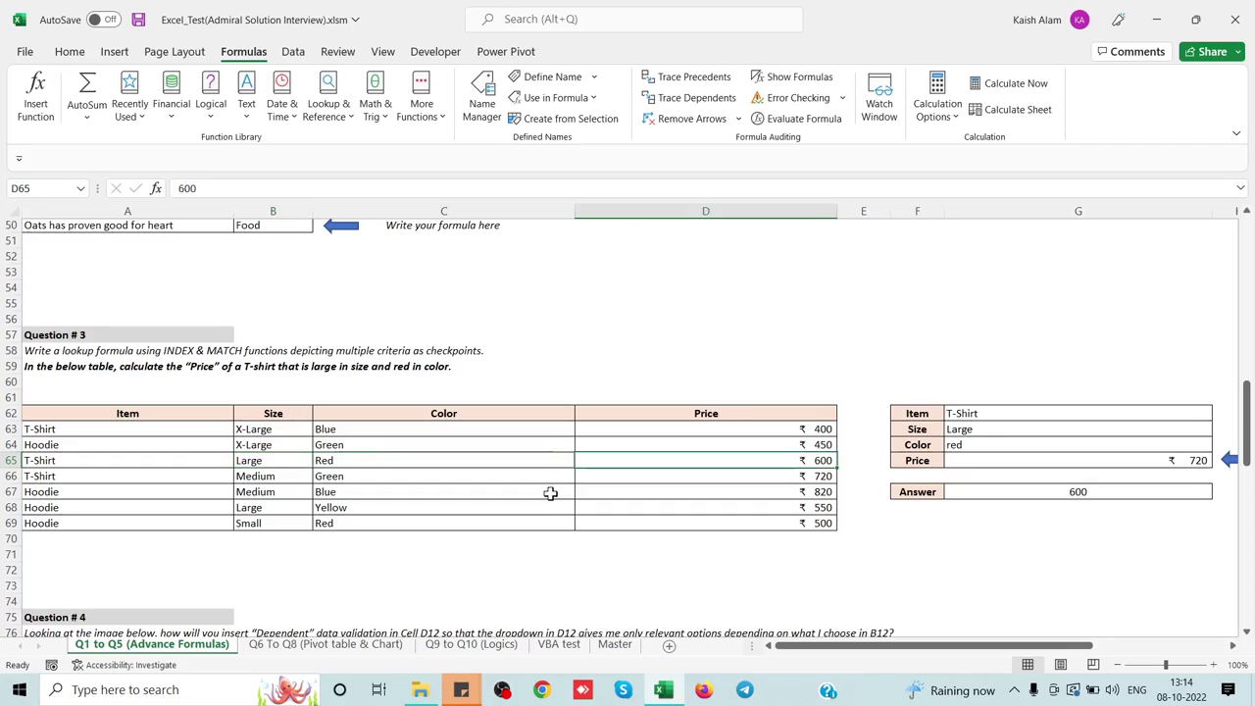
key(Right)
key(Left)
Change G65's price range from D63:D69 to D62:D69 and recommit the array formula.
click(986, 465)
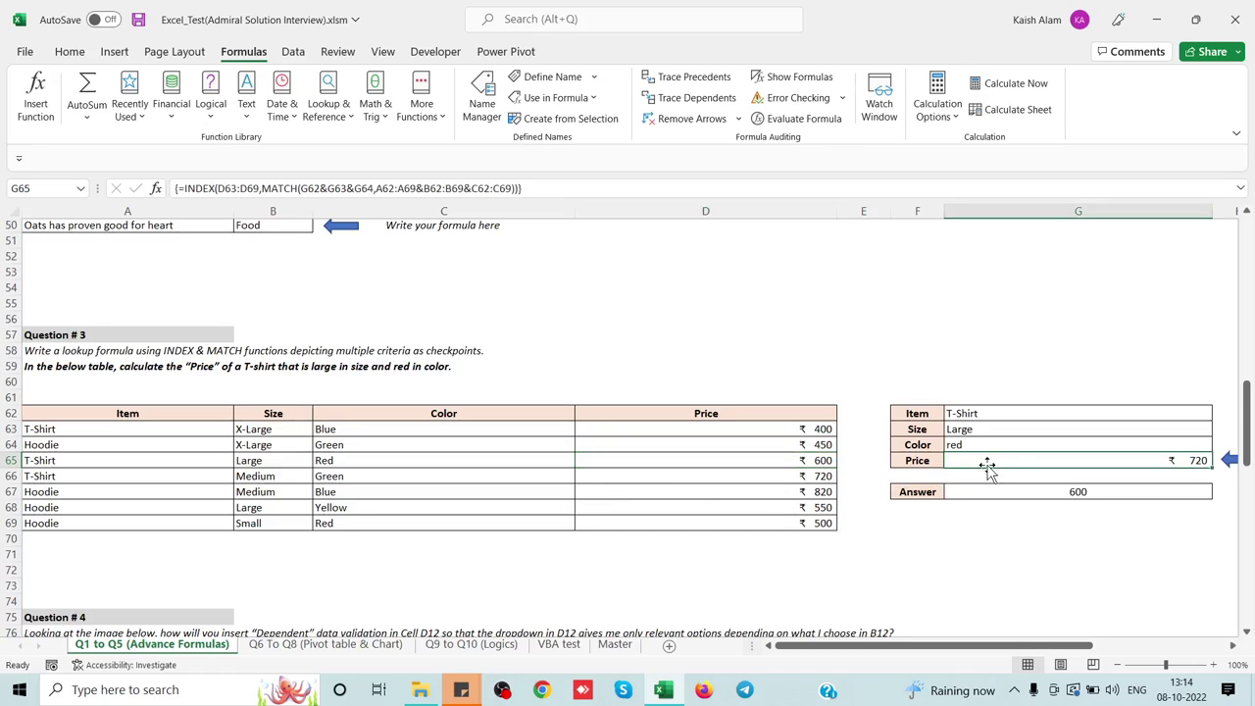
click(429, 189)
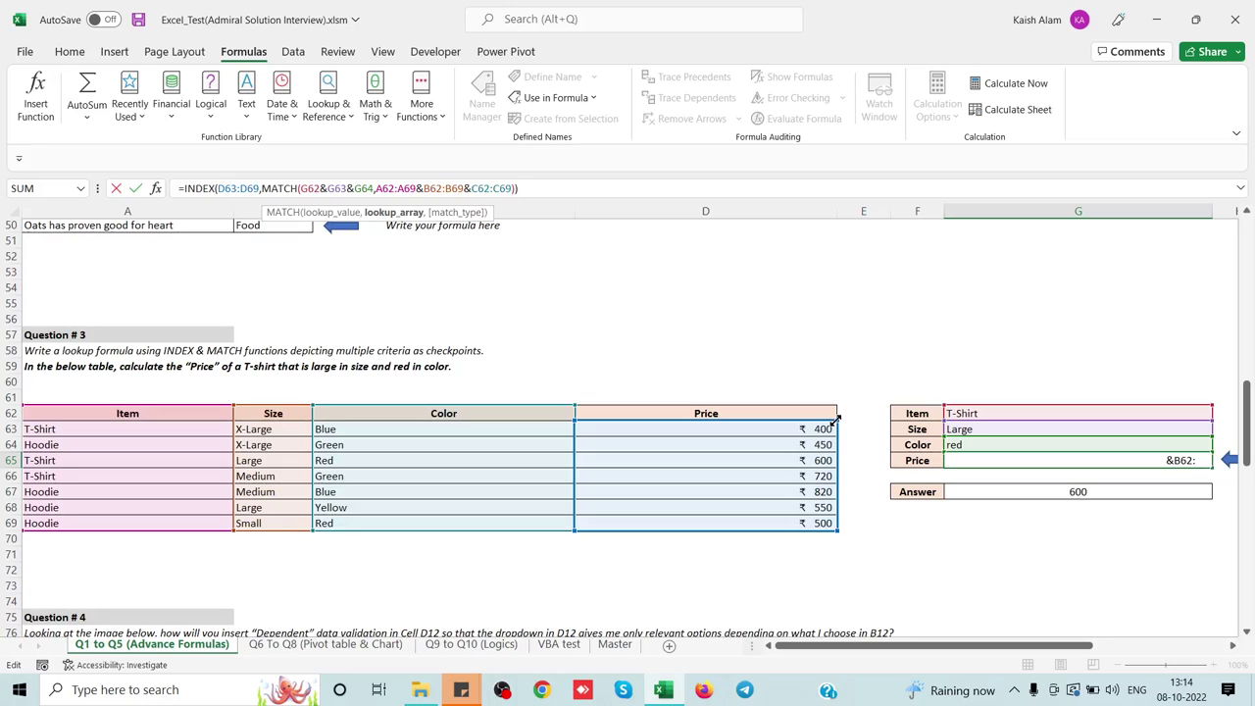
drag(834, 412, 836, 402)
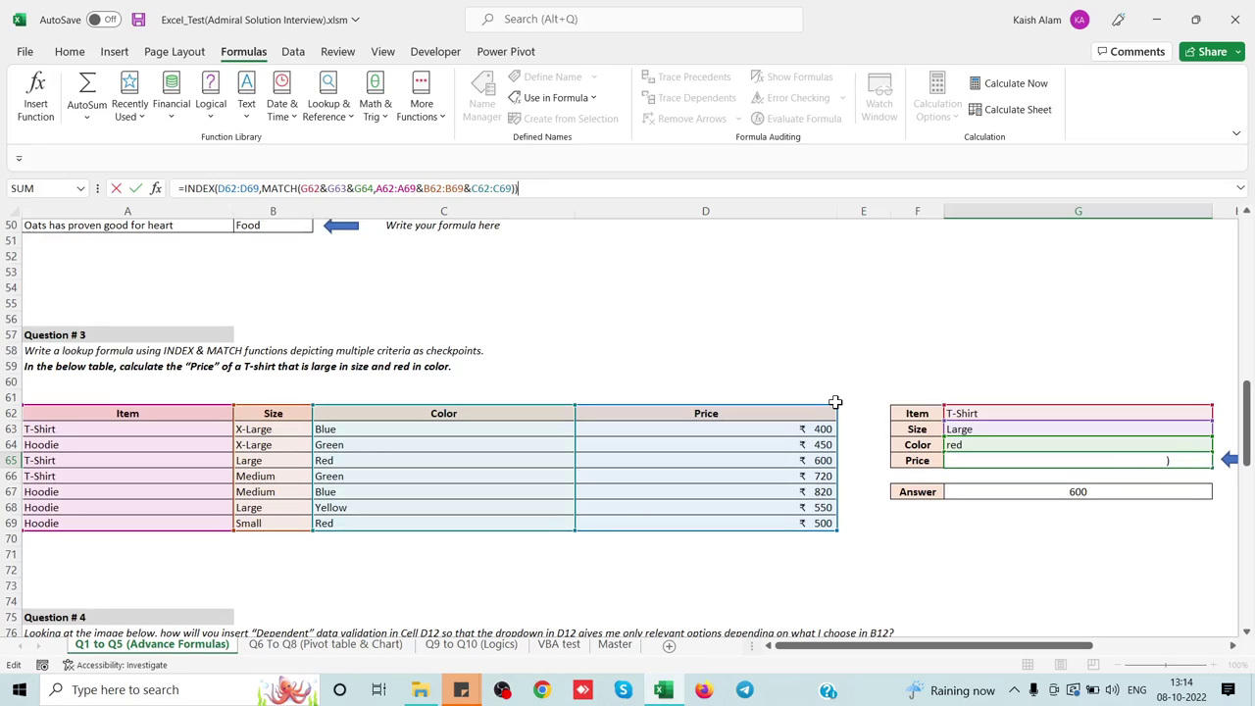
key(ctrl+shift+Return)
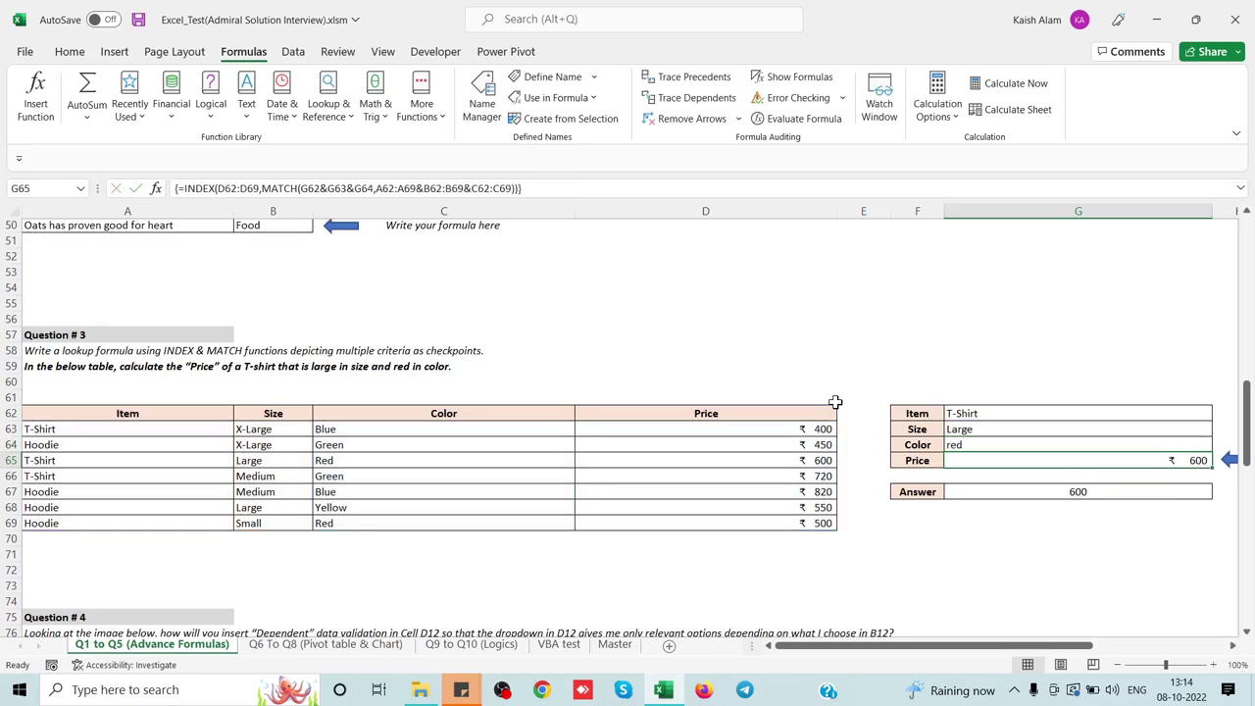
Test the Price lookup by setting Size to medium (500), then back to large (600).
key(Up)
key(Up)
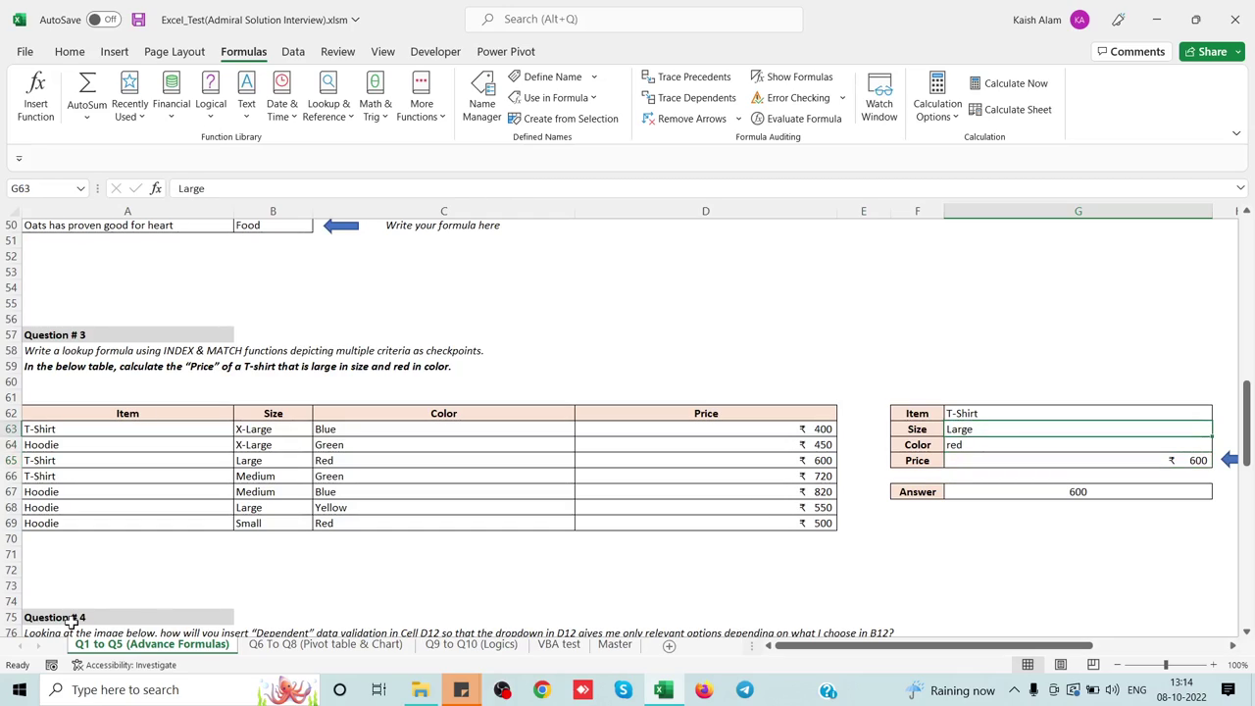
click(132, 503)
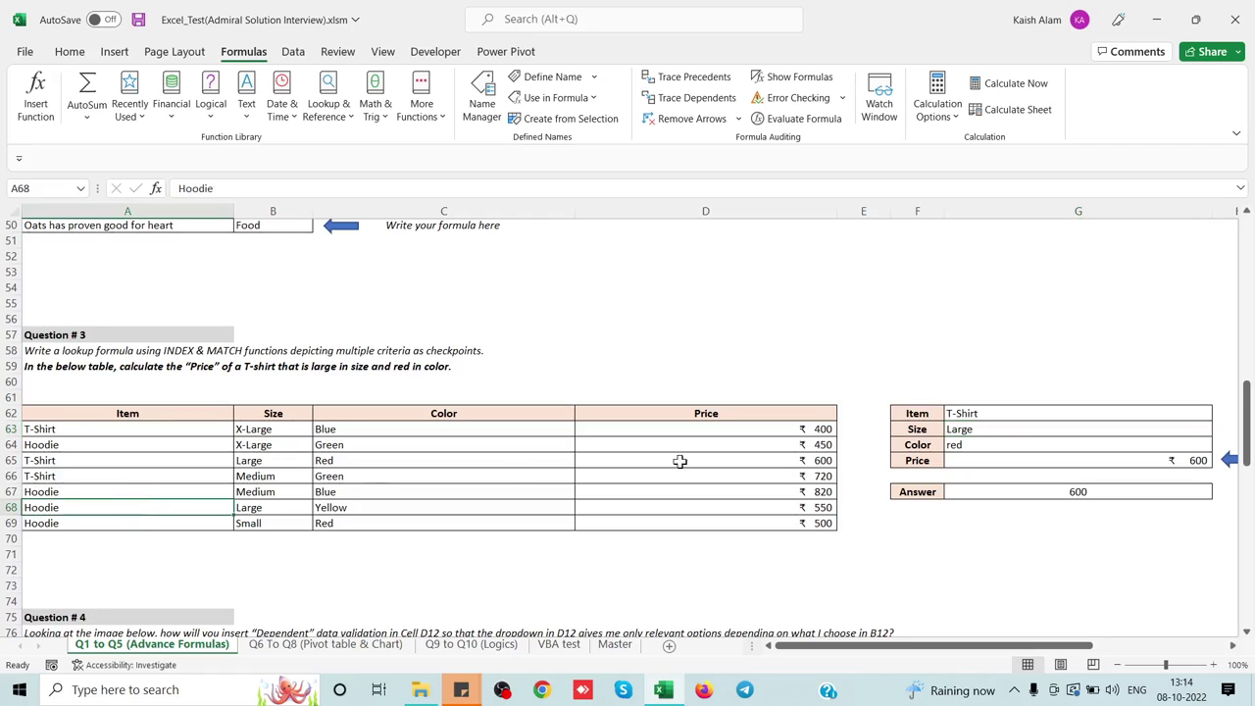
click(222, 460)
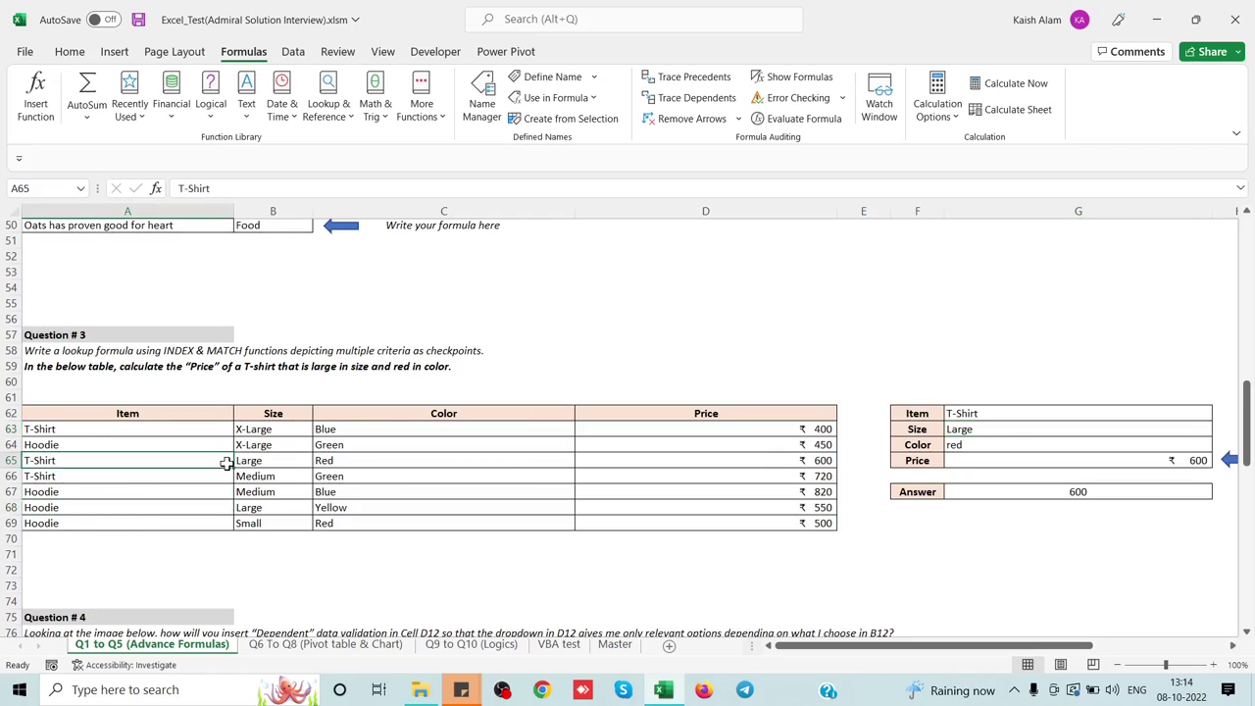
click(994, 428)
text(medium)
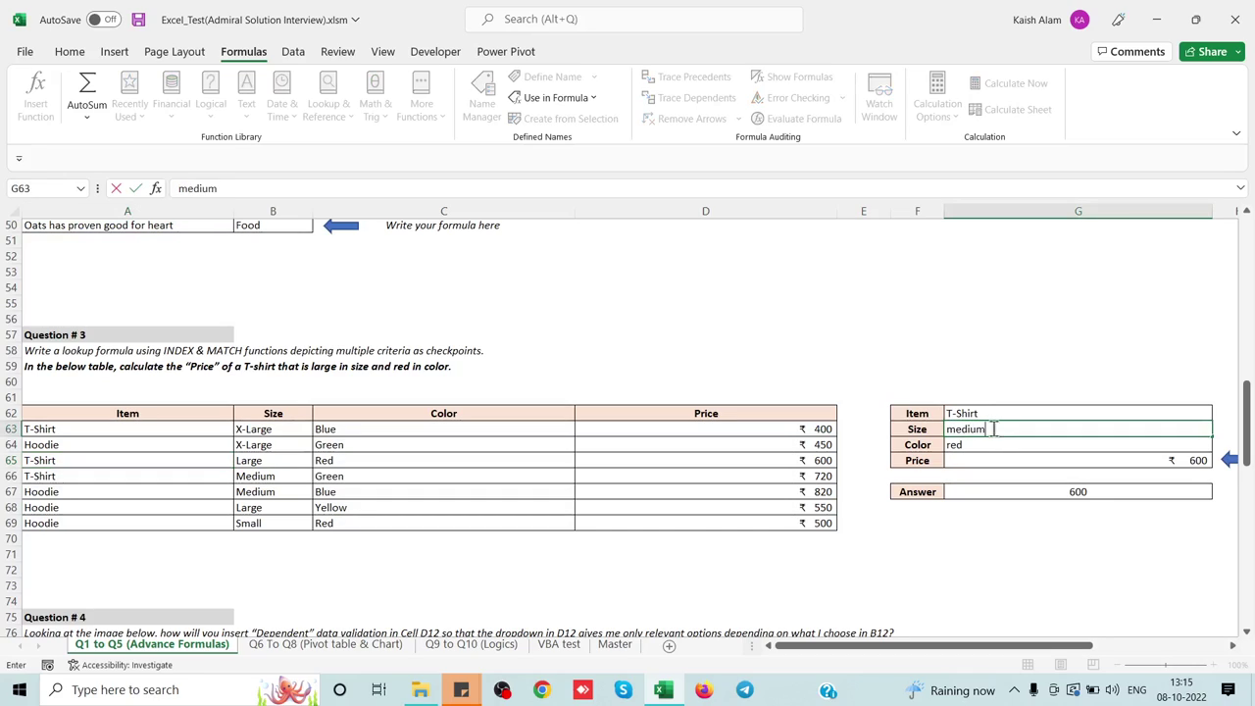
key(Return)
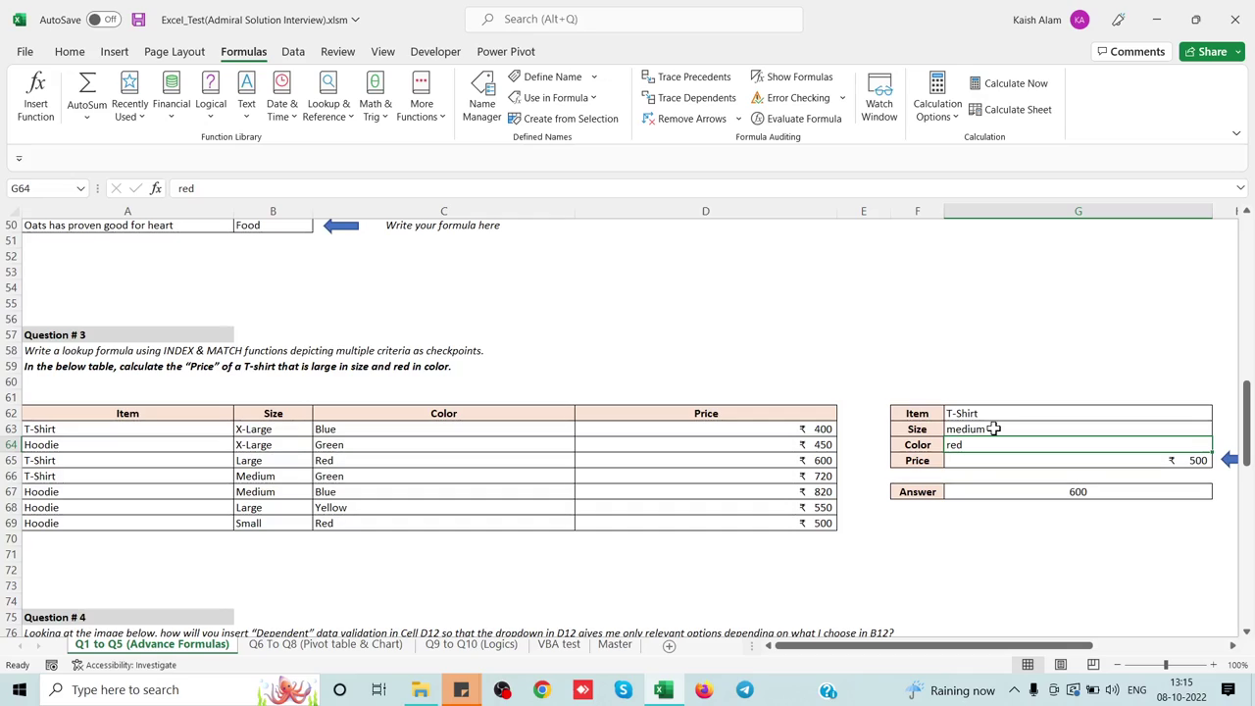
click(994, 428)
text(large)
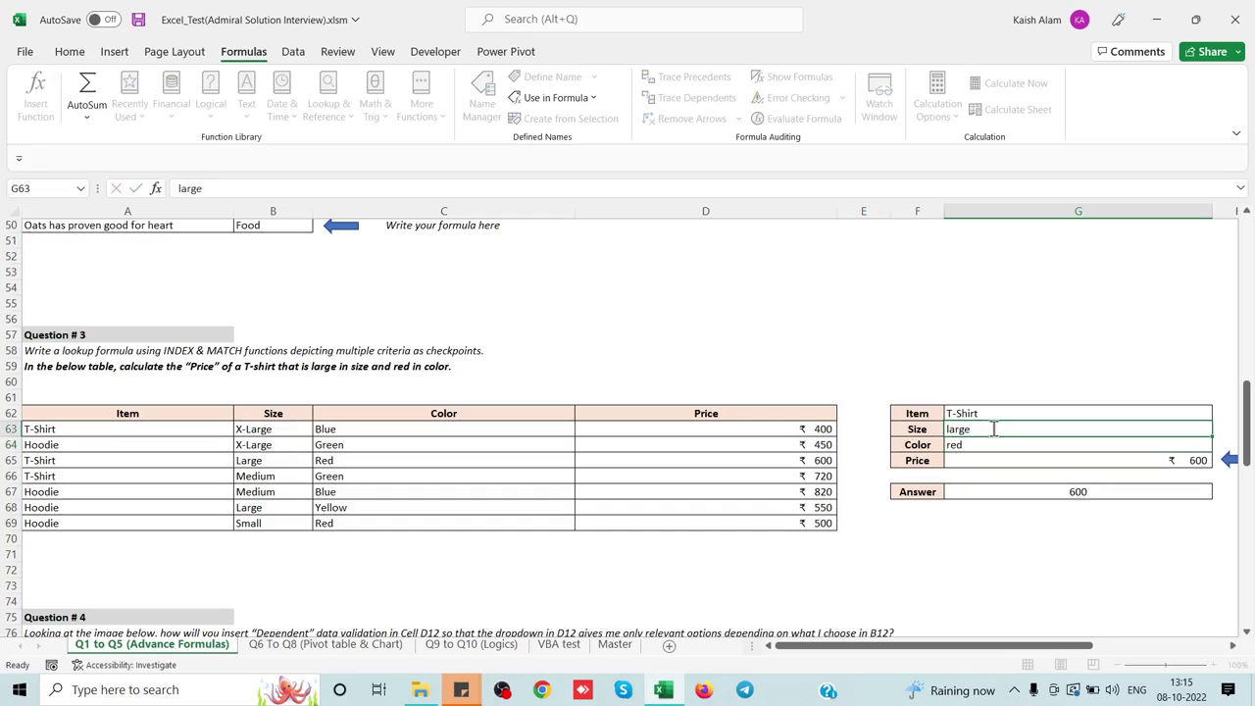
key(Return)
key(Down)
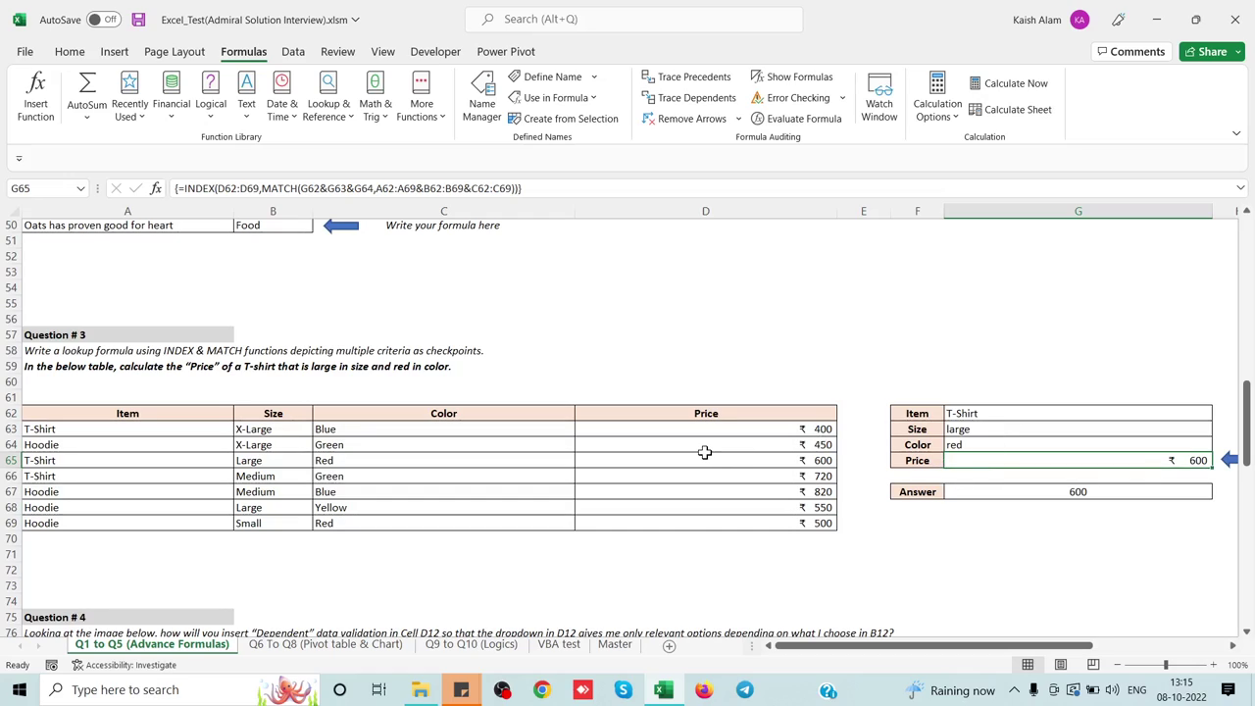
Scroll down to Question #4's Manufacturer and Car Model tables.
scroll(703, 452, down, 4)
scroll(544, 458, down, 1)
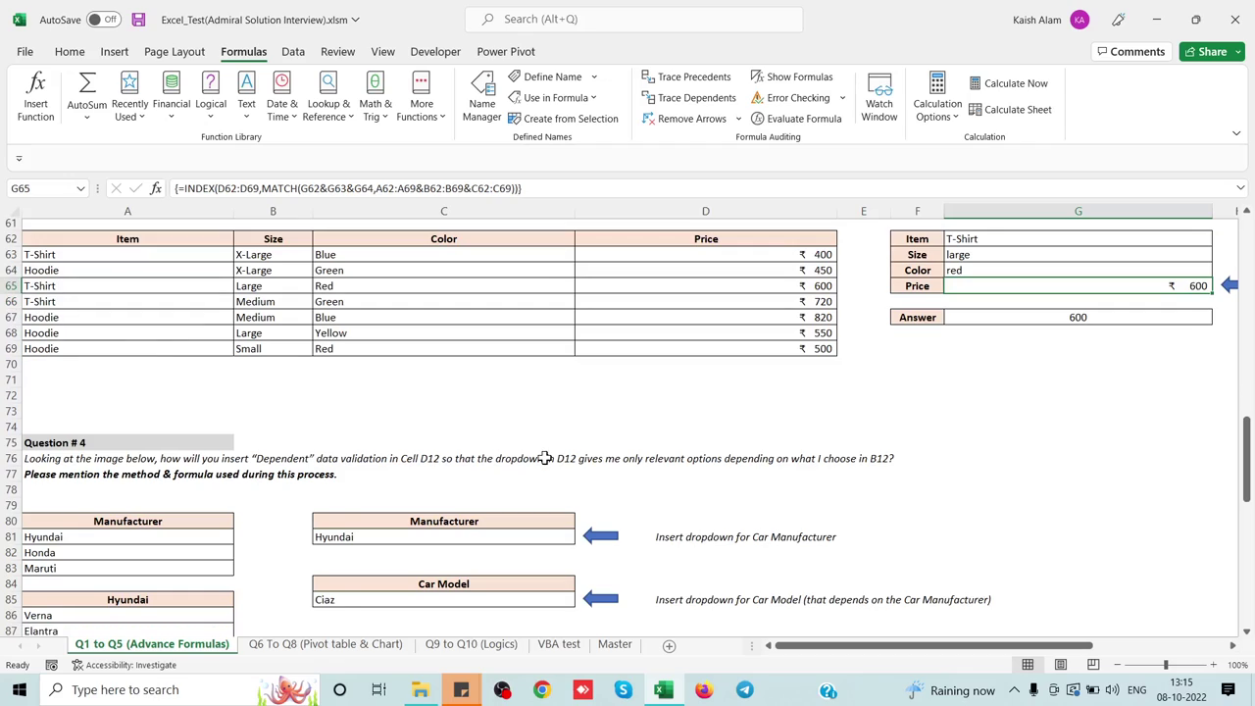
scroll(544, 458, down, 2)
Clear Hyundai from the Manufacturer answer cell C81.
scroll(378, 421, down, 1)
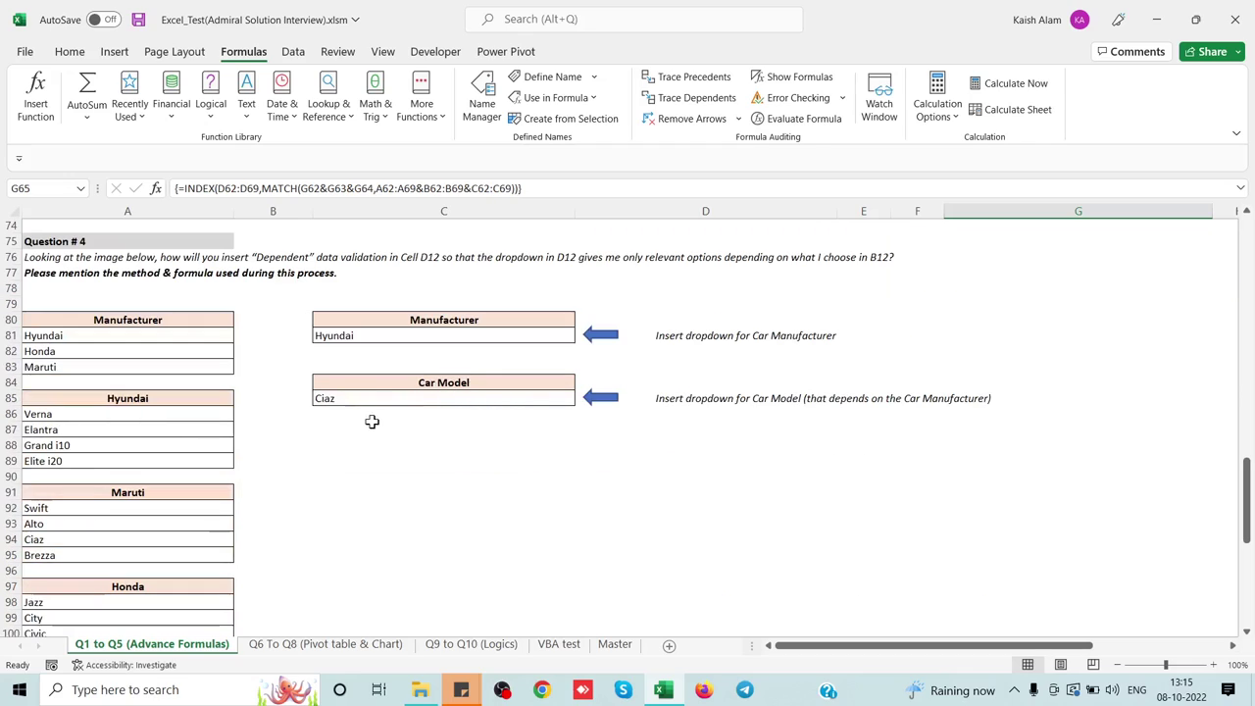
click(418, 335)
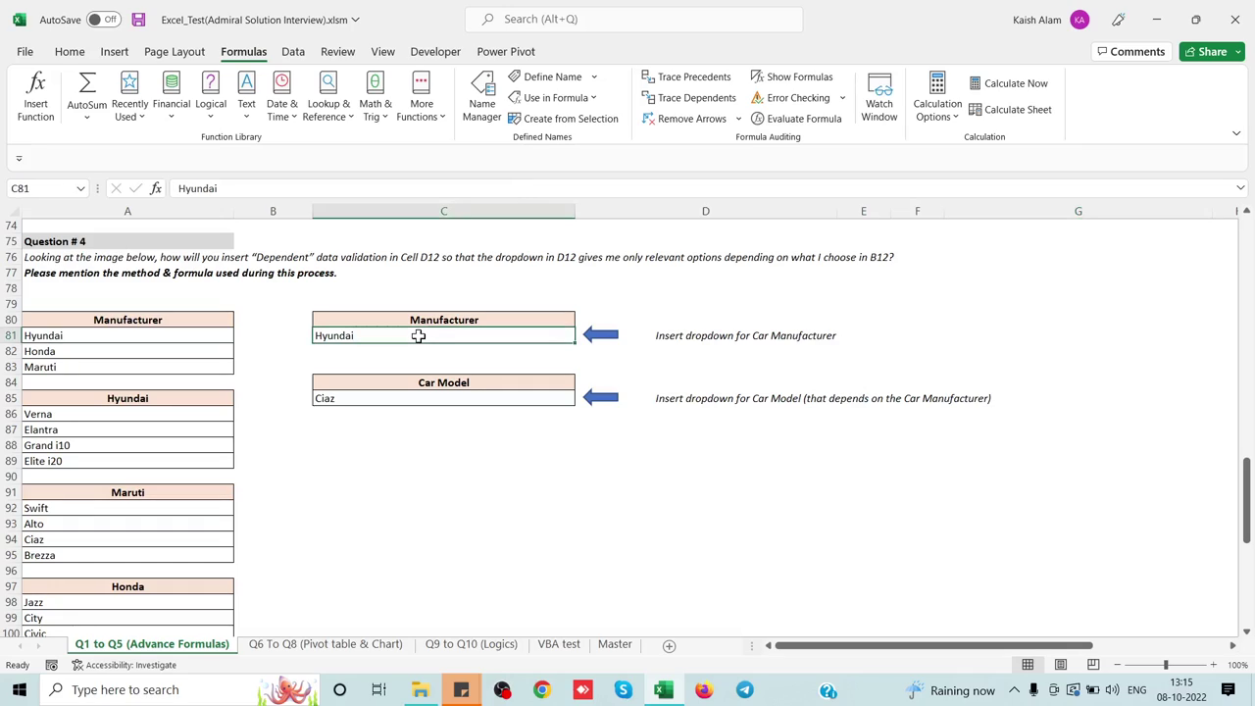
key(Delete)
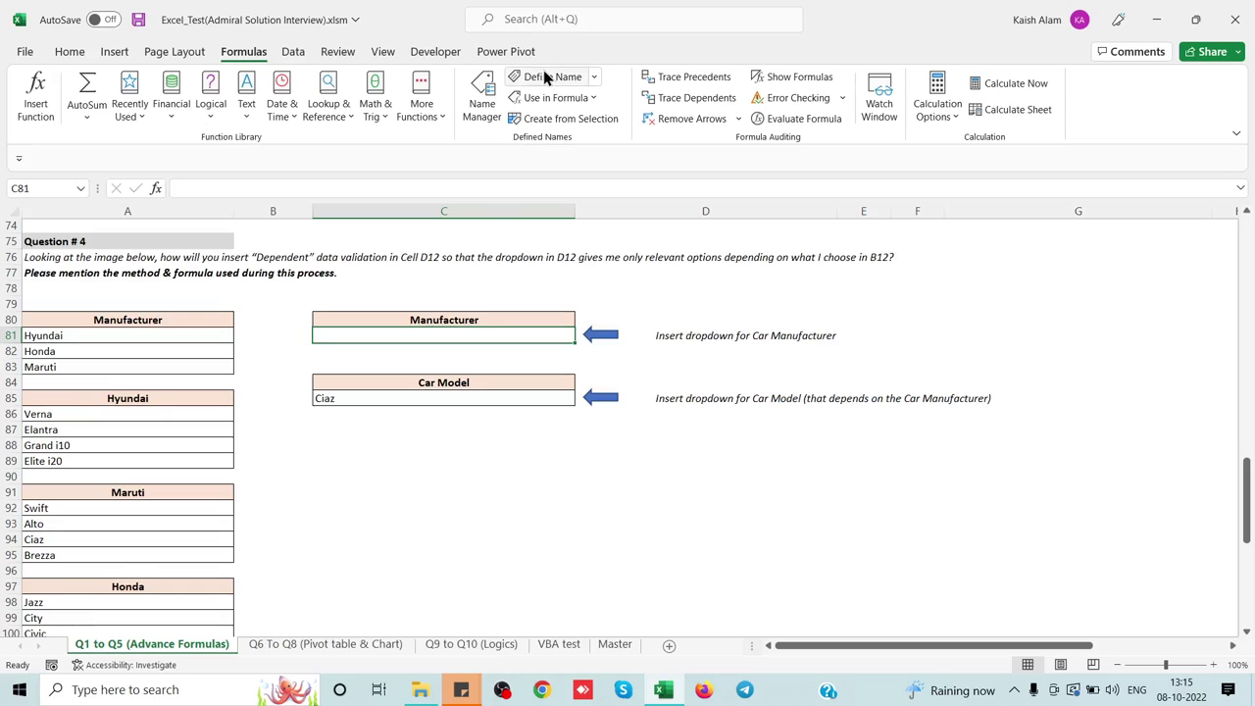
Add List data validation to C81 with source $A$81:$A$83.
click(293, 53)
click(871, 119)
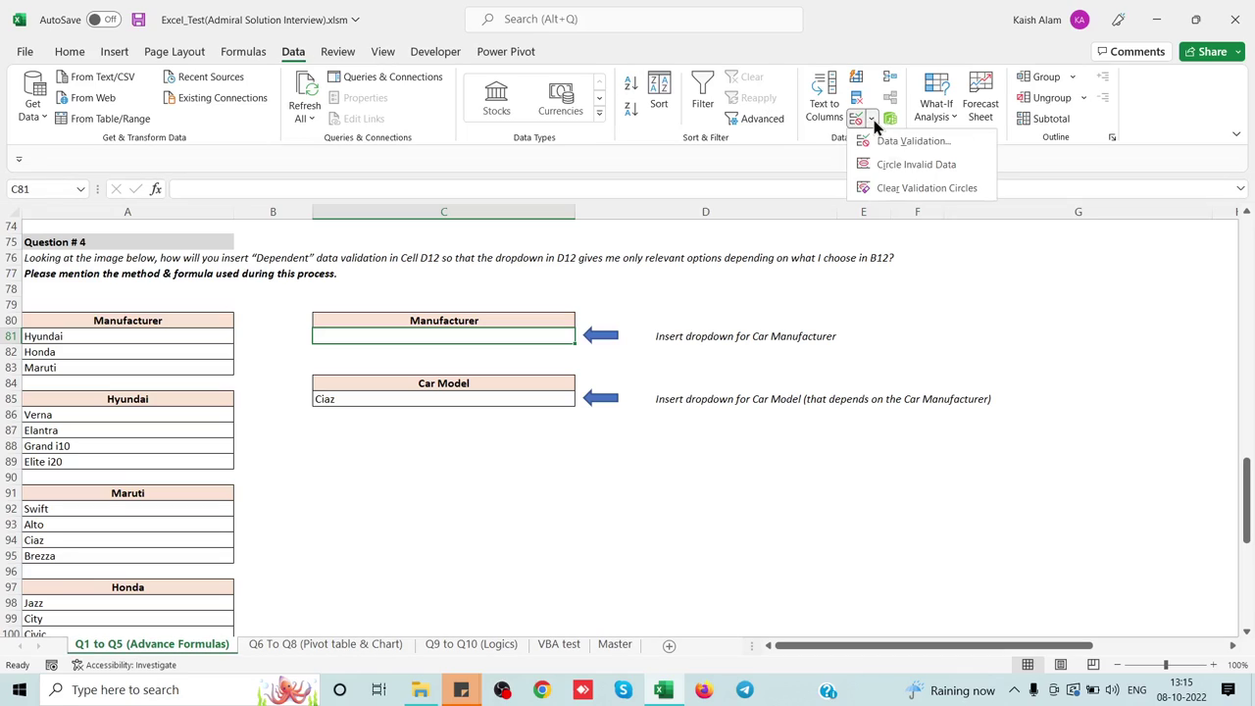
click(882, 135)
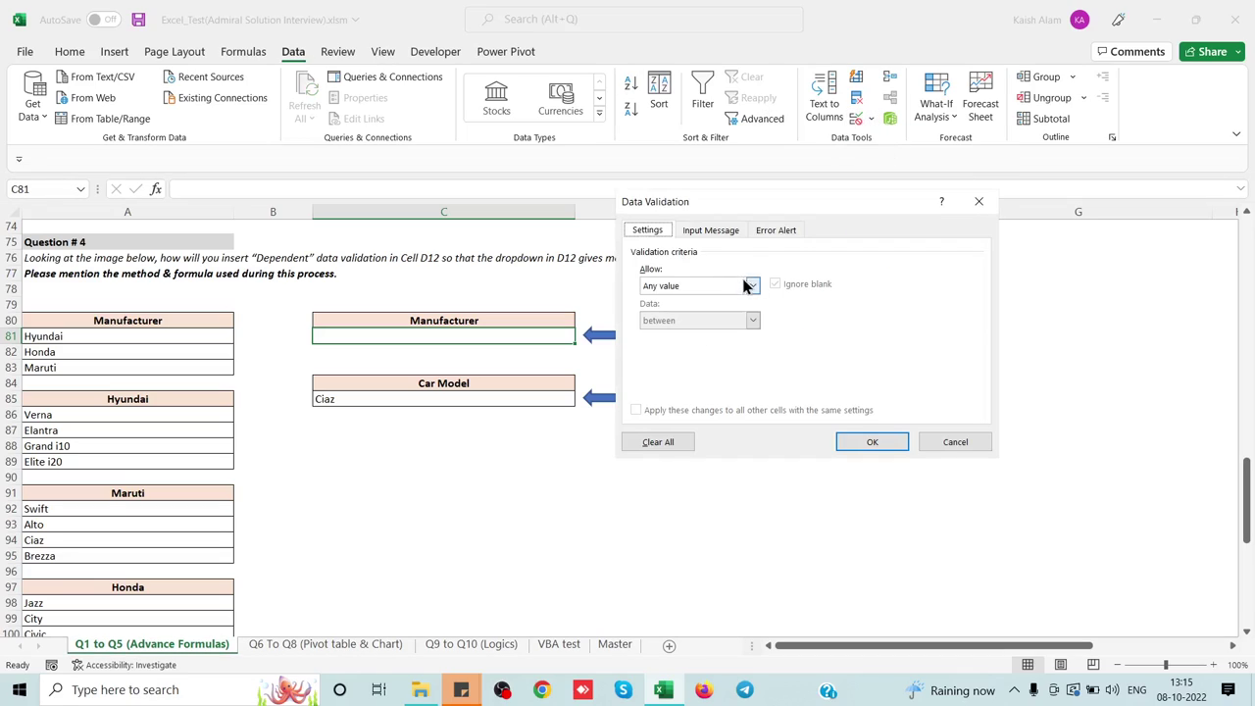
click(751, 286)
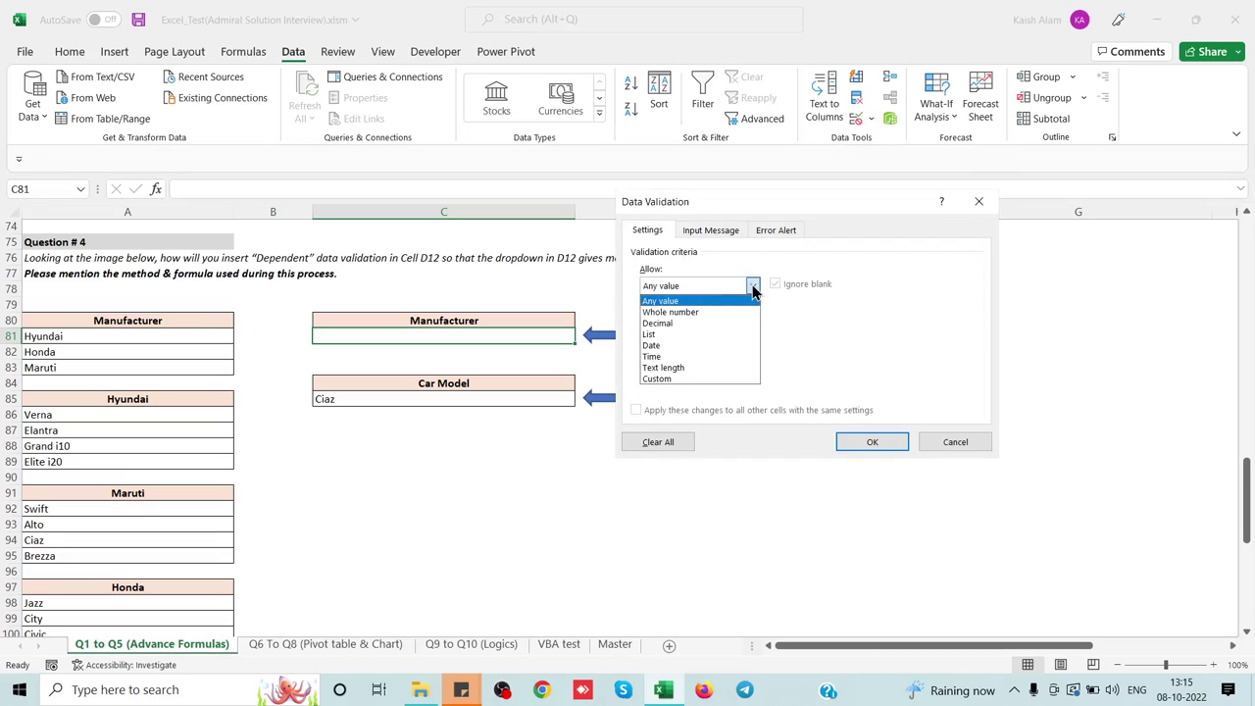
click(688, 334)
click(683, 353)
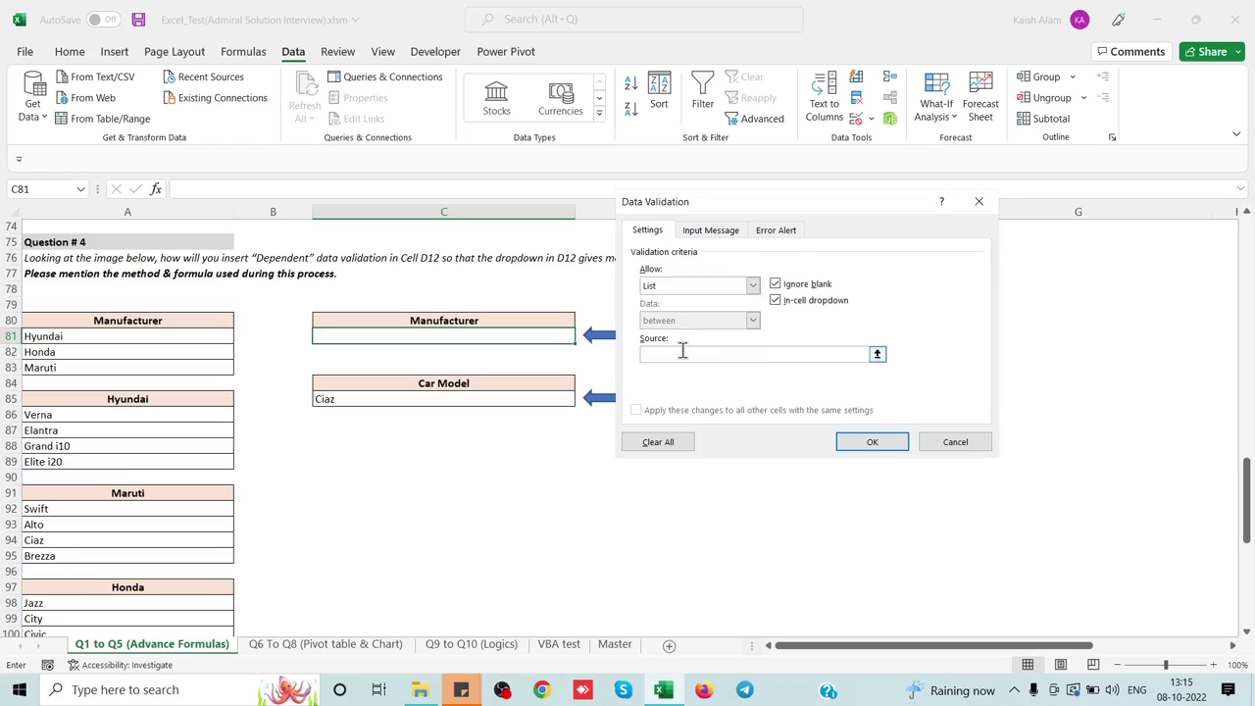
click(176, 333)
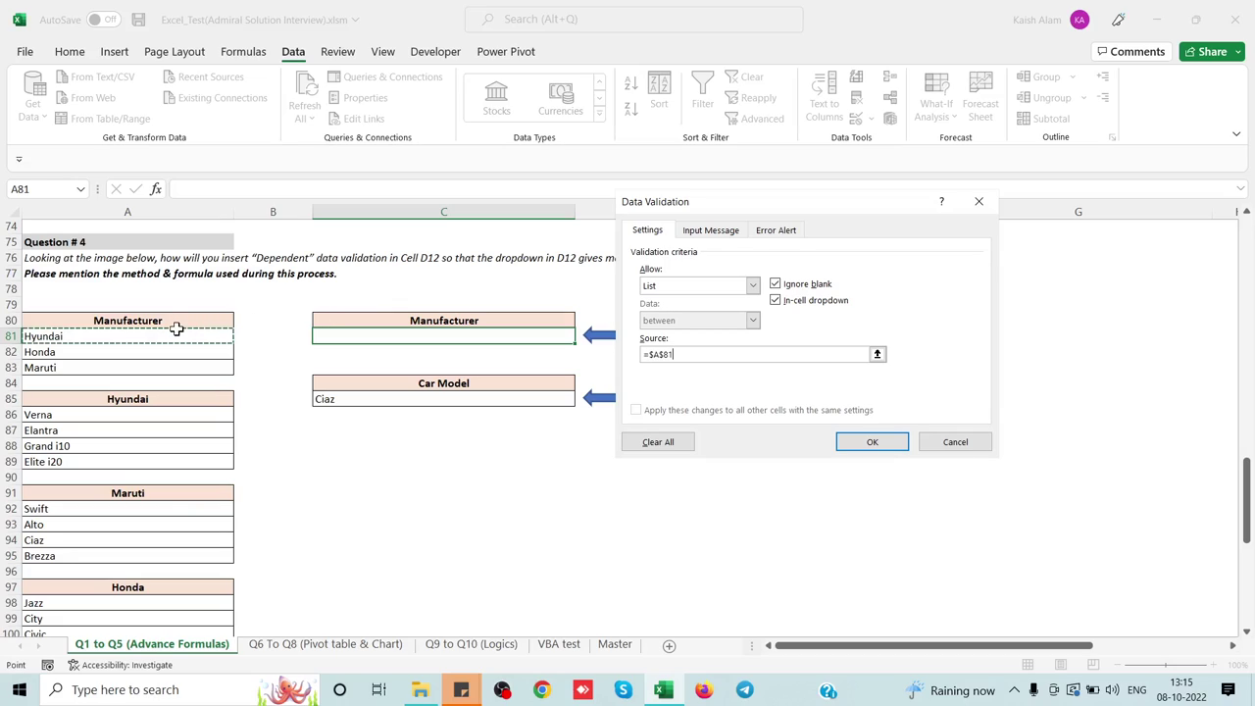
key(shift+Down)
key(shift+Down)
key(Return)
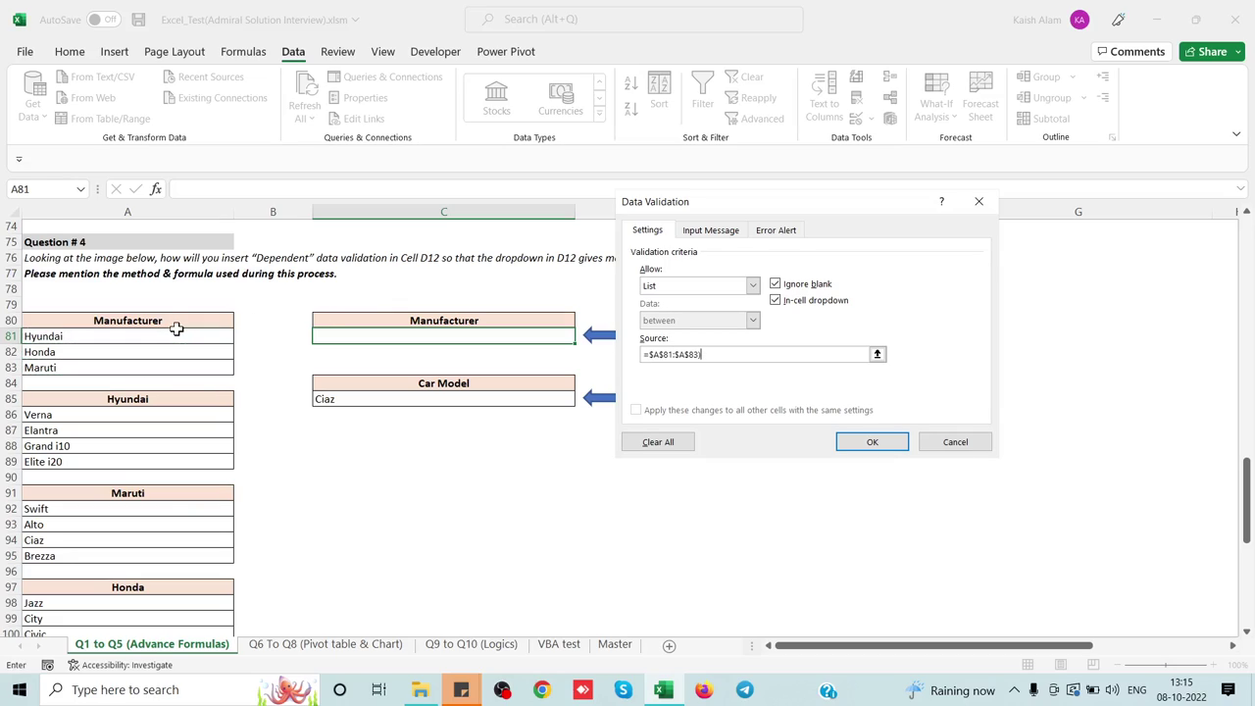
key(Return)
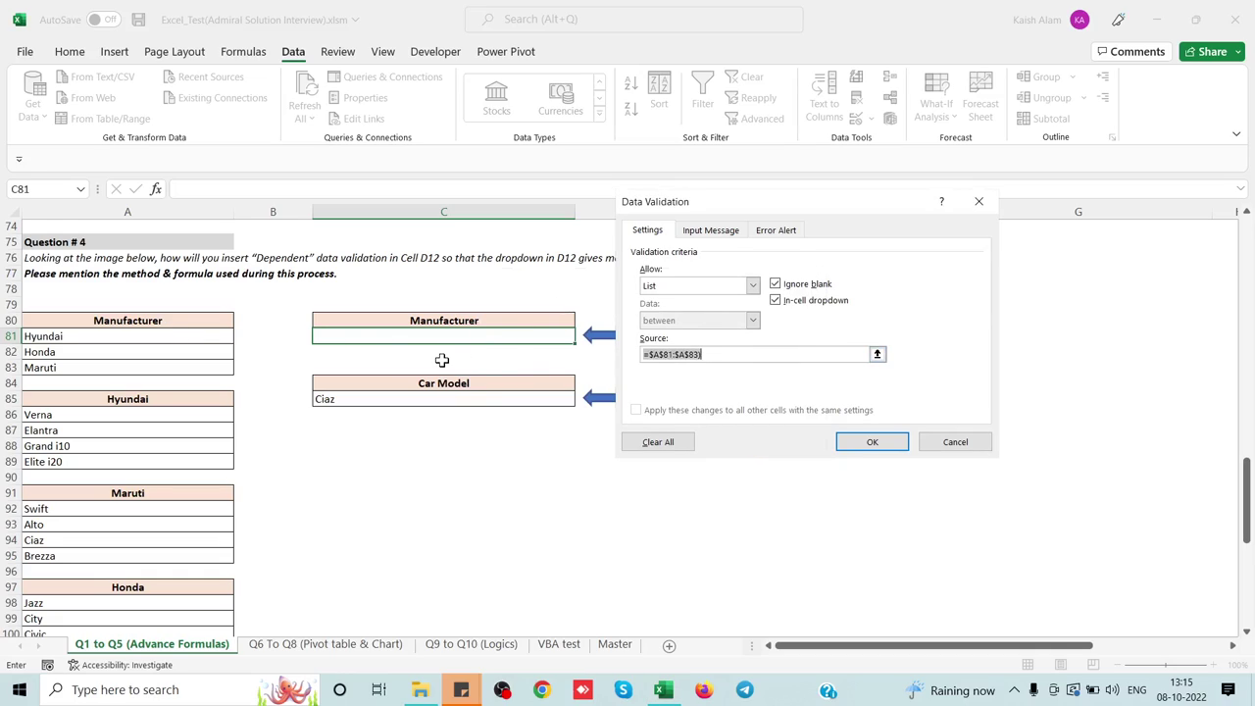
click(135, 339)
key(shift+Down)
key(shift+Down)
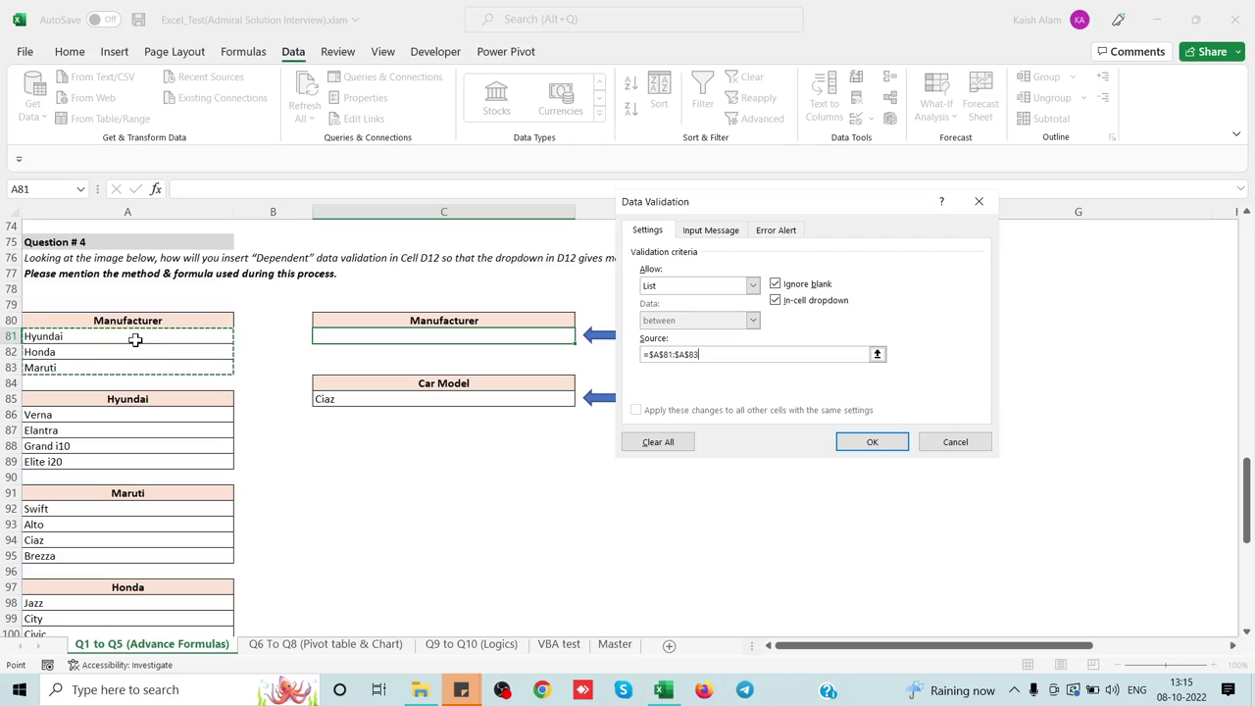
key(Return)
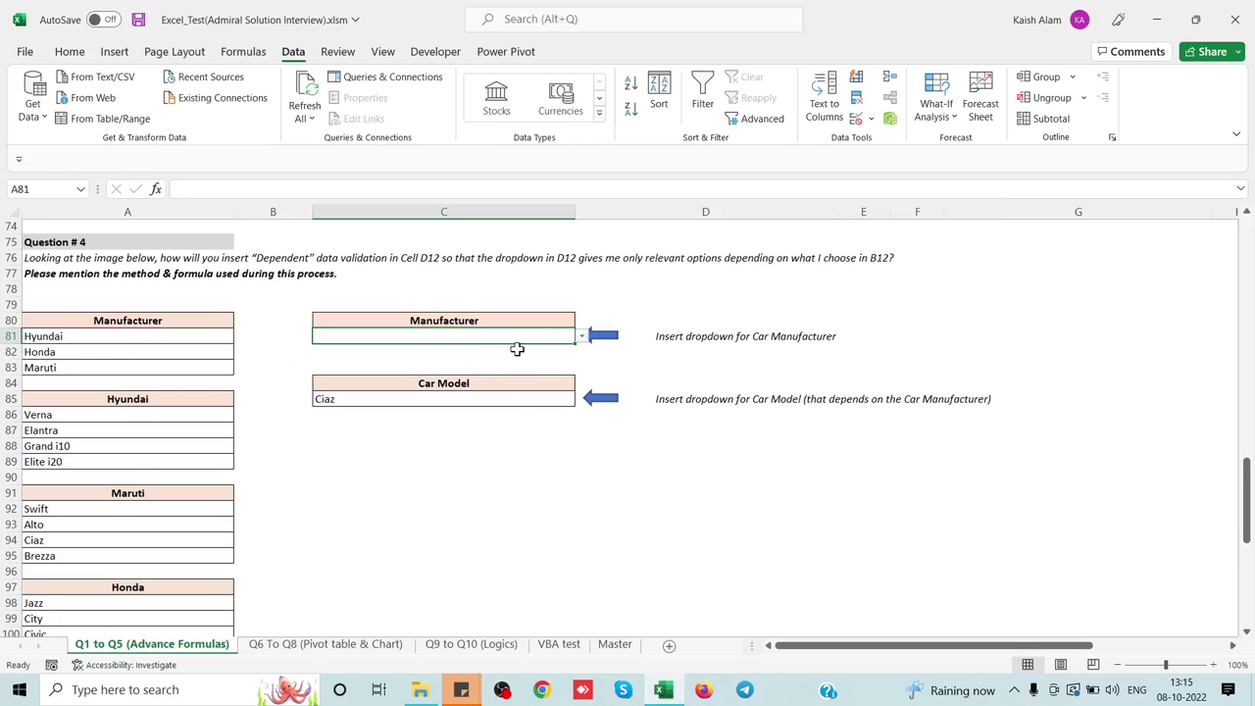
Pick Honda from C81's dropdown, then select the Hyundai models in A86:A89.
click(585, 338)
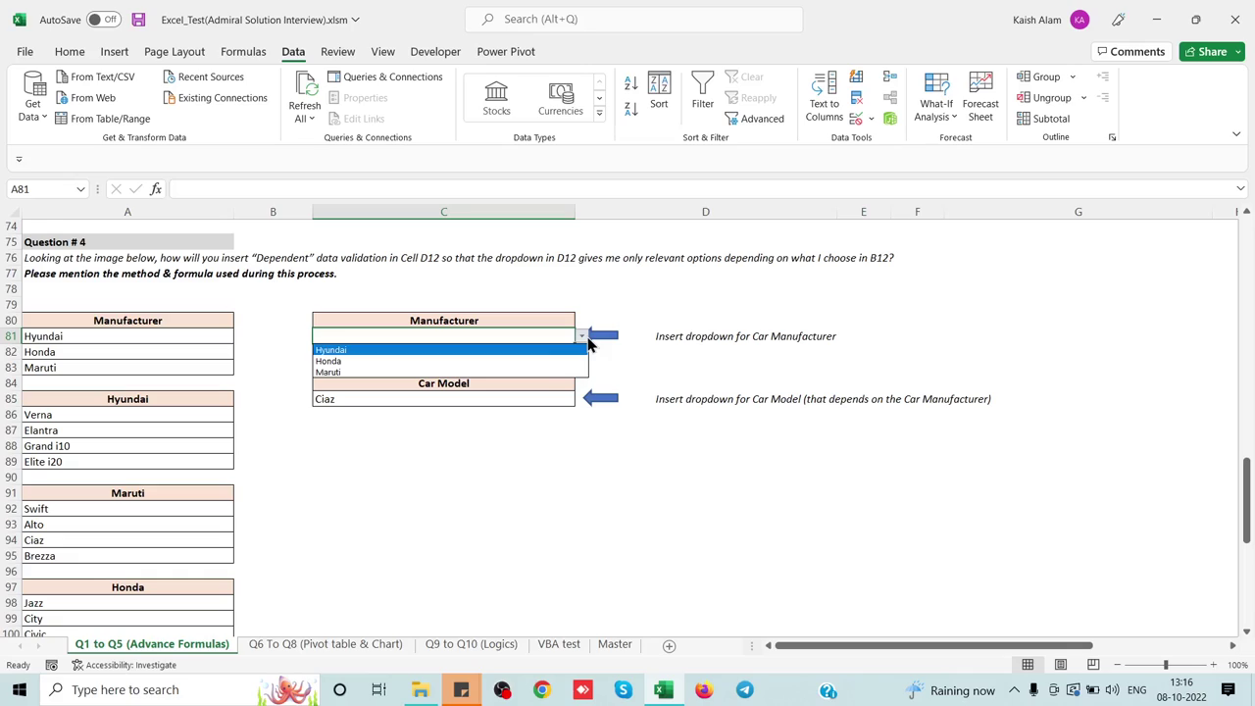
click(534, 361)
click(530, 401)
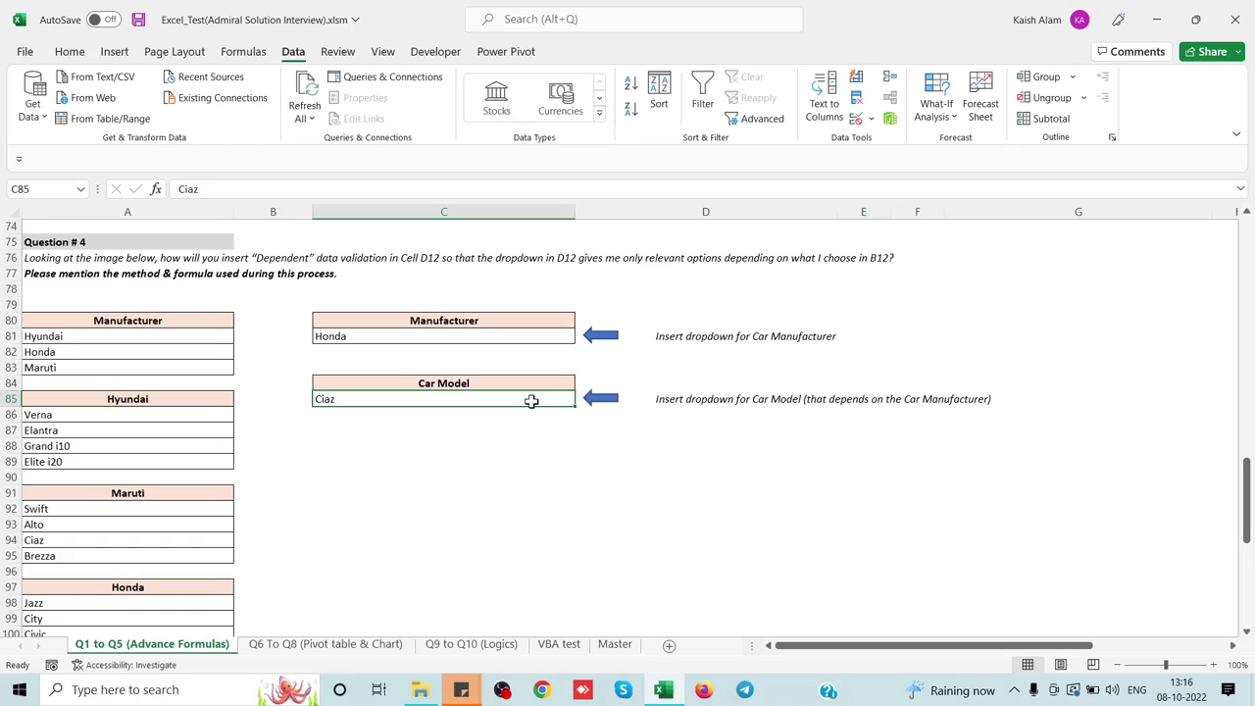
click(59, 415)
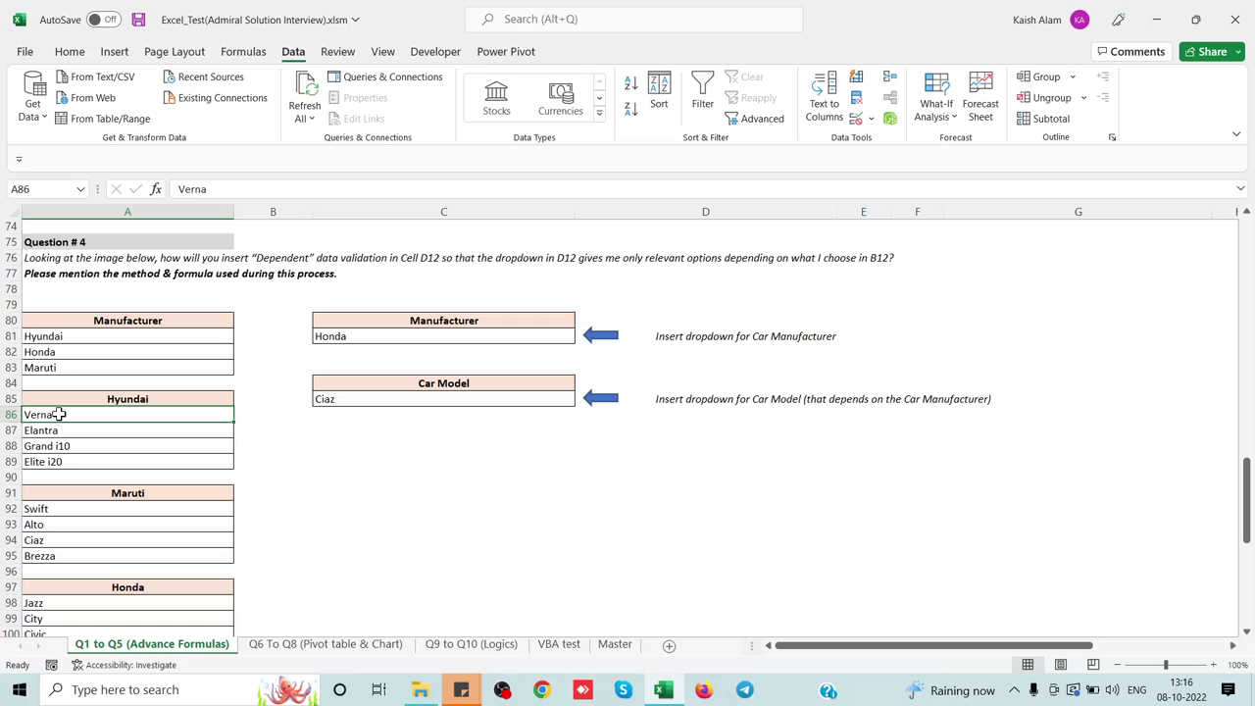
key(ctrl+shift+Down)
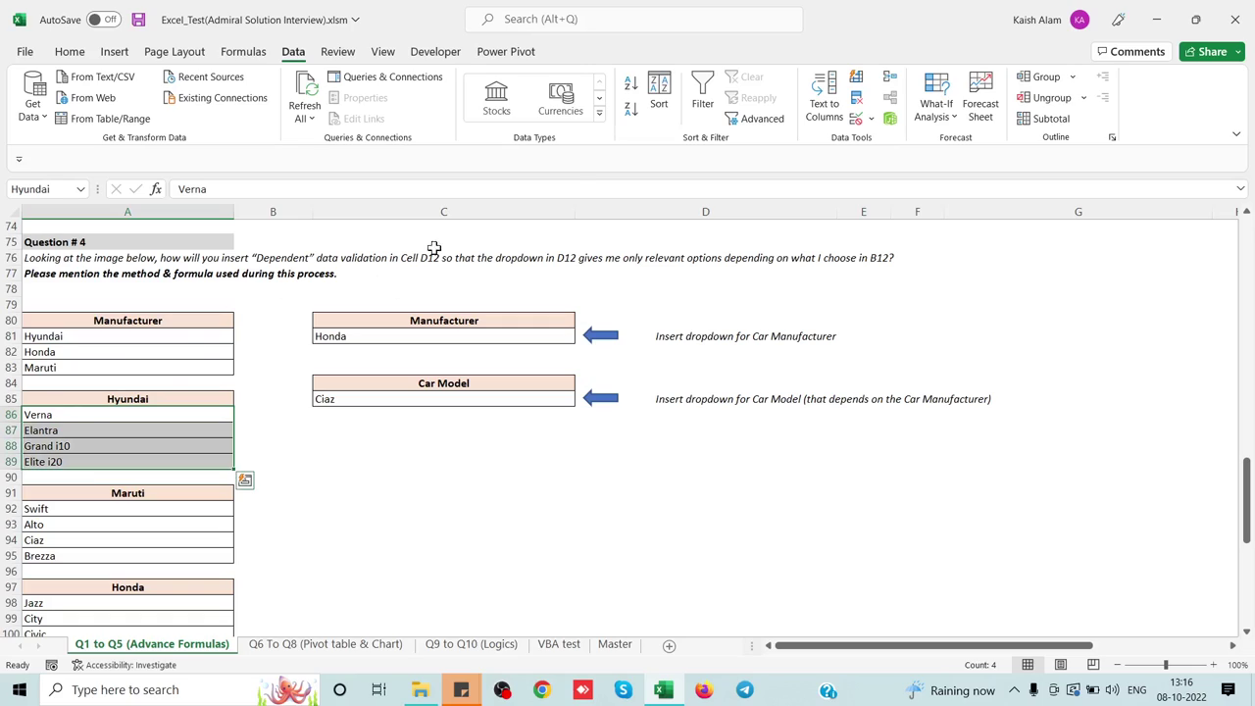
Delete the defined names Honda, Hyundai, Maruti and PivotRng in Name Manager.
click(245, 53)
click(482, 98)
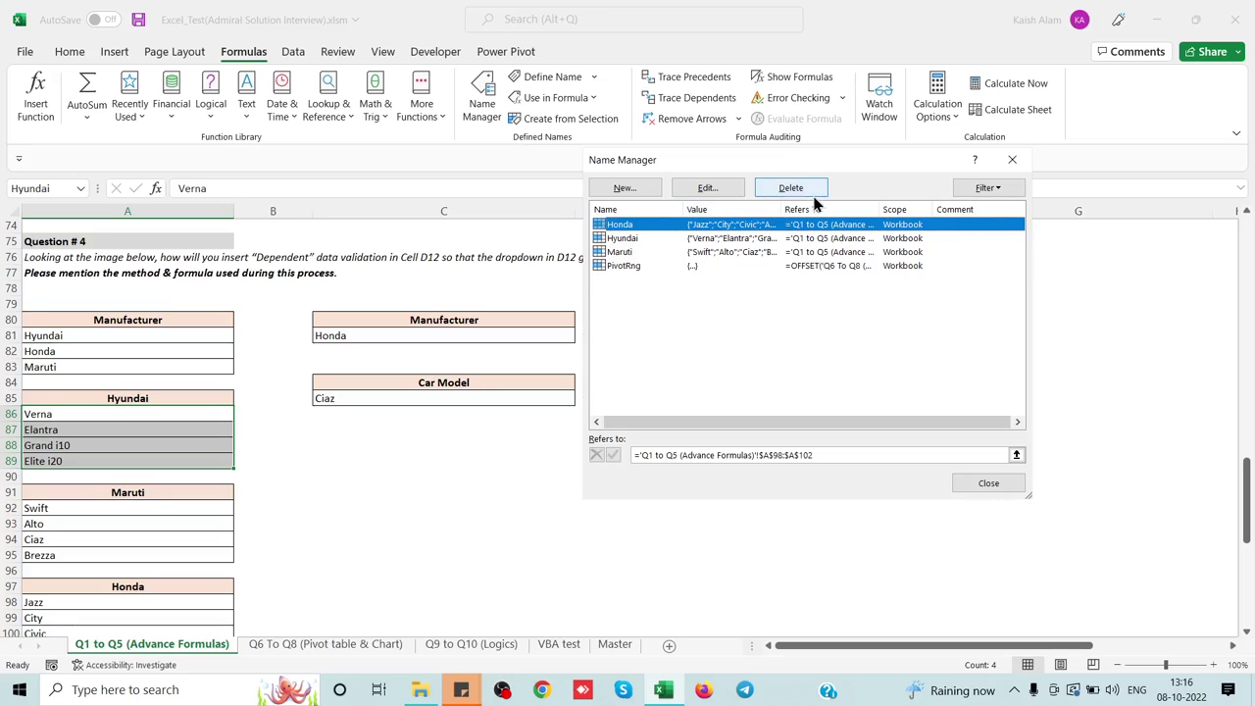
click(814, 192)
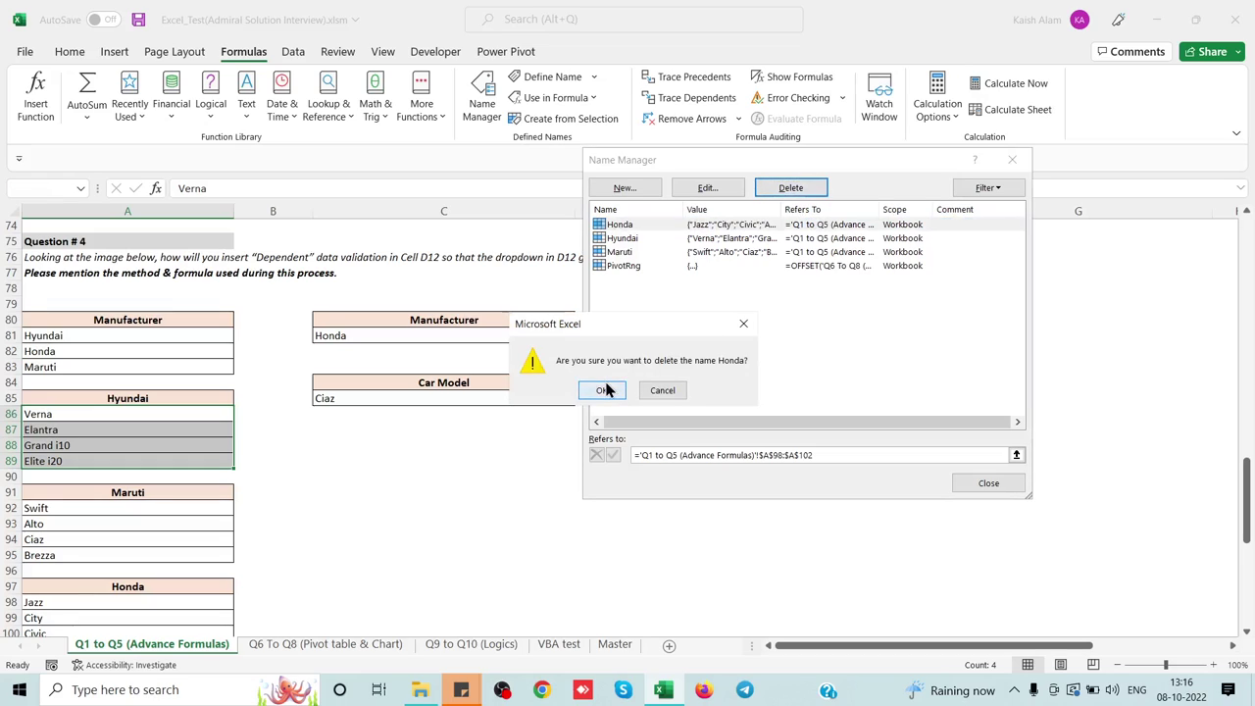
click(606, 389)
click(787, 225)
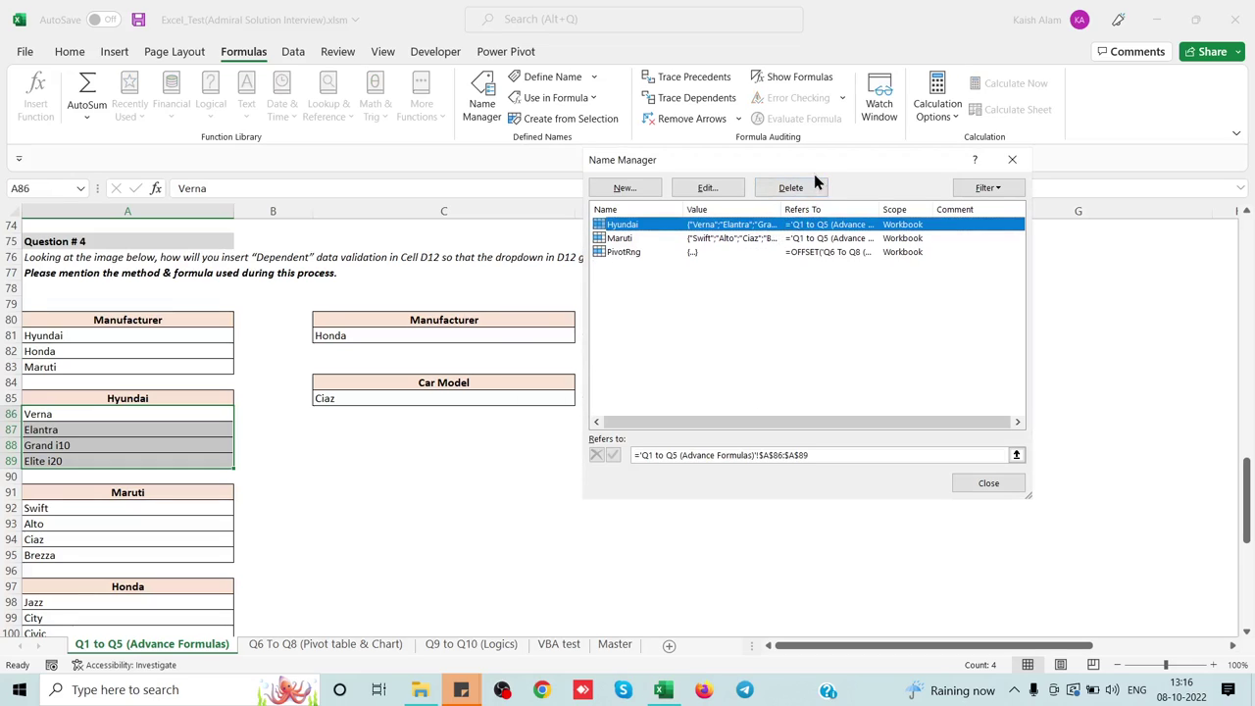
click(812, 187)
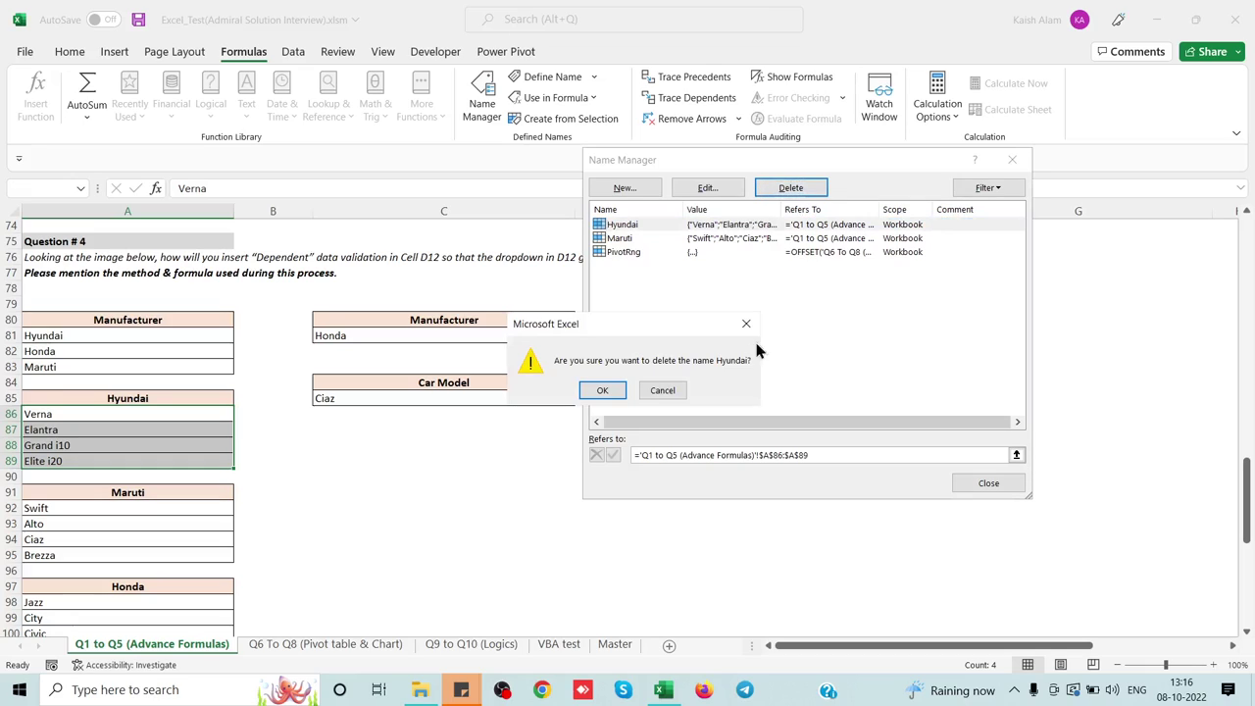
click(602, 391)
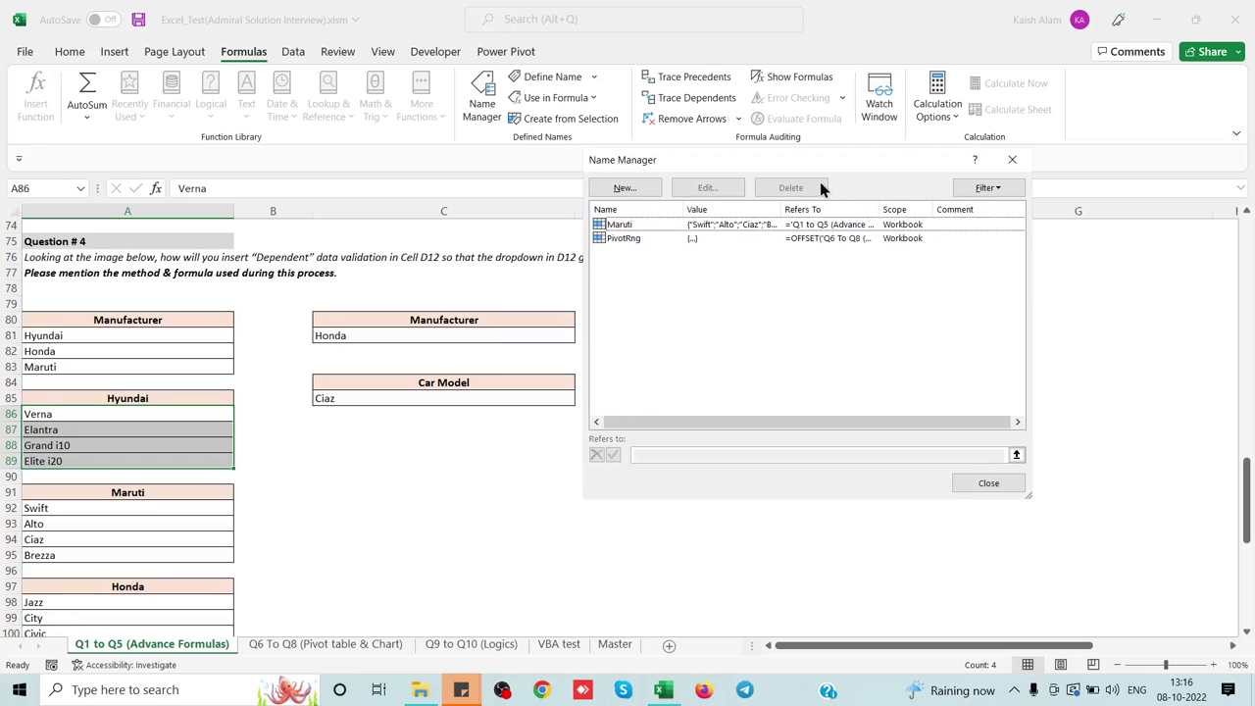
click(761, 227)
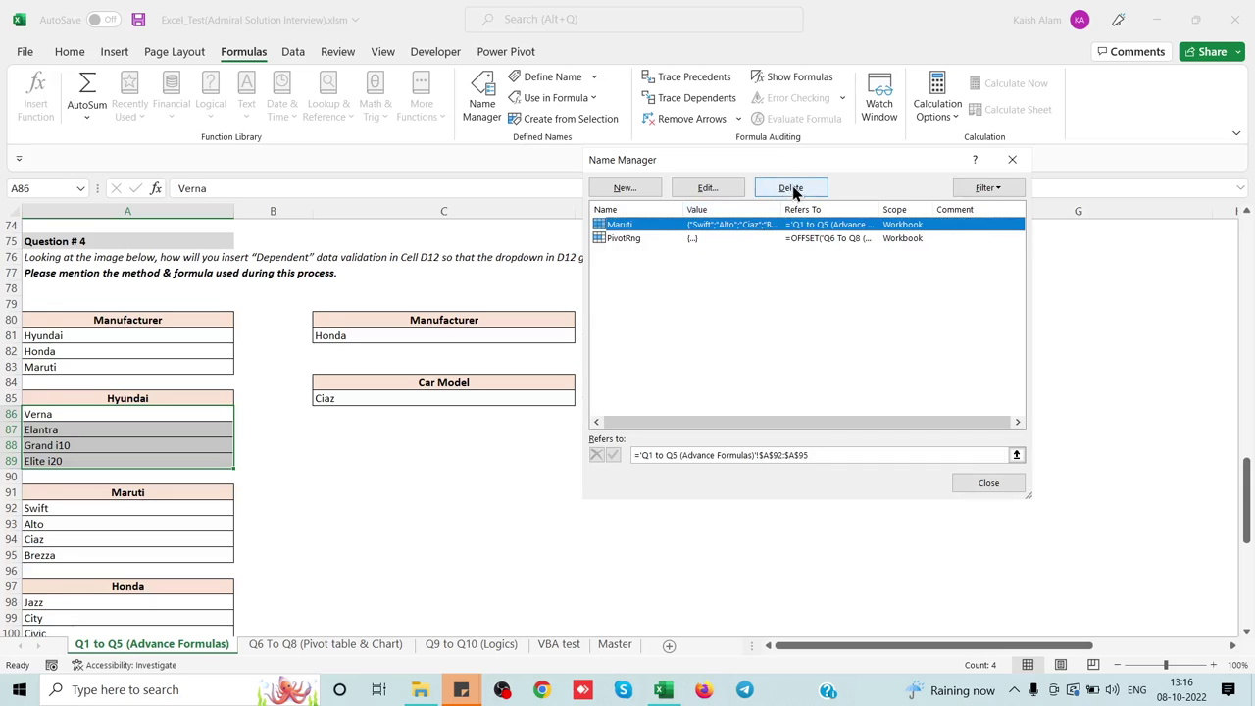
click(791, 188)
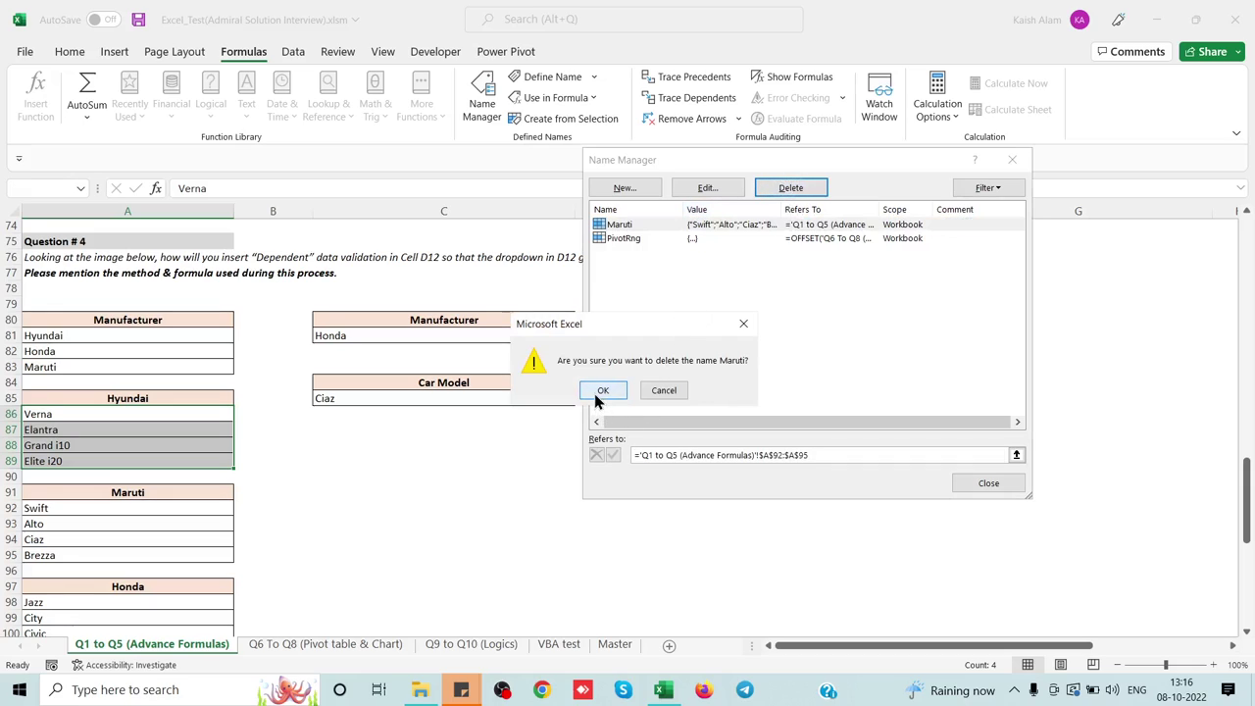
click(600, 394)
click(781, 224)
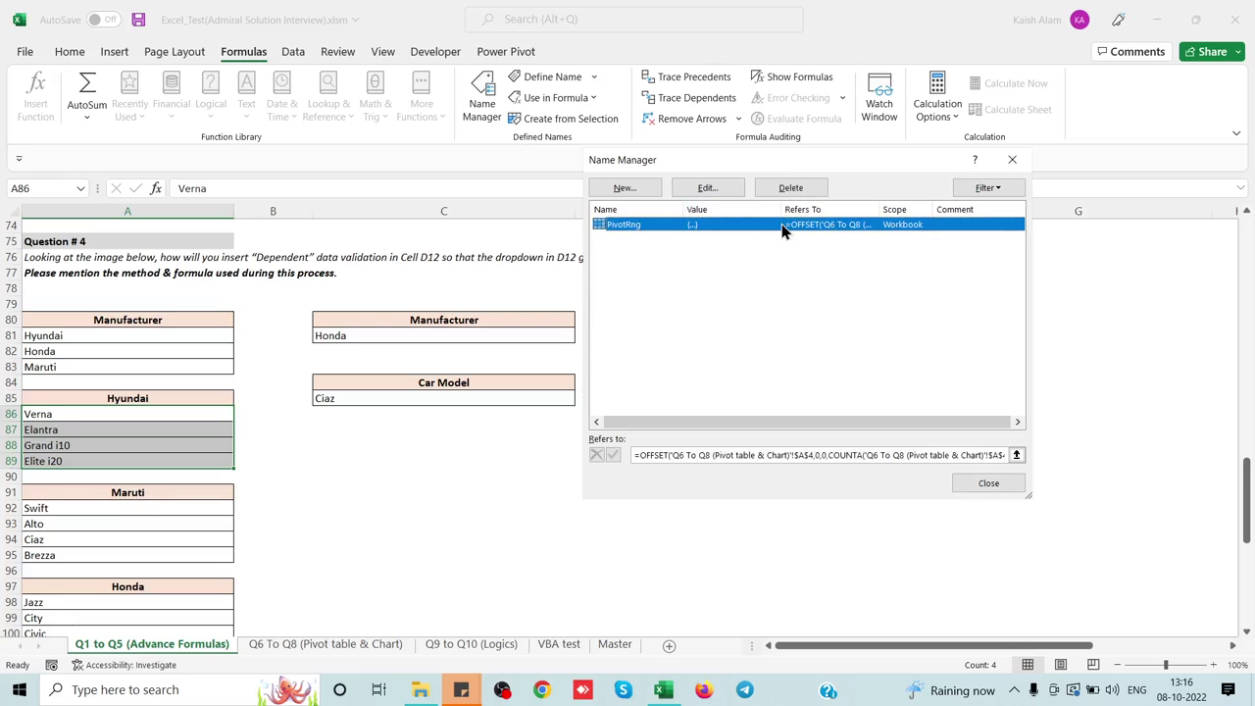
click(800, 189)
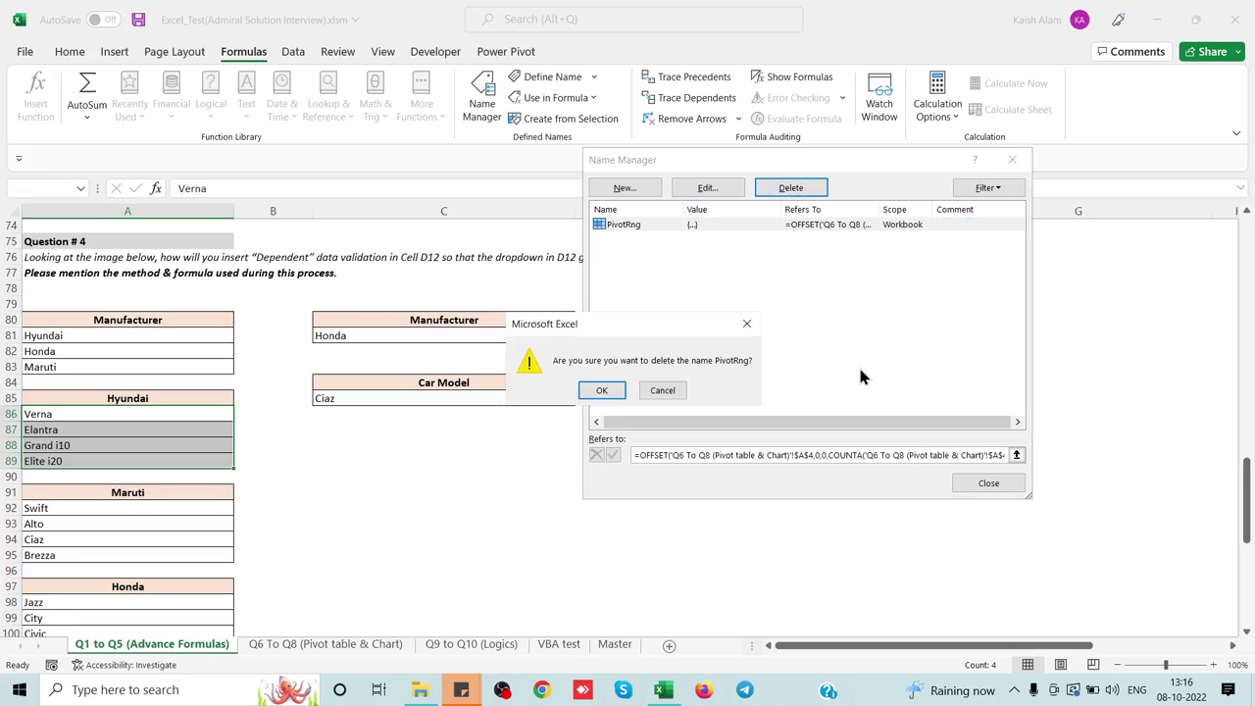
click(602, 390)
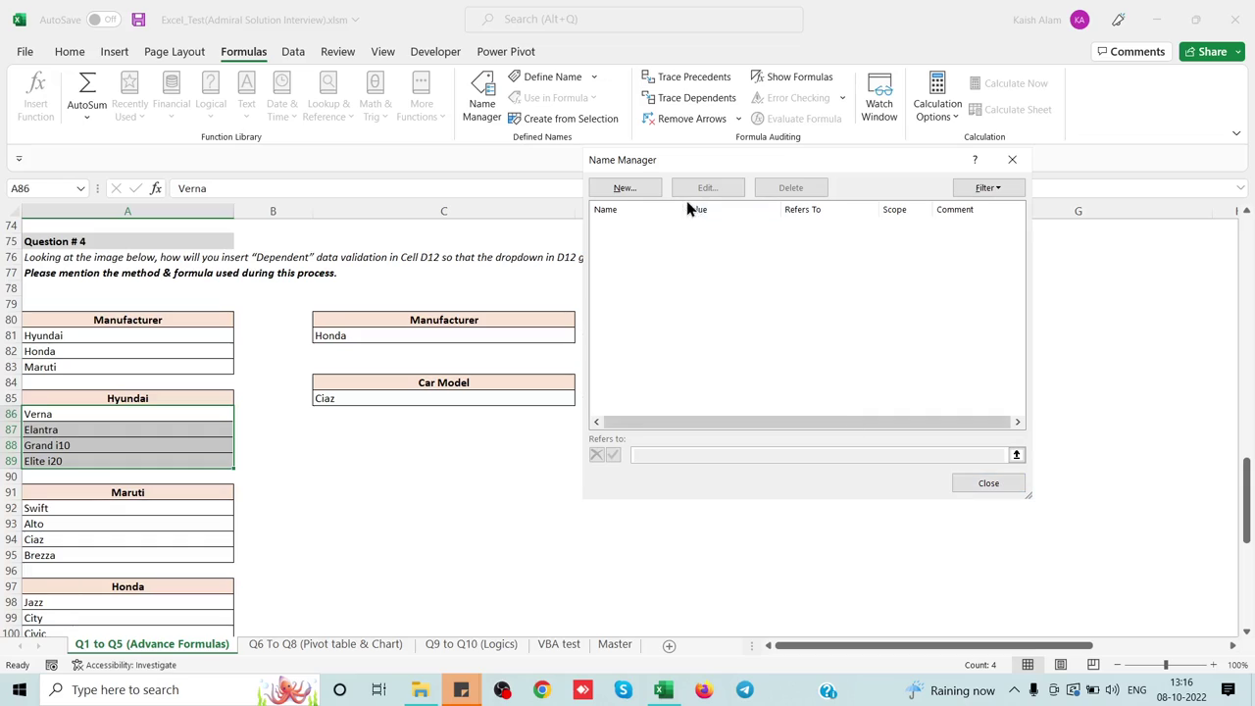
Create the name Hyundai referring to A86:A89 (Verna through Elite i20).
click(644, 187)
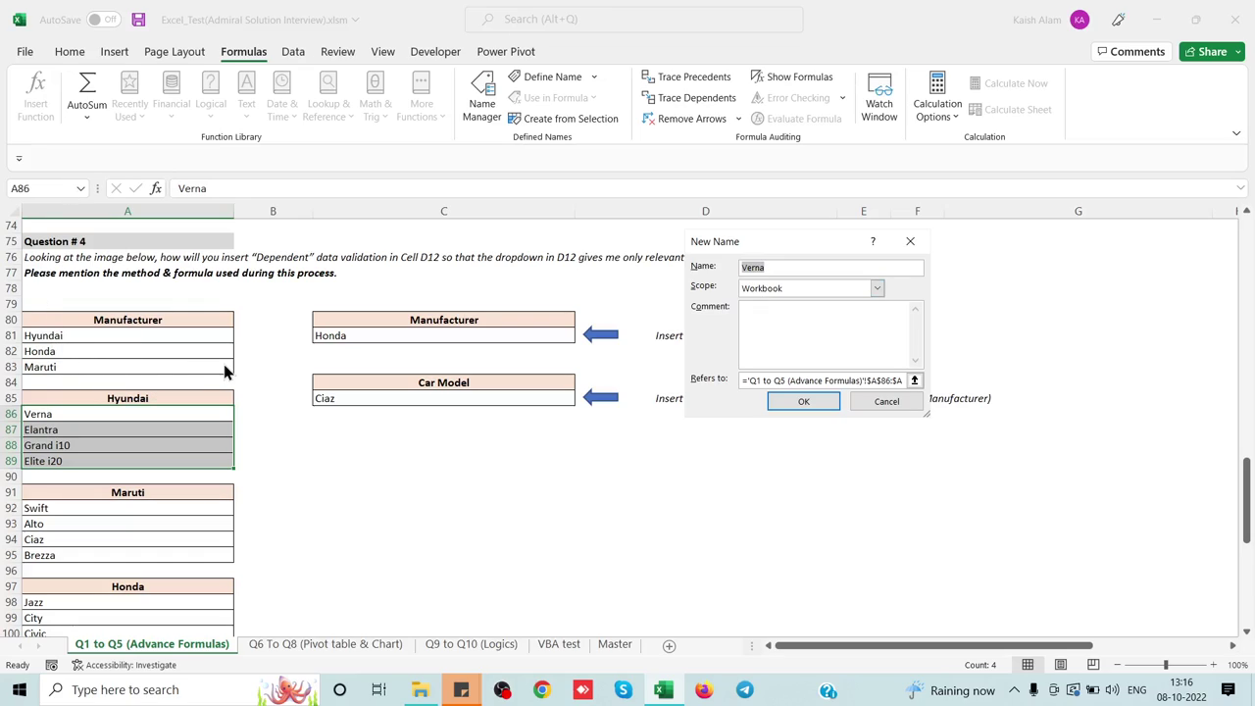
text(Hyundai)
click(781, 383)
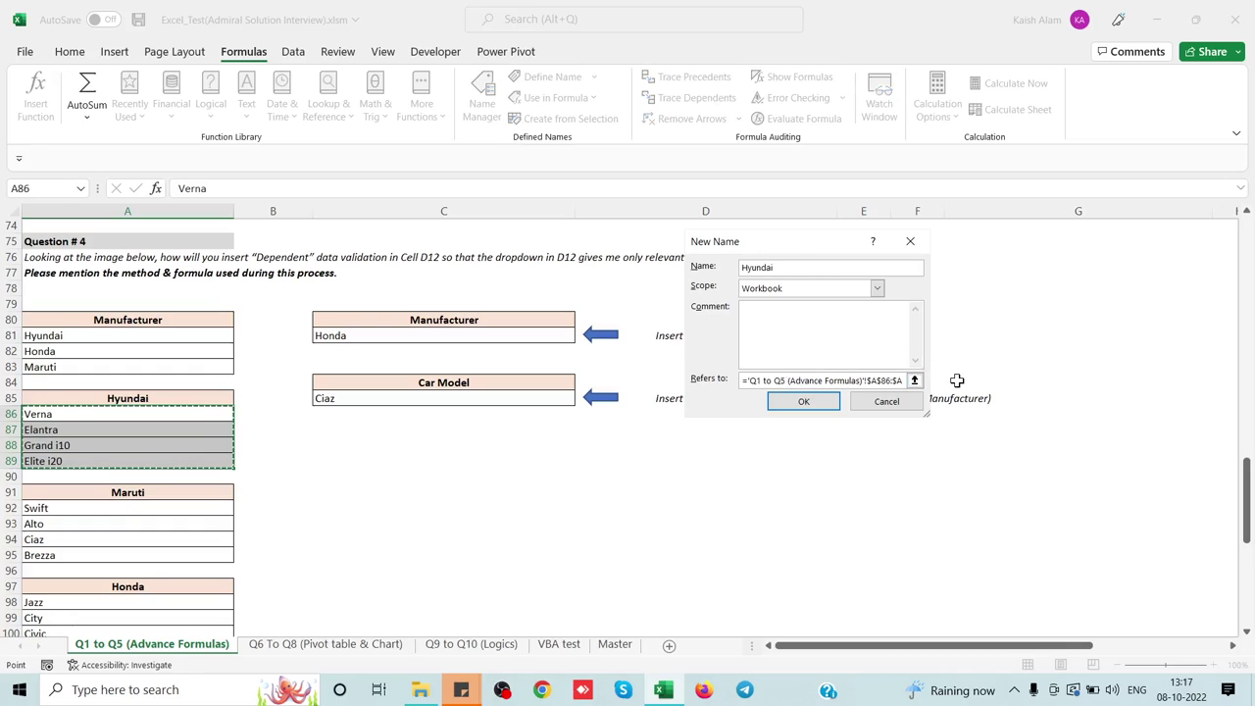
key(BackSpace)
key(BackSpace)
key(BackSpace)
key(BackSpace)
key(BackSpace)
key(BackSpace)
key(BackSpace)
key(BackSpace)
key(BackSpace)
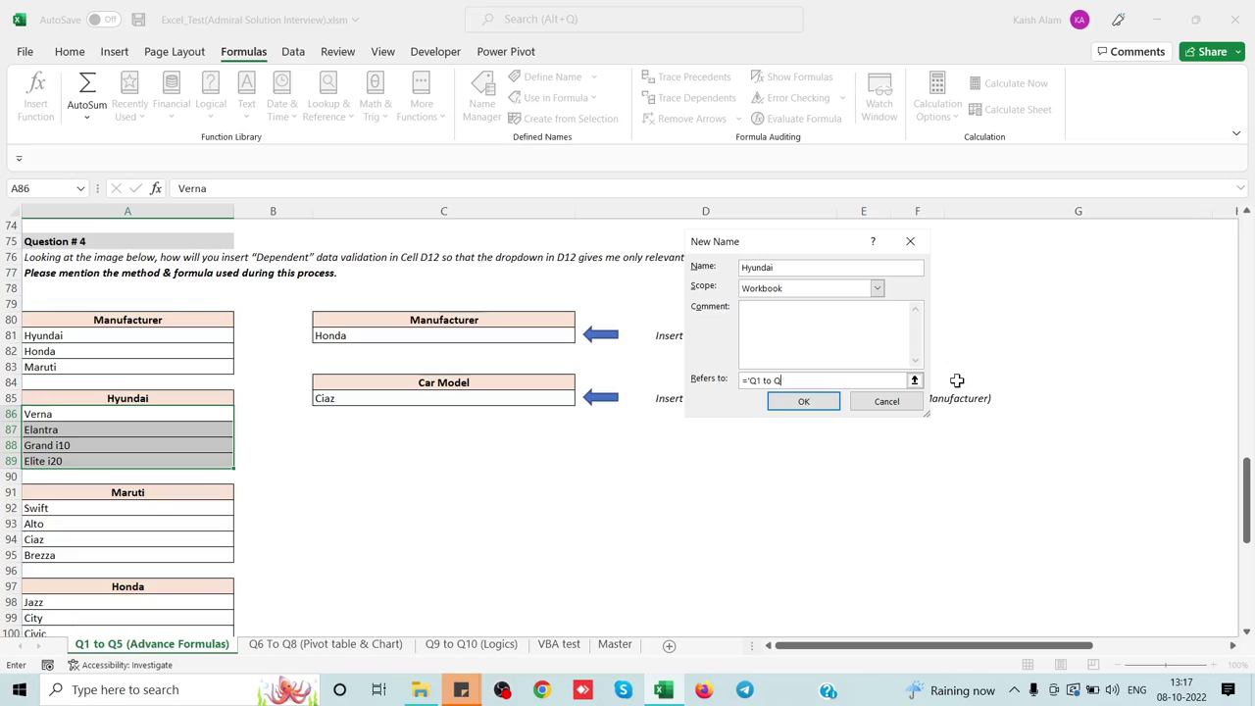
key(BackSpace)
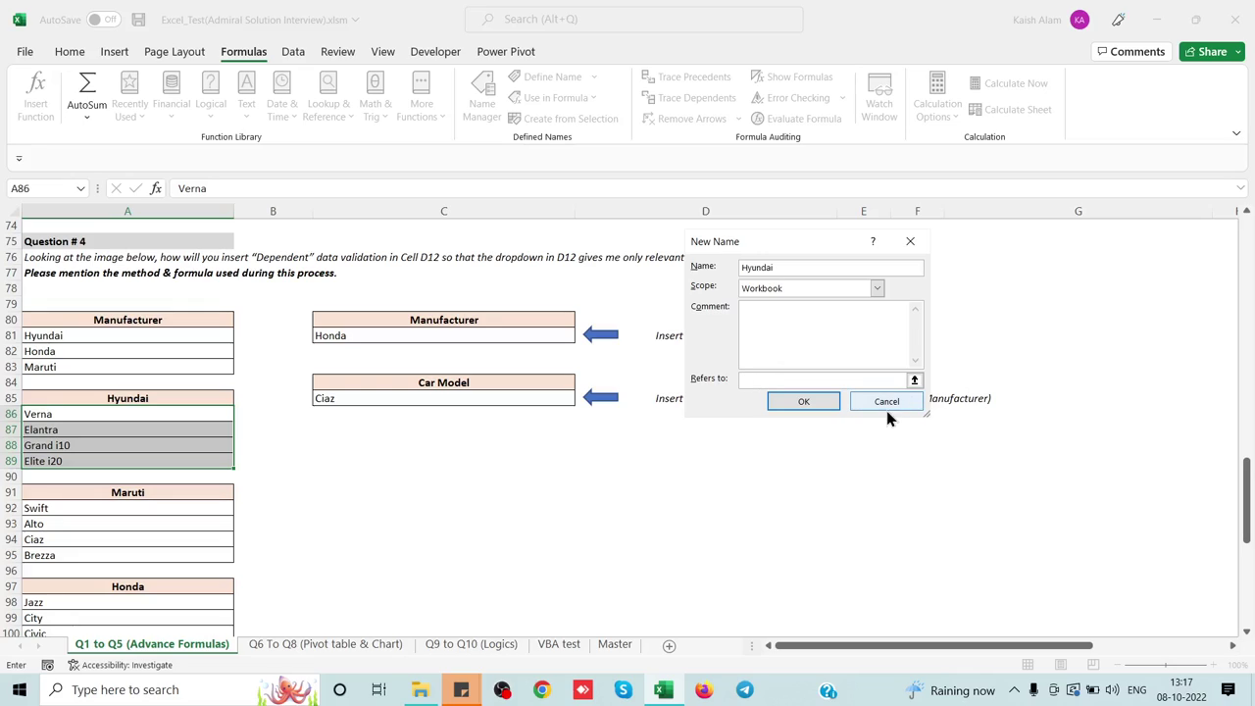
click(190, 417)
key(shift+Down)
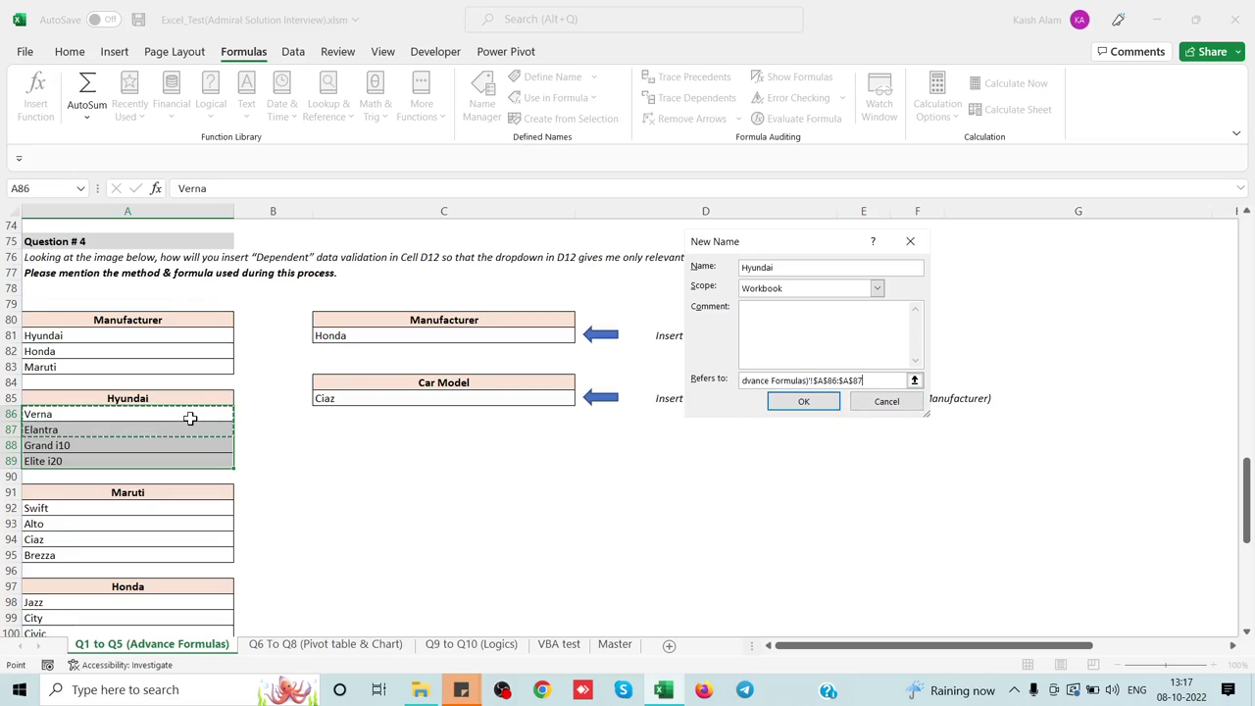
key(shift+Down)
key(shift+Down)
key(Return)
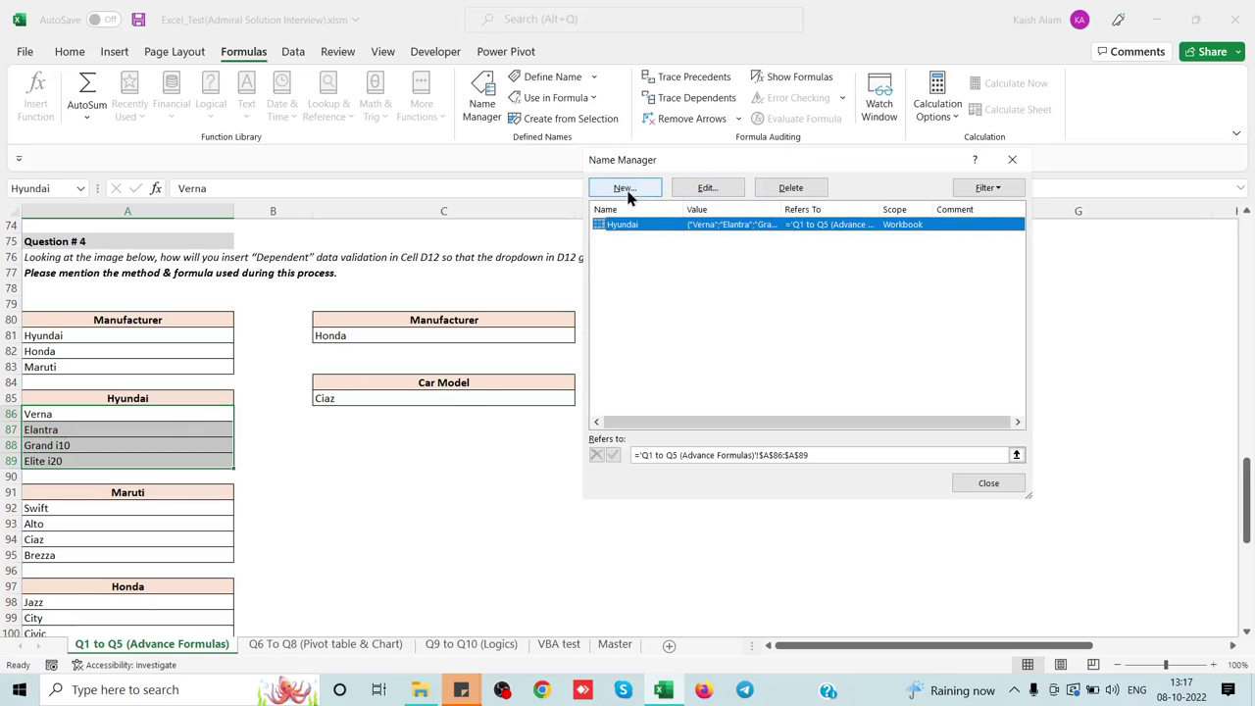
Create the name Maruti referring to the models in A92:A95.
click(625, 188)
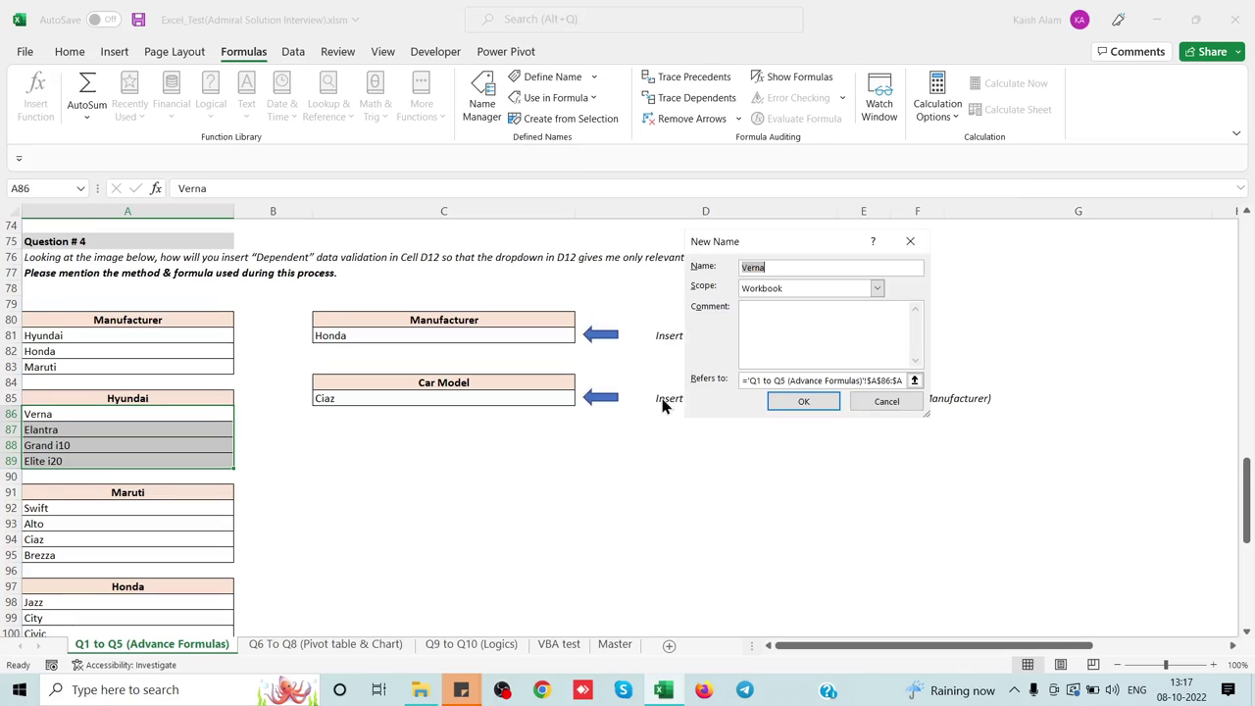
text(Marut)
text(i)
key(Tab)
key(Tab)
key(Tab)
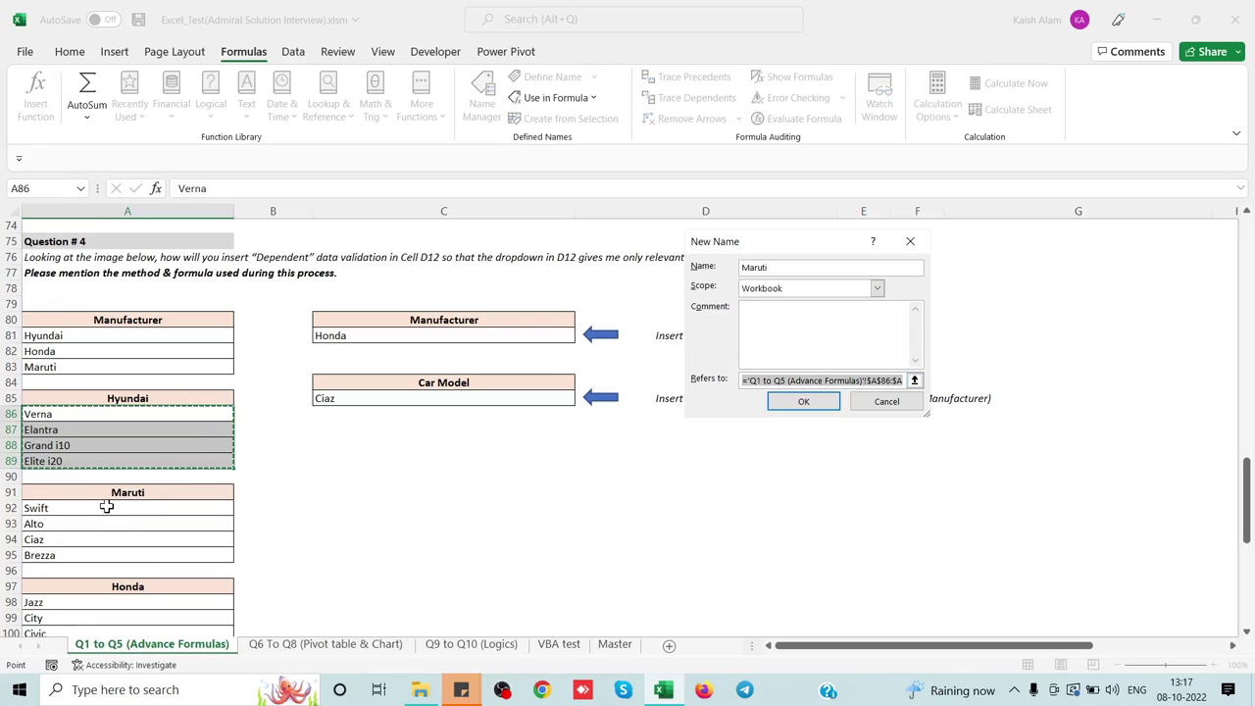
key(BackSpace)
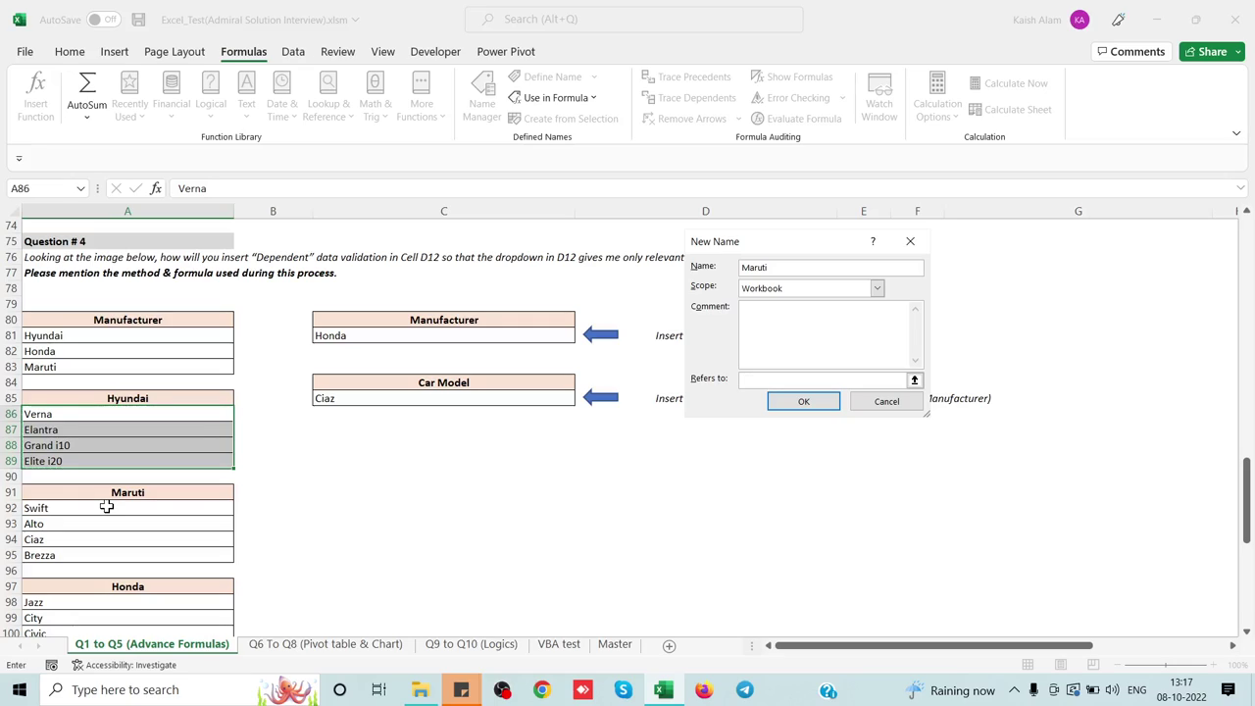
click(106, 506)
key(ctrl+shift+Down)
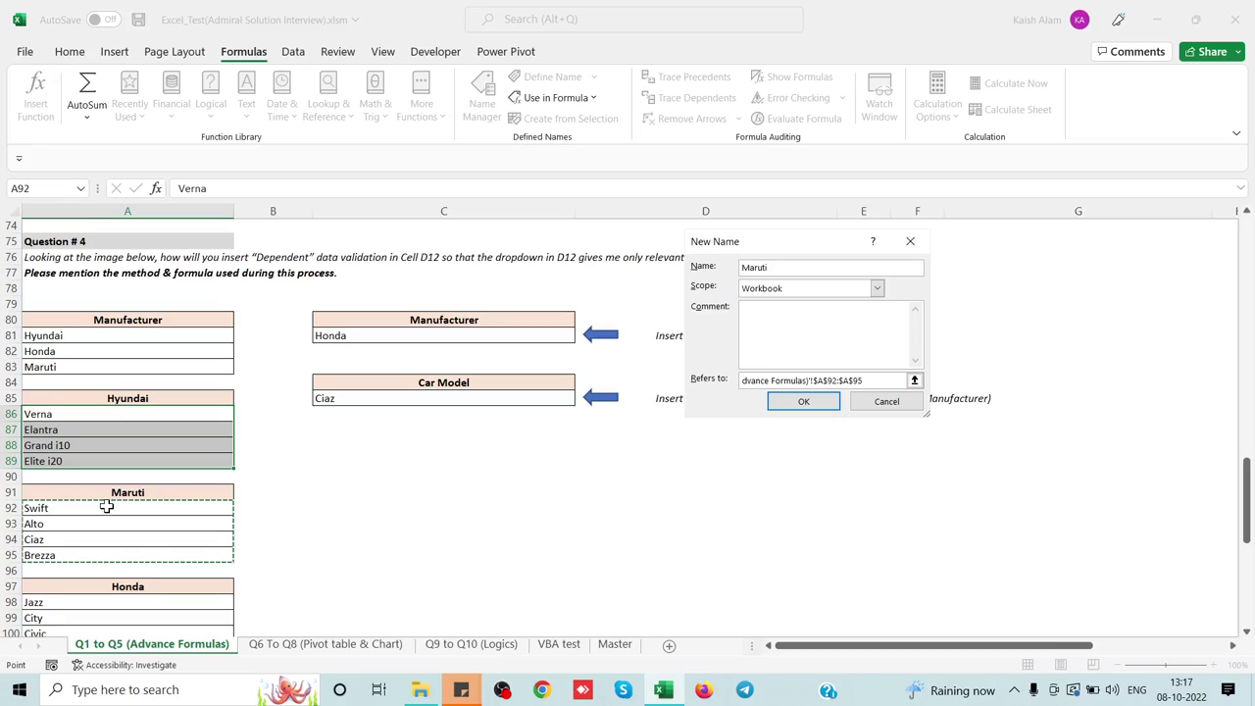
key(BackSpace)
key(BackSpace)
key(BackSpace)
key(BackSpace)
key(BackSpace)
key(BackSpace)
key(BackSpace)
key(BackSpace)
key(BackSpace)
key(BackSpace)
key(BackSpace)
key(BackSpace)
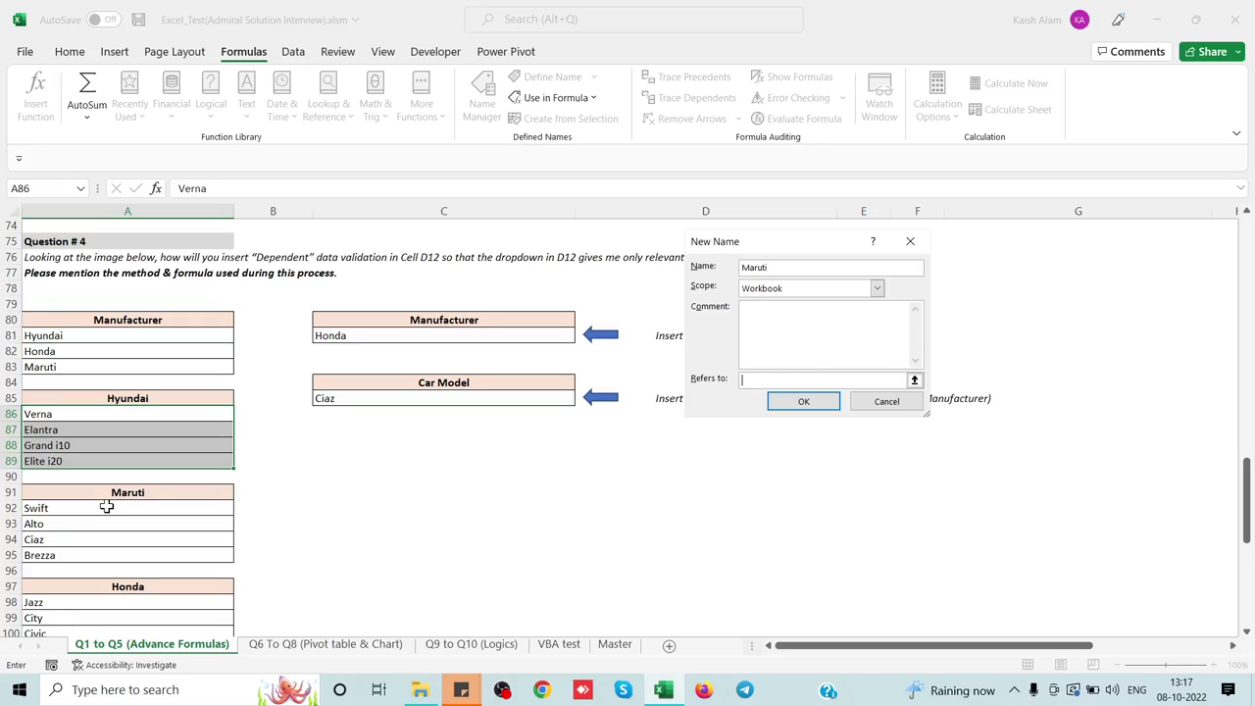
click(106, 506)
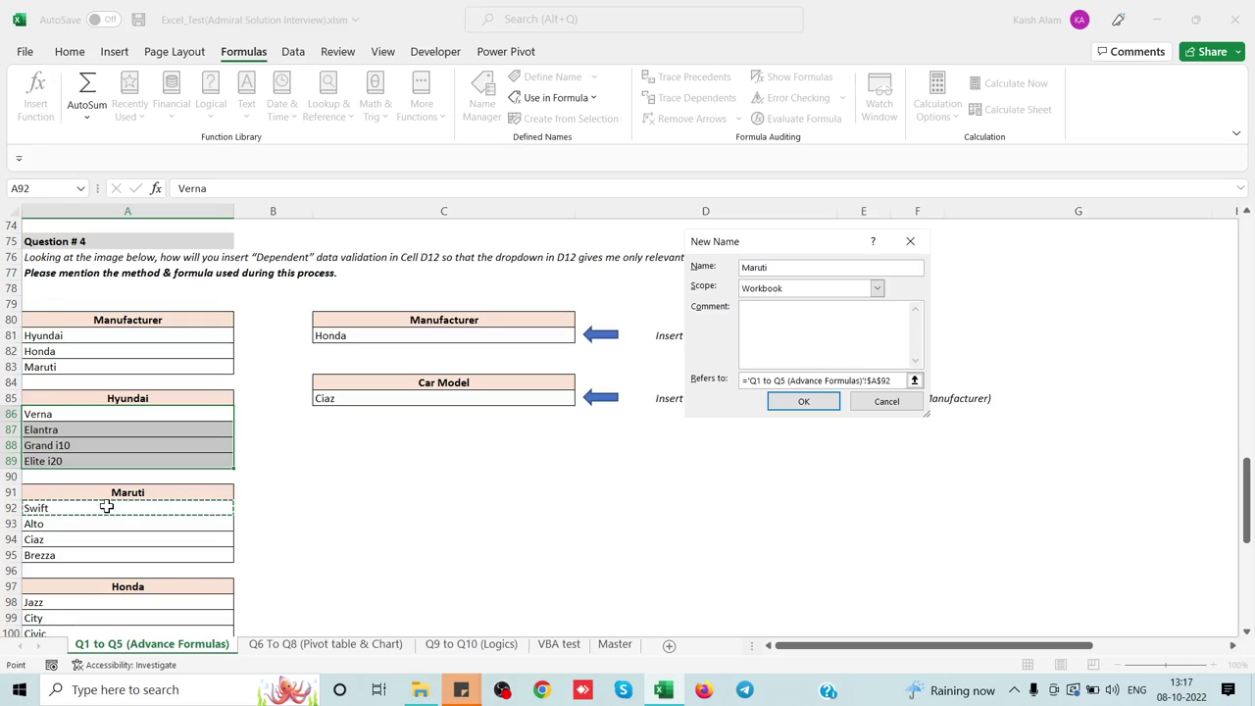
key(shift+Down)
key(shift+Down)
key(shift+Down)
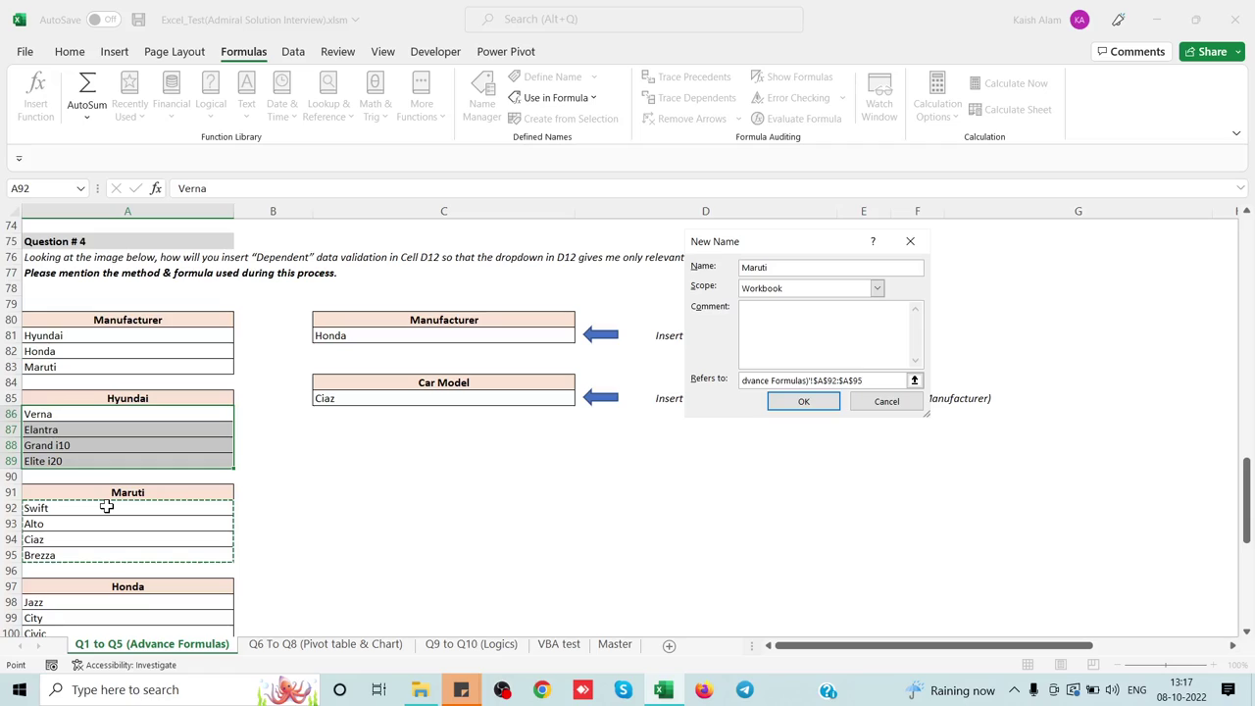
key(Return)
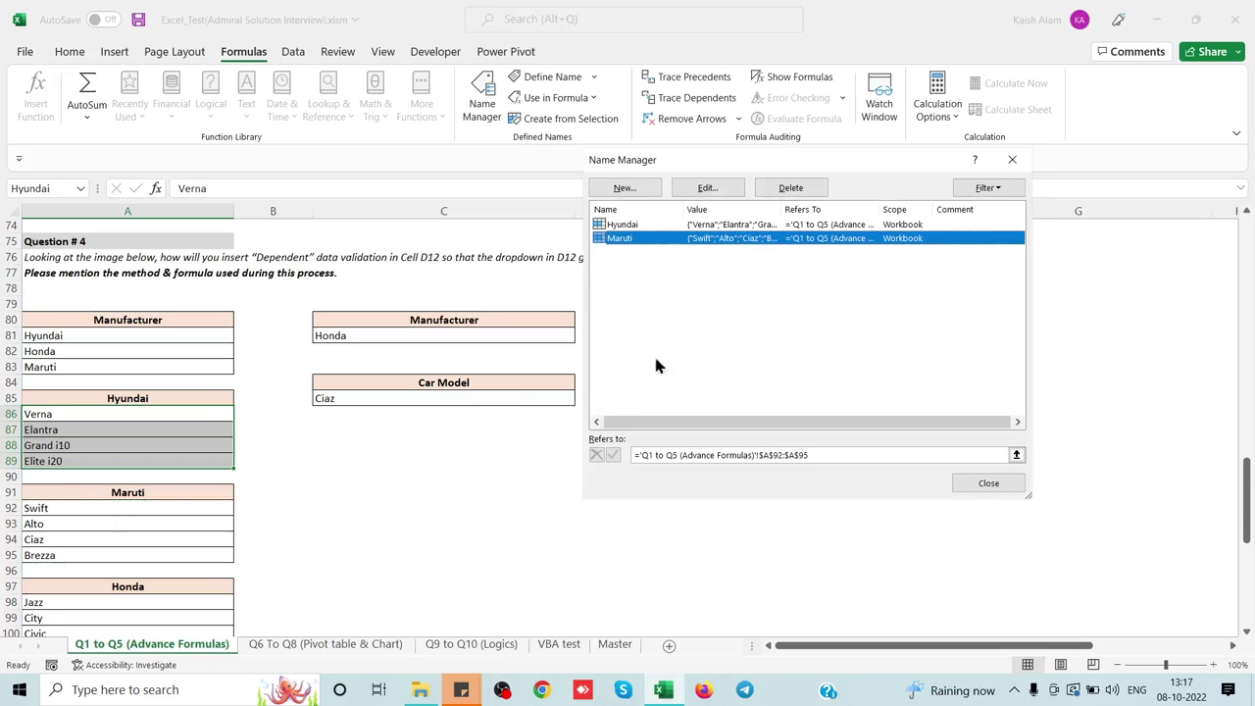
Create the name Honda referring to the models in A98:A102.
click(637, 190)
text(Honda)
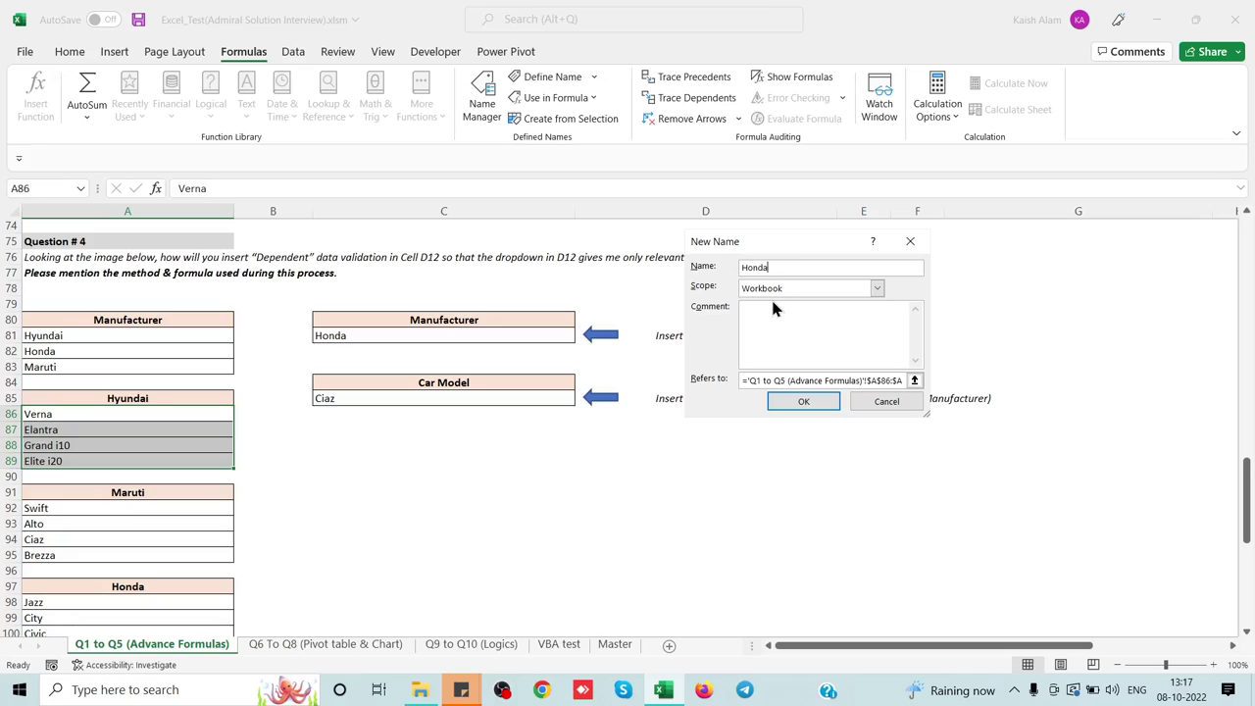
key(Tab)
key(Tab)
key(Tab)
key(BackSpace)
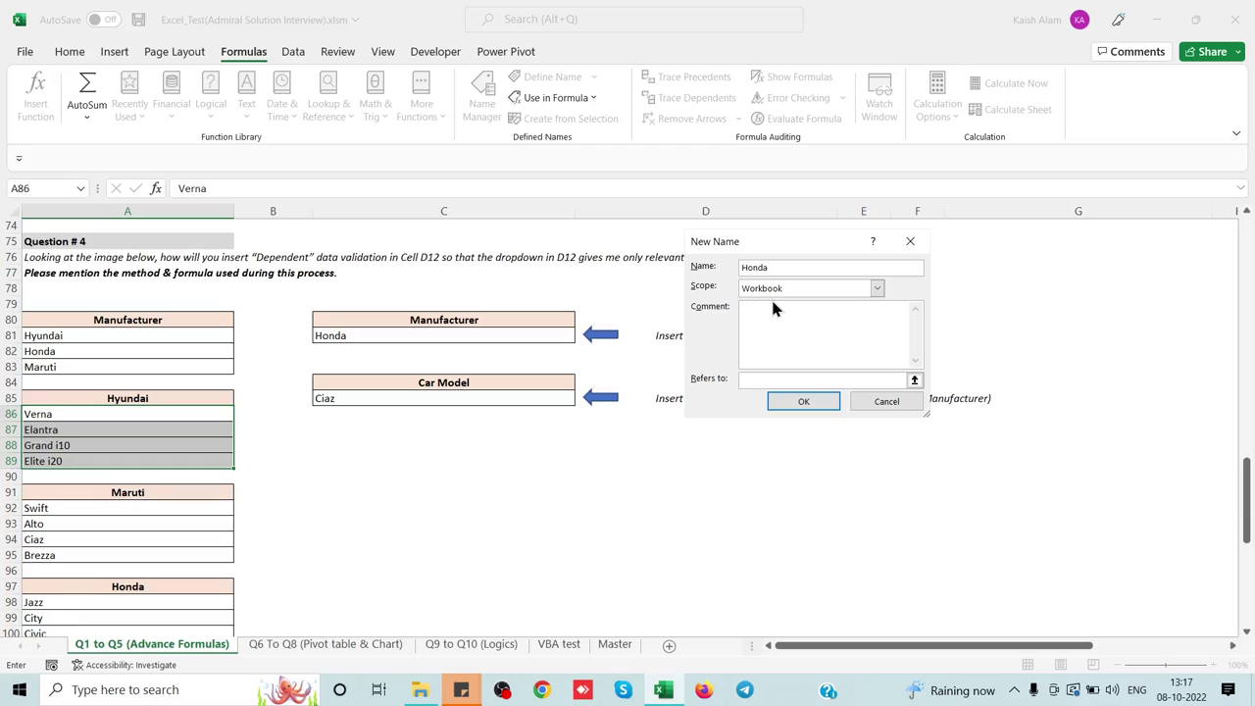
click(132, 601)
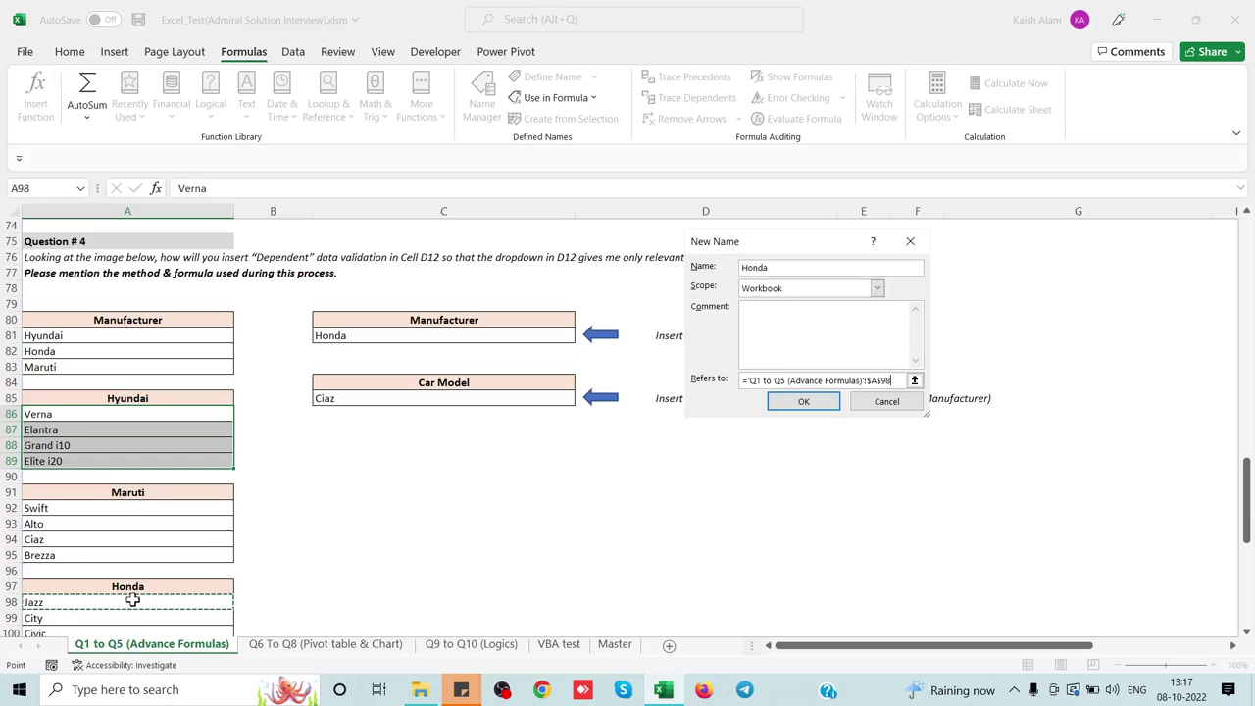
drag(132, 601, 132, 599)
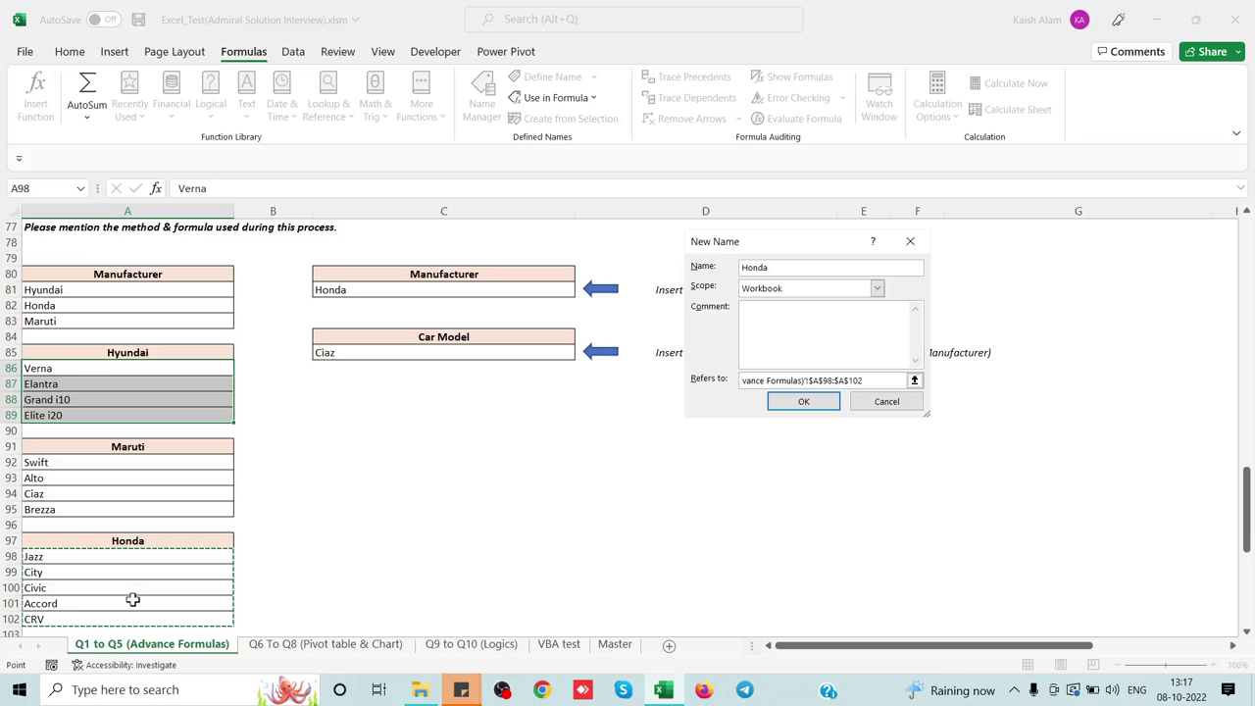
key(Return)
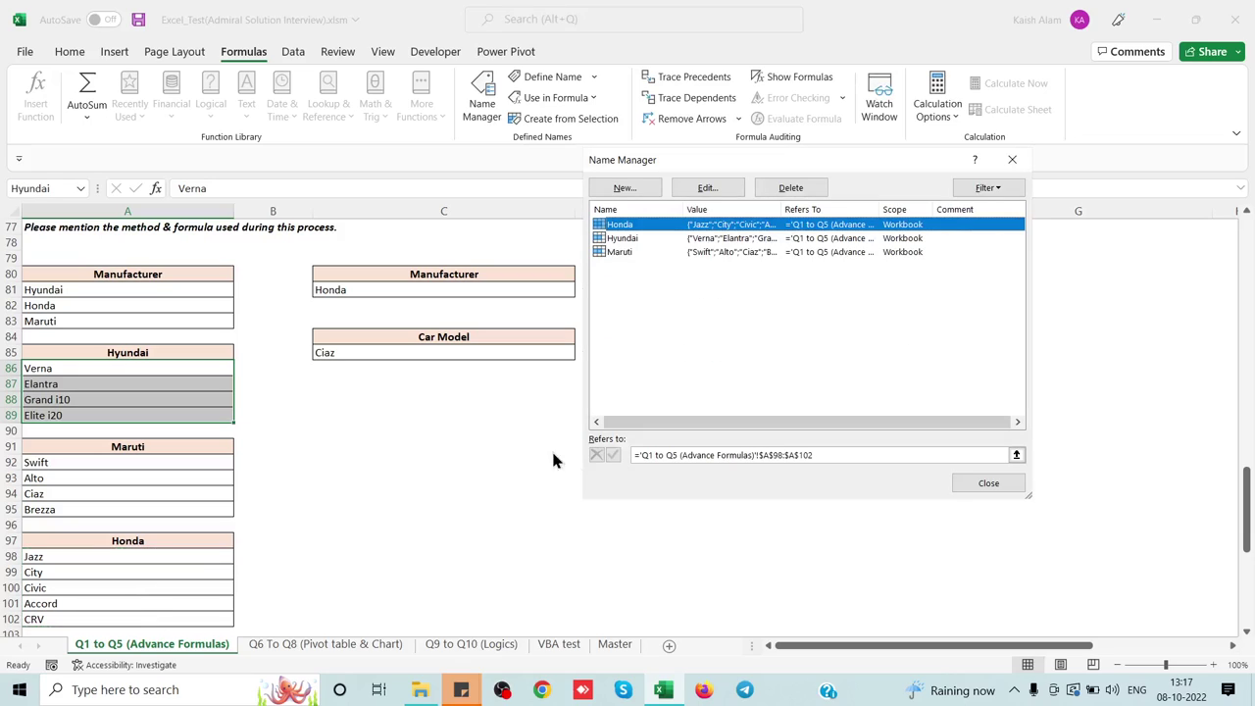
Close Name Manager, check C81's manufacturer dropdown and select the Car Model cell C85.
click(990, 485)
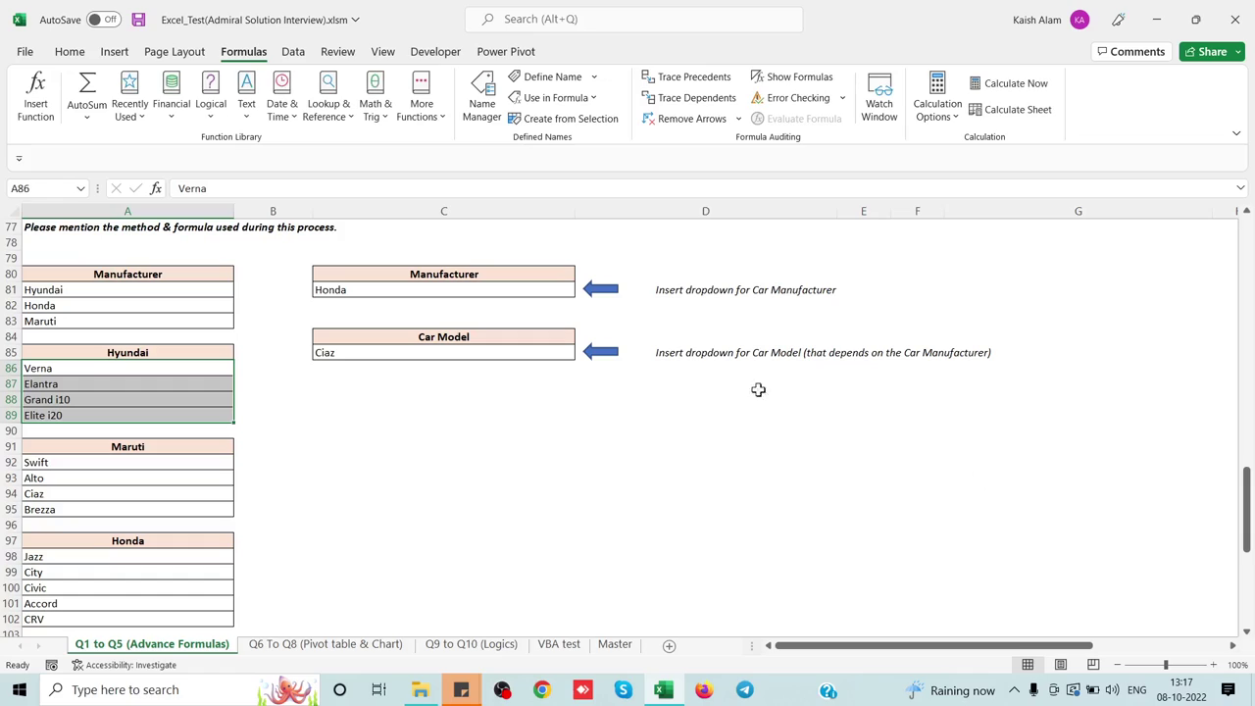
click(519, 352)
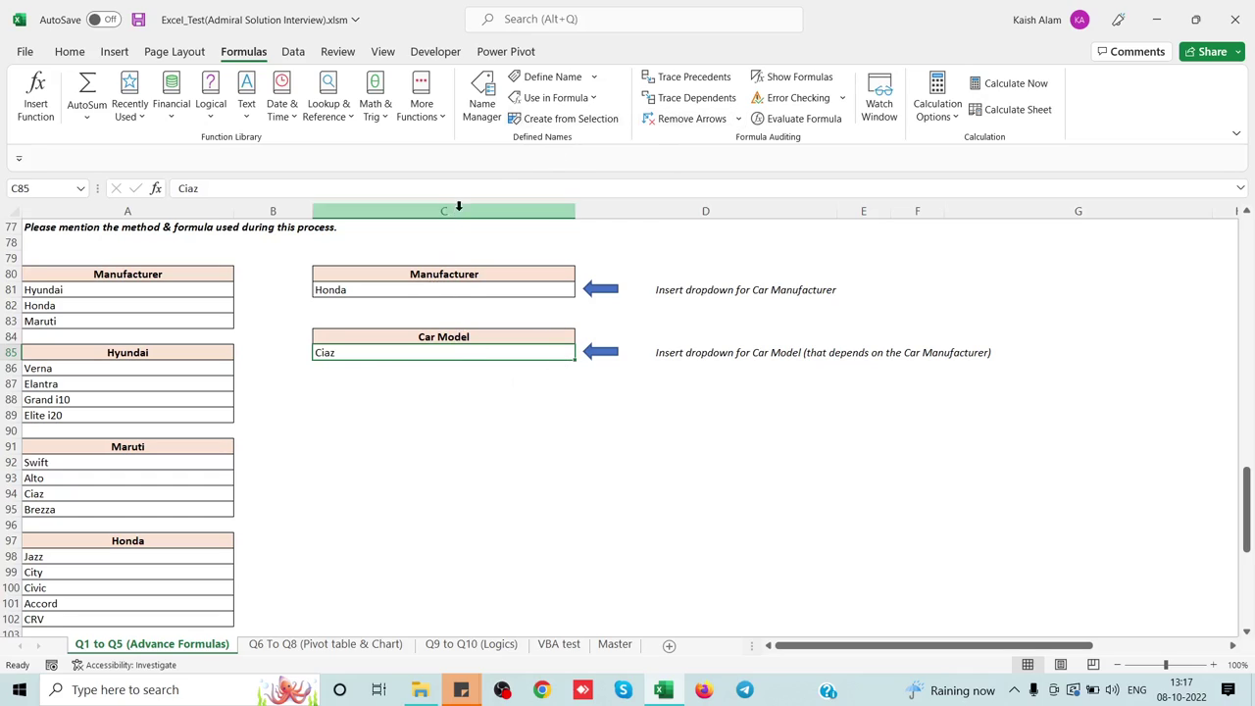
click(473, 292)
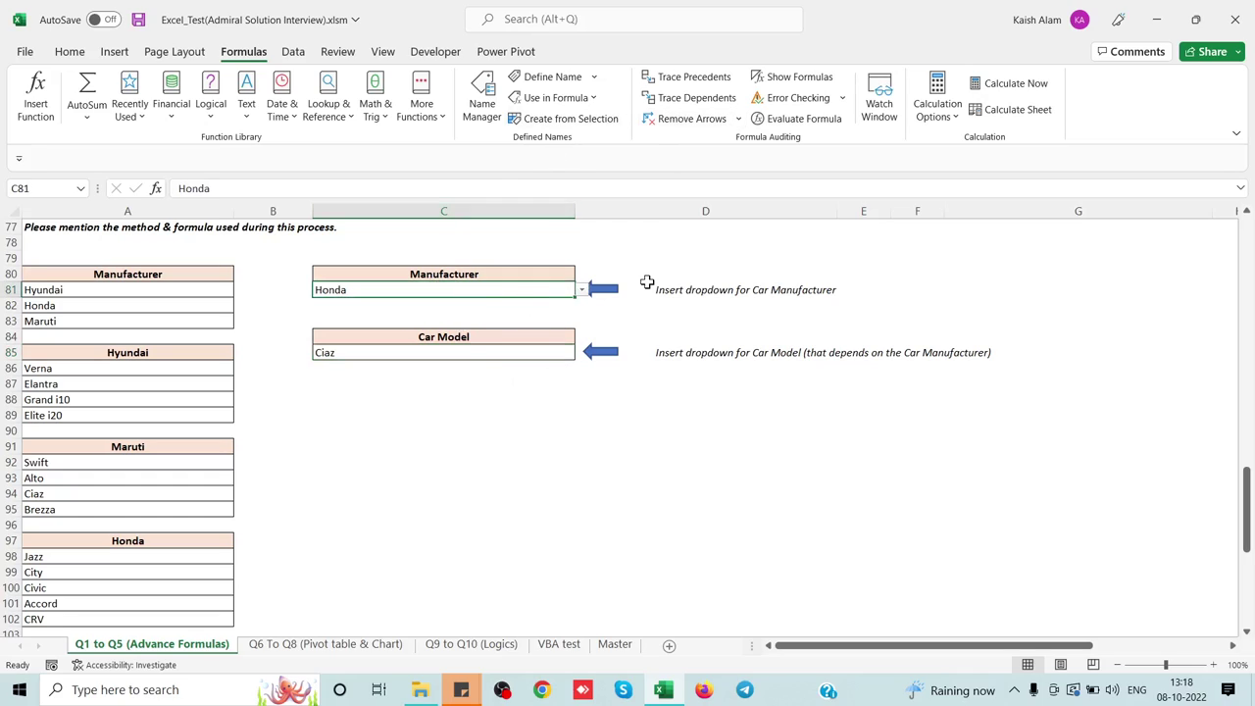
click(549, 354)
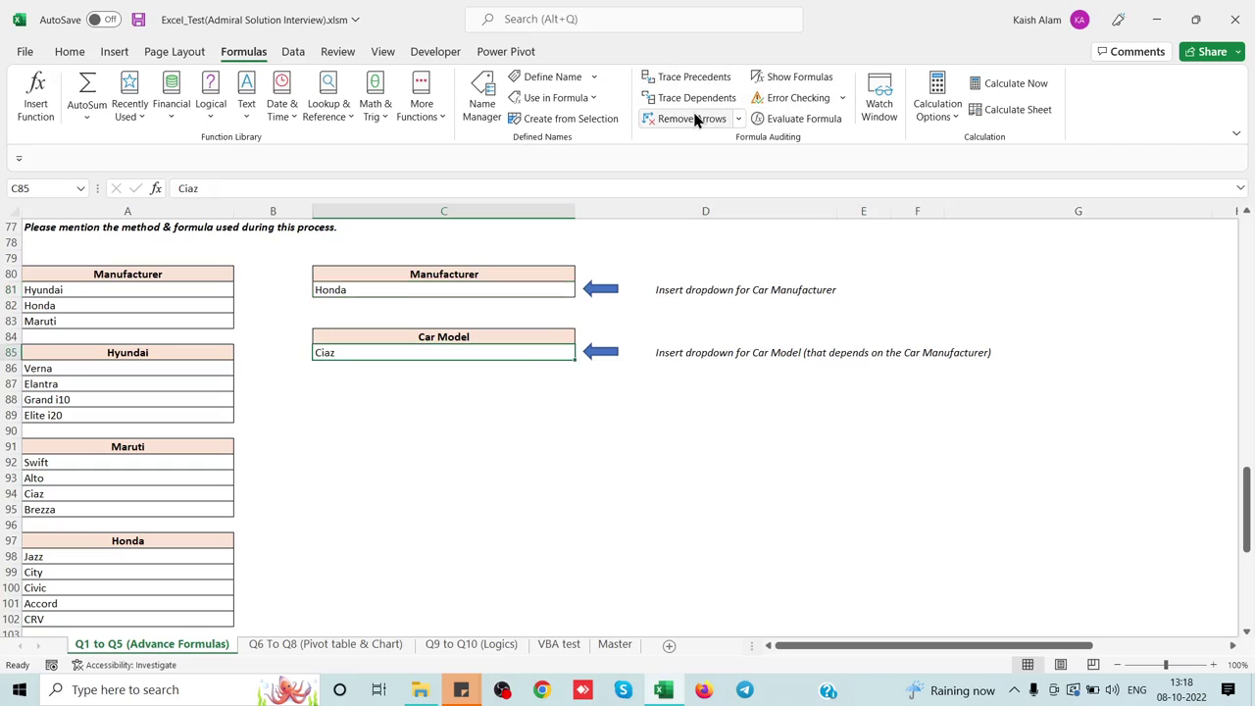
Add List data validation to C85 with source =indirect($C$81).
click(285, 55)
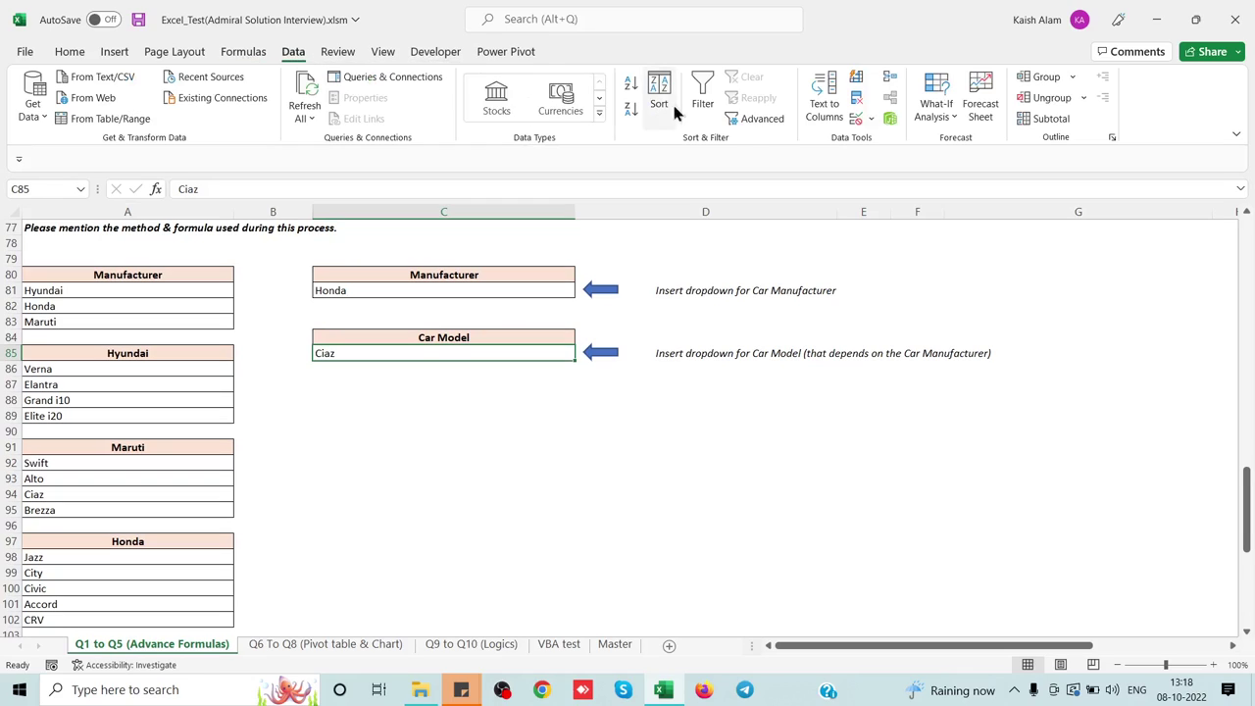
click(876, 118)
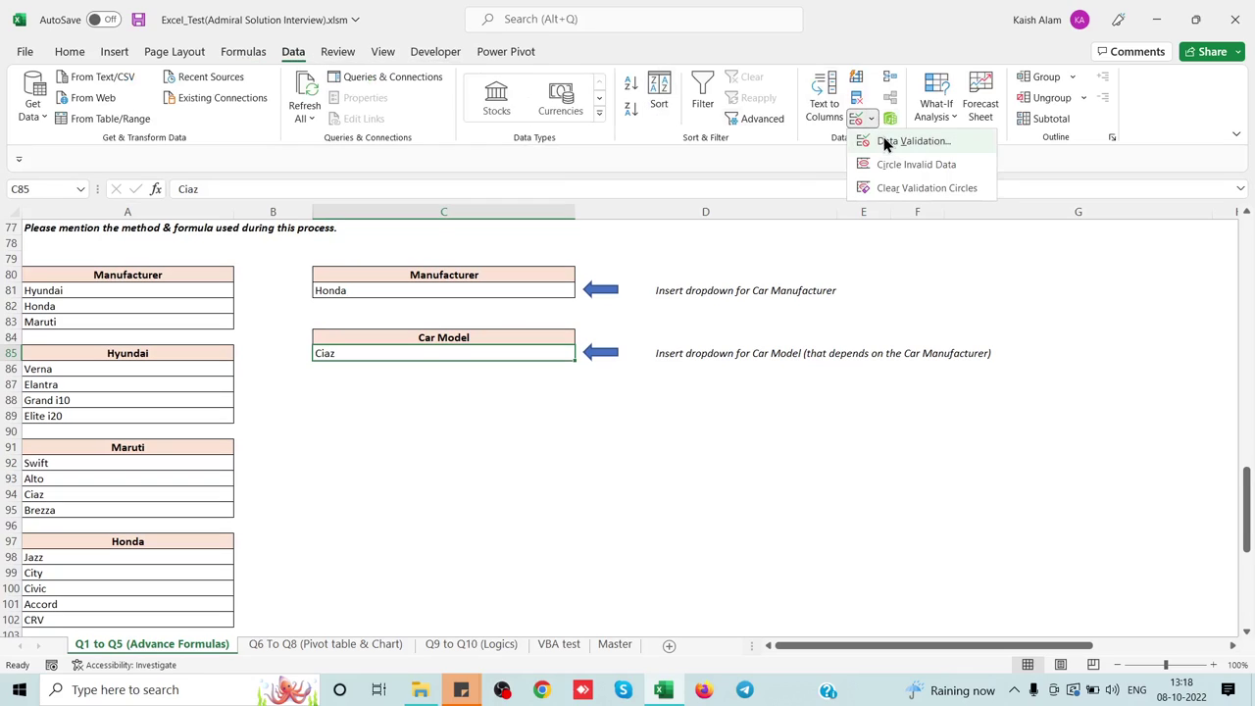
click(885, 143)
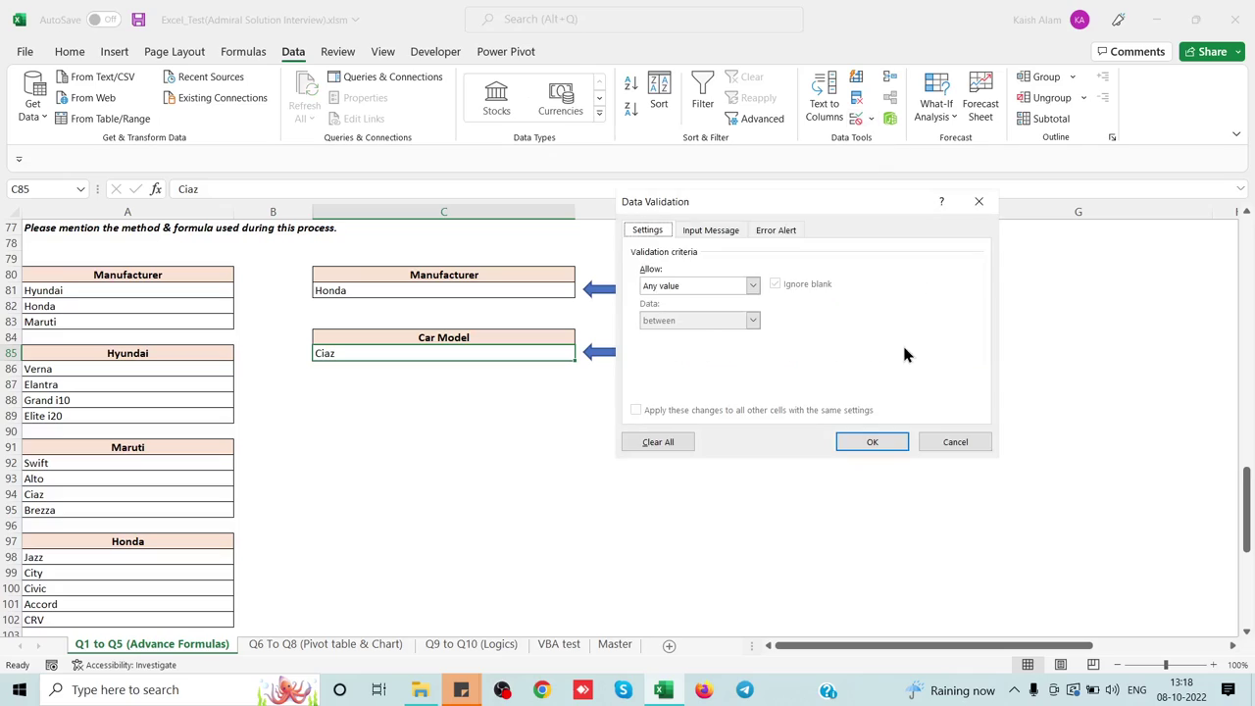
click(753, 284)
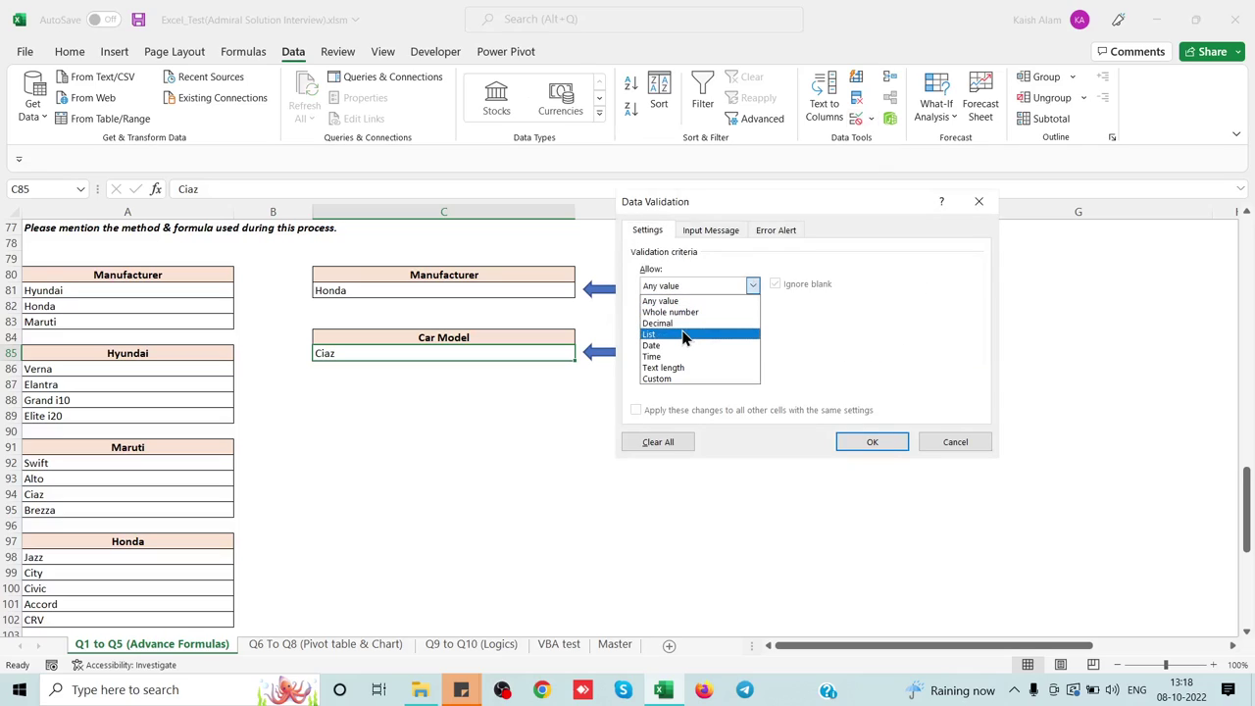
click(686, 334)
click(676, 356)
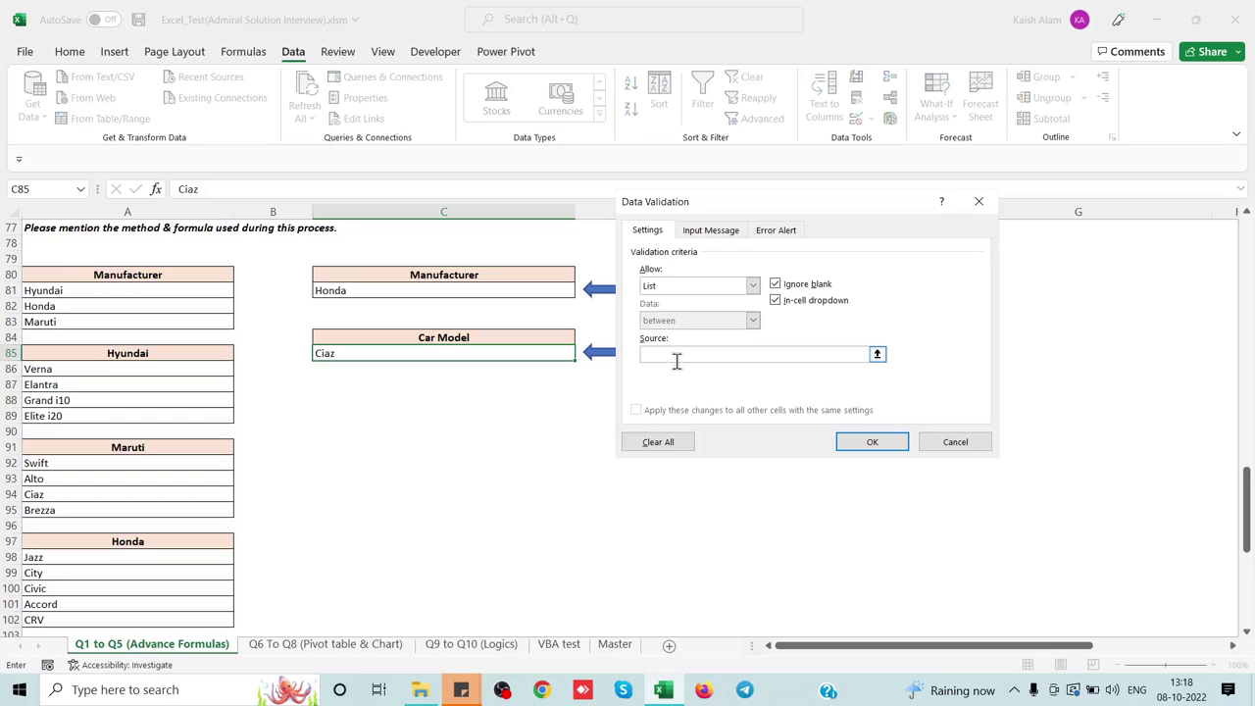
text(=in)
text(di)
text(rec)
text(t()
click(446, 286)
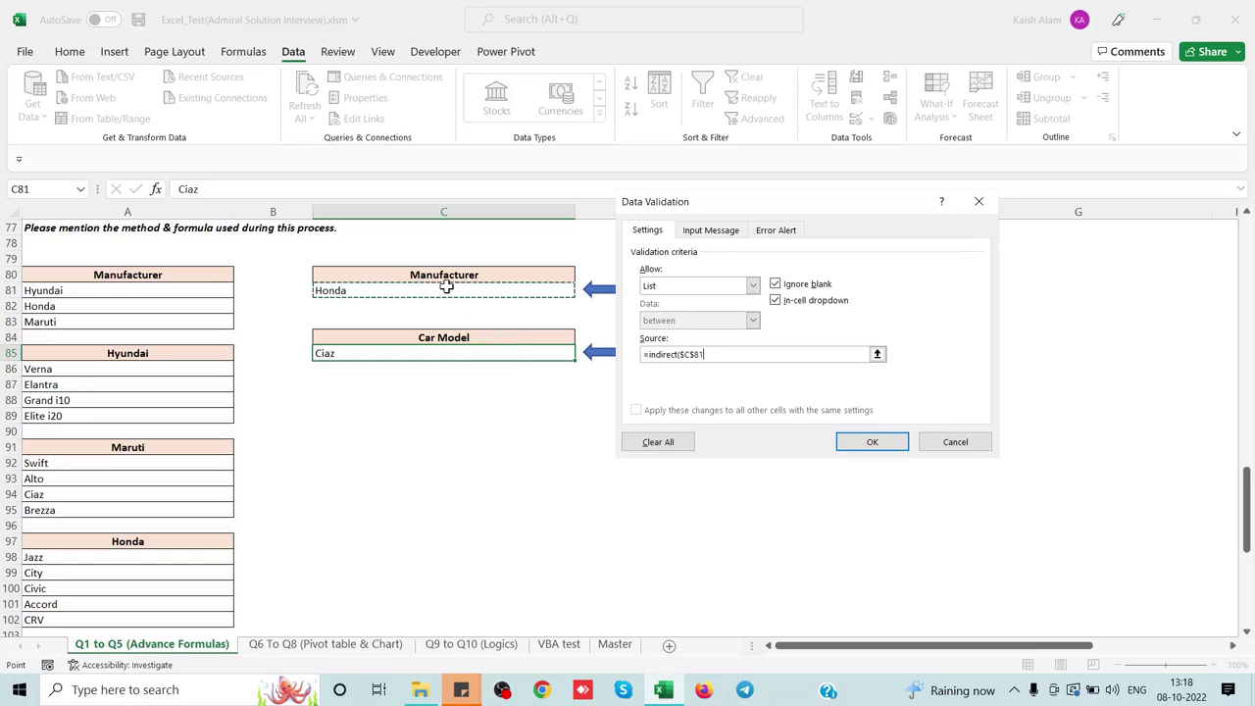
text())
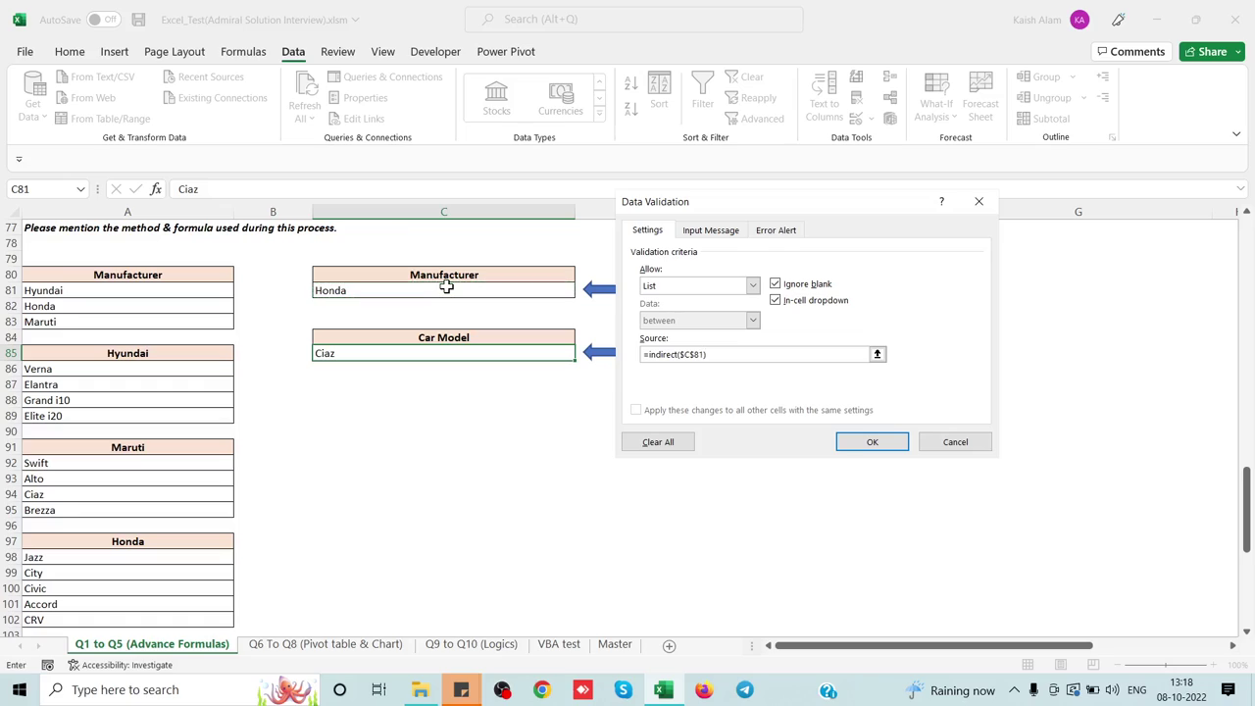
key(Return)
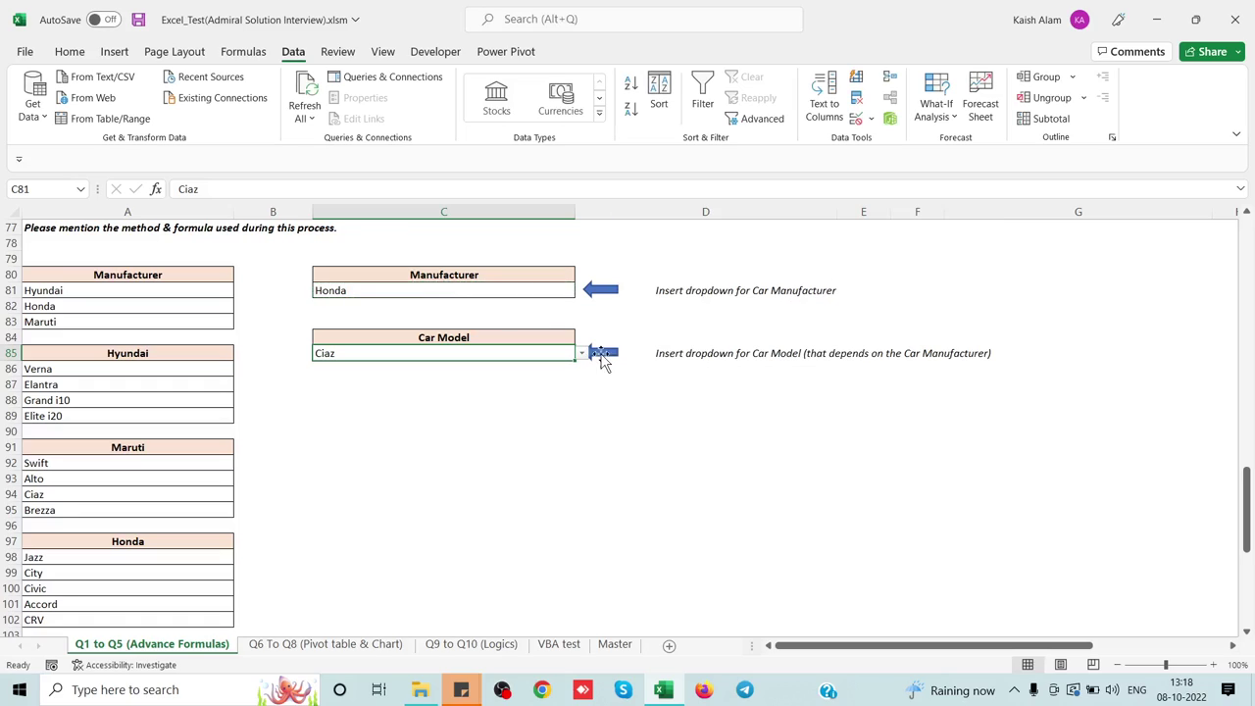
Choose Civic from the Honda Car Model dropdown in C85 and recheck the list.
click(582, 353)
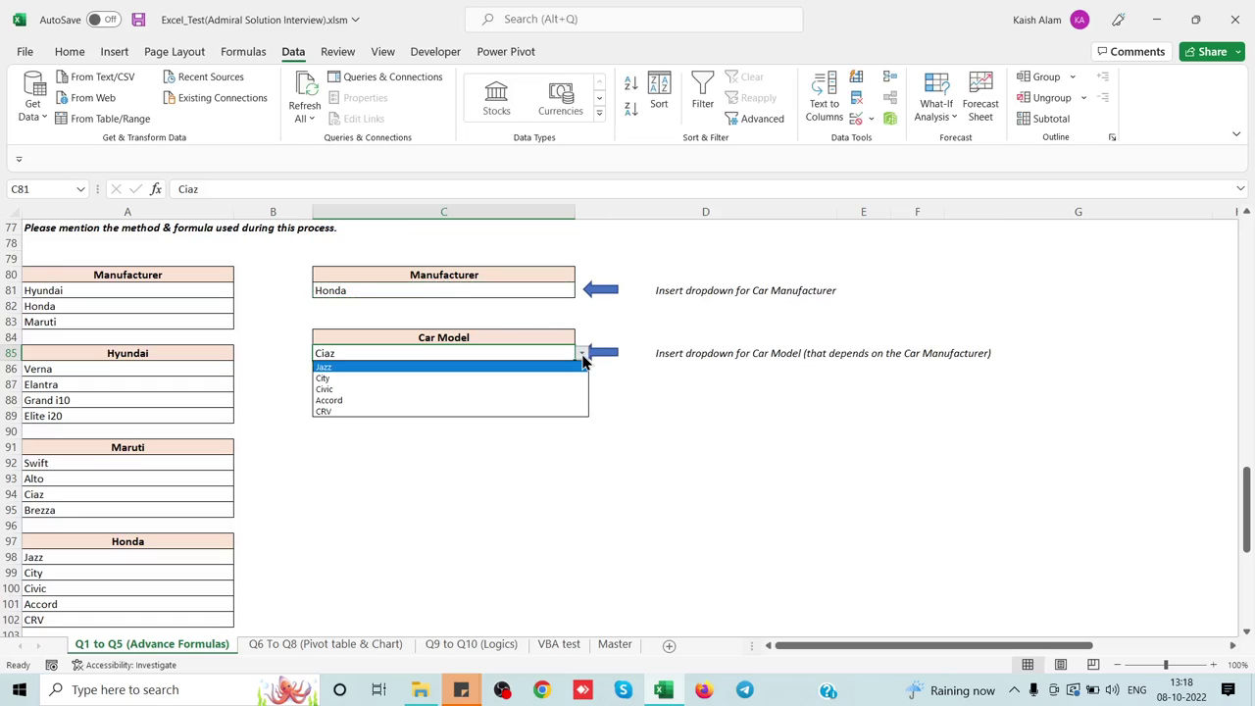
click(529, 390)
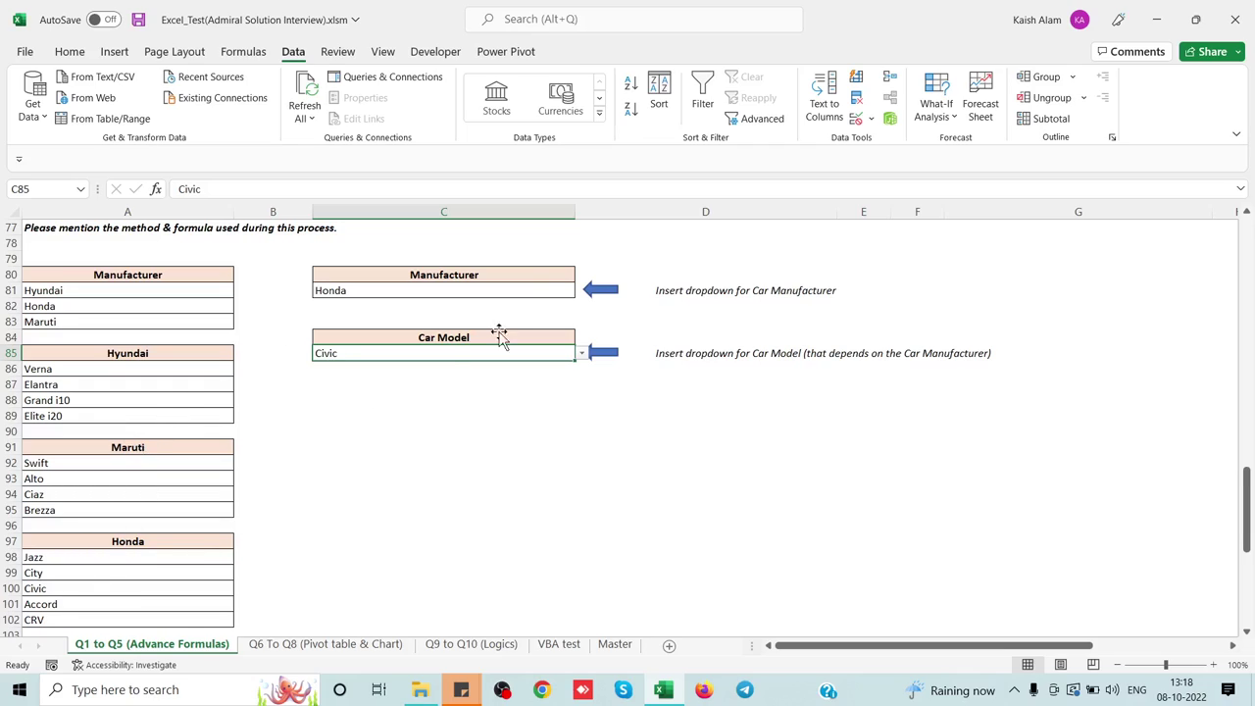
click(584, 359)
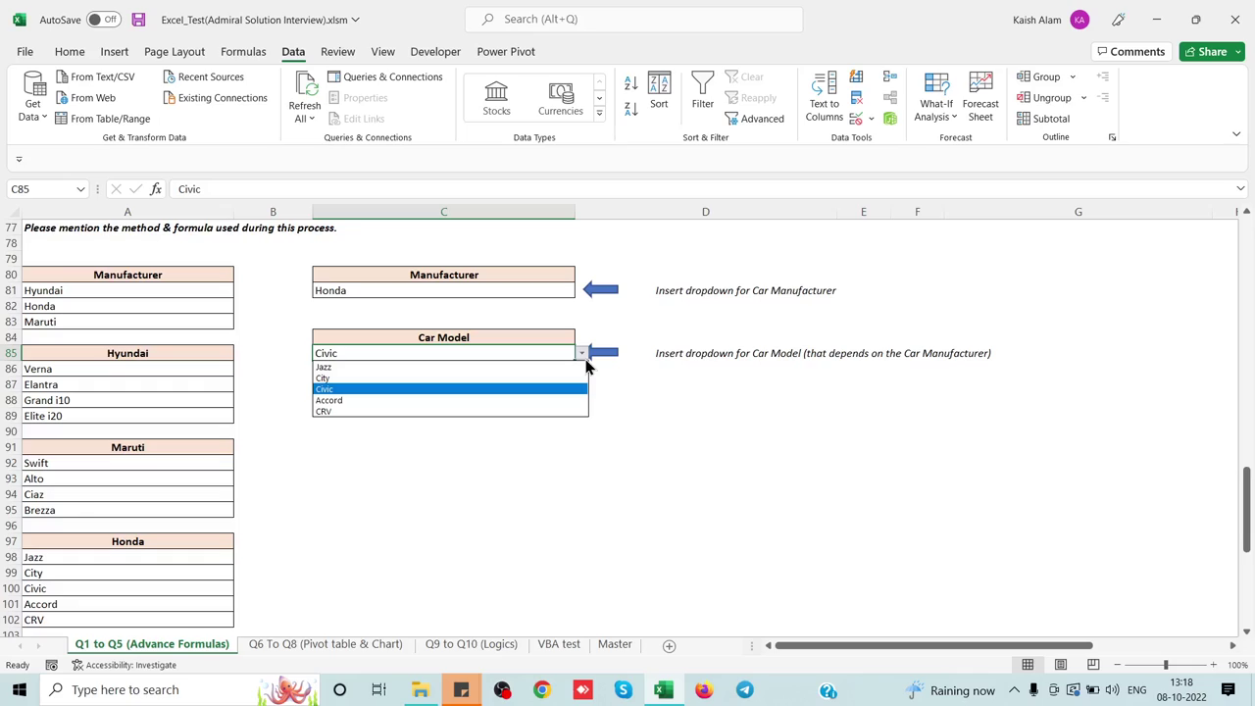
click(542, 290)
Change the Manufacturer in C81 to Maruti and confirm C85 now lists Maruti's four models.
click(541, 285)
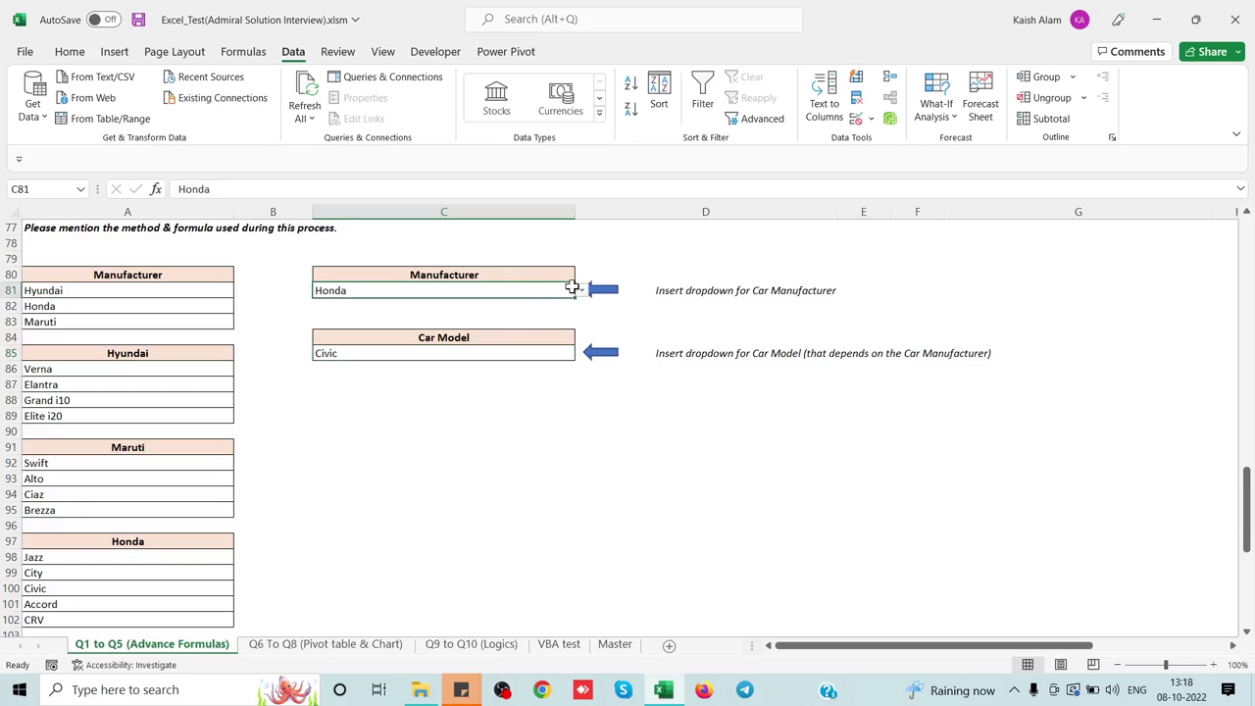
click(583, 290)
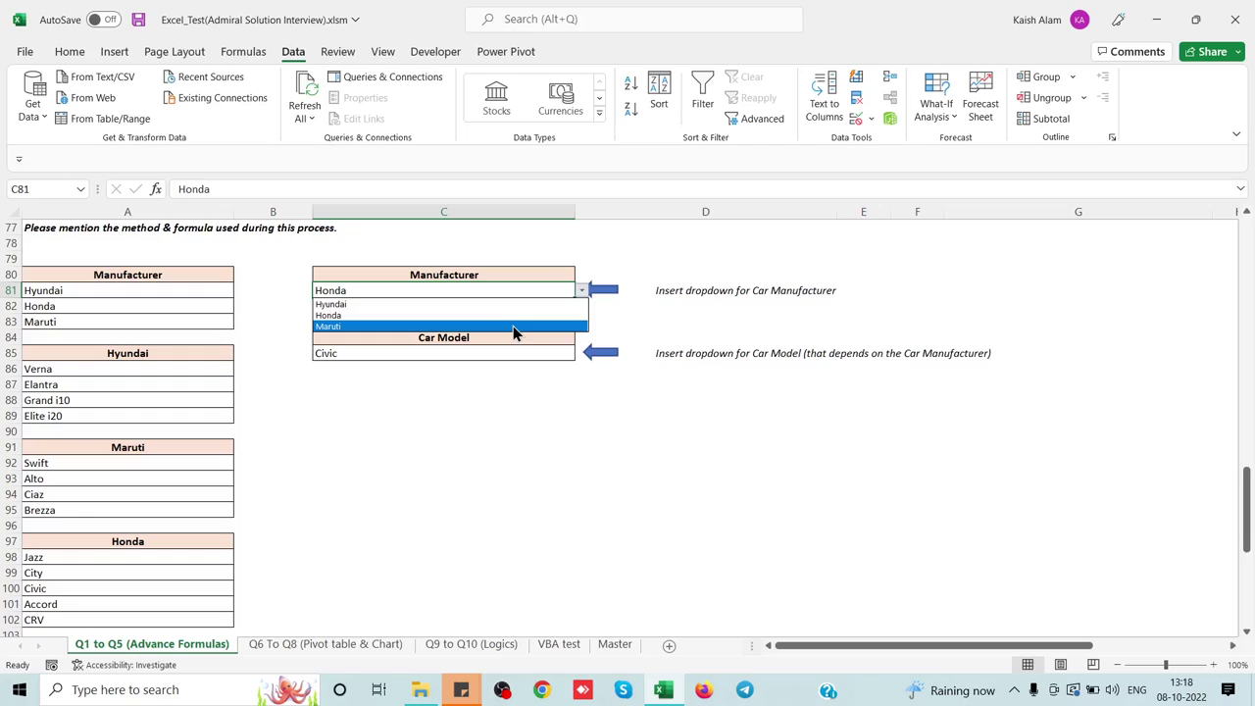
click(513, 326)
click(559, 355)
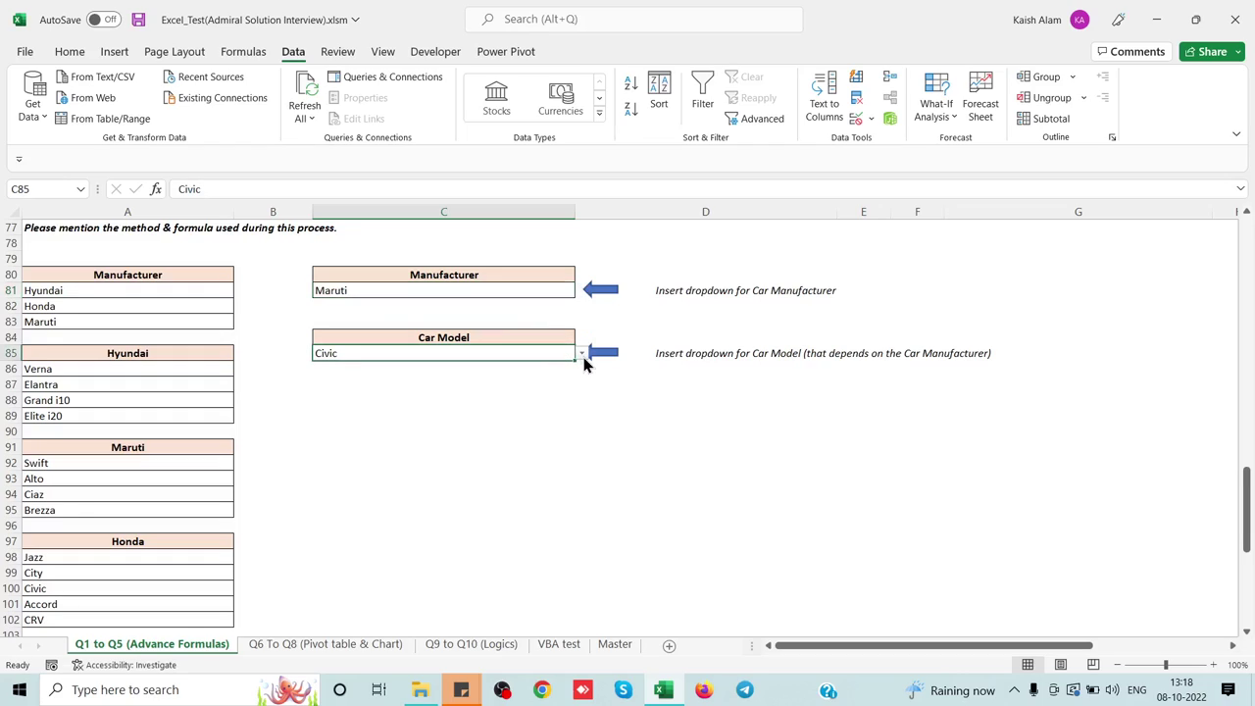
click(581, 354)
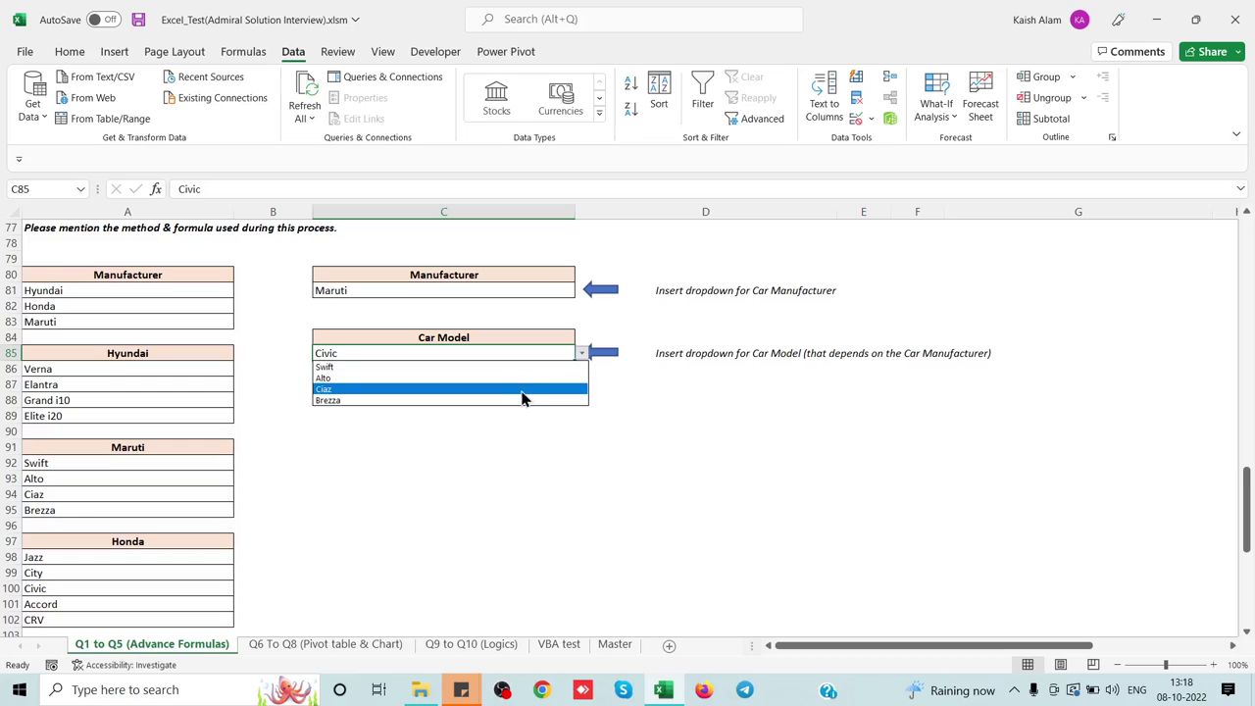
click(649, 409)
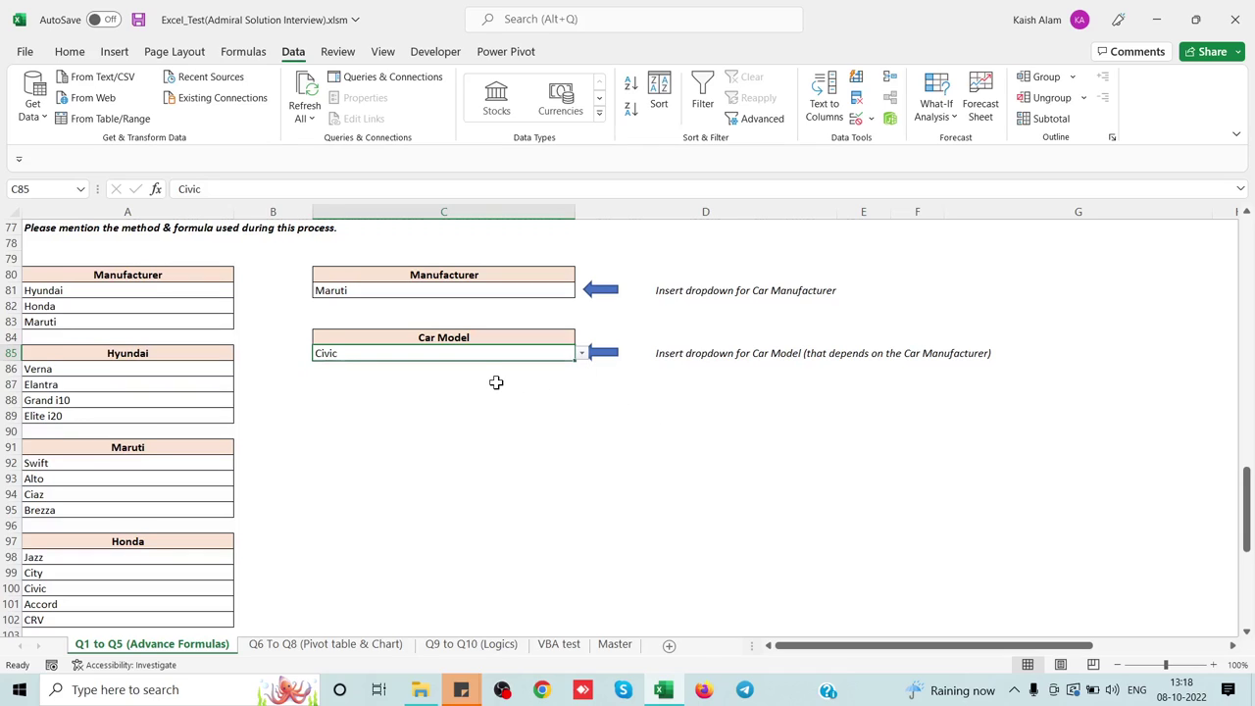
Move to the Q6 To Q8 sheet and select cell D7 beside the Question 6 data.
scroll(496, 382, up, 1)
scroll(496, 383, down, 2)
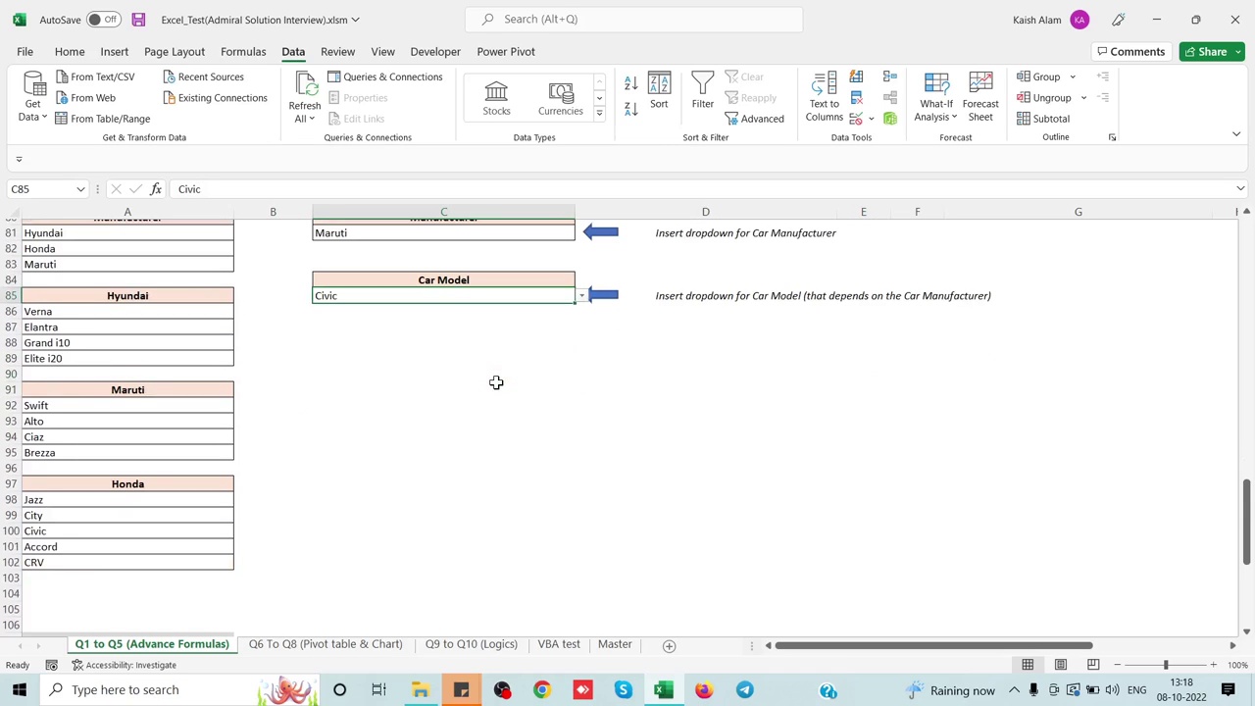
scroll(496, 383, up, 5)
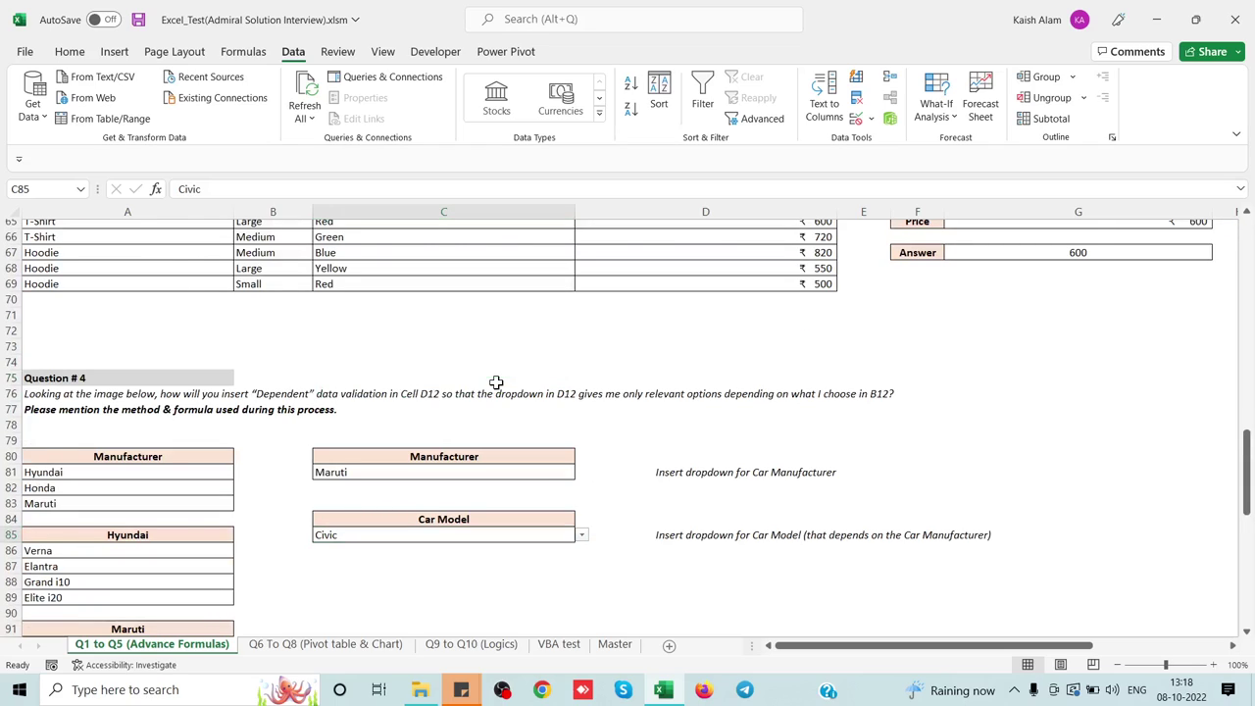
key(ctrl+Page_Down)
click(345, 333)
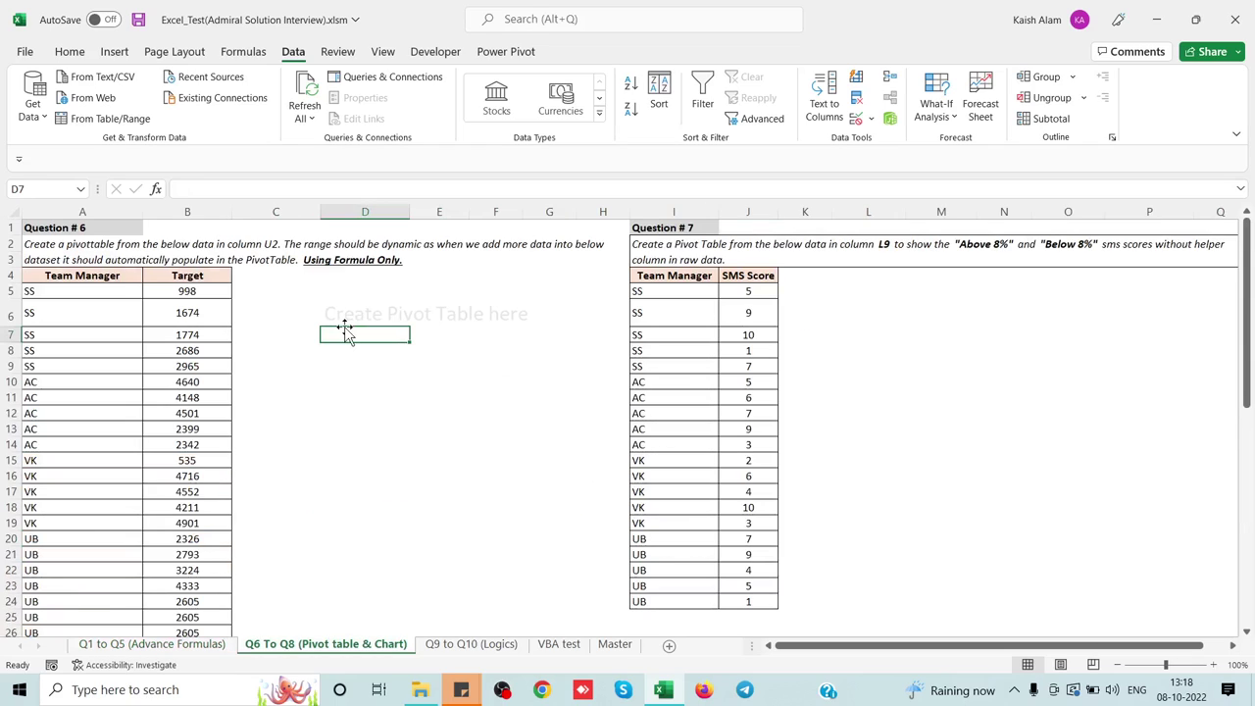
click(271, 315)
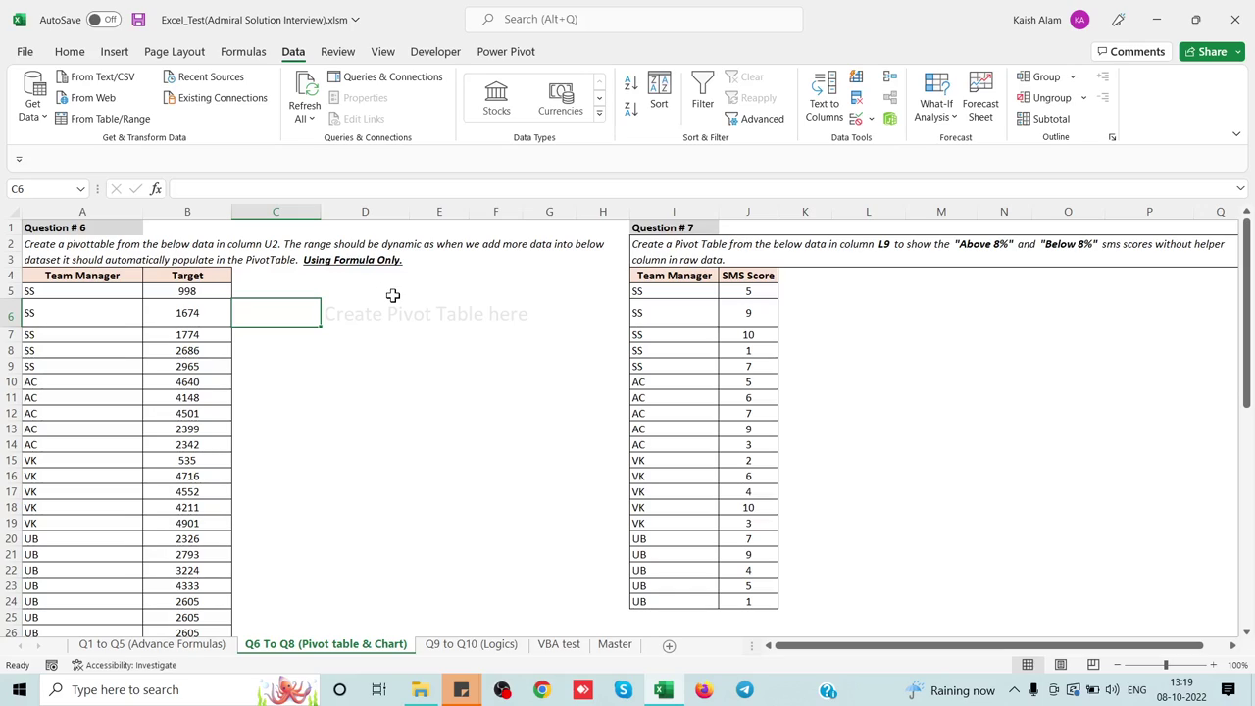
click(451, 251)
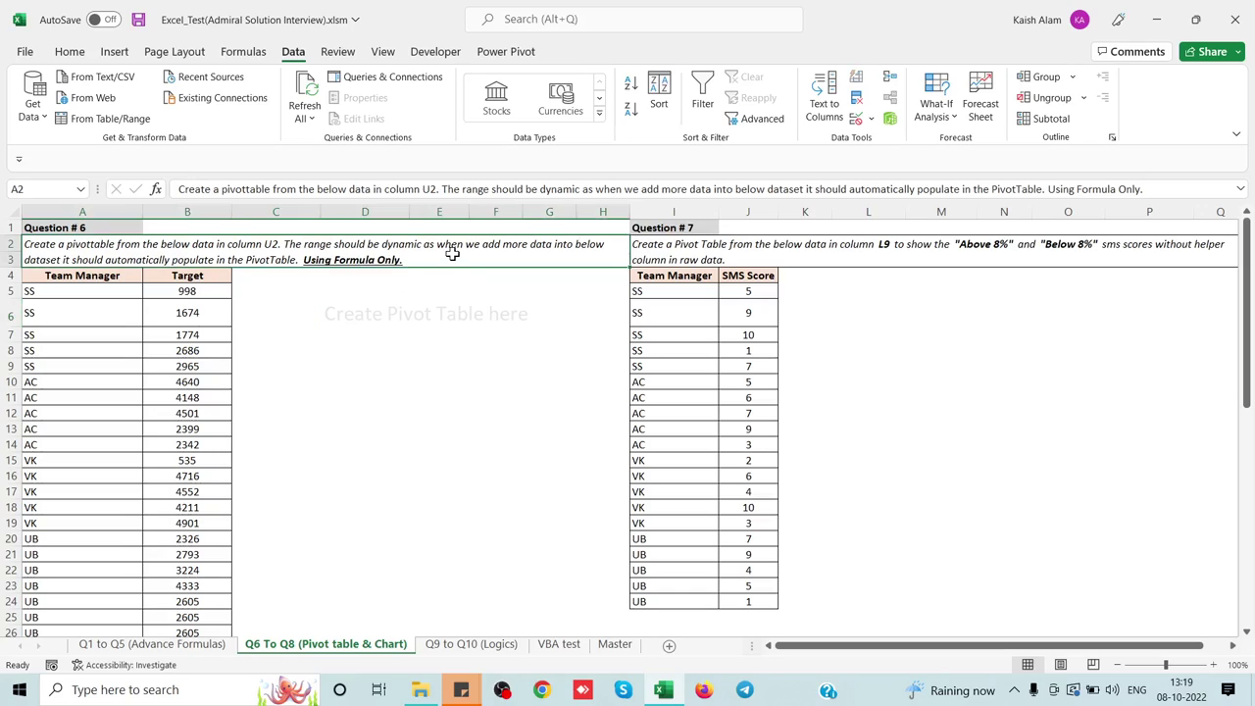
click(330, 331)
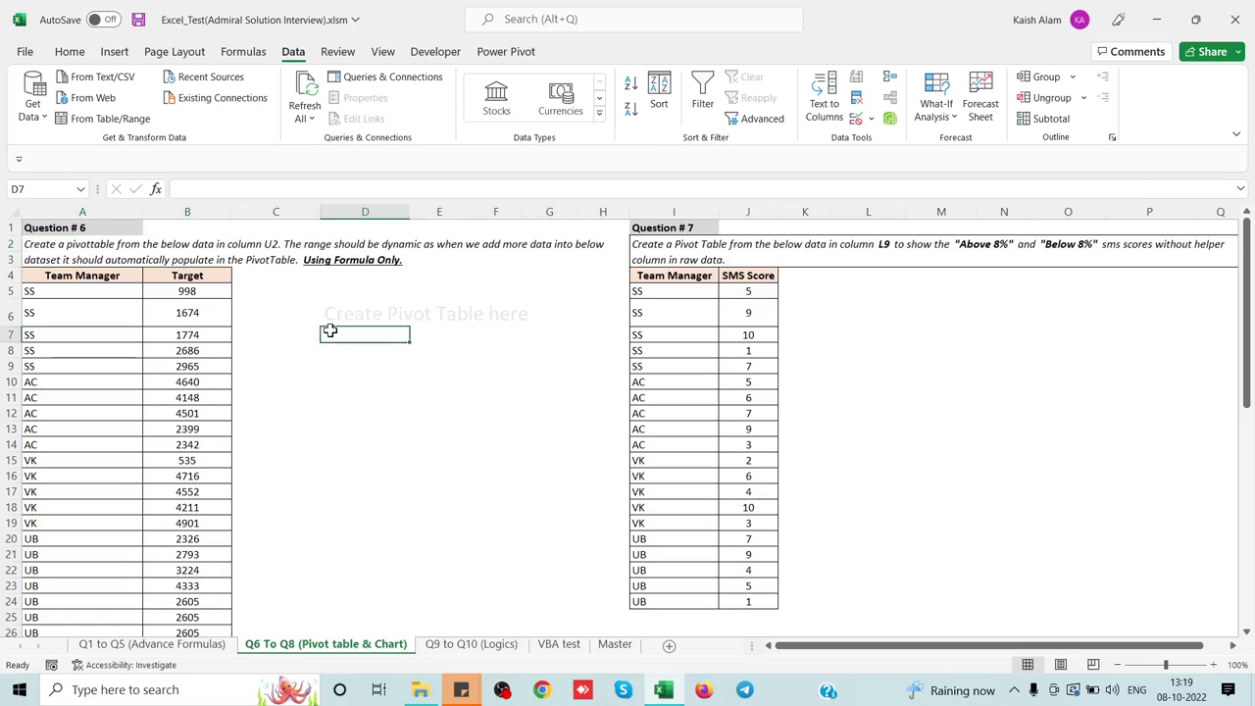
click(102, 276)
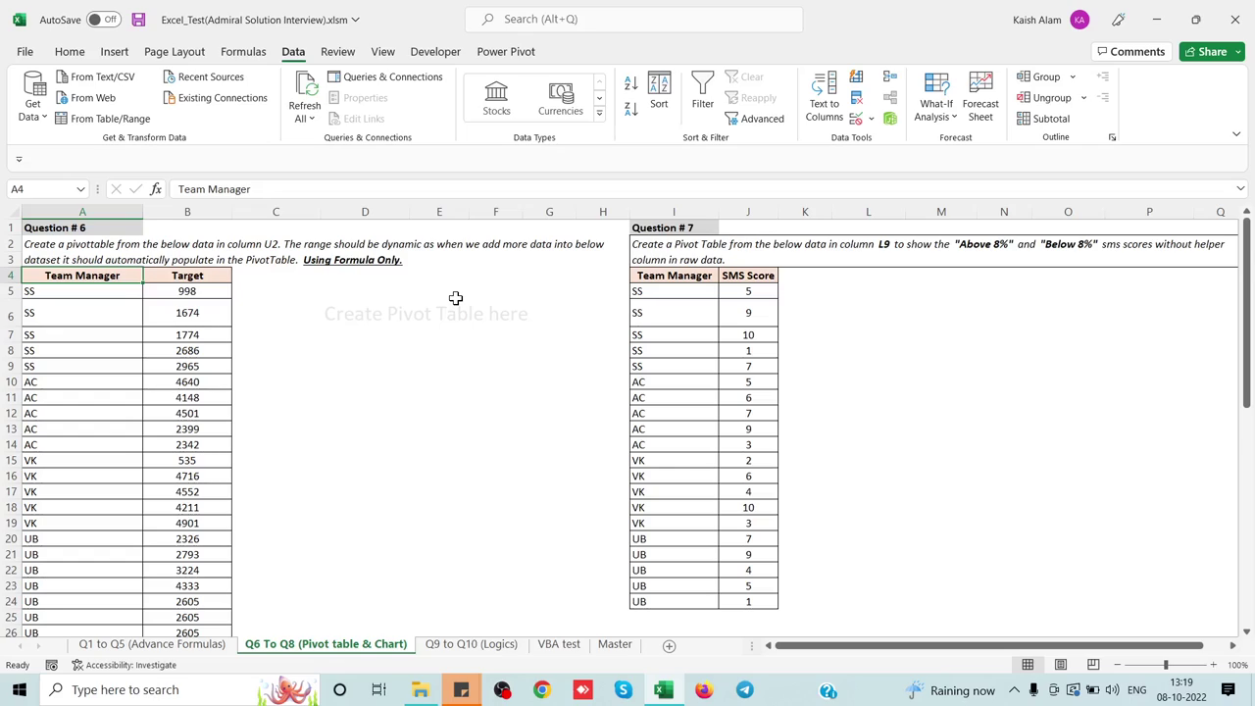
key(ctrl+Down)
key(Down)
key(Down)
key(Down)
key(Down)
key(Down)
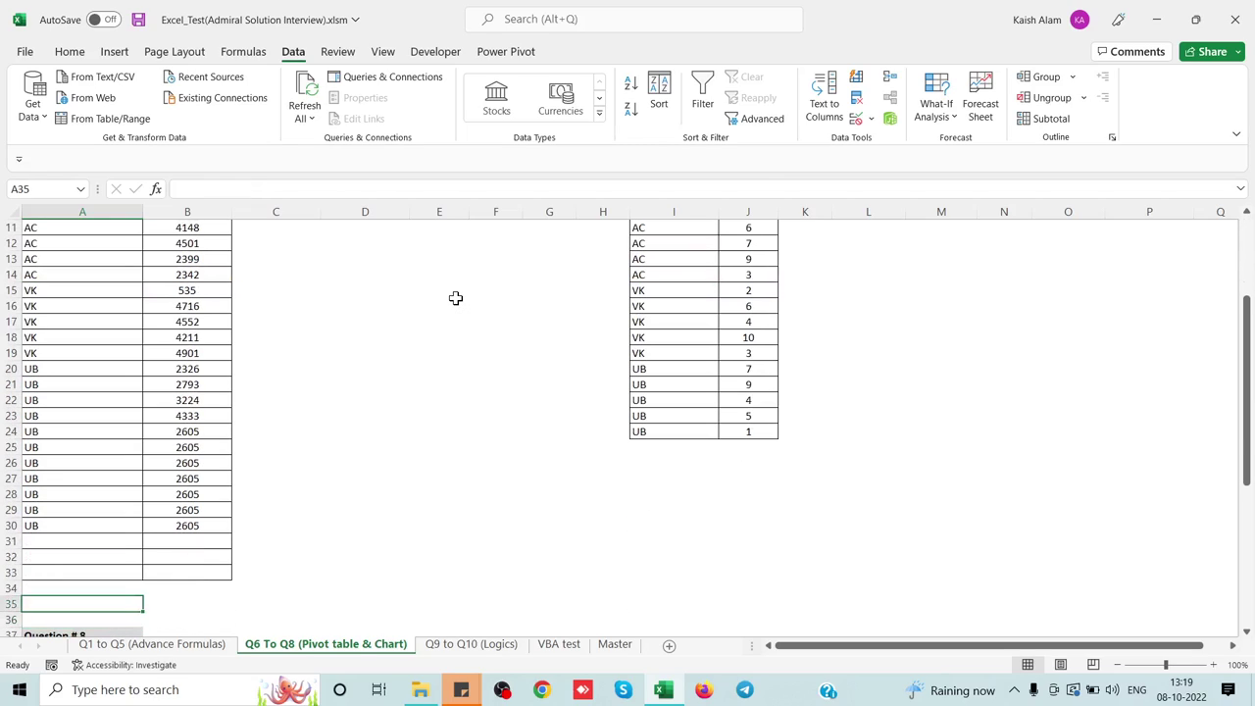
key(Up)
key(Up)
key(Up)
key(Up)
key(Up)
key(ctrl+Up)
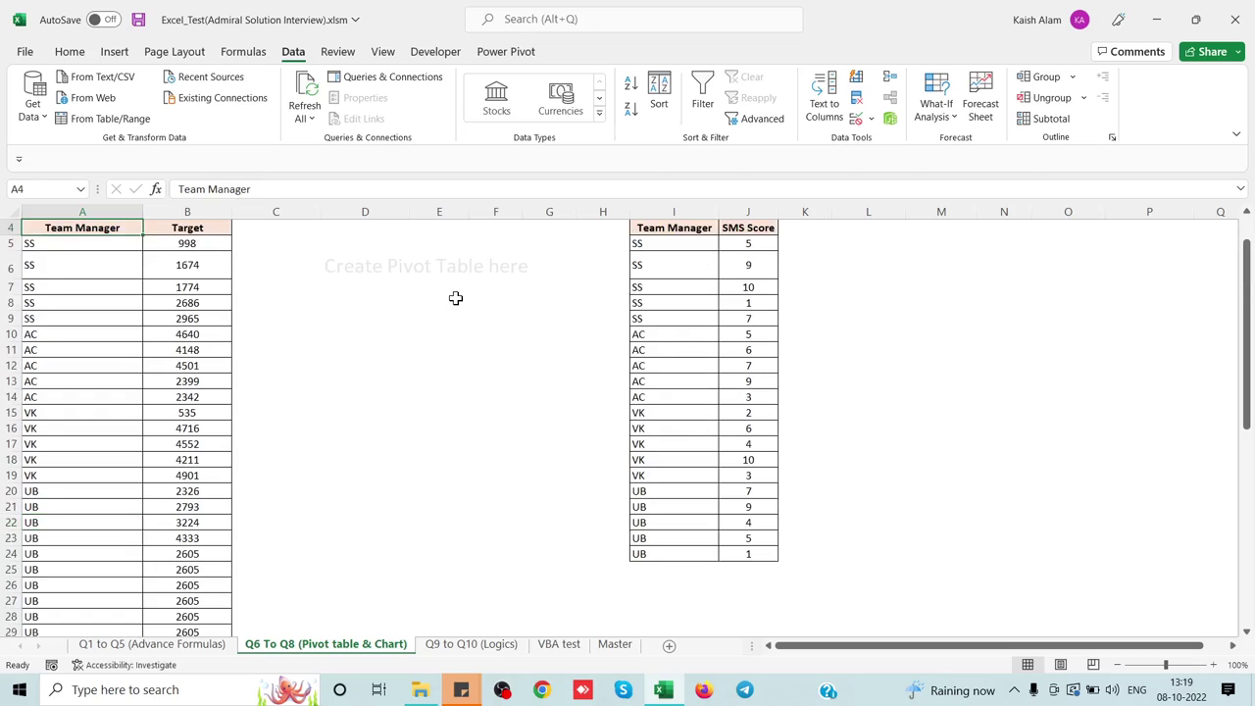
key(ctrl+Up)
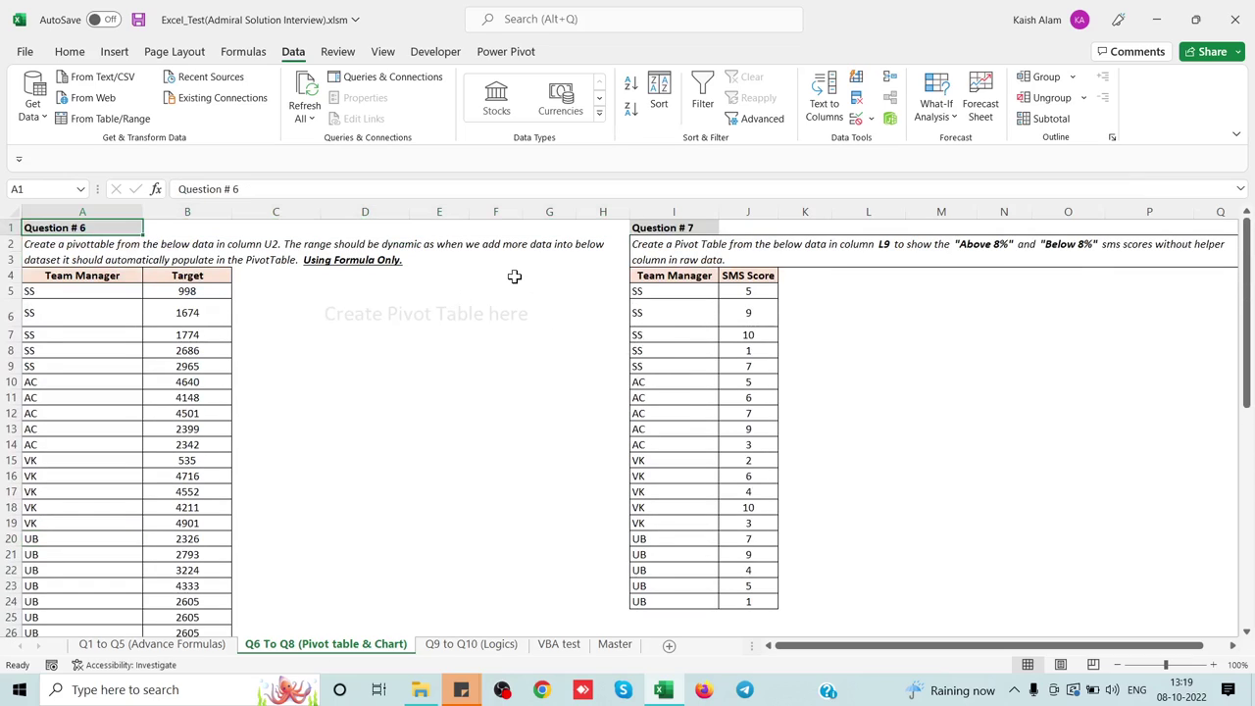
click(514, 275)
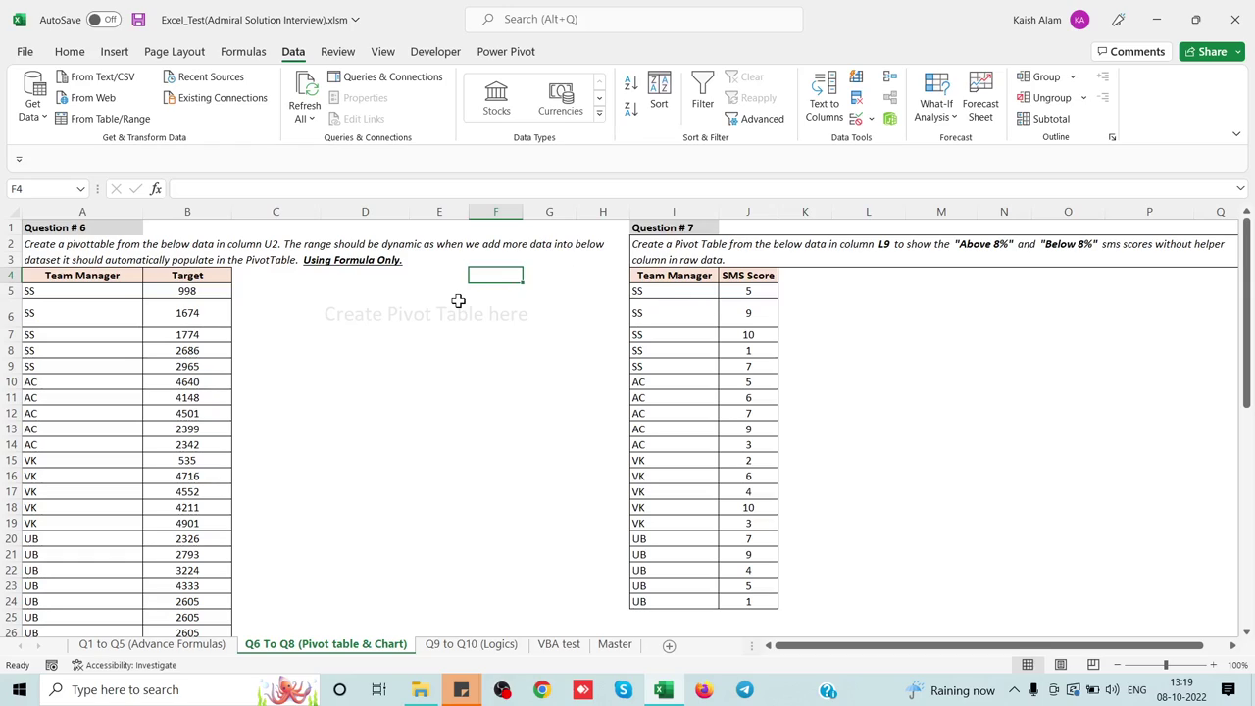
click(336, 297)
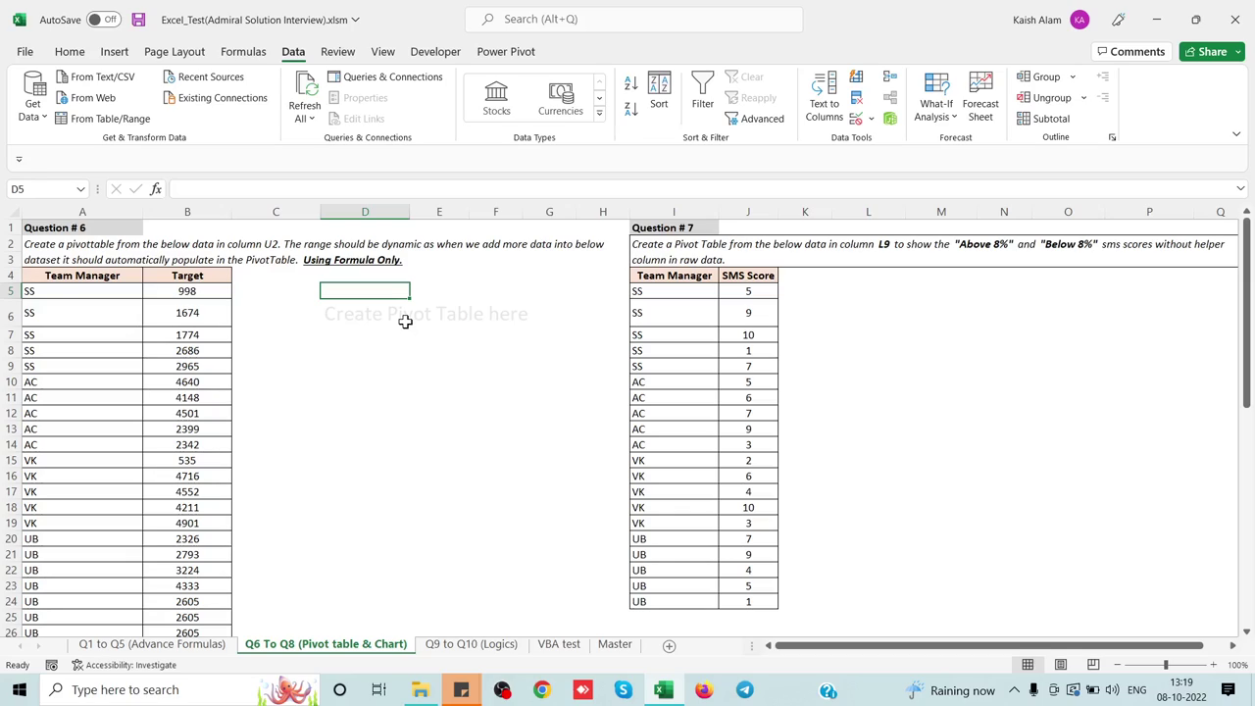
In D5, begin the formula =OFFSET(A4,0,0, anchored on the Team Manager header.
text(=)
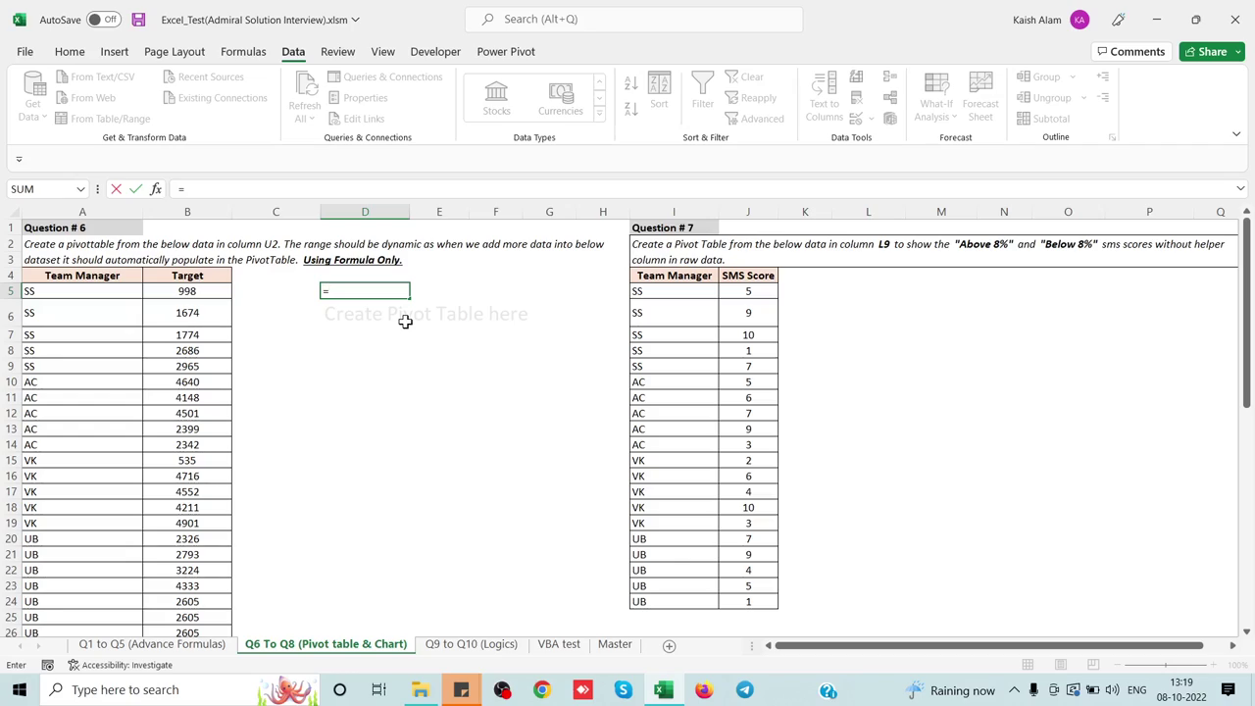
text(off)
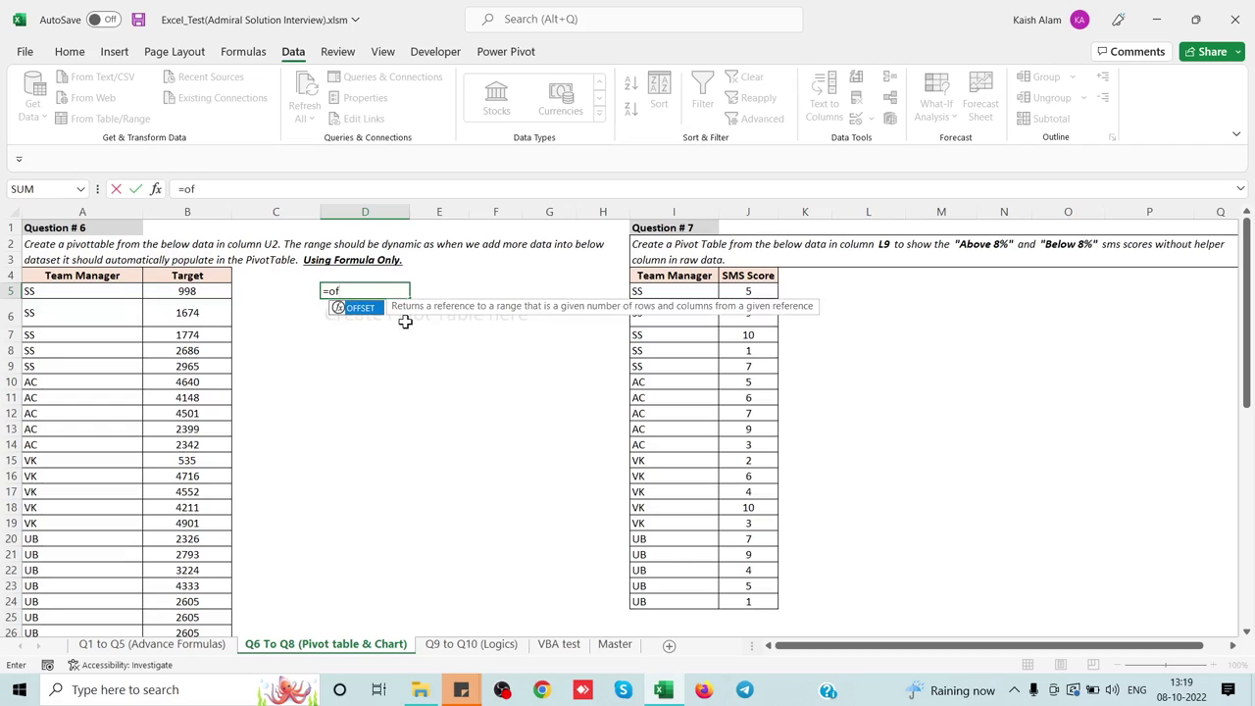
key(Tab)
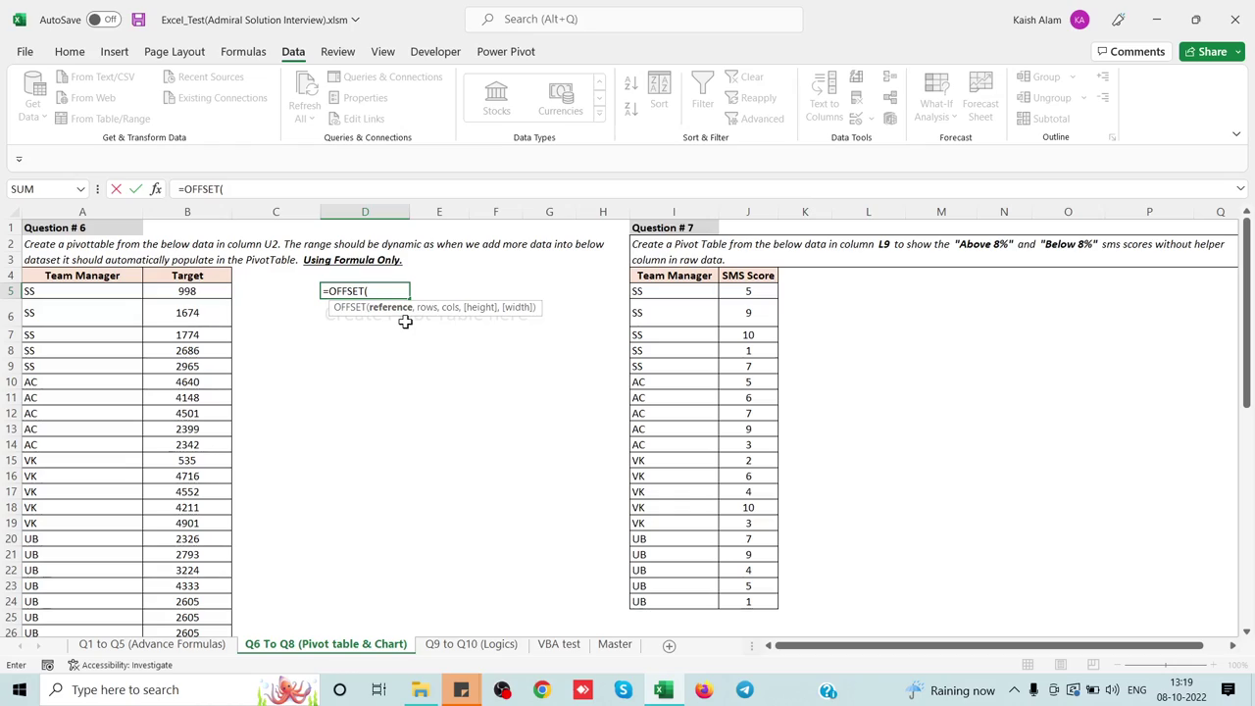
click(113, 276)
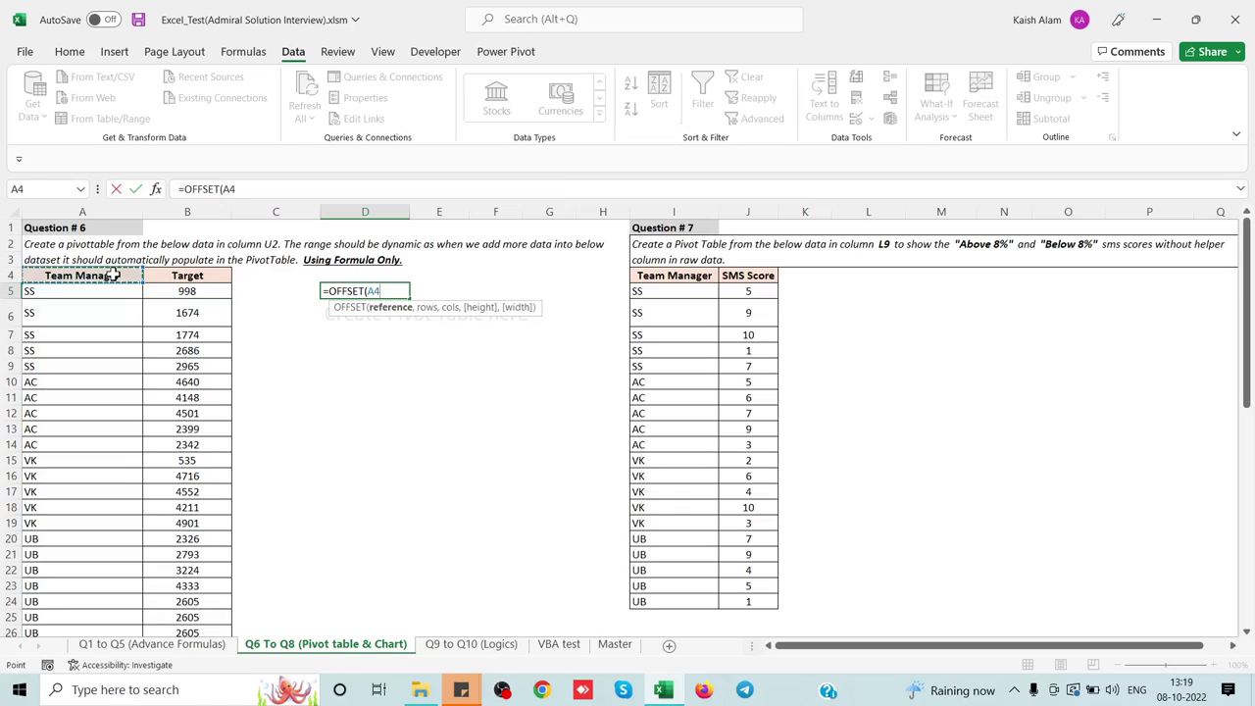
text(,)
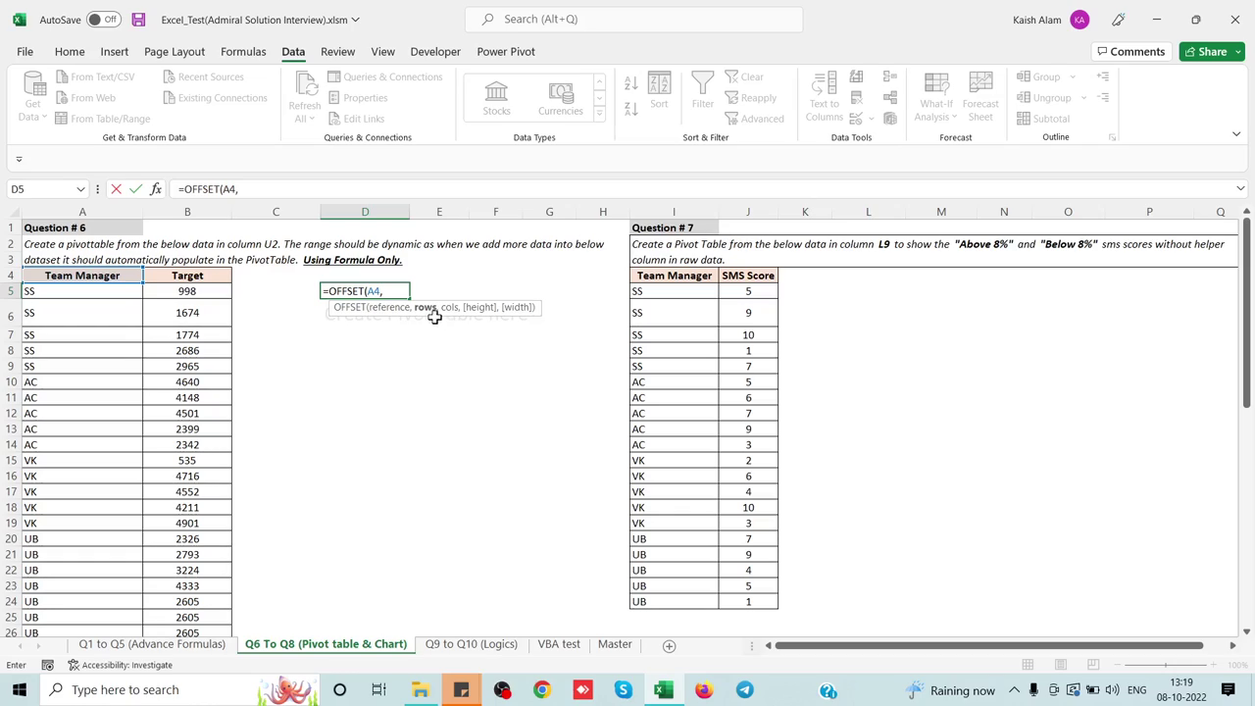
text(0,0)
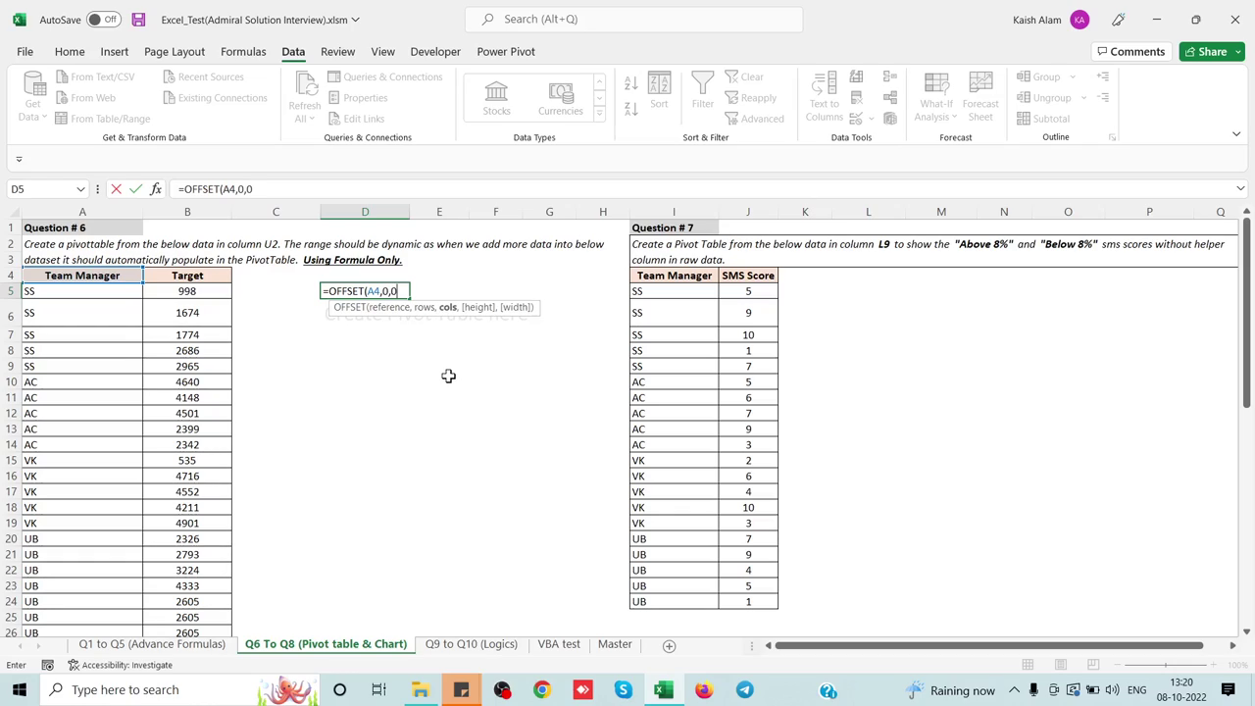
text(,)
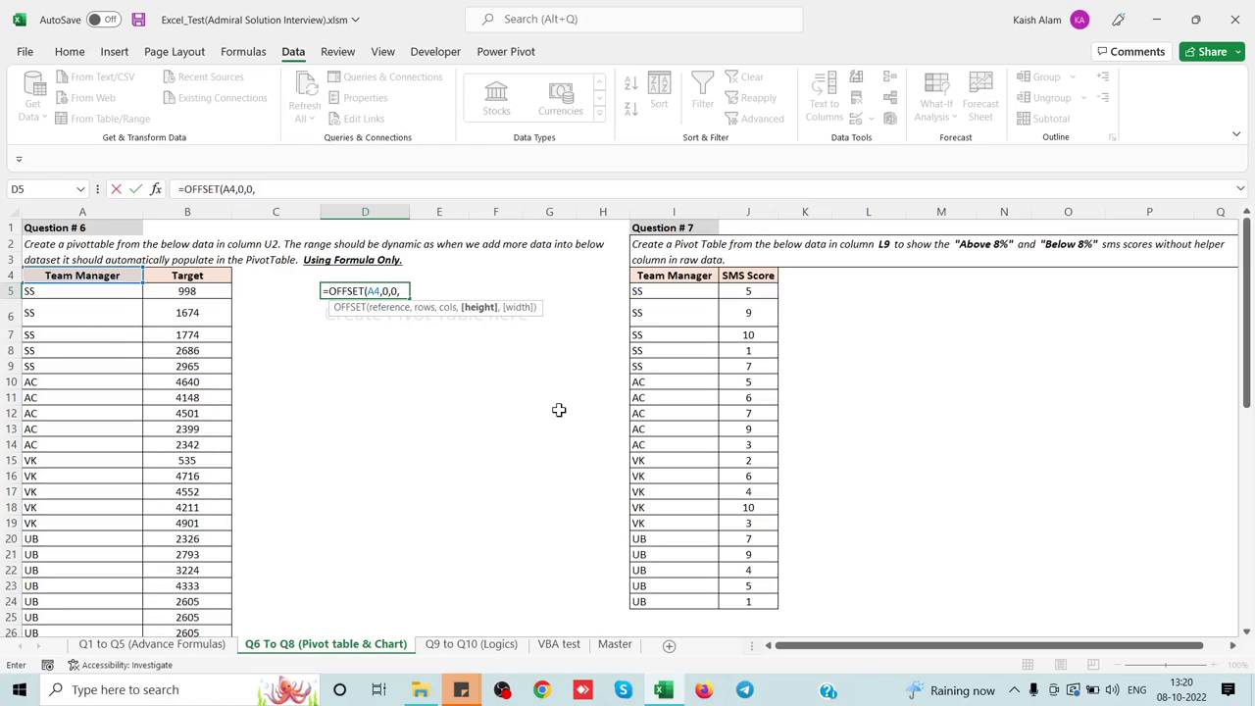
Enter =OFFSET(A4,0,0,COUNTA(A4:A33),2) in D5, which returns #SPILL!
text(coun)
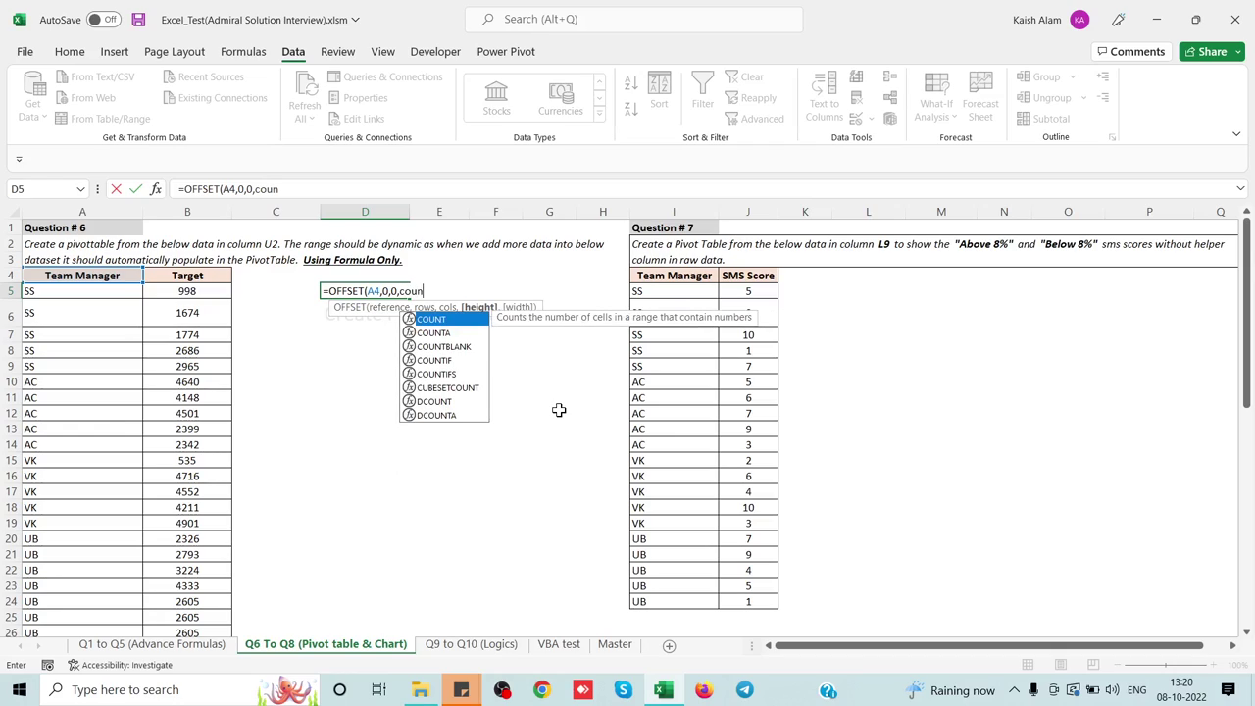
key(Down)
key(Tab)
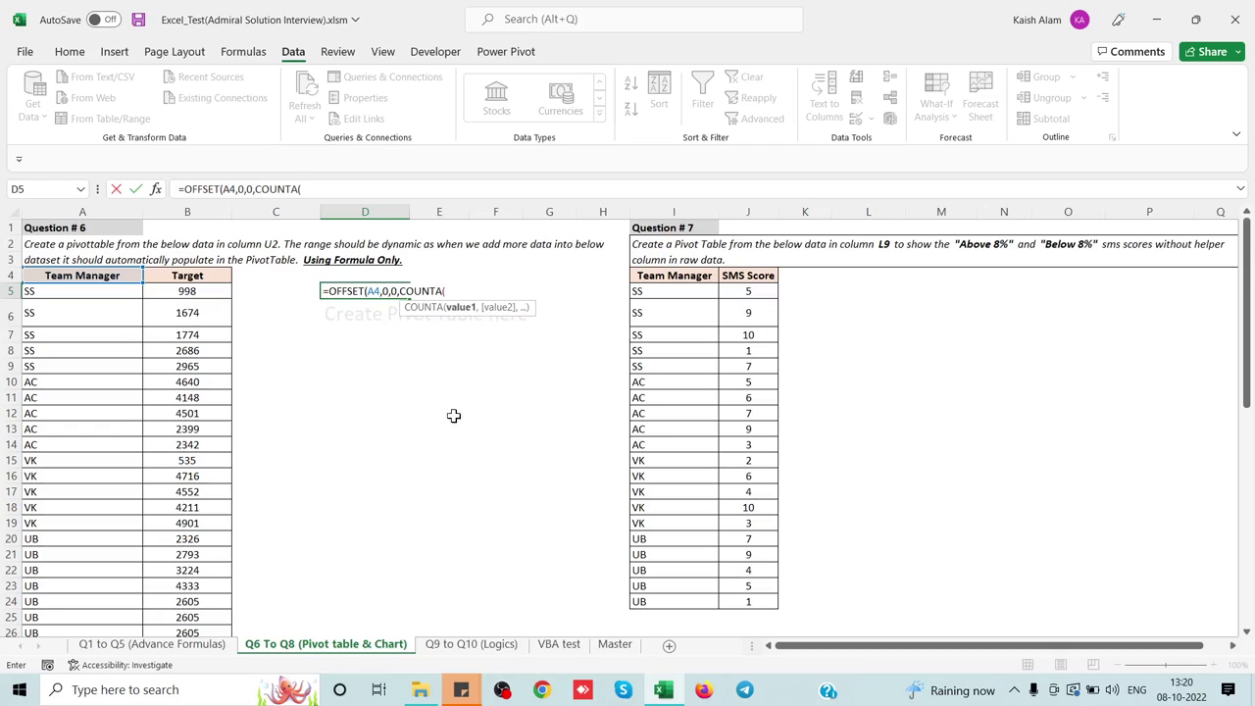
click(86, 275)
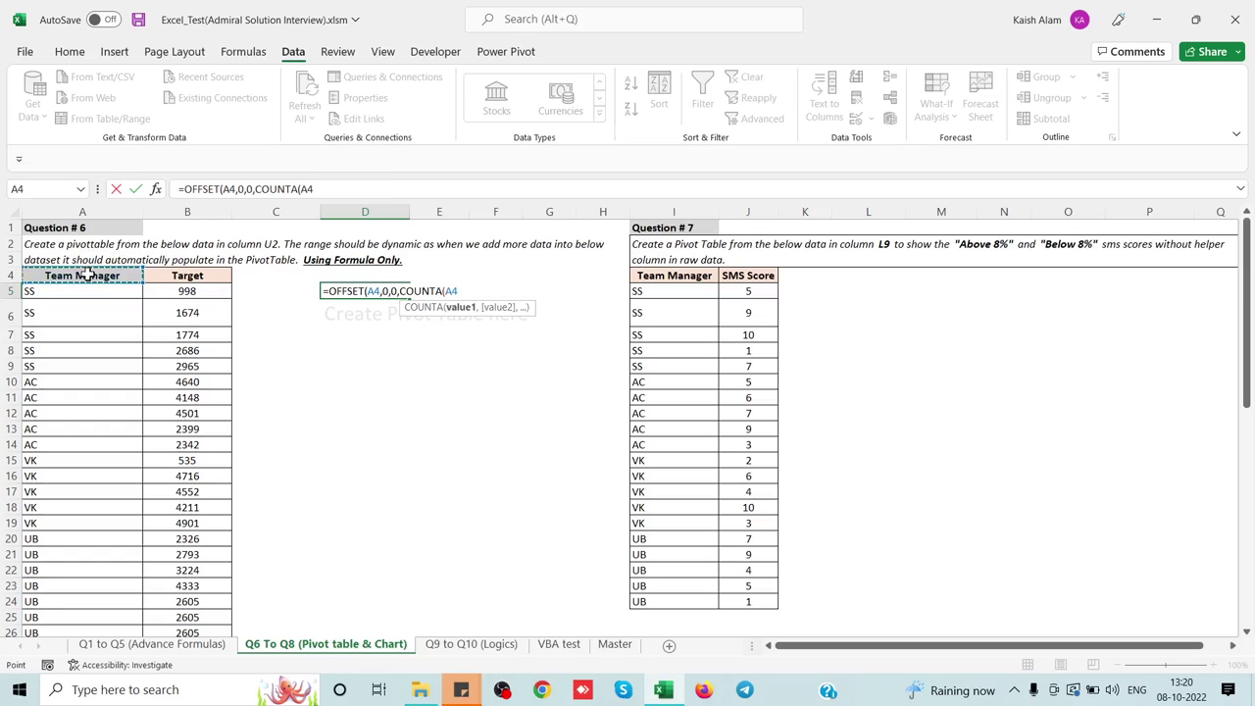
key(shift+Down)
key(shift+Down)
key(shift+Down)
key(shift+Down)
key(shift+Down)
key(shift+Down)
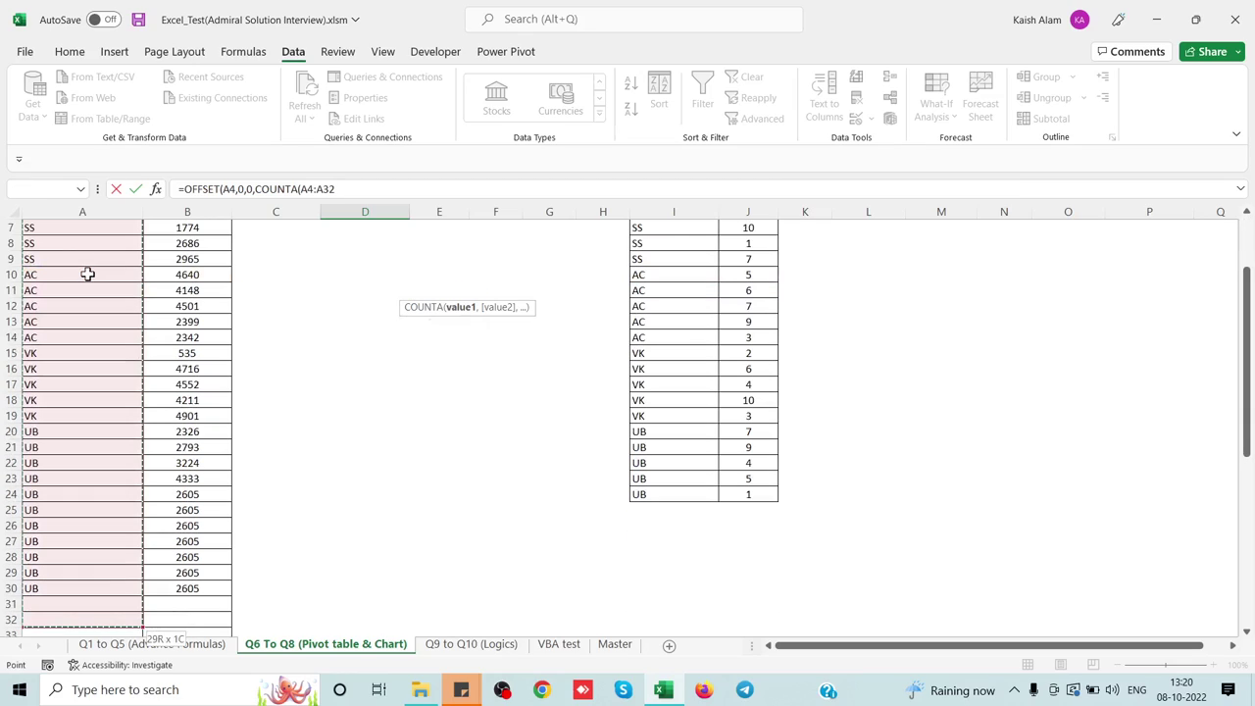
key(shift+Down)
key(shift+Down)
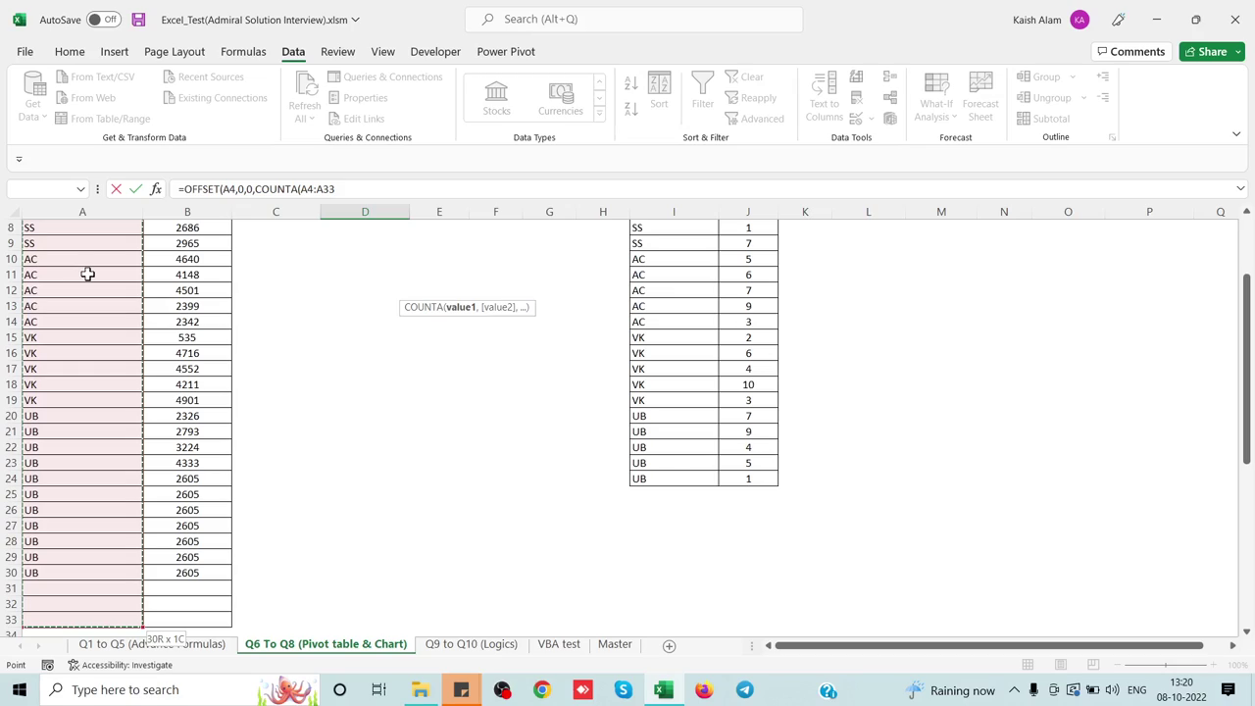
text())
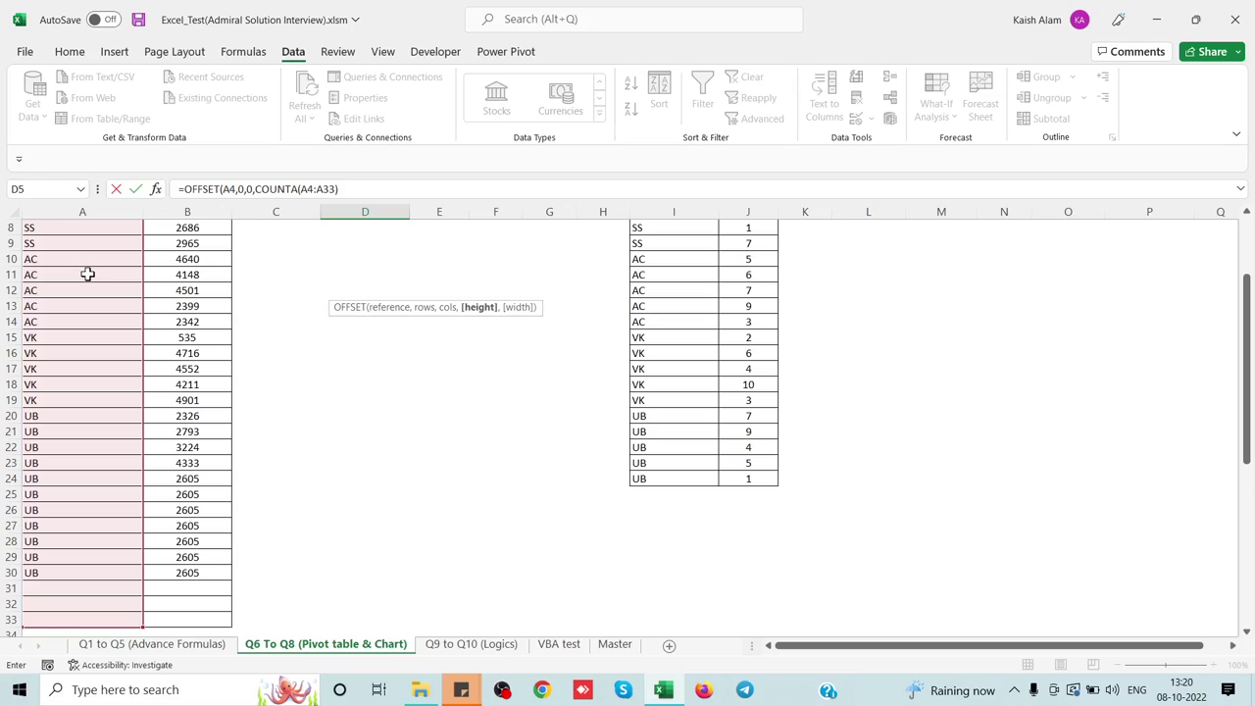
text(,2)
text())
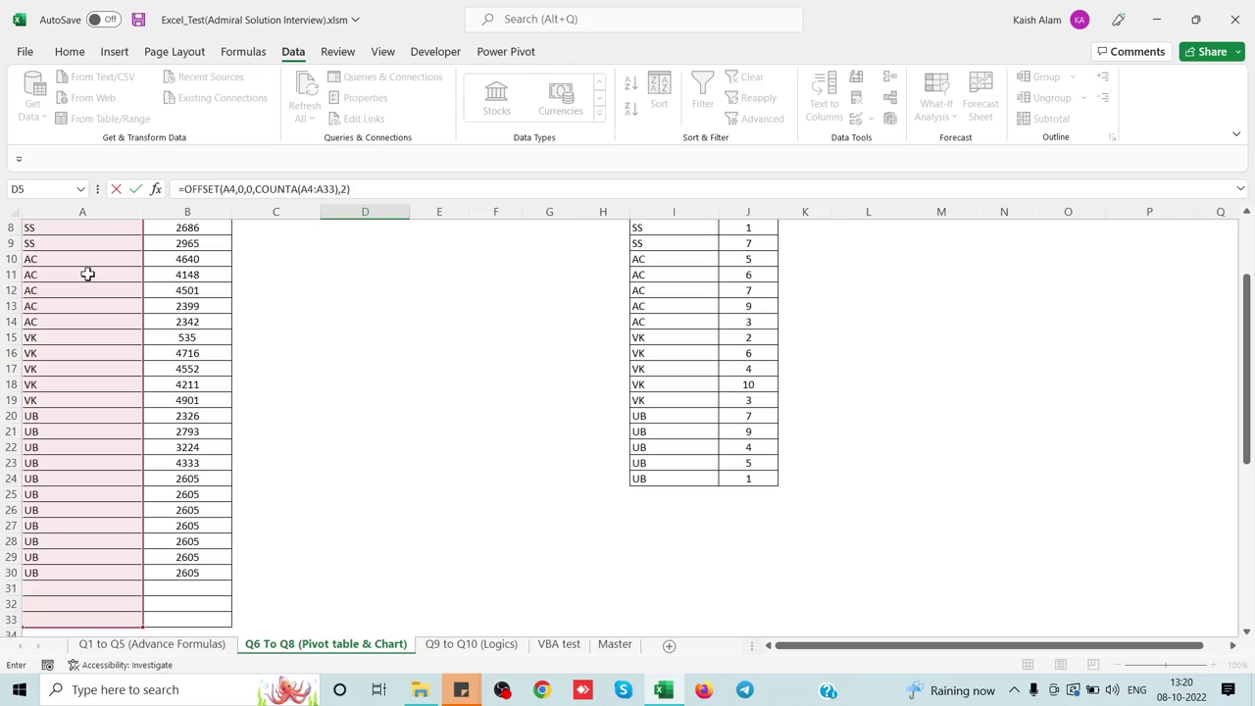
key(Return)
key(Up)
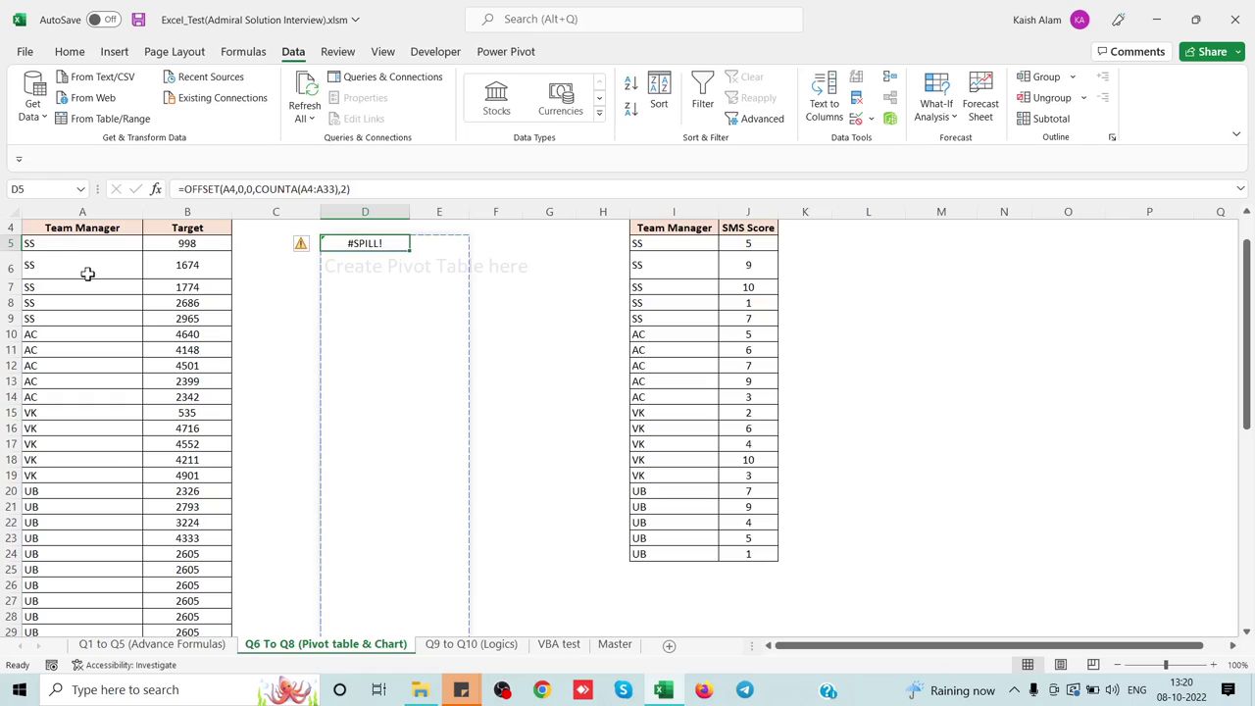
click(243, 189)
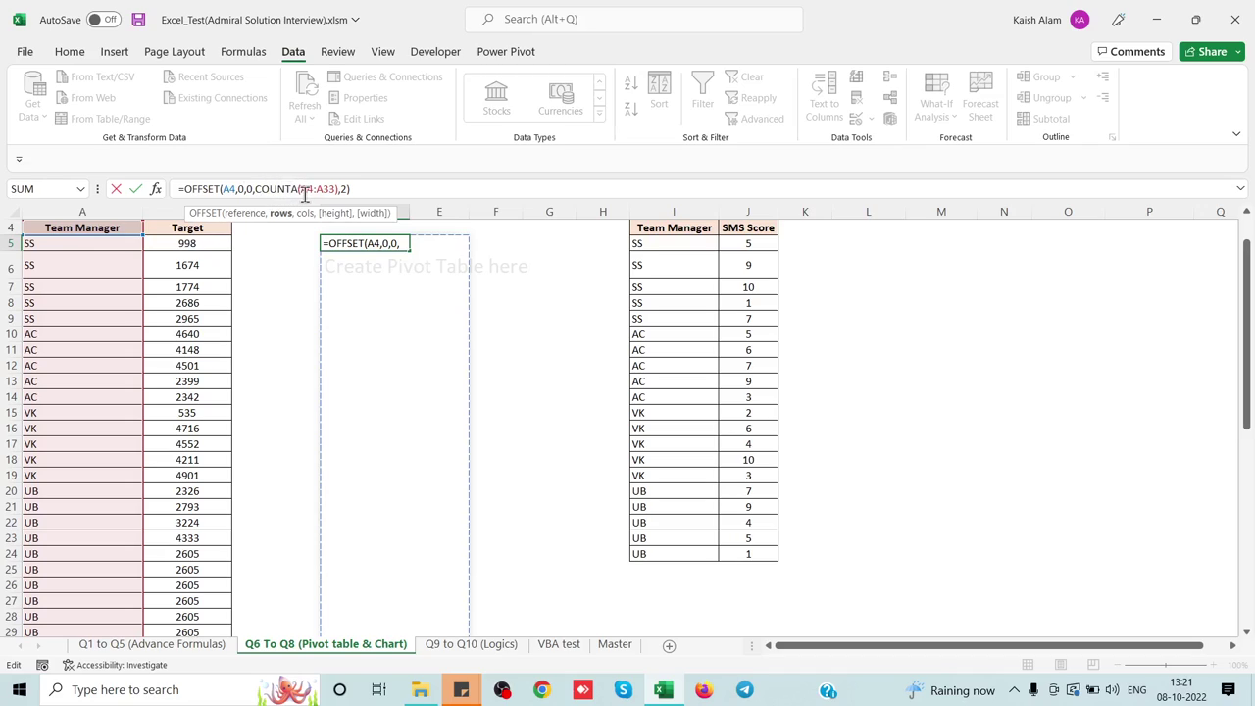
key(ctrl+Return)
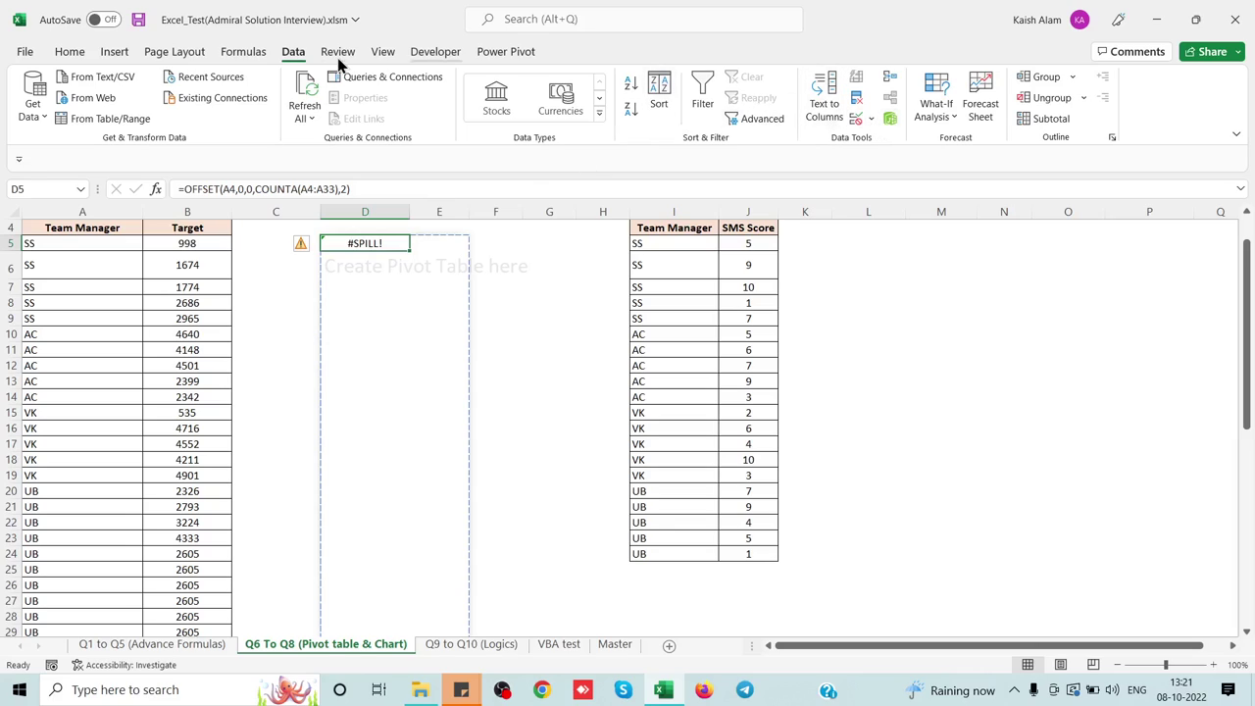
Step through D5's OFFSET formula with Evaluate Formula, confirming COUNTA gives 27 before #SPILL!
click(254, 53)
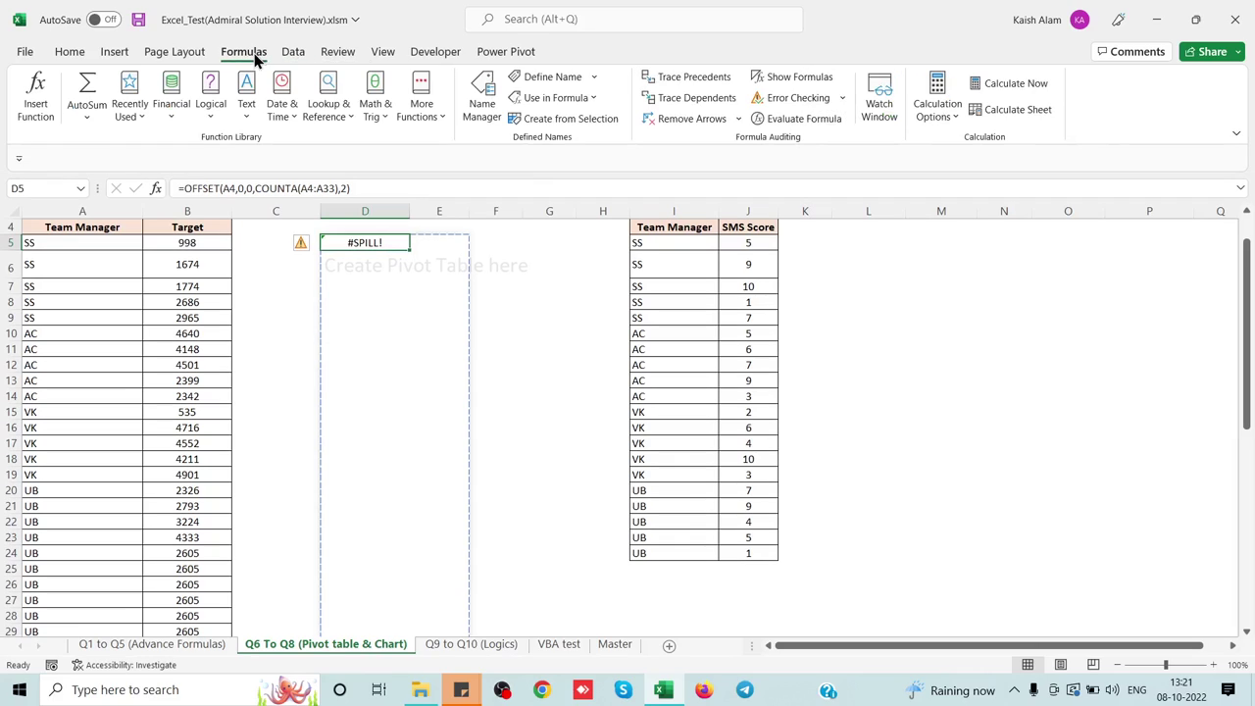
click(796, 117)
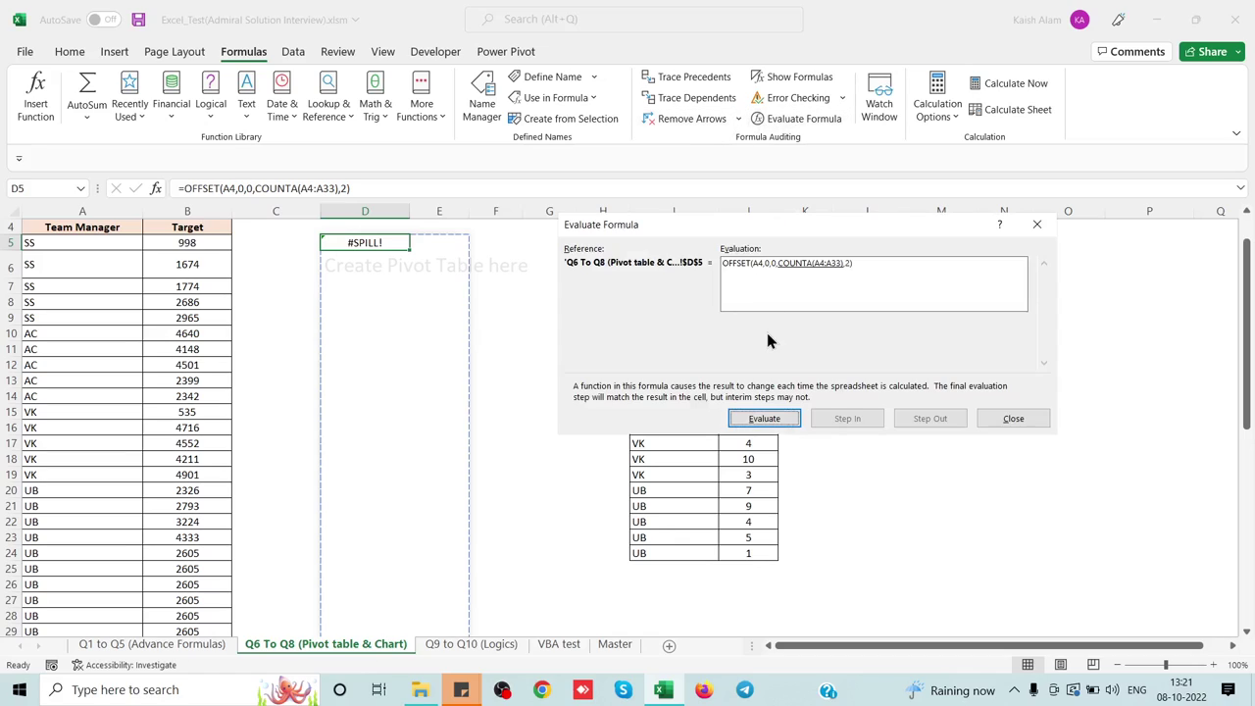
click(780, 417)
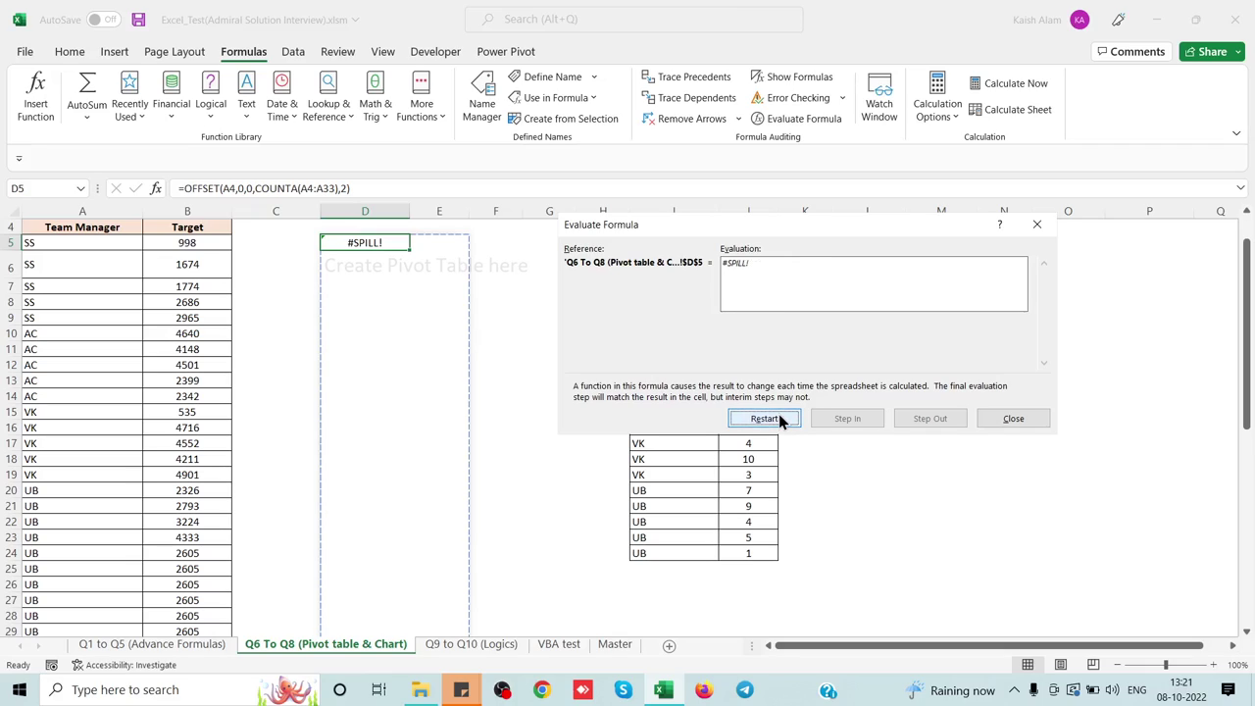
click(778, 416)
click(779, 417)
click(777, 417)
click(777, 416)
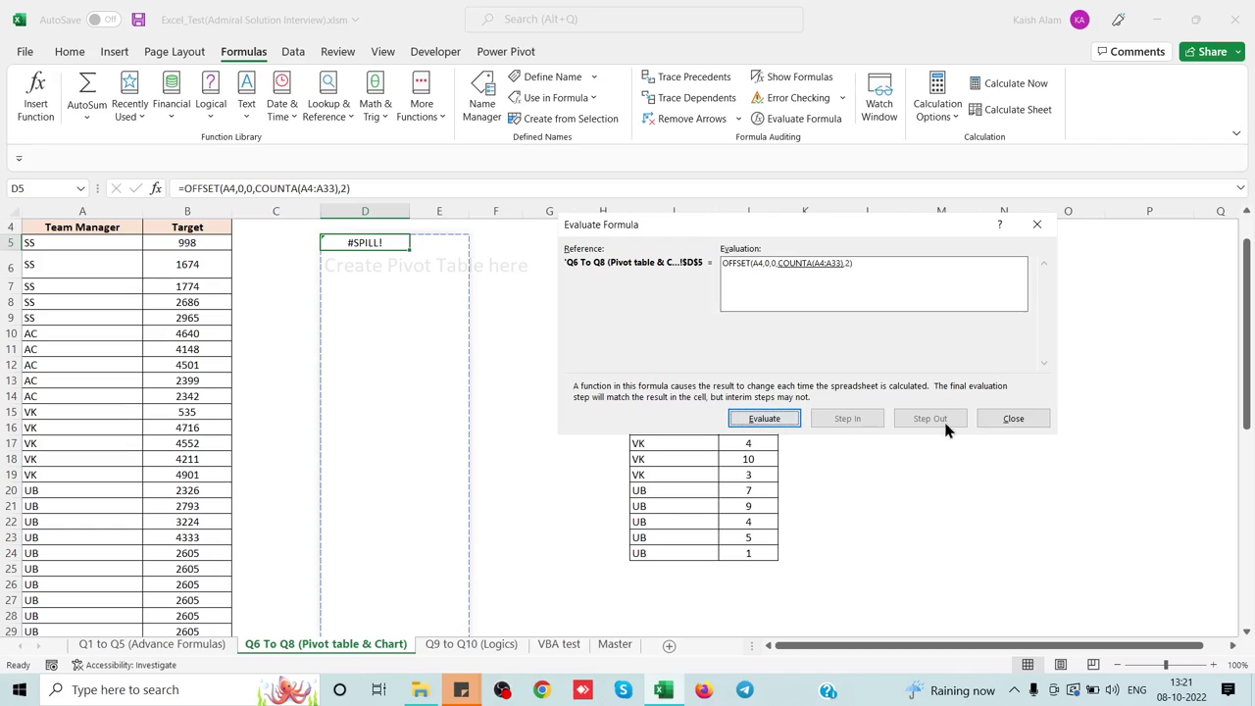
click(1020, 418)
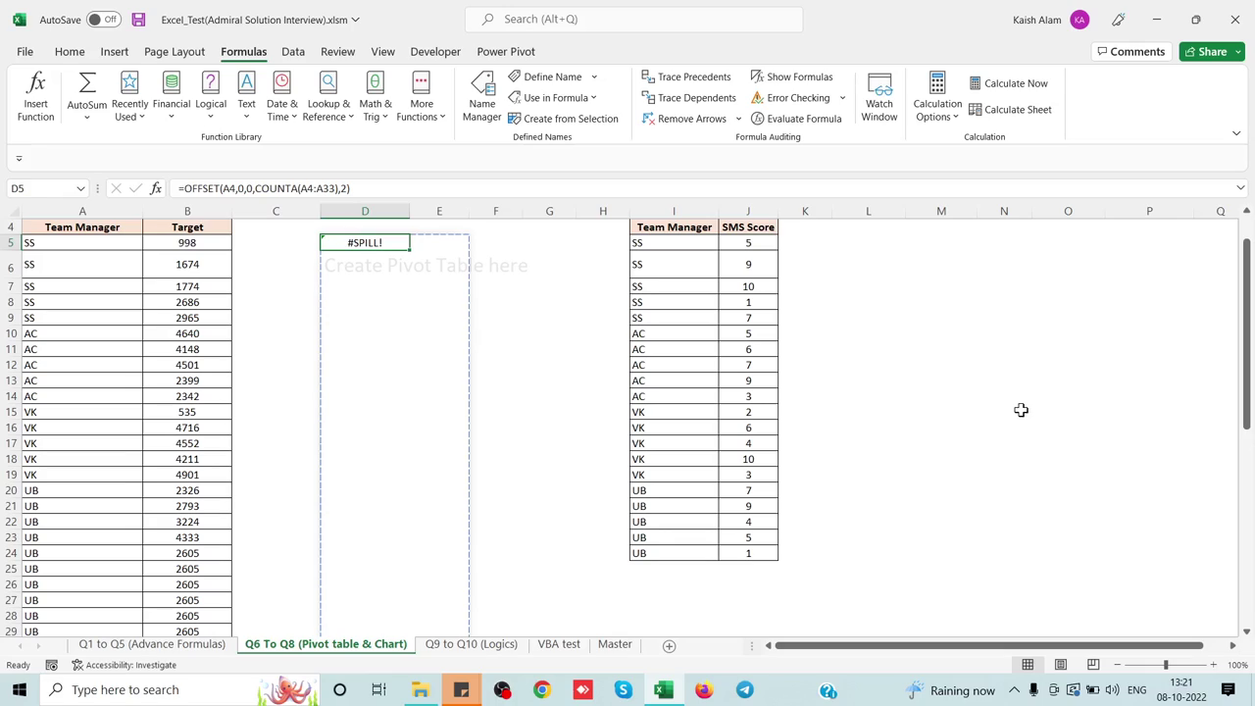
Make D5's references absolute: =OFFSET($A$4,0,0,COUNTA($A$4:$A$33),2).
click(226, 188)
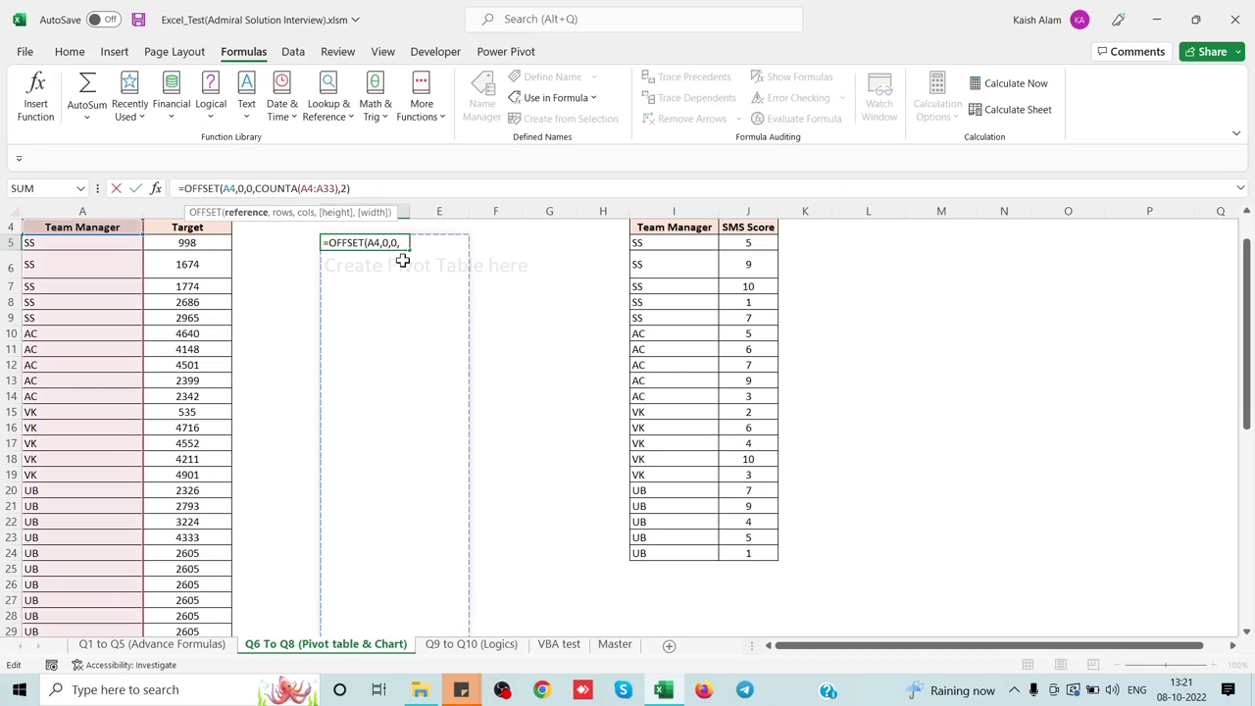
key(F4)
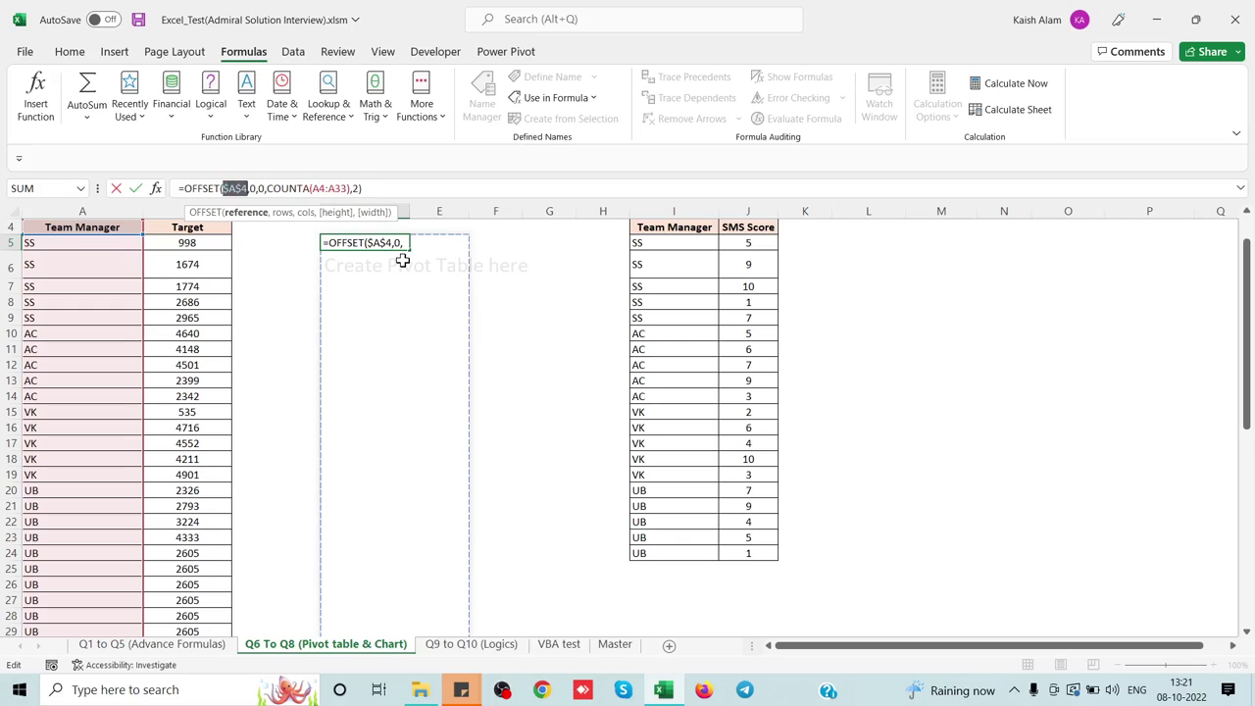
click(320, 188)
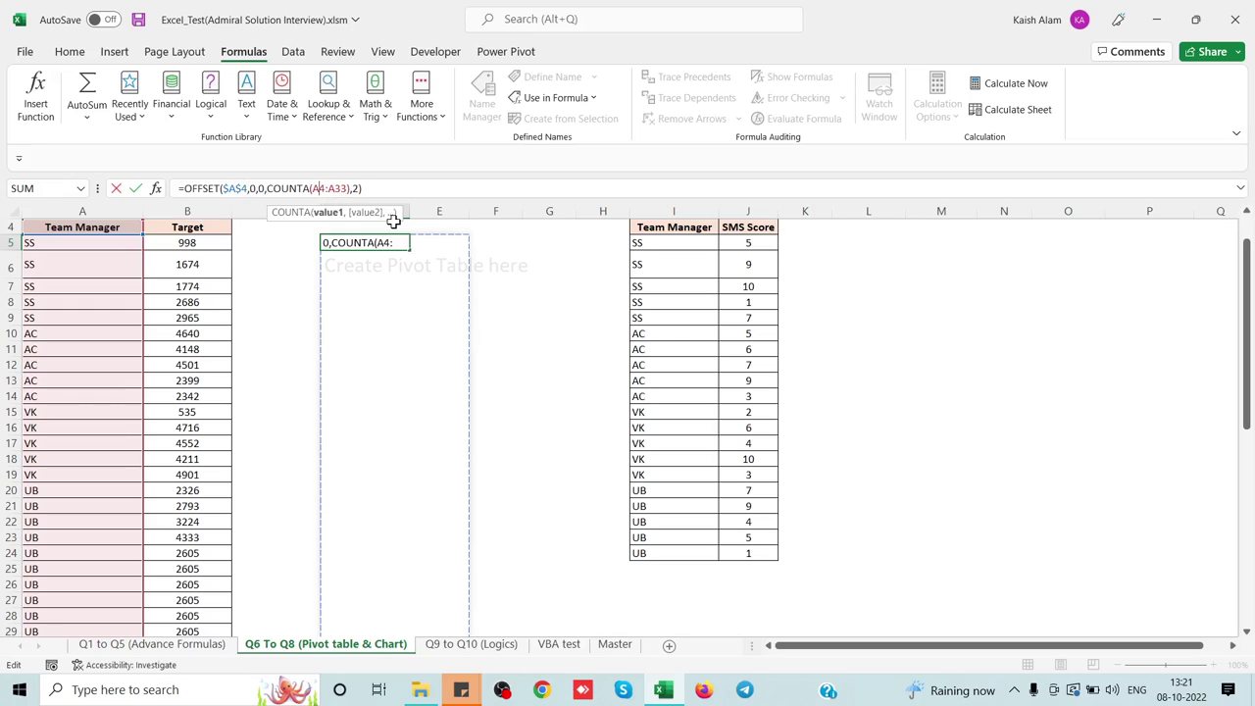
key(F4)
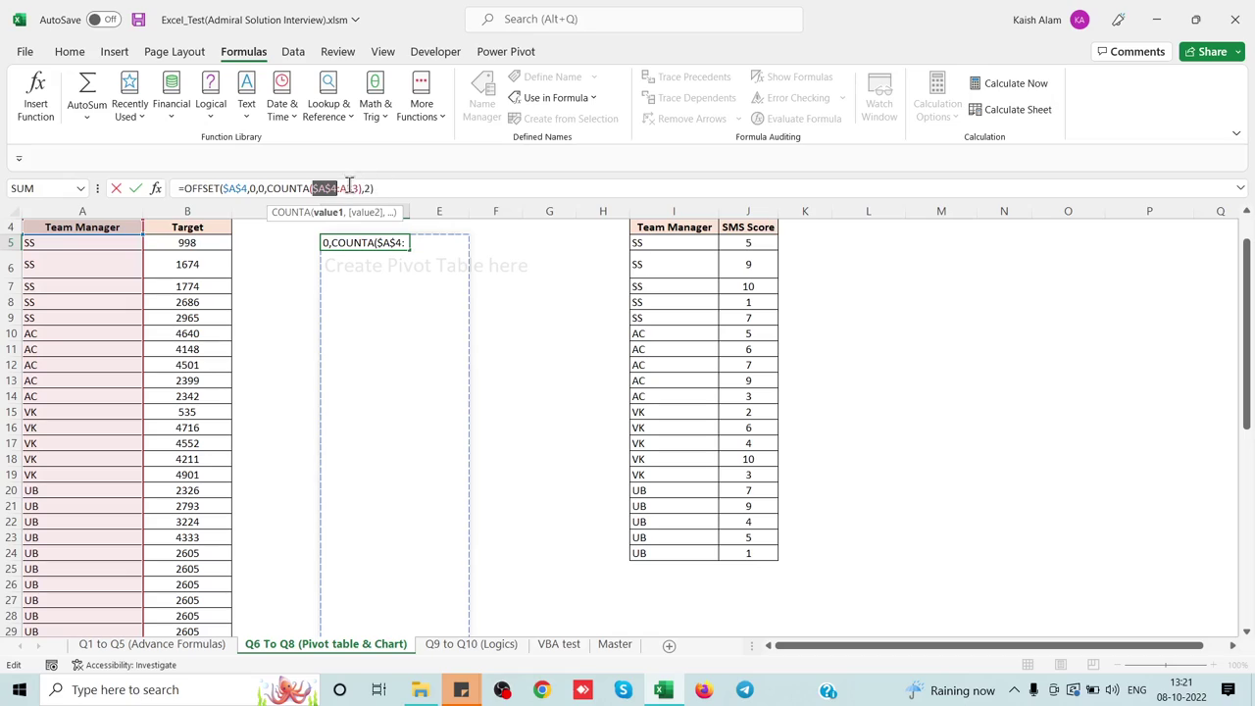
click(348, 188)
key(F4)
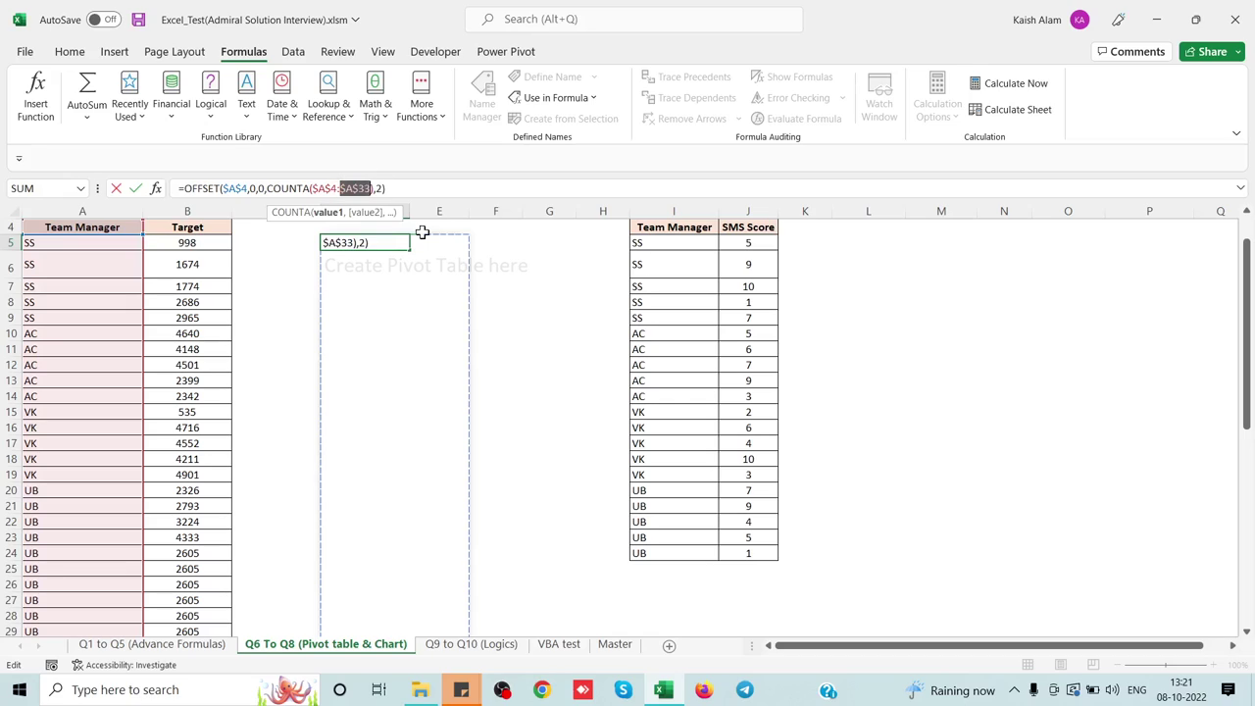
key(Return)
key(Up)
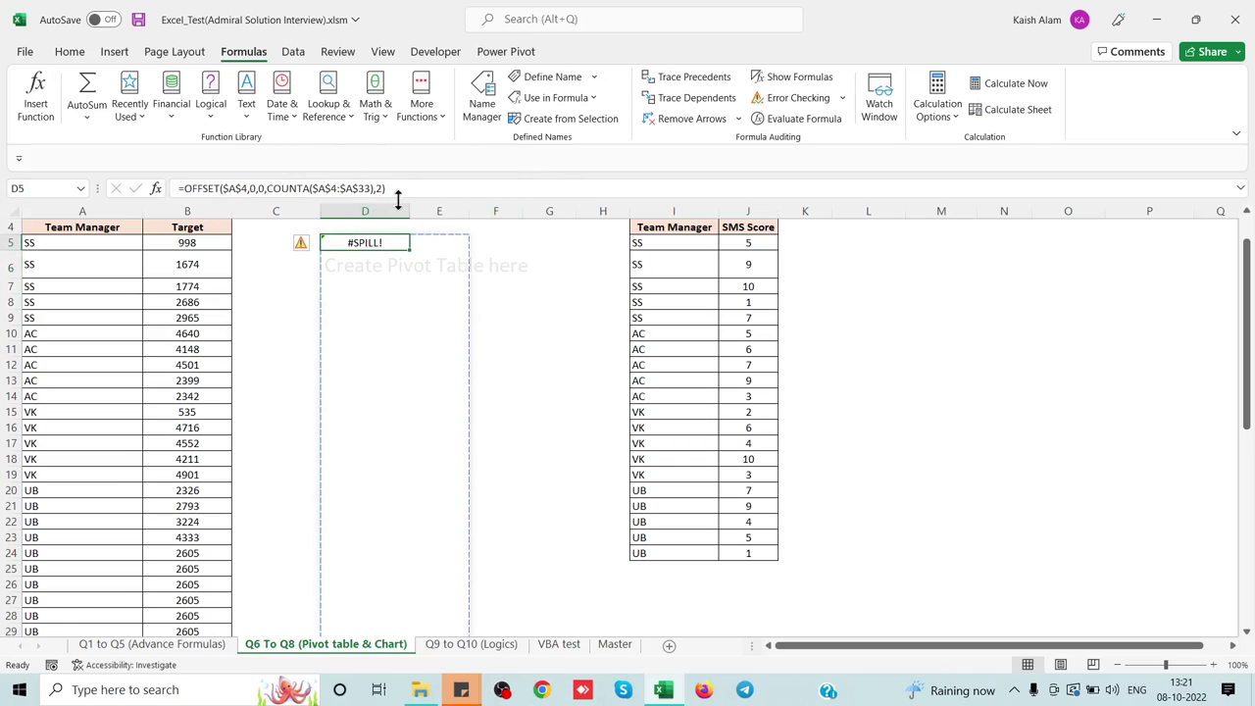
Select and copy the entire formula text from D5.
click(406, 193)
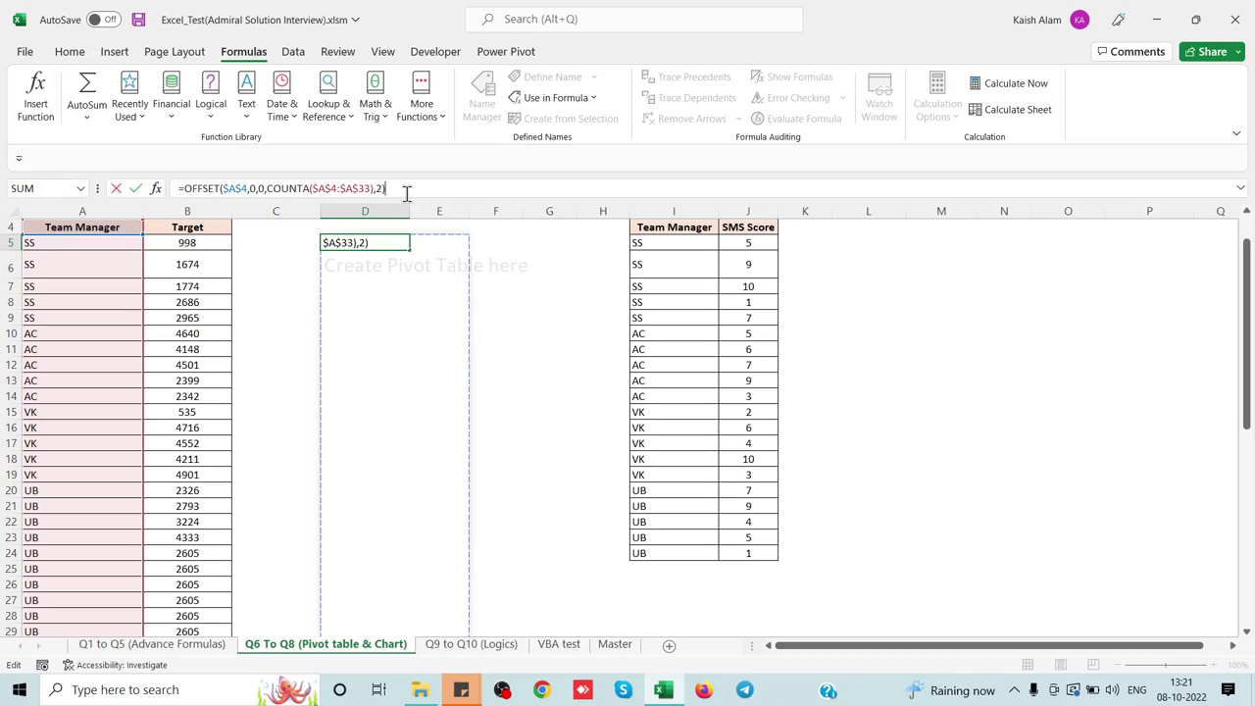
triple_click(400, 191)
key(ctrl+c)
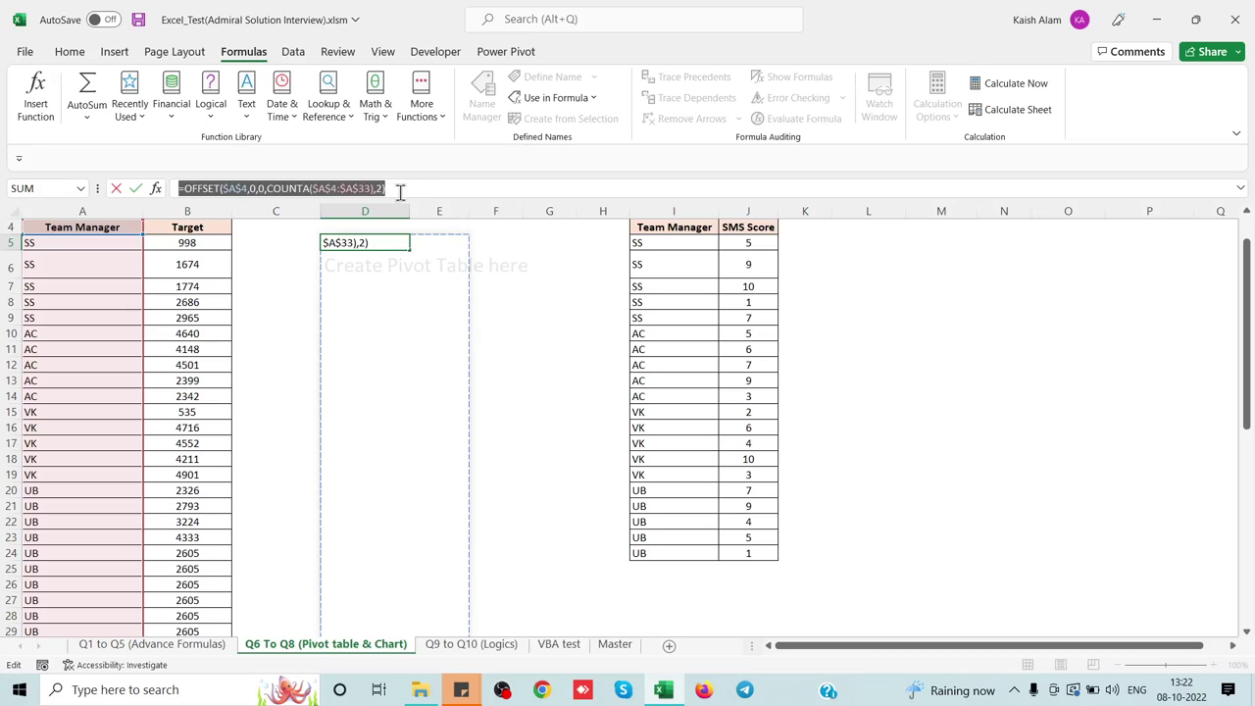
key(Escape)
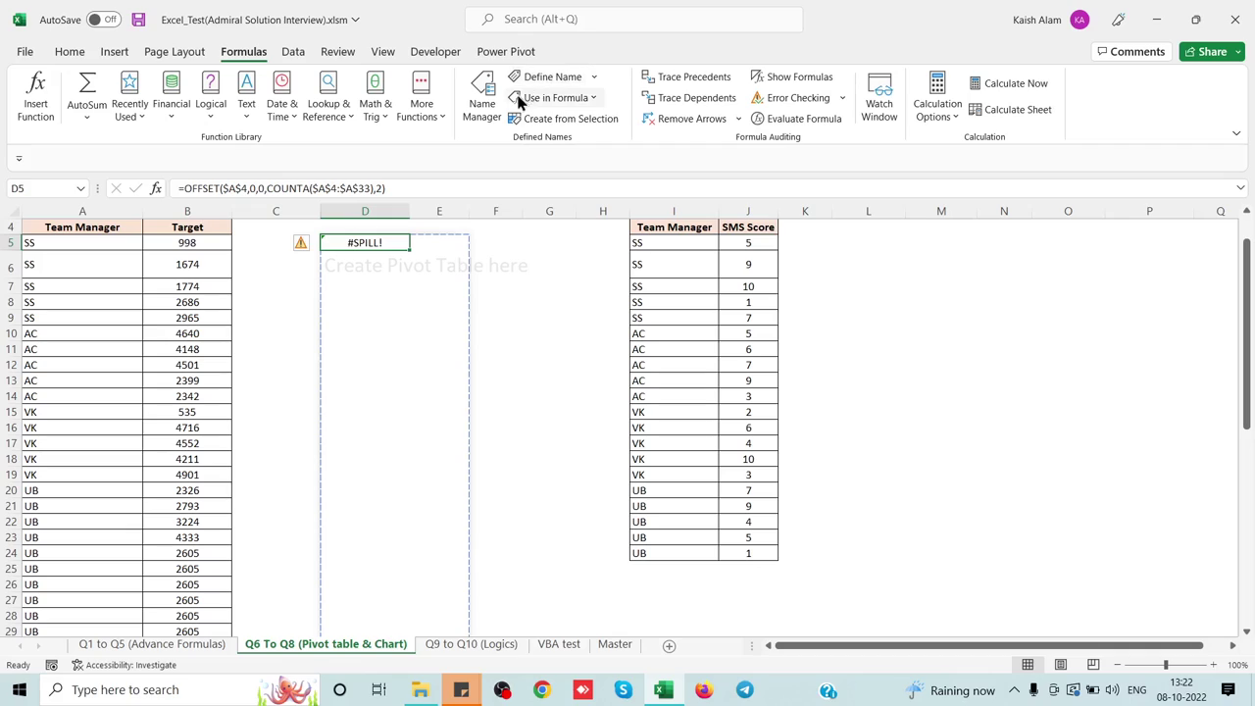
Define the name PivotRng as the pasted OFFSET formula and check the cells it covers.
click(483, 106)
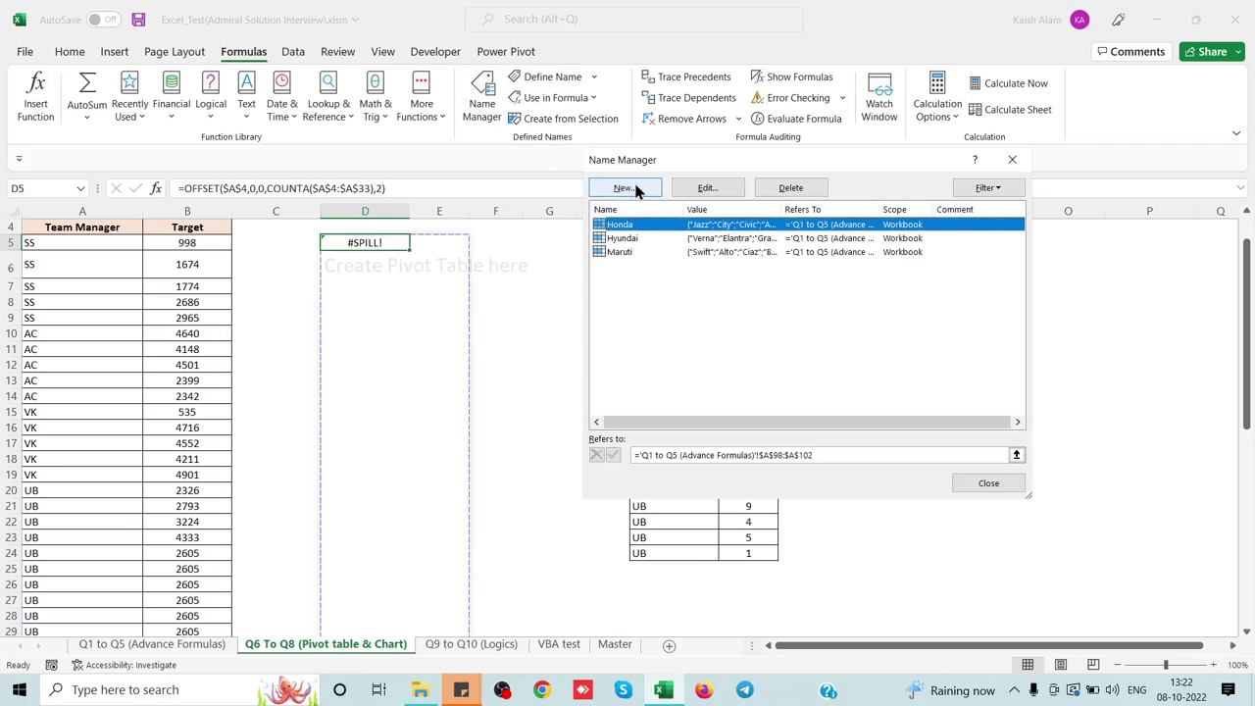
key(Escape)
click(704, 260)
text(PivotRng)
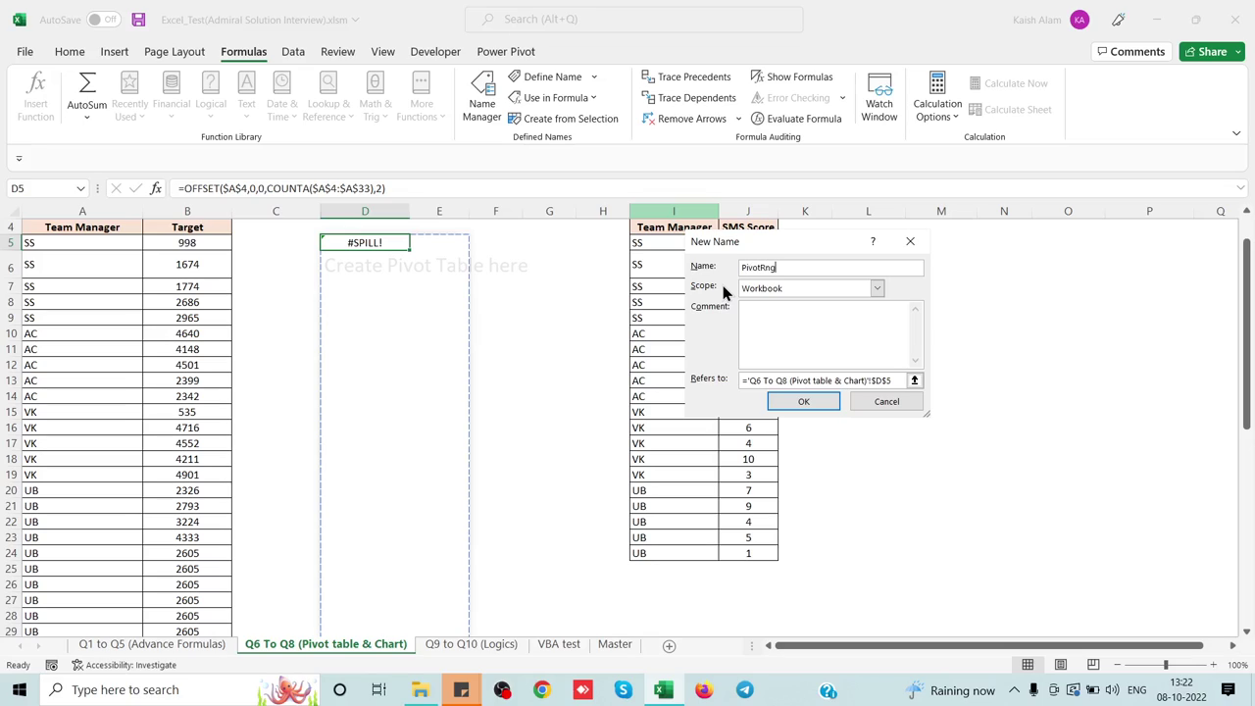
key(Tab)
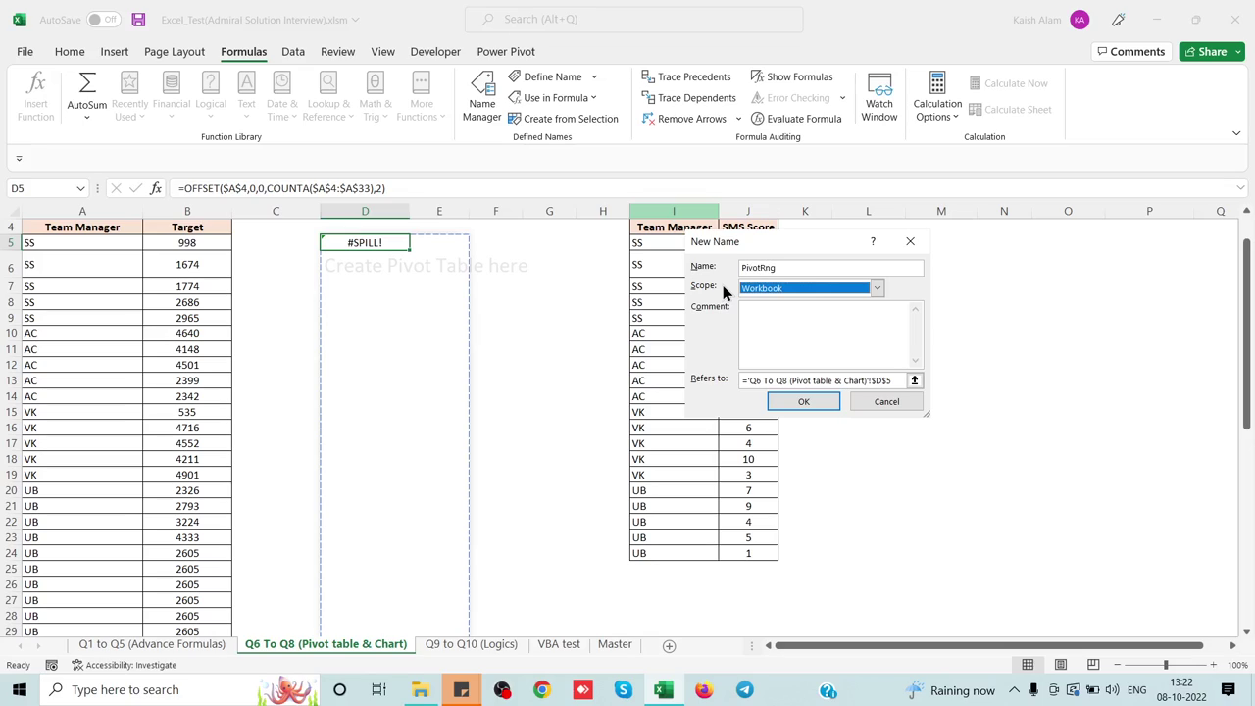
key(Tab)
key(Tab)
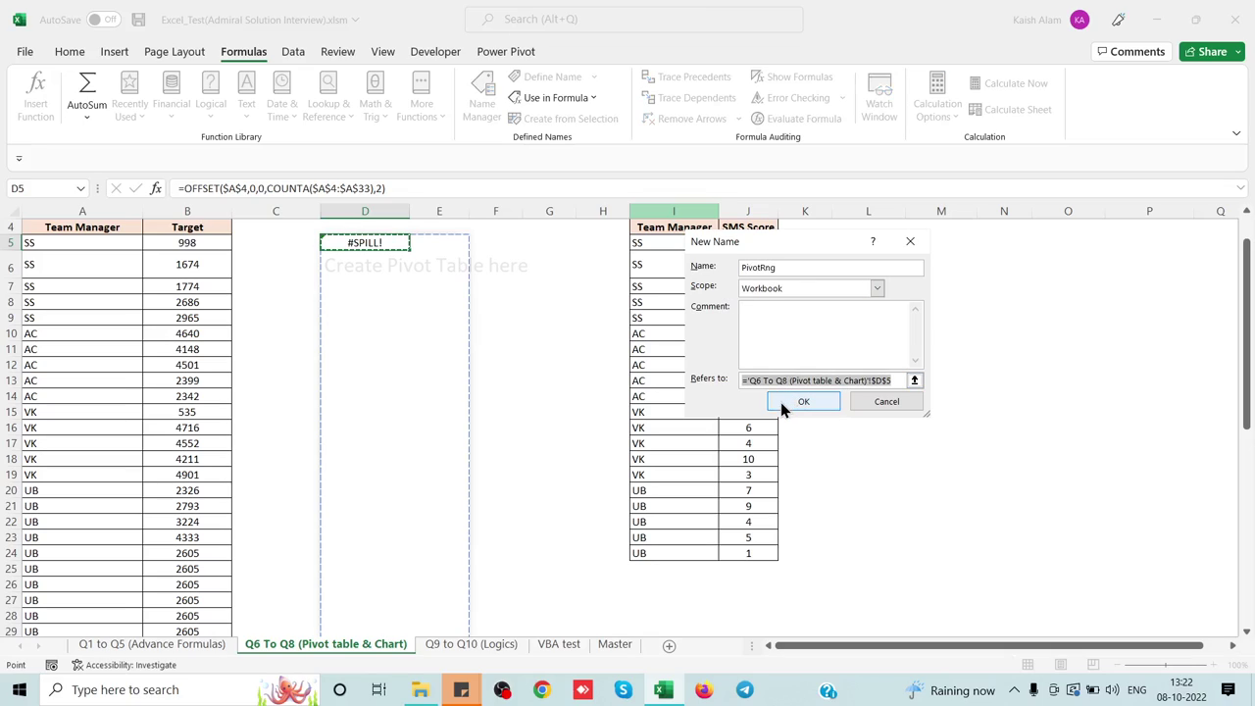
key(BackSpace)
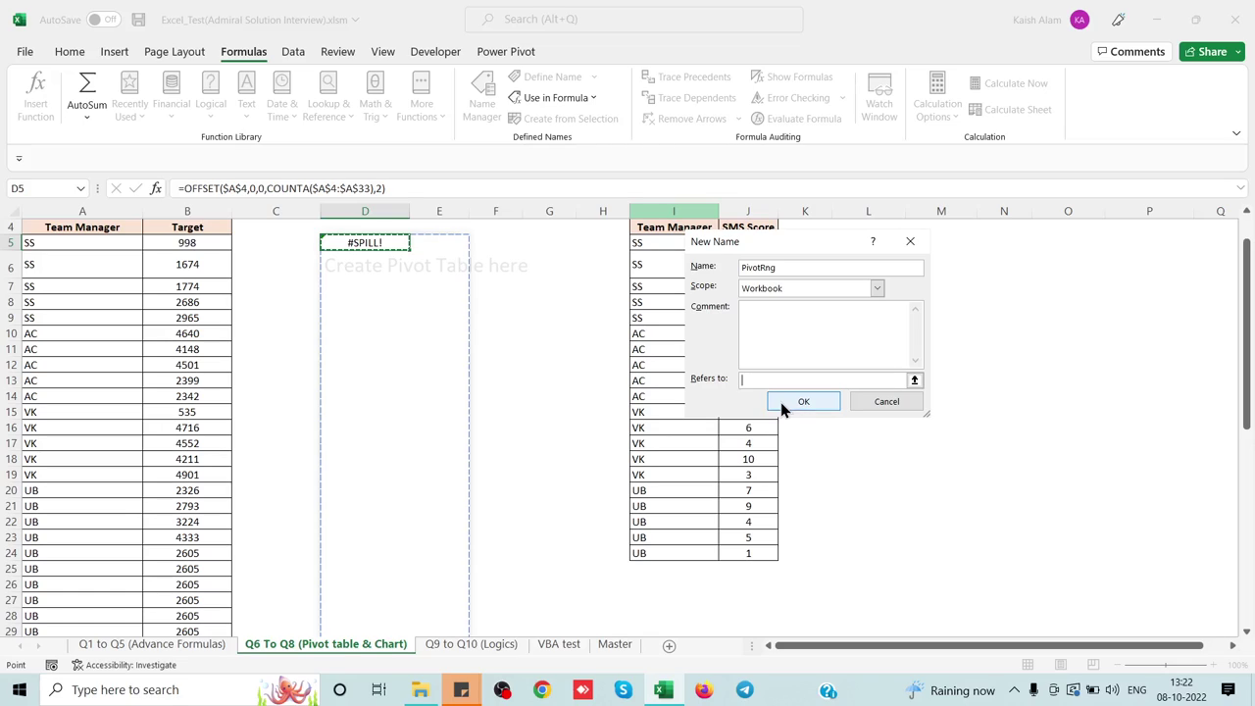
key(ctrl+v)
click(790, 402)
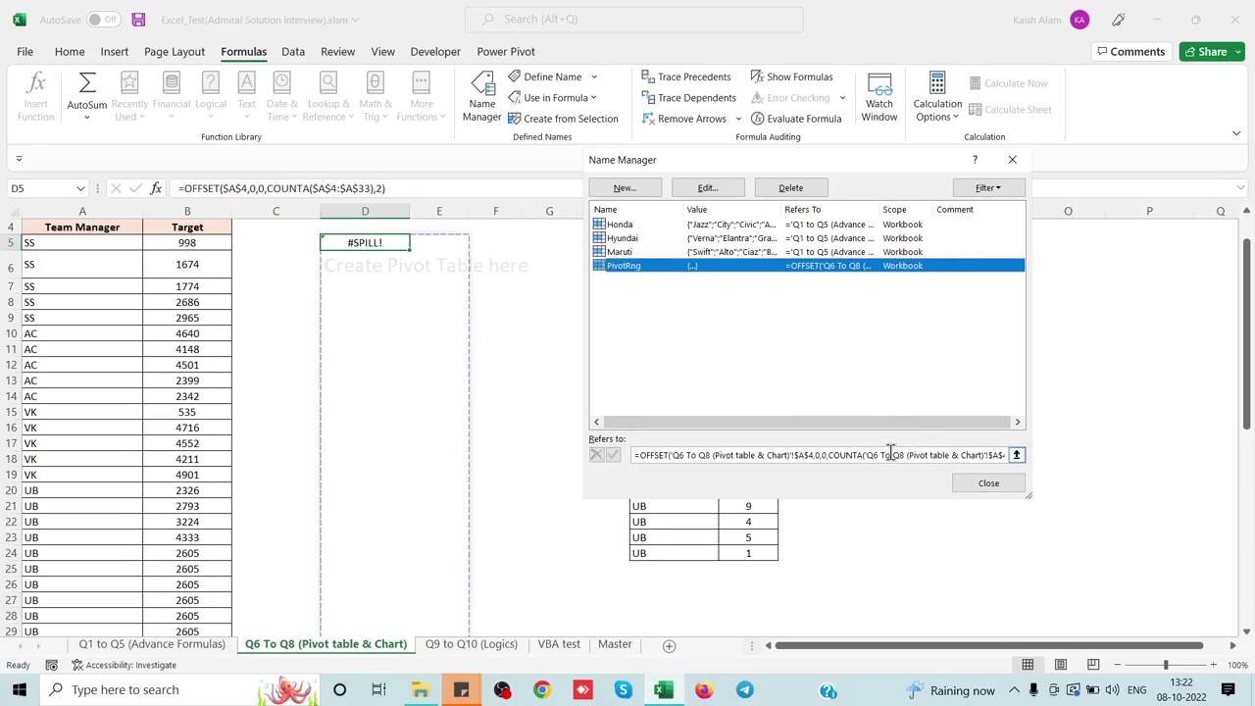
click(891, 454)
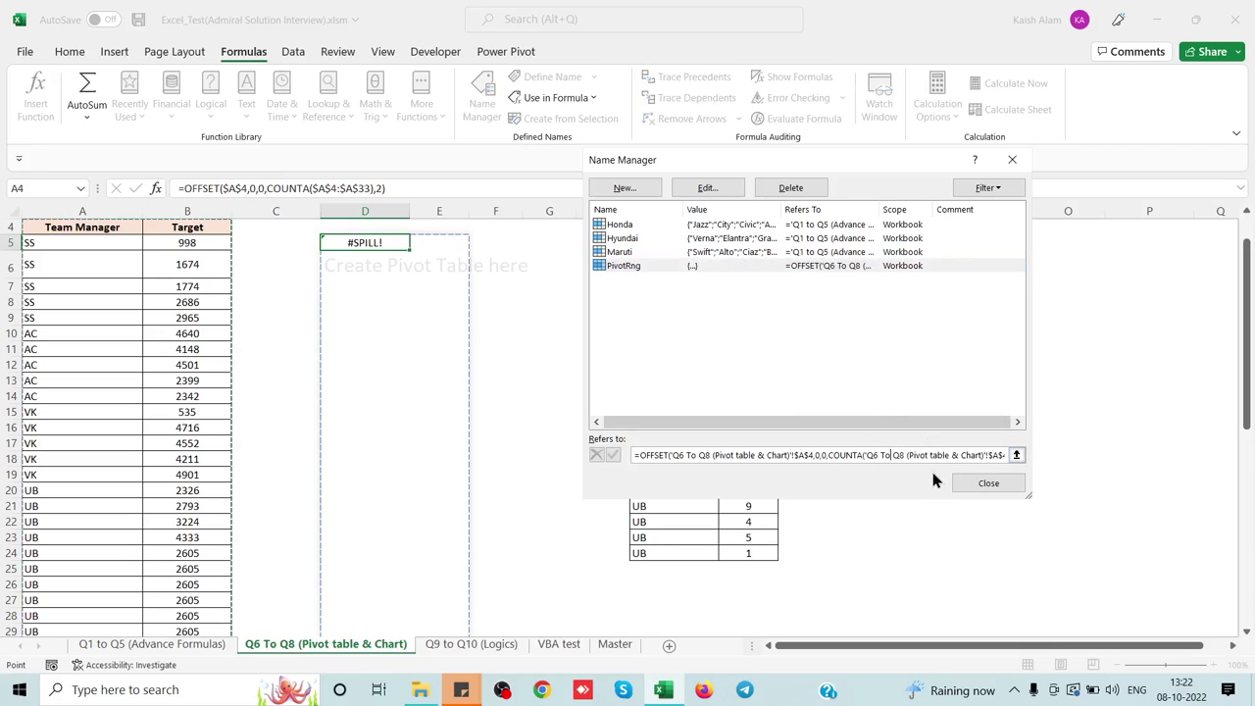
click(990, 485)
click(505, 444)
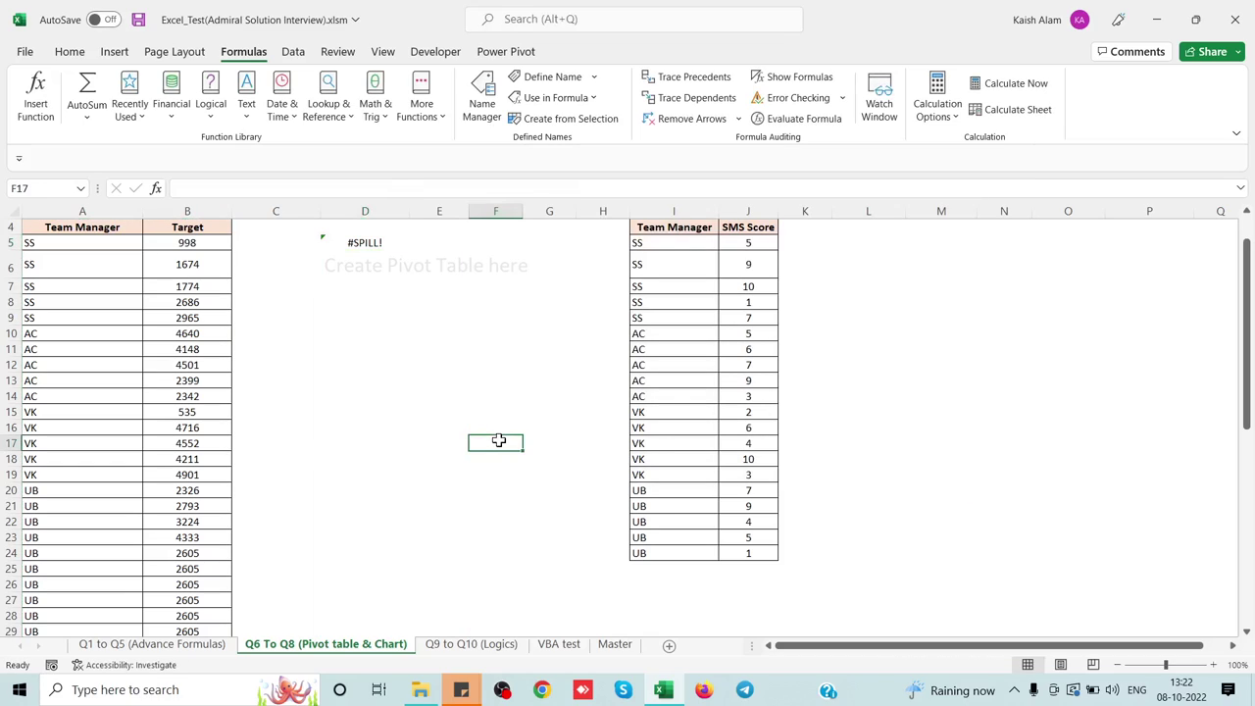
click(171, 304)
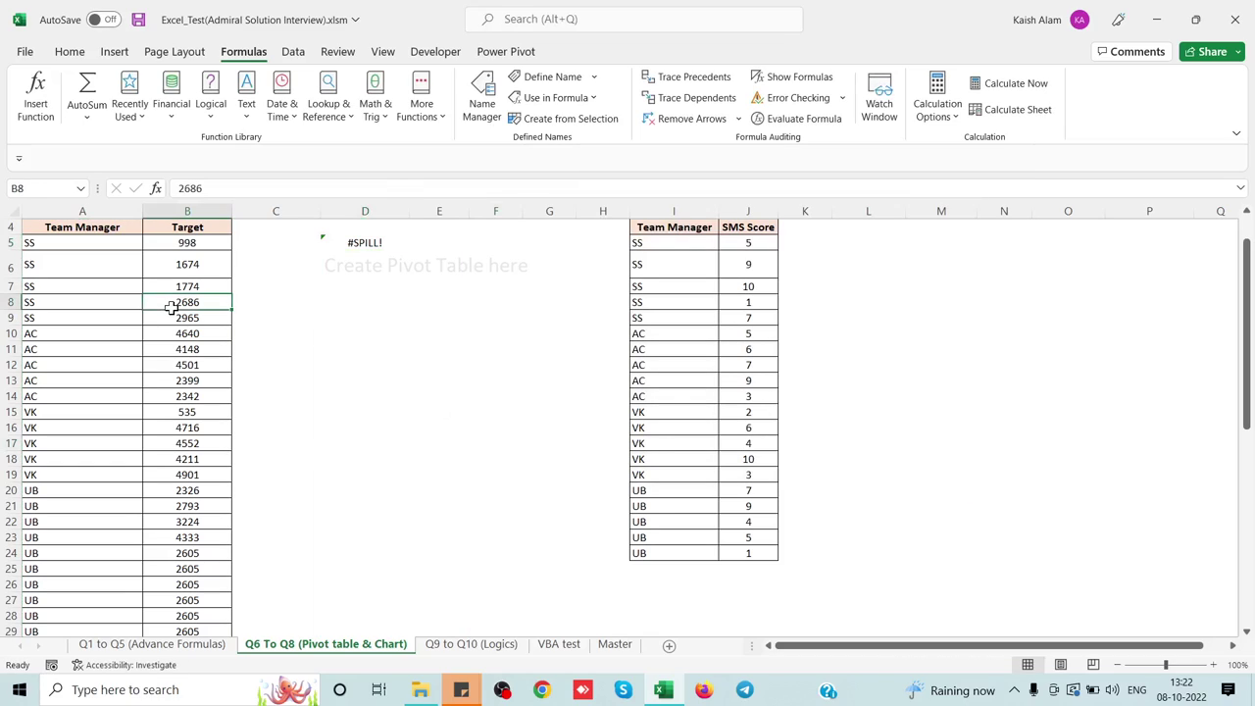
click(481, 106)
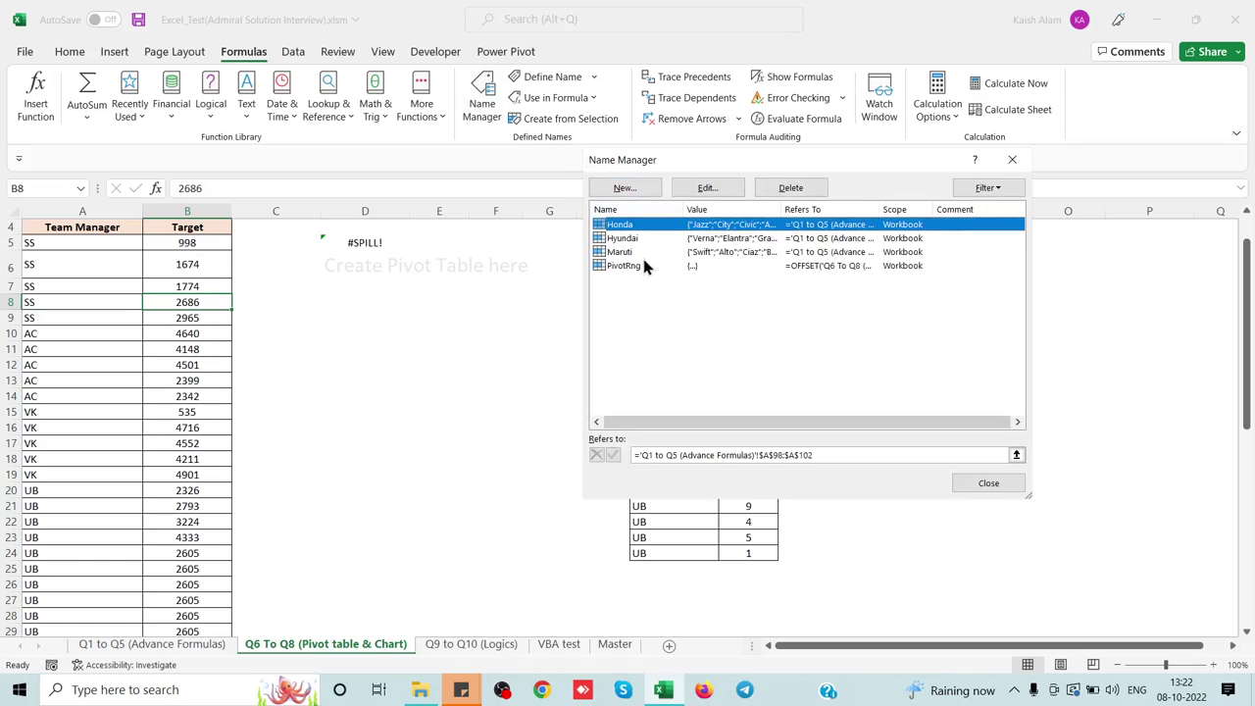
click(643, 266)
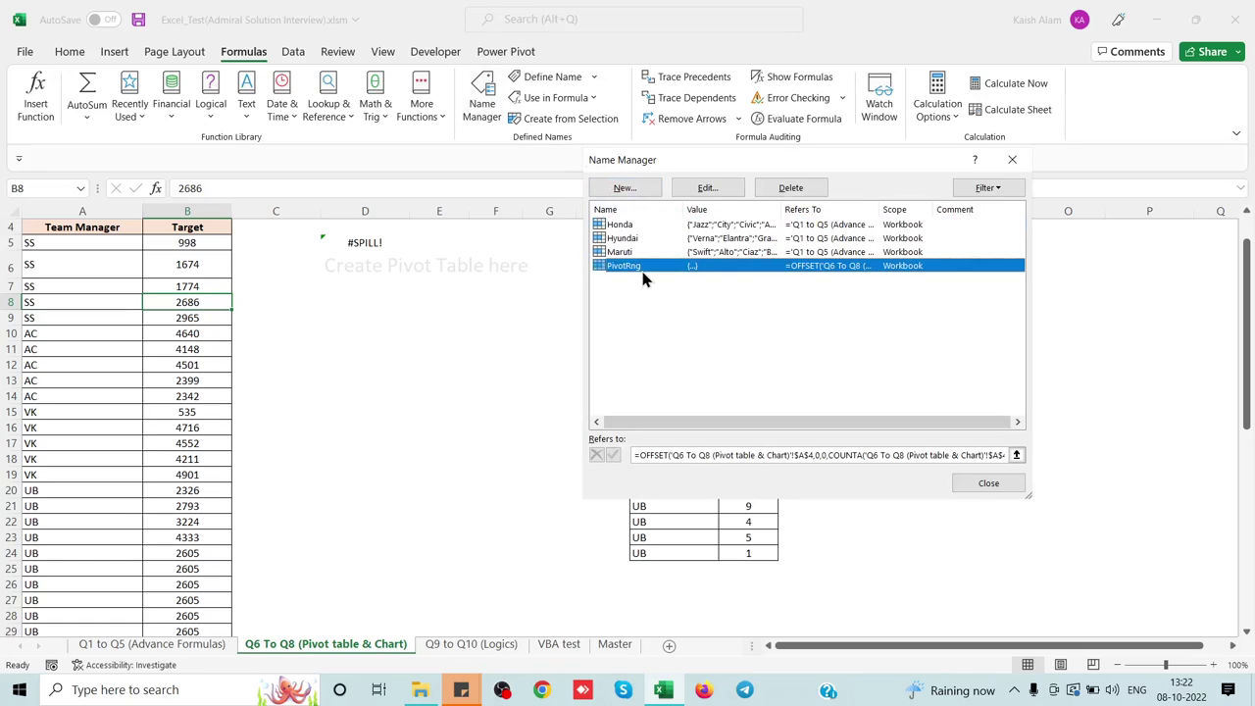
click(745, 456)
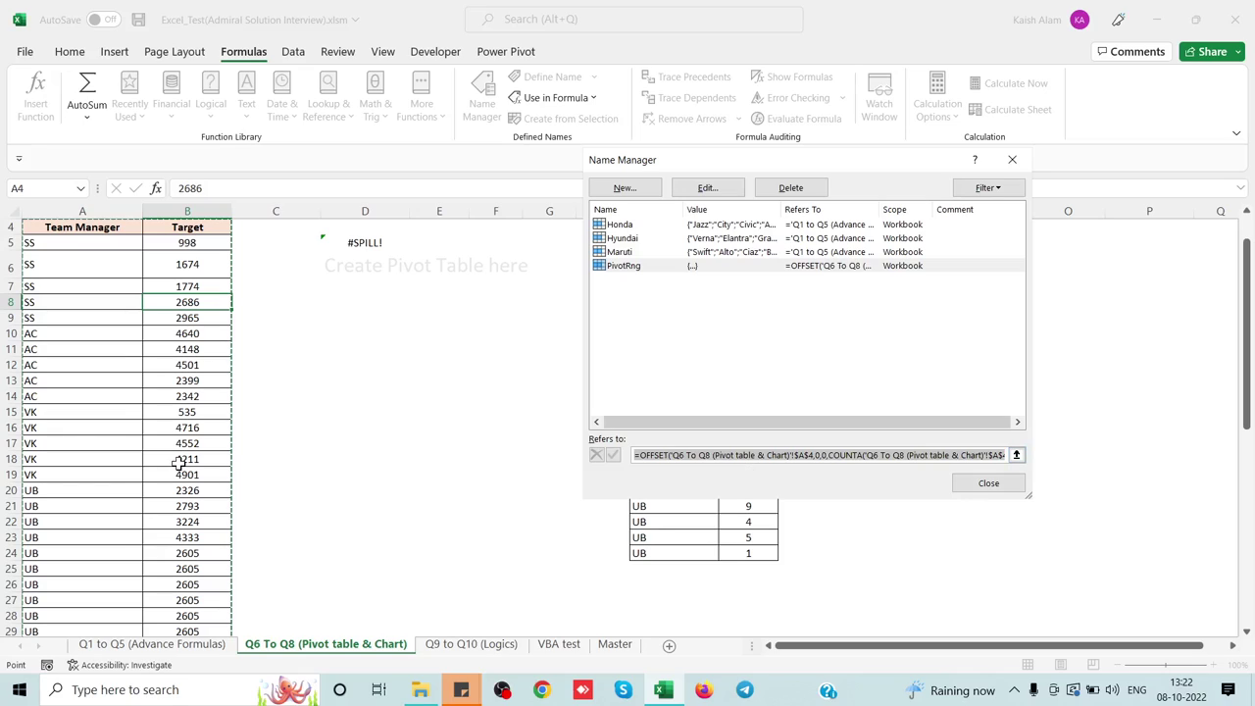
scroll(178, 463, down, 5)
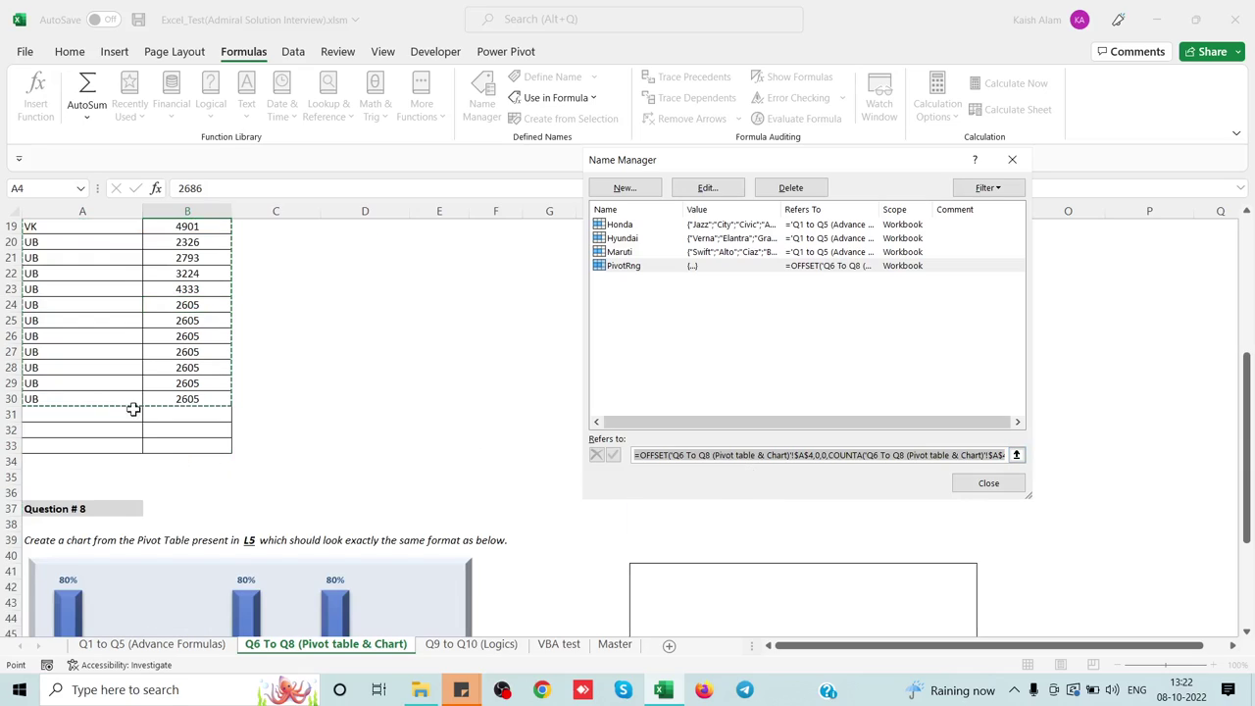
click(988, 483)
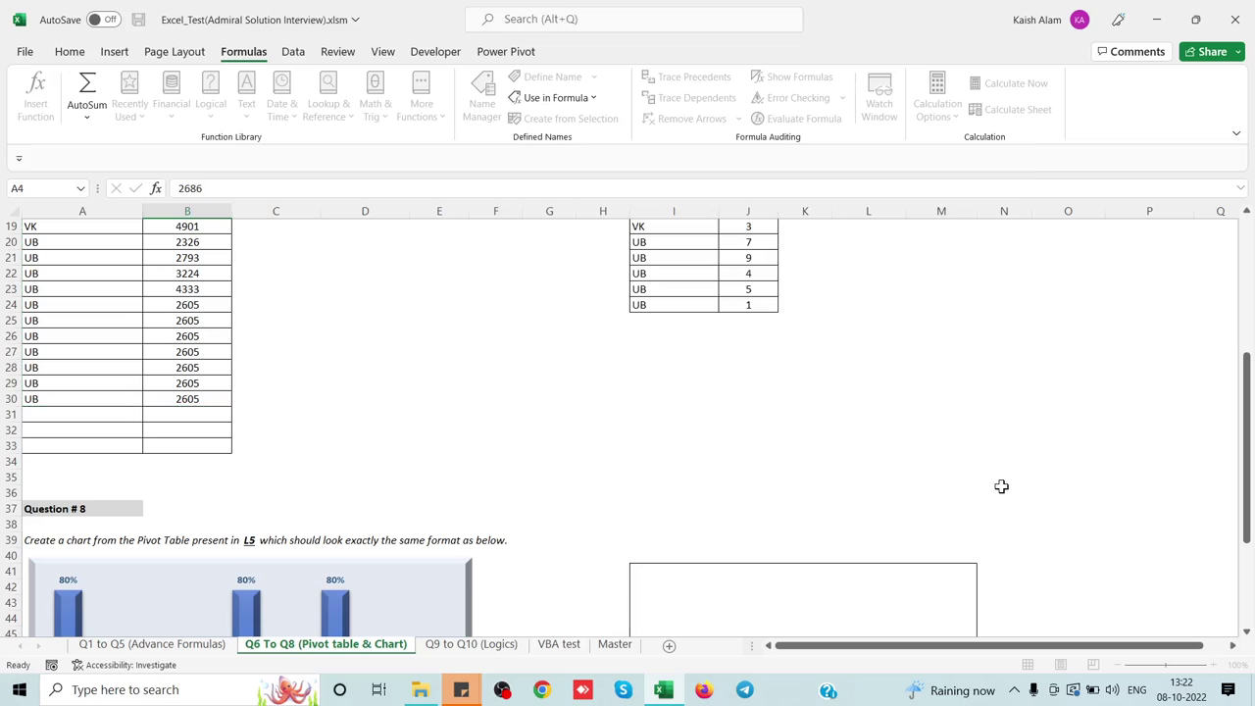
click(203, 351)
key(ctrl+Up)
key(ctrl+Up)
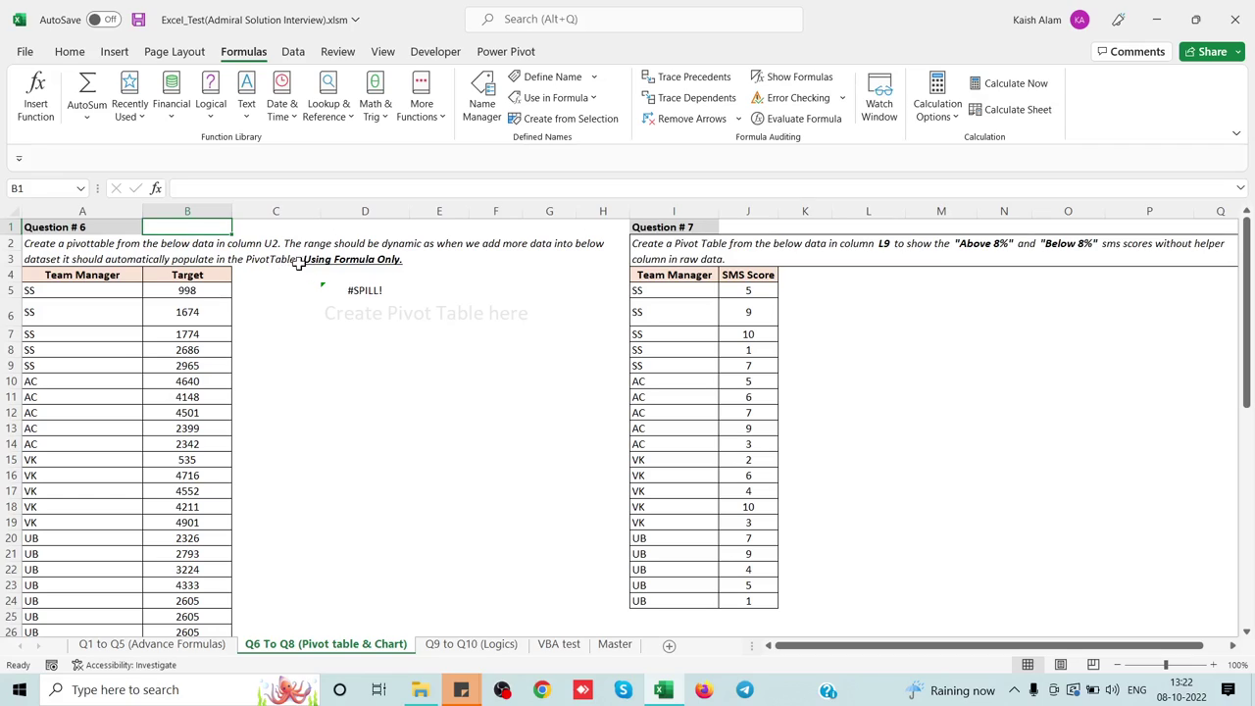
click(244, 258)
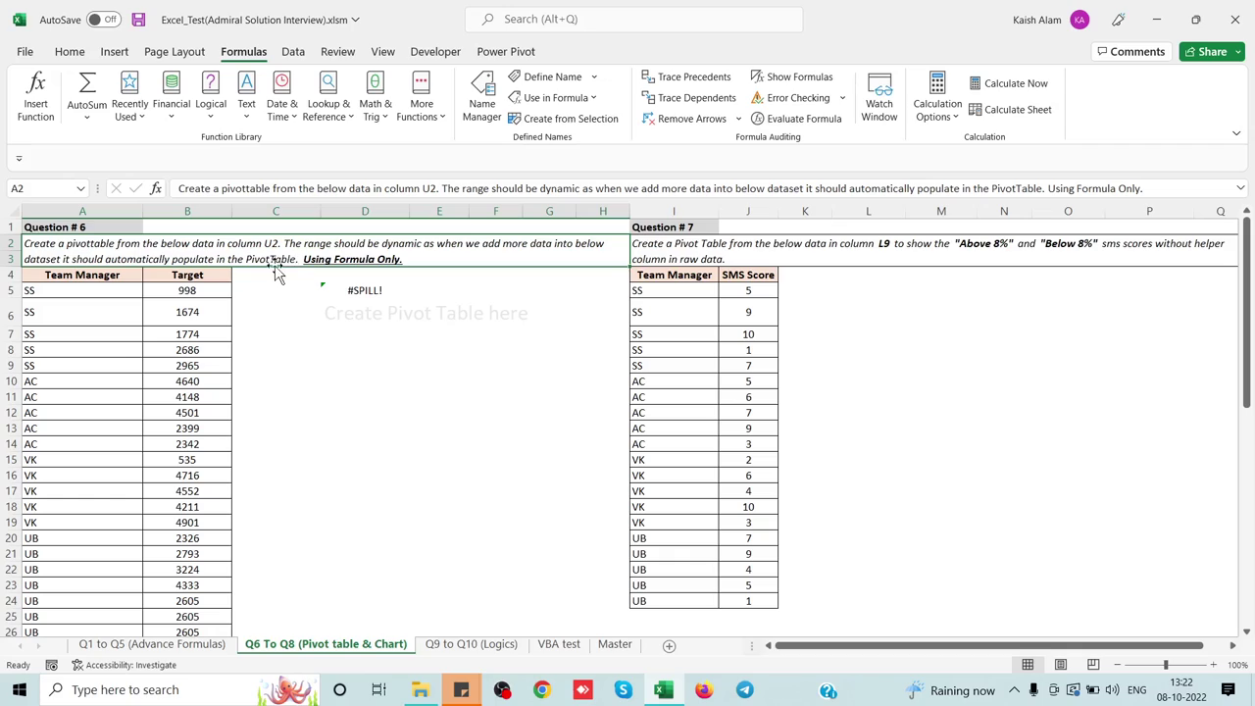
click(884, 316)
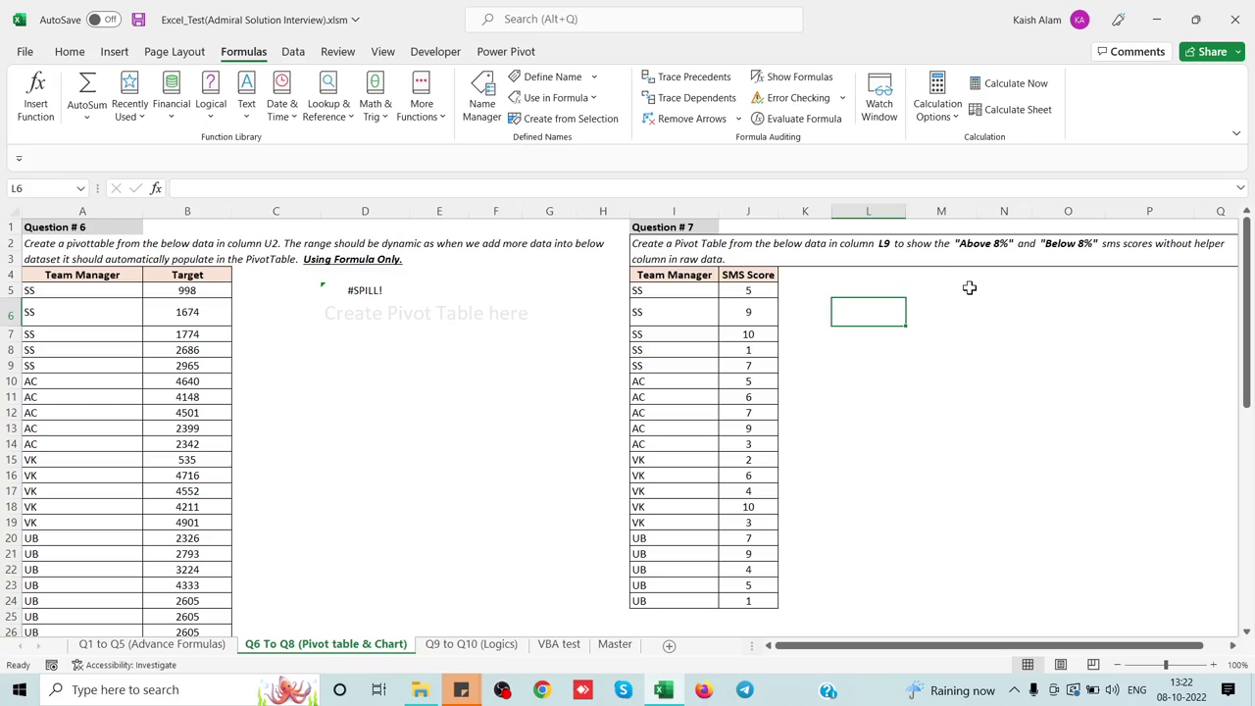
key(Up)
key(Up)
key(Right)
Insert a PivotTable at V2 using PivotRng as its source range.
key(Right)
key(Right)
key(Right)
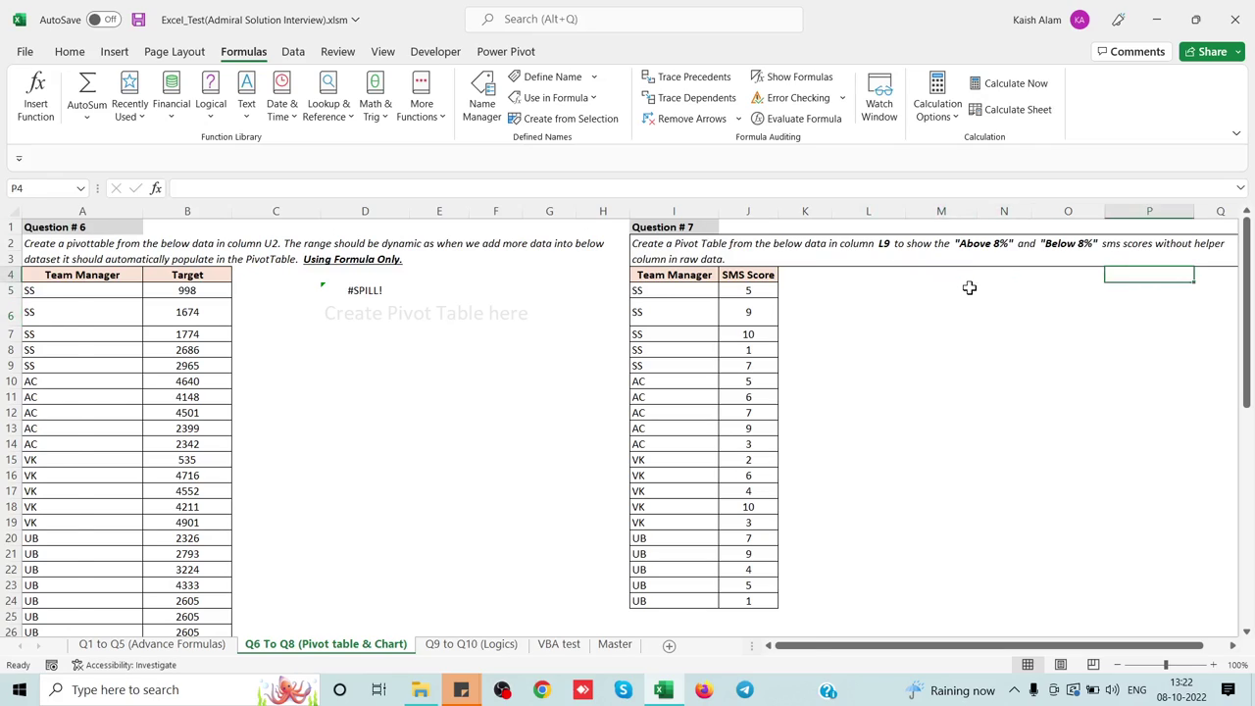
key(Right)
key(Right)
key(Right)
key(Right)
key(Right)
key(Right)
key(Left)
key(Left)
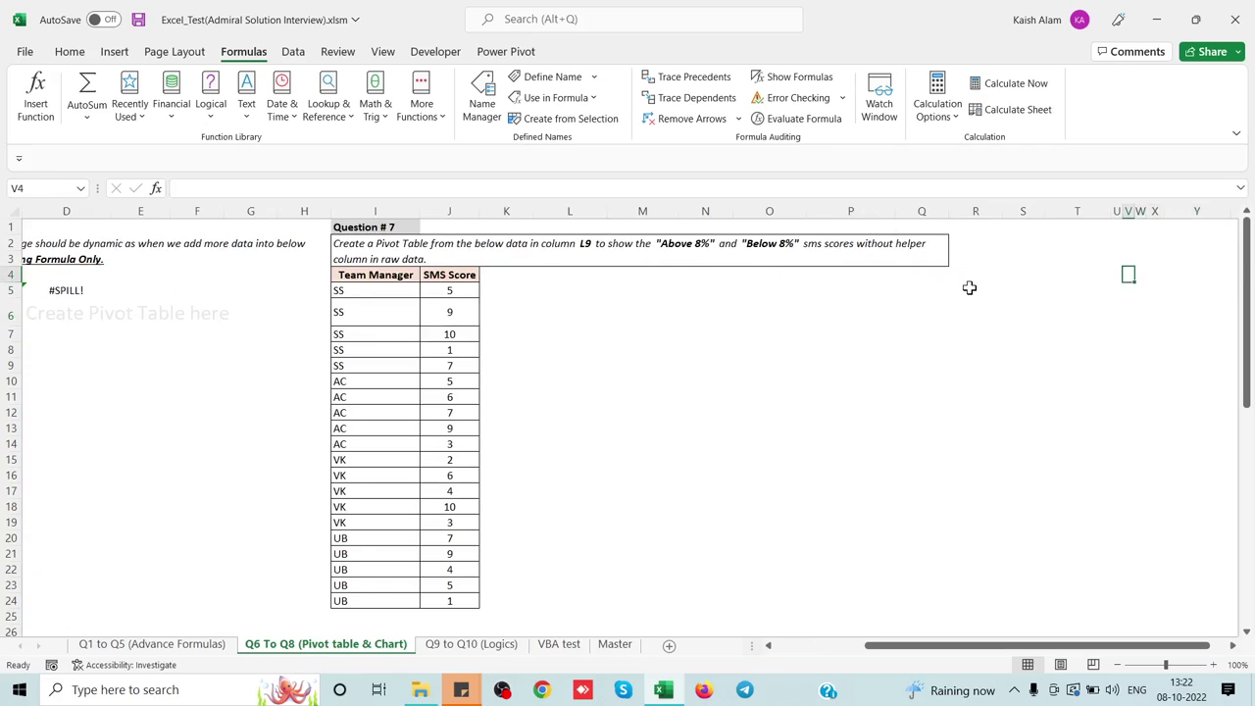
key(Up)
key(Up)
key(Up)
key(Down)
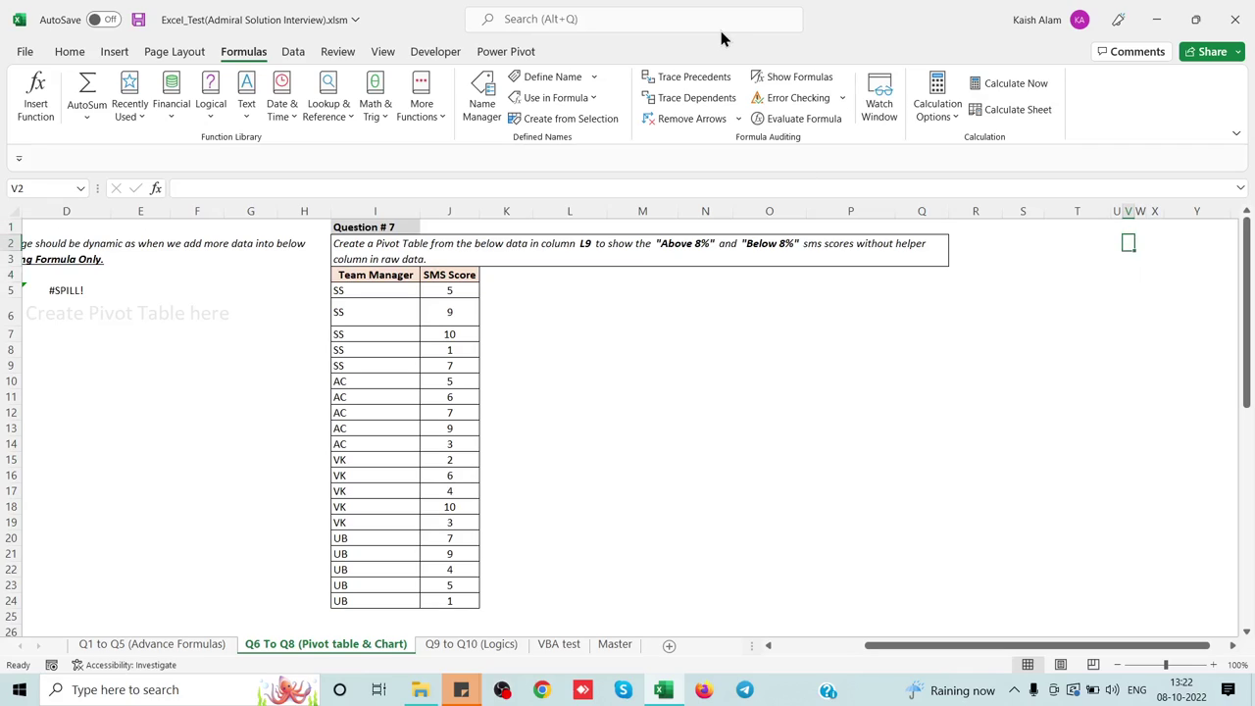
click(113, 53)
click(27, 93)
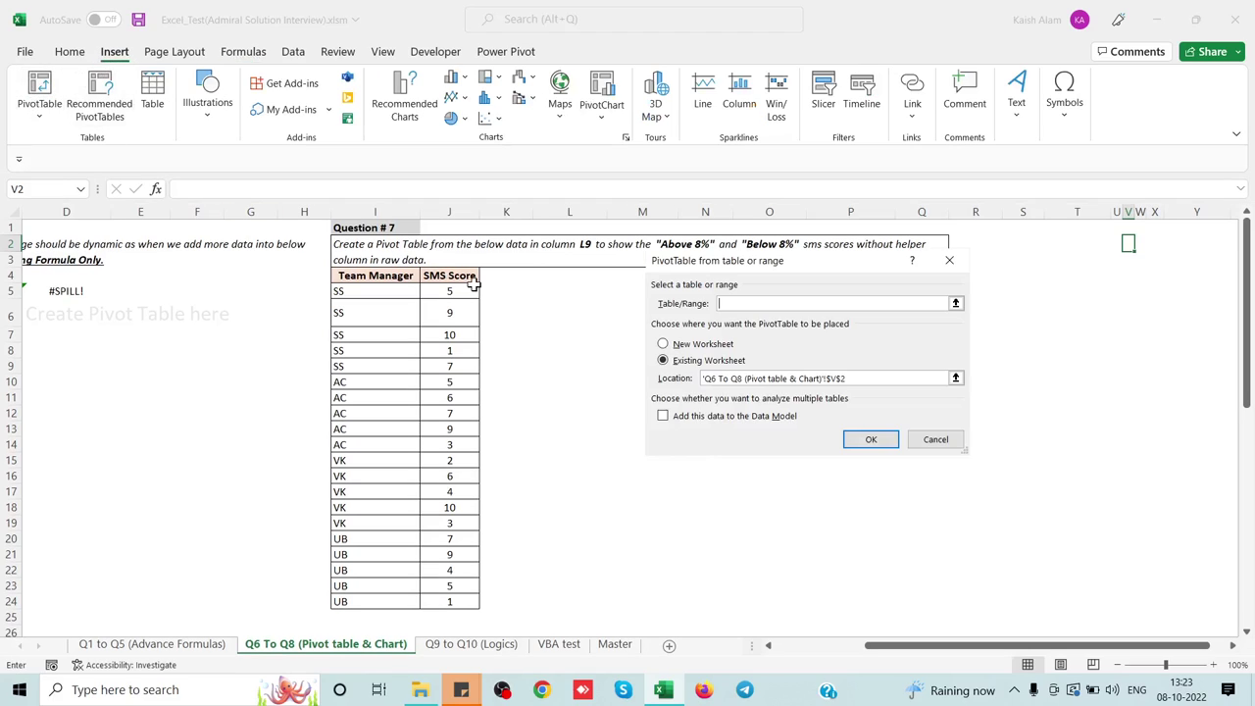
text(pivotrng)
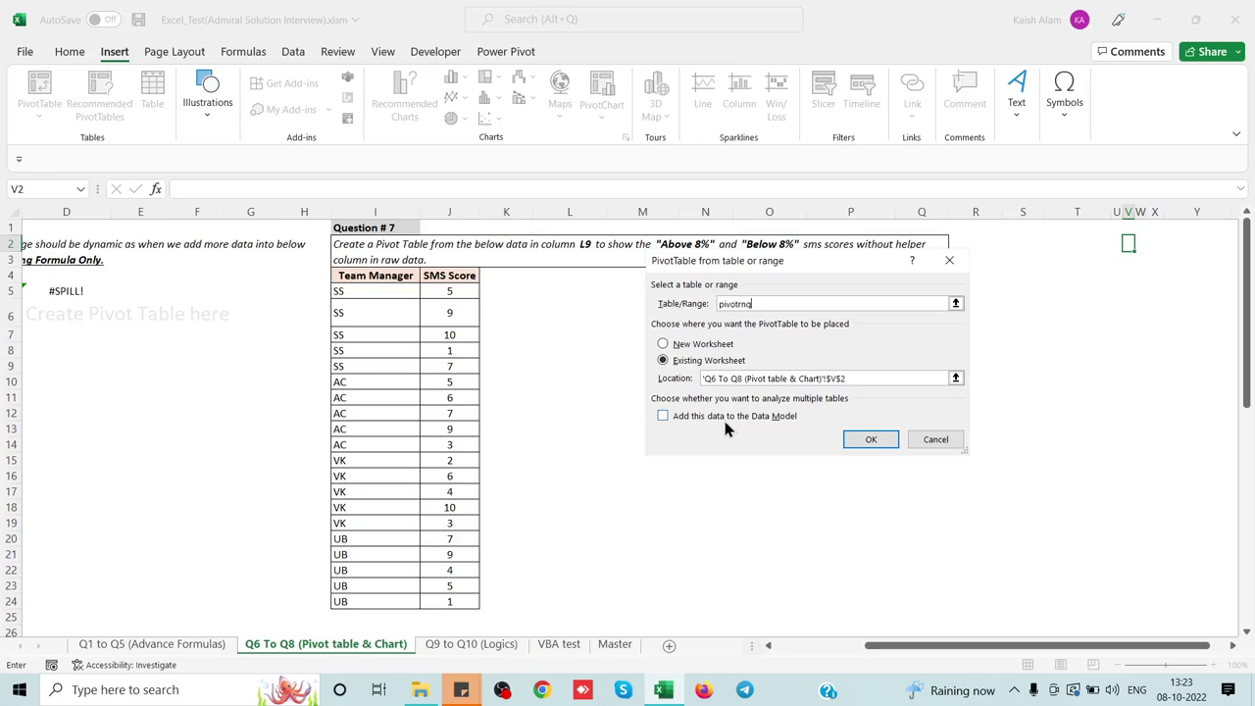
key(Return)
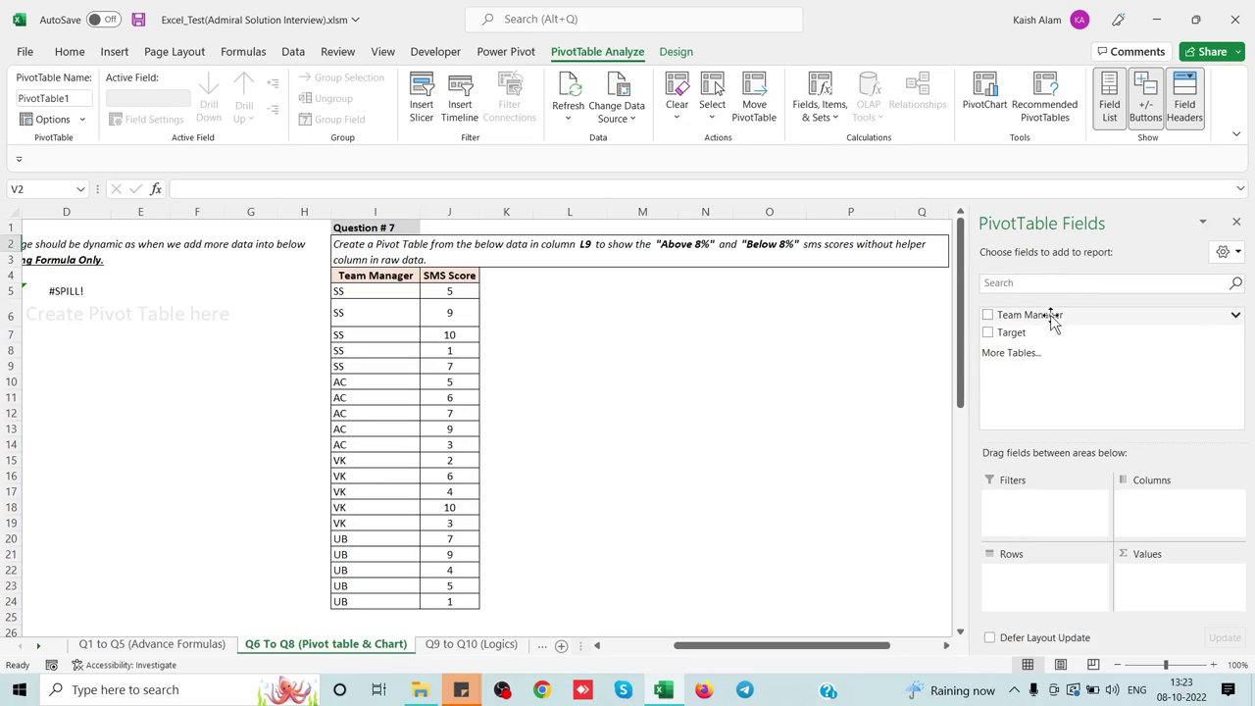
Put Team Manager in Rows and sum Target: AC 18030, SS 10097, UB 30911, VK 18915.
drag(1051, 316, 1049, 578)
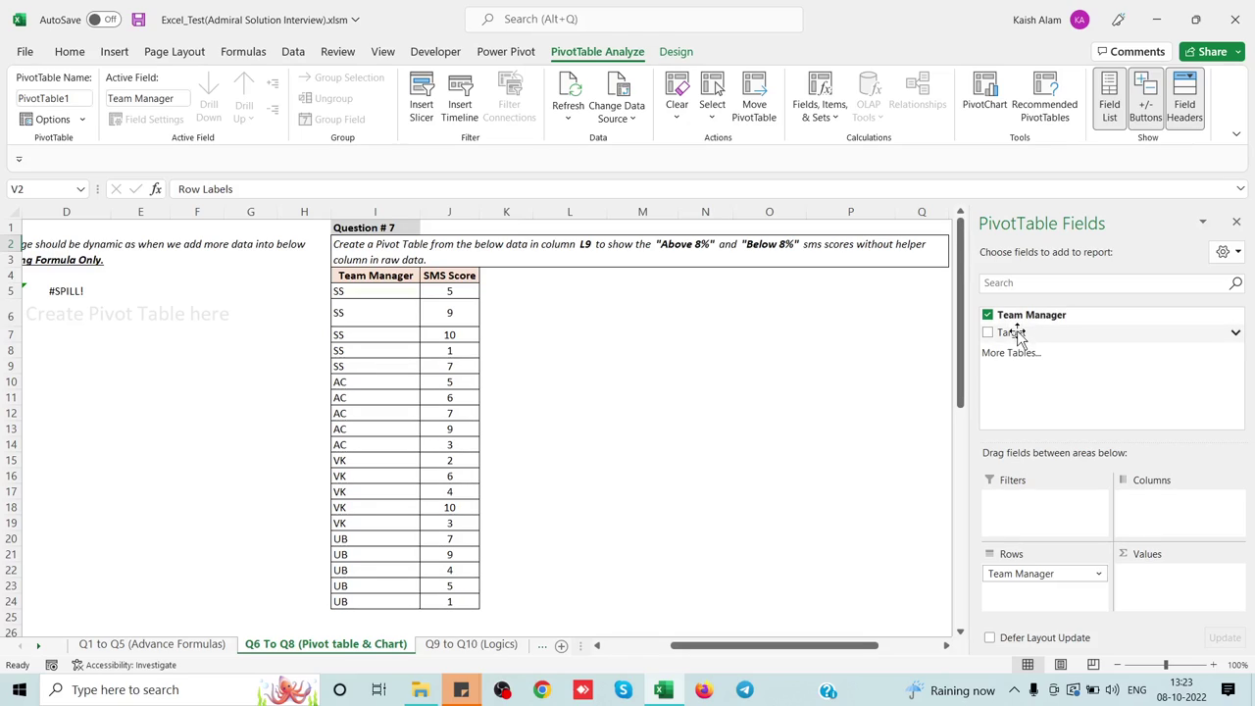
click(672, 387)
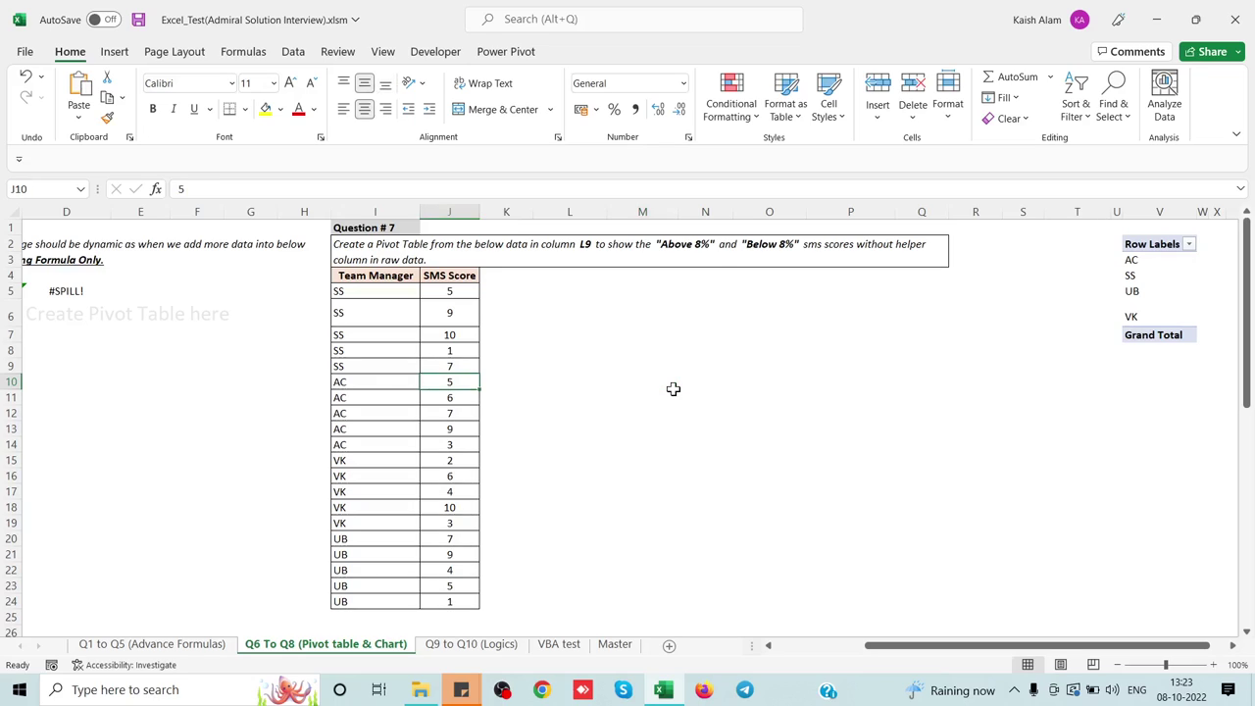
key(Home)
key(Right)
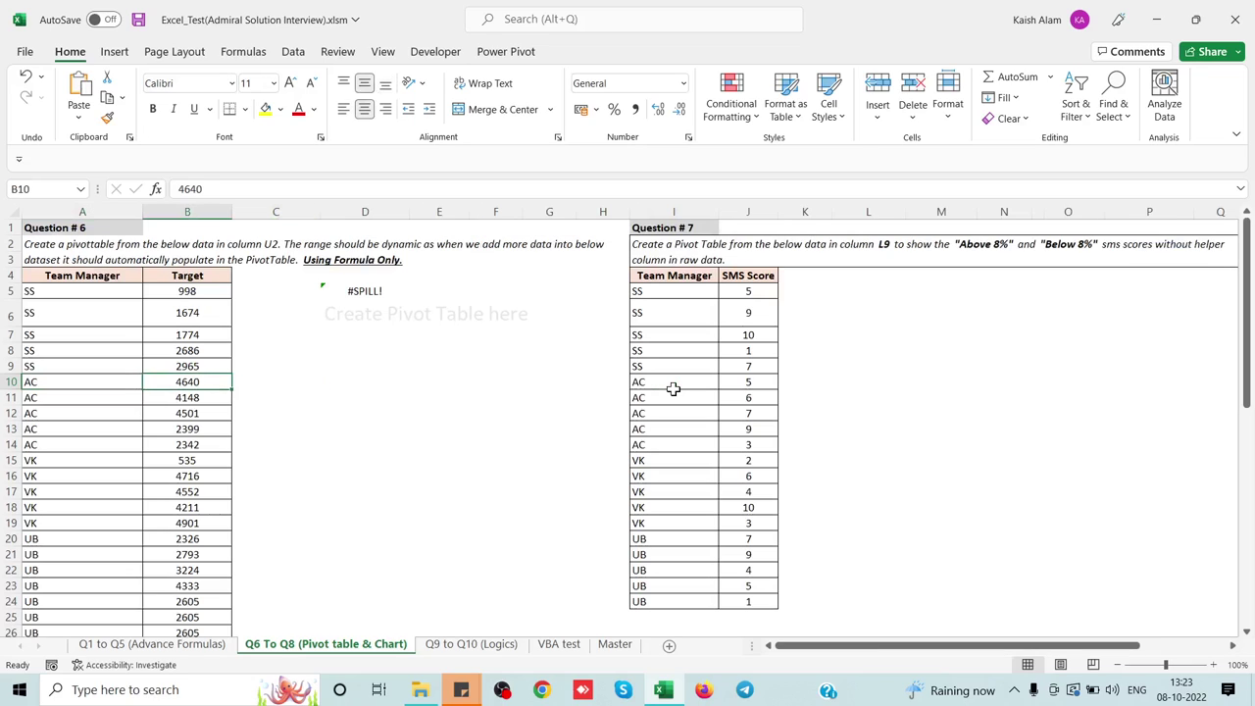
key(alt+Tab)
key(alt+Tab)
key(Right)
key(Right)
key(Right)
key(Right)
key(Right)
key(Right)
key(Right)
key(Right)
key(Right)
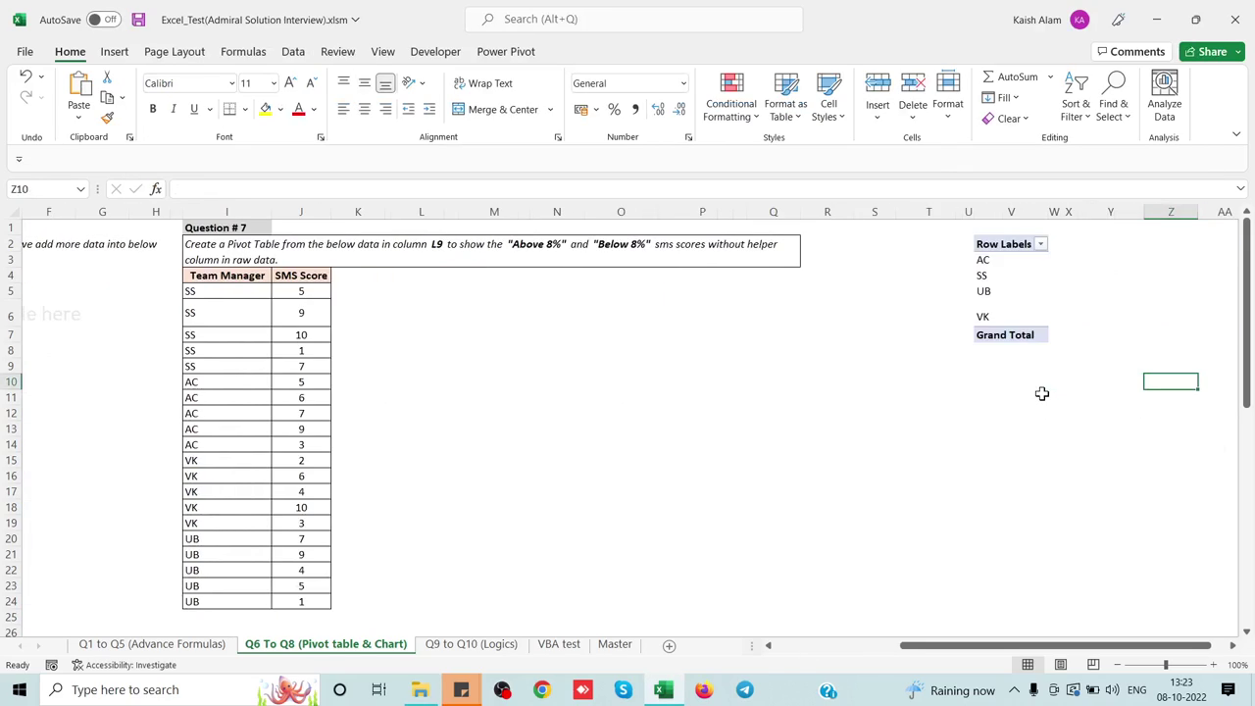
click(975, 275)
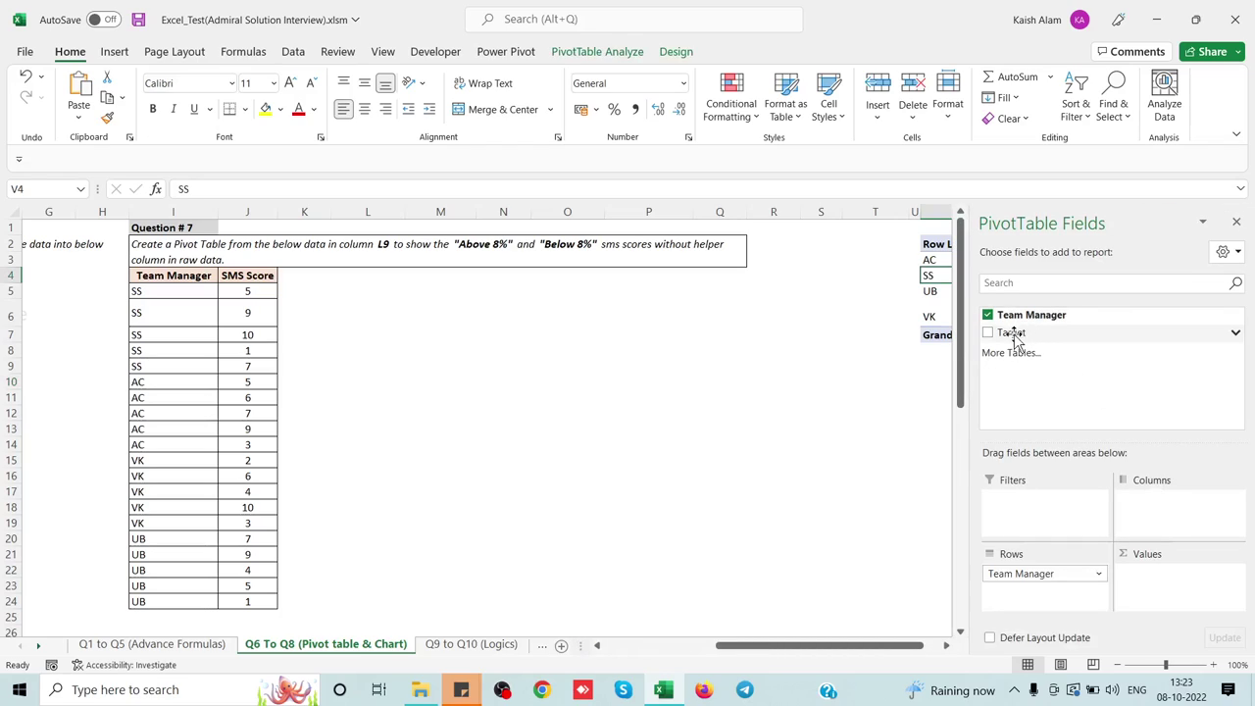
drag(1015, 338, 1153, 584)
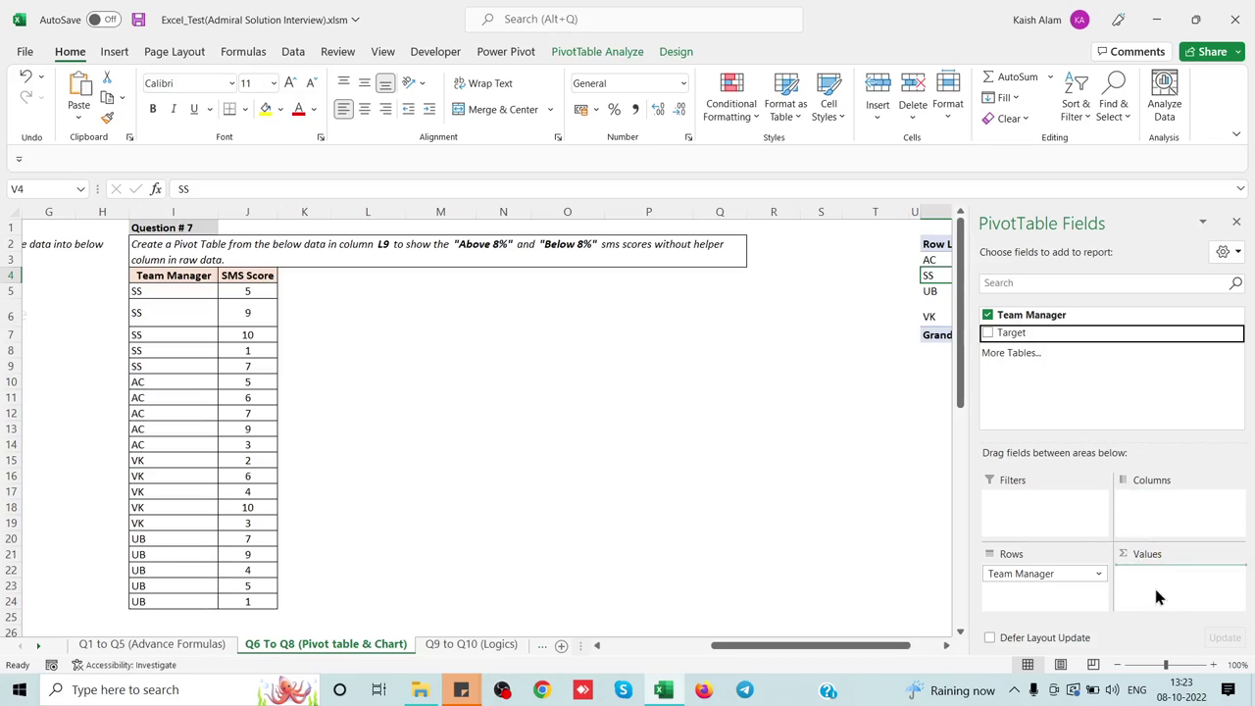
click(1235, 222)
click(281, 395)
key(Left)
key(Left)
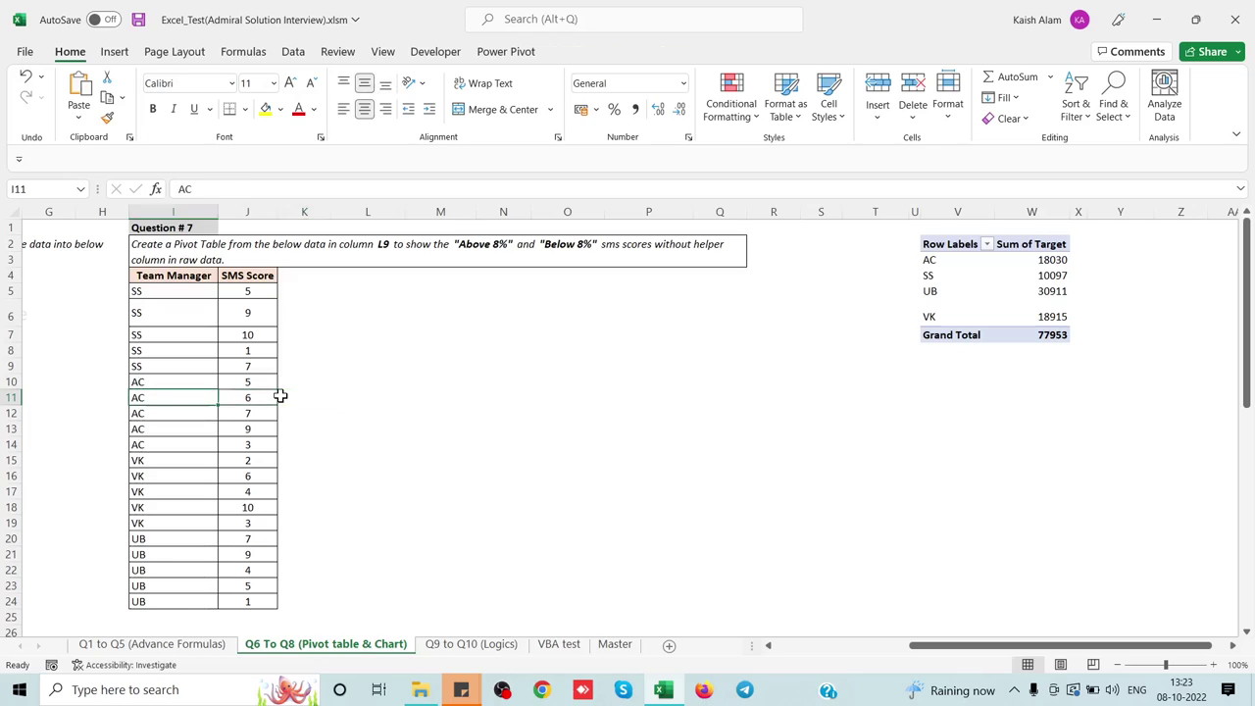
key(Home)
Clear the #SPILL! formula from D5 and save the workbook.
click(201, 316)
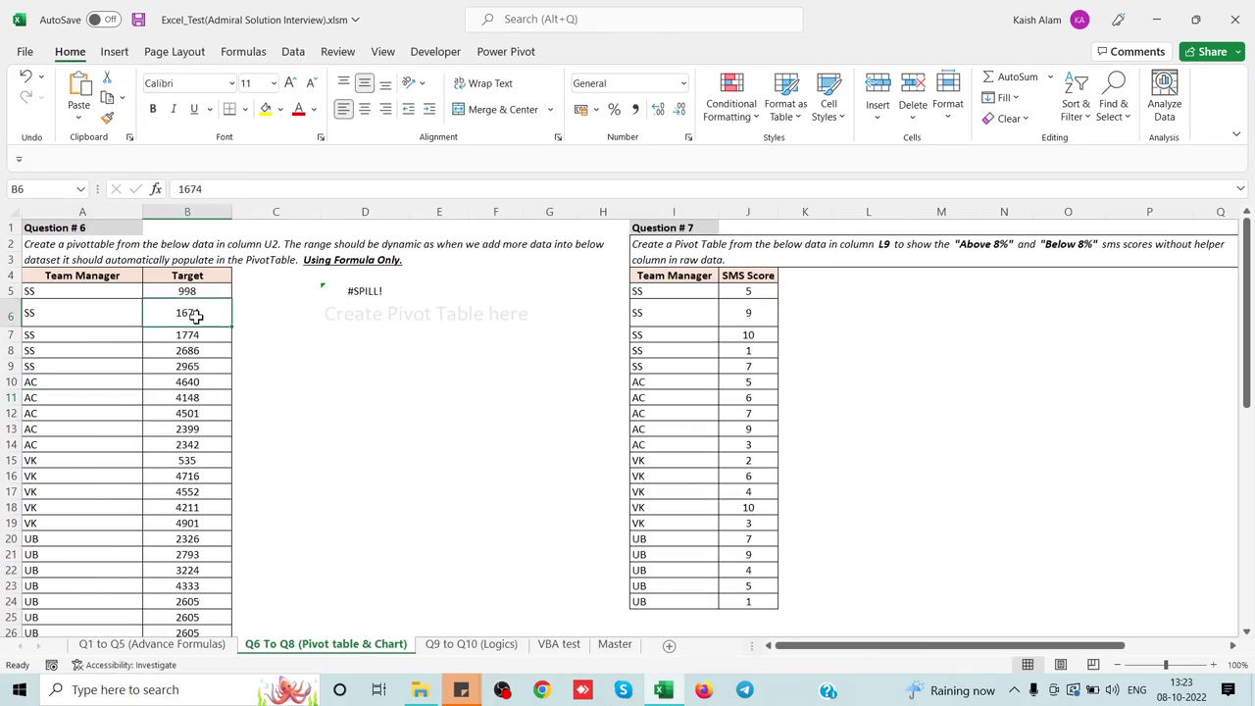
click(356, 291)
key(Delete)
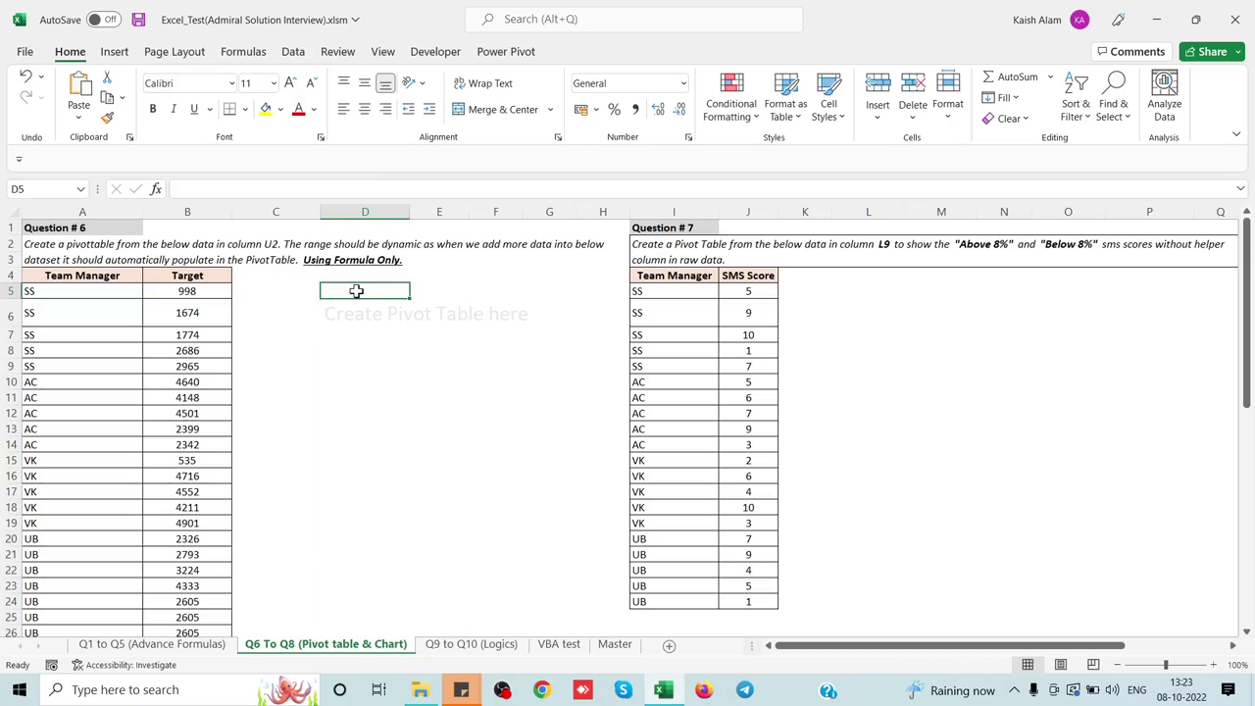
click(725, 319)
key(ctrl+s)
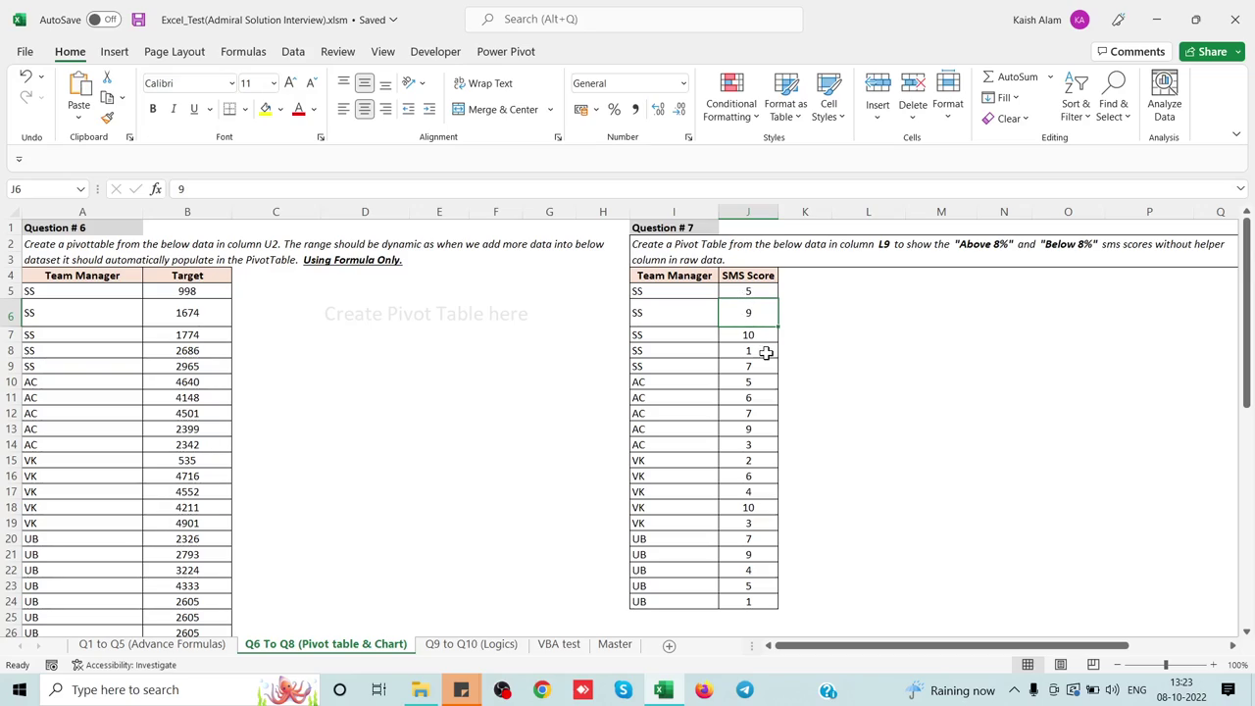
Read the Question 7 instructions and move the active cell from L4 down to L9.
click(675, 248)
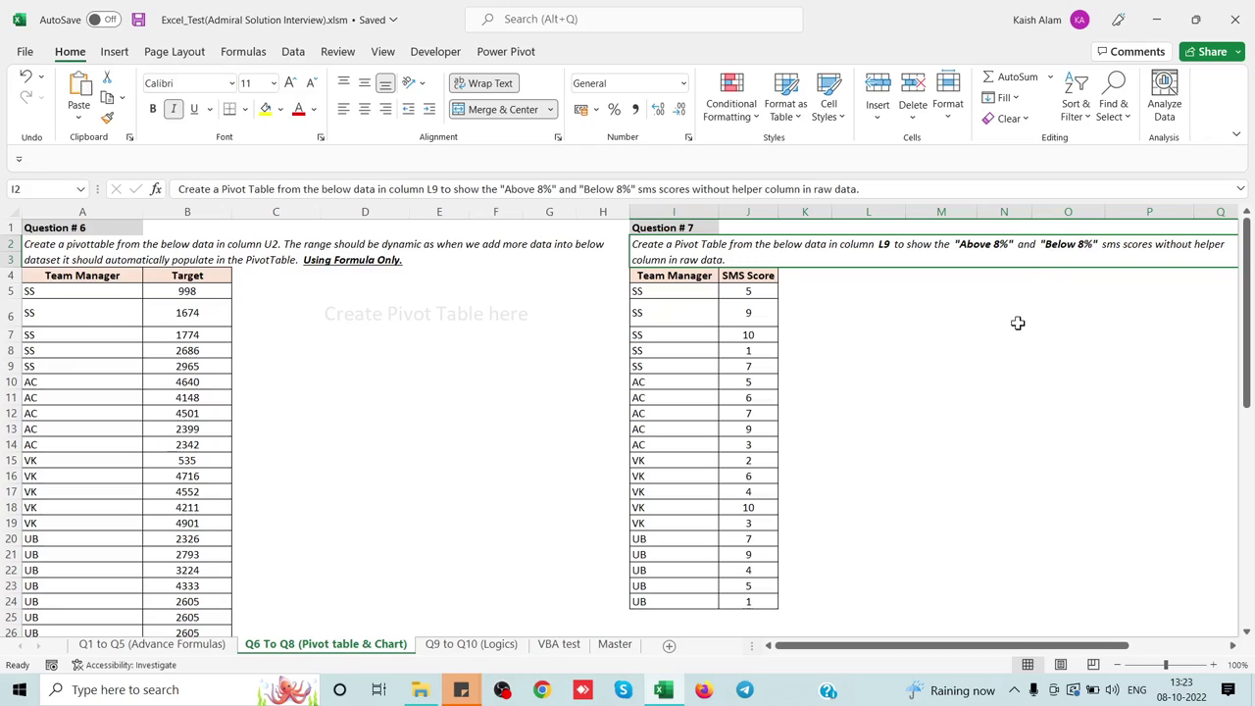
click(763, 379)
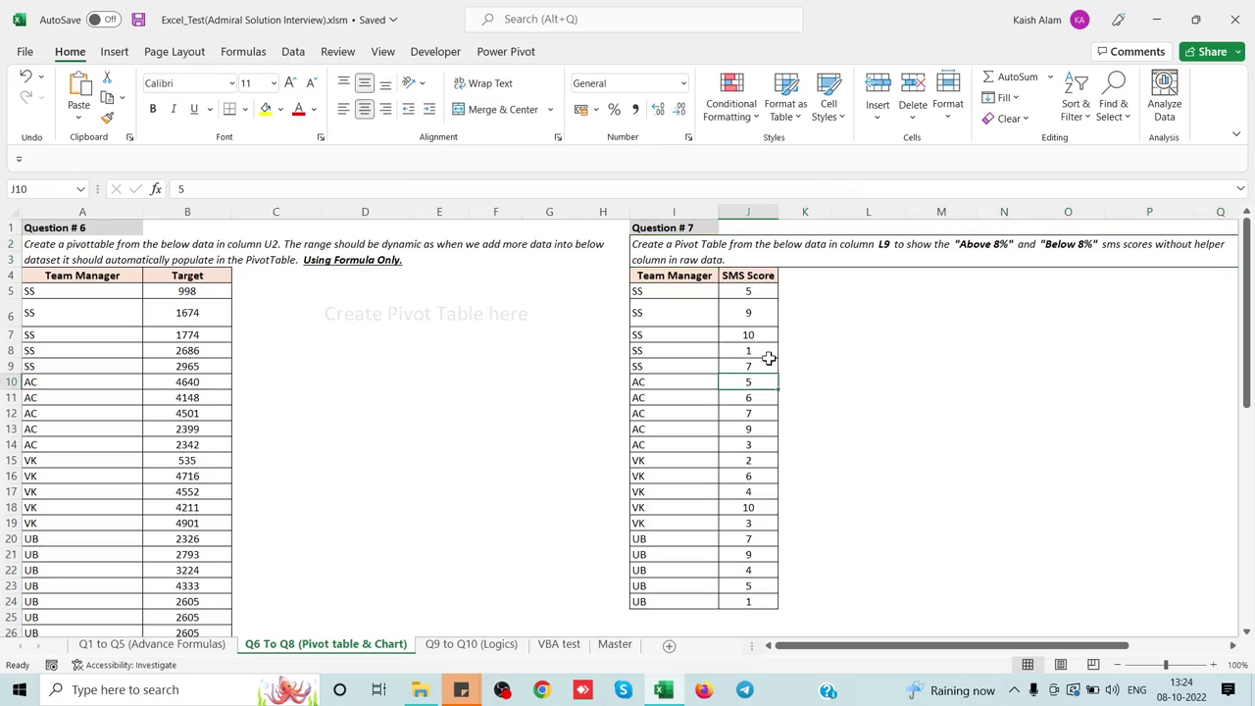
click(880, 274)
key(Return)
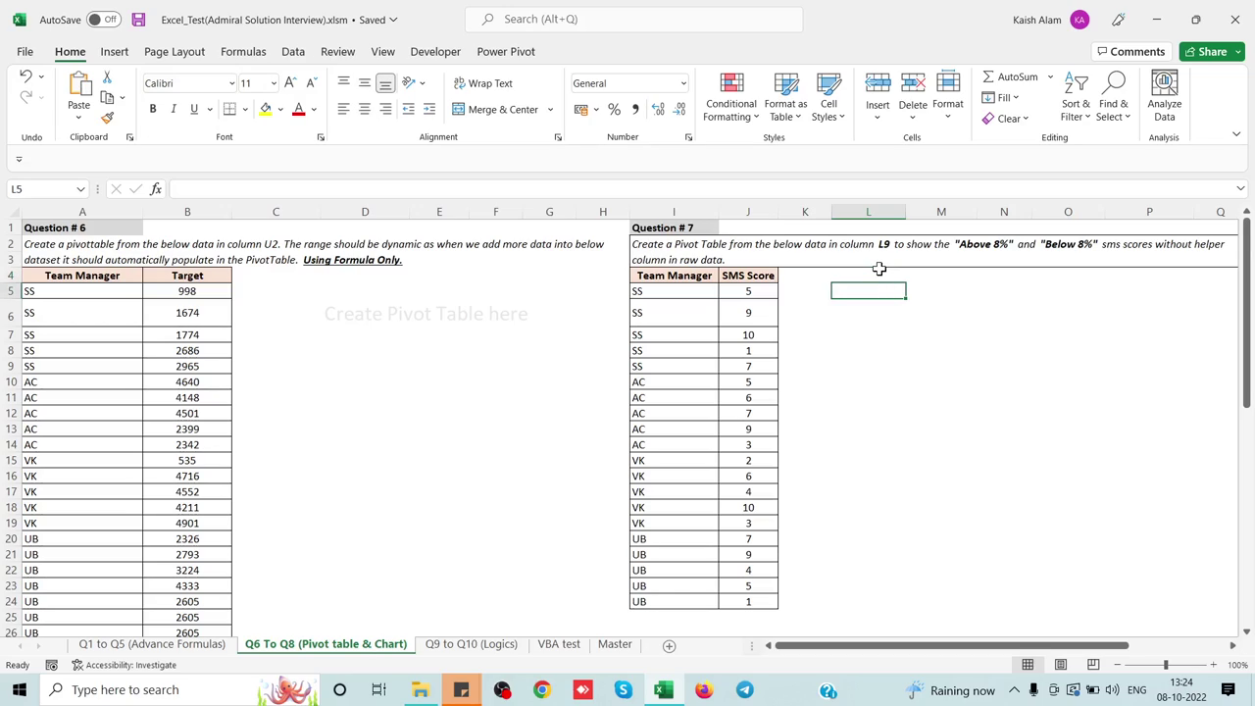
key(Down)
key(Down)
key(Down)
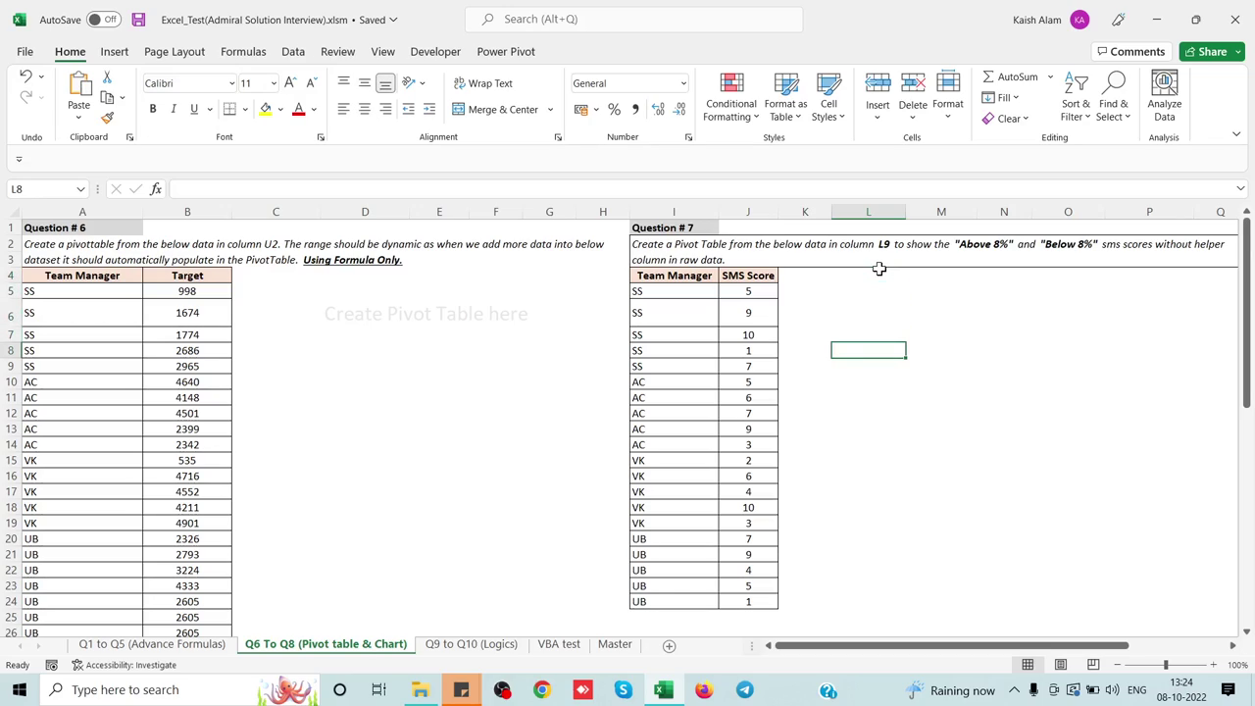
key(Down)
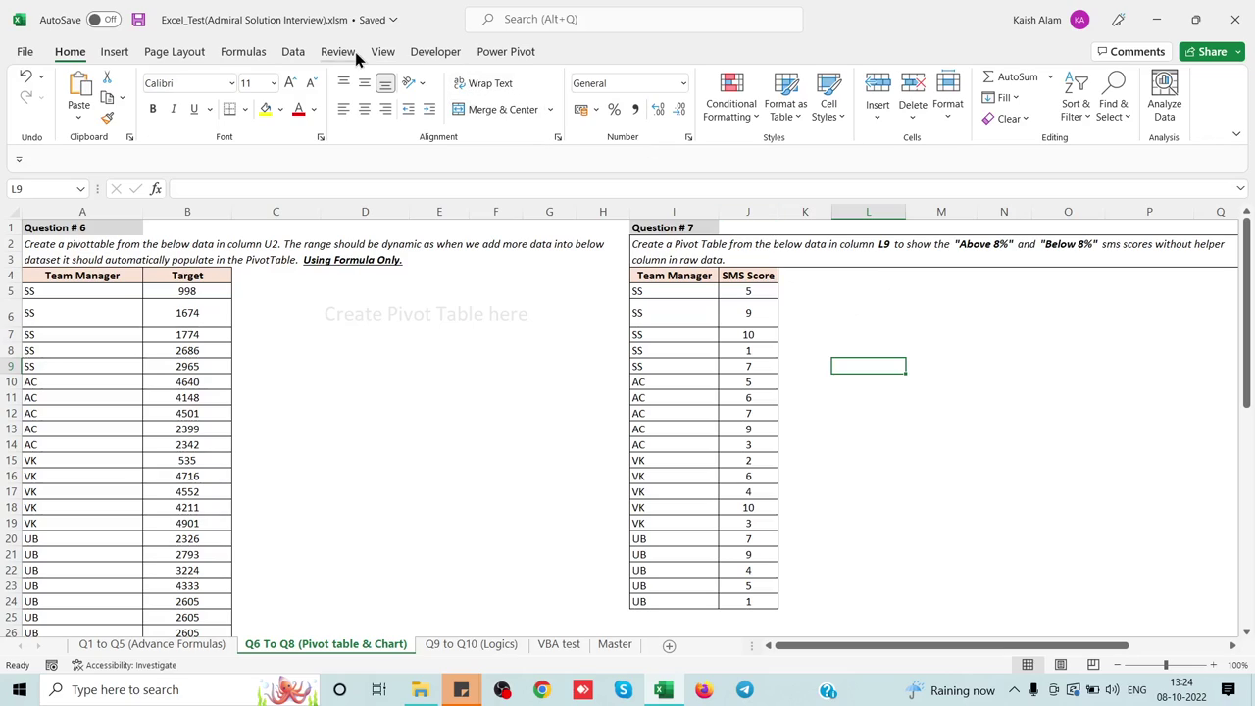
Insert an empty PivotTable from I4:J24 on the existing sheet at L9.
click(116, 50)
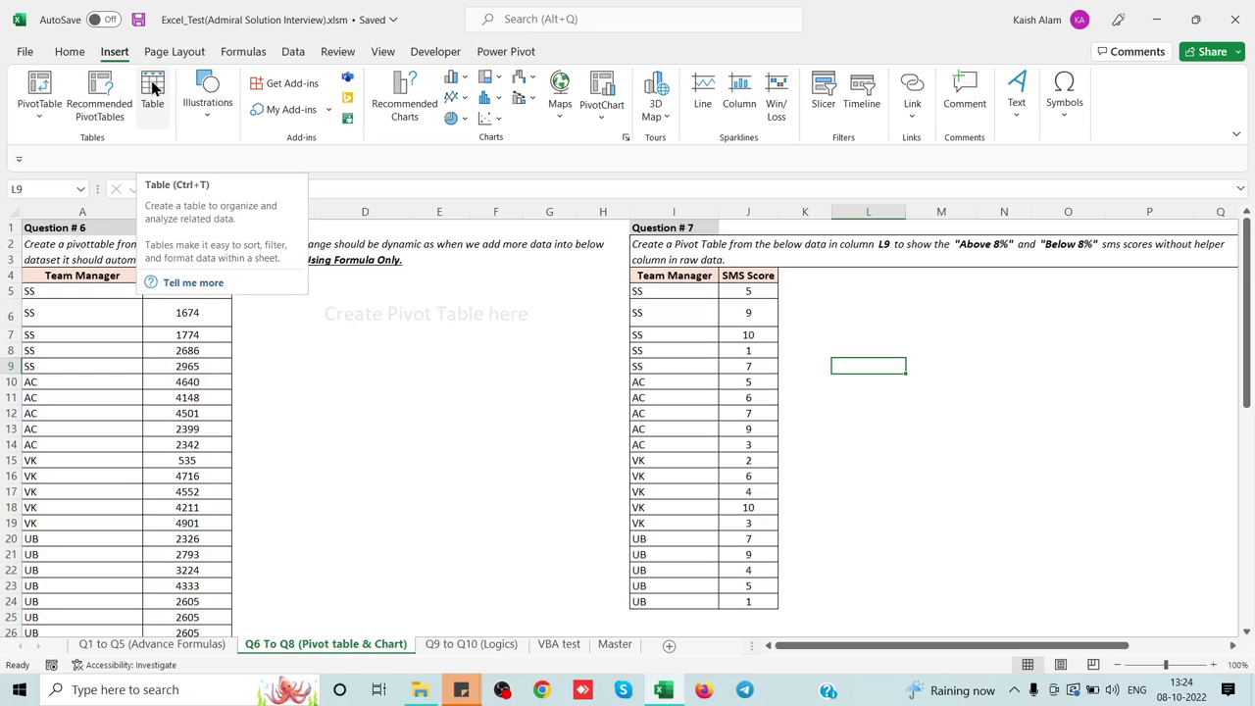
click(39, 88)
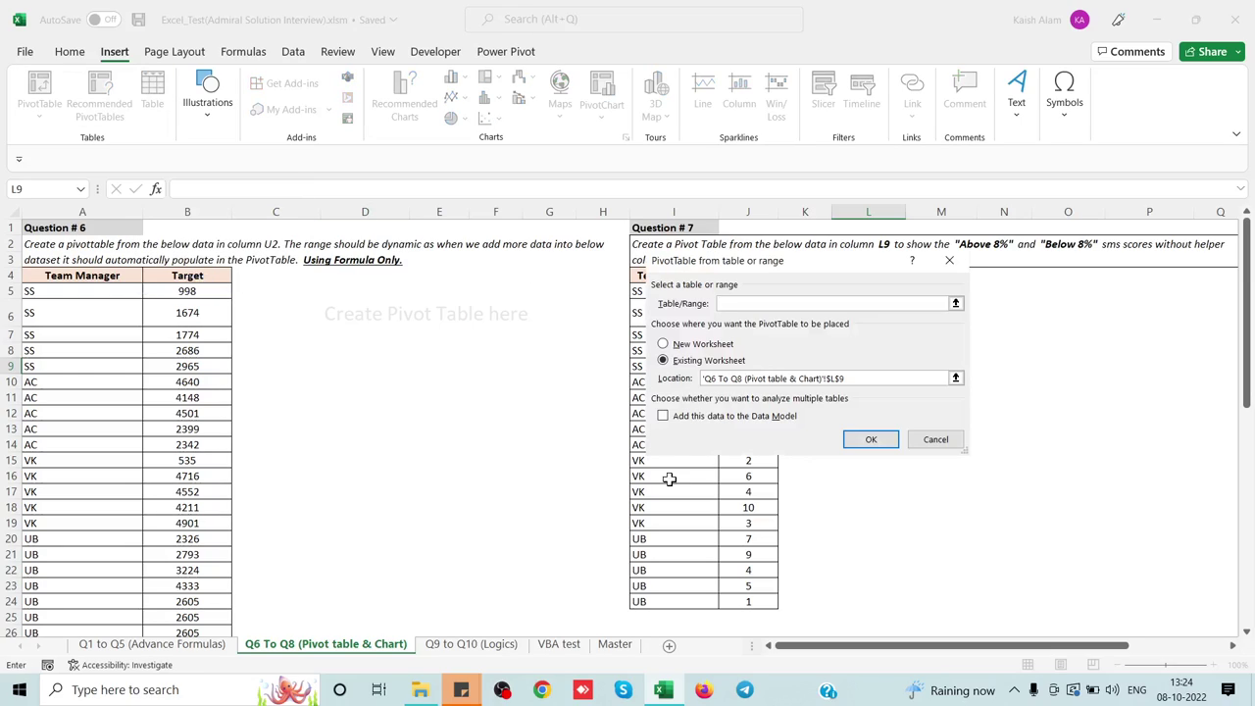
key(Left)
key(Left)
key(Left)
key(Up)
key(Up)
key(Up)
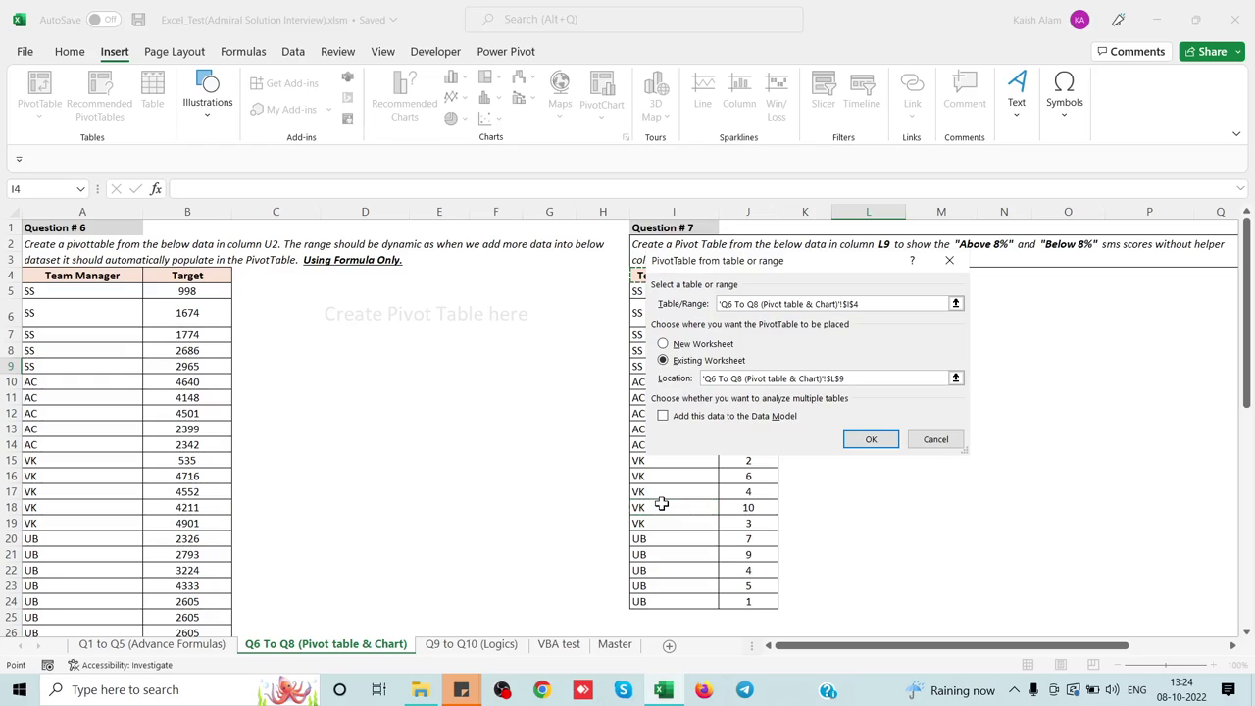
key(ctrl+shift+Down)
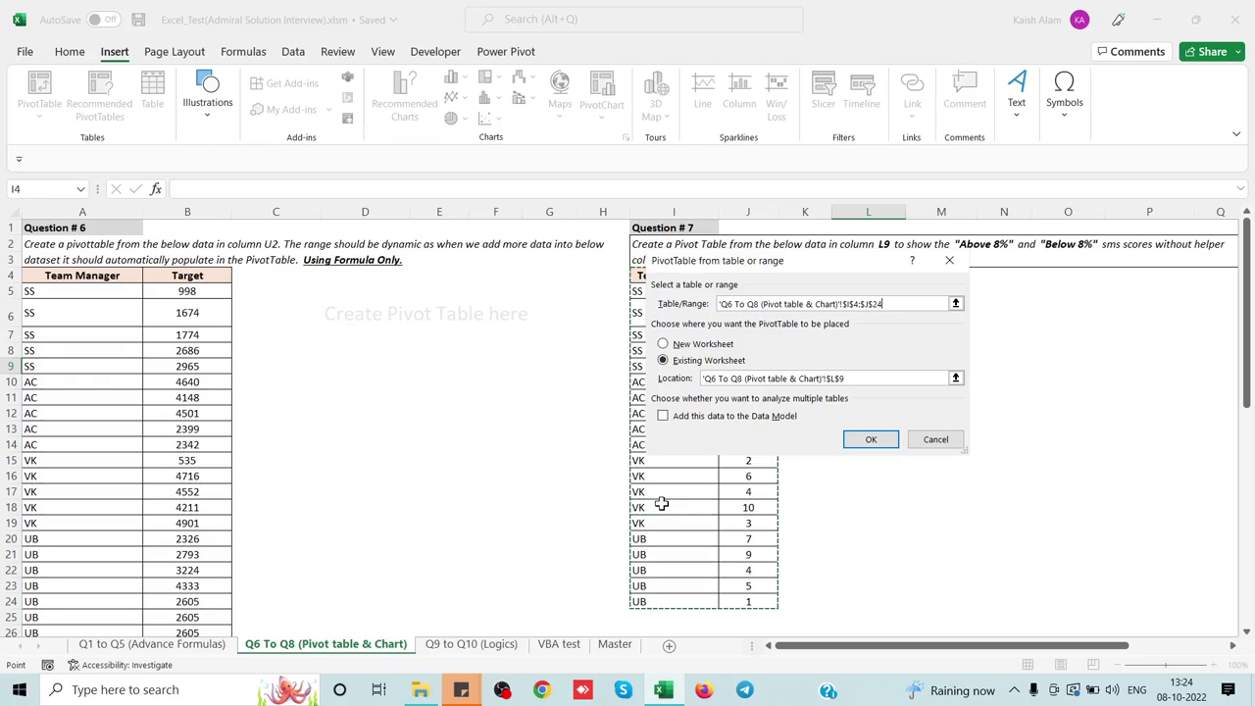
key(Return)
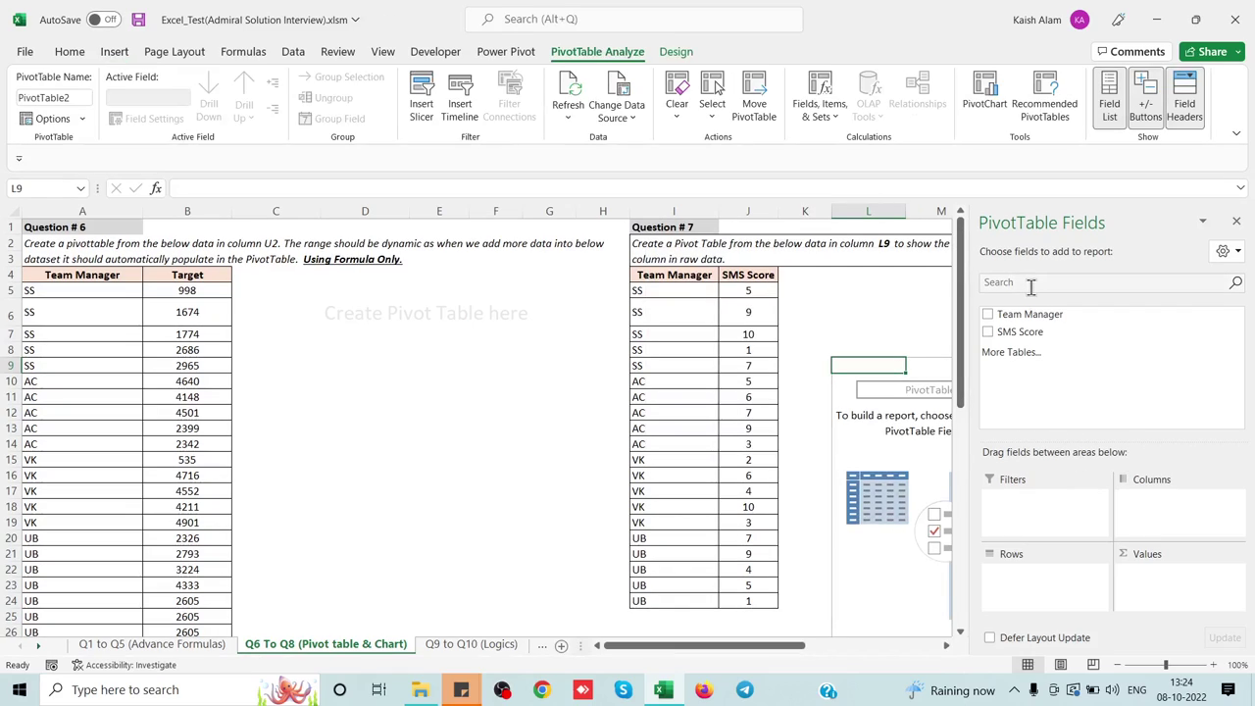
click(853, 333)
key(Right)
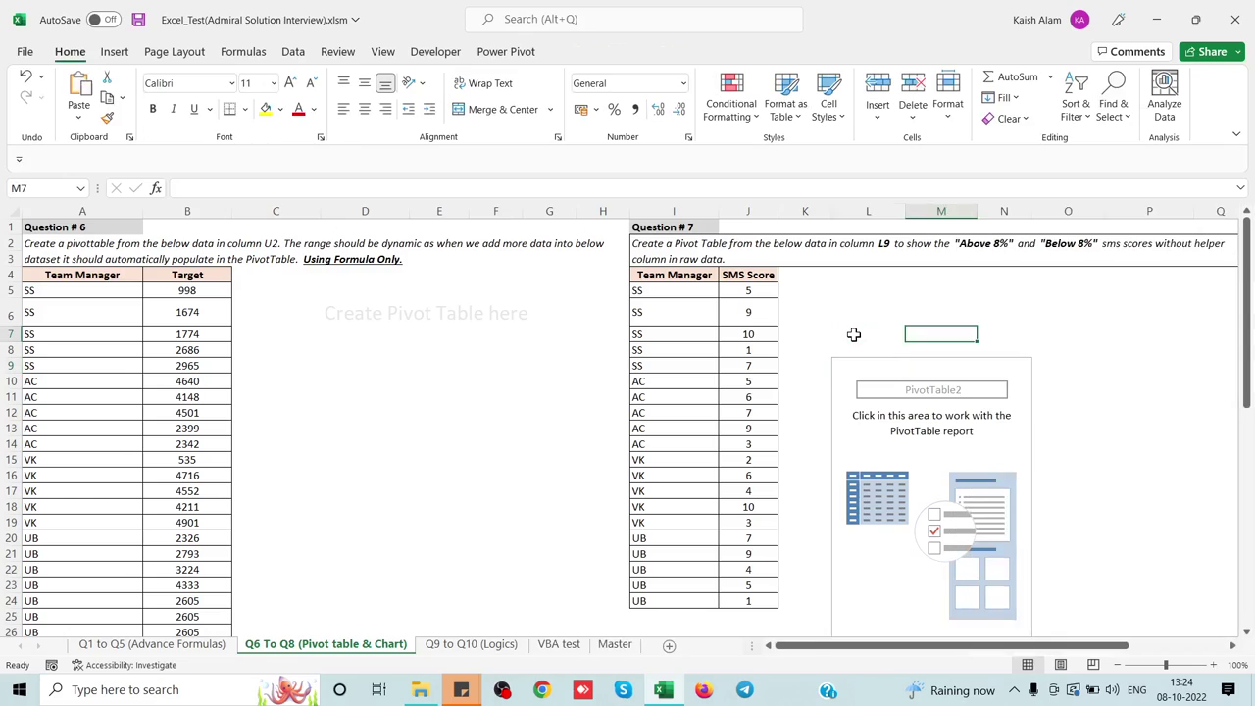
key(Right)
key(Right)
key(Right)
key(Right)
key(Right)
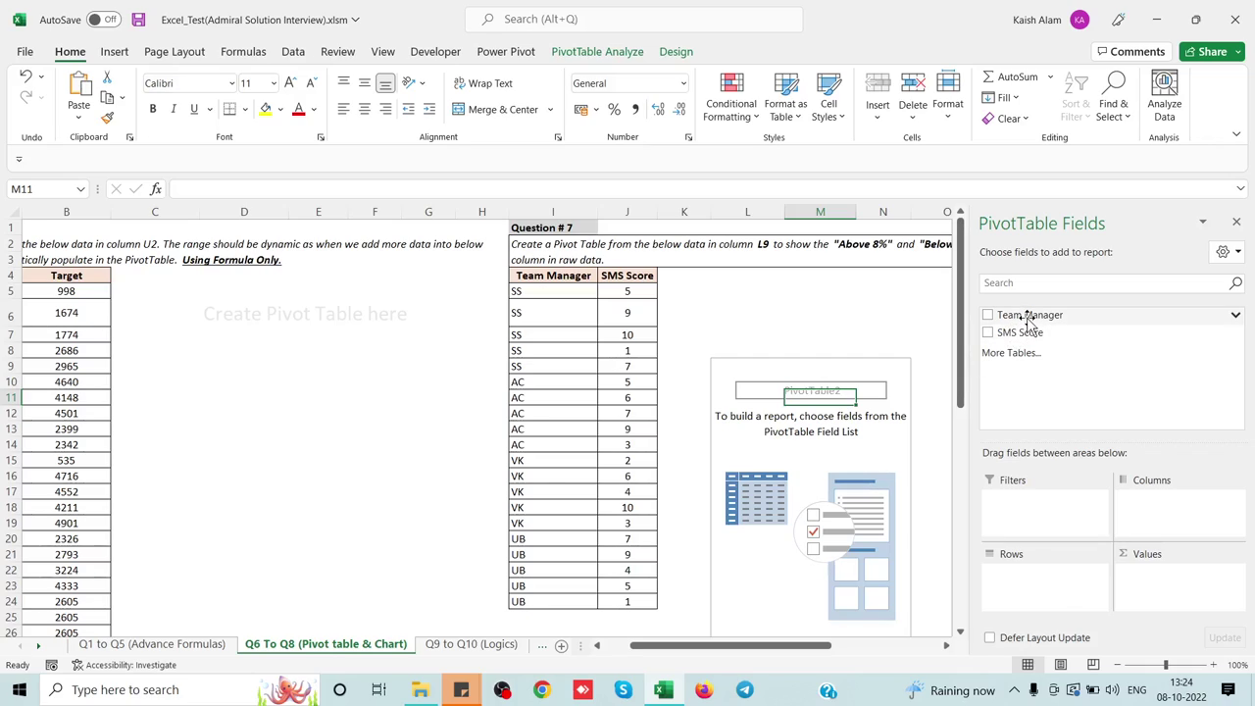
Add Team Manager and then SMS Score to the pivot's Rows.
click(1028, 318)
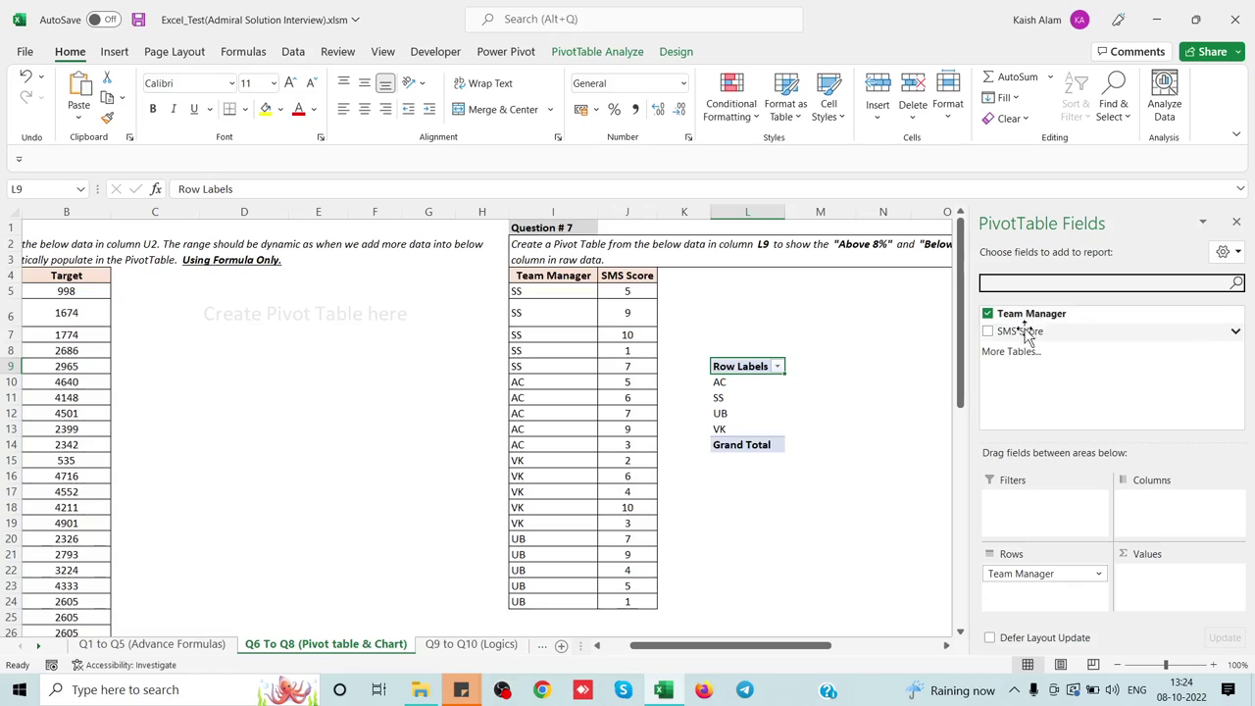
drag(1025, 333, 1052, 605)
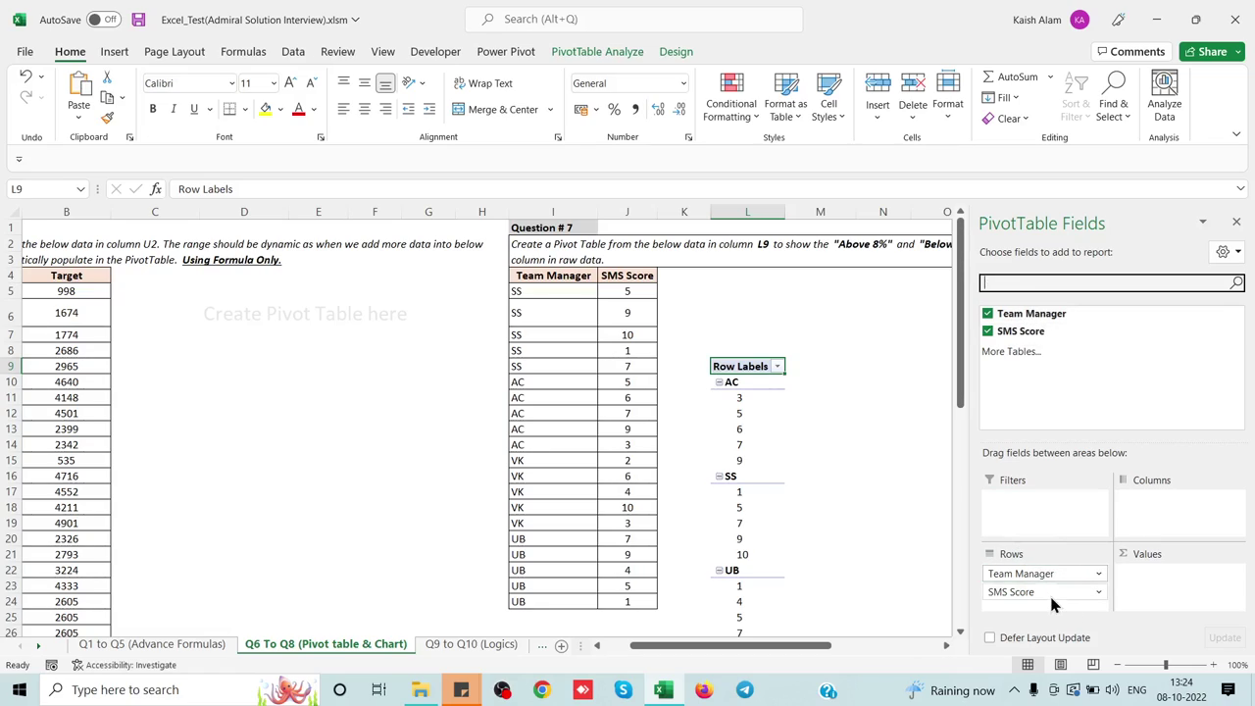
click(765, 400)
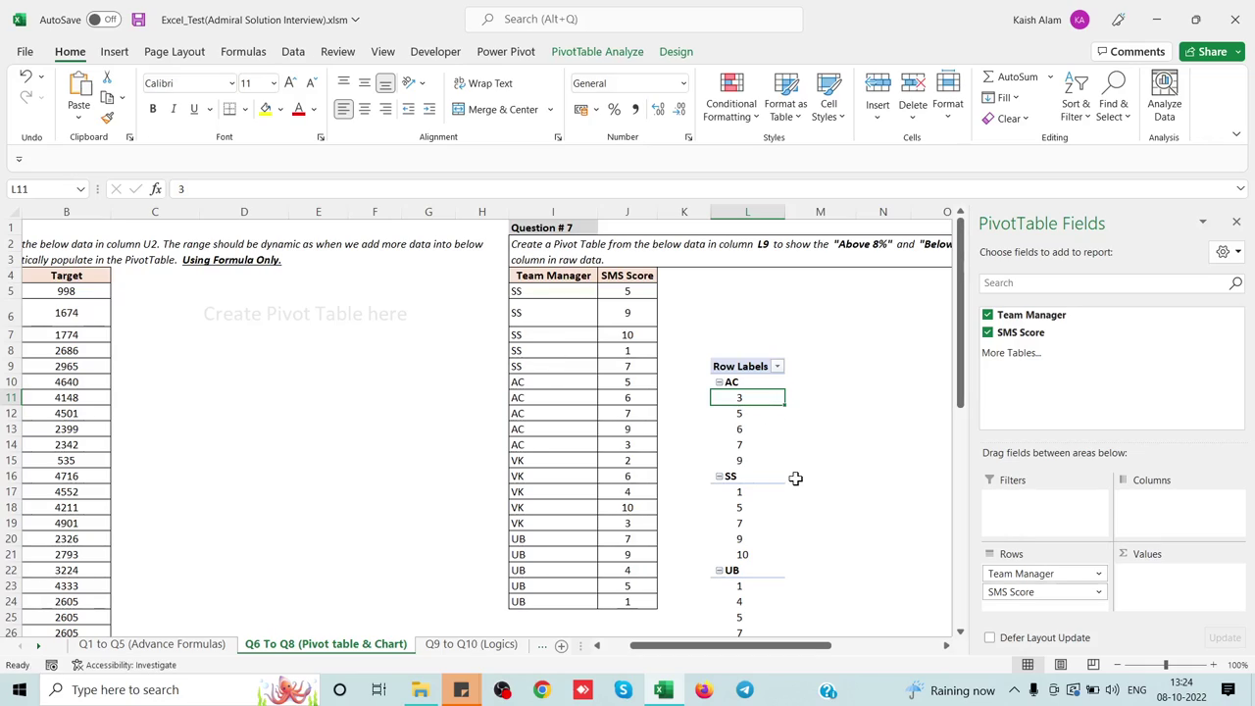
Turn on Classic PivotTable layout in the PivotTable Options Display settings.
right_click(752, 428)
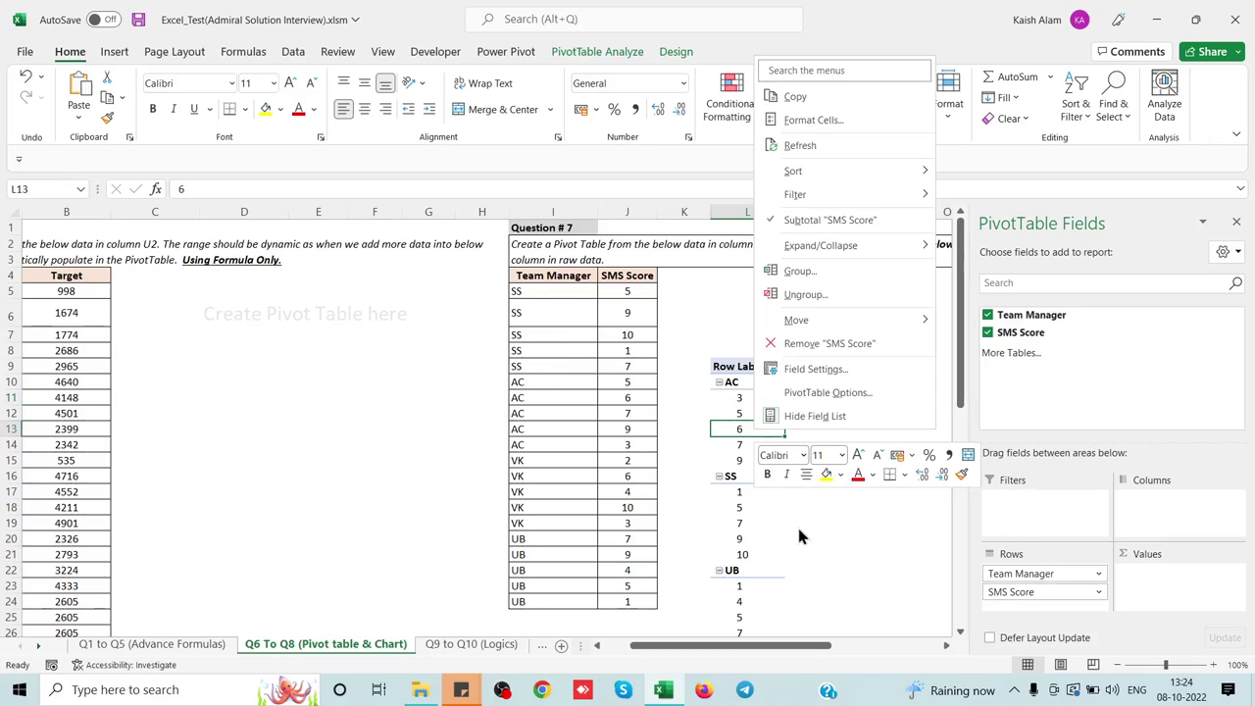
click(829, 392)
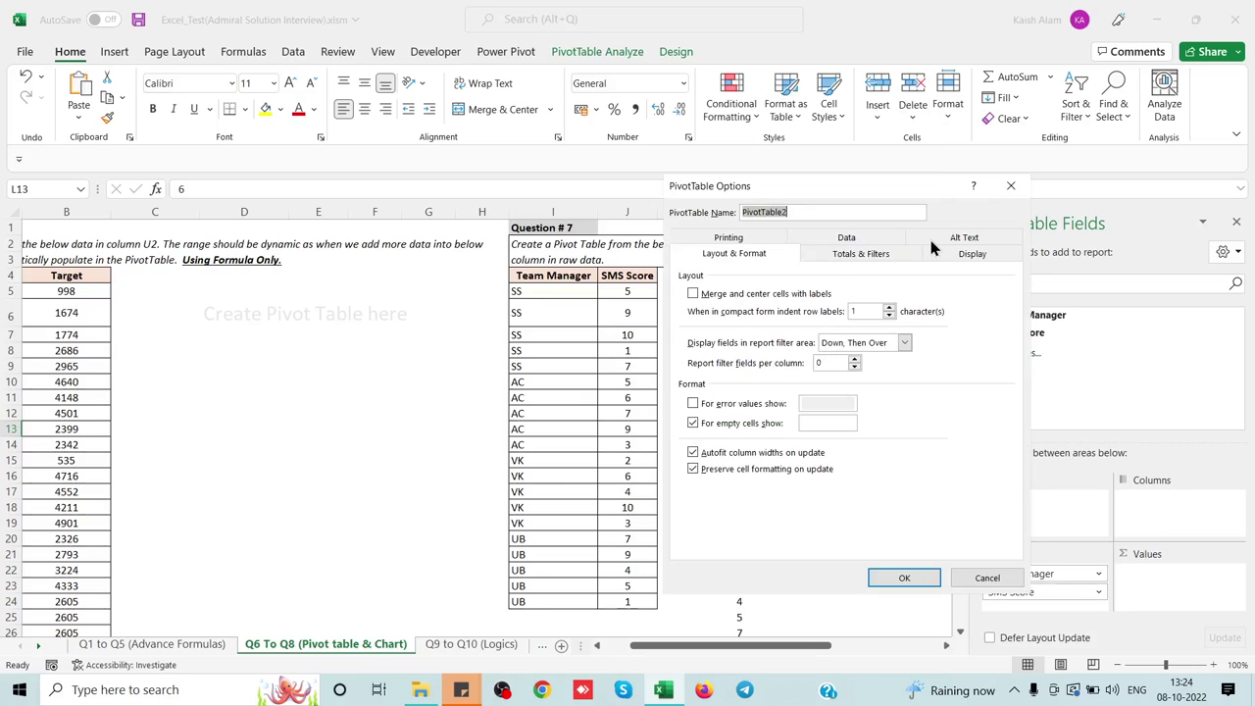
click(951, 254)
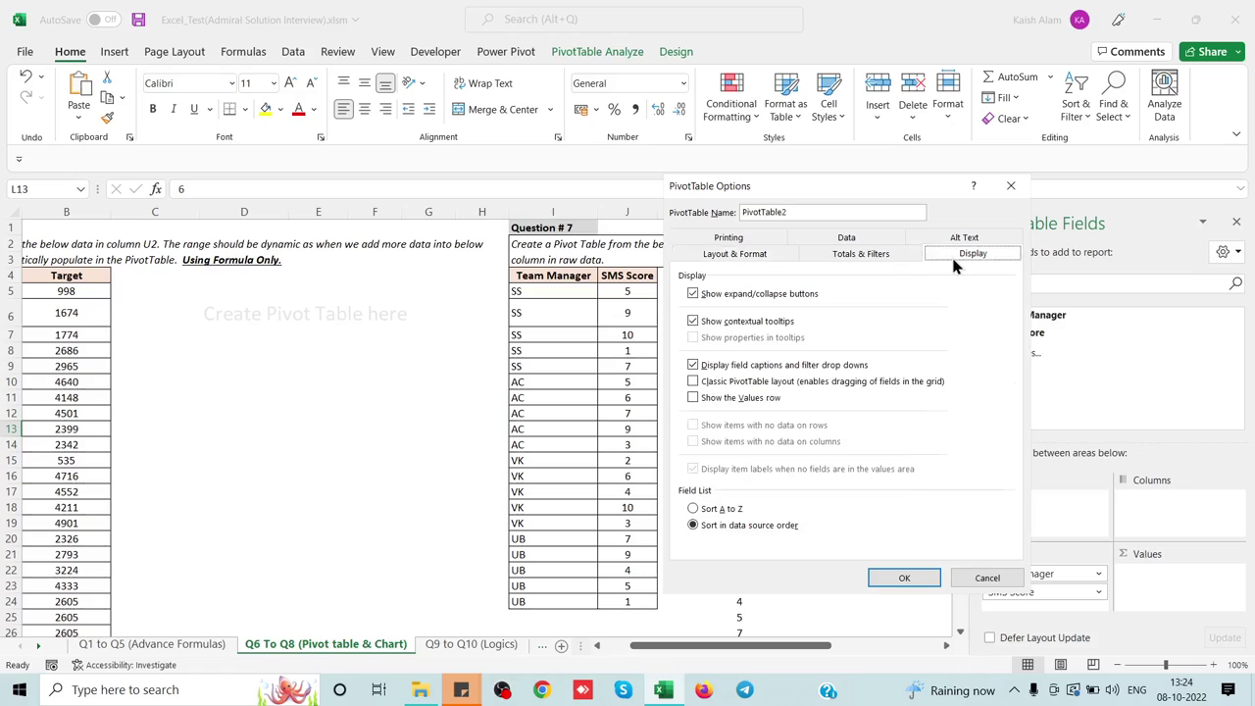
click(693, 382)
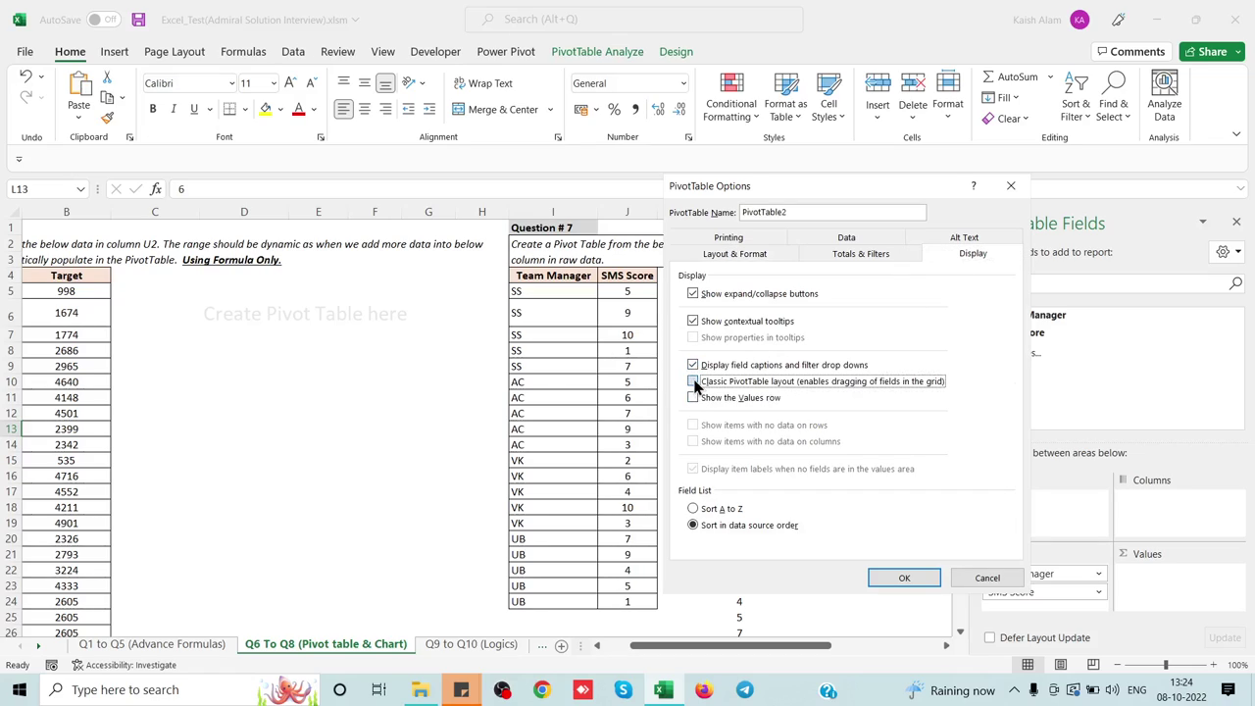
click(903, 577)
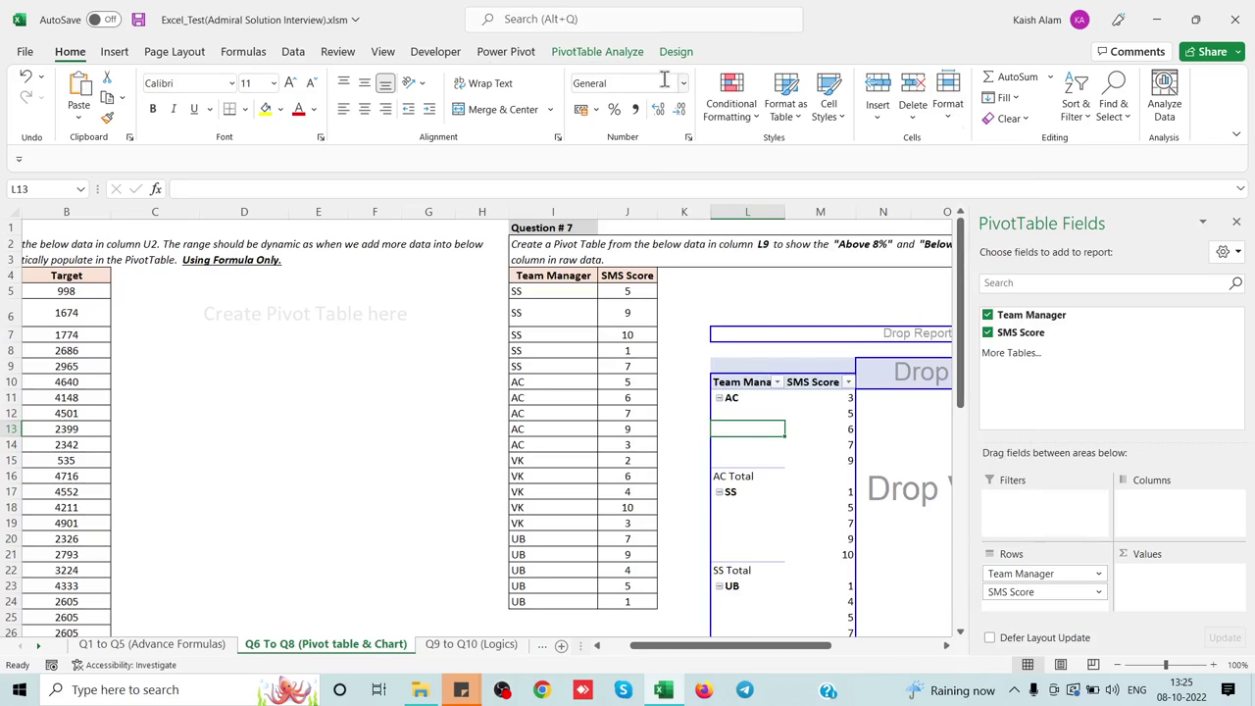
Set the pivot's Subtotals to Do Not Show Subtotals.
click(602, 57)
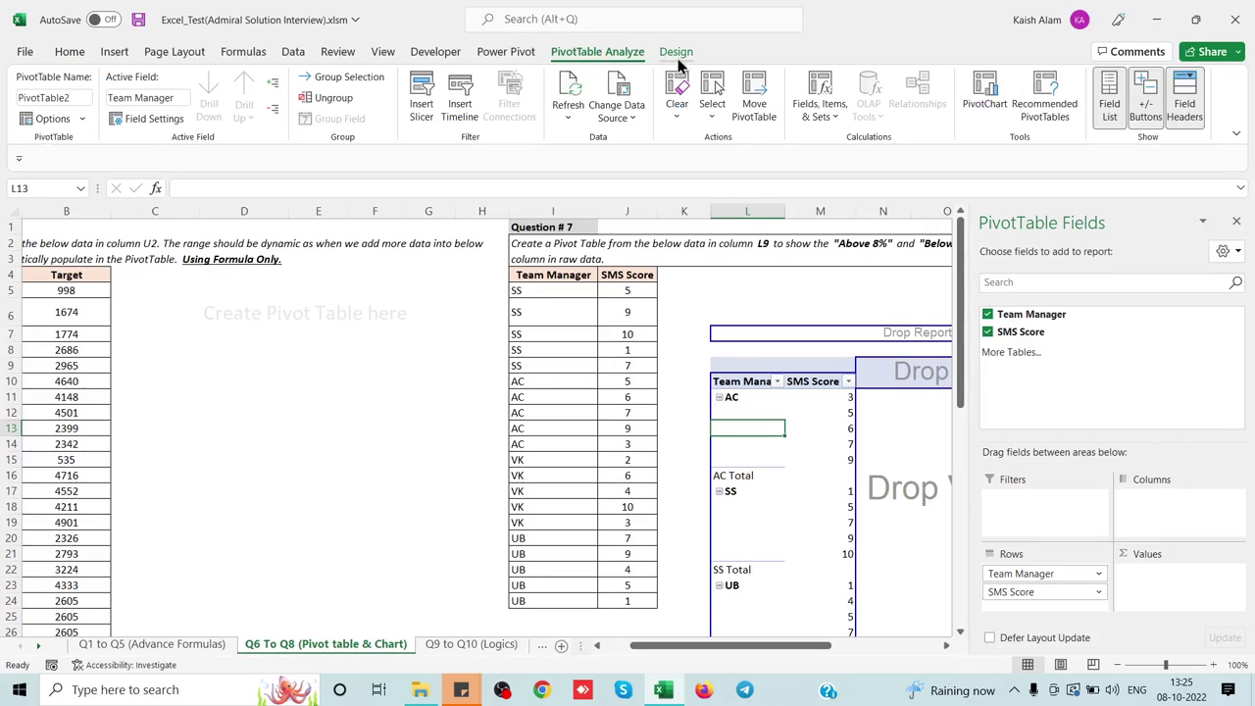
click(690, 57)
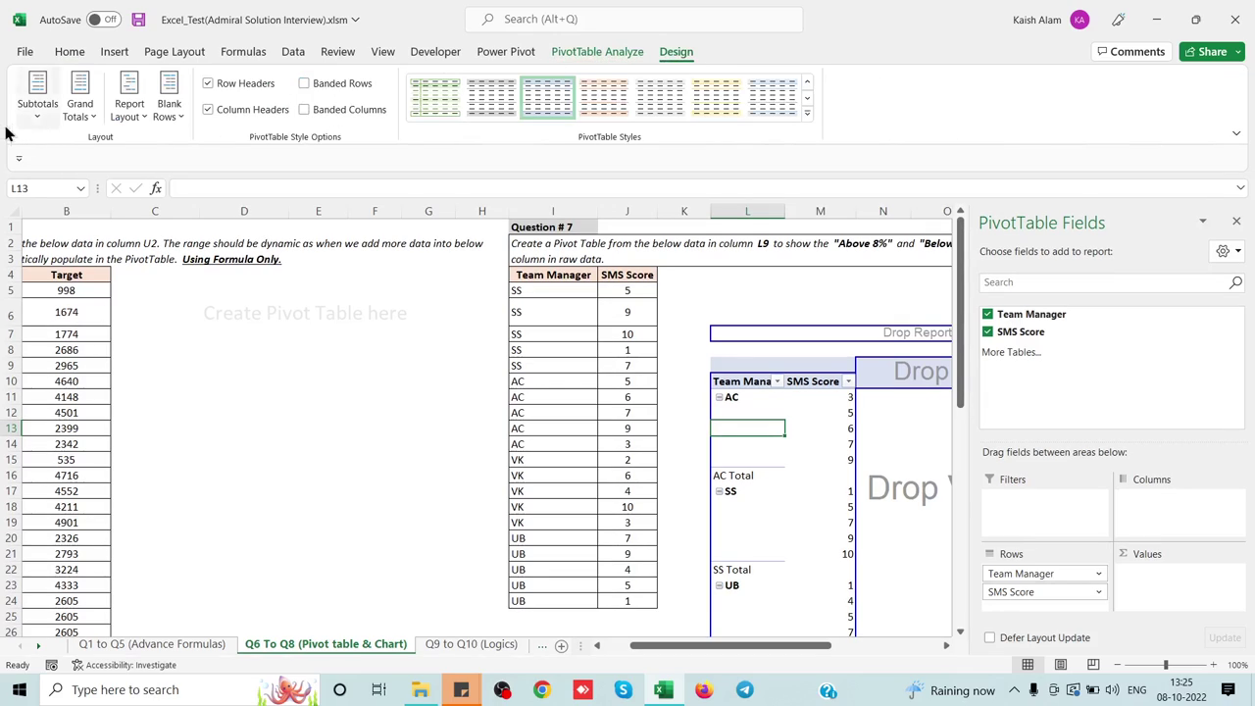
click(39, 112)
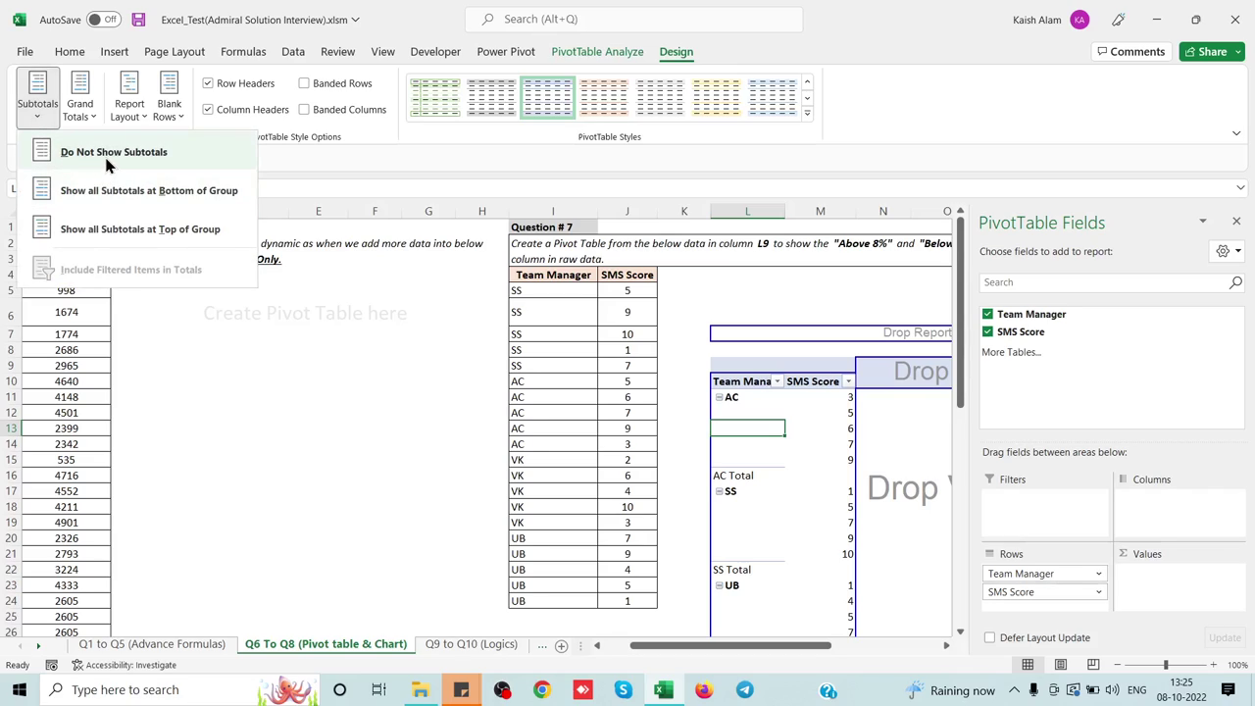
click(98, 152)
Set the Report Layout to Repeat All Item Labels.
click(129, 109)
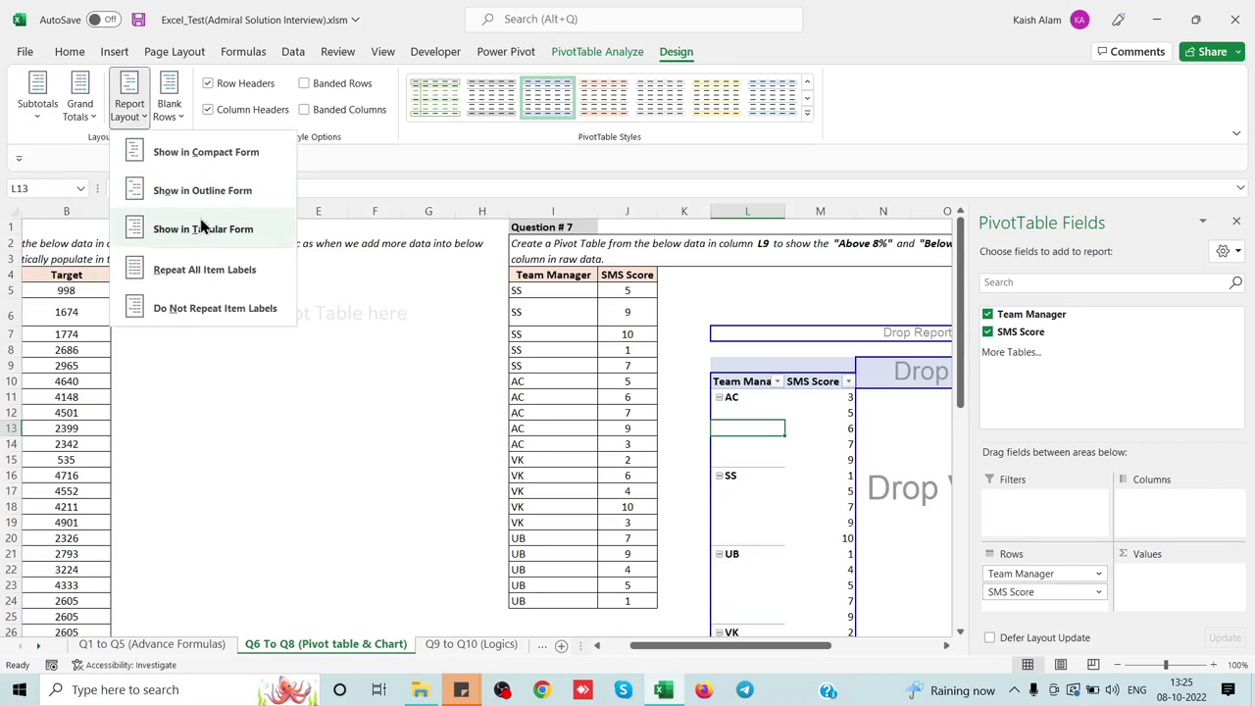
click(199, 285)
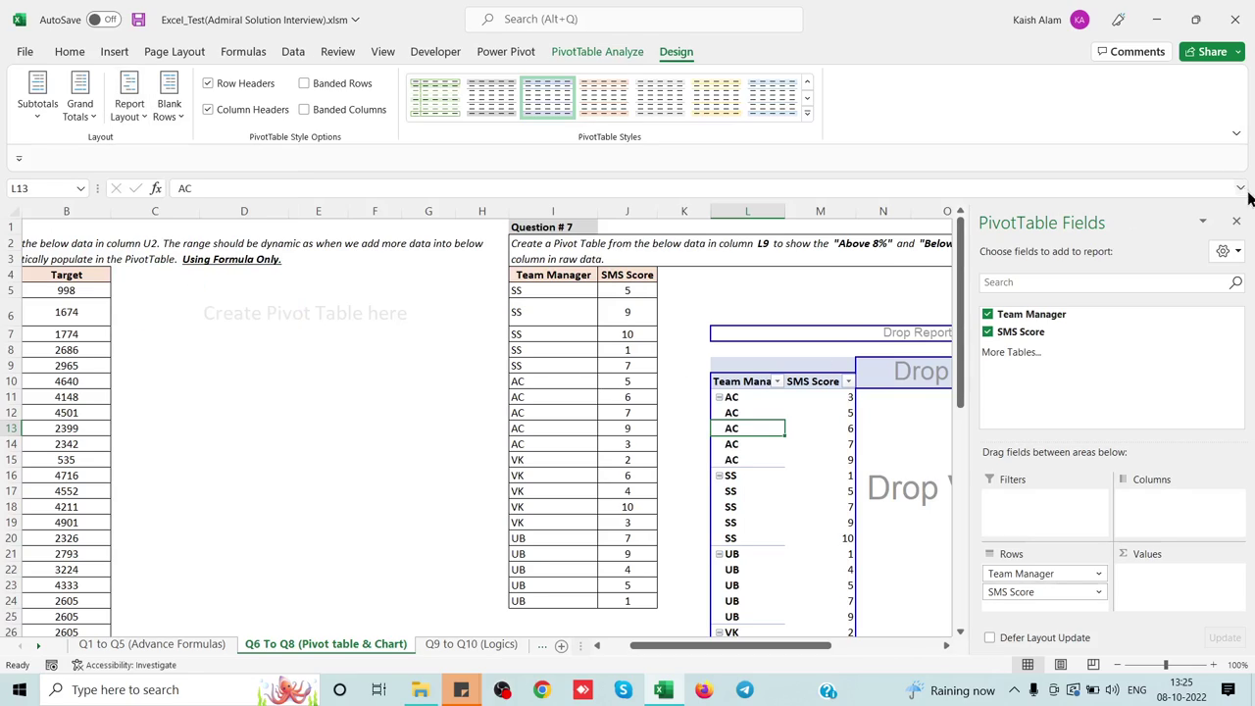
click(804, 492)
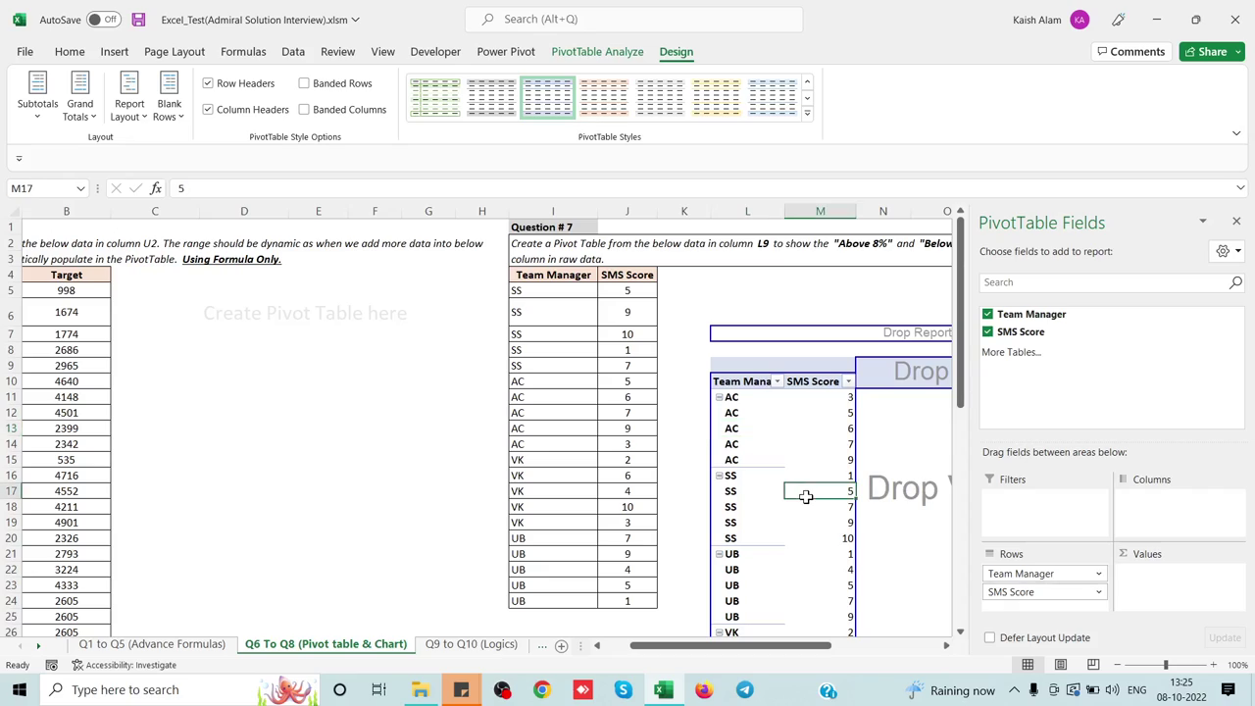
key(Right)
key(Right)
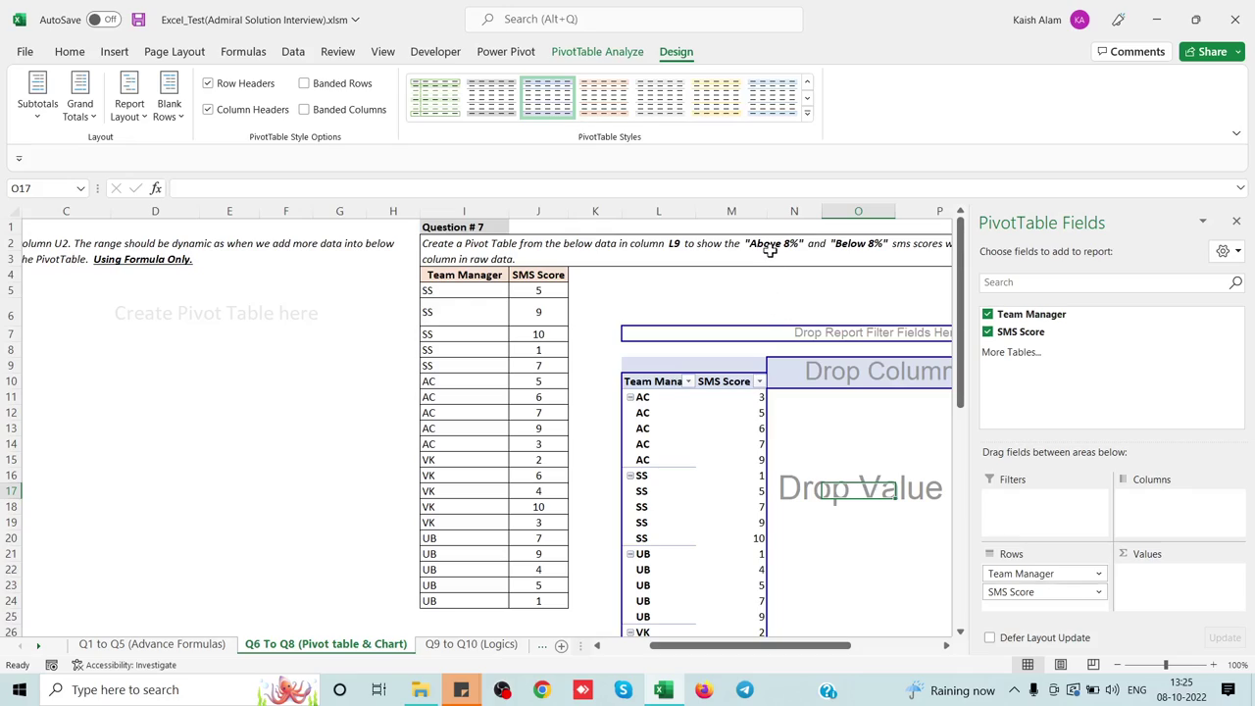
Reread the Question 7 text, then reselect a pivot score cell and show PivotTable Analyze.
click(720, 429)
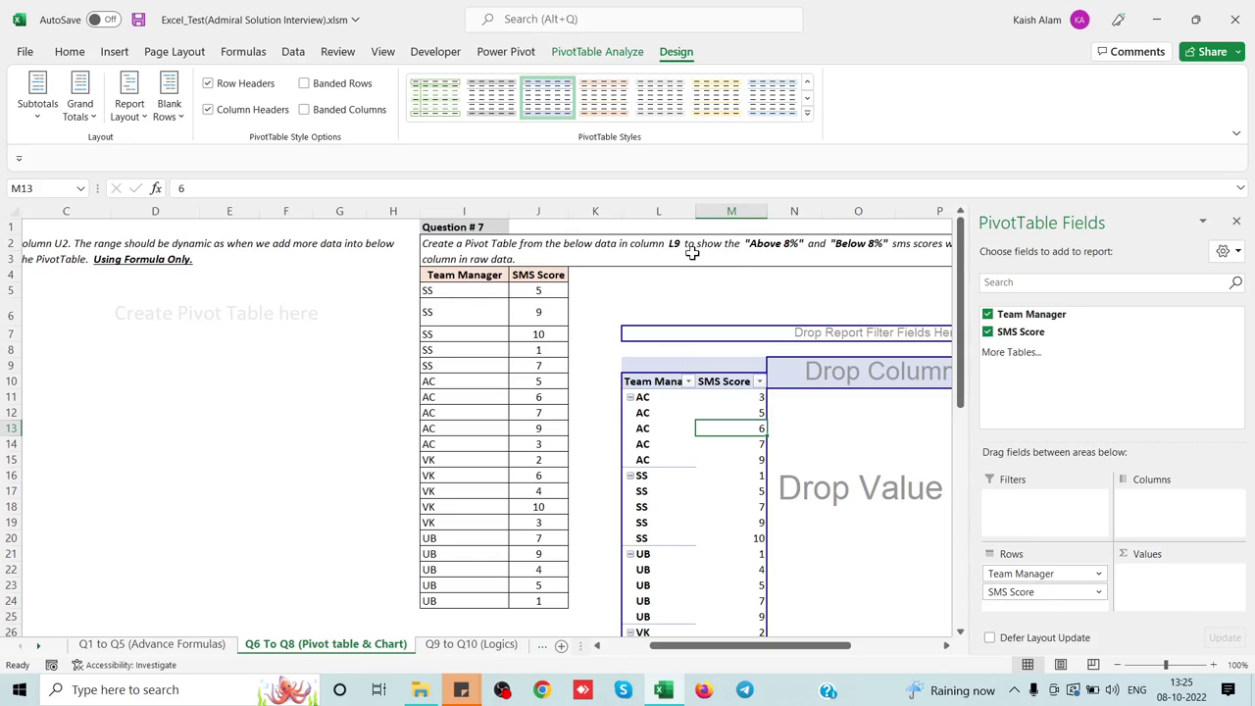
click(579, 257)
key(Right)
key(Right)
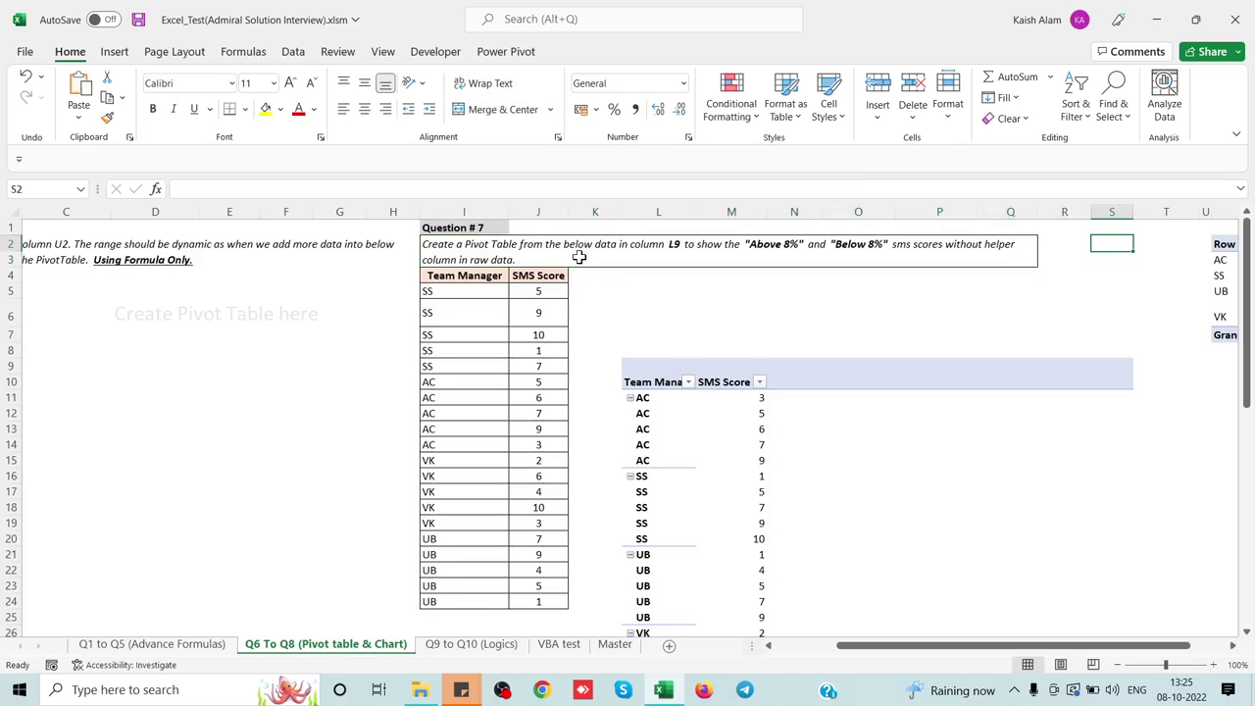
key(Left)
key(Left)
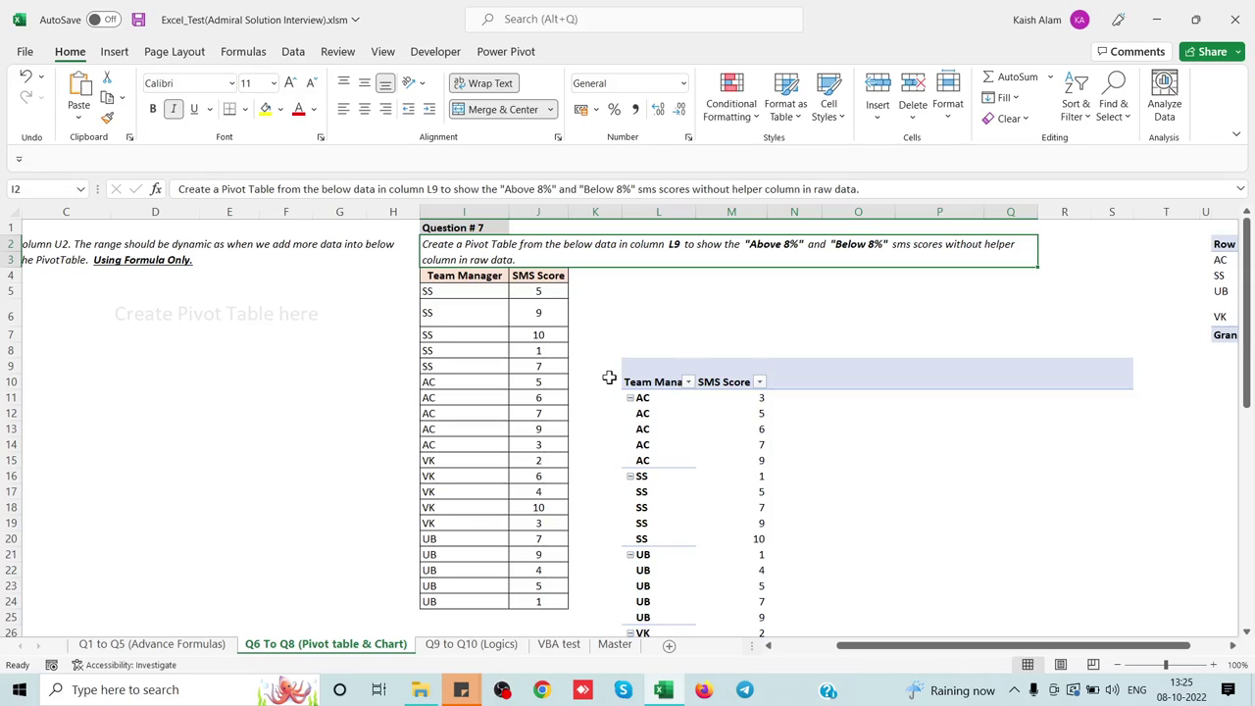
click(742, 473)
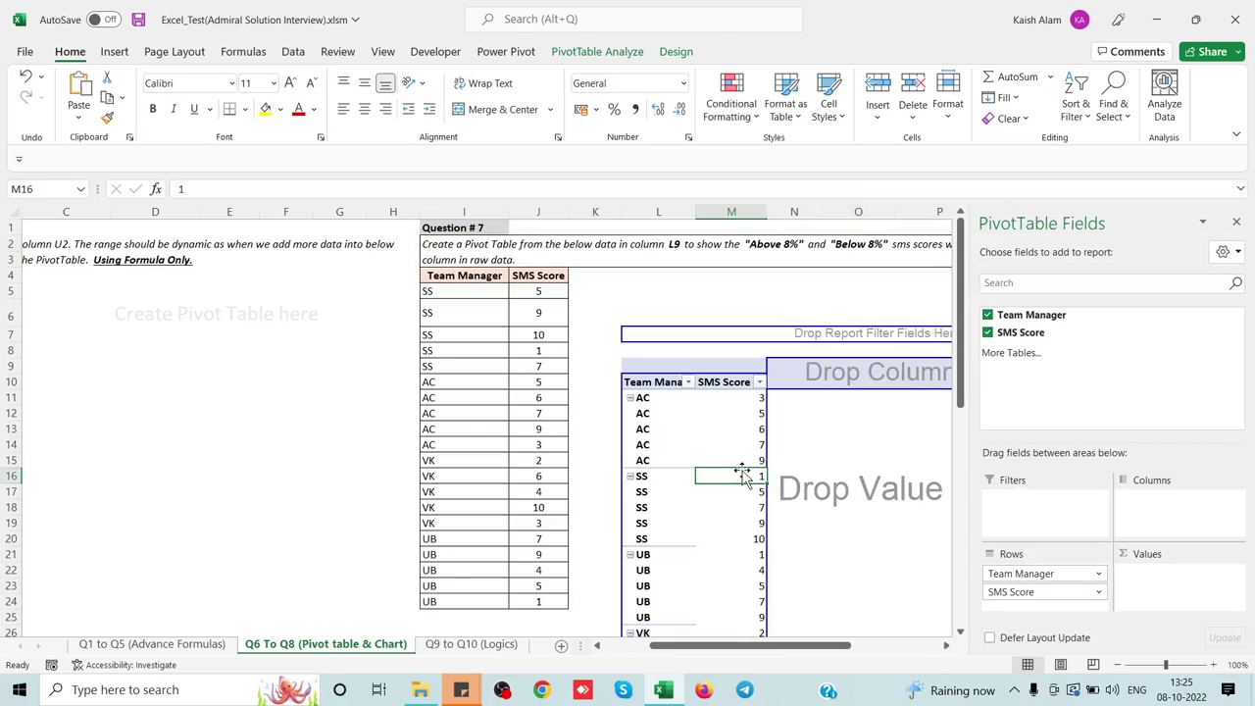
click(582, 57)
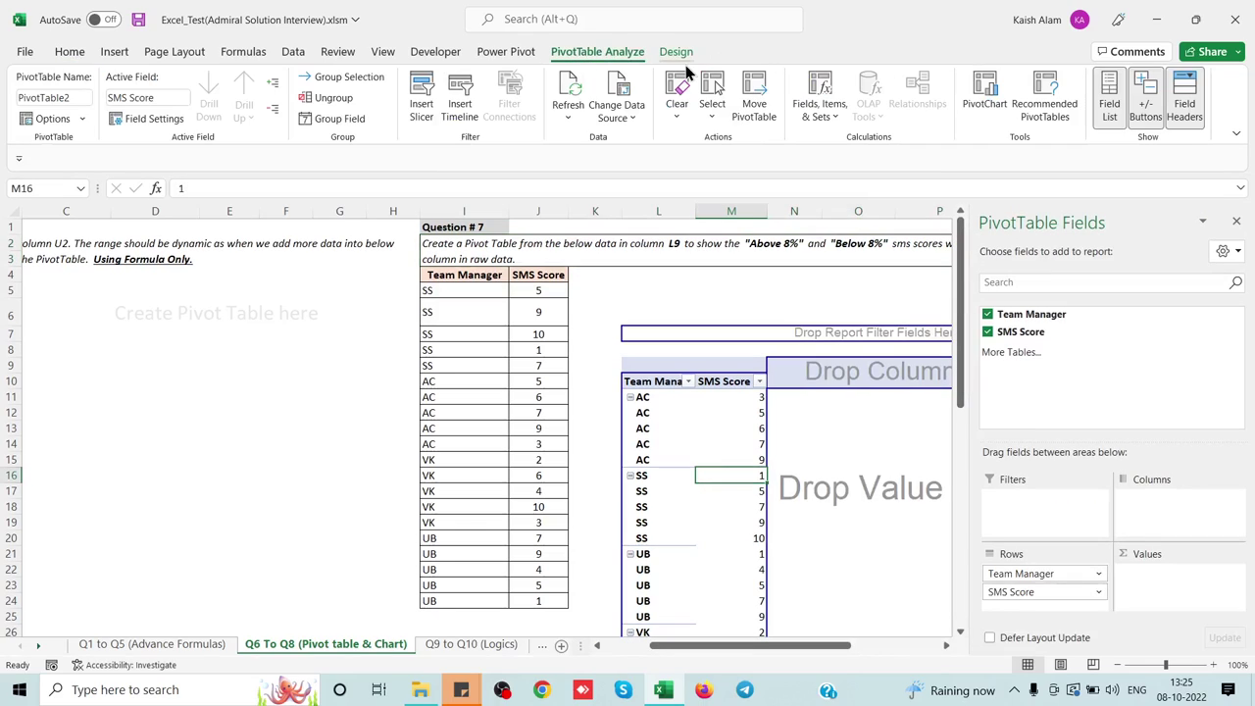
Add a pivot calculated field named Target with formula =IF('SMS Score'>8,1,0).
click(821, 108)
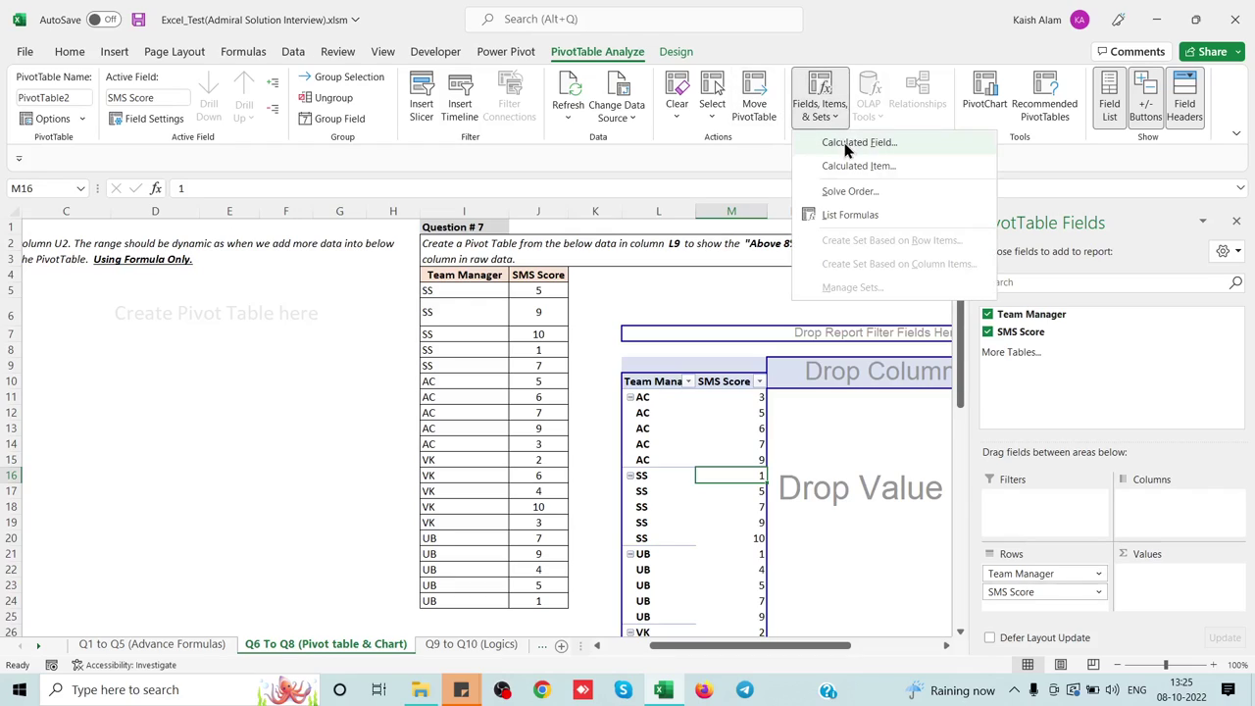
click(849, 145)
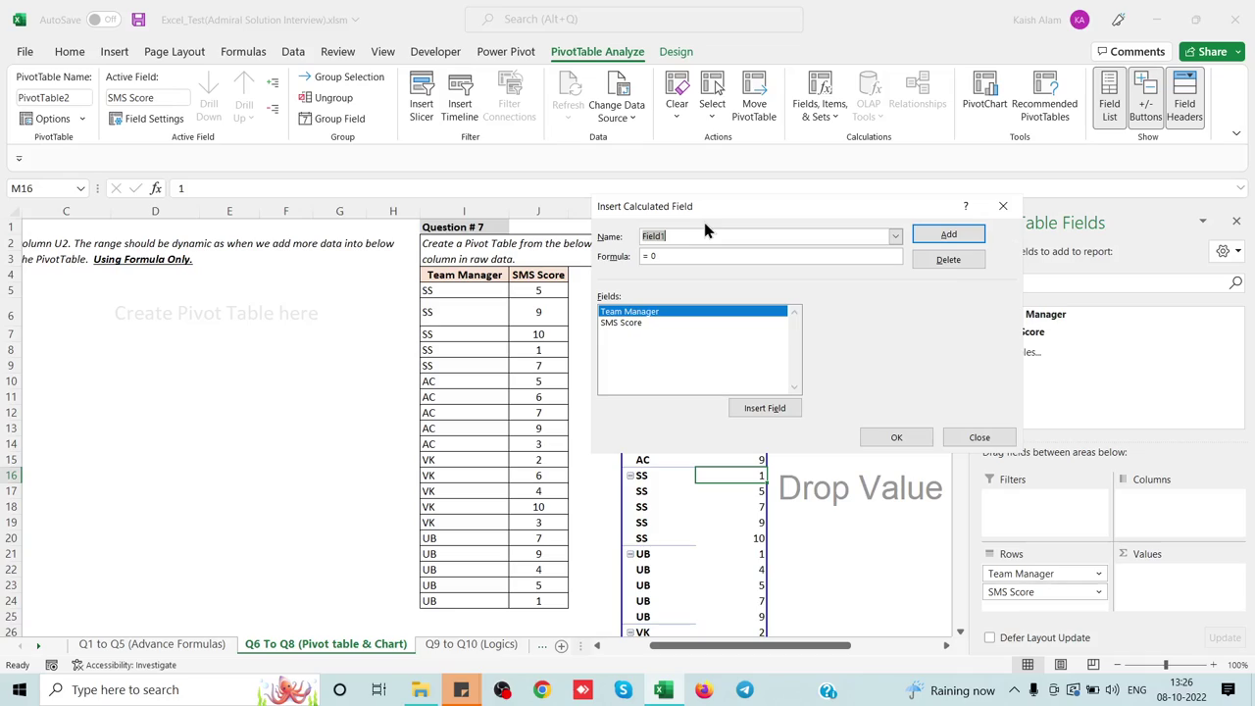
text(Target)
key(Tab)
text(=if)
text(()
click(636, 322)
click(753, 408)
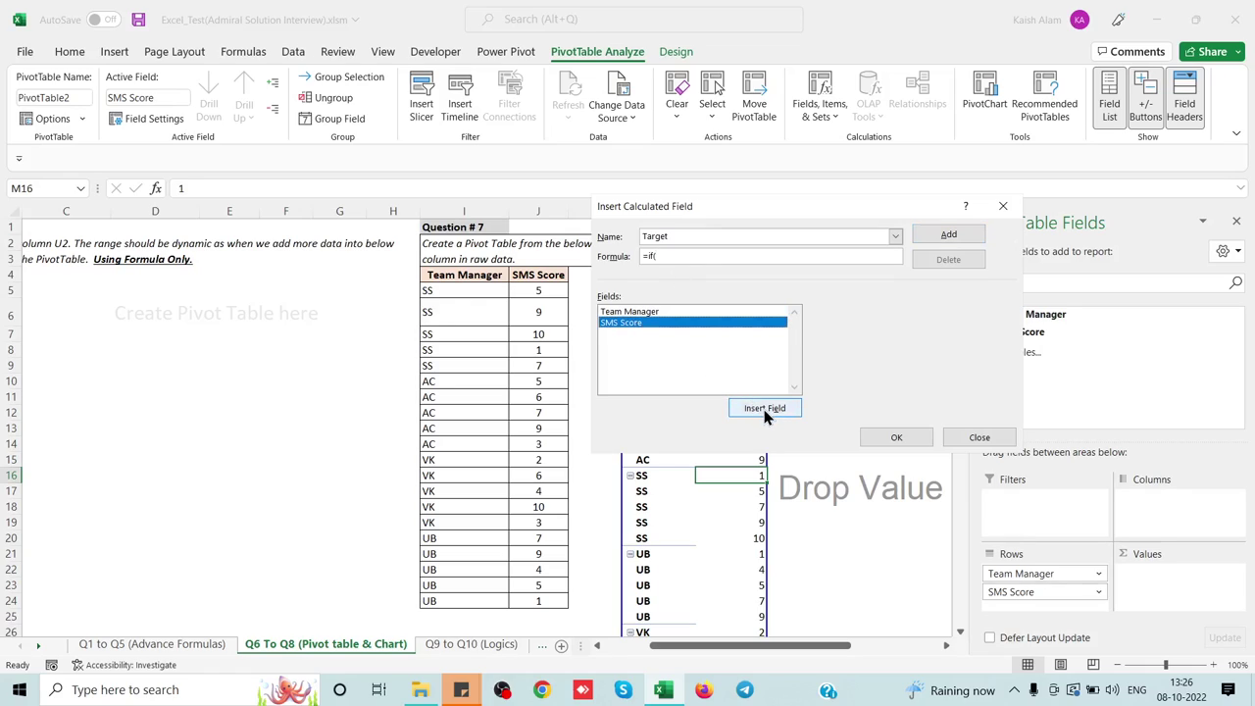
click(765, 412)
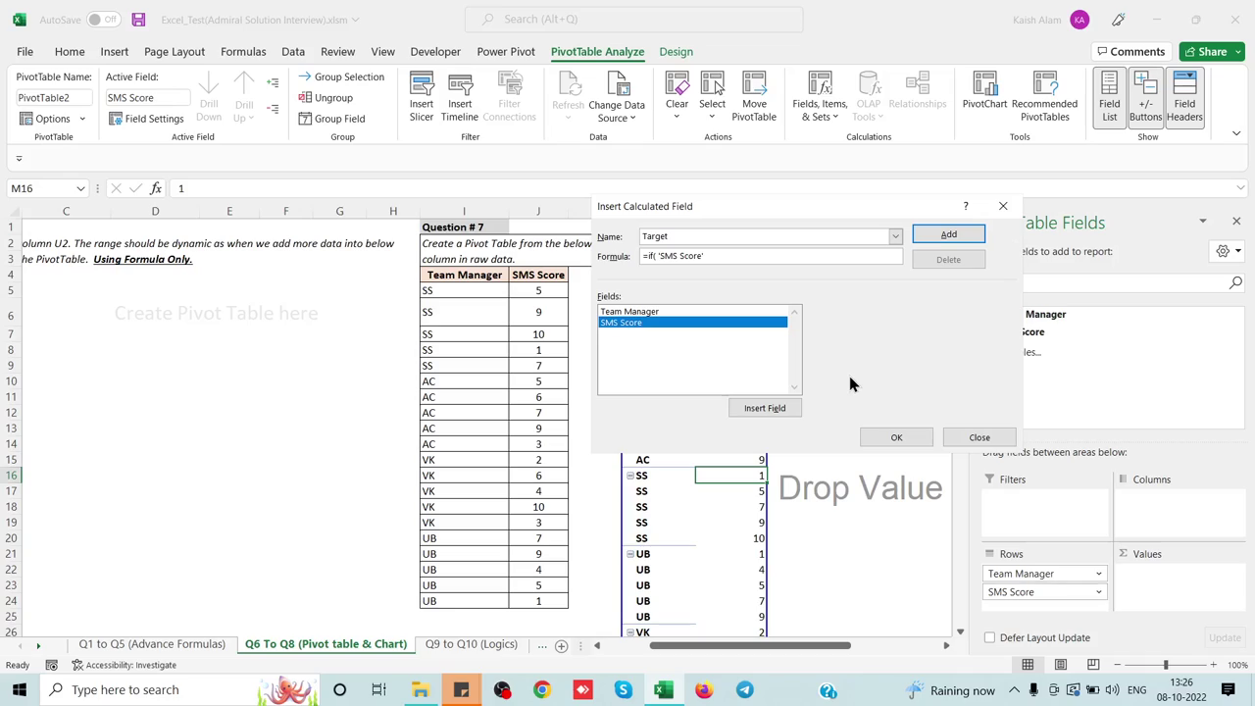
text(>)
text(8,)
text(1)
text(,0))
key(Return)
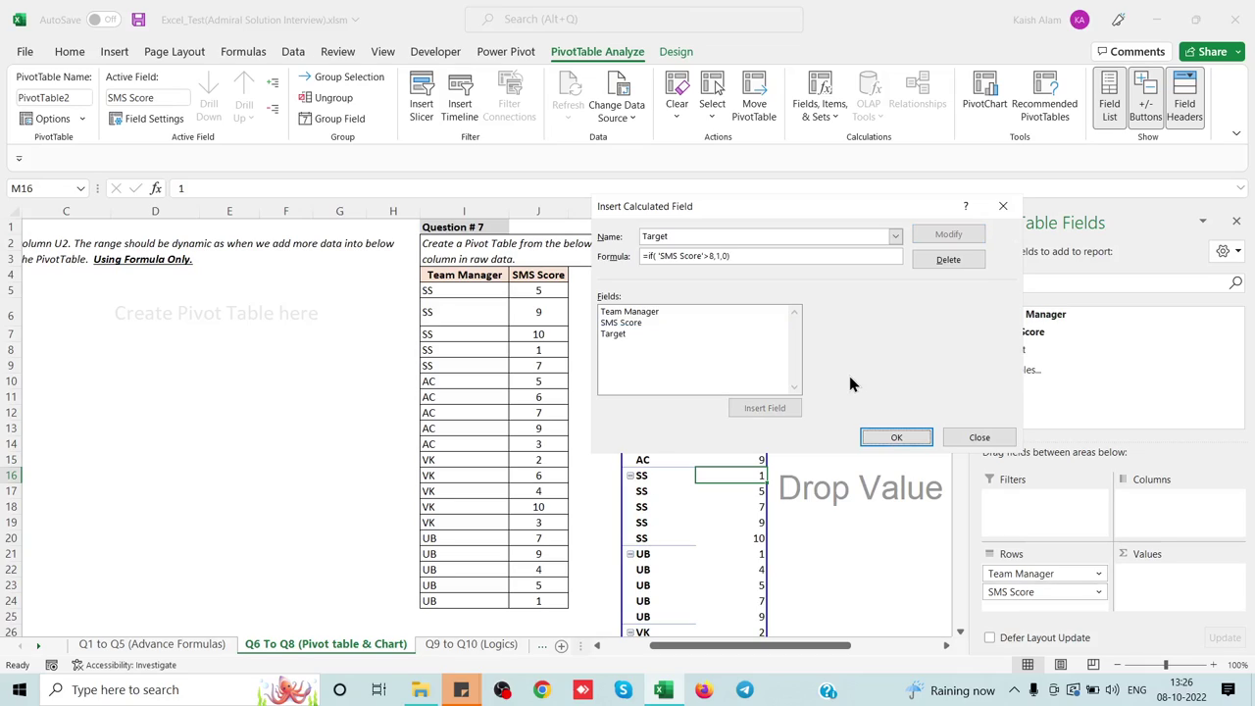
click(896, 439)
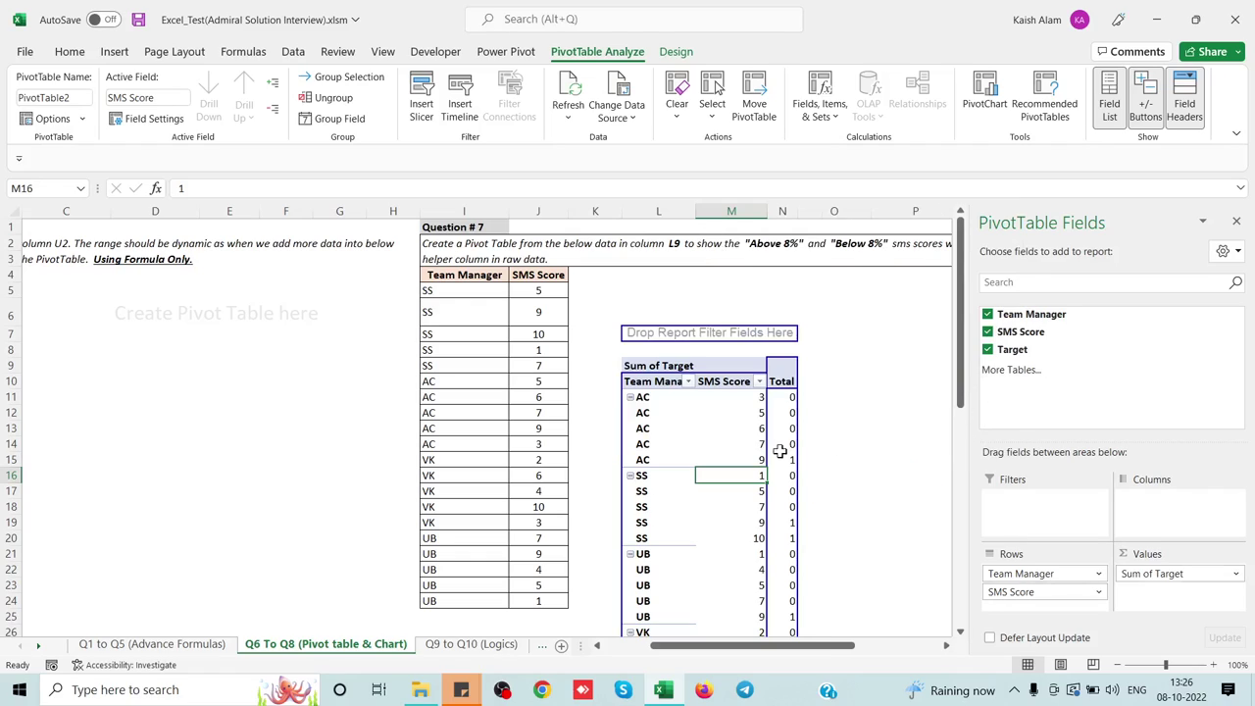
click(777, 444)
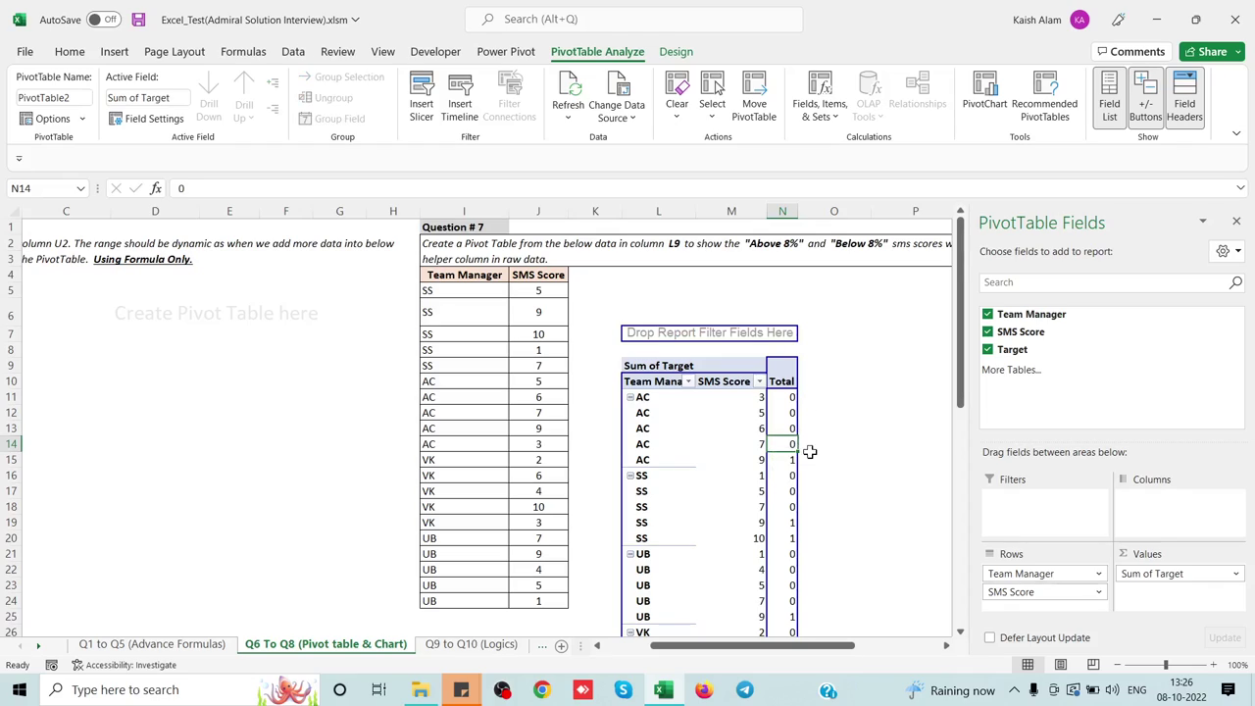
click(790, 522)
scroll(784, 541, down, 1)
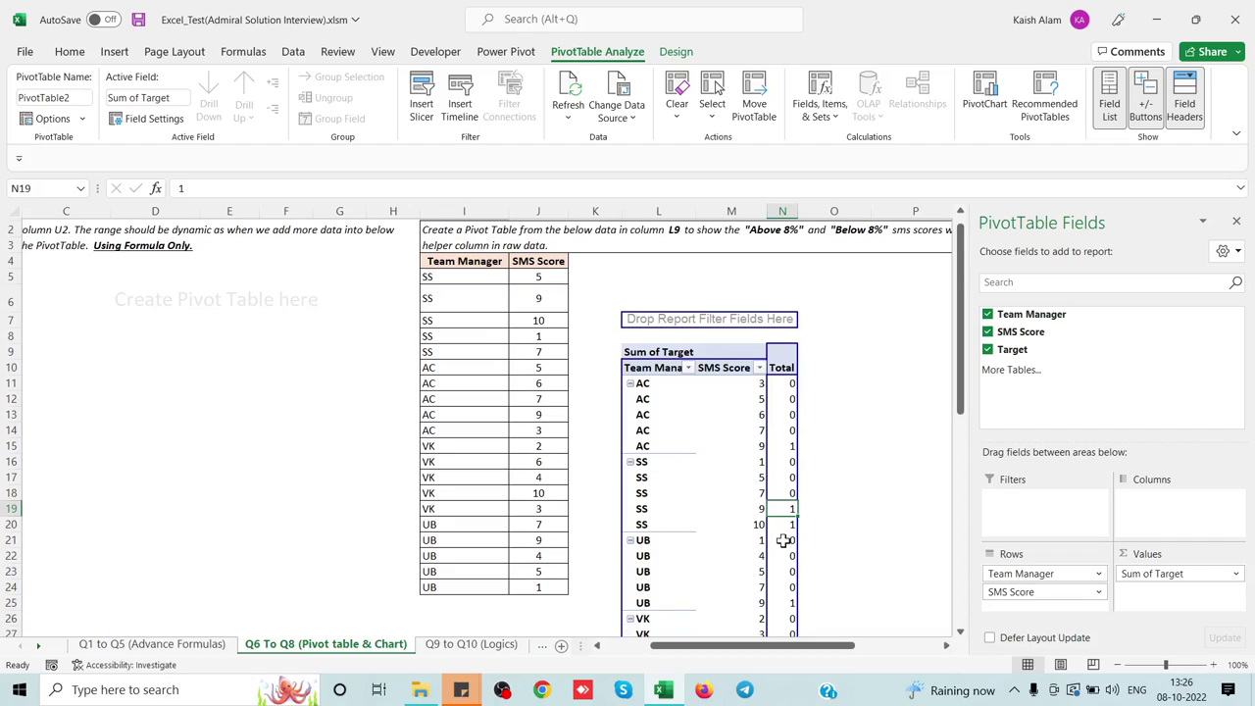
scroll(784, 540, down, 1)
scroll(785, 540, down, 1)
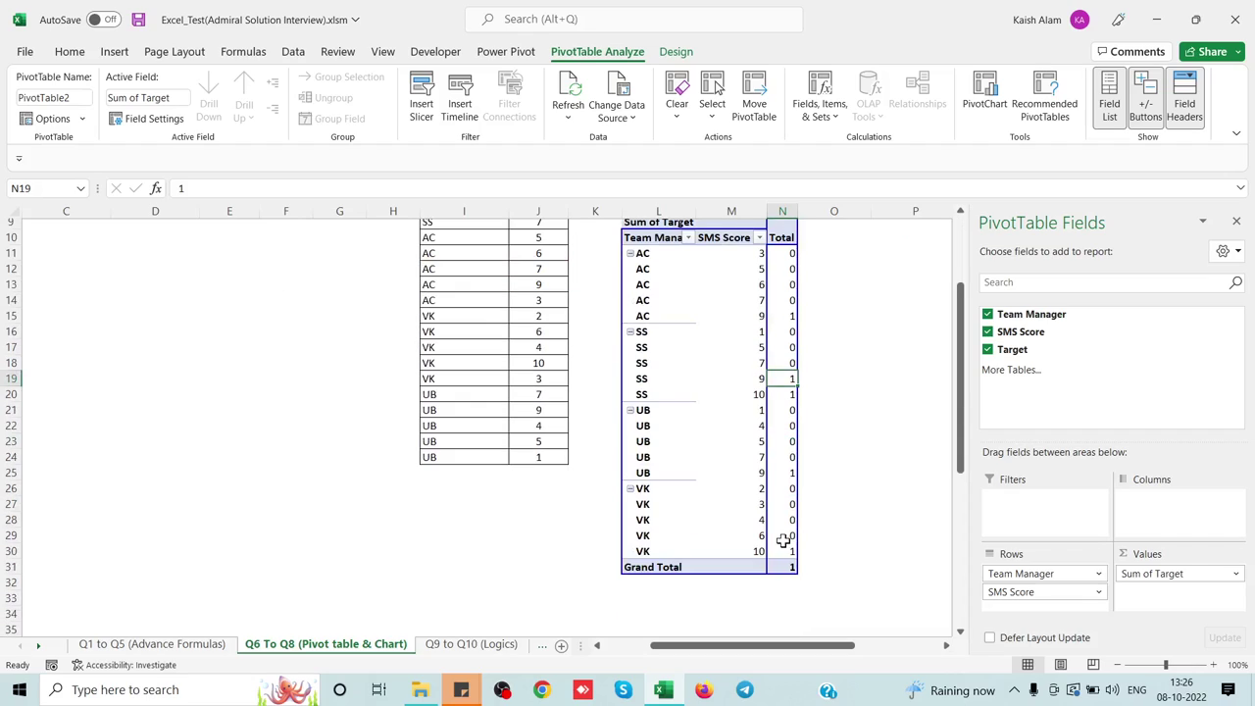
scroll(785, 541, up, 1)
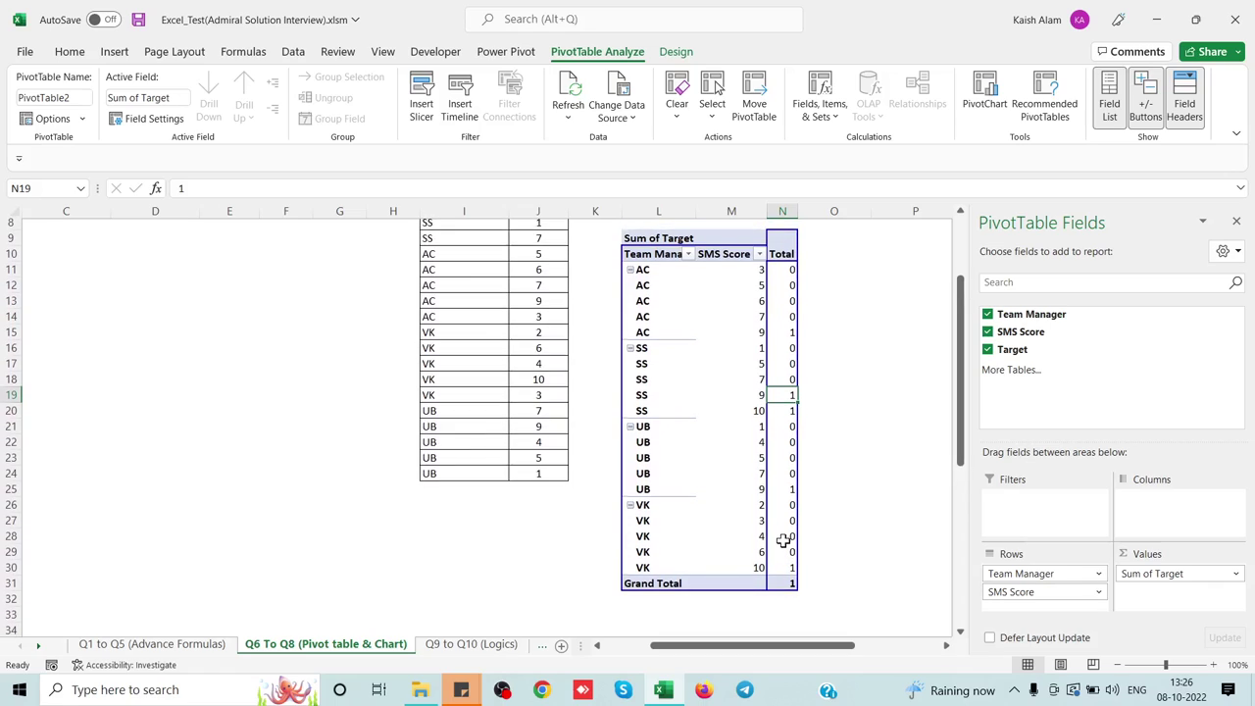
scroll(784, 540, up, 1)
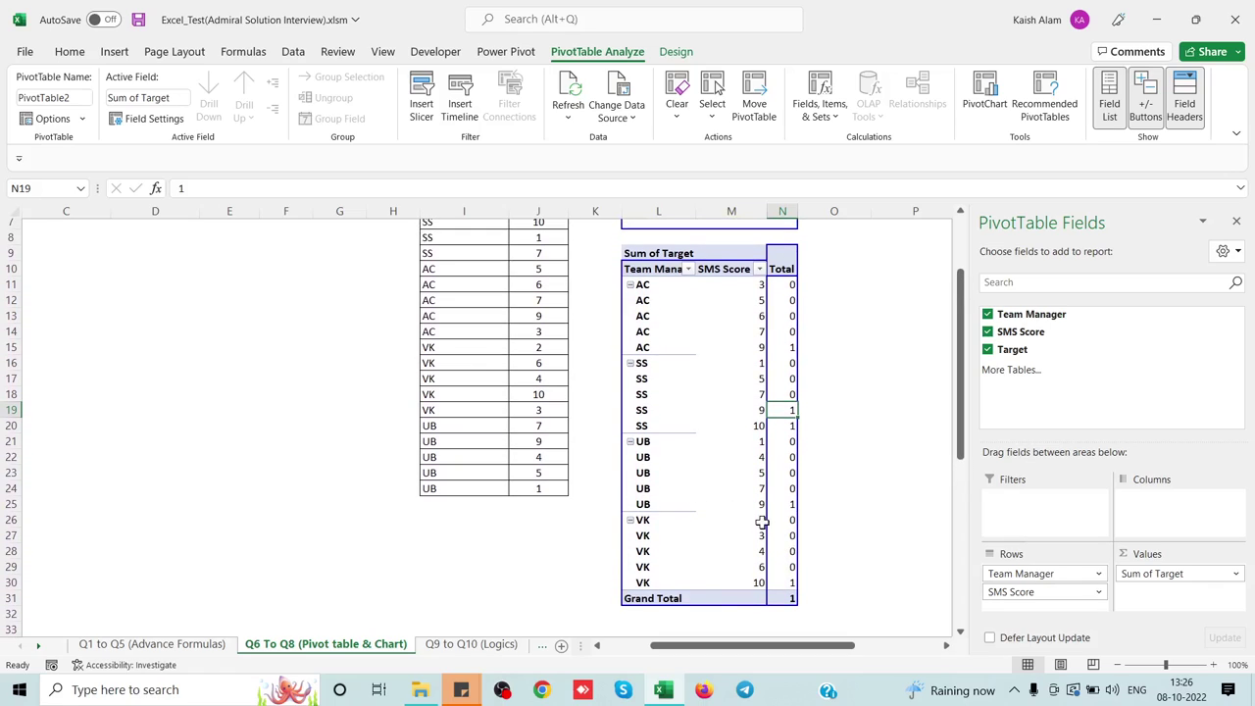
click(763, 582)
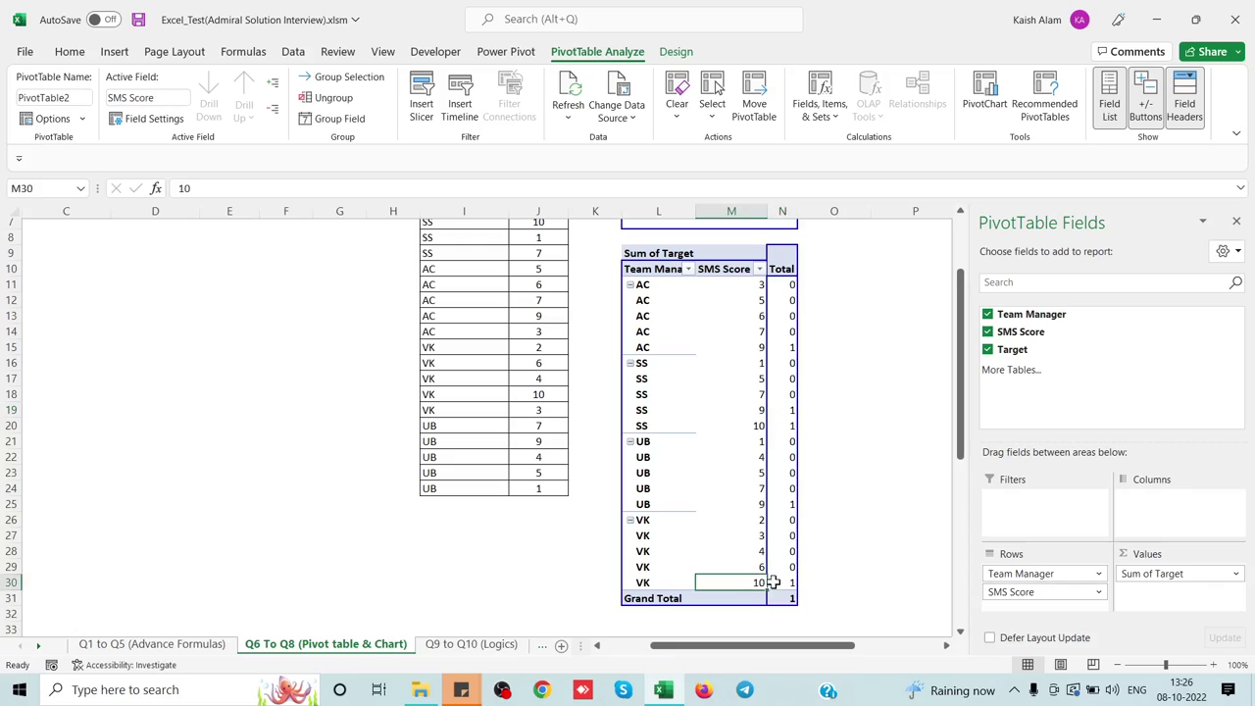
click(761, 504)
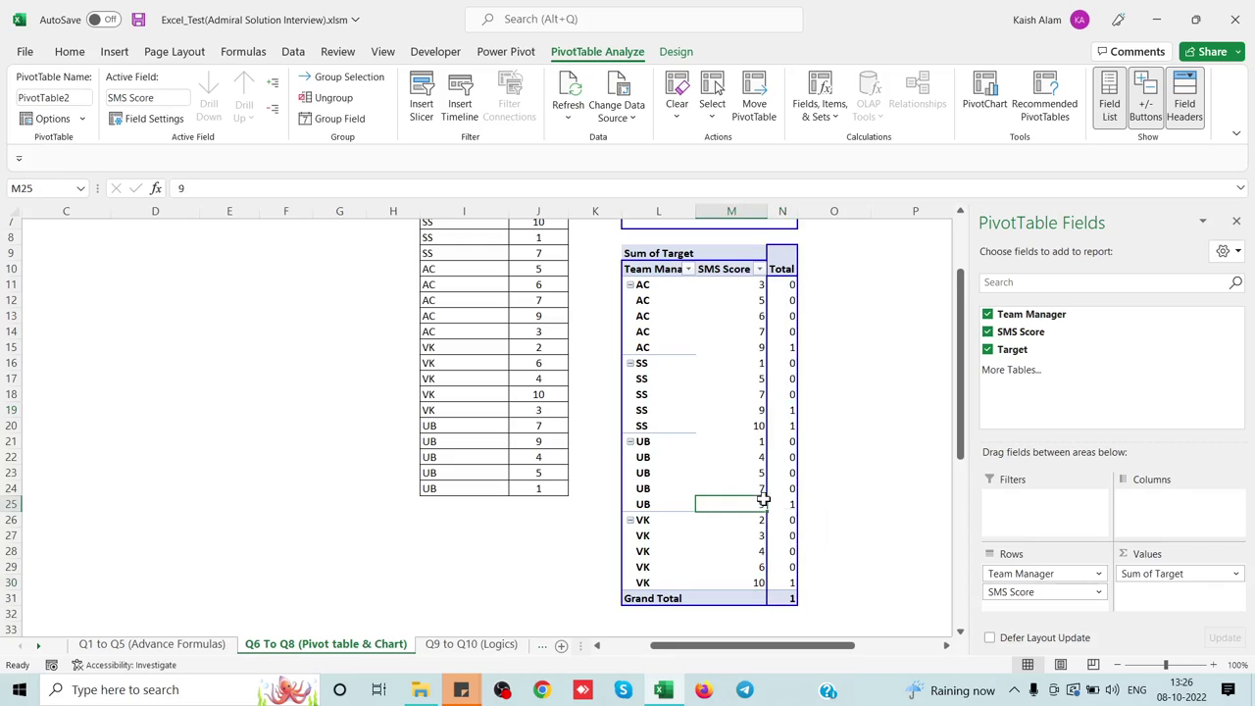
click(757, 426)
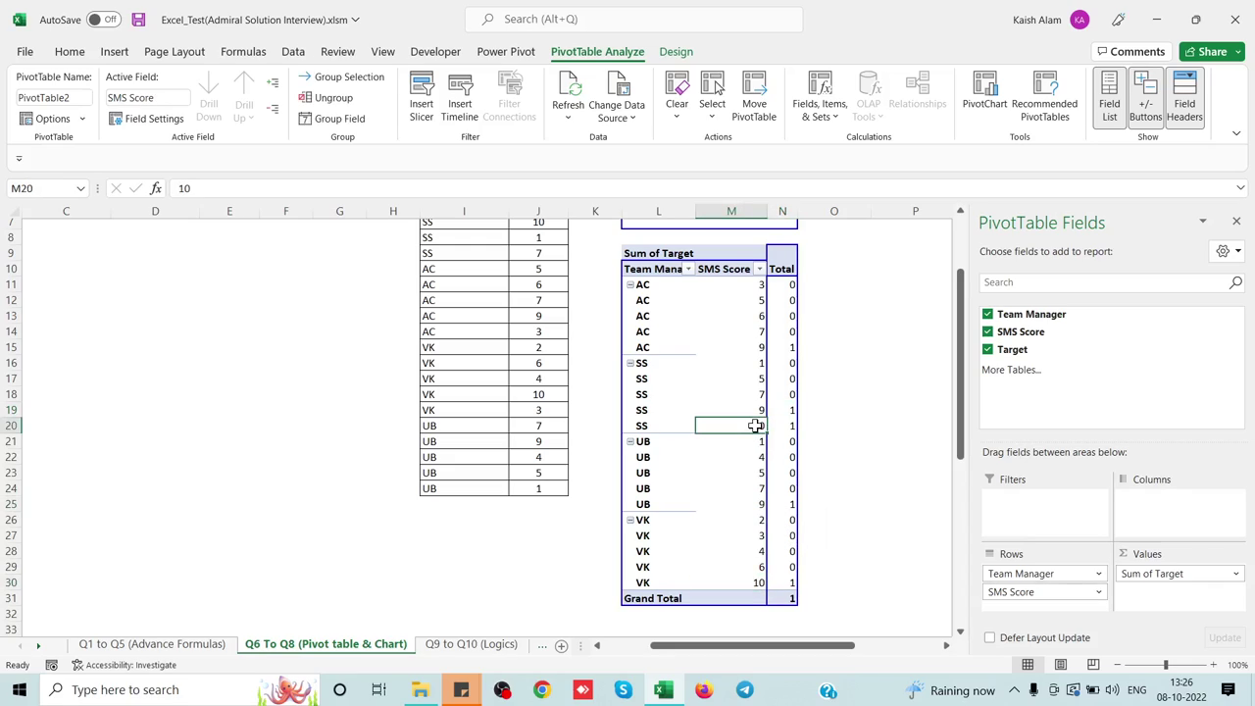
click(753, 351)
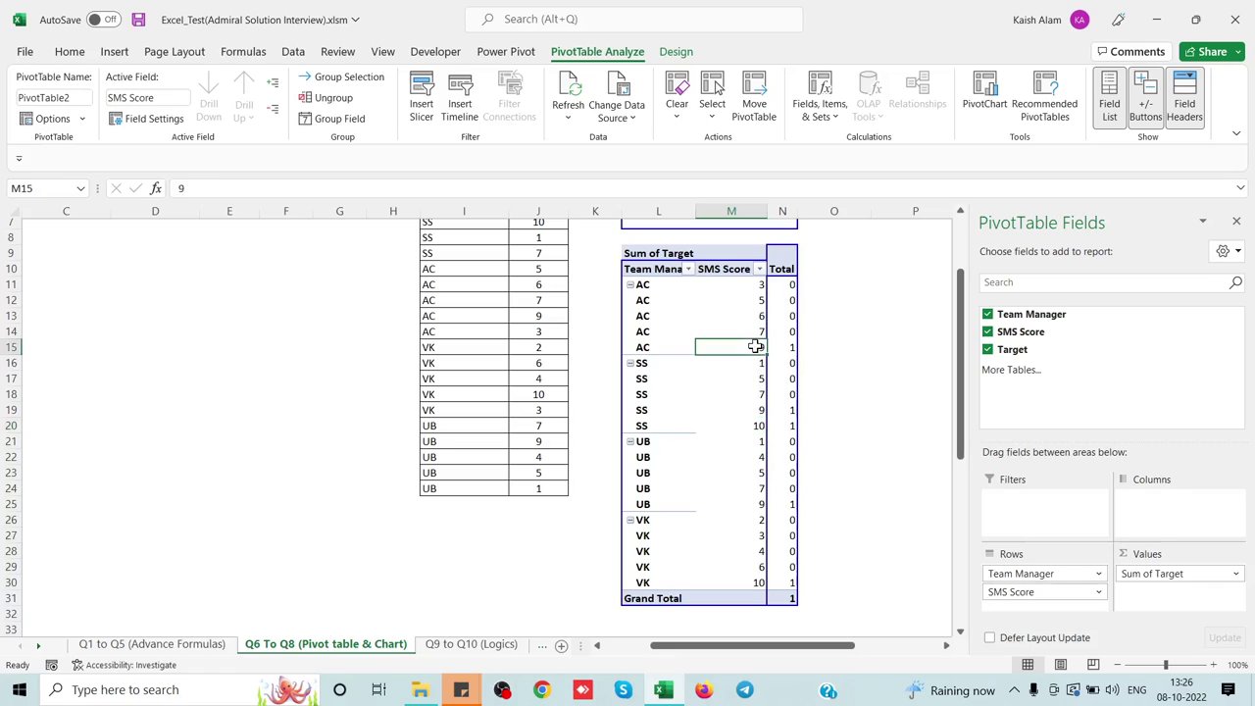
click(767, 411)
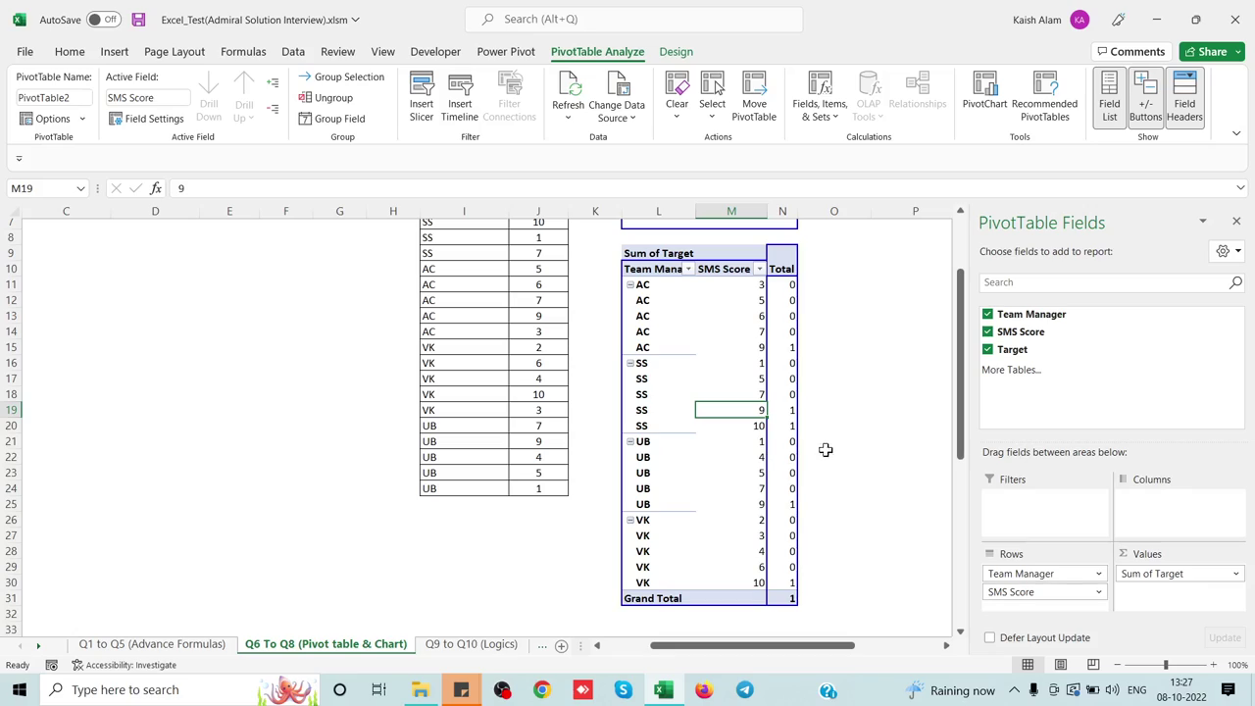
scroll(820, 391, up, 1)
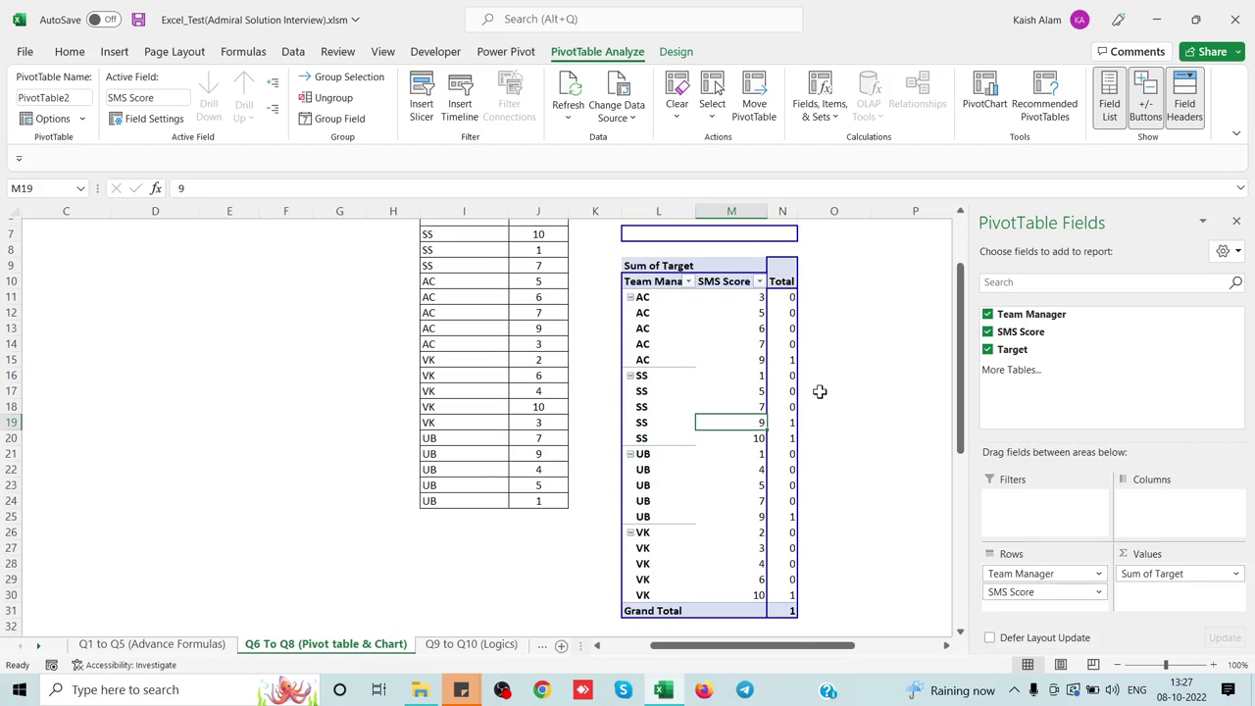
scroll(820, 391, up, 2)
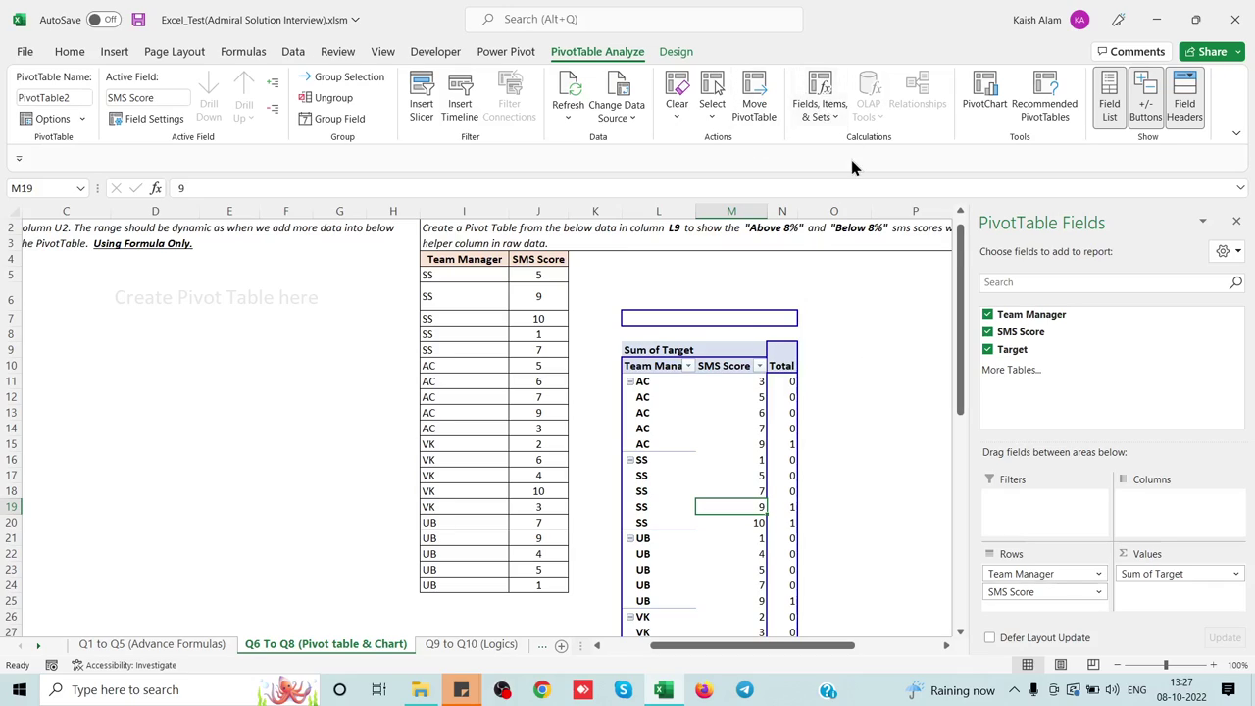
click(790, 435)
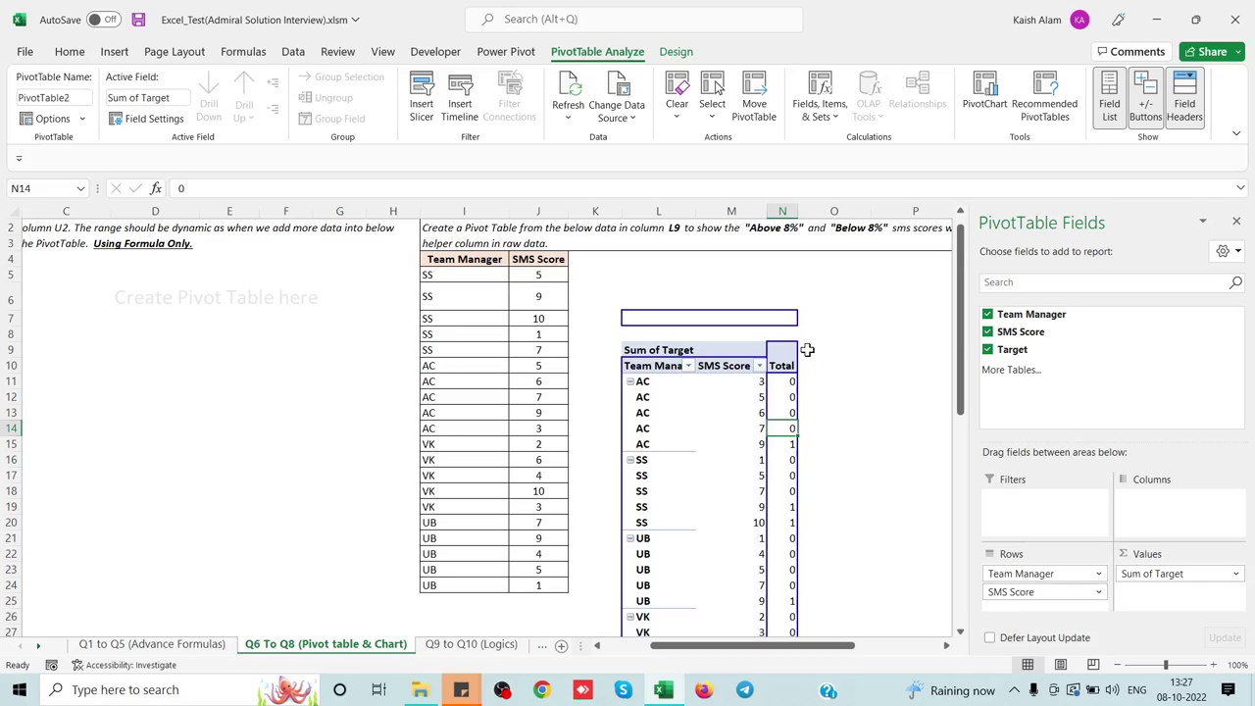
Give Sum of Target the custom number format "Above 8%";;"Below 8%" via Value Field Settings.
right_click(790, 457)
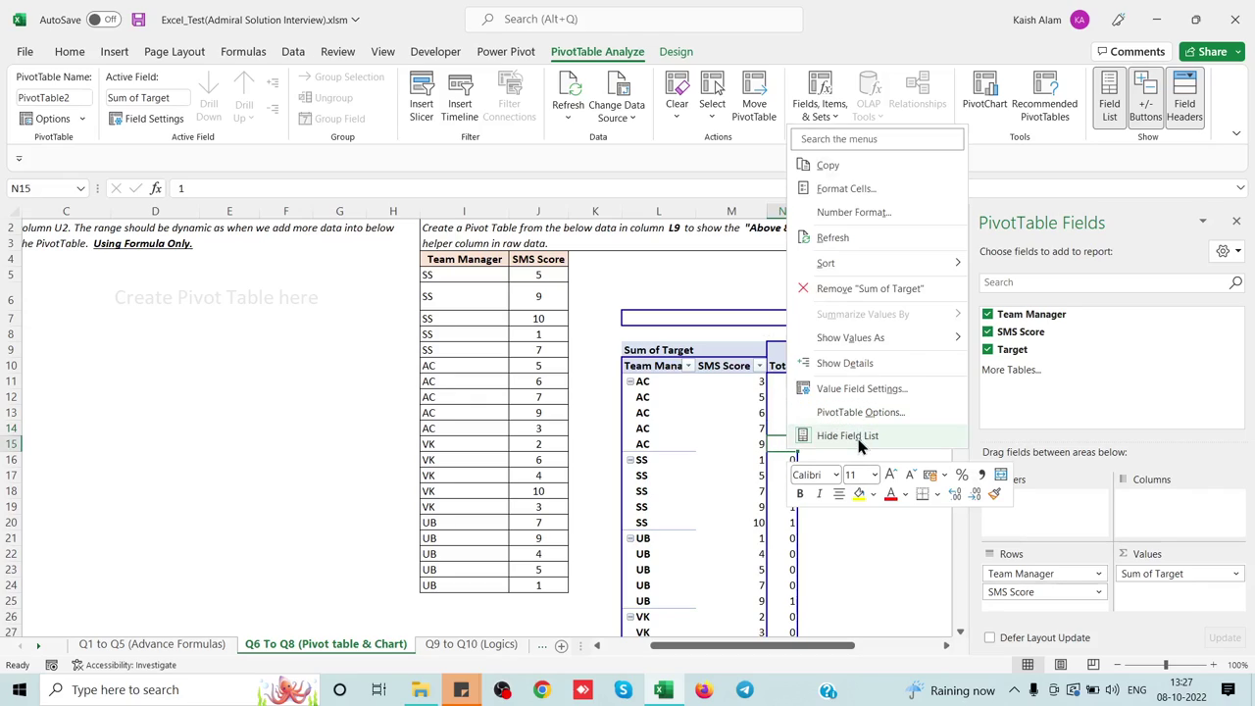
click(862, 390)
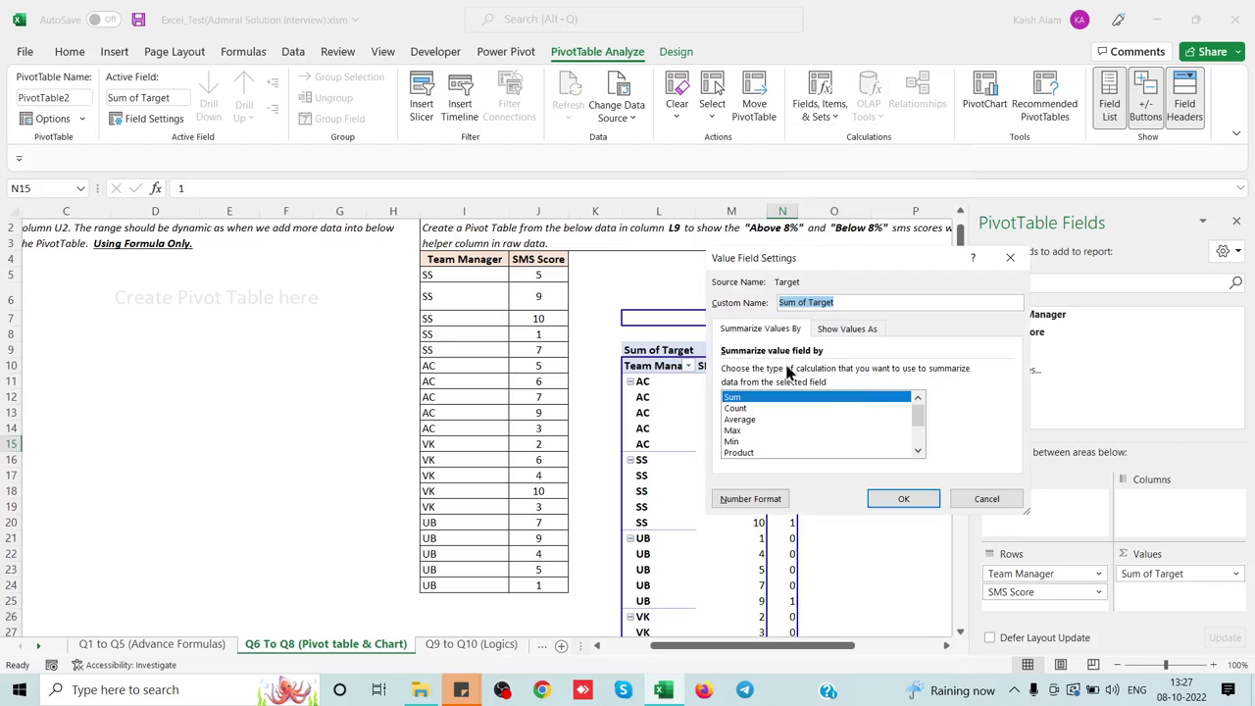
click(751, 499)
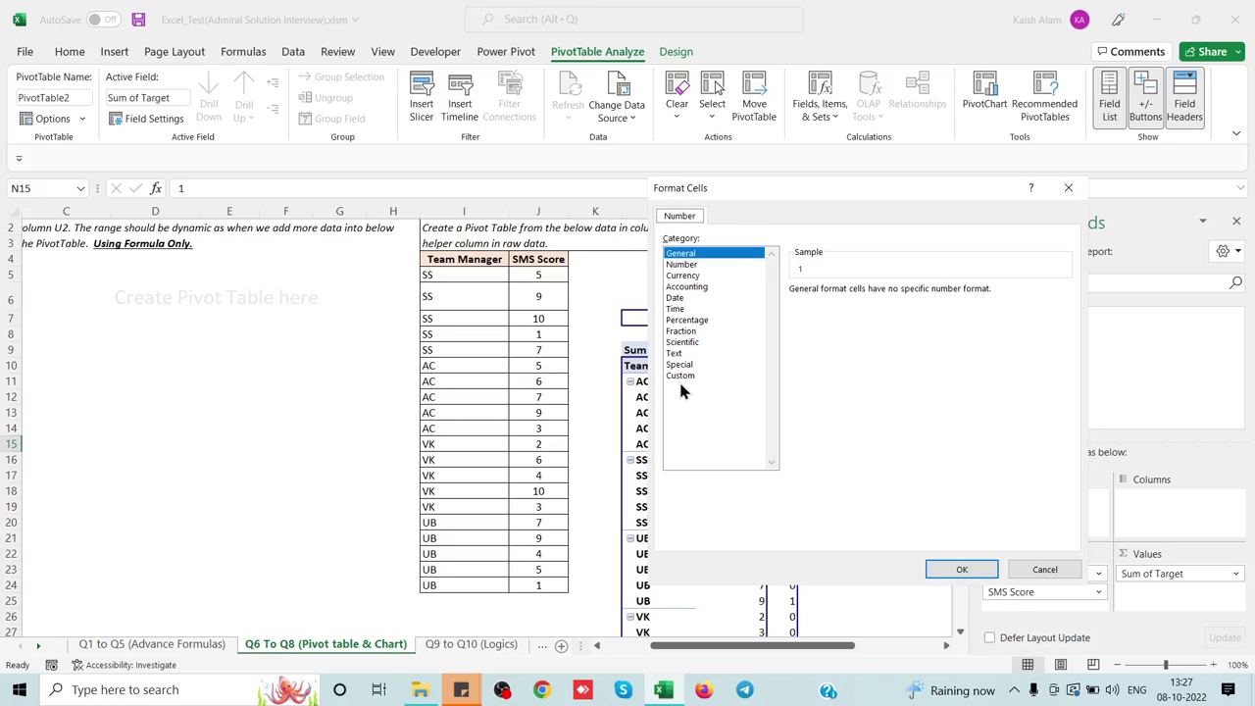
click(681, 376)
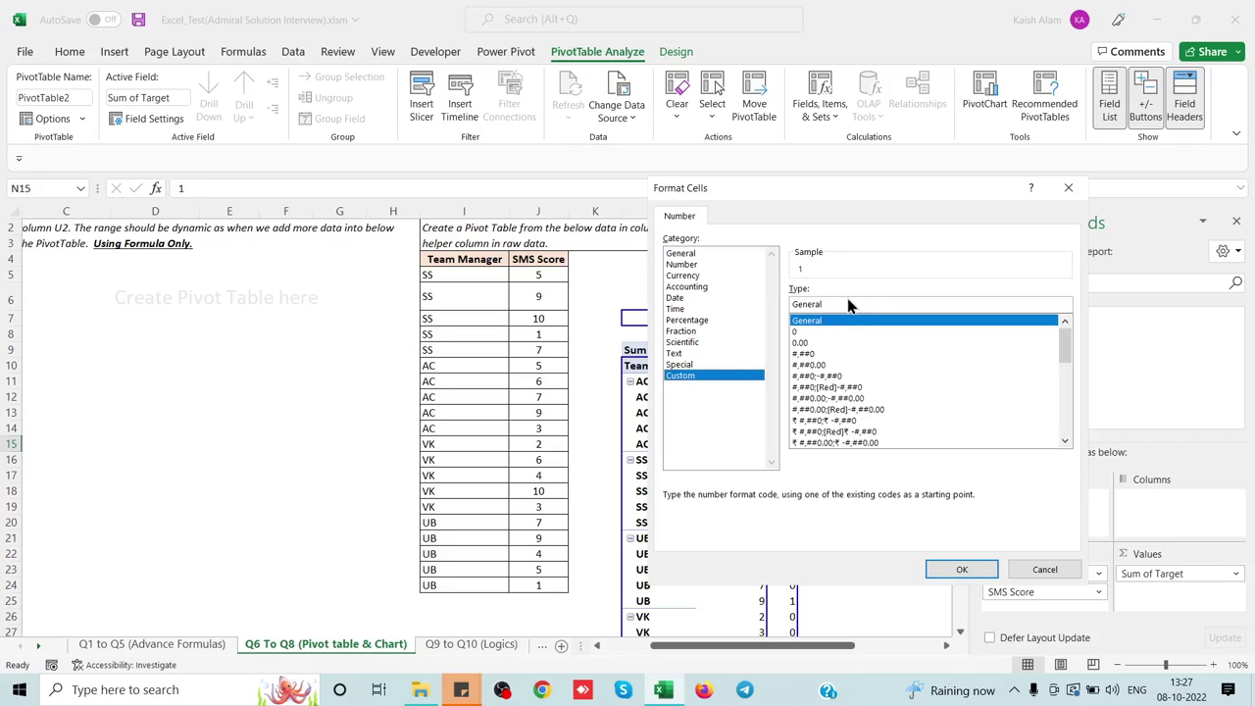
double_click(858, 304)
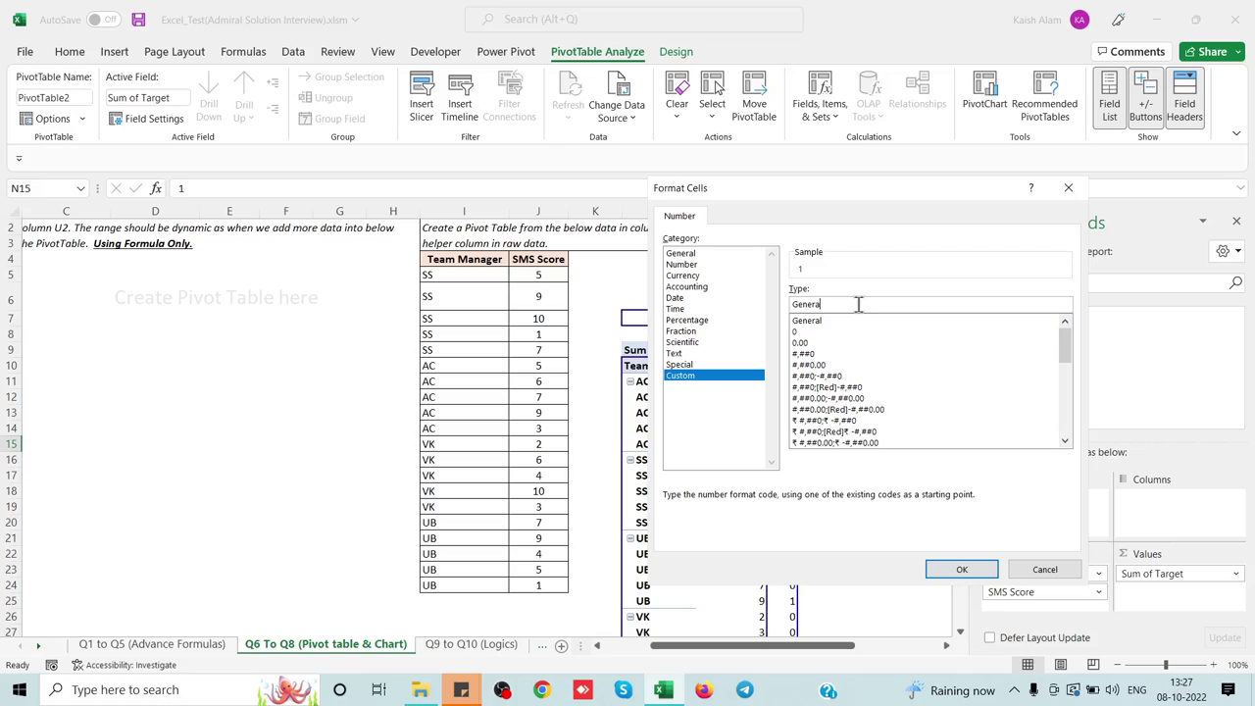
key(BackSpace)
text(")
text(Aboe)
text(ve)
text( 8)
text(%")
text(")
text(elow )
text(")
text(8)
text(%")
click(949, 569)
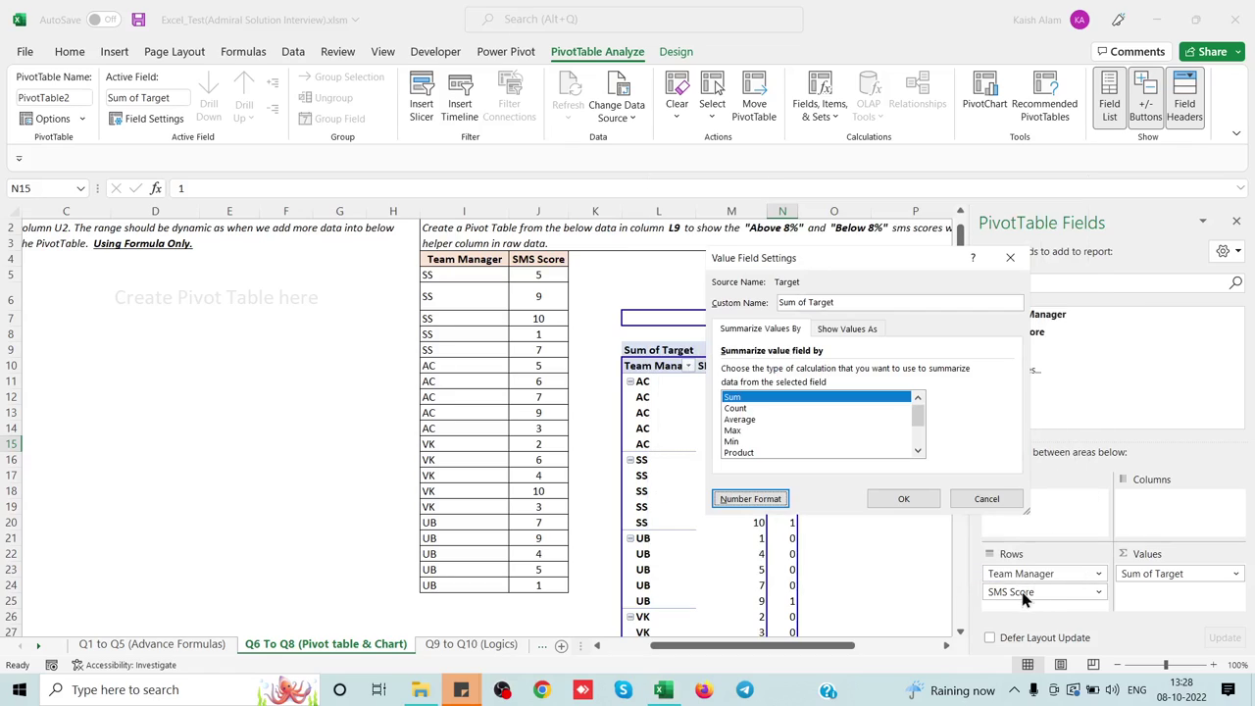
click(904, 500)
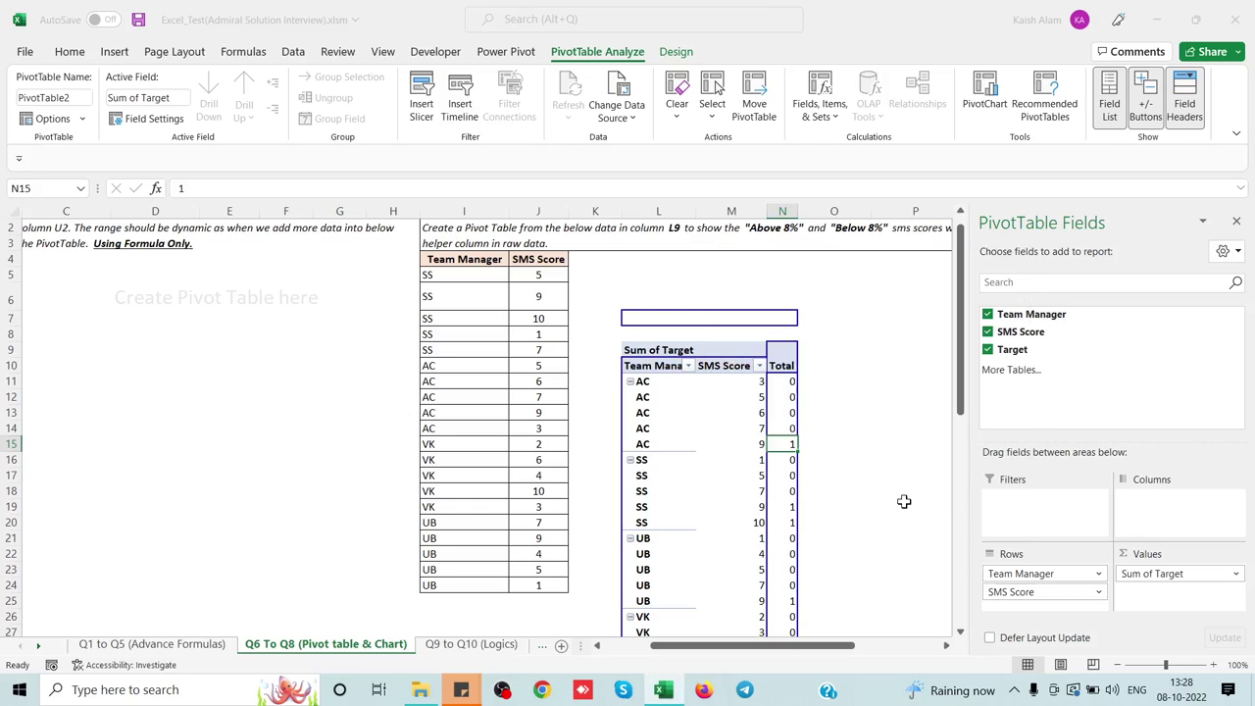
Check the Below/Above 8% labels, then scroll down to the Question 8 chart area.
click(806, 419)
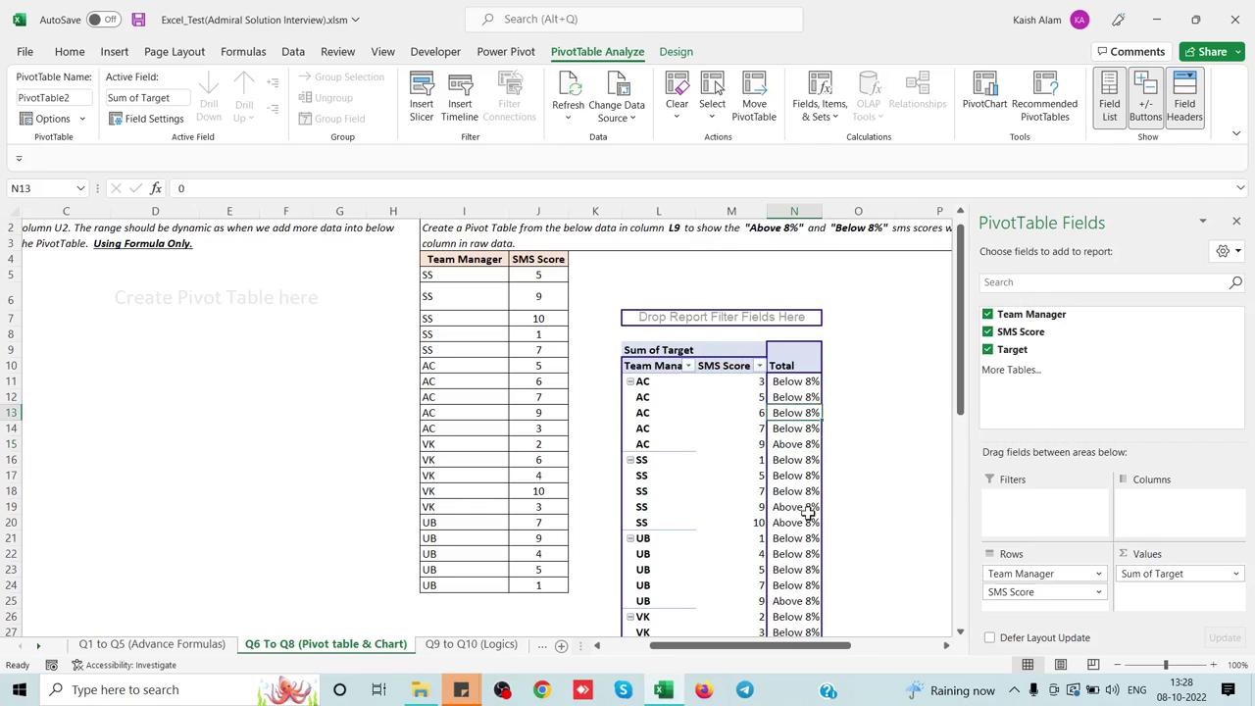
click(794, 444)
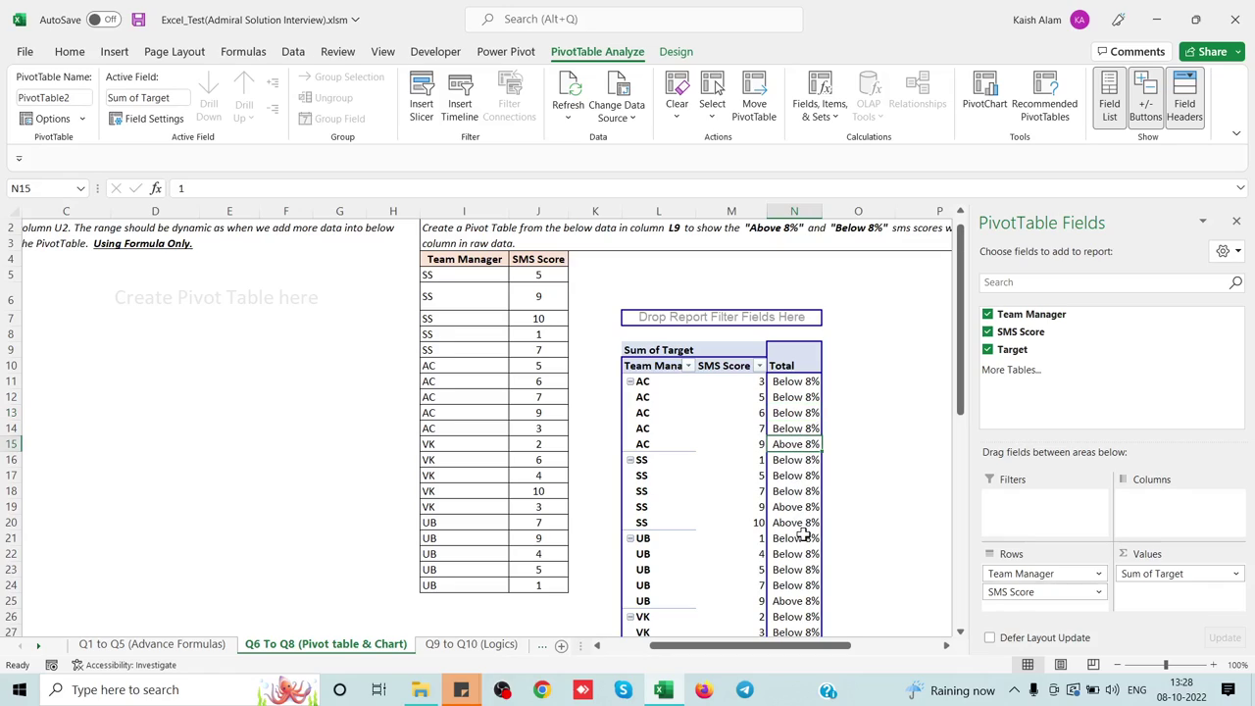
scroll(803, 534, down, 5)
scroll(803, 534, up, 4)
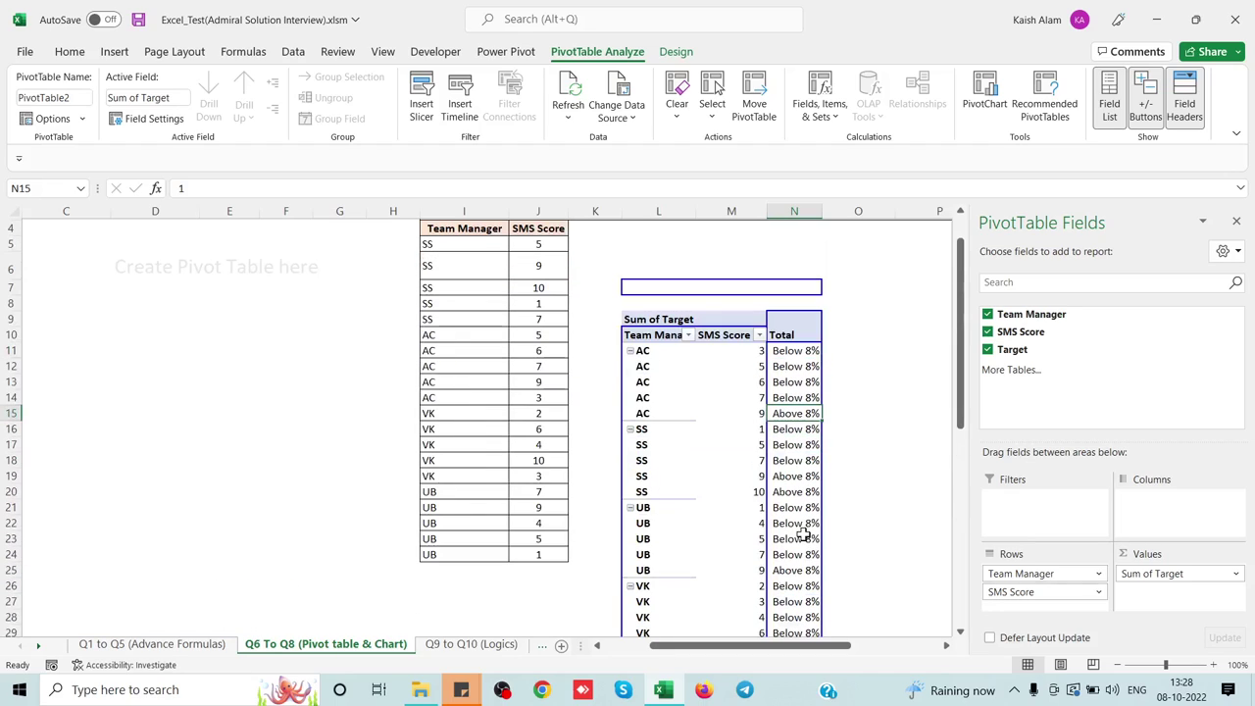
scroll(794, 456, down, 5)
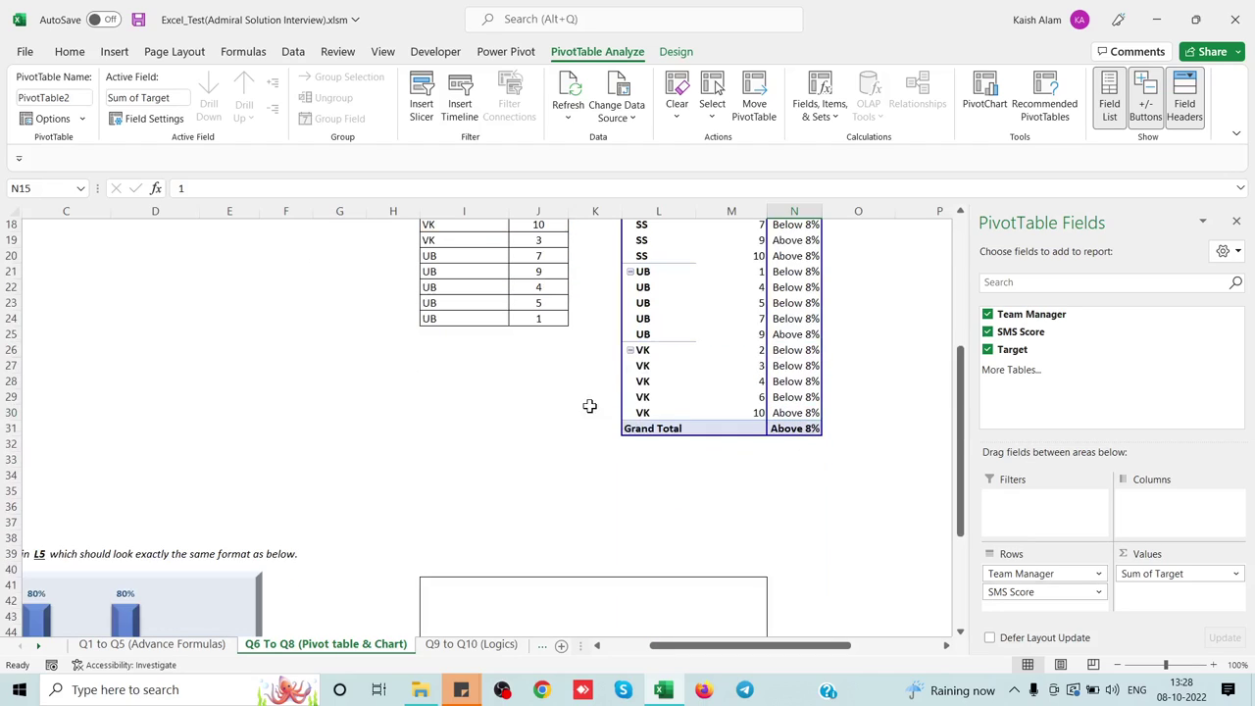
scroll(490, 437, down, 4)
click(353, 442)
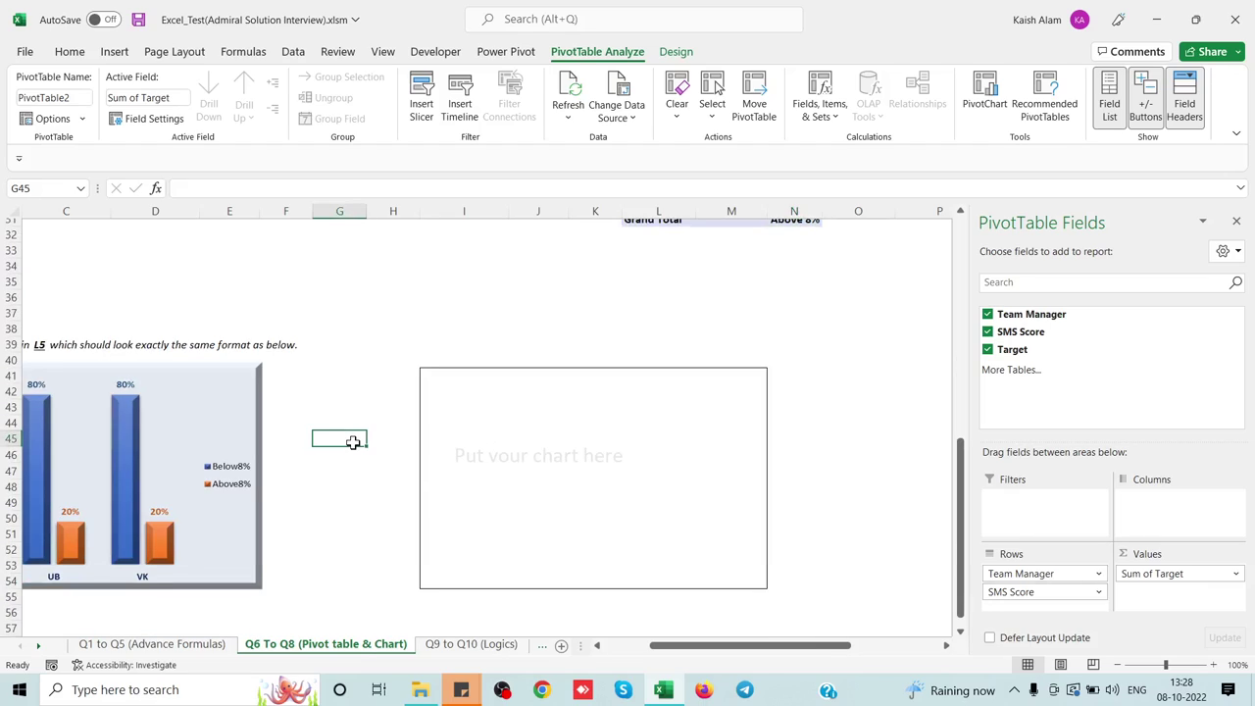
key(Home)
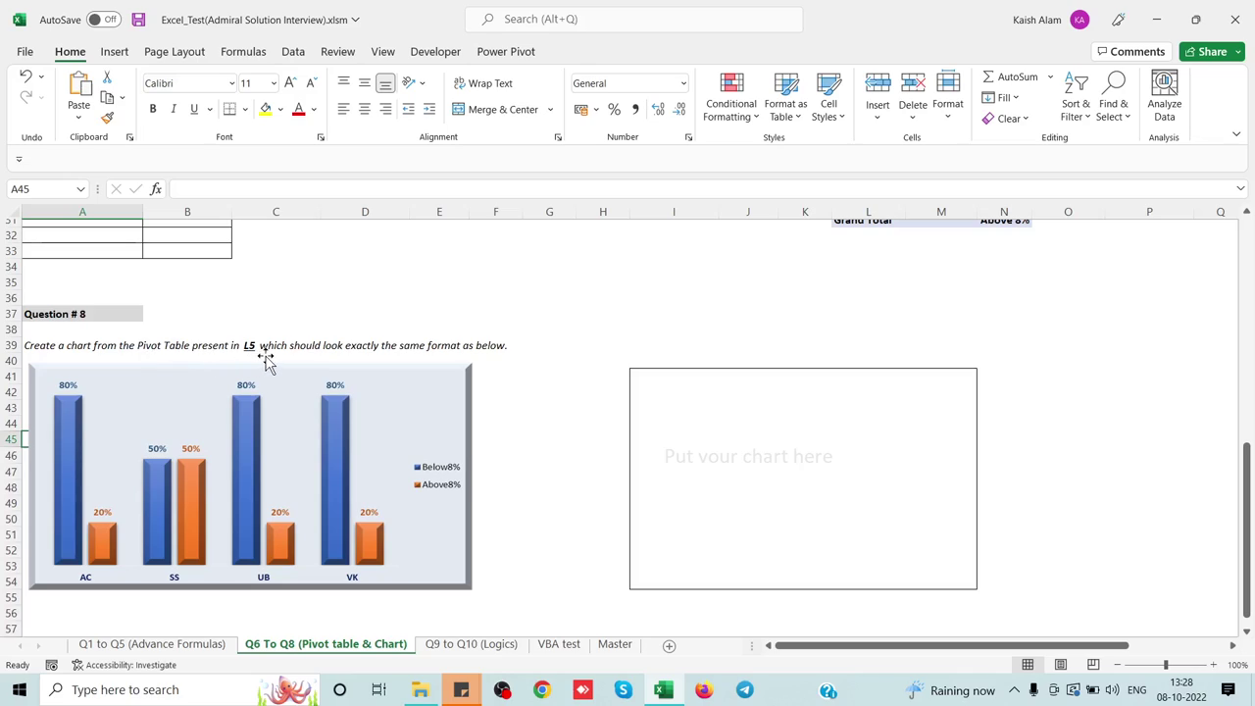
Inspect the chart placeholder and the sample chart picture, then deselect them.
click(717, 451)
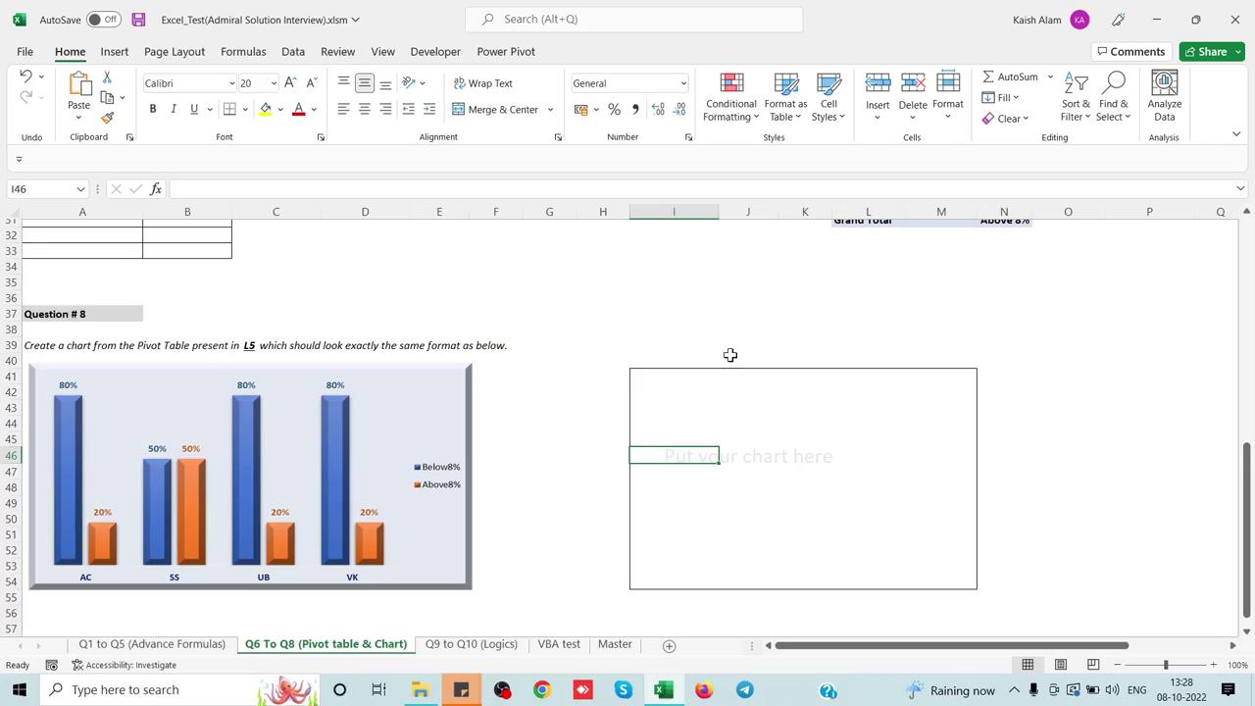
click(701, 471)
click(412, 381)
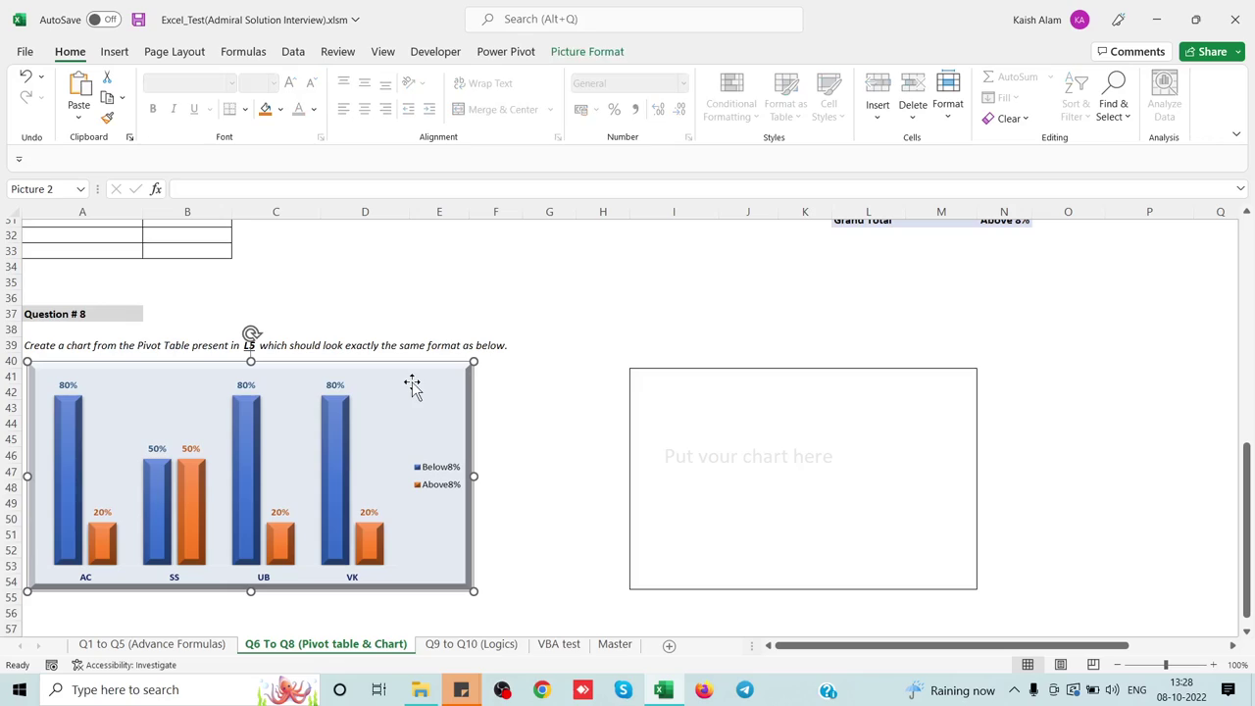
click(796, 313)
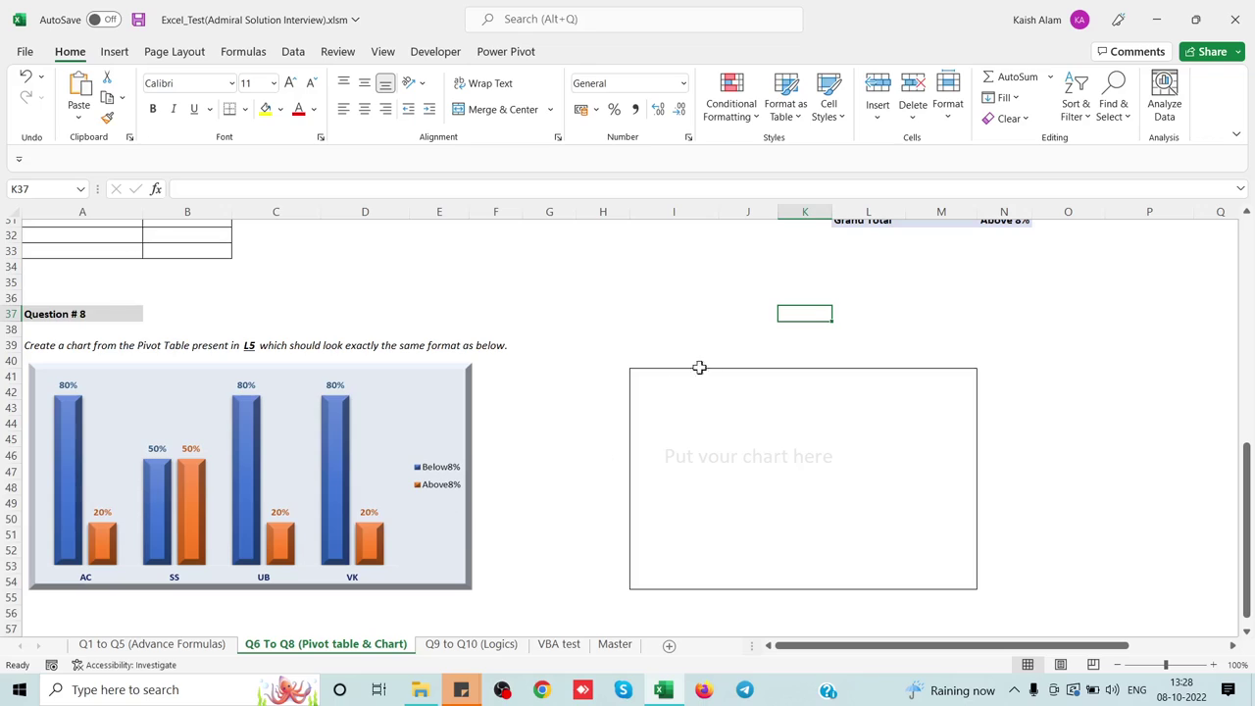
click(967, 328)
Copy the team manager names from column L and paste them as values into P11.
key(ctrl+Up)
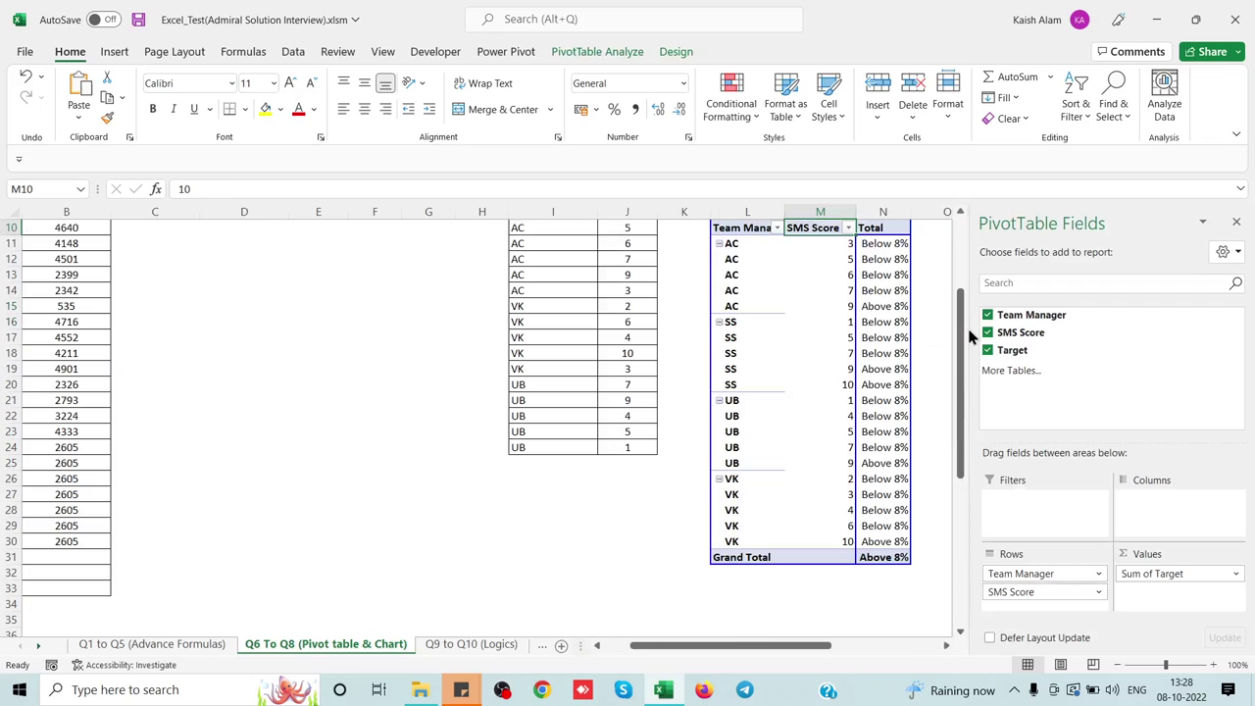
key(ctrl+Up)
key(Left)
key(Down)
key(ctrl+shift+Down)
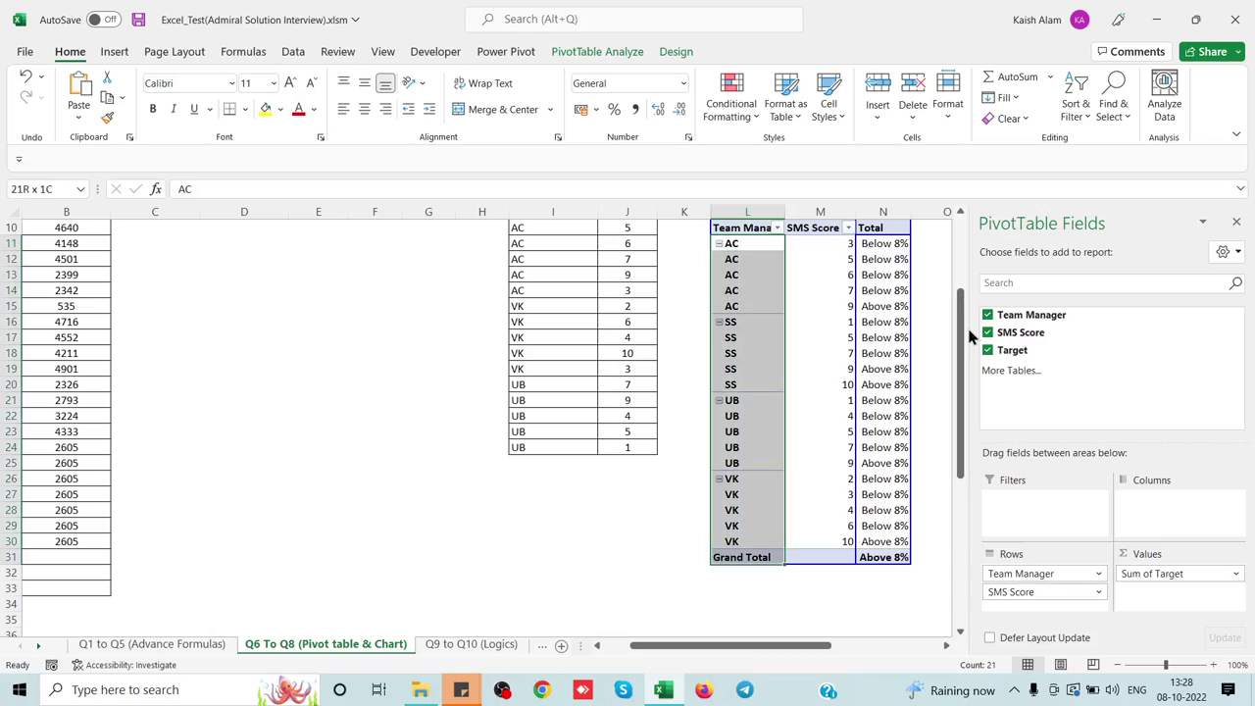
key(ctrl+c)
key(shift+Up)
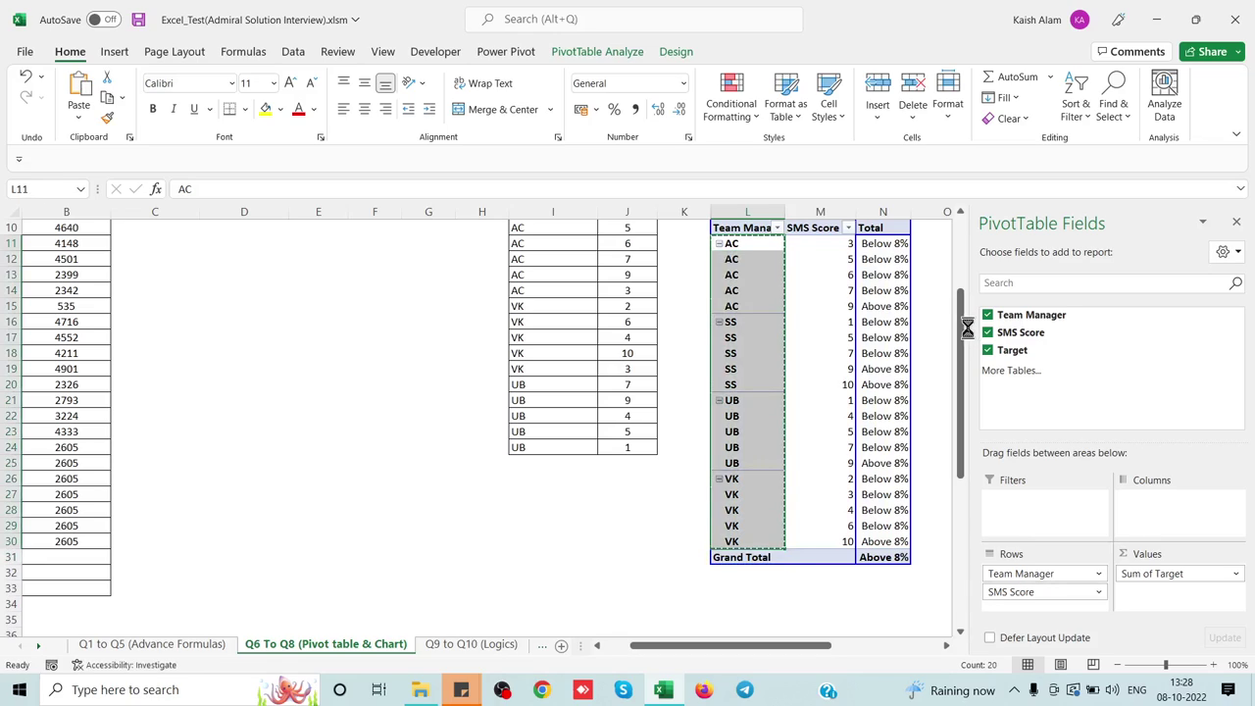
key(Right)
key(Right)
key(Right)
key(Right)
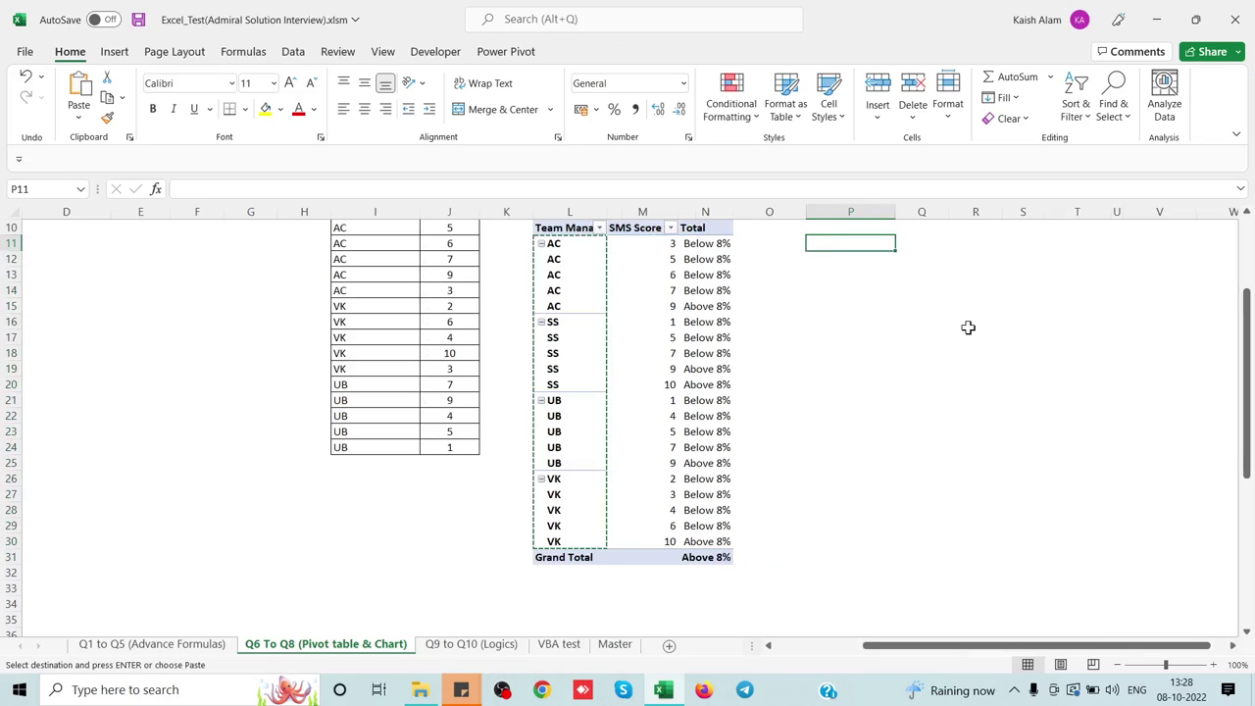
key(alt+h)
key(v)
key(v)
Remove duplicates from column P, leaving AC, SS, UB and VK.
key(alt+a)
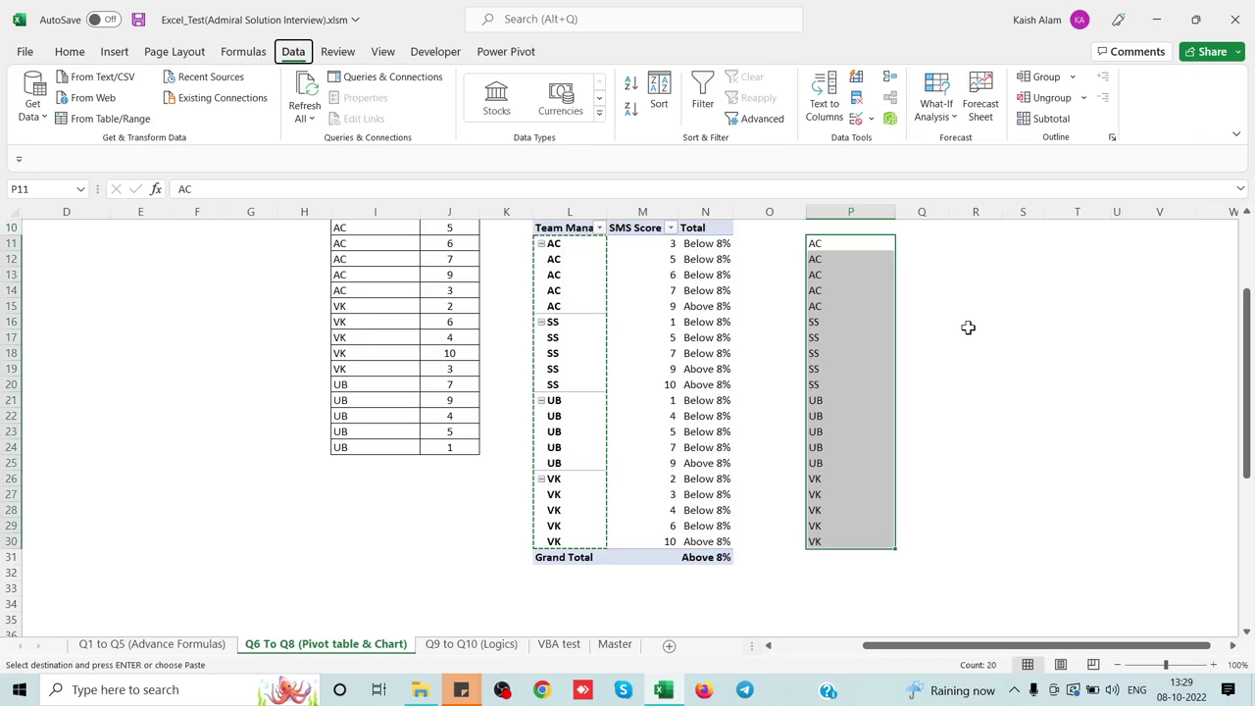
key(alt+a)
key(m)
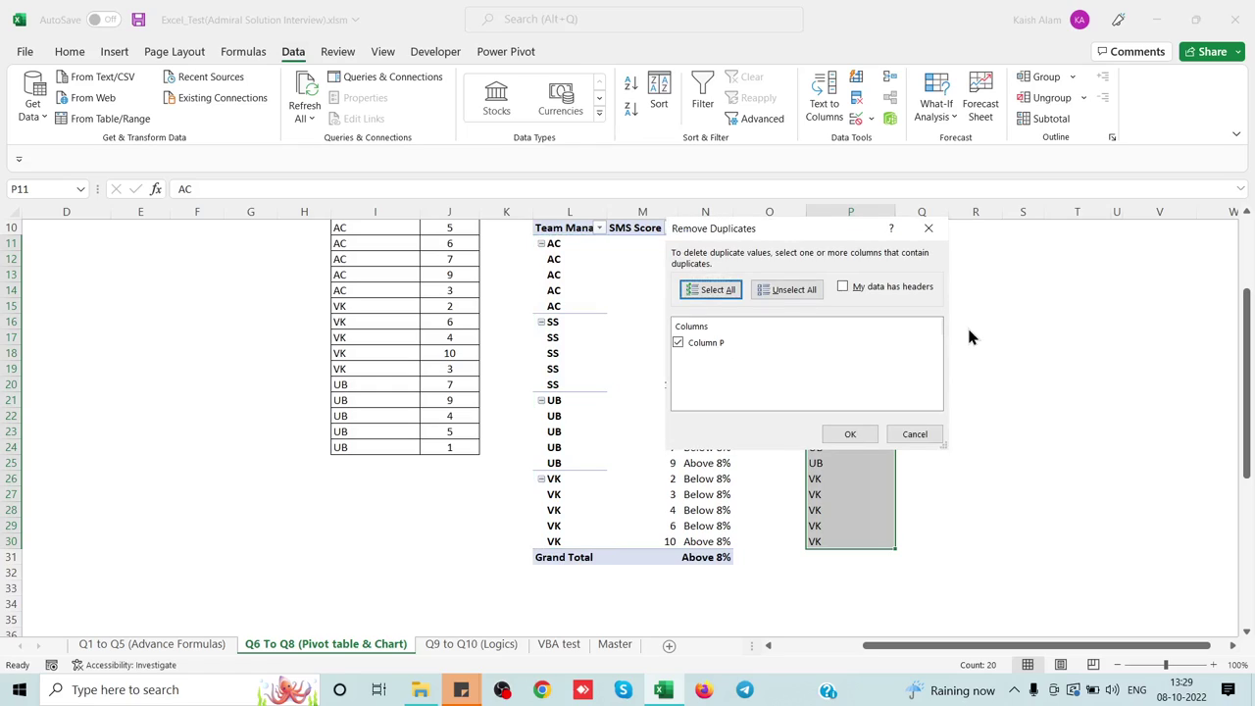
key(Return)
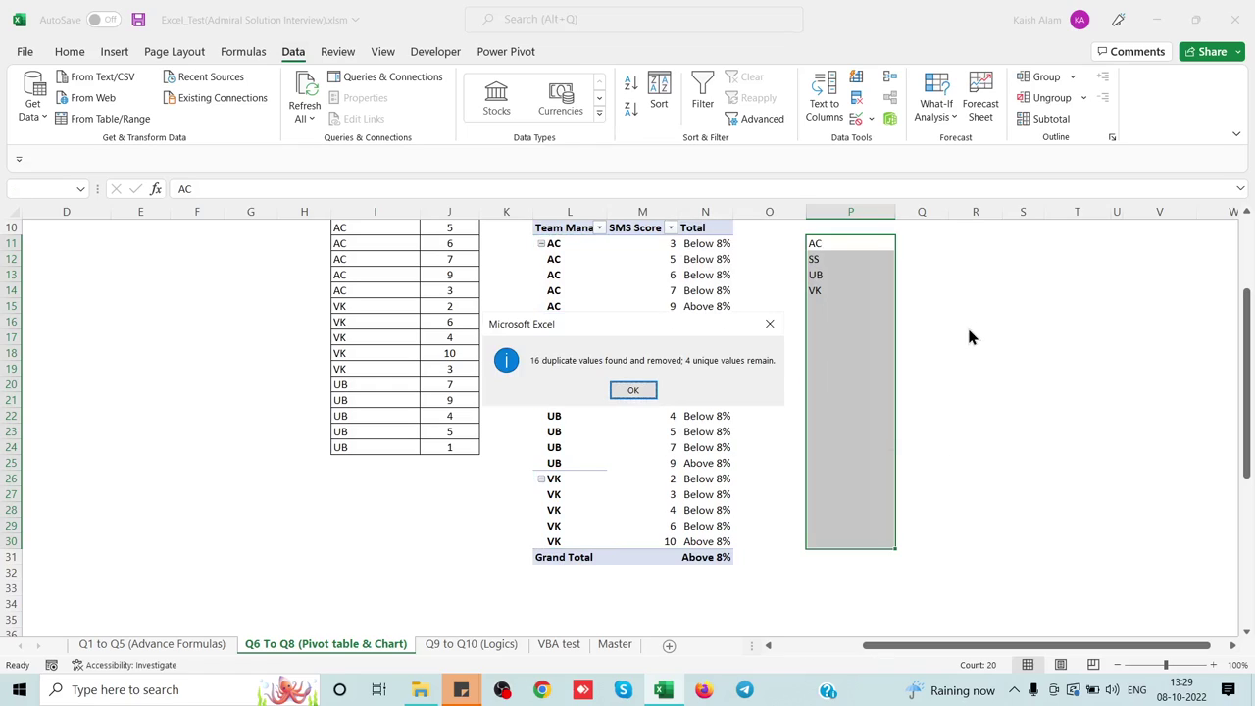
key(Return)
key(Up)
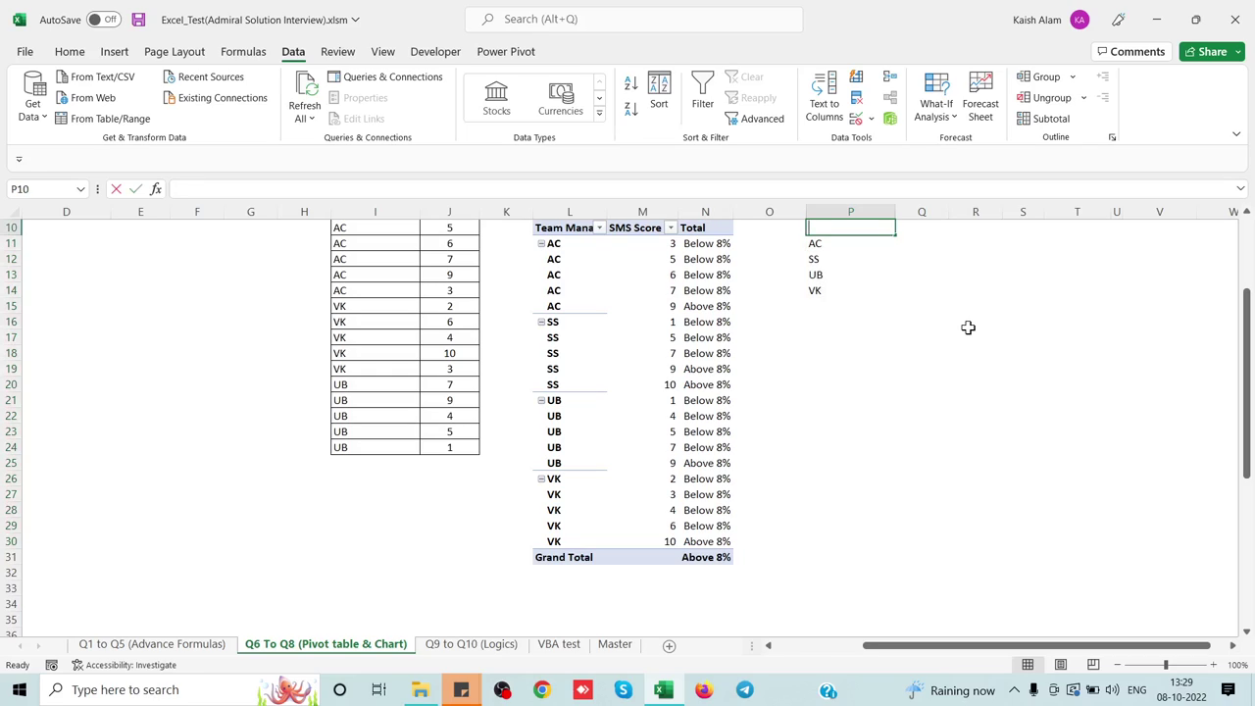
Enter the header Team Manager in cell P10.
text(Team Me)
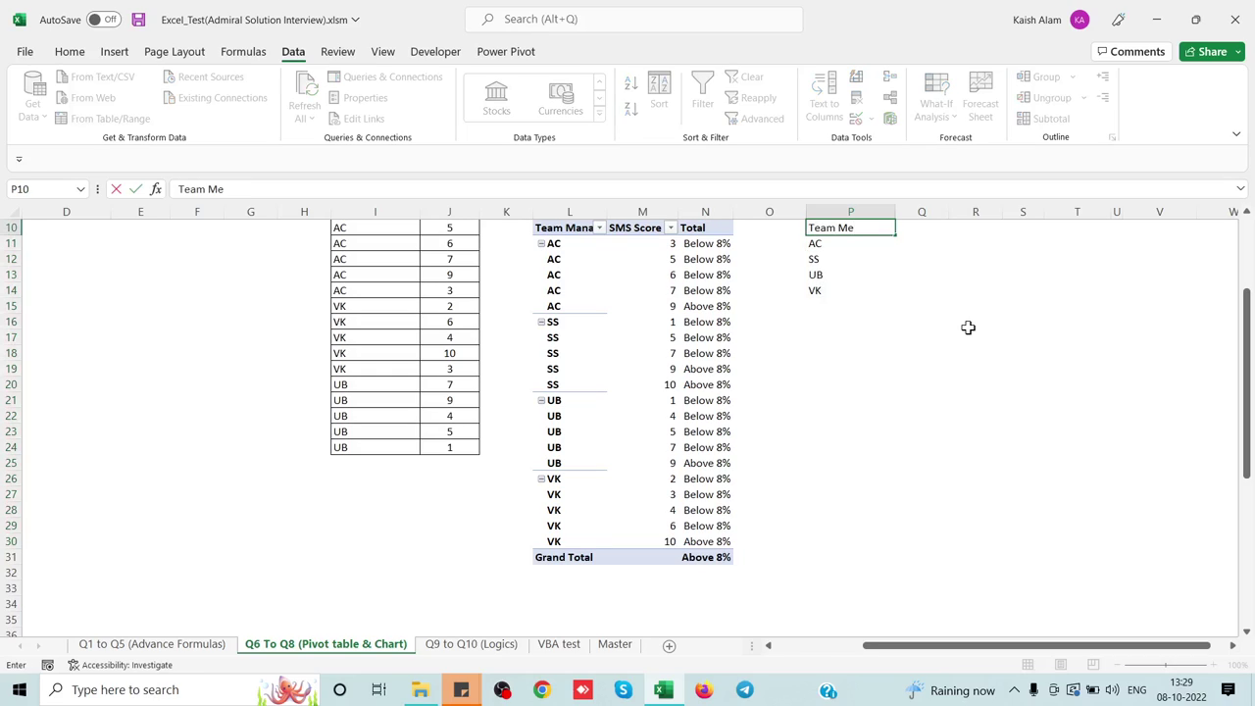
key(BackSpace)
key(BackSpace)
key(BackSpace)
text(Manager)
key(Return)
key(Up)
key(Right)
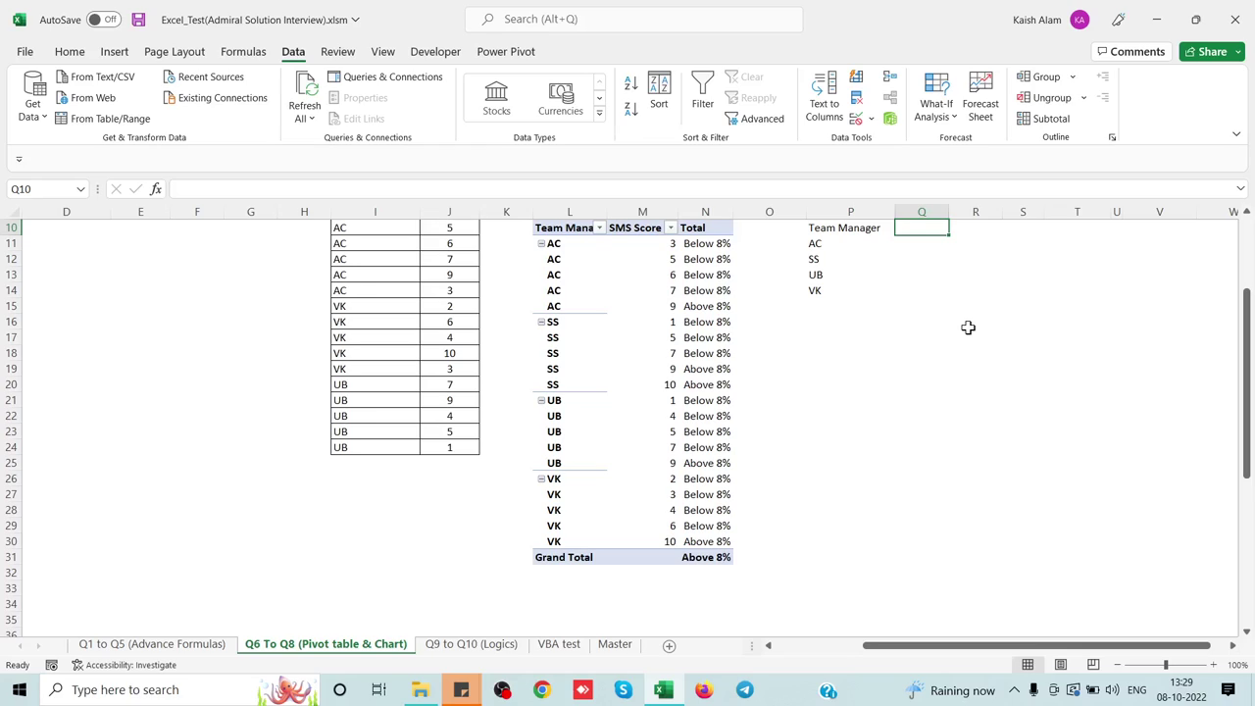
Enter headers Below 8% in Q10 and Above 8% in R10.
text(A)
key(BackSpace)
text(Be)
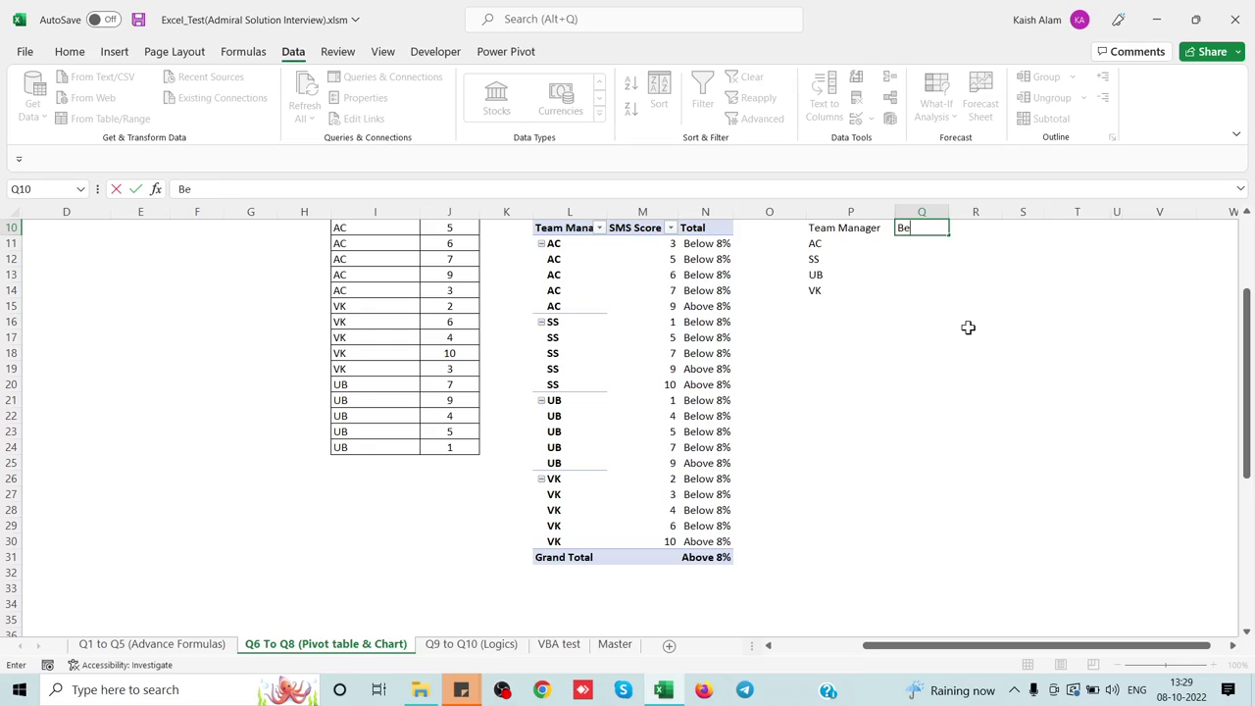
text(low)
text( 8%)
key(Tab)
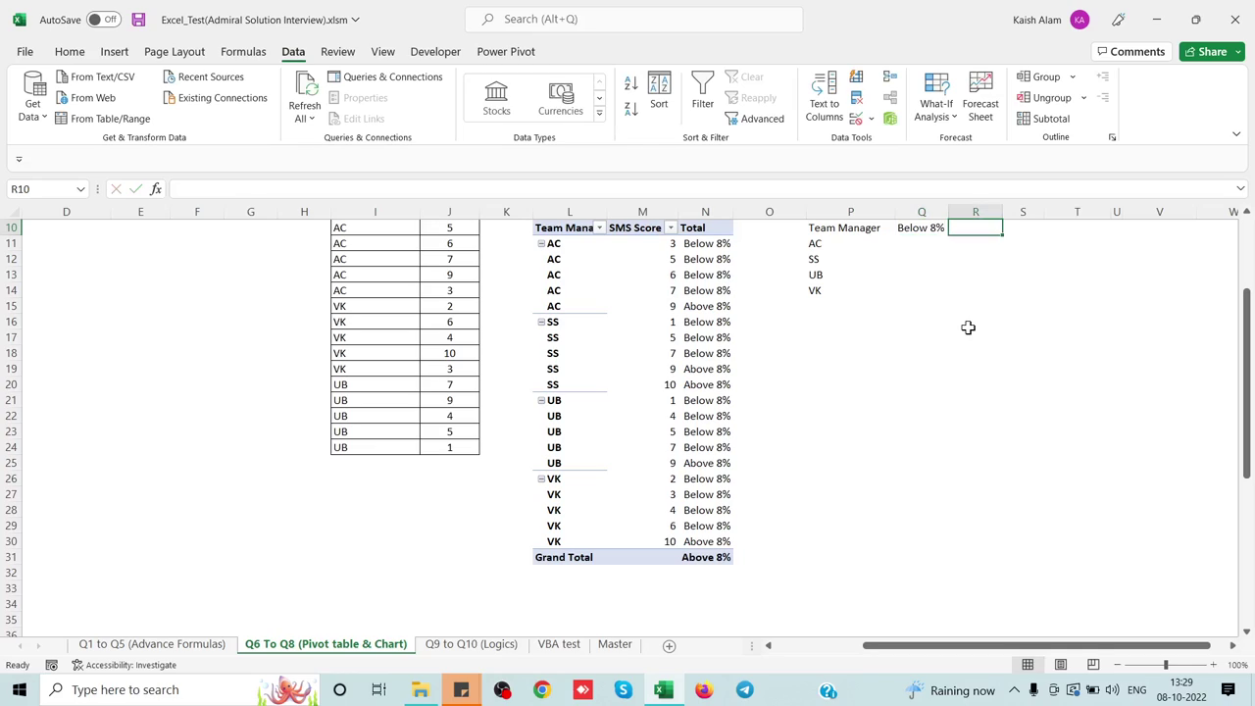
text(Above *)
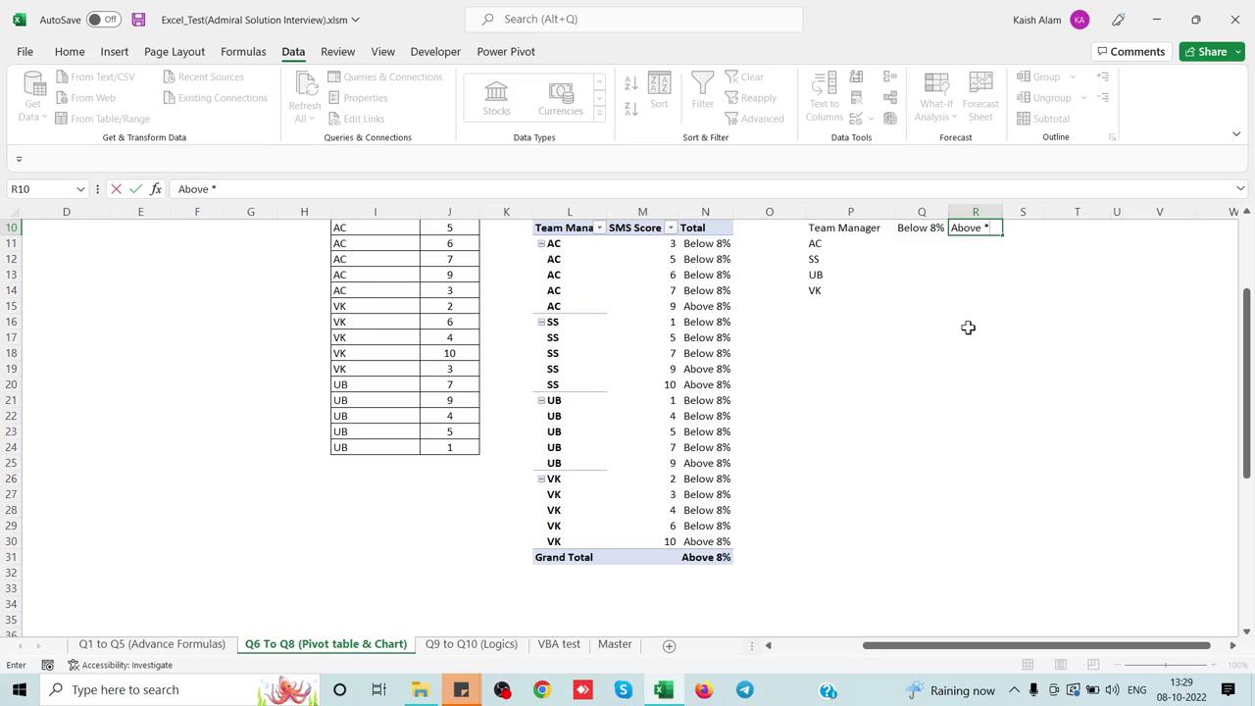
key(BackSpace)
text(8)
text(%)
key(Return)
key(Left)
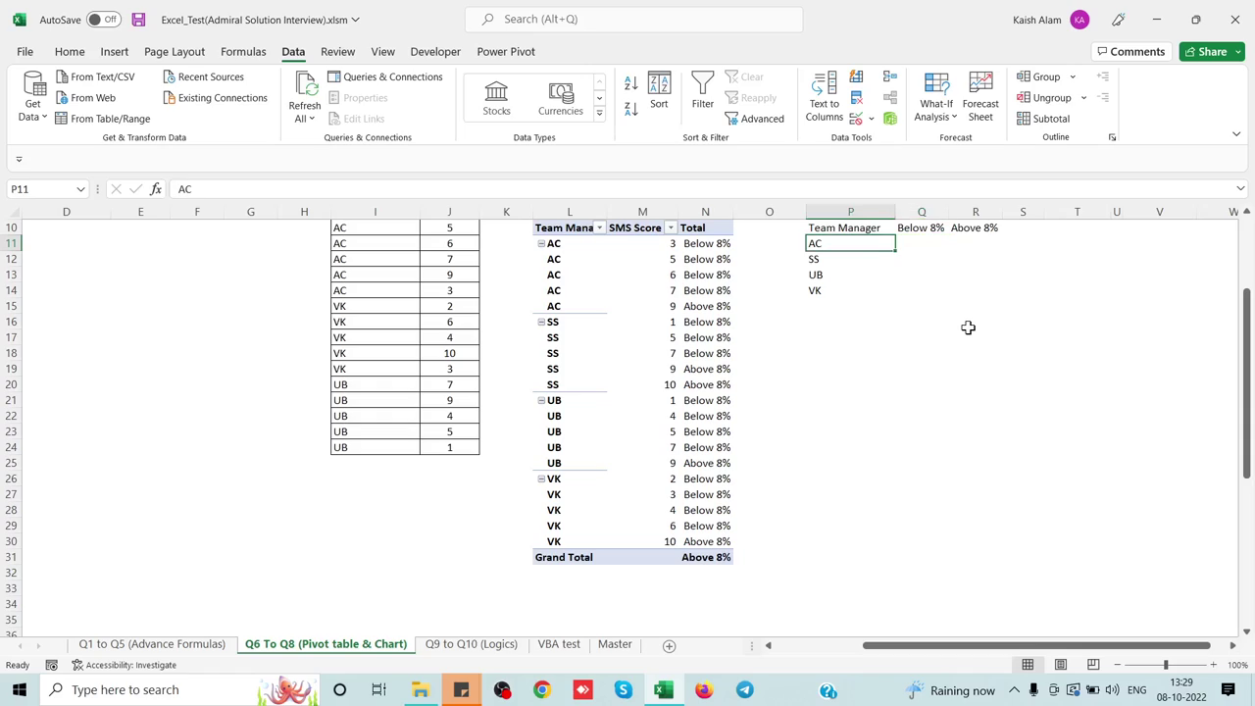
key(Right)
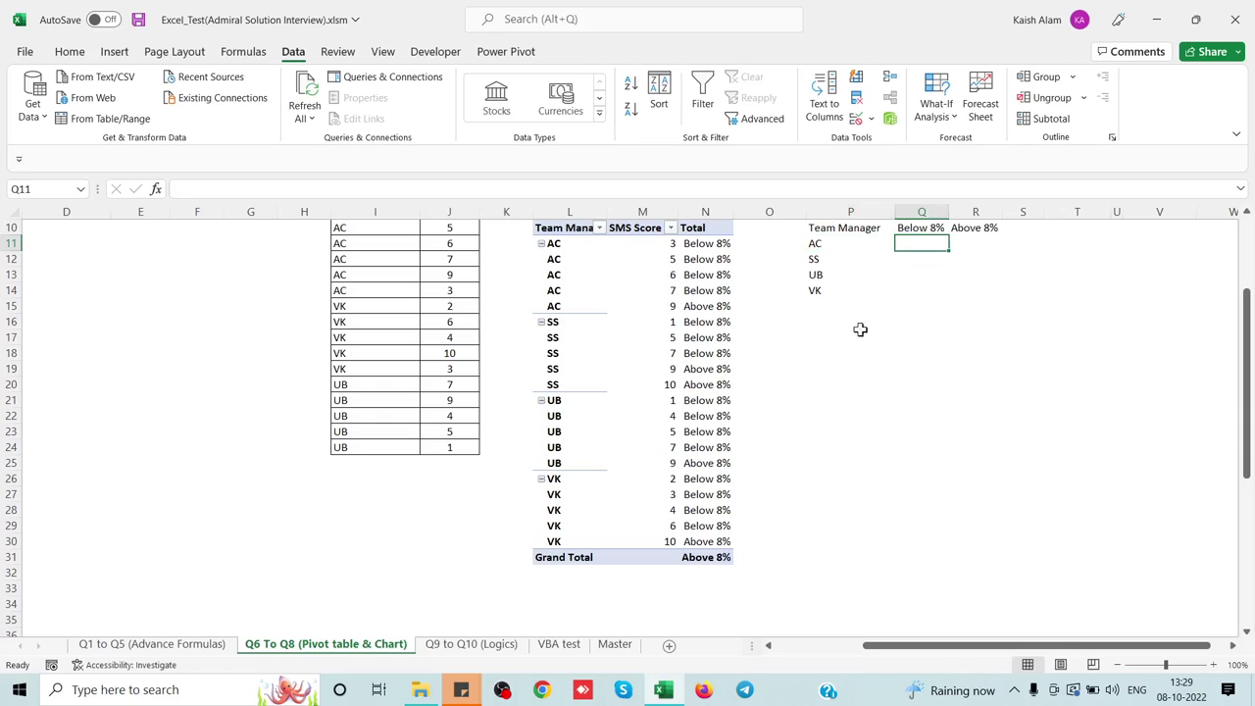
click(196, 468)
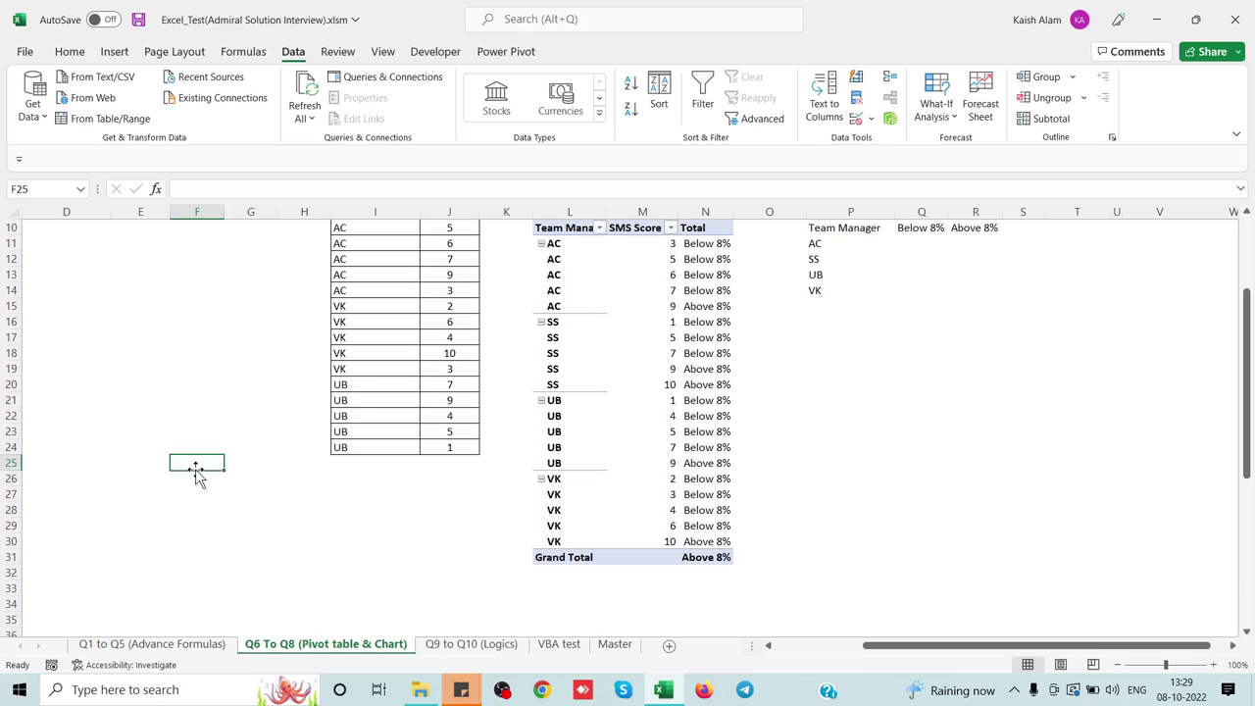
scroll(196, 473, down, 5)
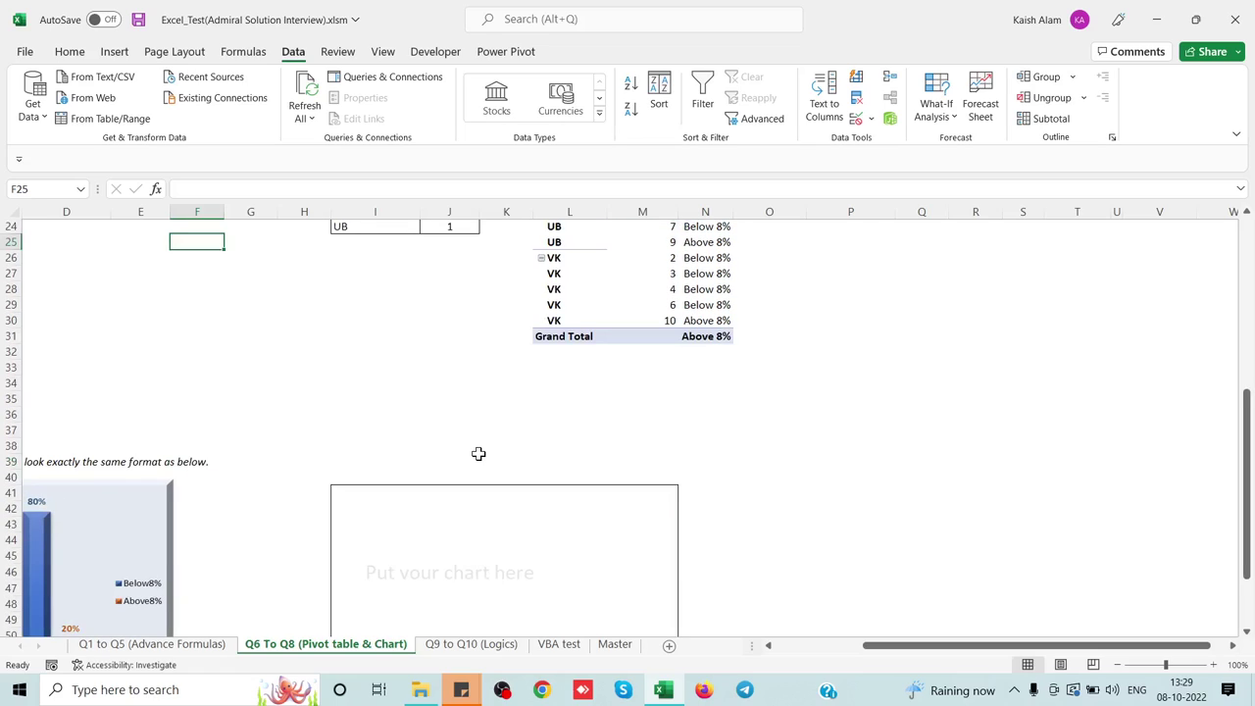
scroll(479, 454, up, 7)
click(924, 378)
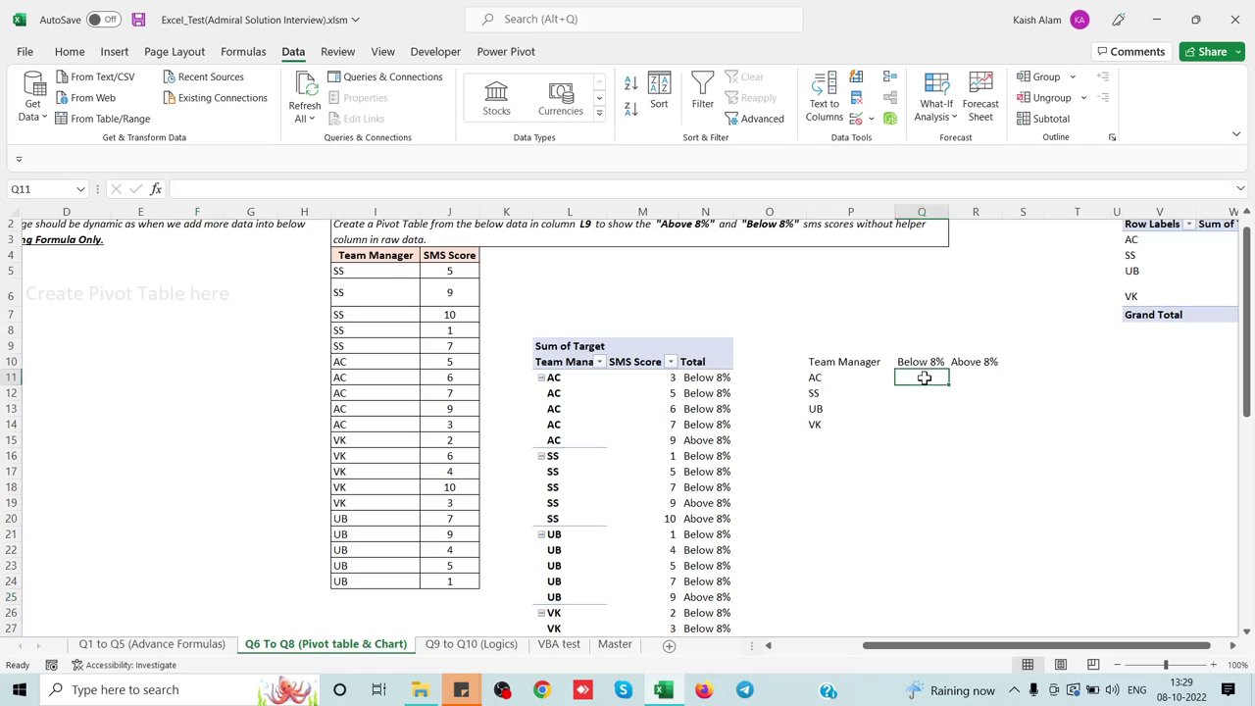
In Q11, start a COUNTIFS over $L$11:$L$31 using P11 (AC) as the criterion.
text(=)
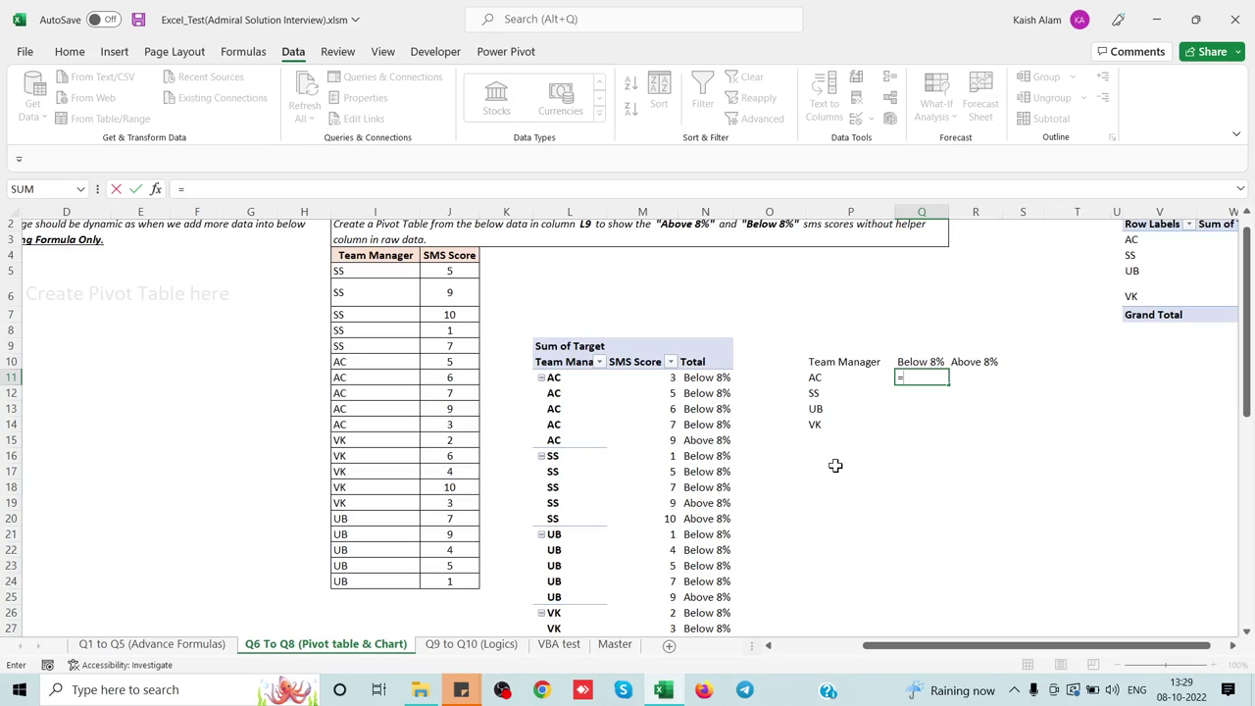
text(coun)
key(Down)
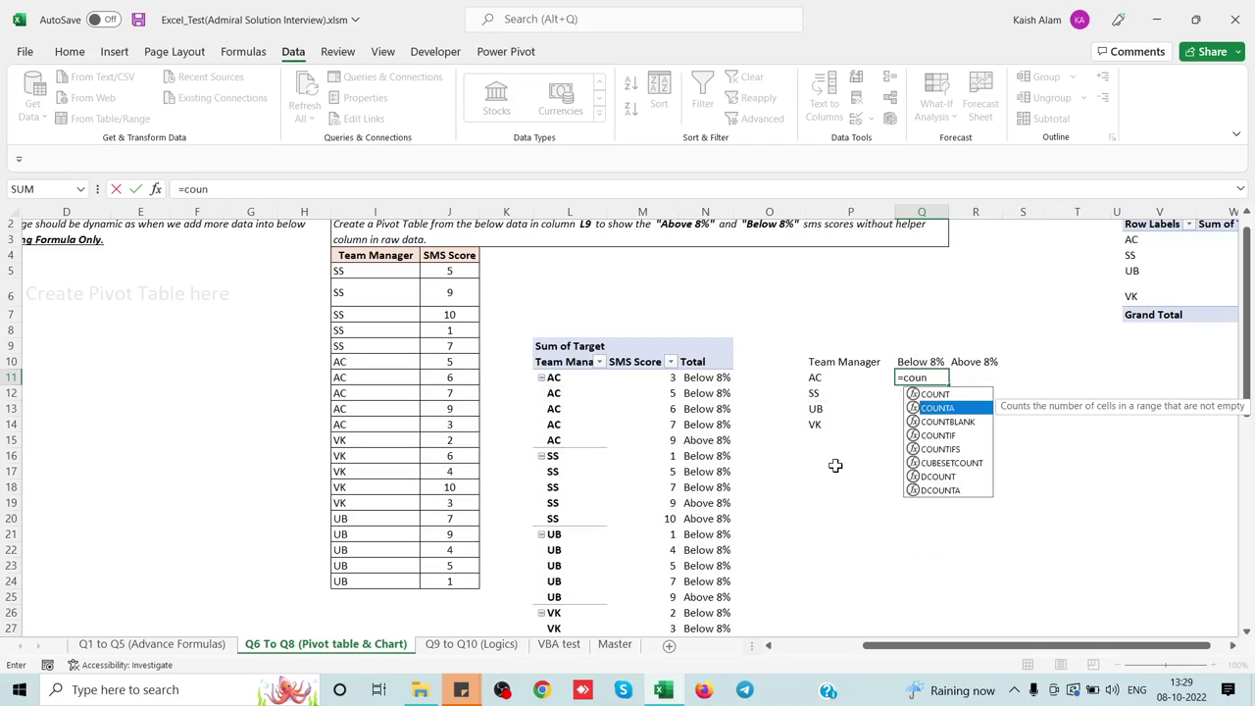
key(Down)
key(Down)
key(Down)
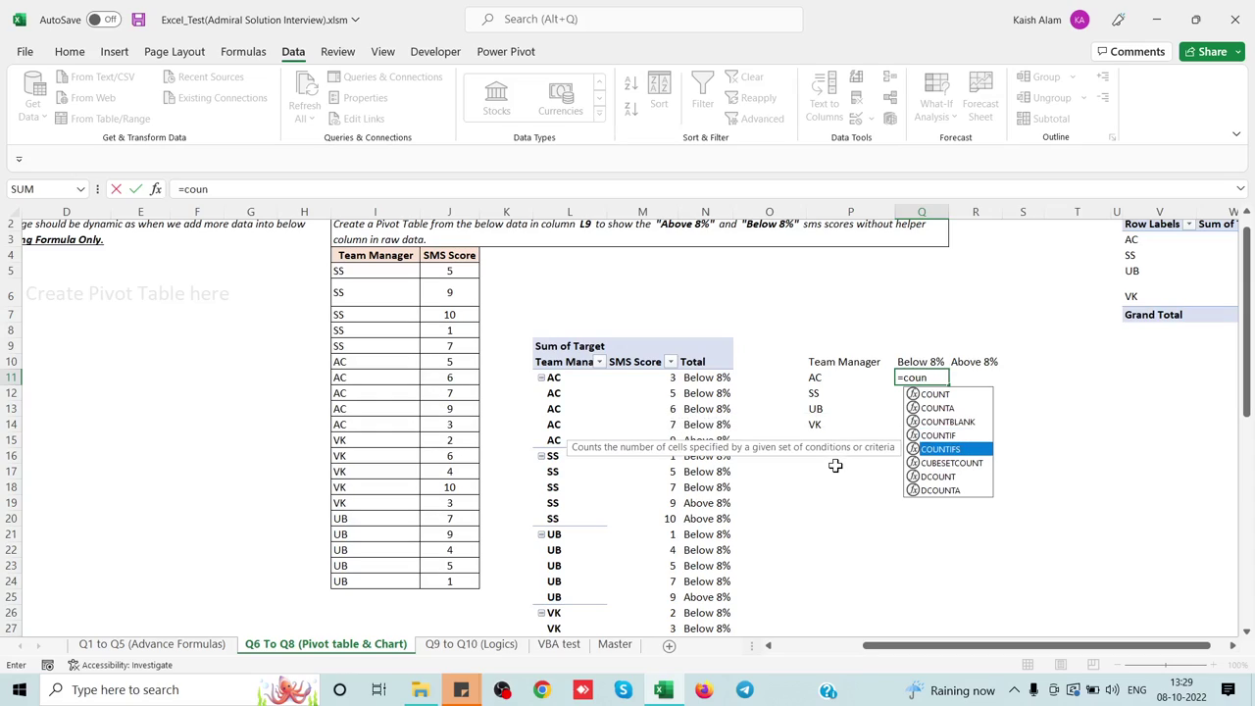
key(Tab)
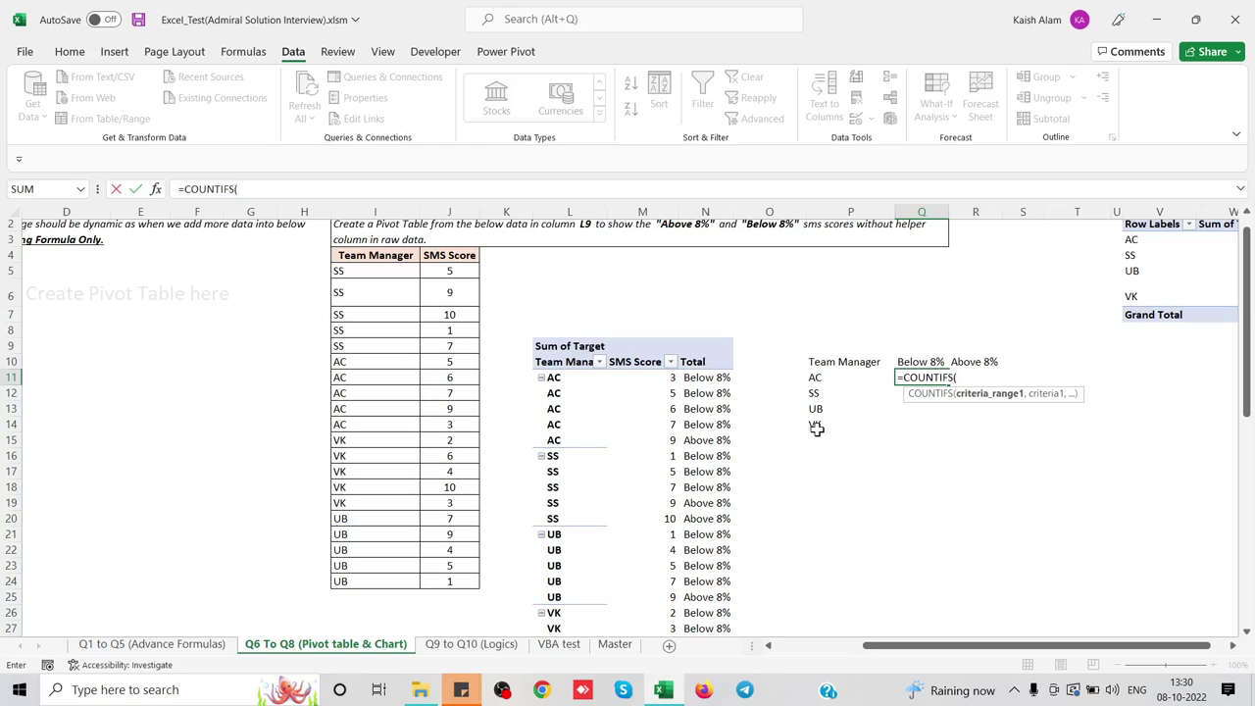
click(567, 378)
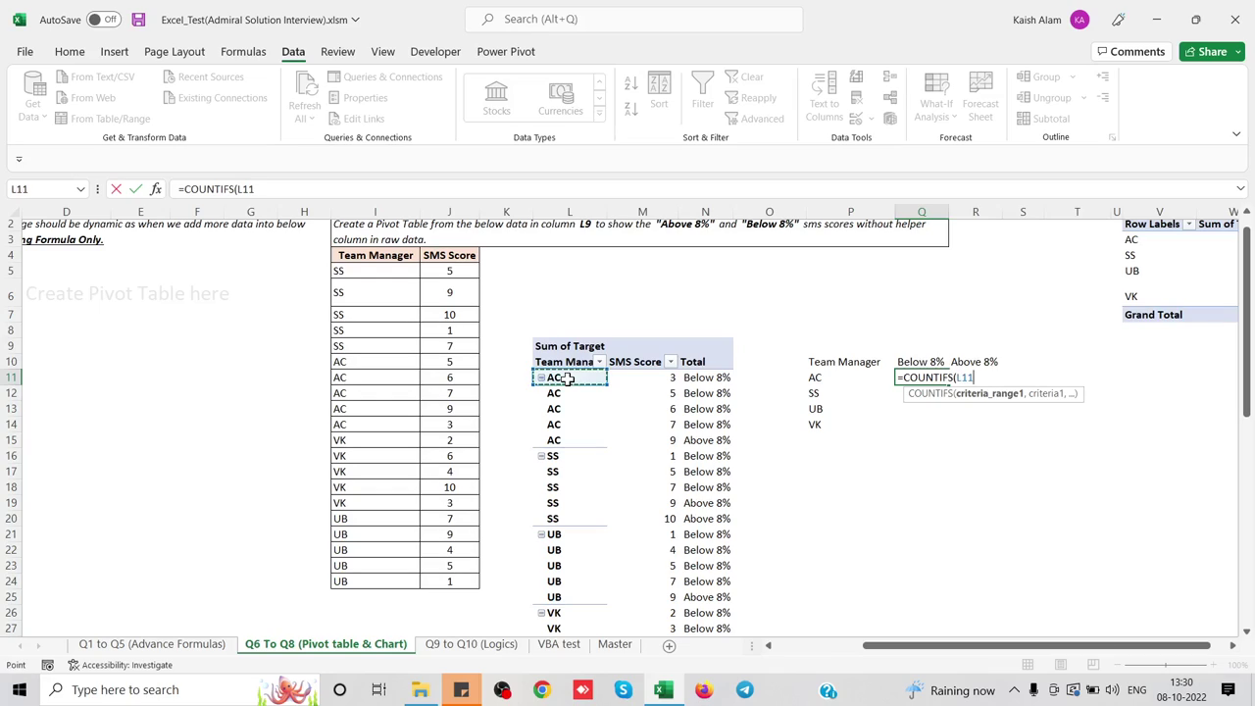
key(ctrl+shift+Down)
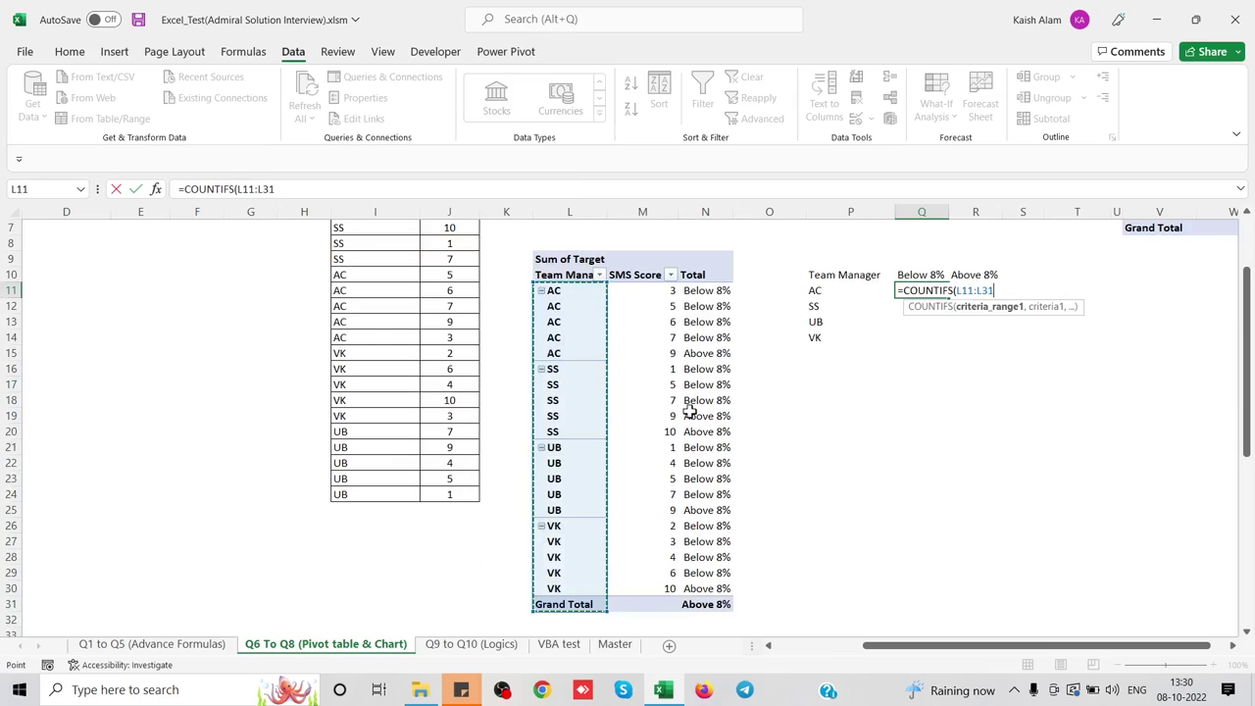
key(F4)
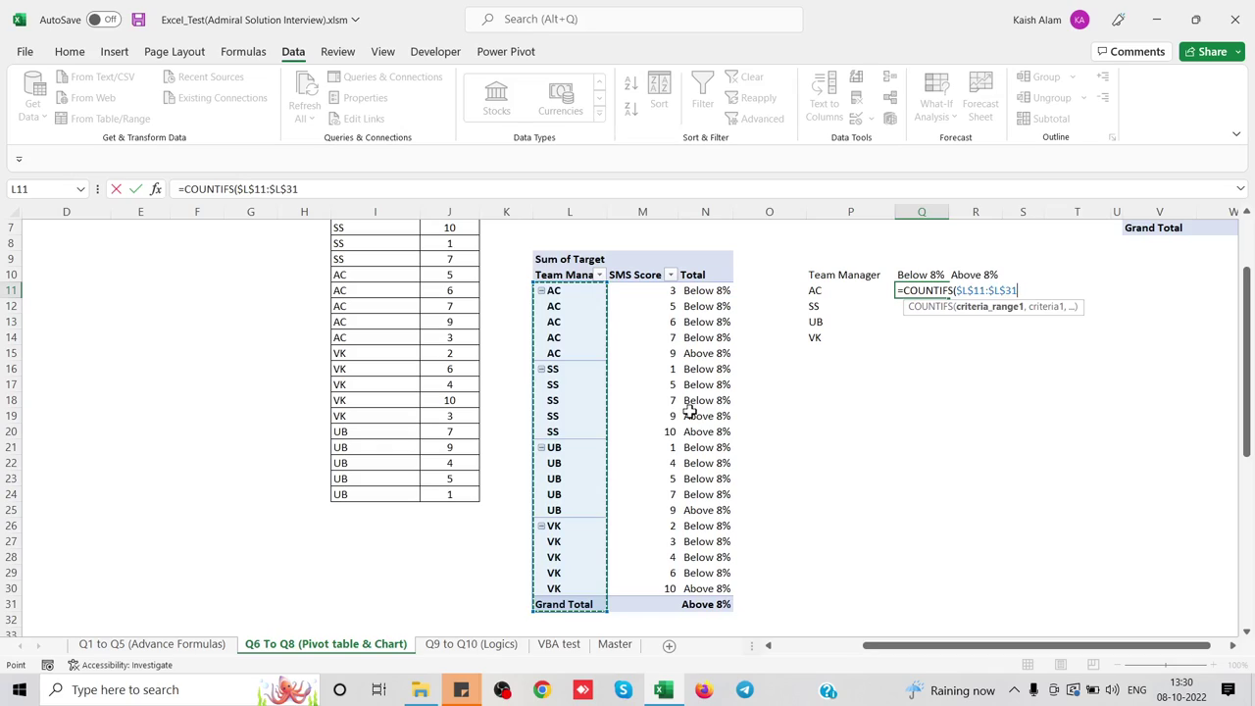
text(,)
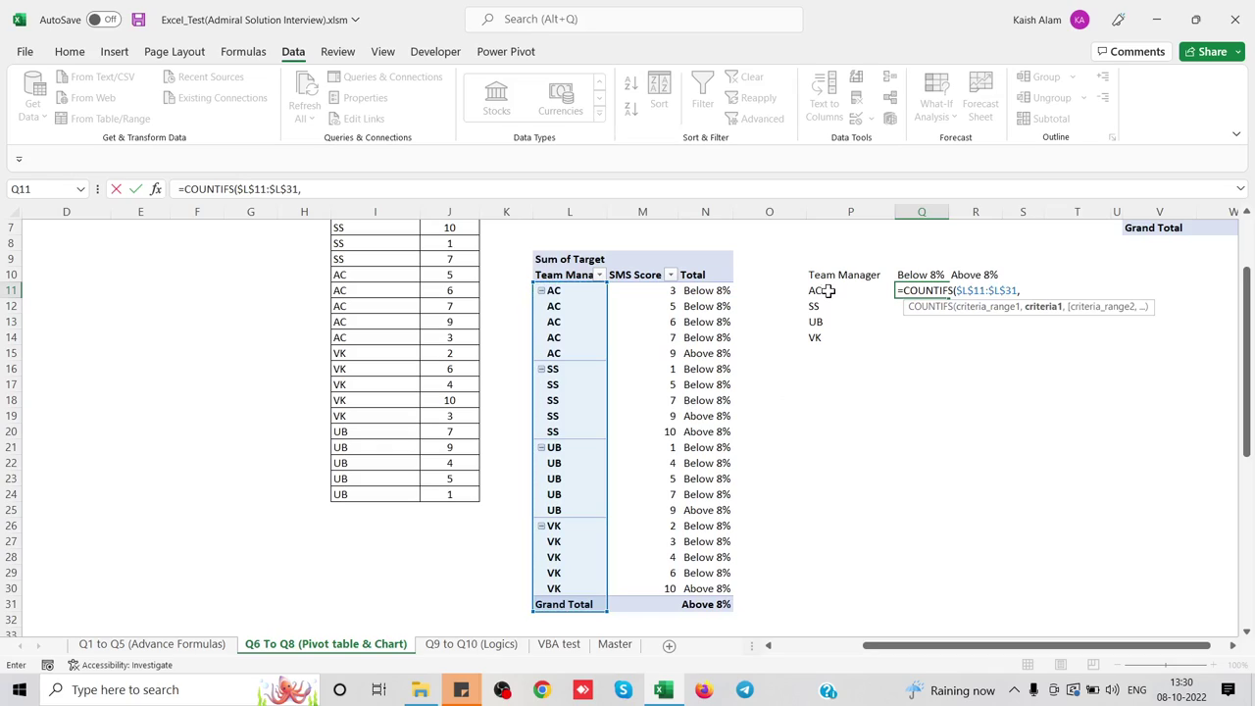
click(829, 291)
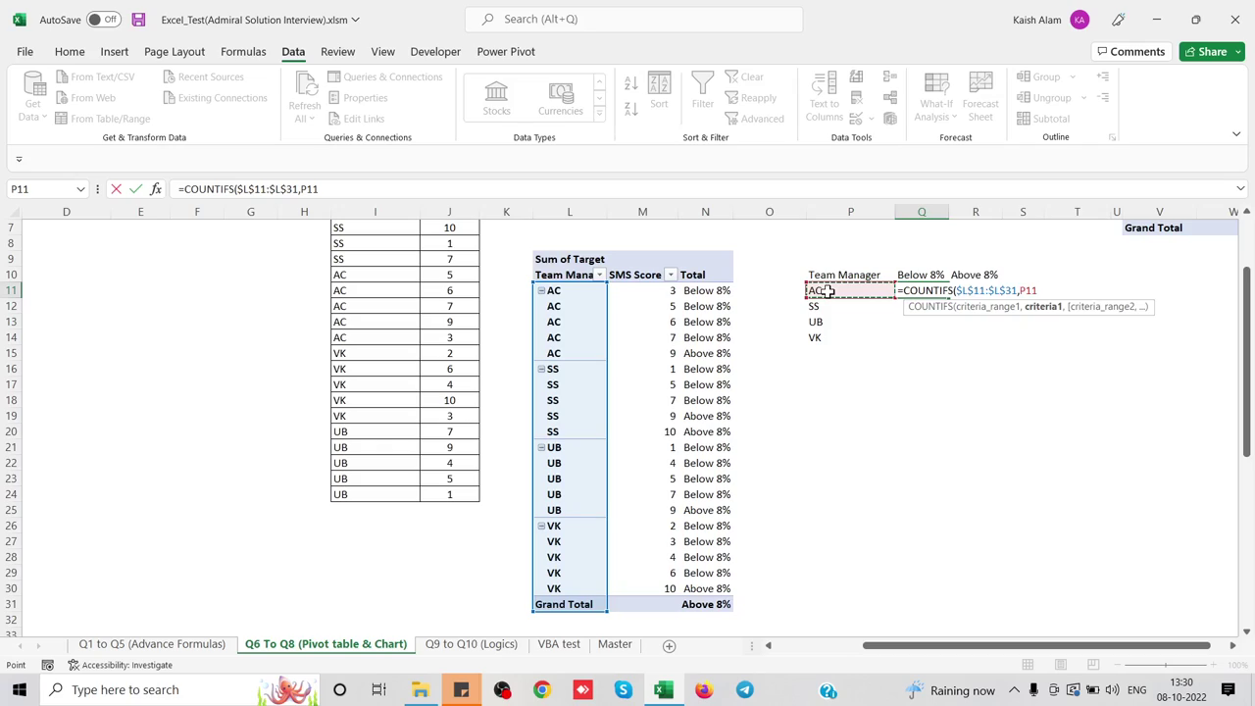
text(,)
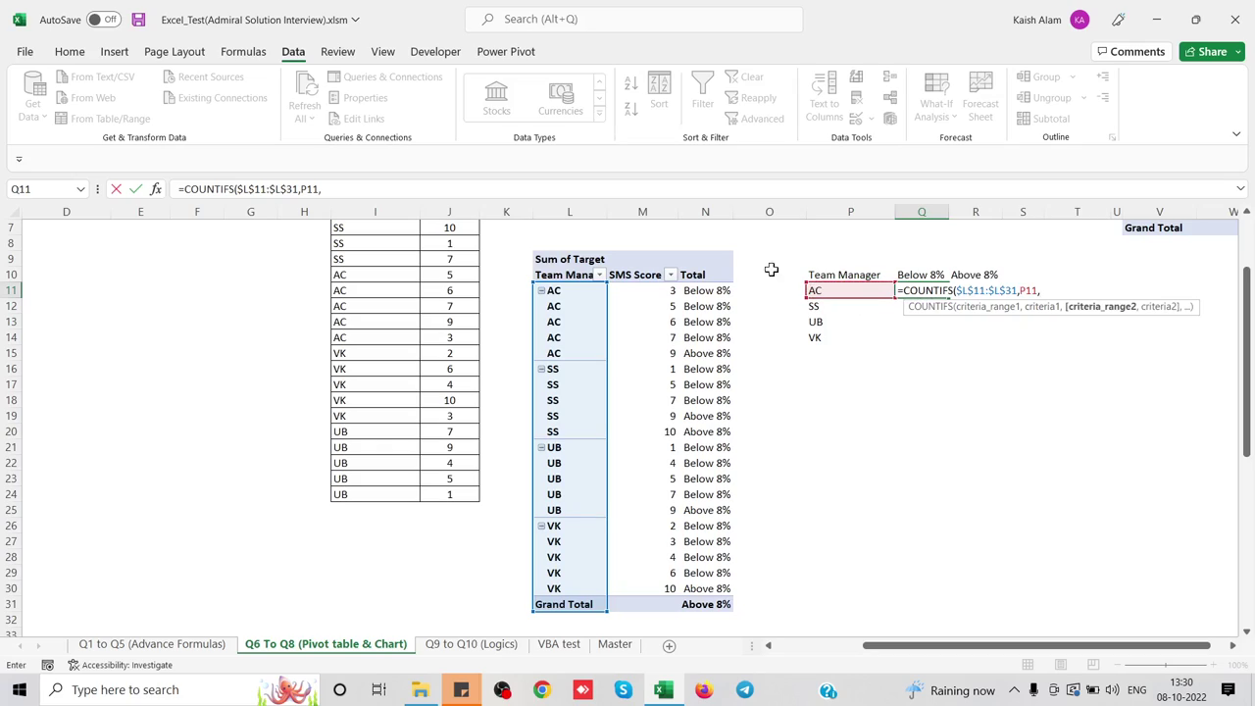
Add range $N$11:$N$31 with criterion 0 to complete the count, returning 4.
click(697, 292)
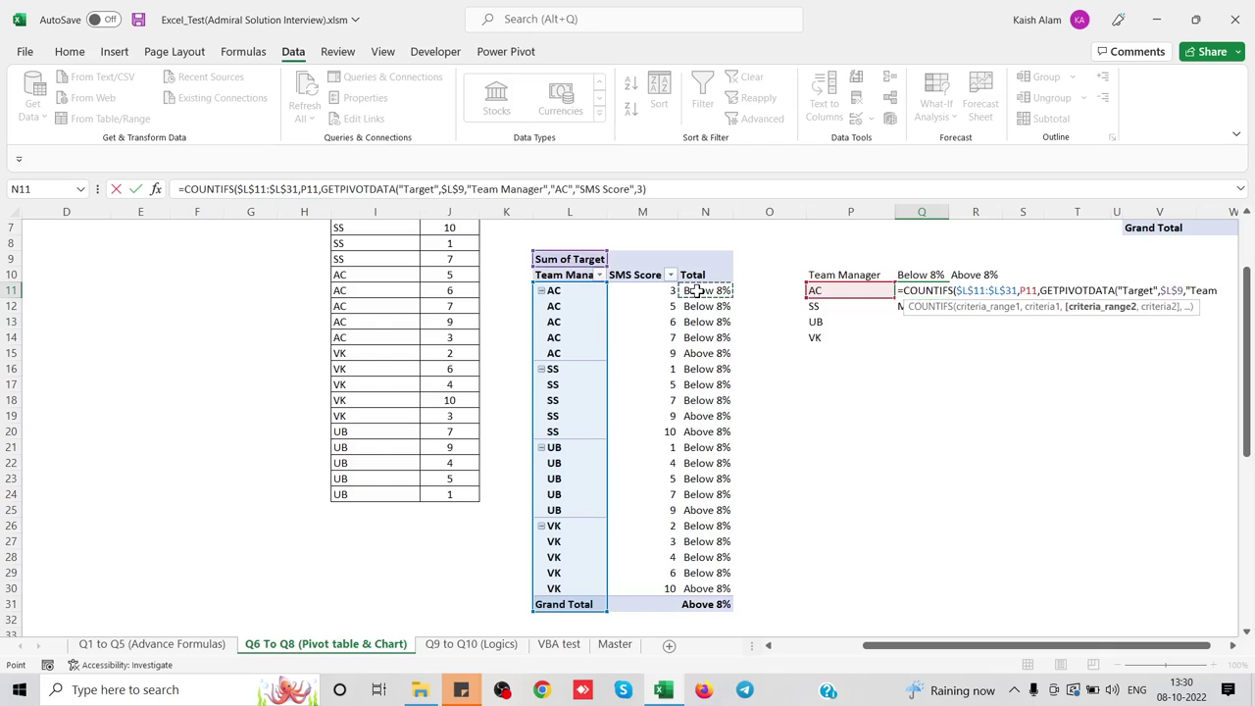
drag(698, 291, 554, 291)
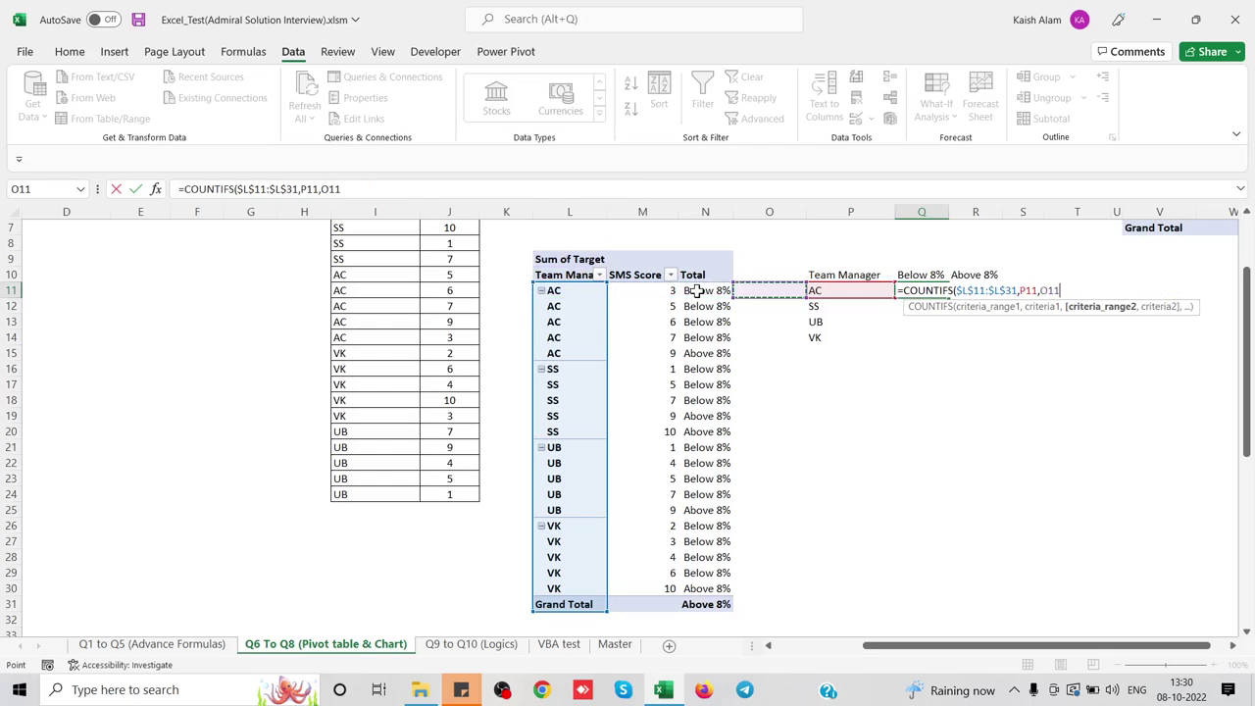
click(698, 291)
key(ctrl+shift+Down)
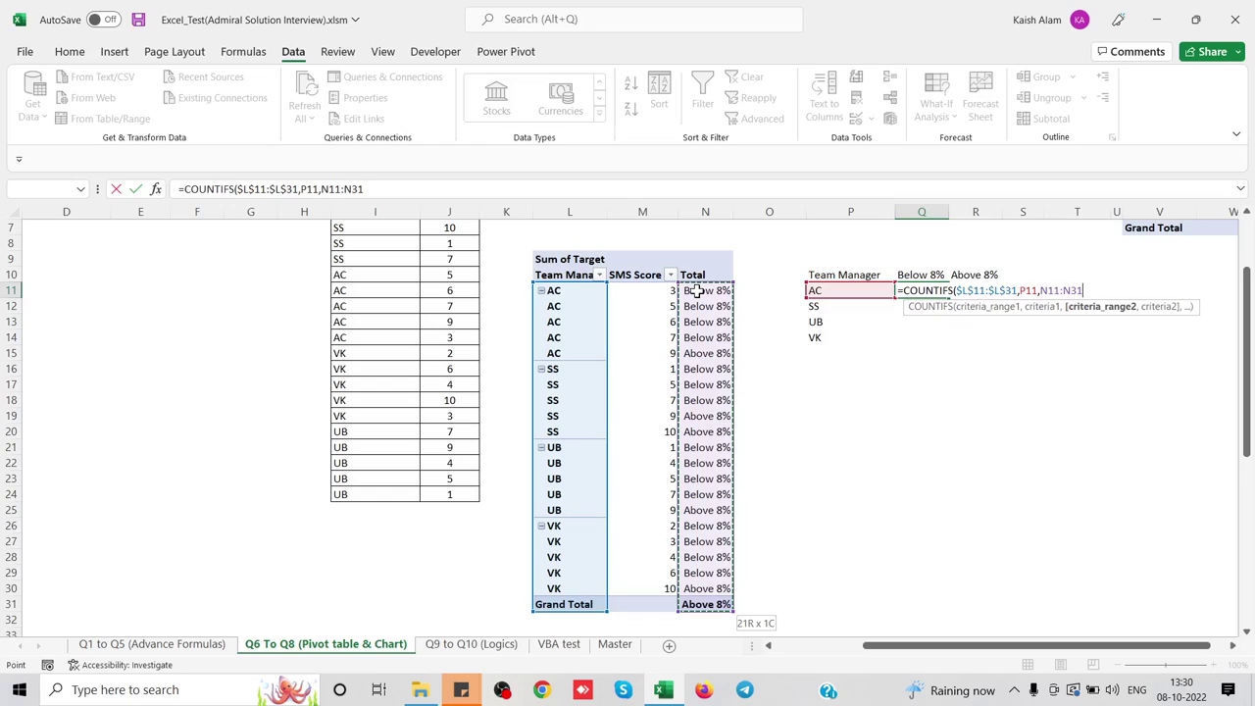
key(F4)
text($N$31,)
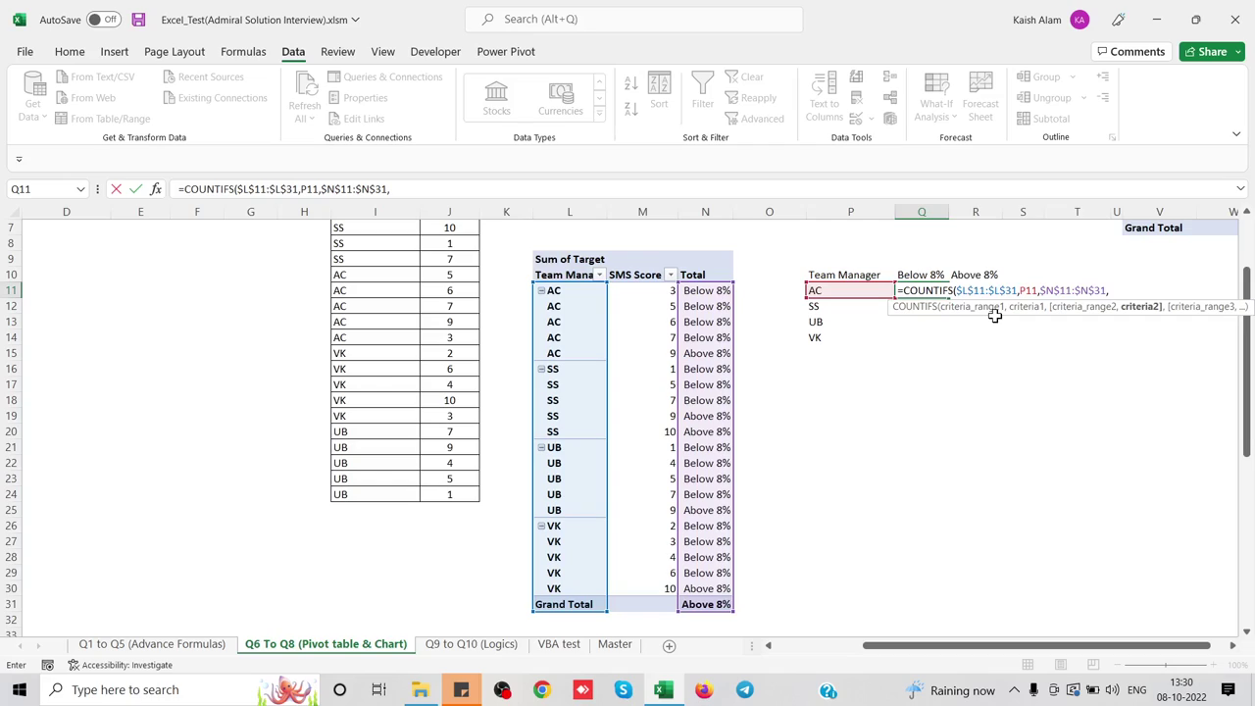
text(0))
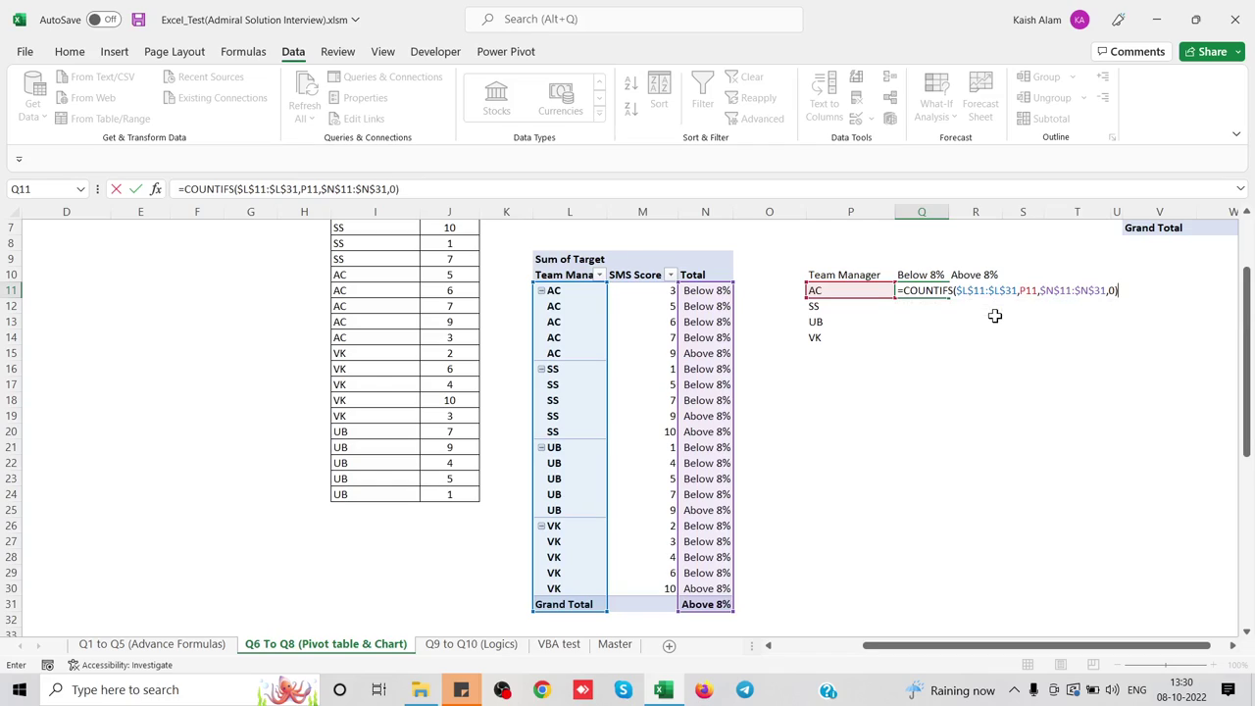
key(Return)
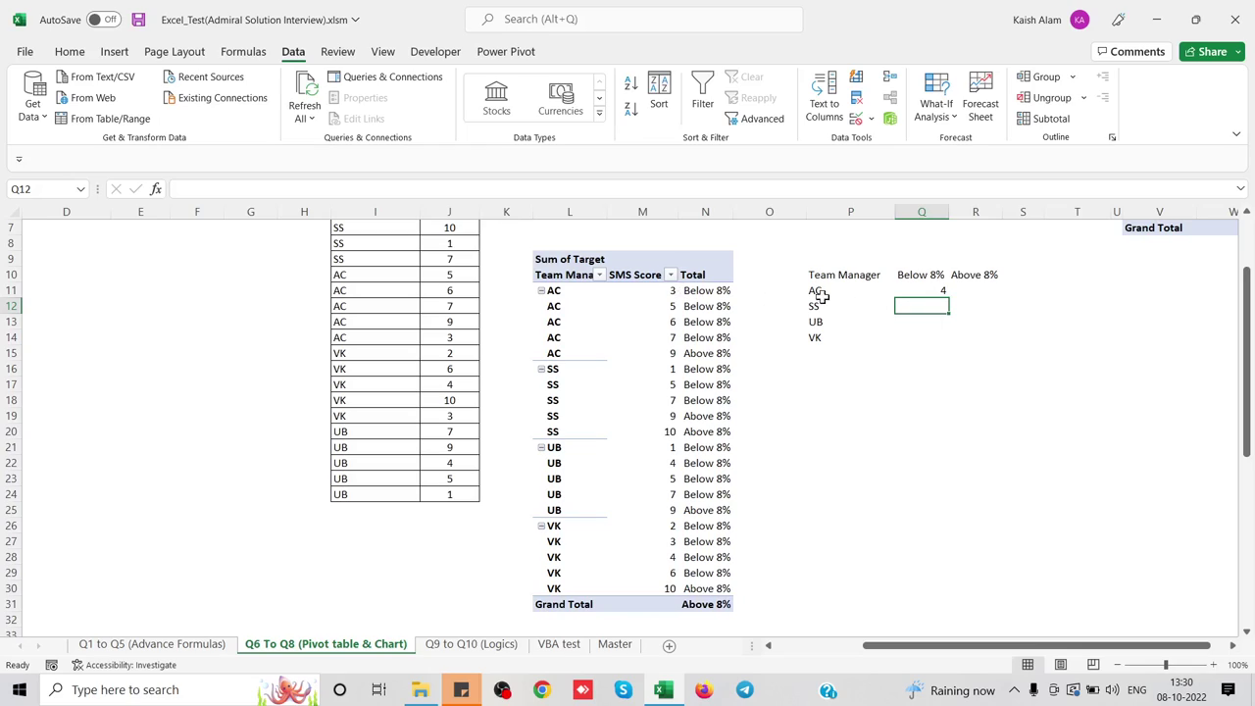
Divide Q11's count by the sum of AC's counts for 0 and 1.
click(898, 290)
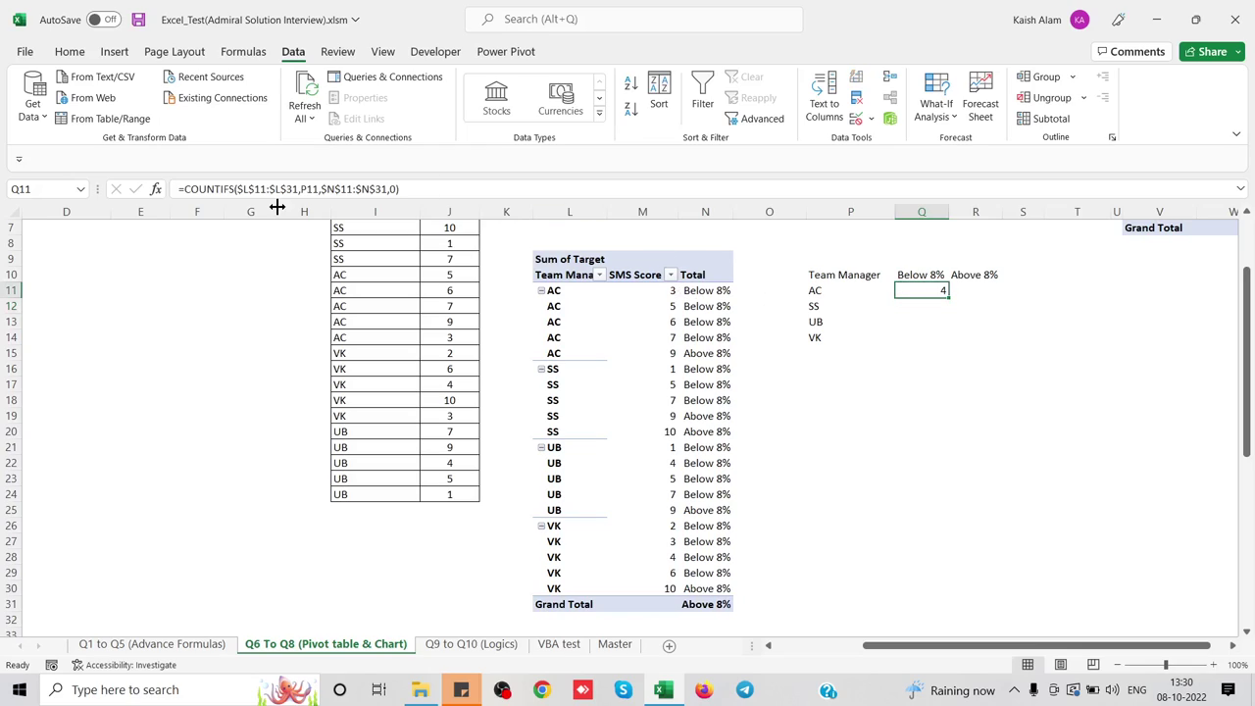
click(196, 190)
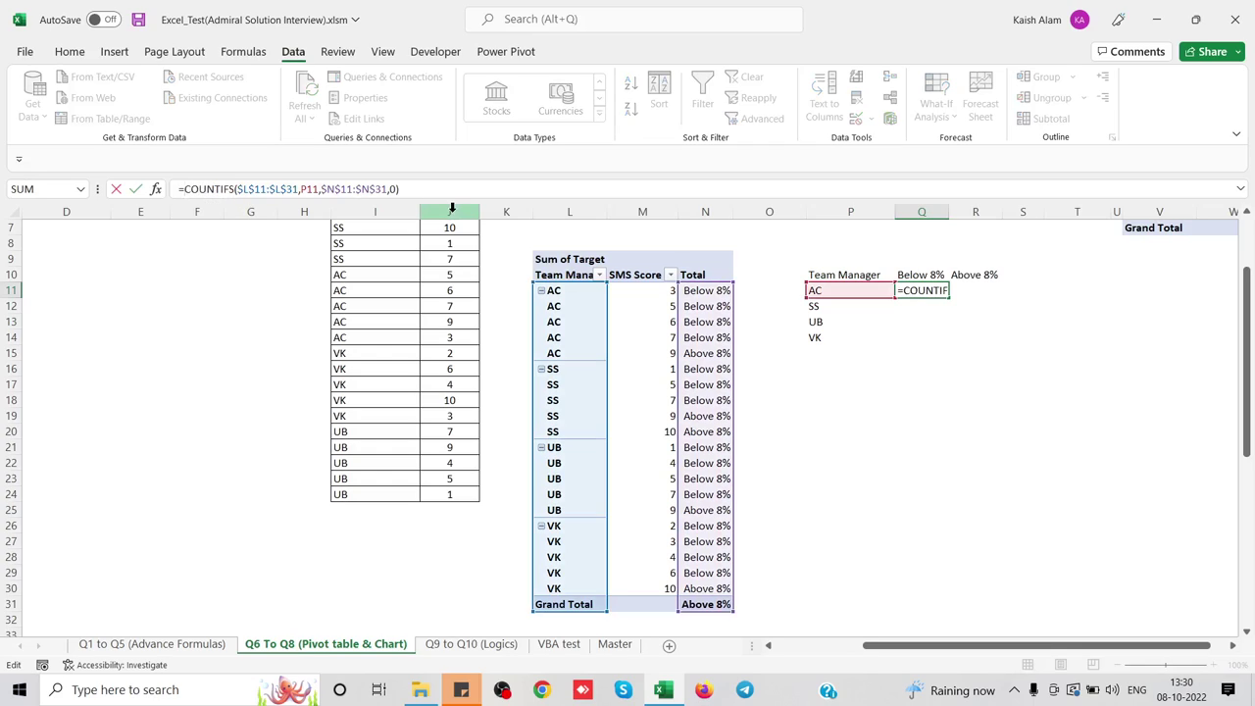
key(shift+End)
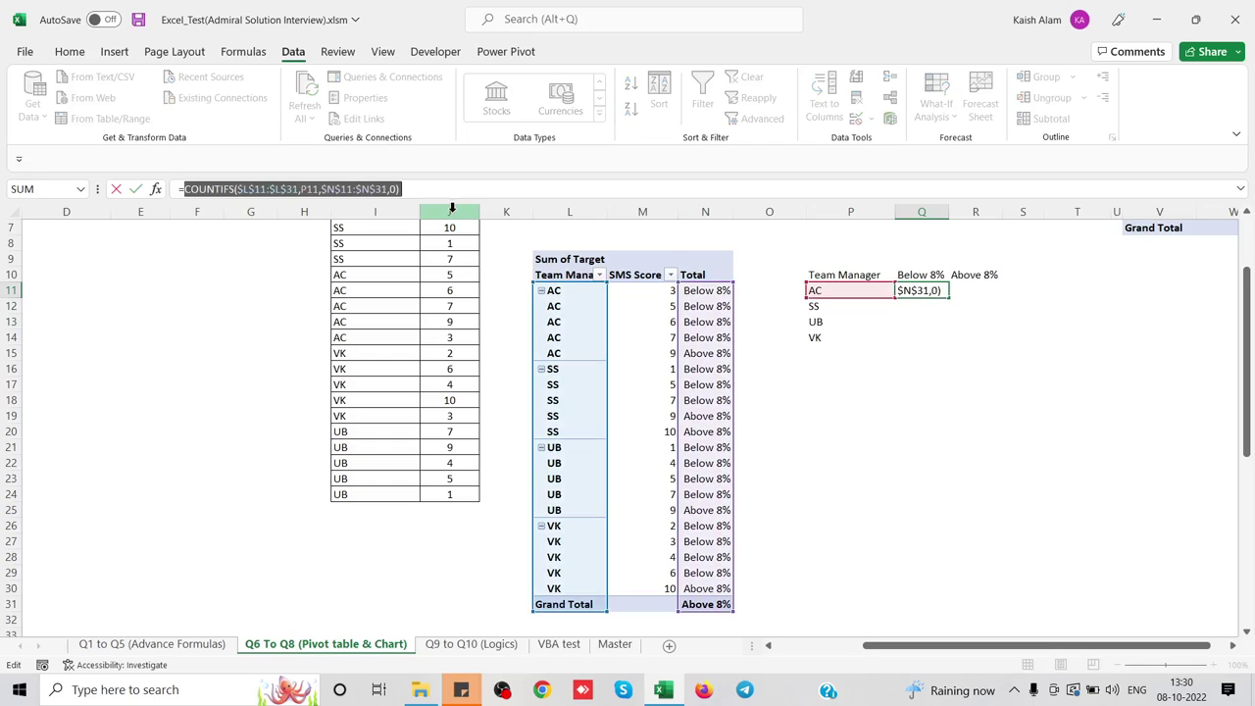
click(417, 189)
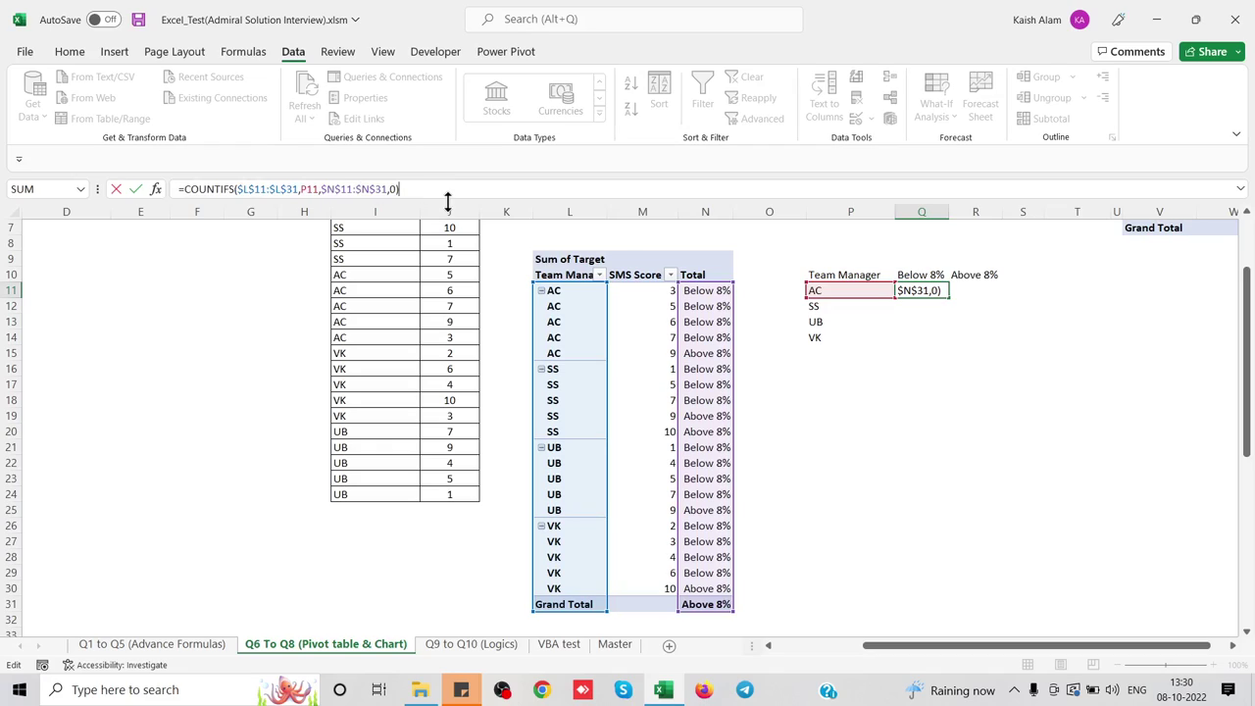
text(/)
text(()
key(ctrl+v)
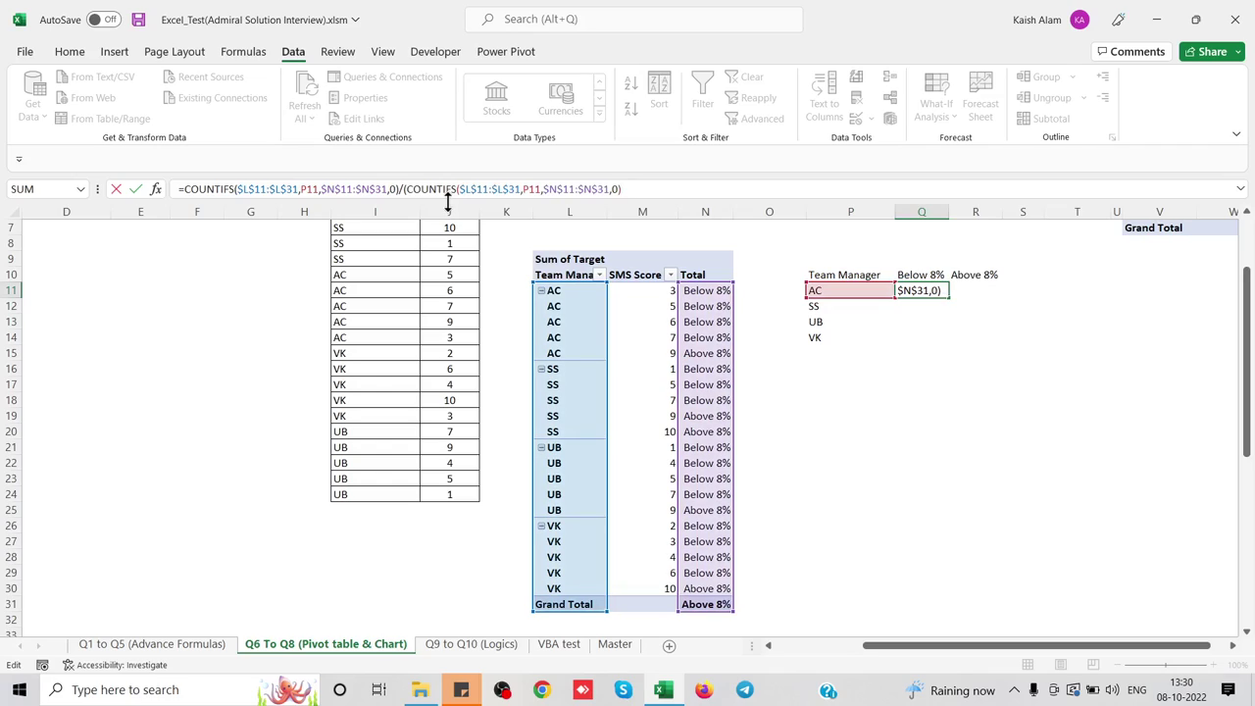
text(+)
key(ctrl+v)
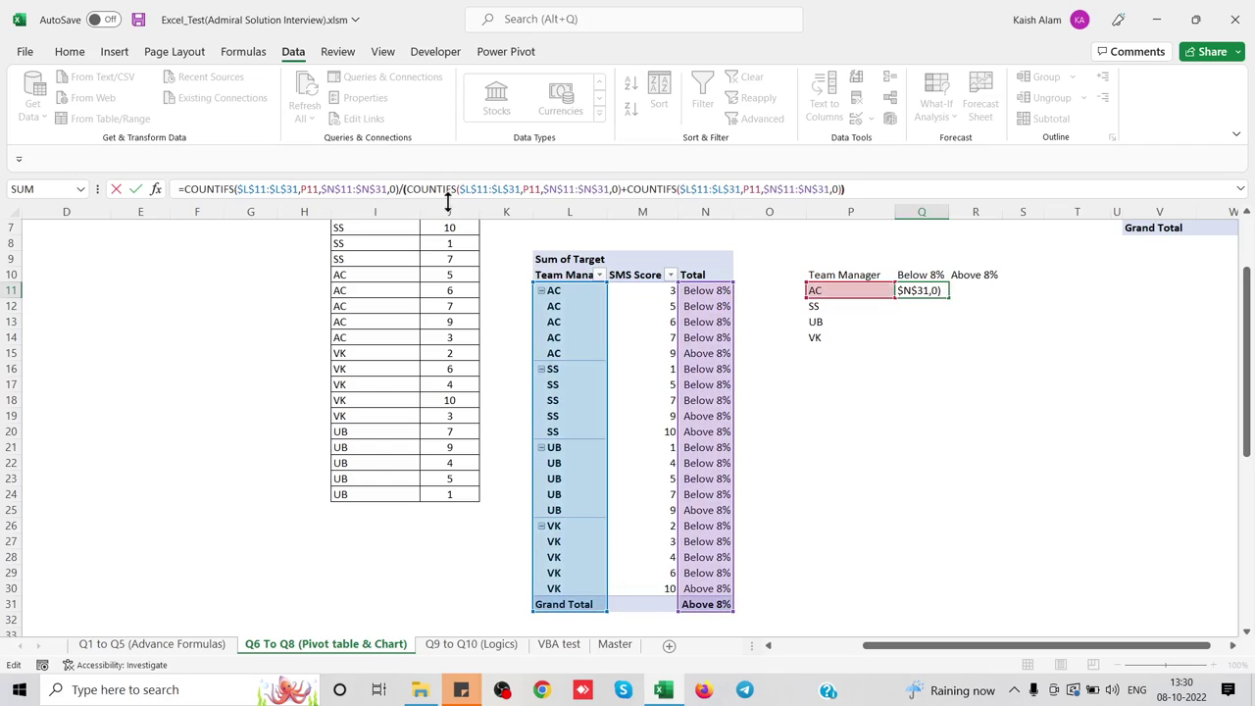
text())
key(Left)
key(Left)
key(BackSpace)
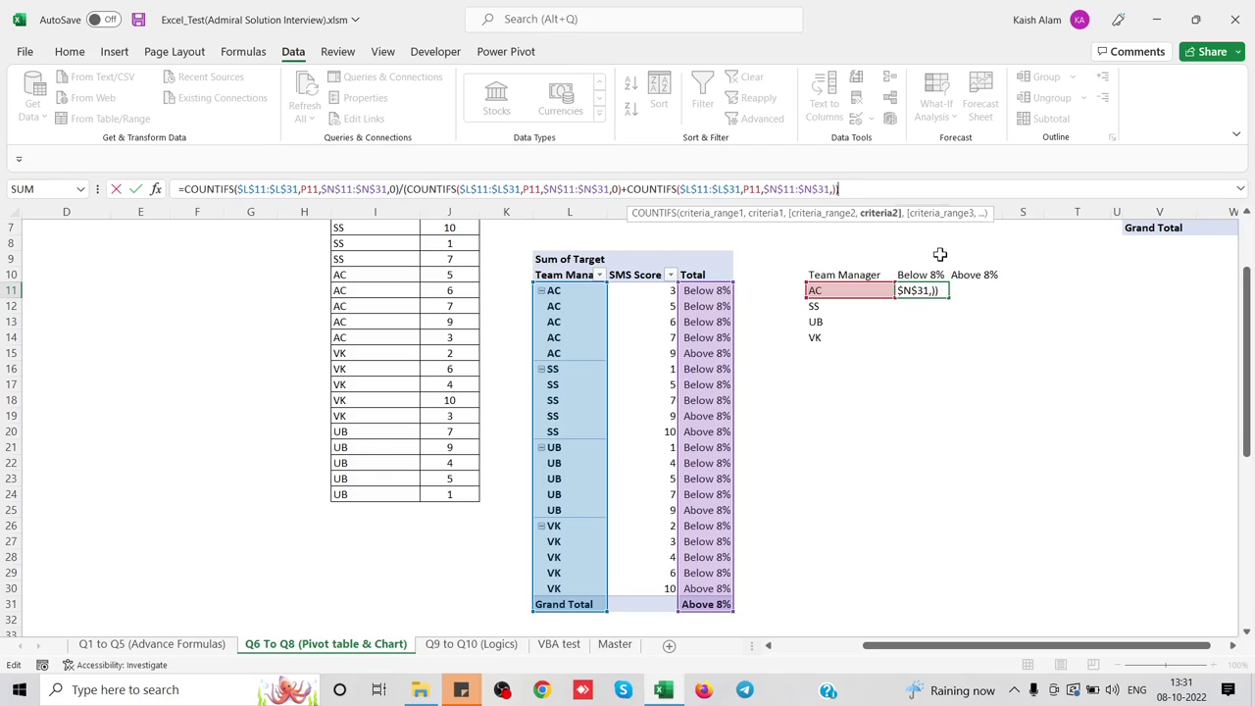
text(1)
key(Return)
Fill the share formula down Q11:Q14, giving 0.8, 0.6, 0.8, 0.8.
key(Up)
key(shift+Down)
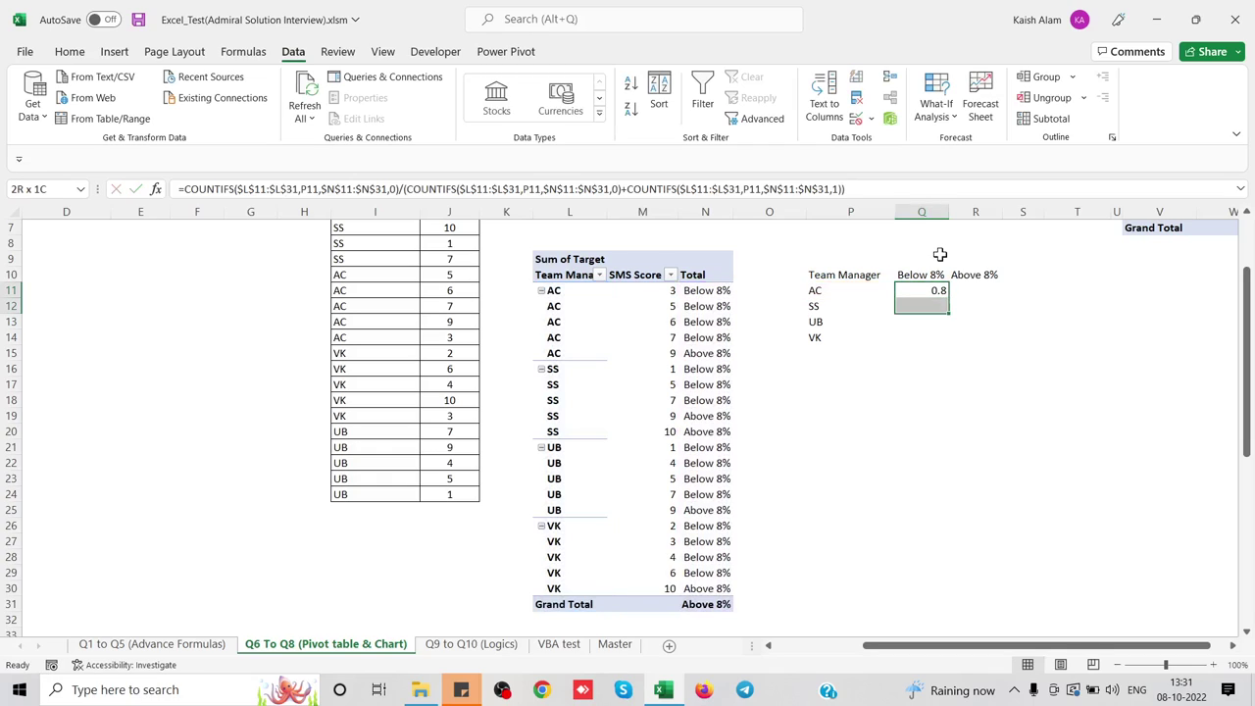
key(shift+Down)
key(shift+Down)
key(ctrl+d)
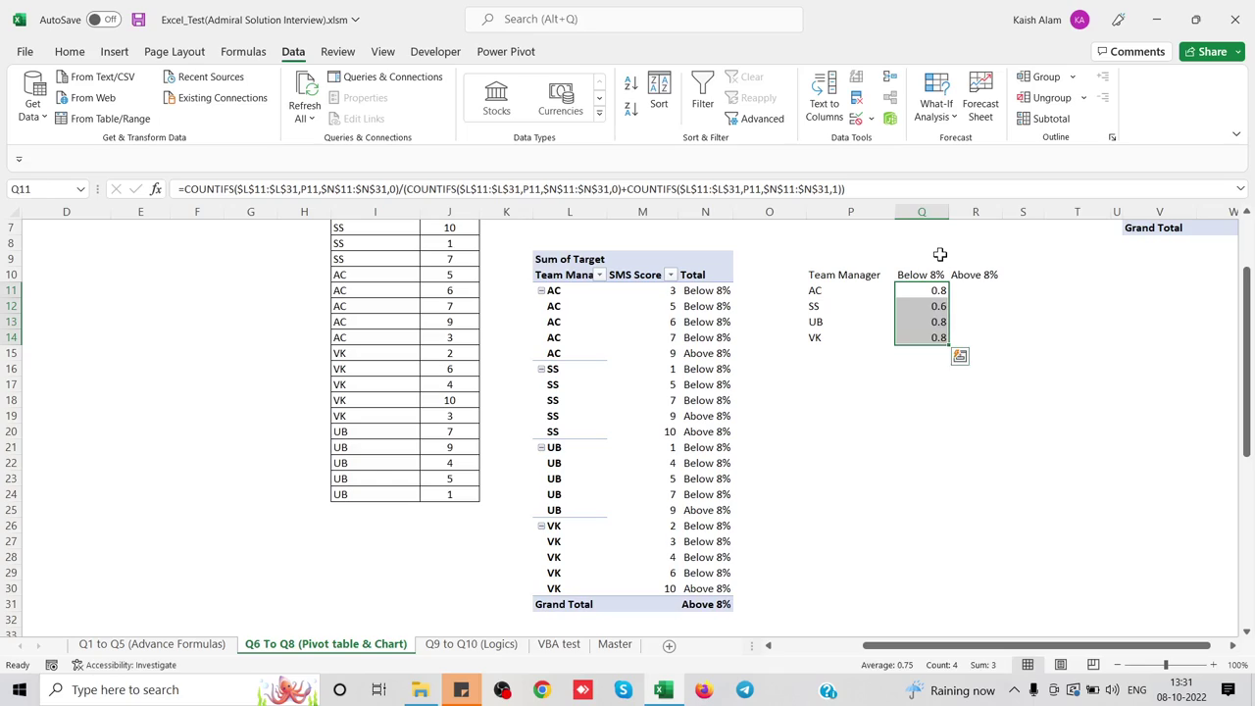
key(shift+Up)
key(shift+Up)
key(shift+Up)
Copy the Q11 share formula into R11 for AC's Above 8%.
click(875, 188)
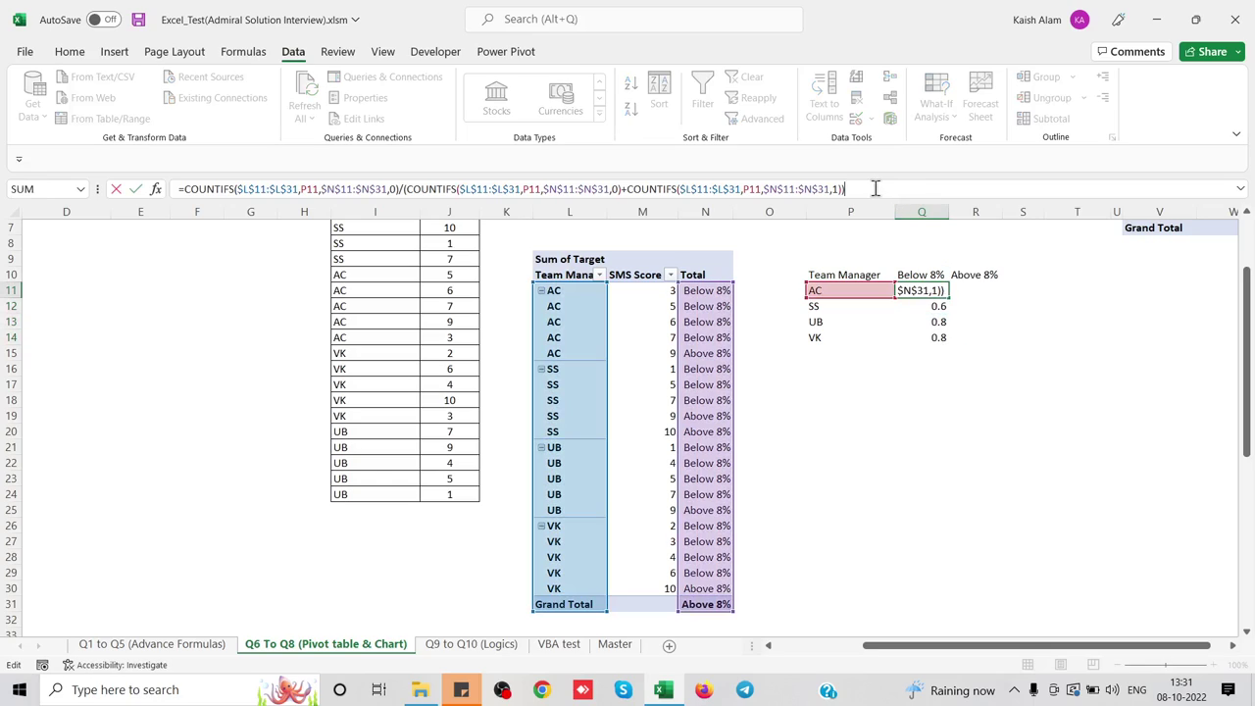
key(ctrl+a)
key(ctrl+c)
key(Escape)
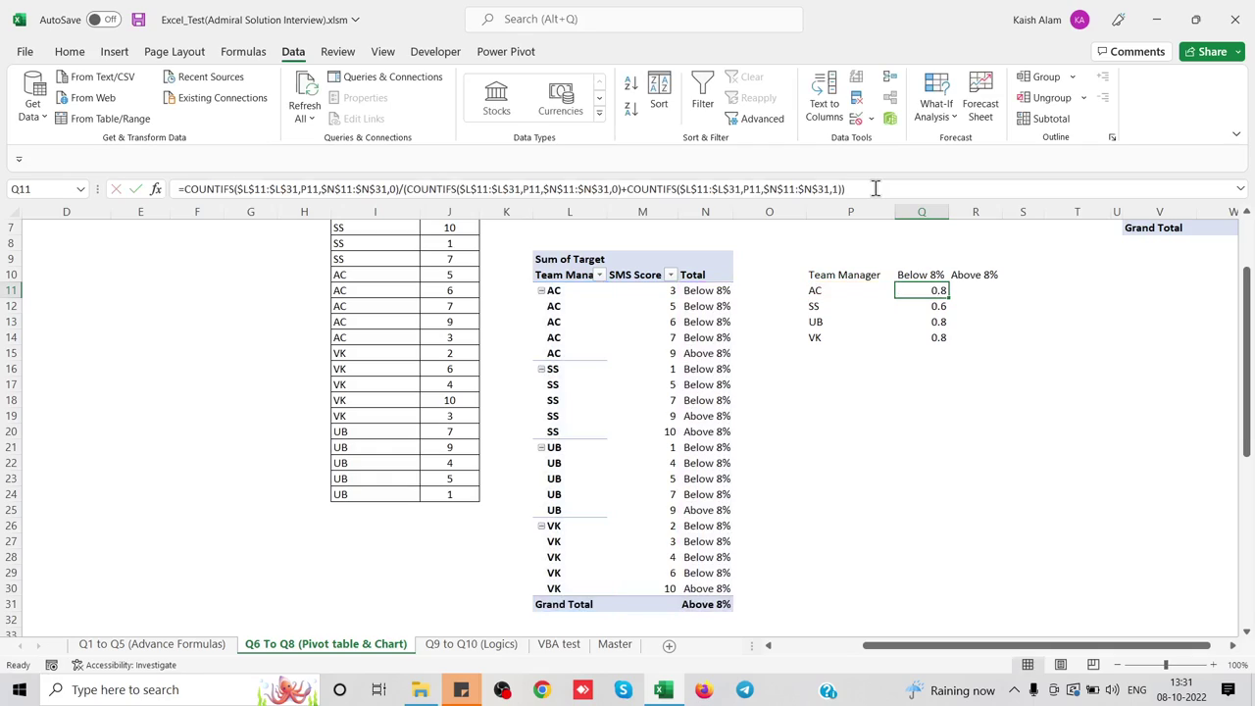
click(976, 287)
key(ctrl+v)
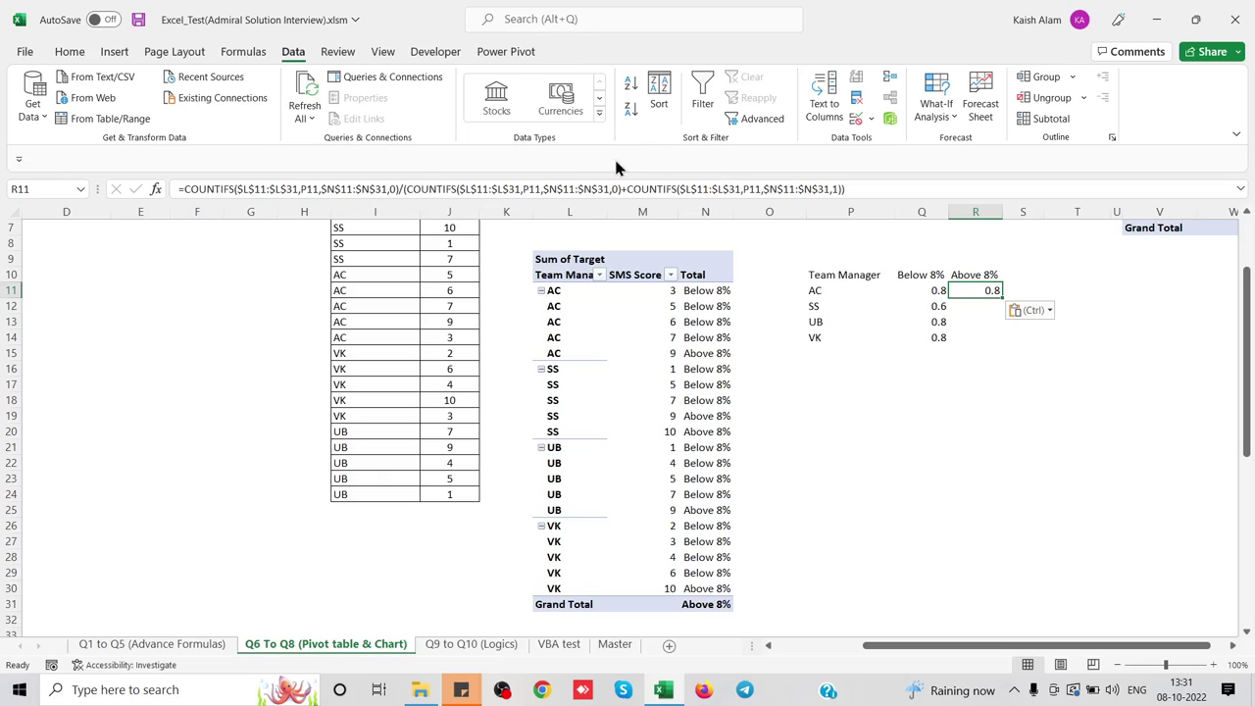
Change R11's numerator criterion to 1 and fill it down R11:R14 (20%, 40%, 20%, 20%).
click(402, 189)
text(()
key(BackSpace)
key(BackSpace)
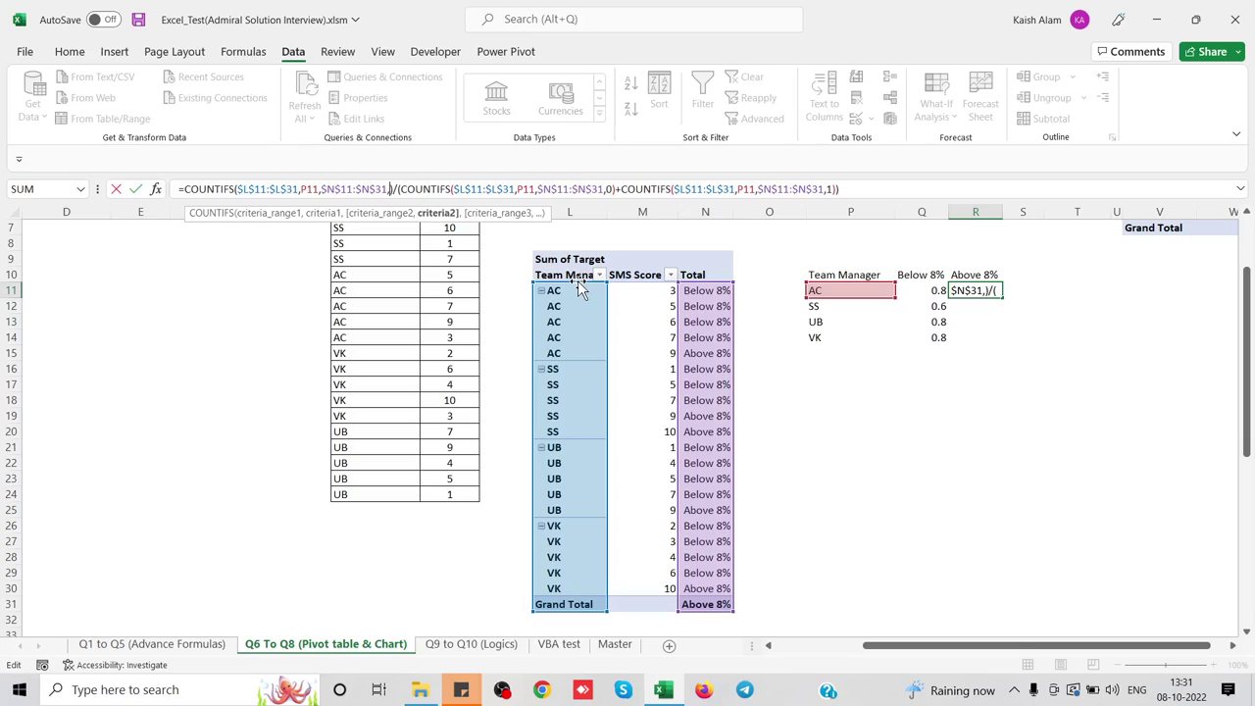
text(1,)
key(Return)
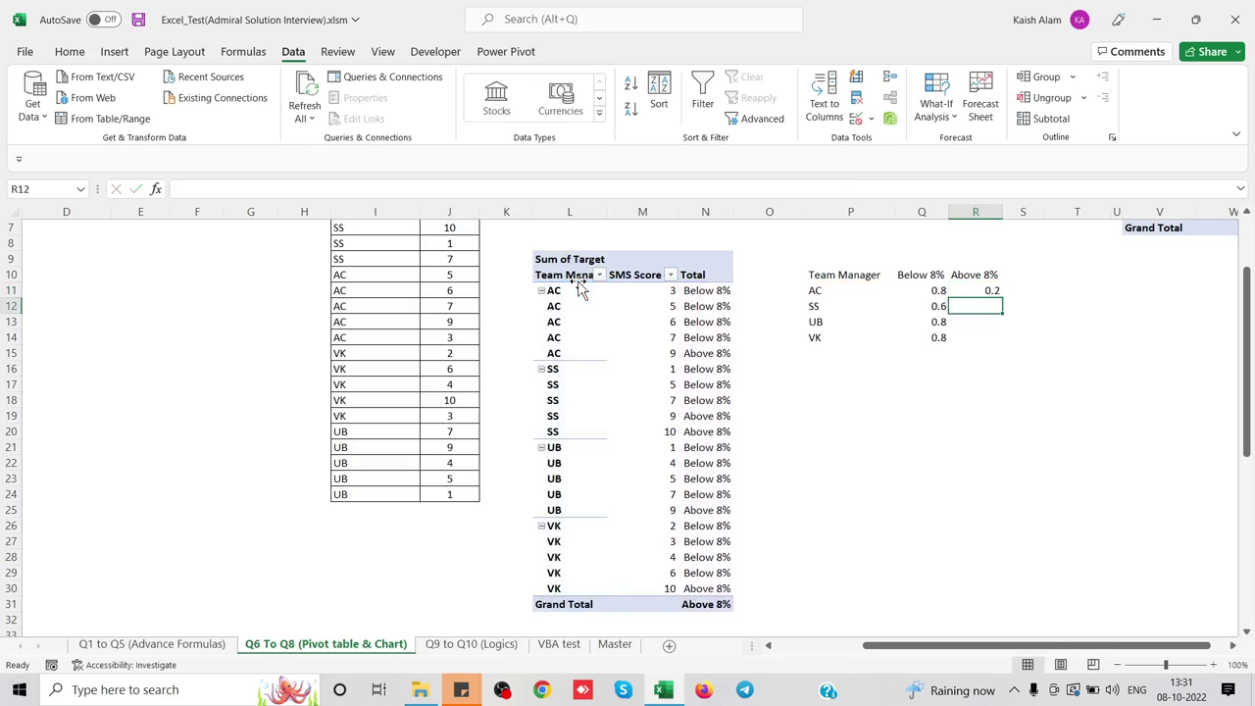
key(Up)
key(shift+Down)
key(shift+Down)
key(shift+Down)
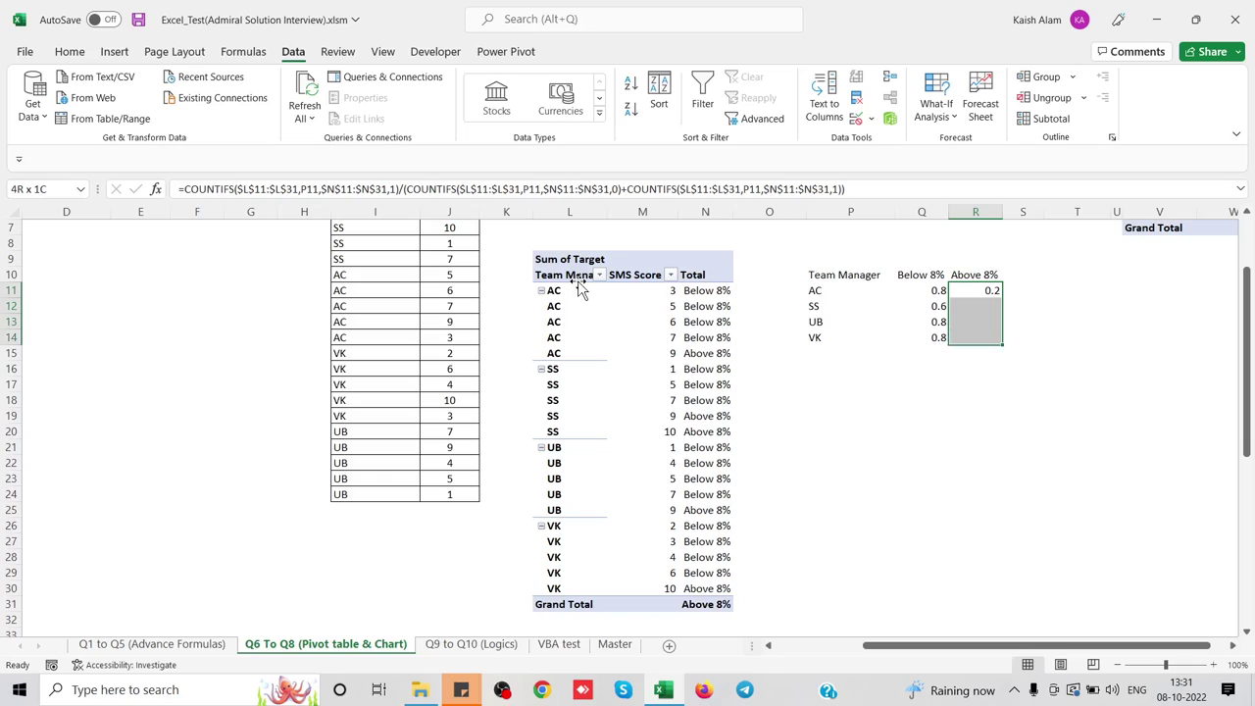
key(Left)
key(Left)
Format the share values Q11:R14 as percentages.
key(Right)
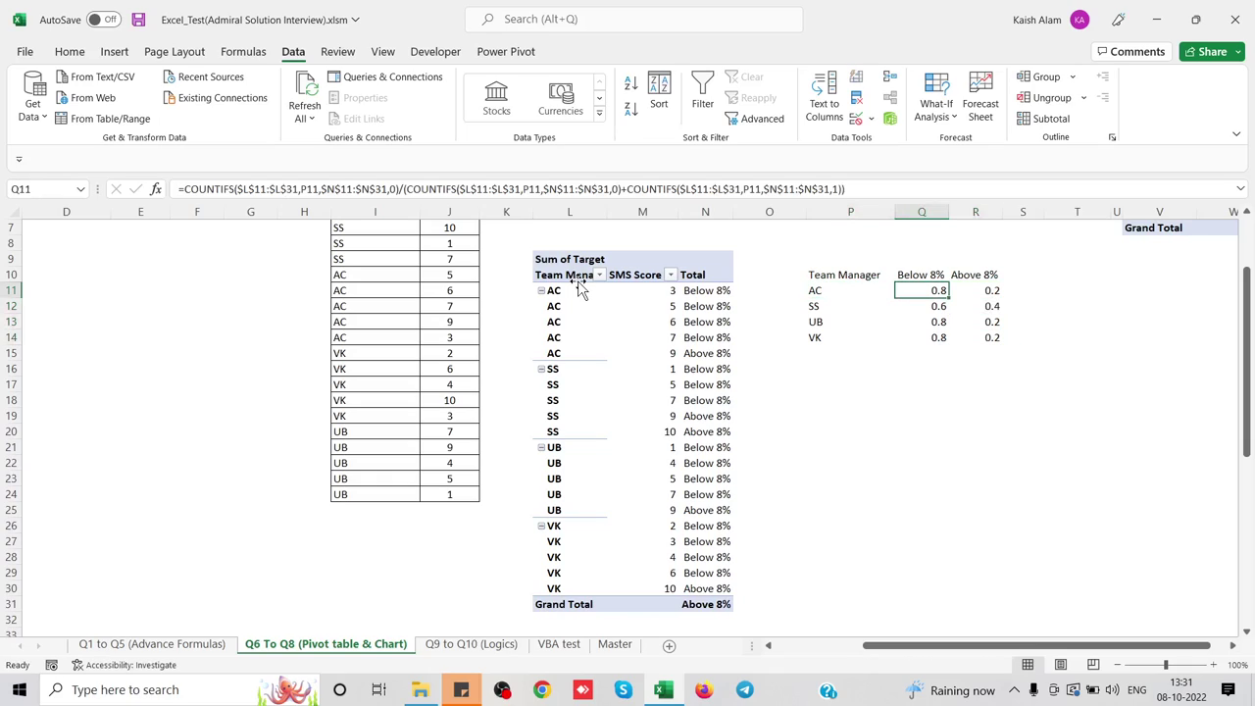
key(shift+Right)
key(shift+Down)
key(shift+Down)
key(shift+Down)
key(ctrl+shift+5)
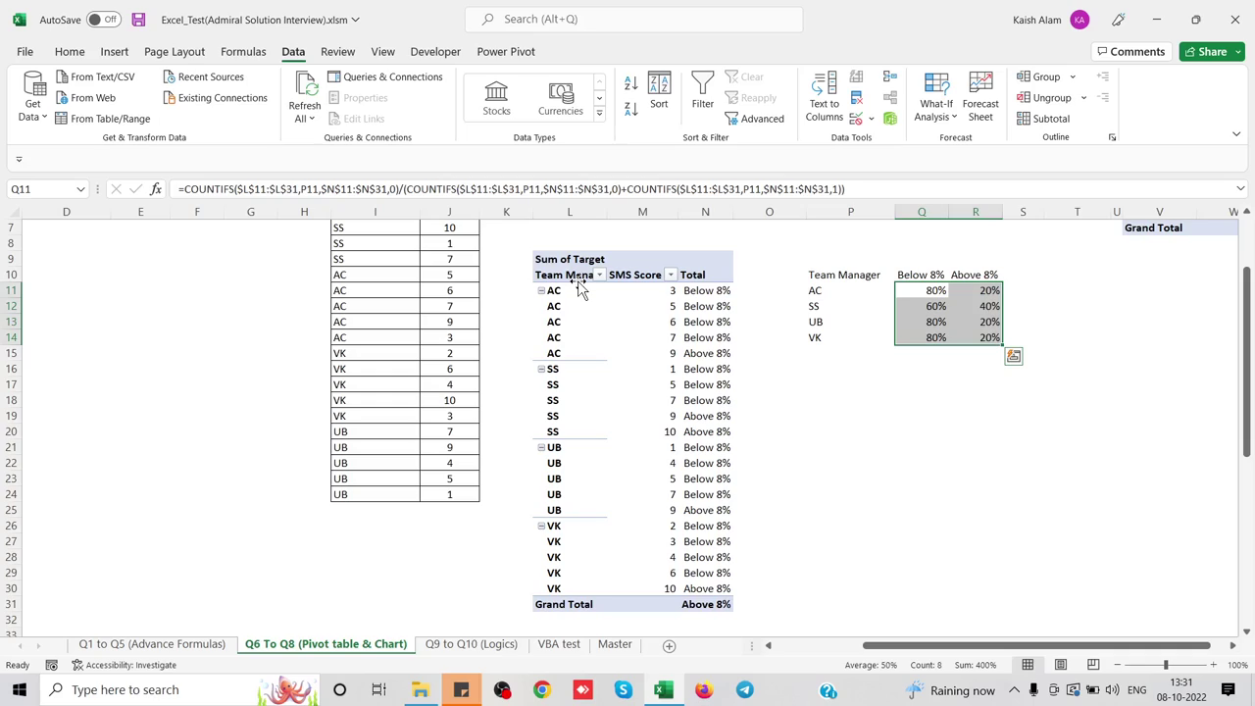
Apply All Borders to the summary table P10:R14.
key(Up)
key(Left)
key(shift+Right)
key(shift+Right)
key(shift+Down)
key(shift+Down)
key(shift+Down)
key(alt)
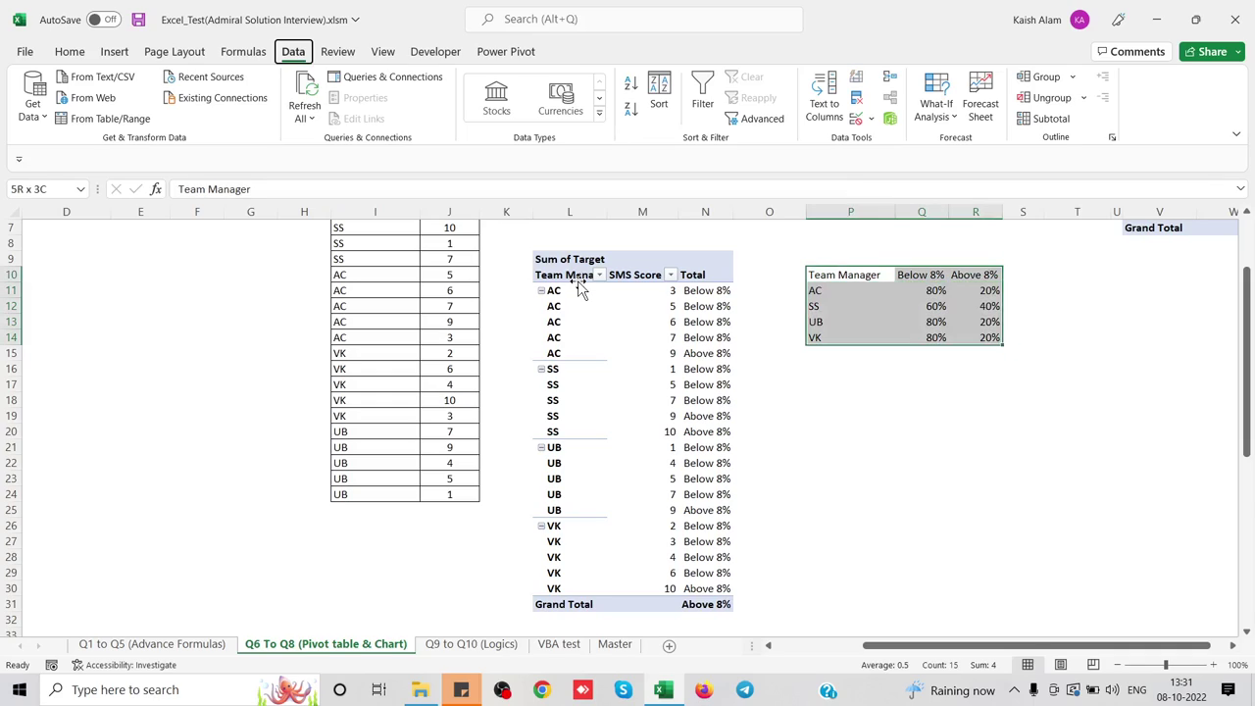
key(h)
key(b)
key(a)
key(Left)
key(Right)
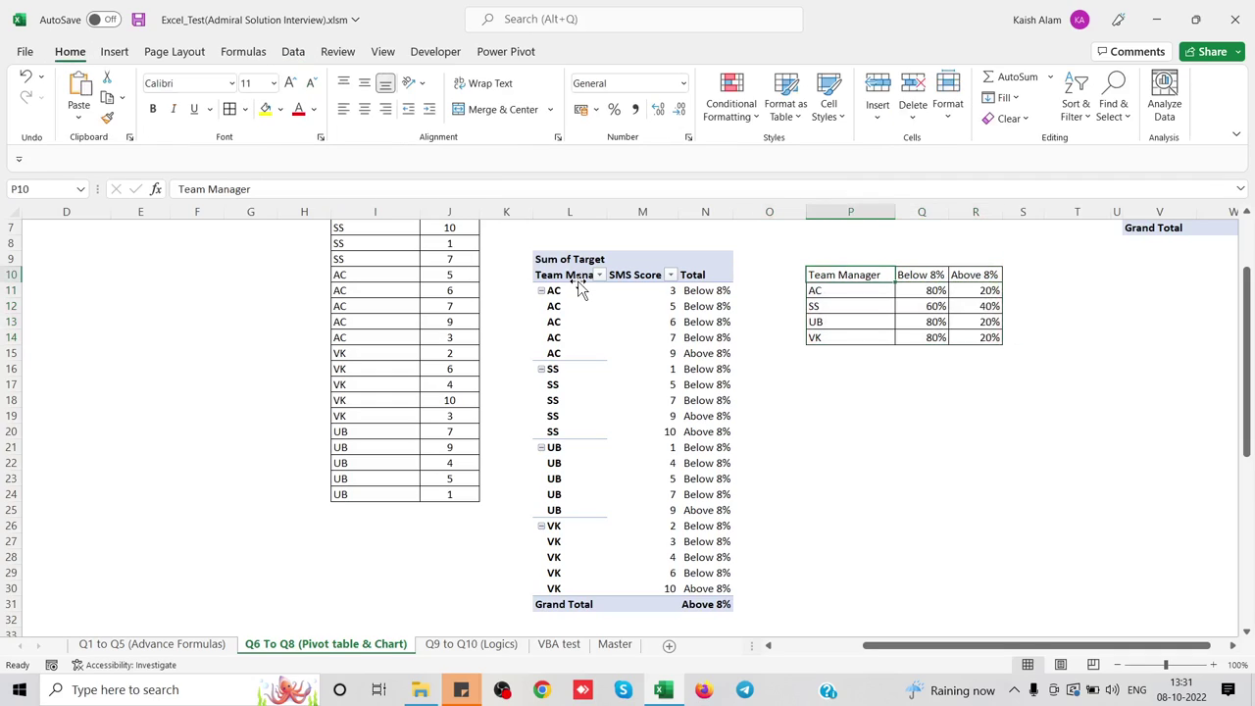
key(shift+Right)
key(shift+Right)
key(shift+Down)
key(shift+Down)
key(shift+Down)
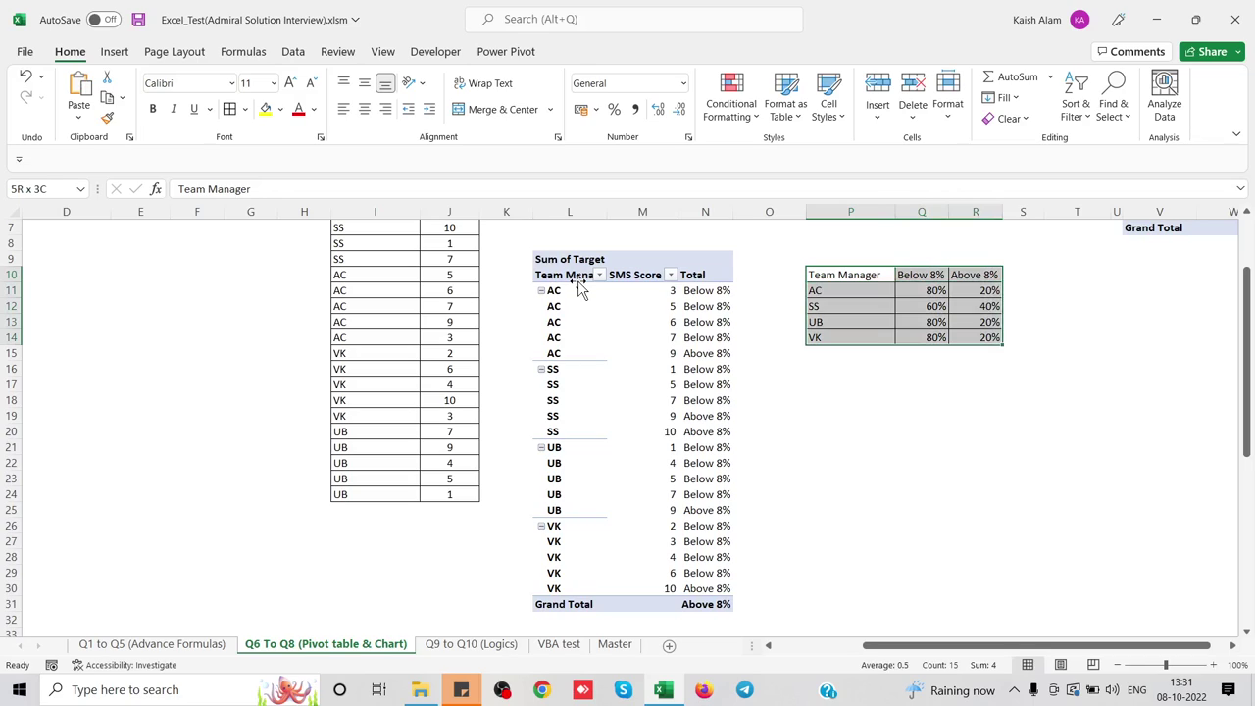
Start a PivotTable from the percentage range, set to go on the existing worksheet.
click(115, 54)
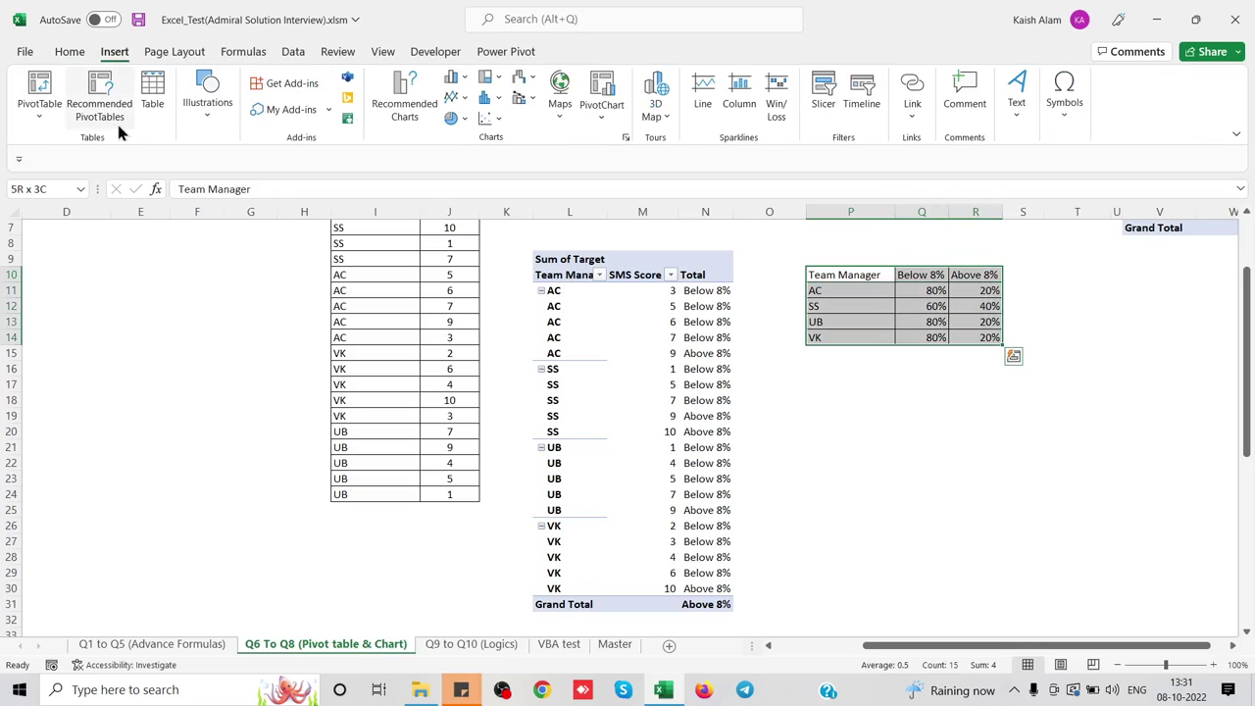
click(39, 92)
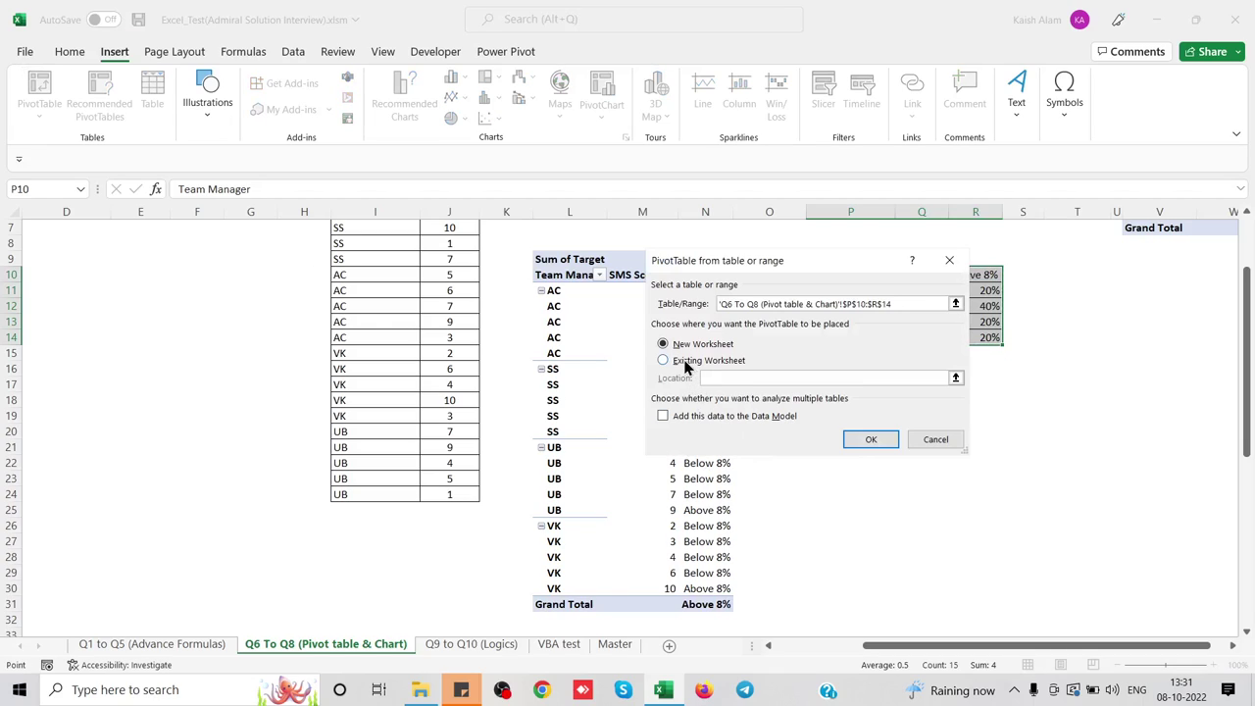
click(672, 361)
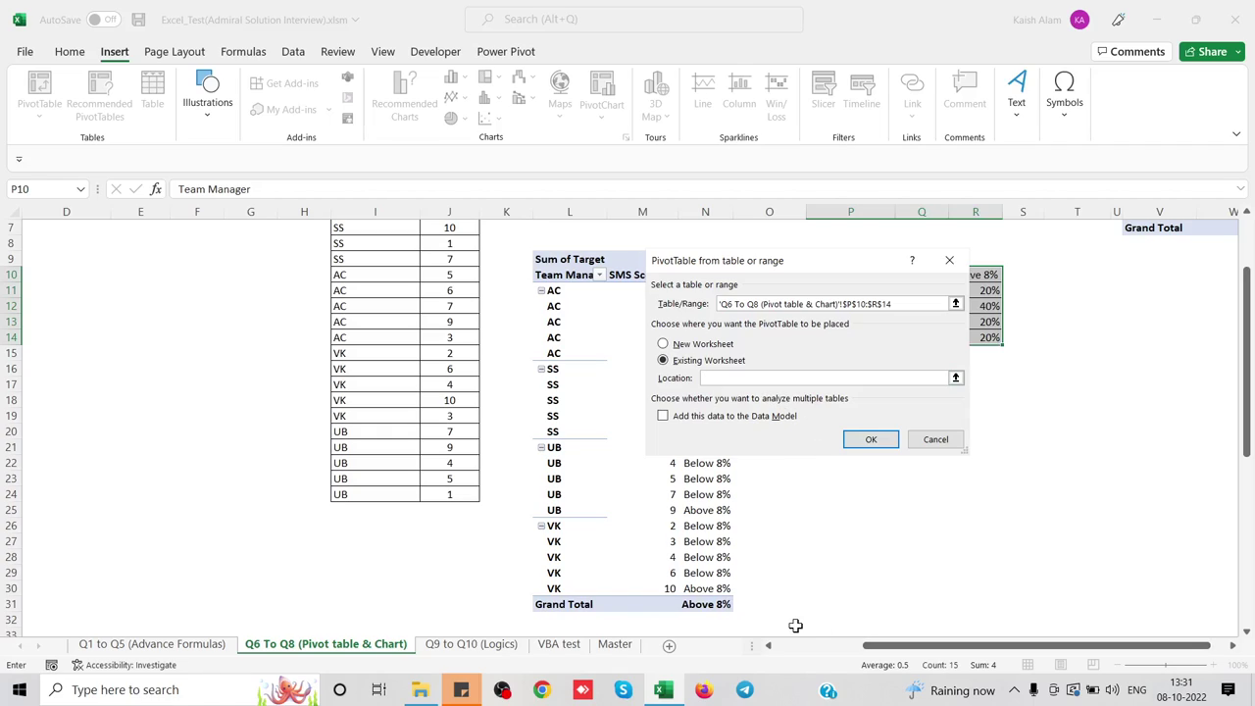
click(454, 587)
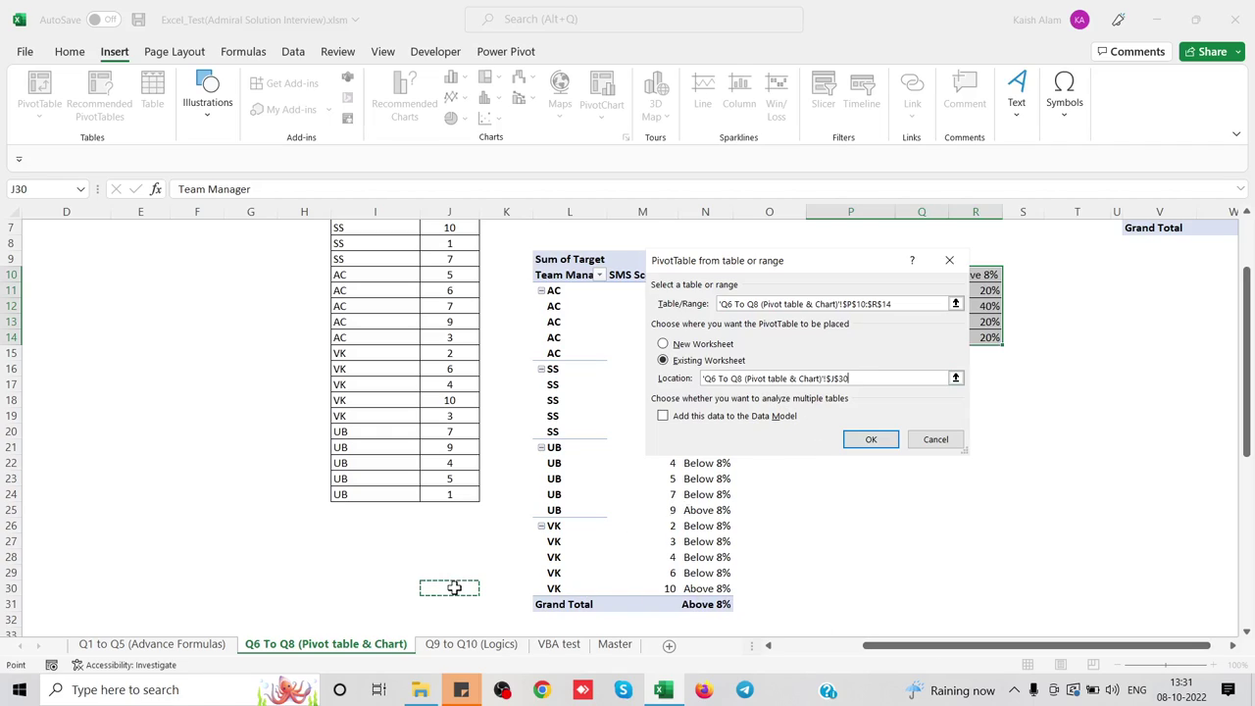
key(ctrl+Left)
key(Down)
key(Down)
Try destination cells around I48 and I41, then cancel the PivotTable without adding it.
scroll(454, 588, down, 3)
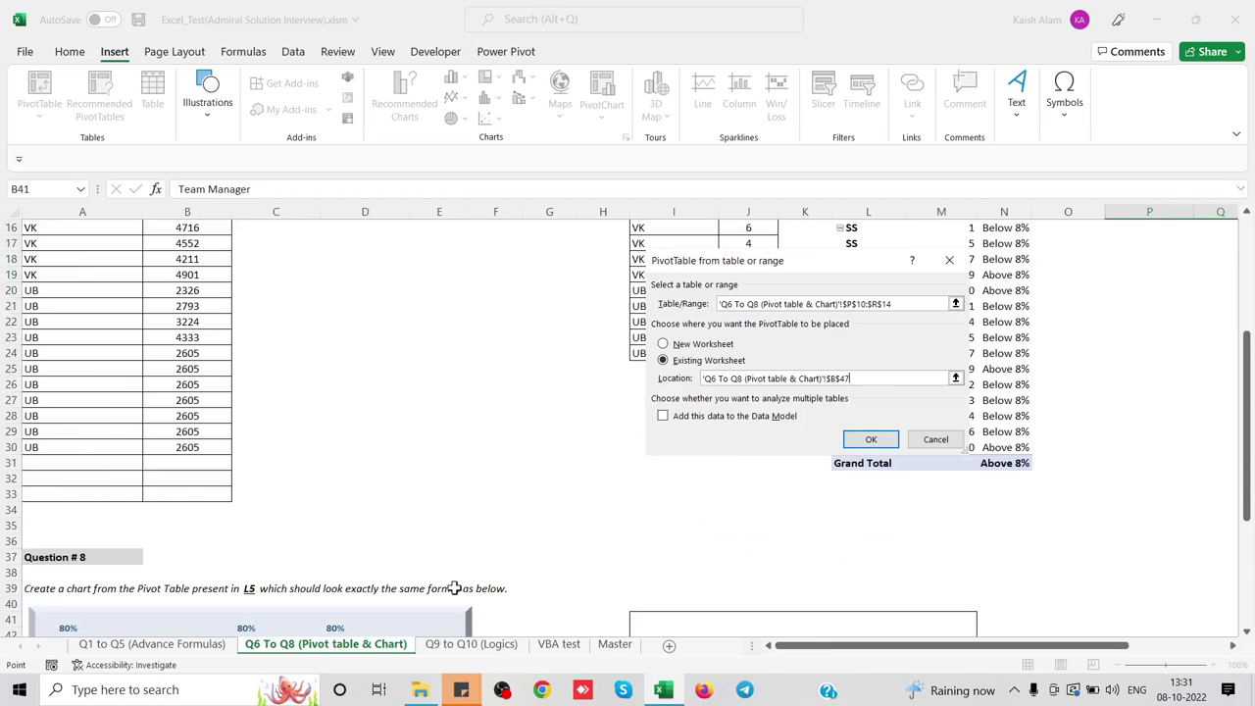
scroll(454, 587, down, 4)
click(698, 555)
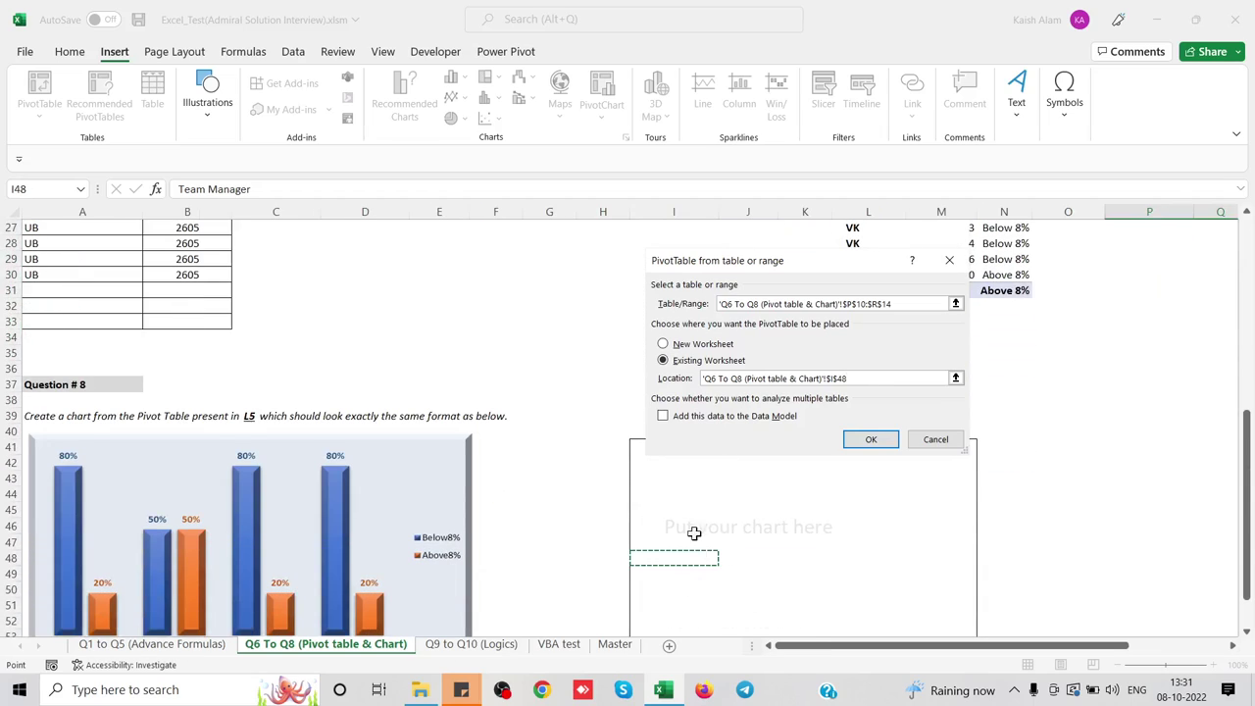
click(654, 463)
key(Up)
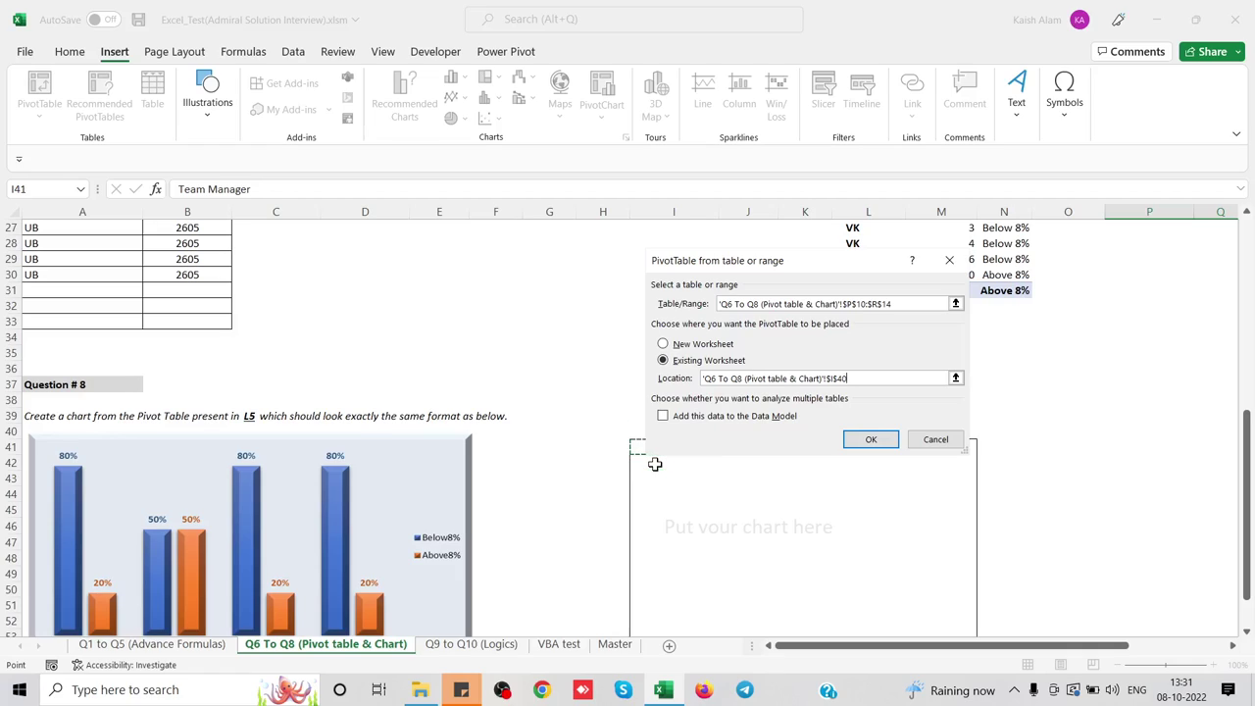
key(Down)
key(Escape)
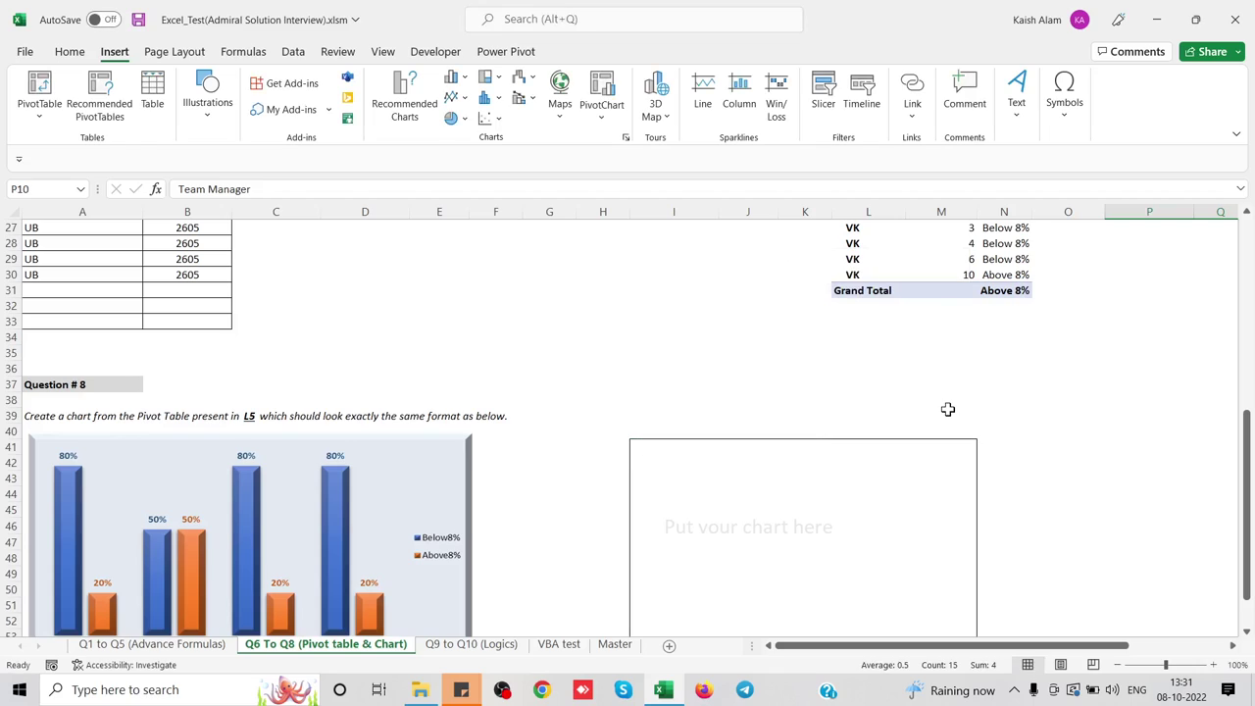
Insert a clustered column chart of the managers' Below 8% and Above 8% percentages.
scroll(975, 370, up, 9)
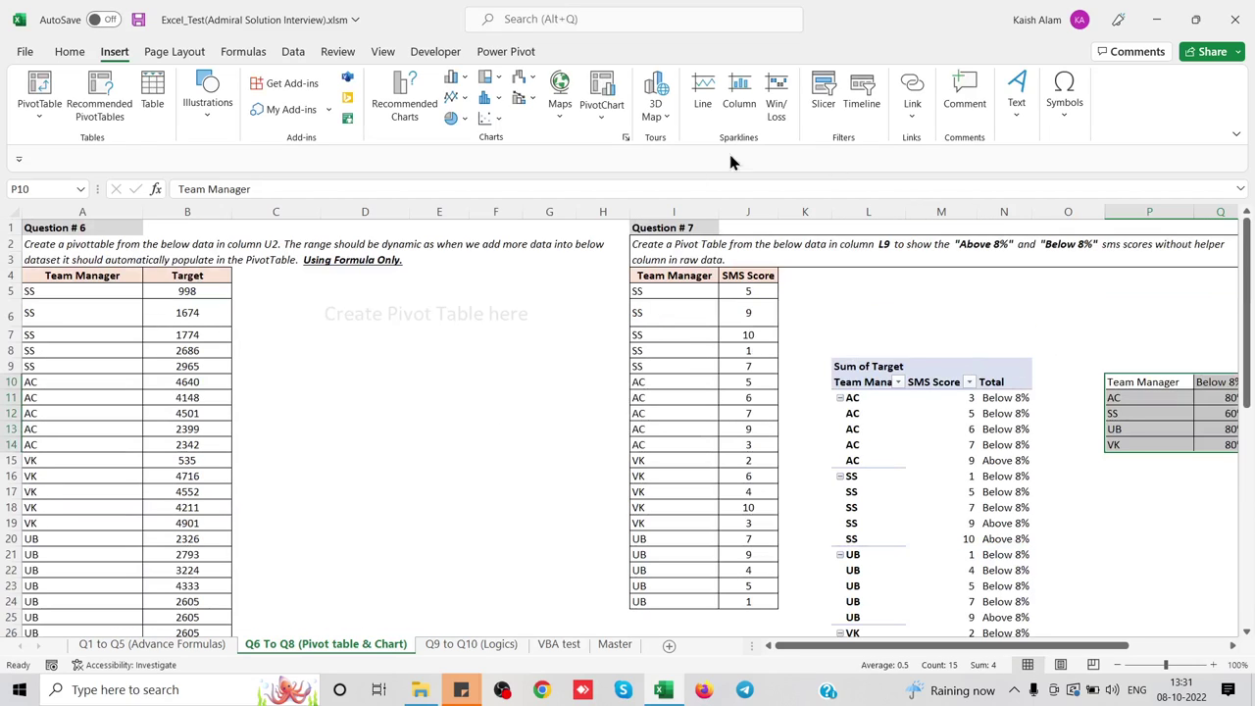
click(467, 80)
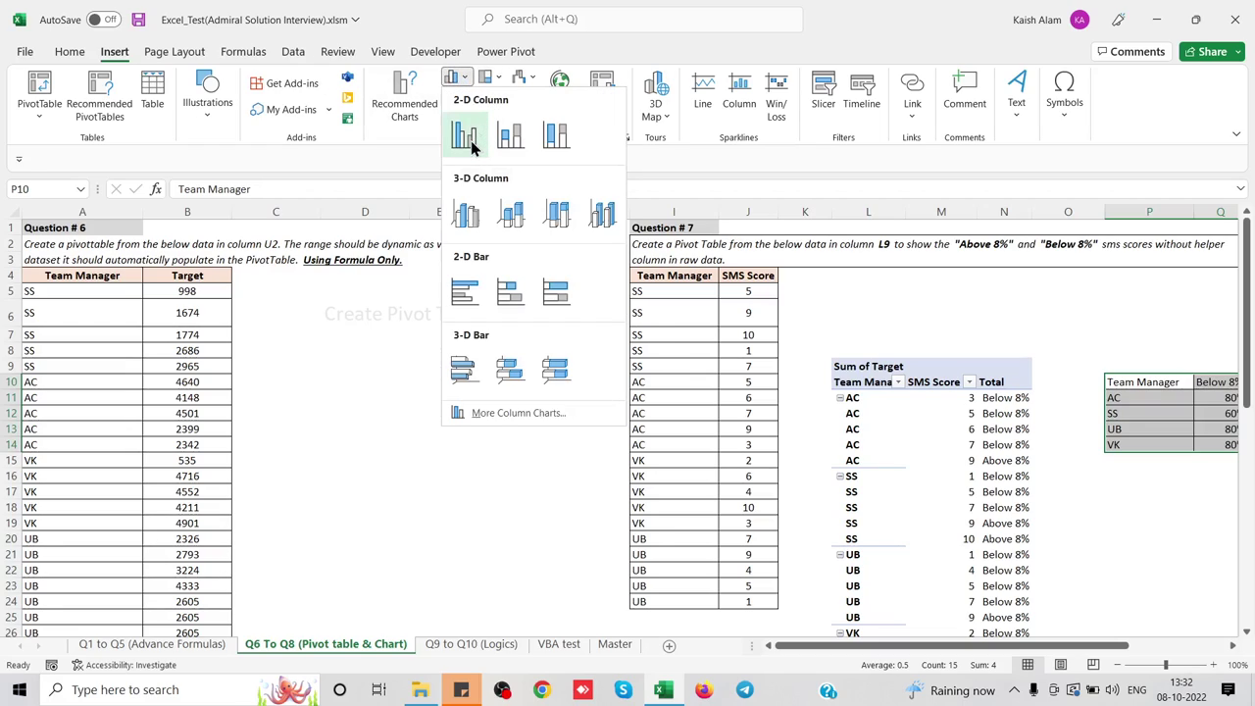
click(470, 145)
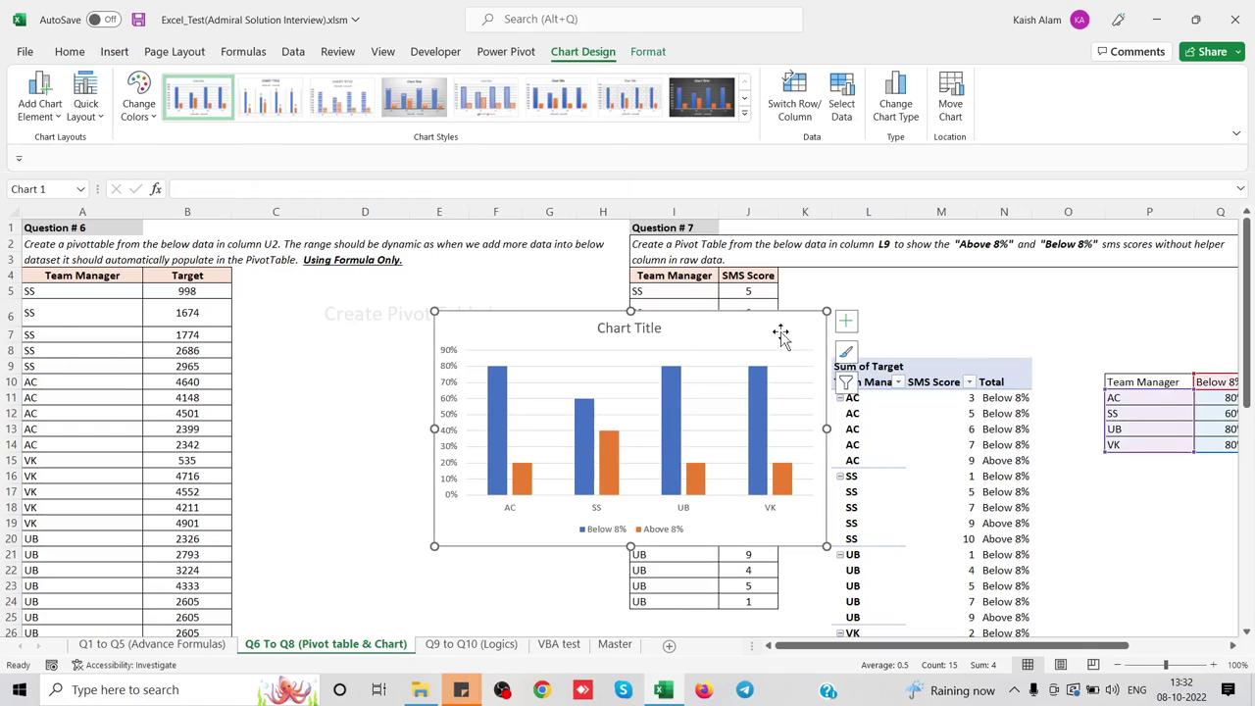
Move the chart down onto the Question 8 'Put your chart here' box.
mouse_move(795, 348)
mouse_down()
mouse_move(802, 598)
mouse_move(691, 500)
mouse_up()
scroll(647, 392, down, 1)
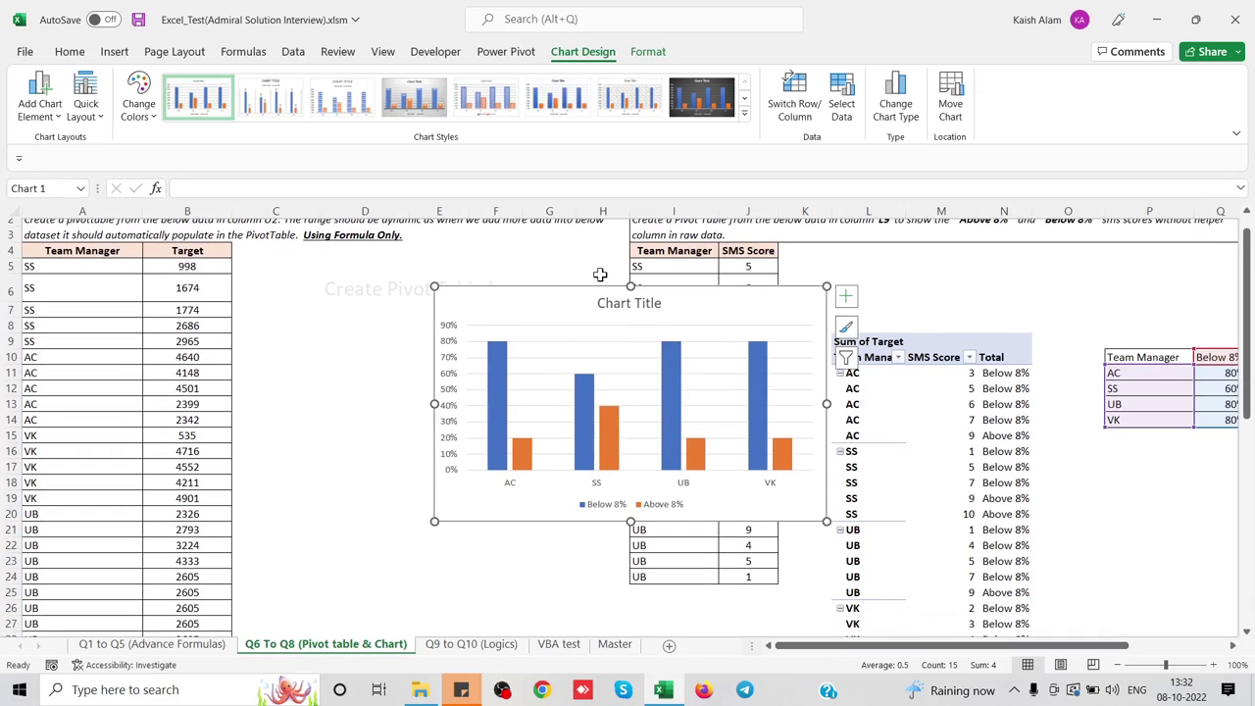
drag(532, 300, 551, 467)
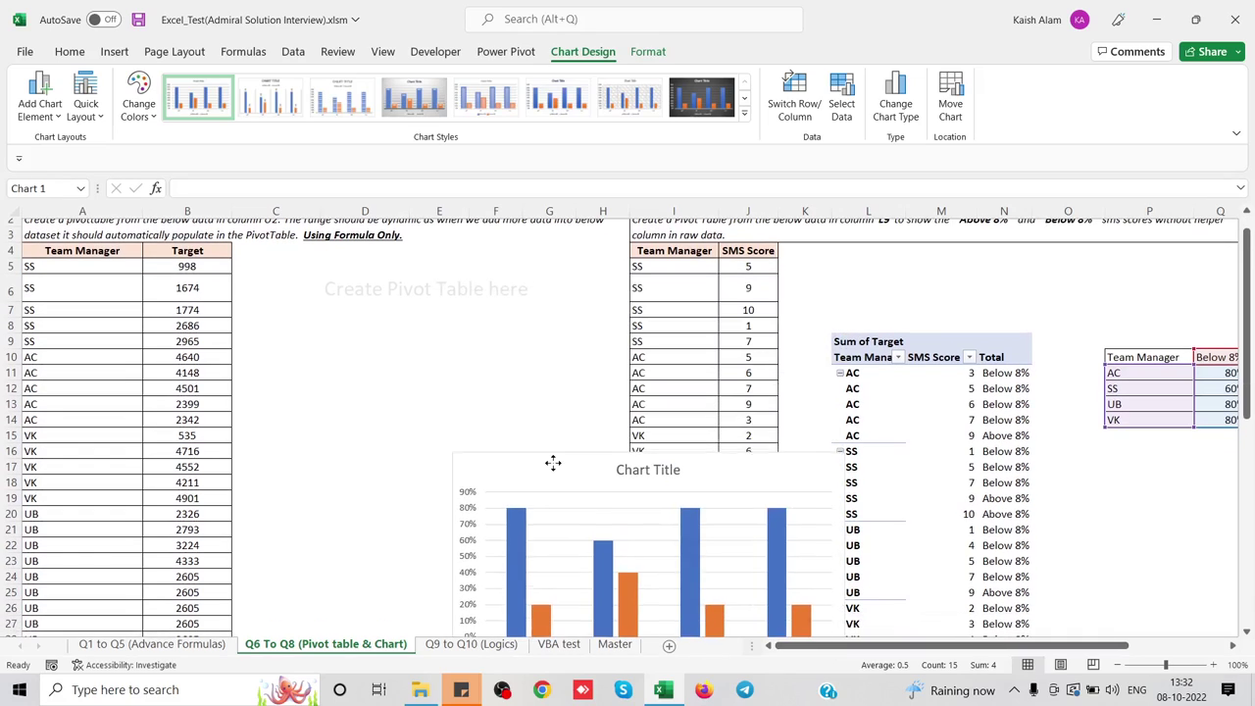
click(525, 391)
scroll(526, 391, down, 4)
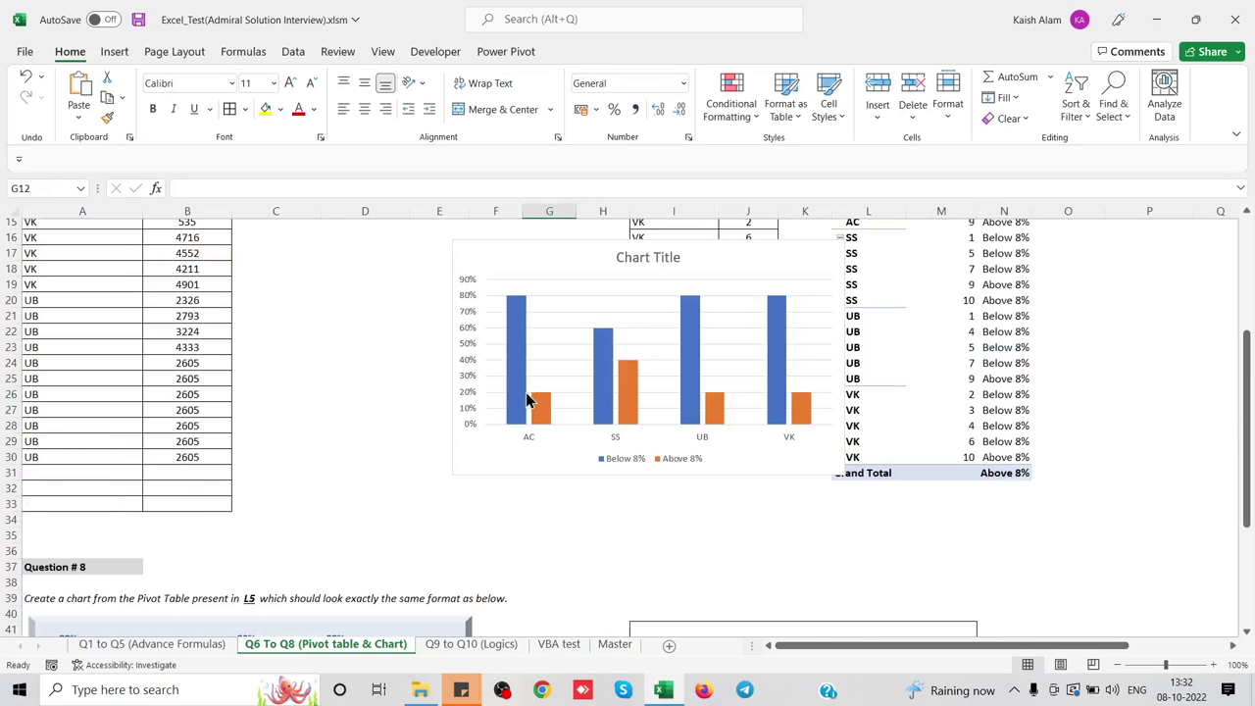
drag(526, 252, 616, 478)
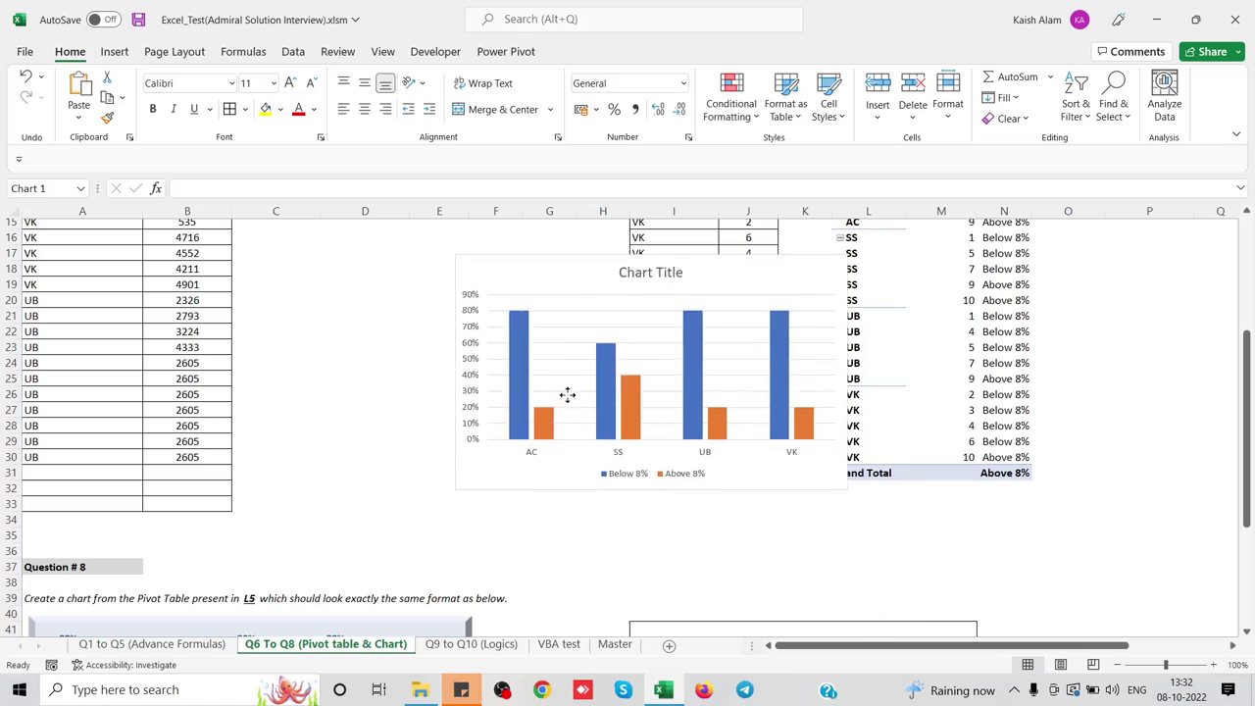
click(482, 467)
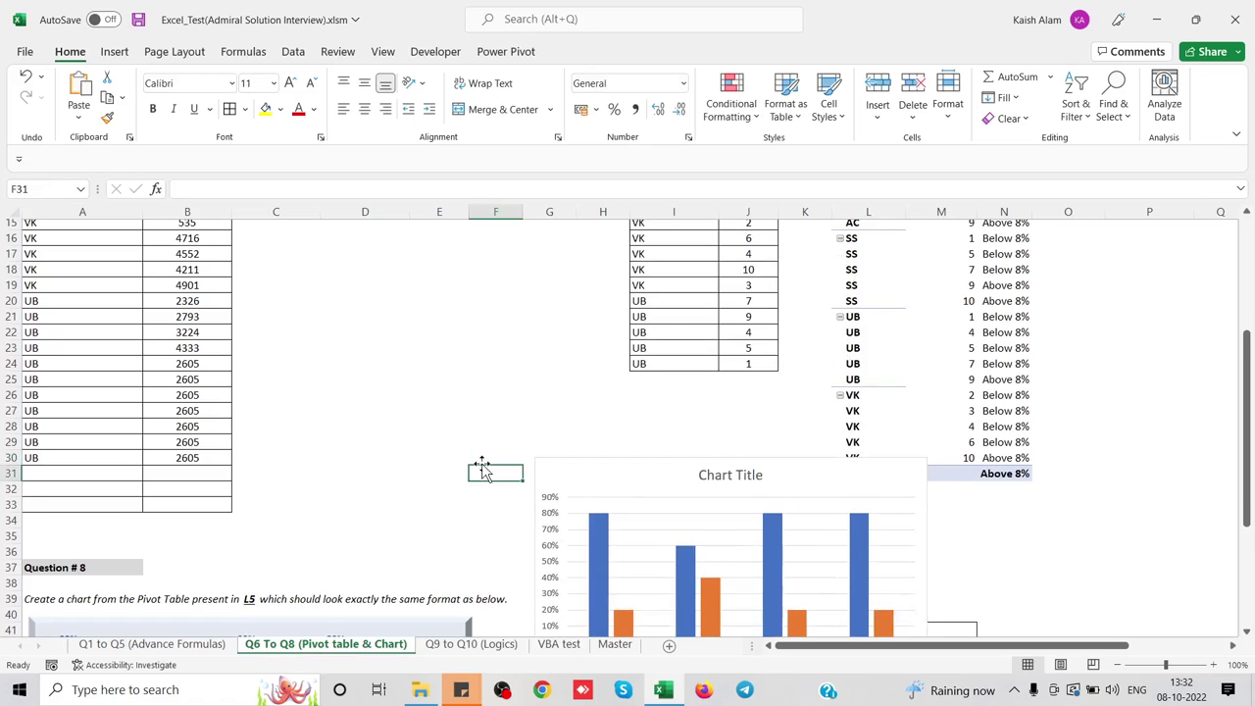
key(Down)
key(Down)
key(Down)
key(Down)
key(Down)
key(Down)
key(Down)
key(Down)
key(Down)
key(Down)
key(Down)
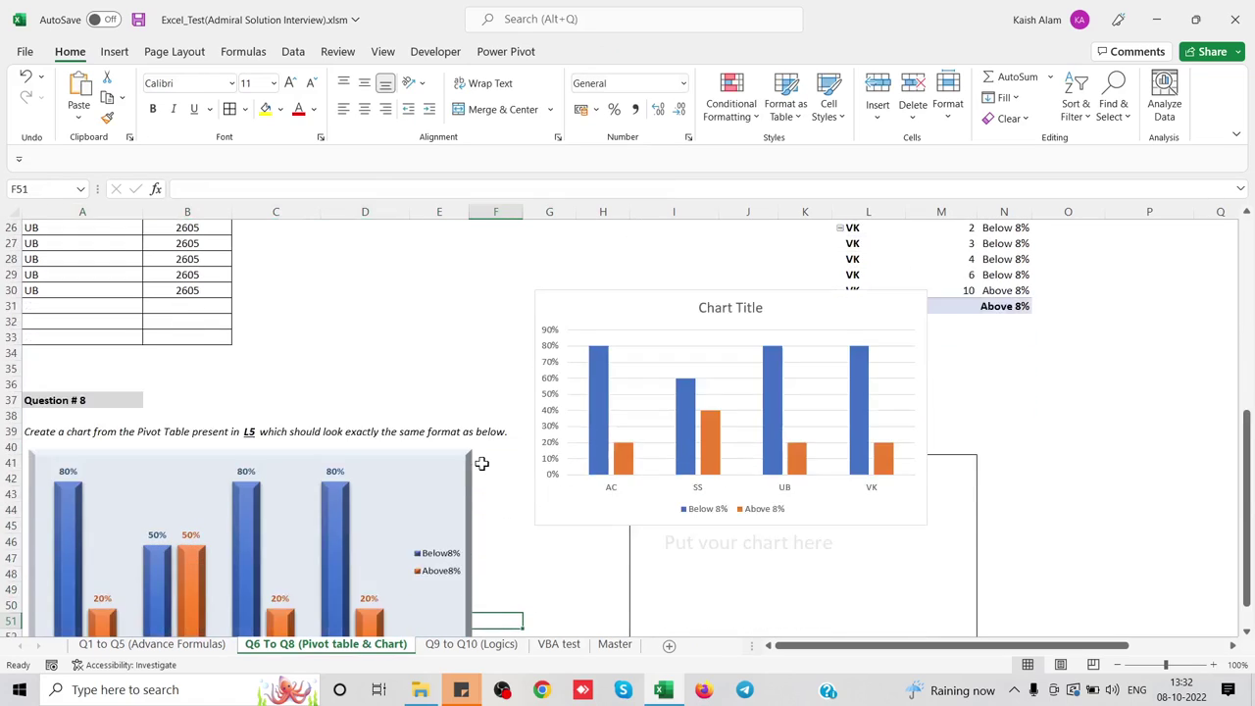
key(Down)
key(Down)
mouse_move(638, 257)
mouse_down()
mouse_move(736, 375)
mouse_move(728, 408)
mouse_up()
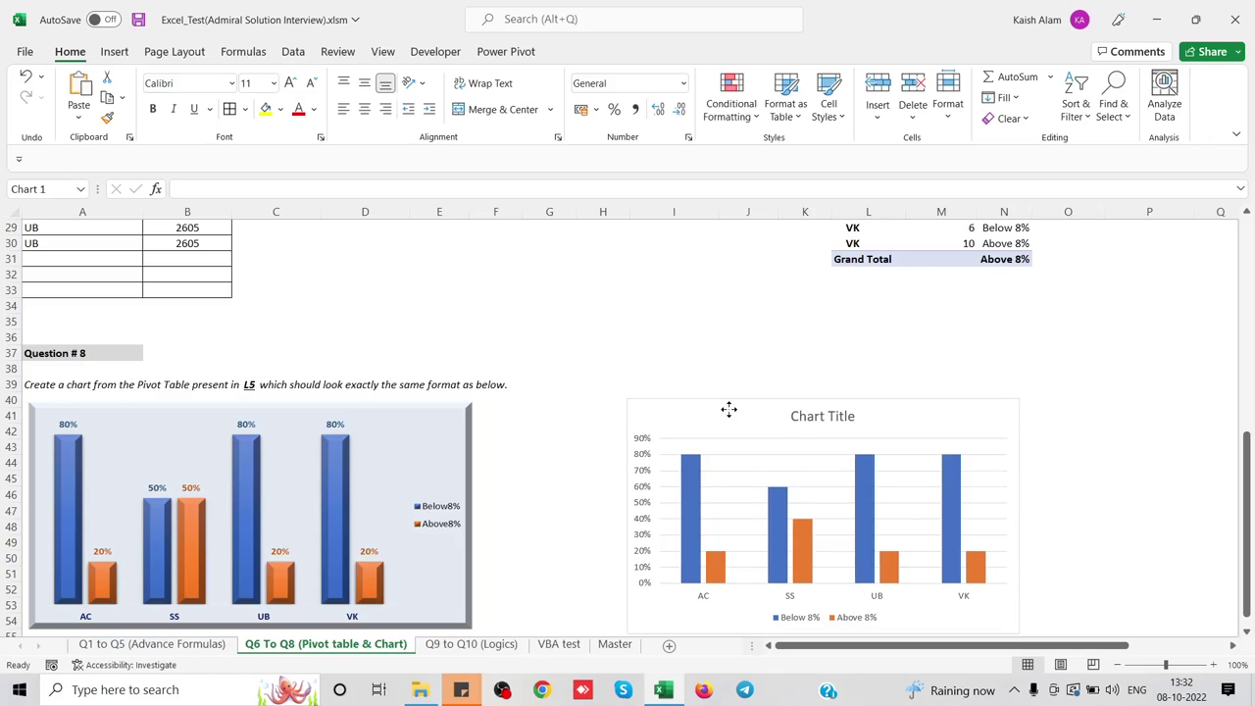
Delete the chart's gridlines and paste the Question 8 sample's formats onto it.
click(905, 455)
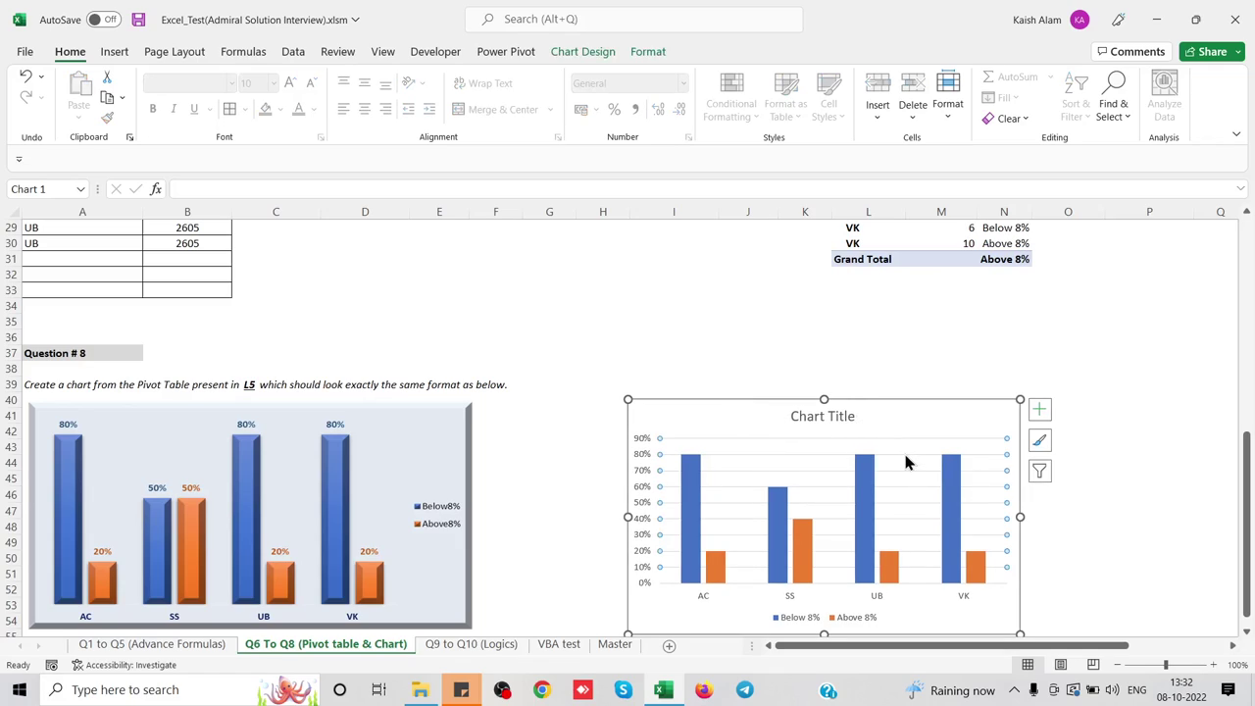
key(Delete)
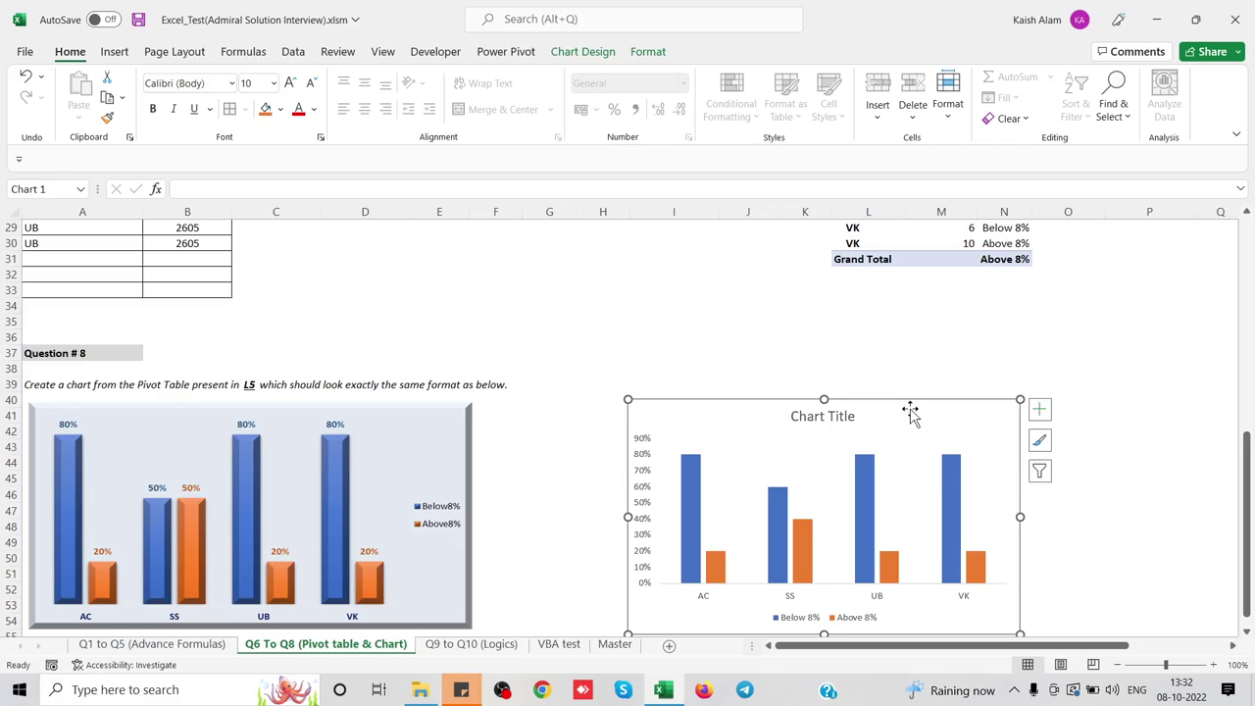
click(408, 421)
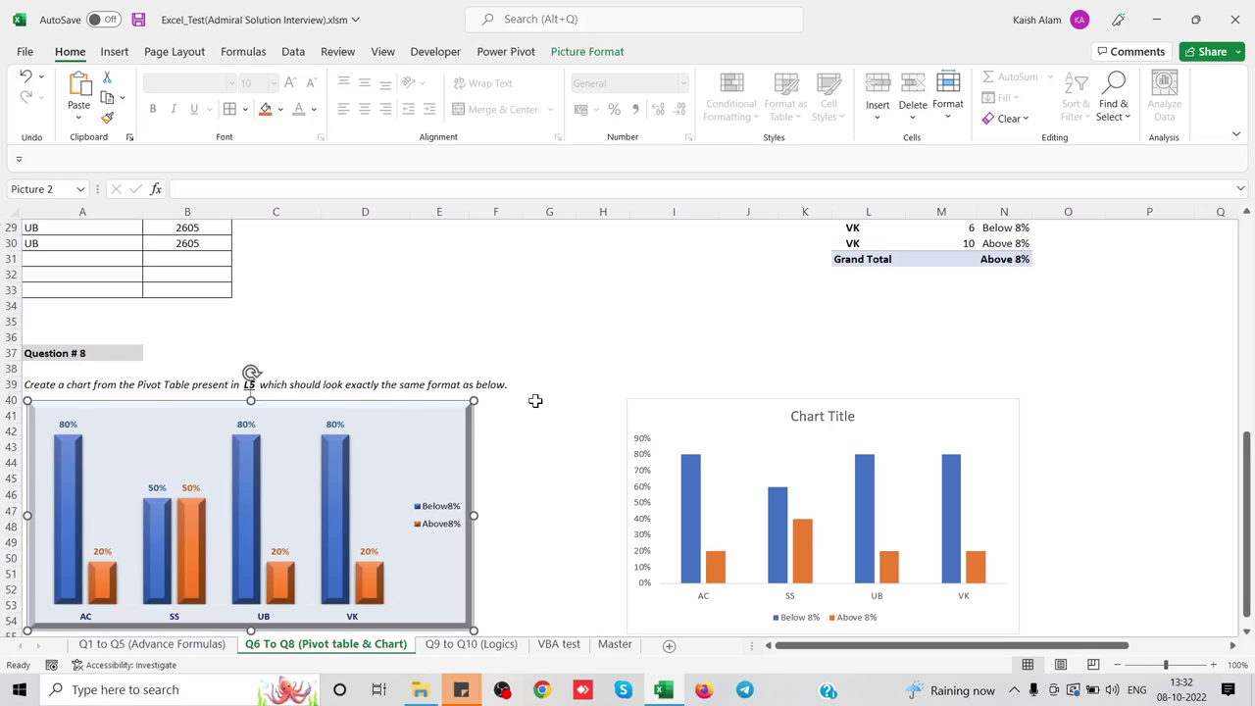
click(736, 423)
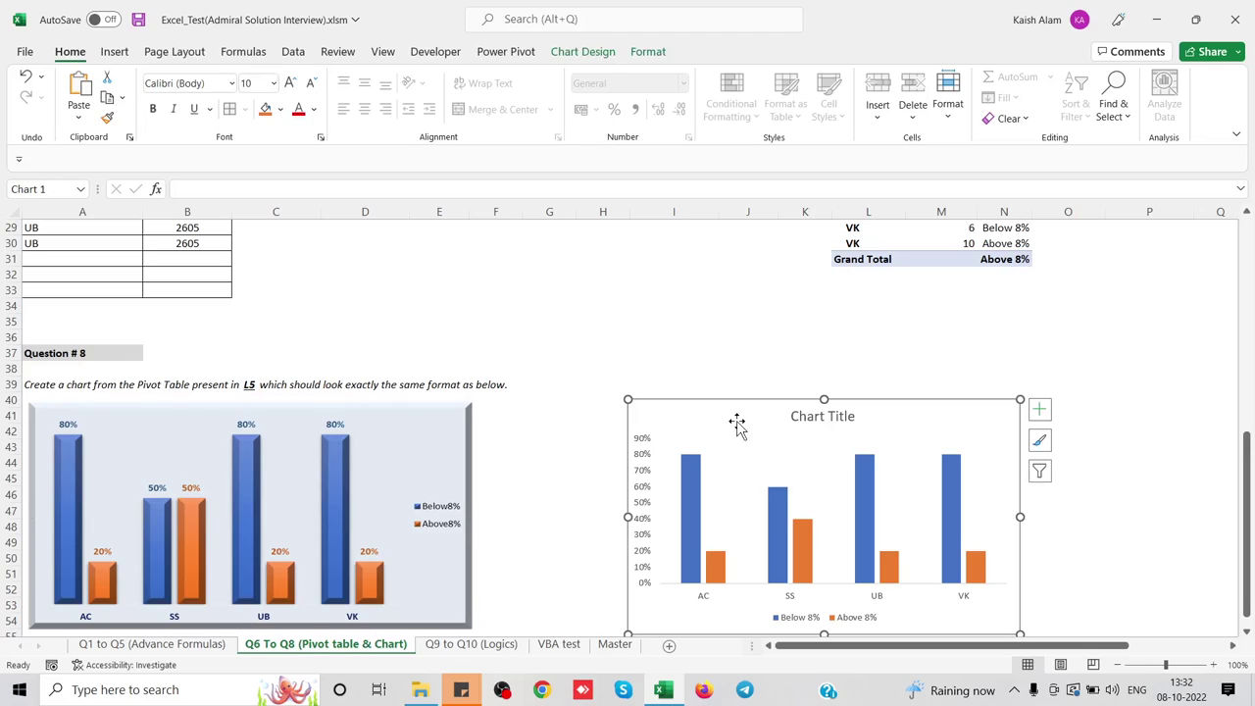
key(ctrl+alt+v)
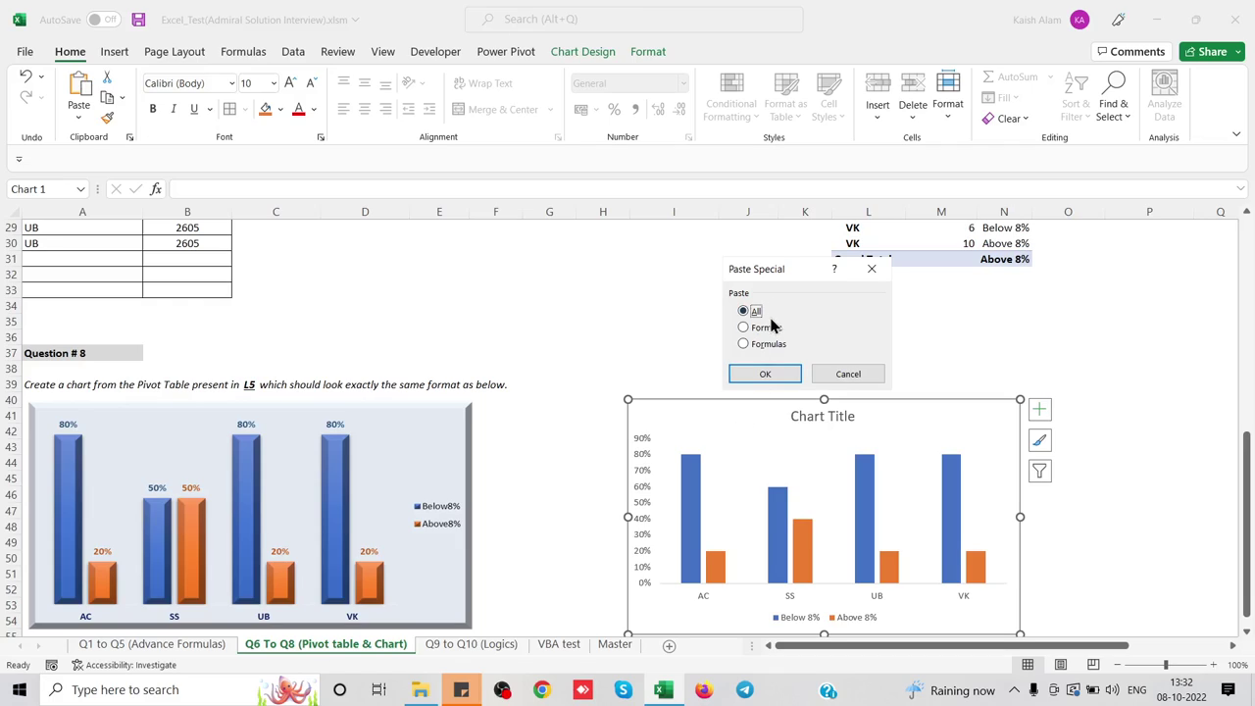
click(769, 330)
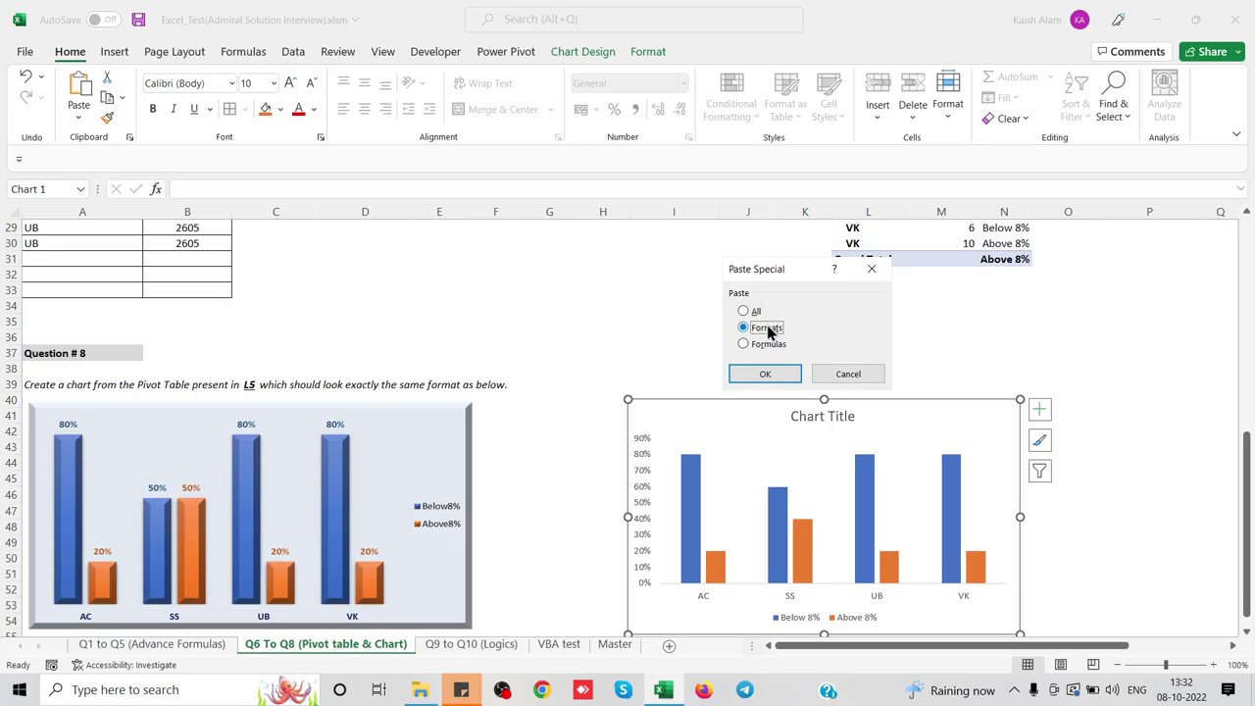
click(764, 374)
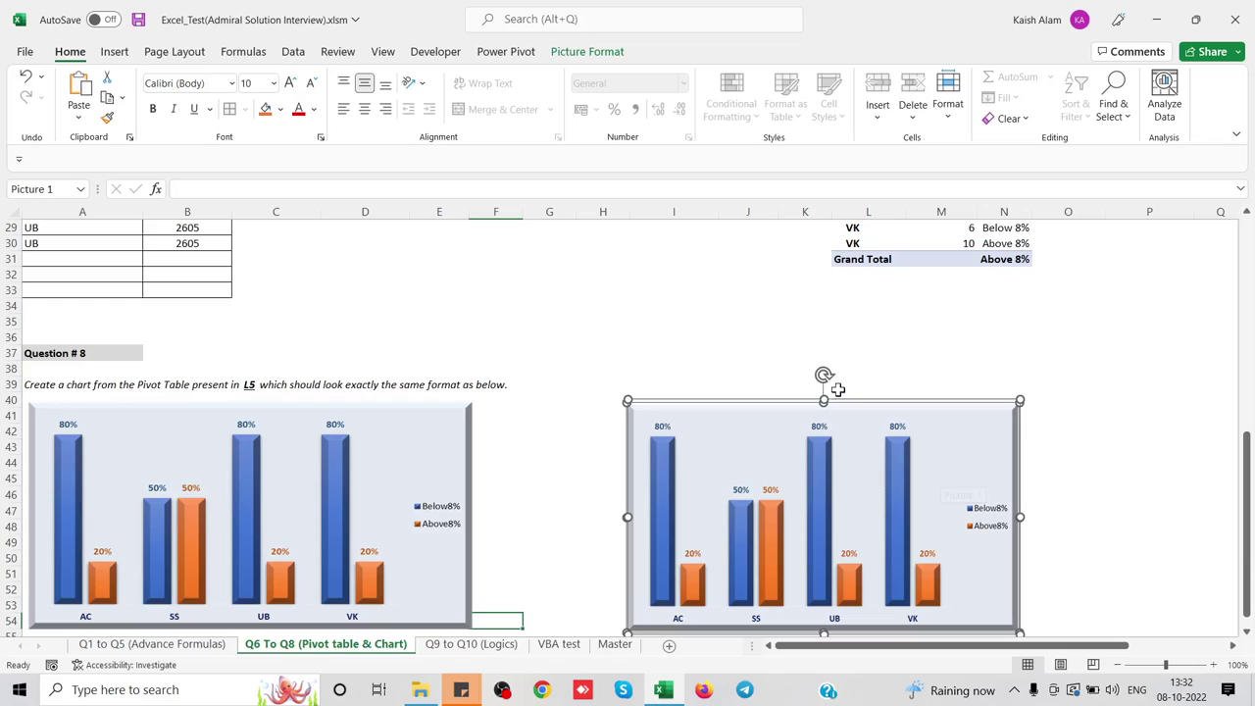
Select the Question 8 sample picture and bring up its context menu.
click(613, 356)
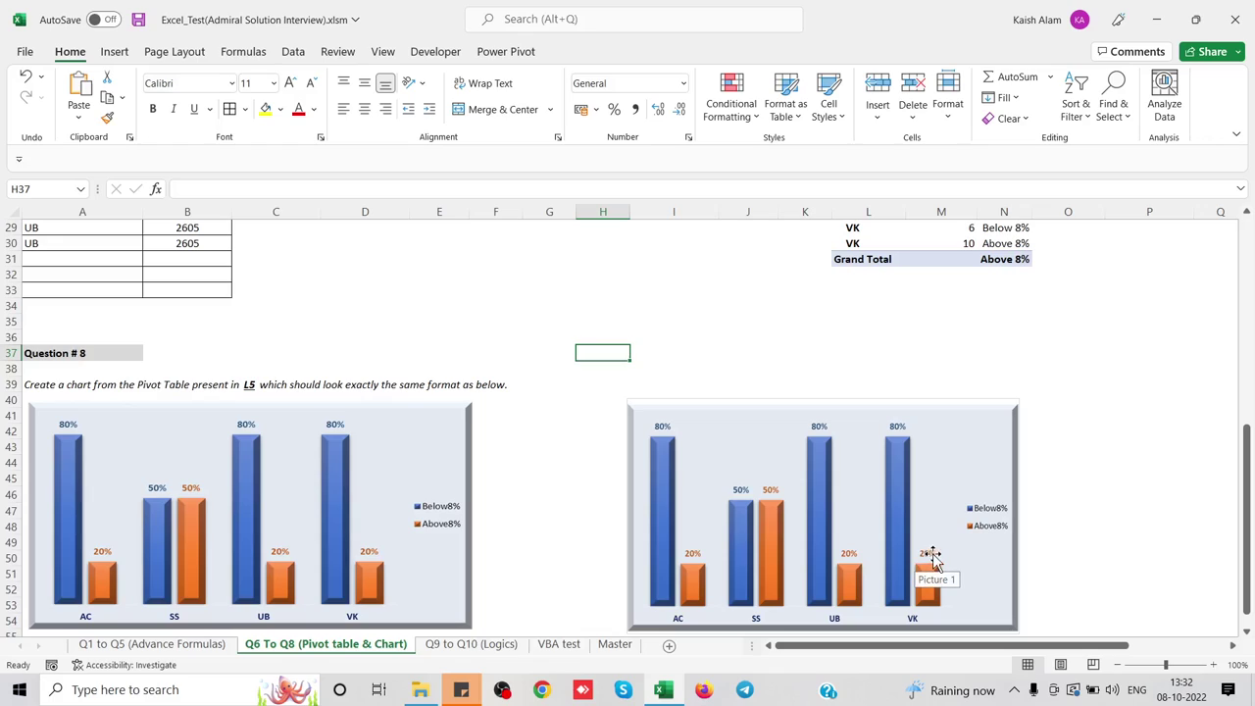
click(386, 436)
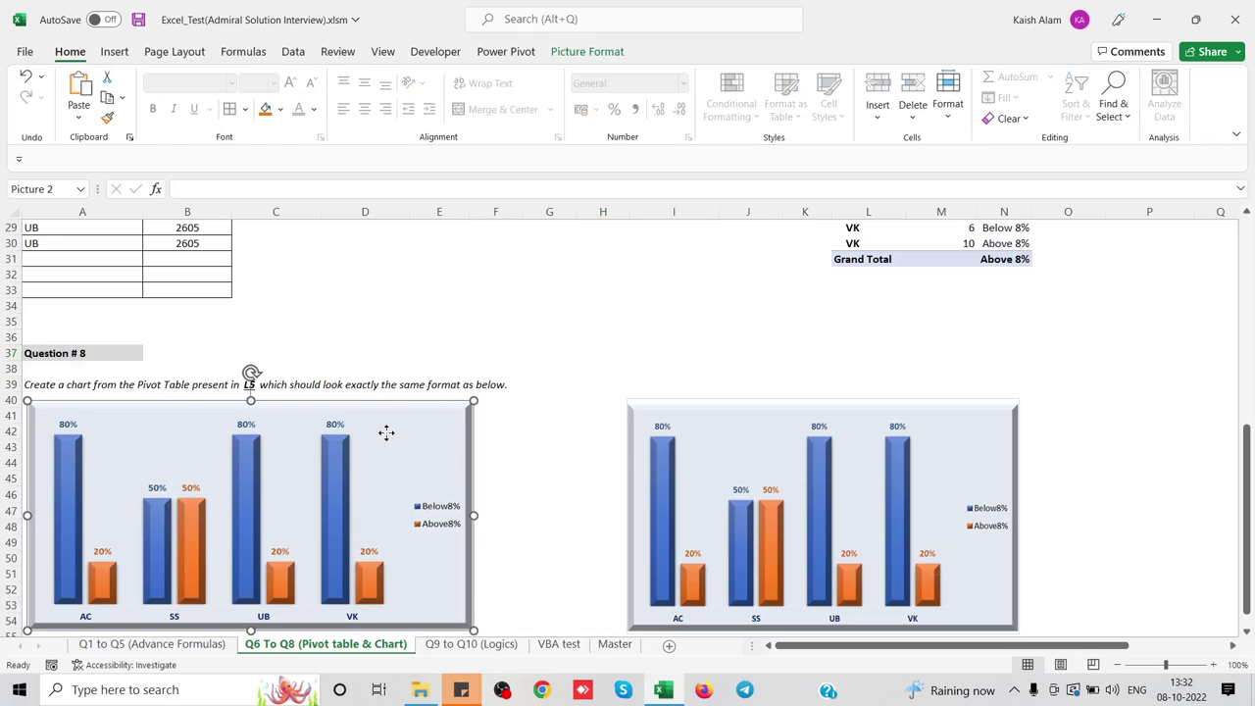
right_click(388, 440)
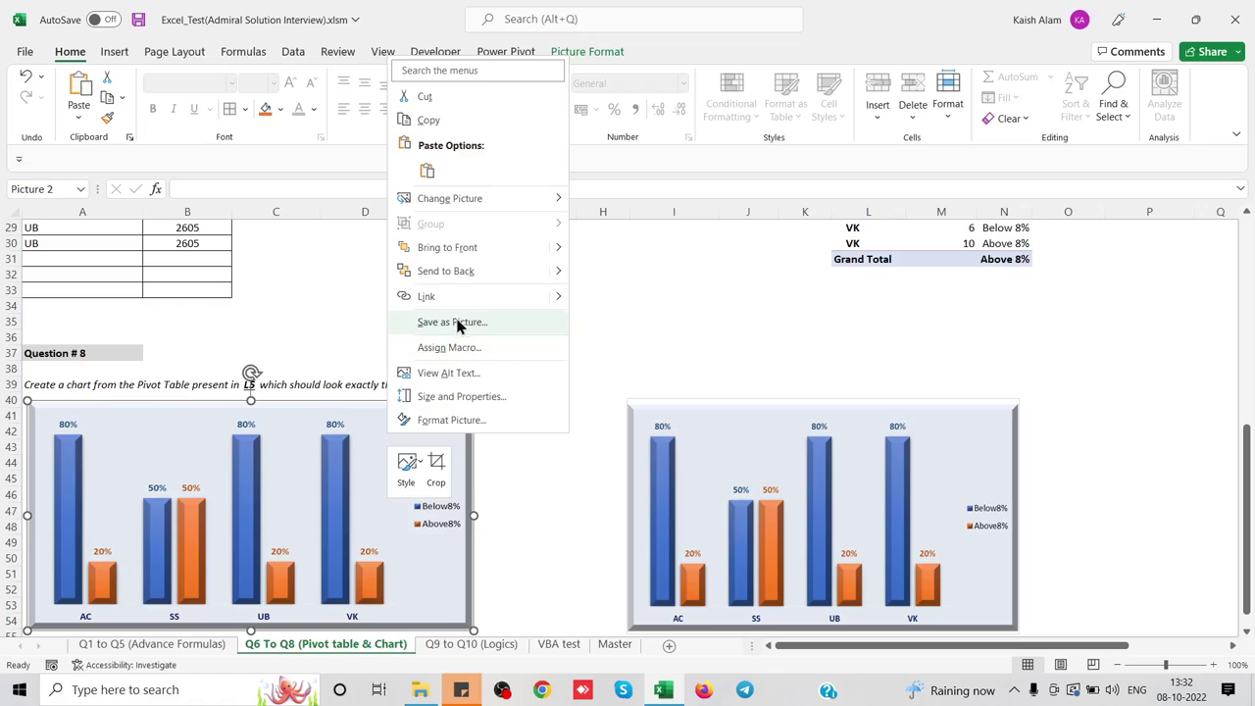
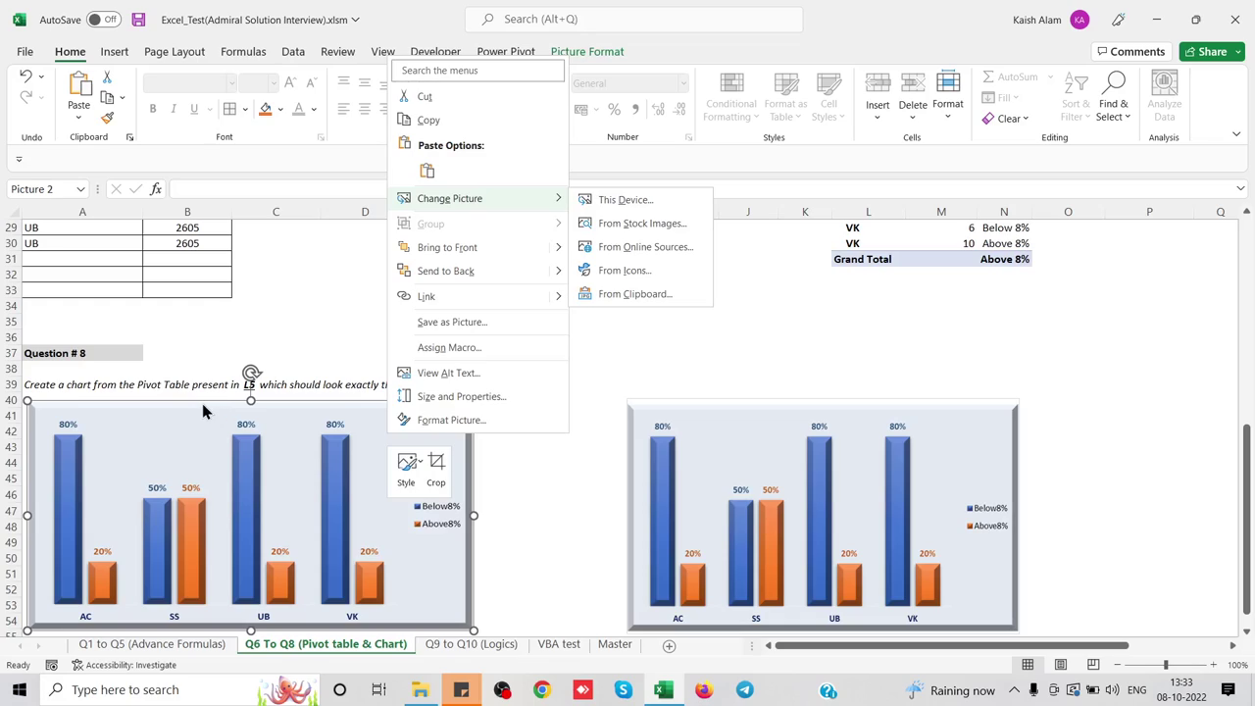
Look through the left chart picture's shortcut menu and the Picture Format and Power Pivot tools.
click(202, 403)
right_click(202, 403)
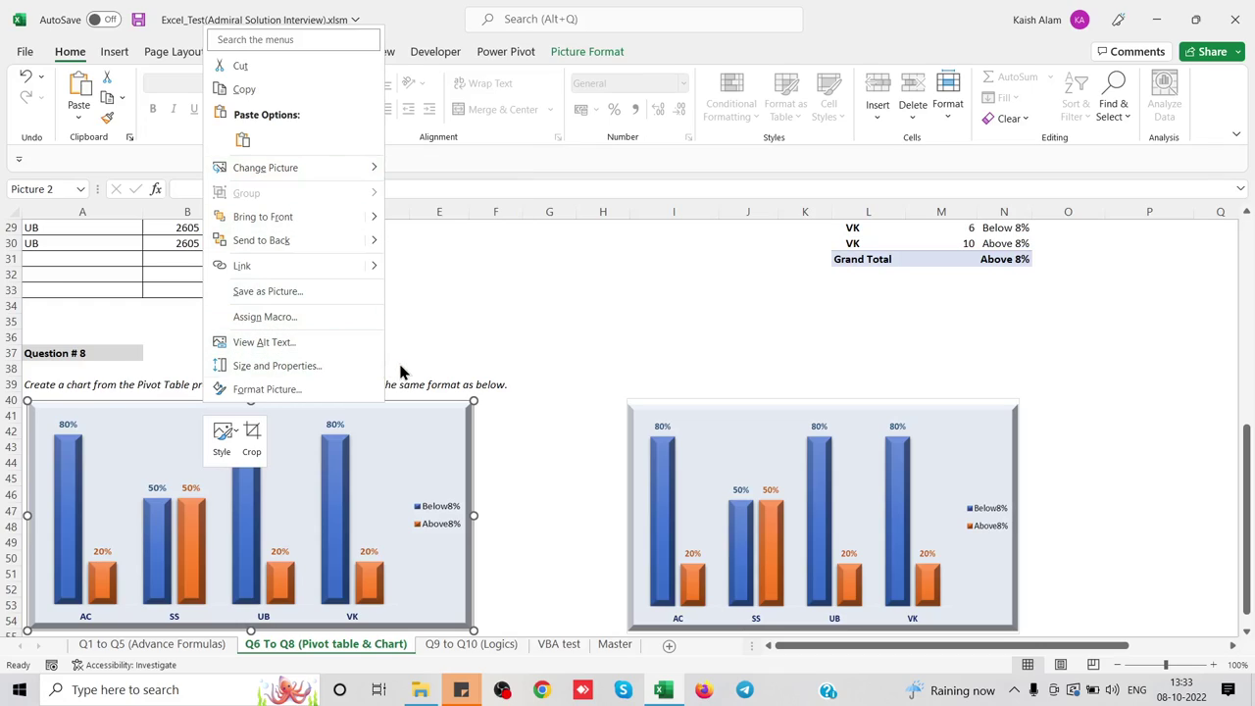
click(447, 347)
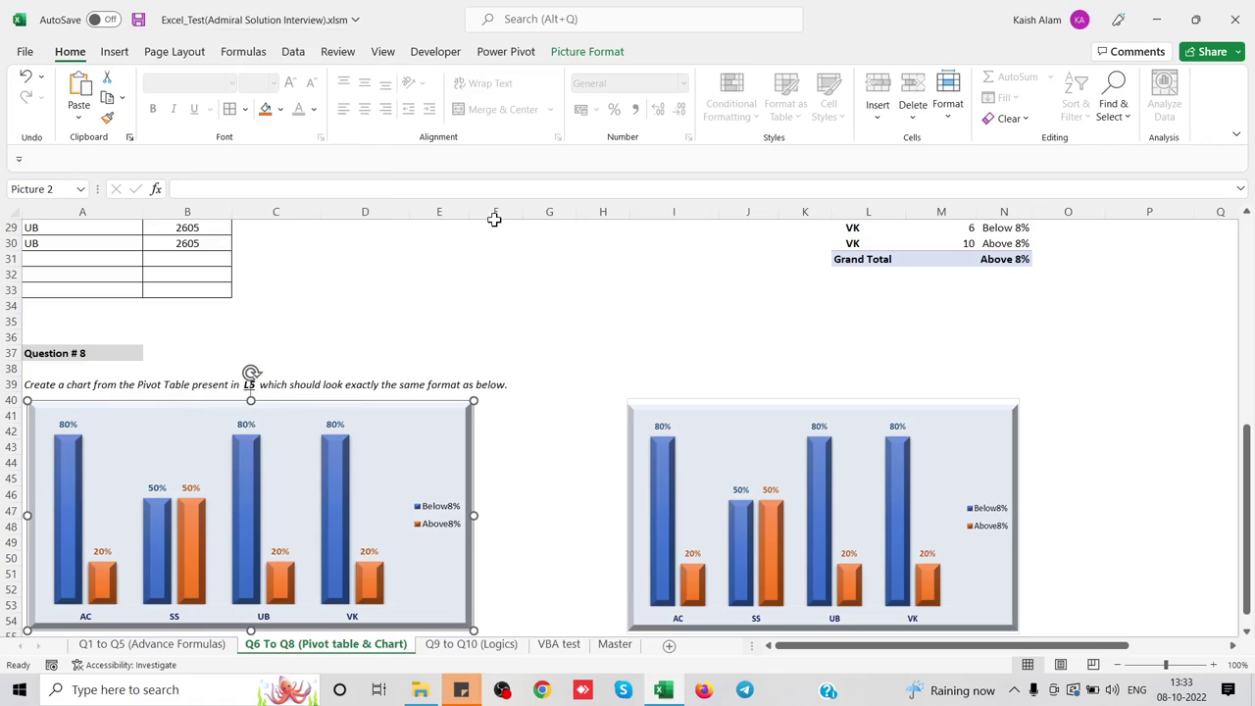
click(592, 52)
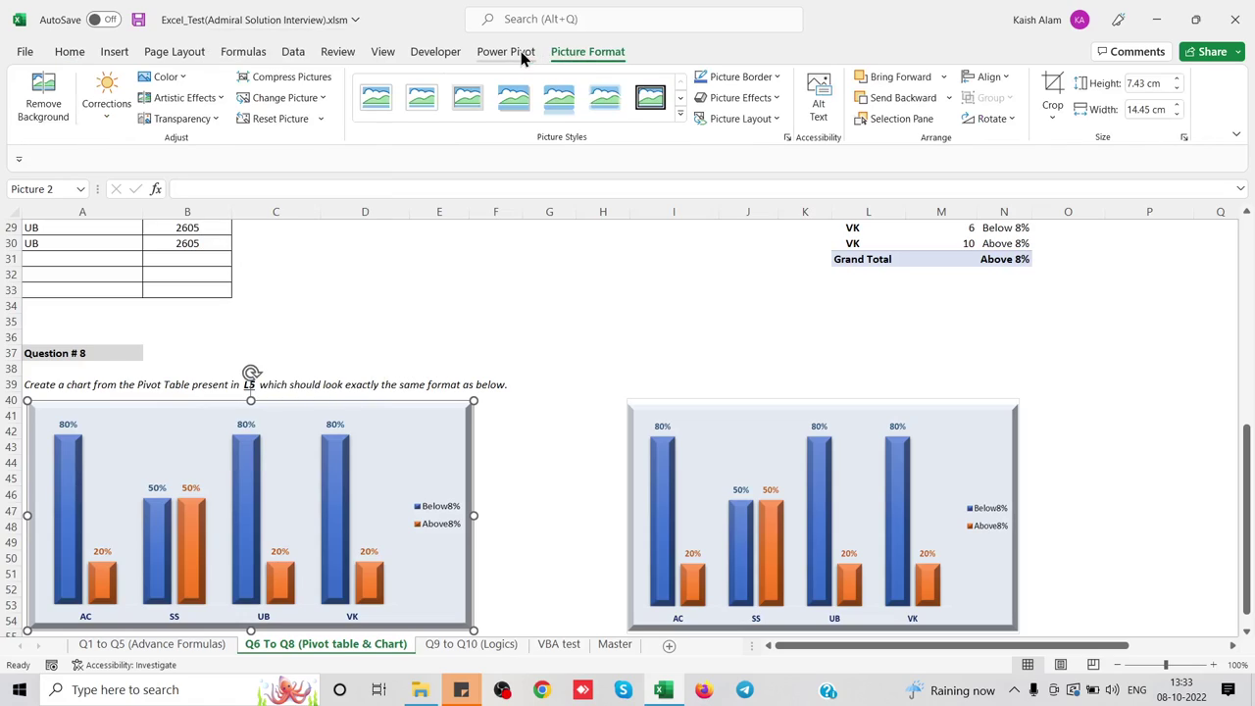
click(520, 51)
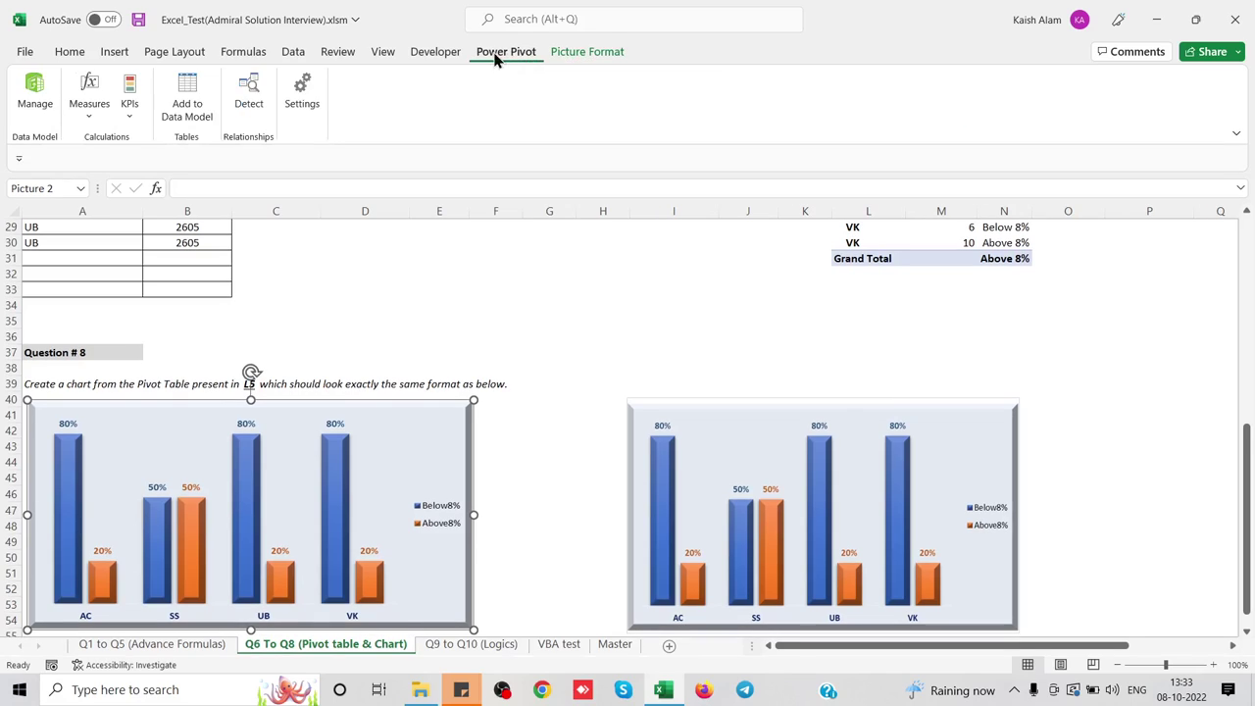
click(439, 53)
click(564, 57)
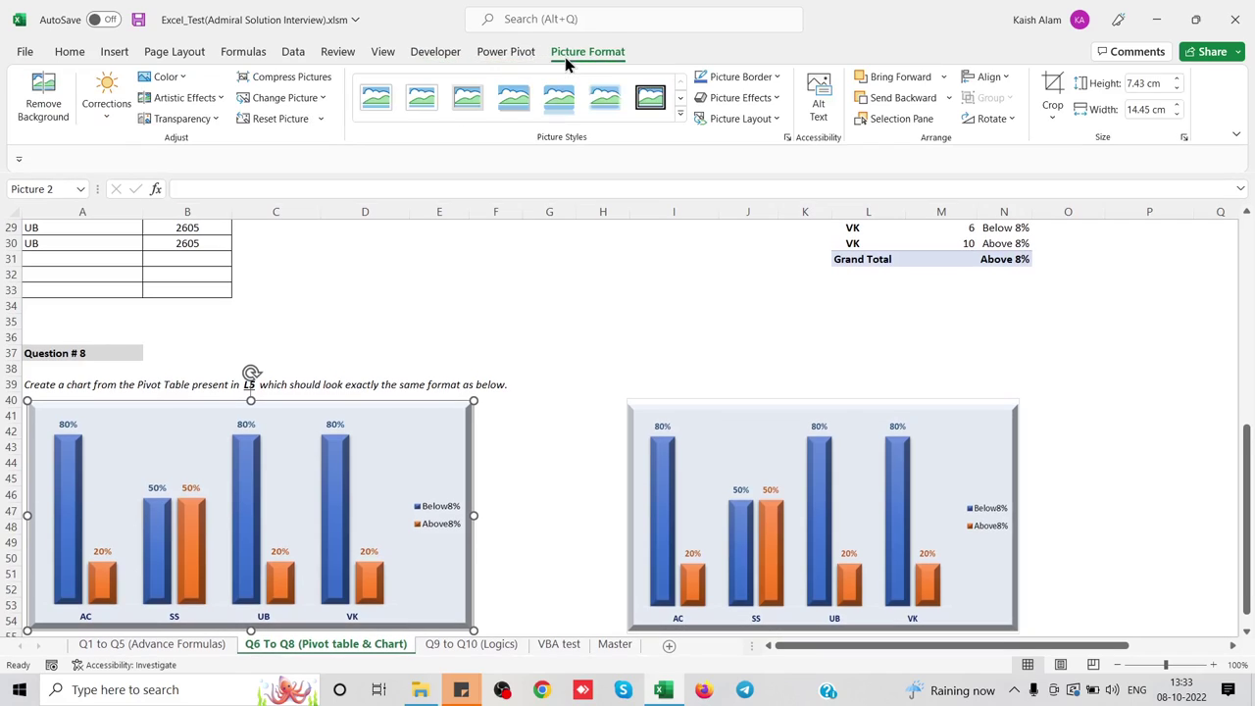
click(501, 57)
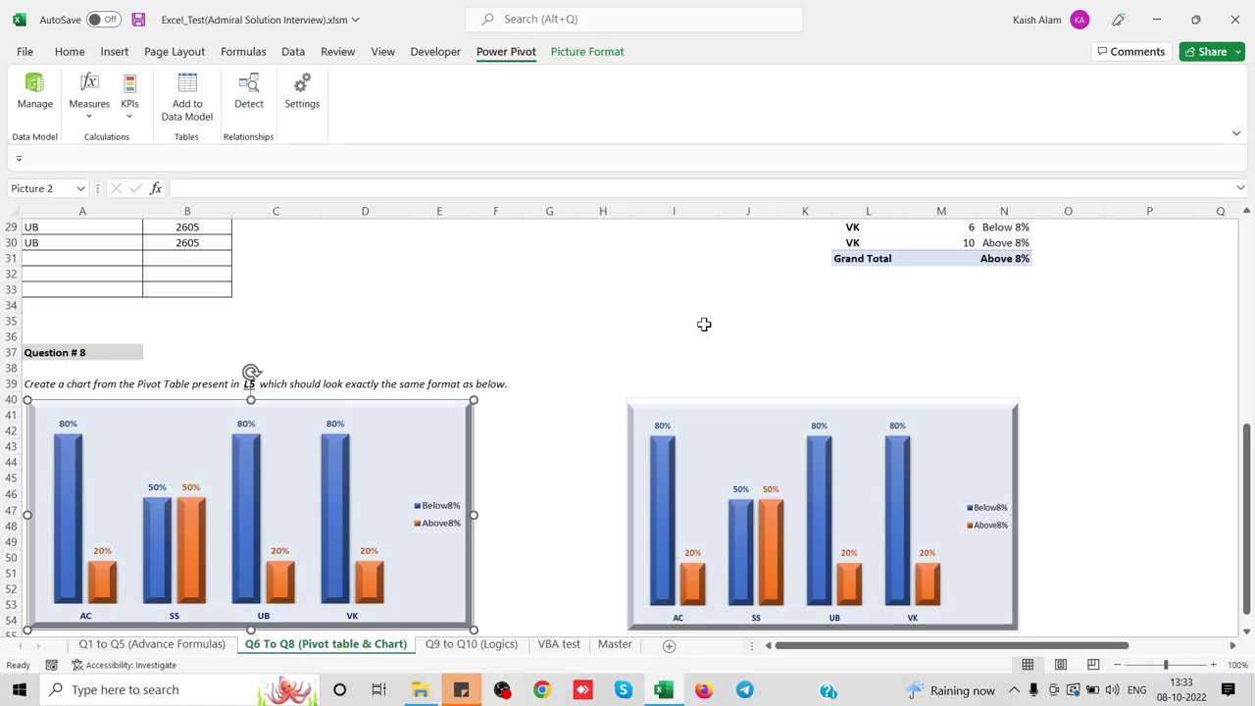
Try moving the right-hand chart picture, then deselect it by picking cell H34.
click(946, 434)
drag(964, 431, 1036, 428)
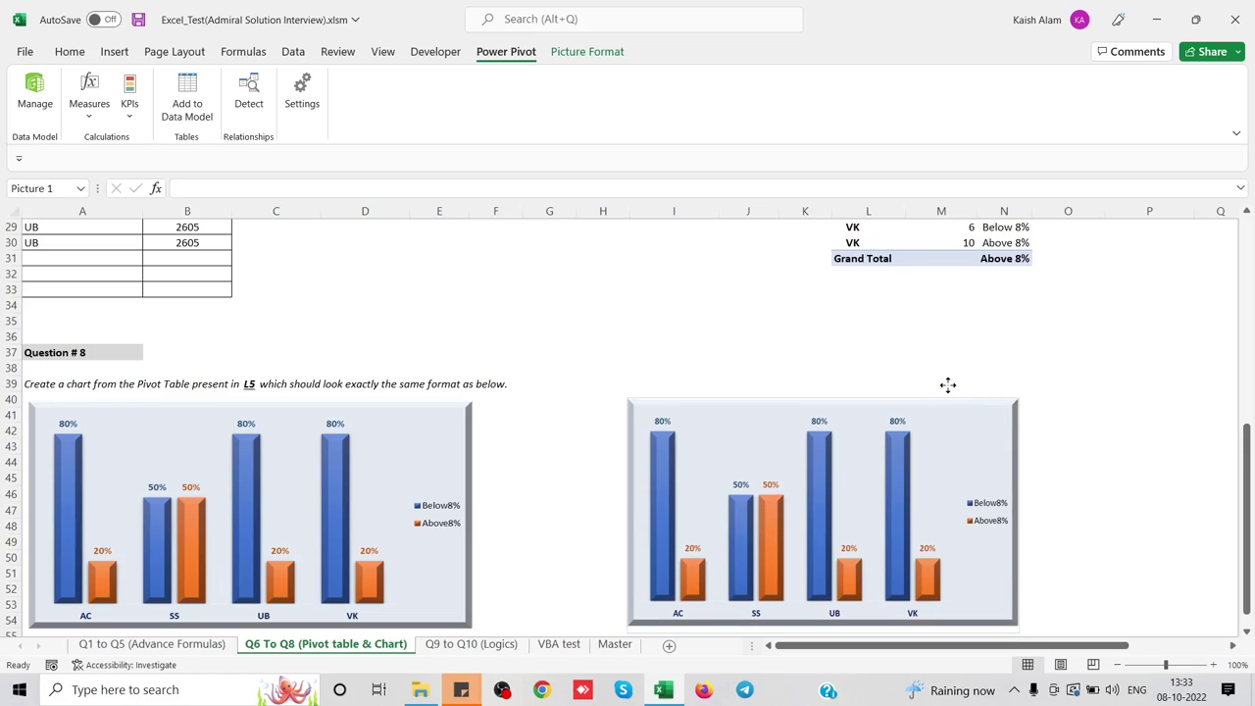
drag(947, 385, 947, 385)
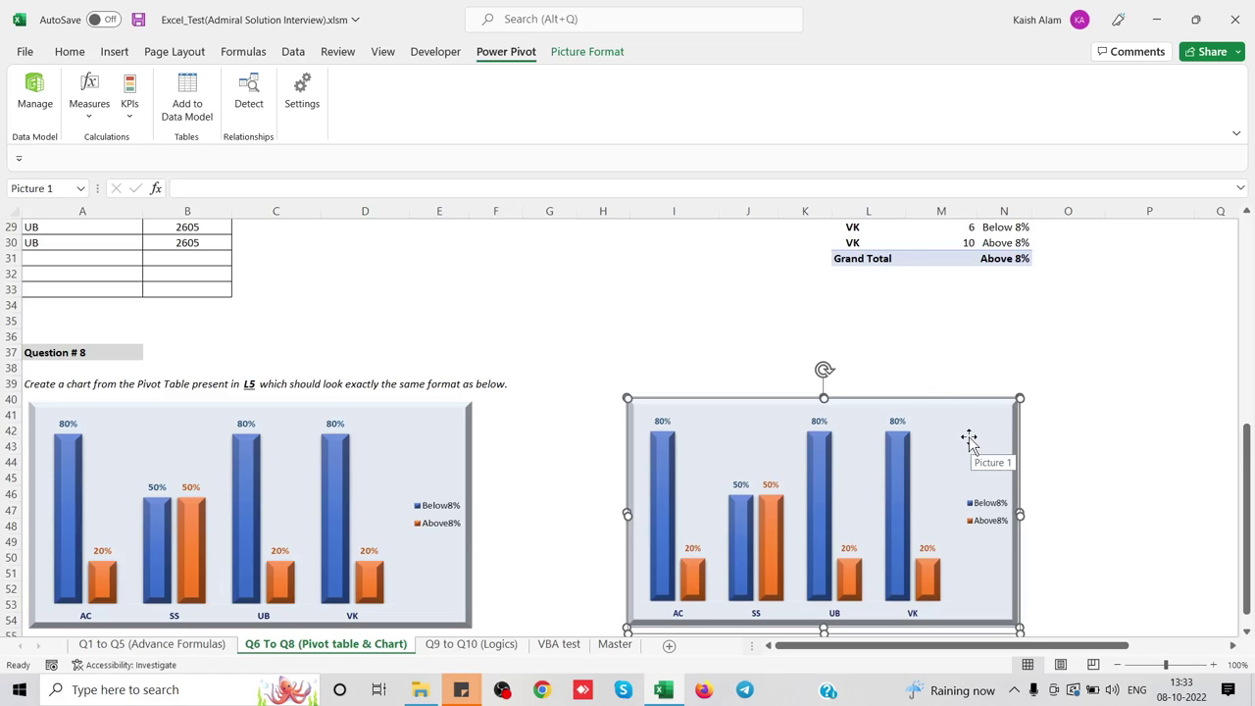
mouse_move(968, 438)
mouse_down()
mouse_move(886, 462)
mouse_move(941, 454)
mouse_up()
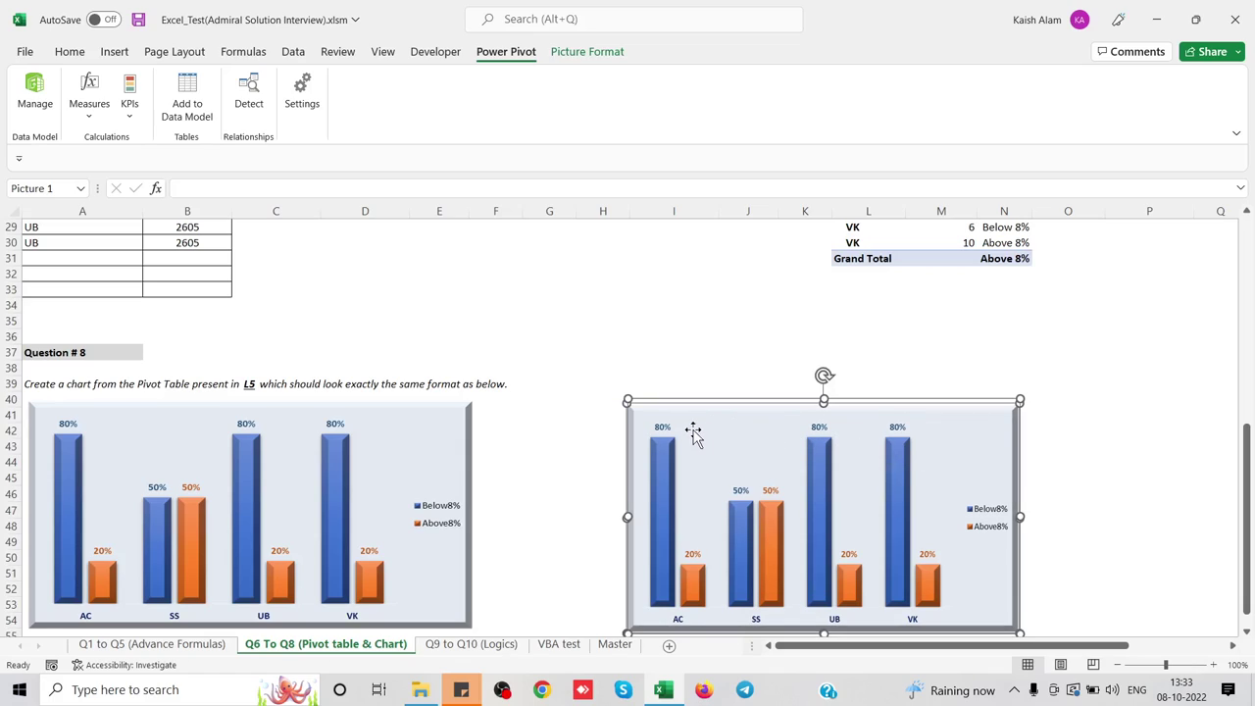
drag(689, 428, 767, 436)
click(593, 299)
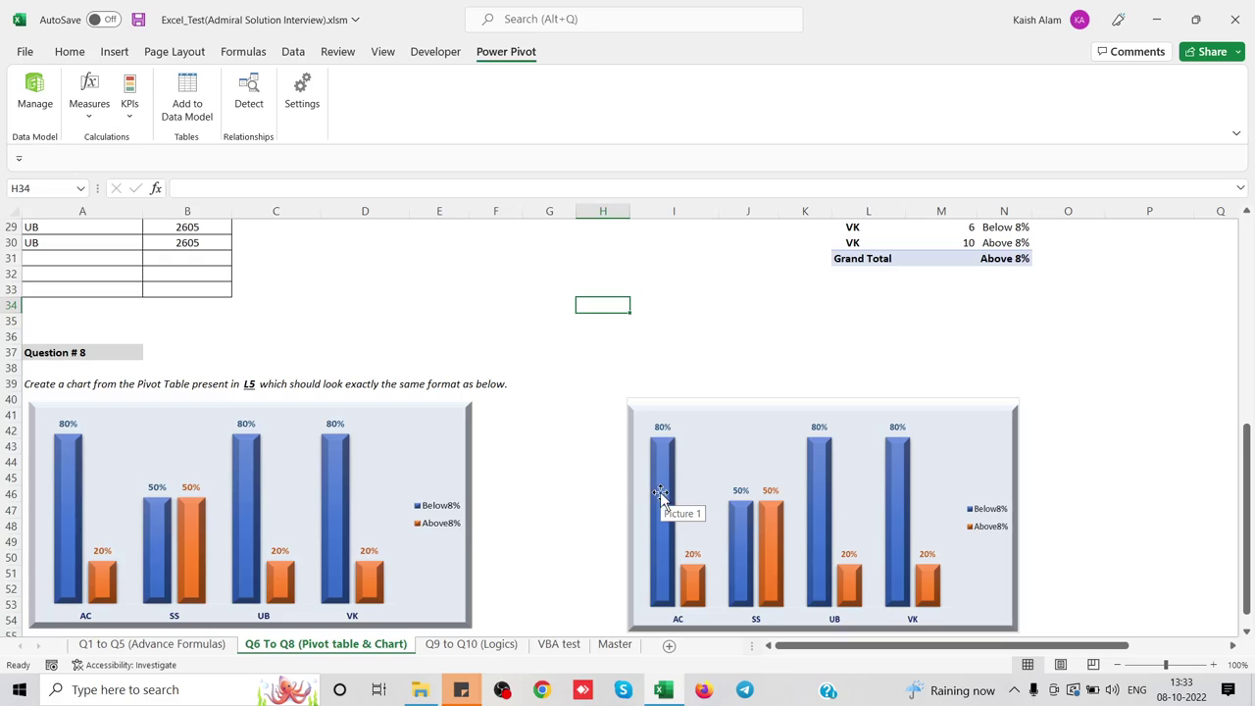
Inspect the COUNTIFS formula in Q12 and move the active cell toward the pivot table.
scroll(957, 360, up, 4)
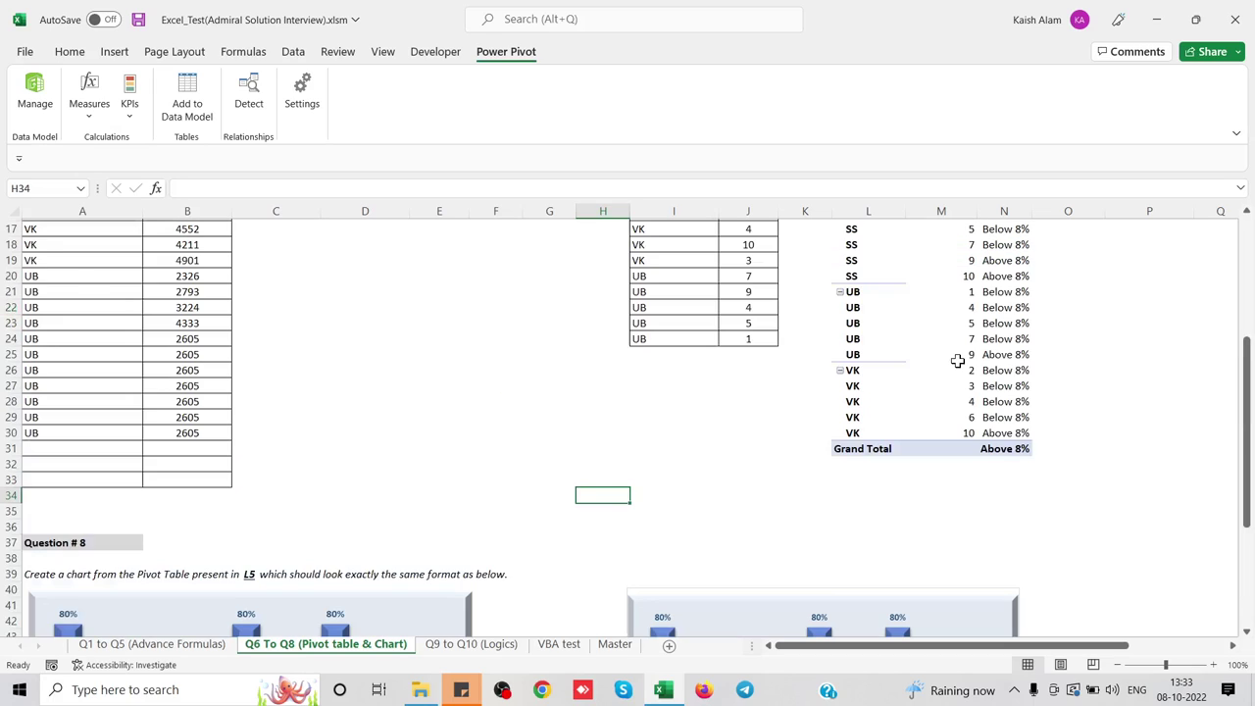
scroll(957, 361, up, 3)
click(1206, 300)
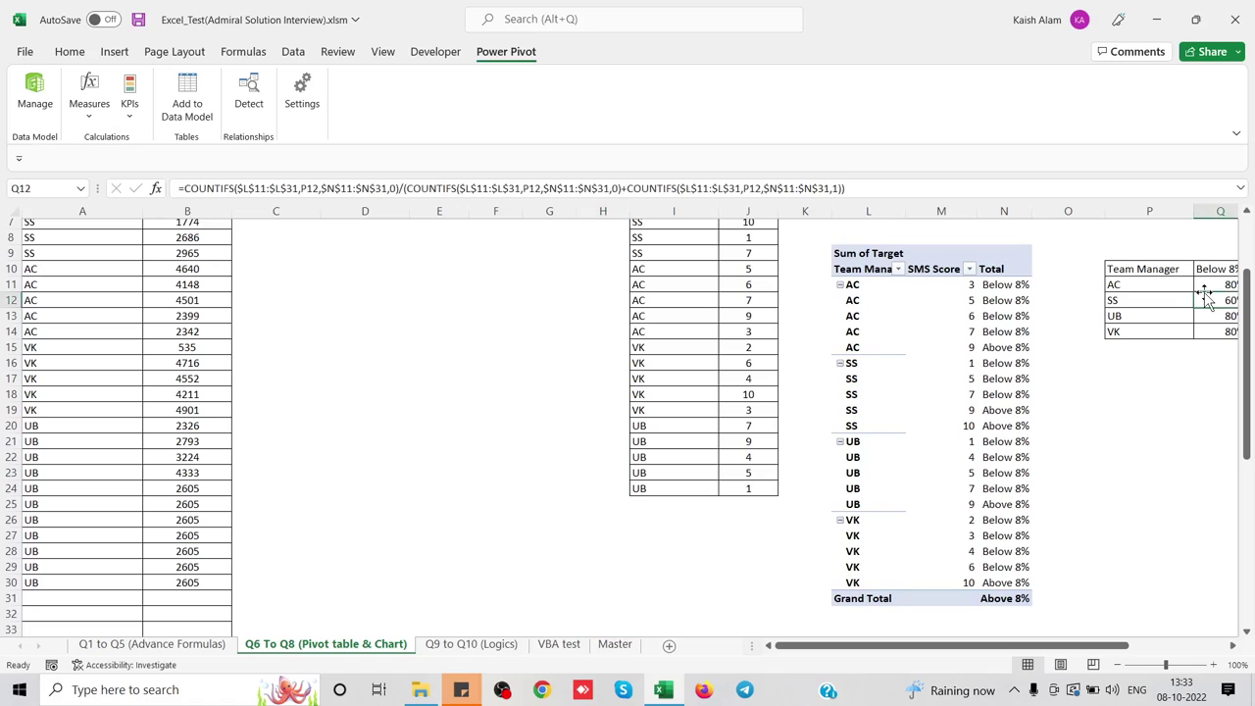
key(Right)
key(Left)
key(Left)
key(Left)
key(Left)
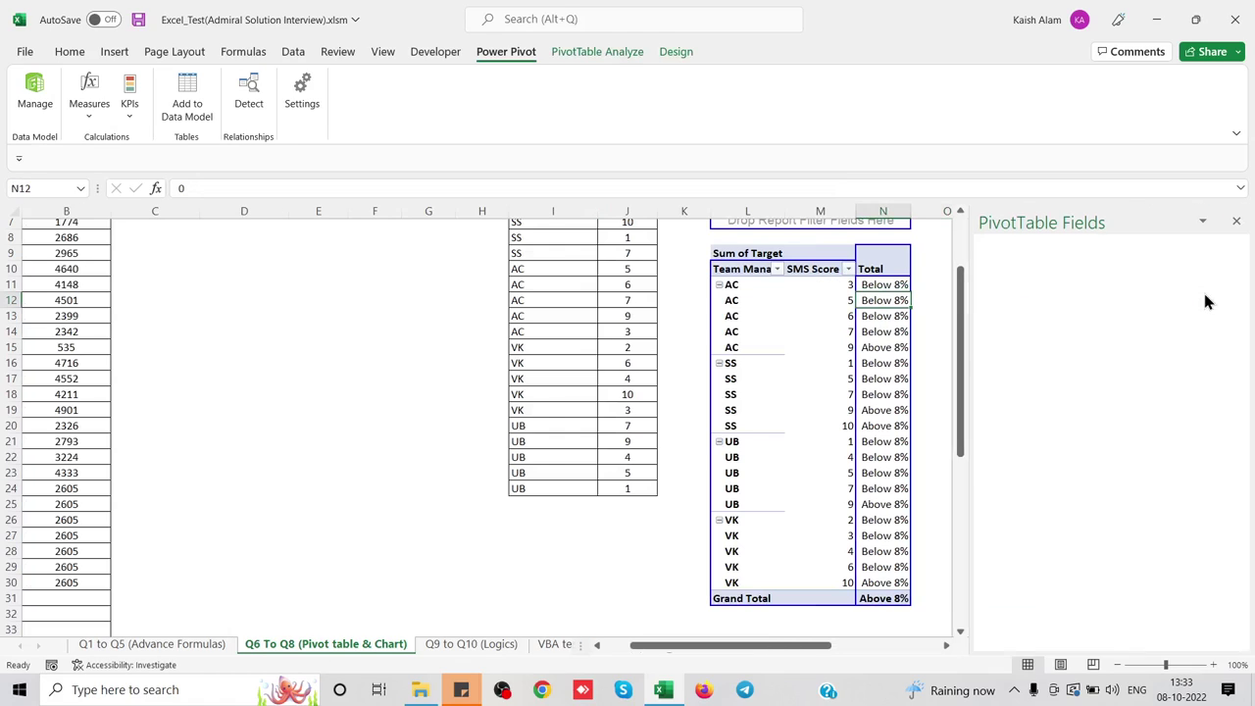
key(Left)
key(Left)
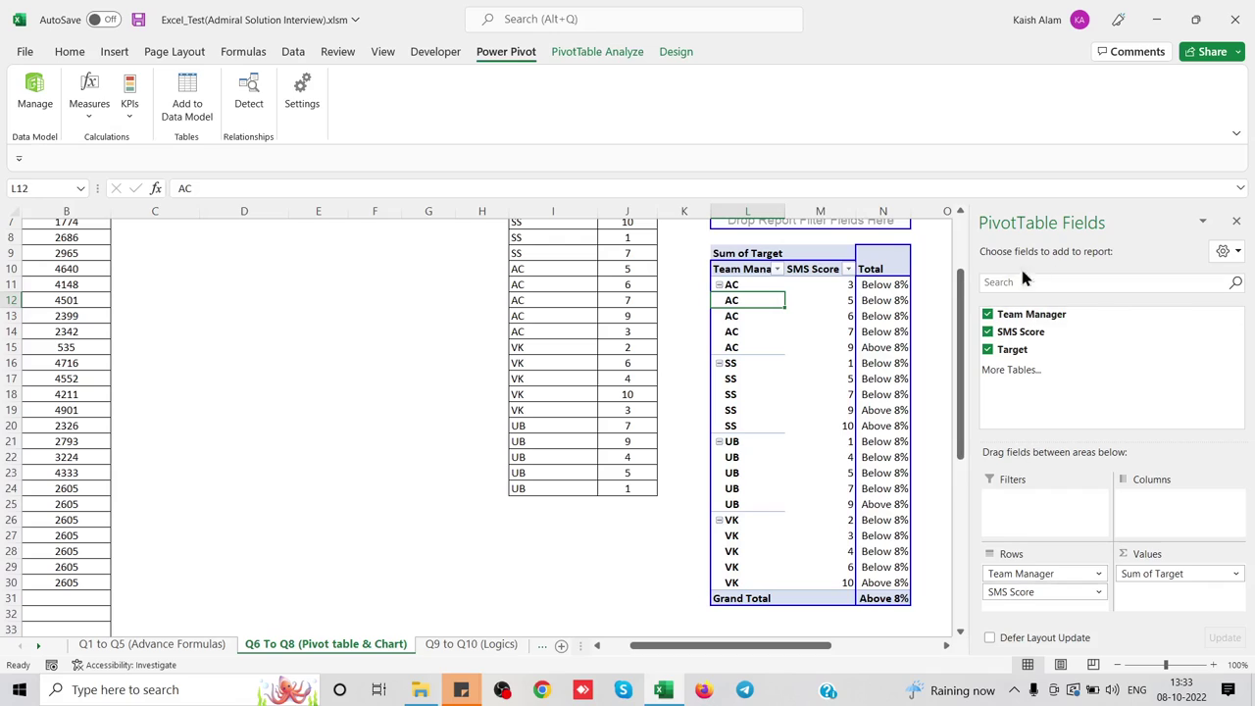
Change the SMS Score in cell J11 from 6 to 9.
click(619, 284)
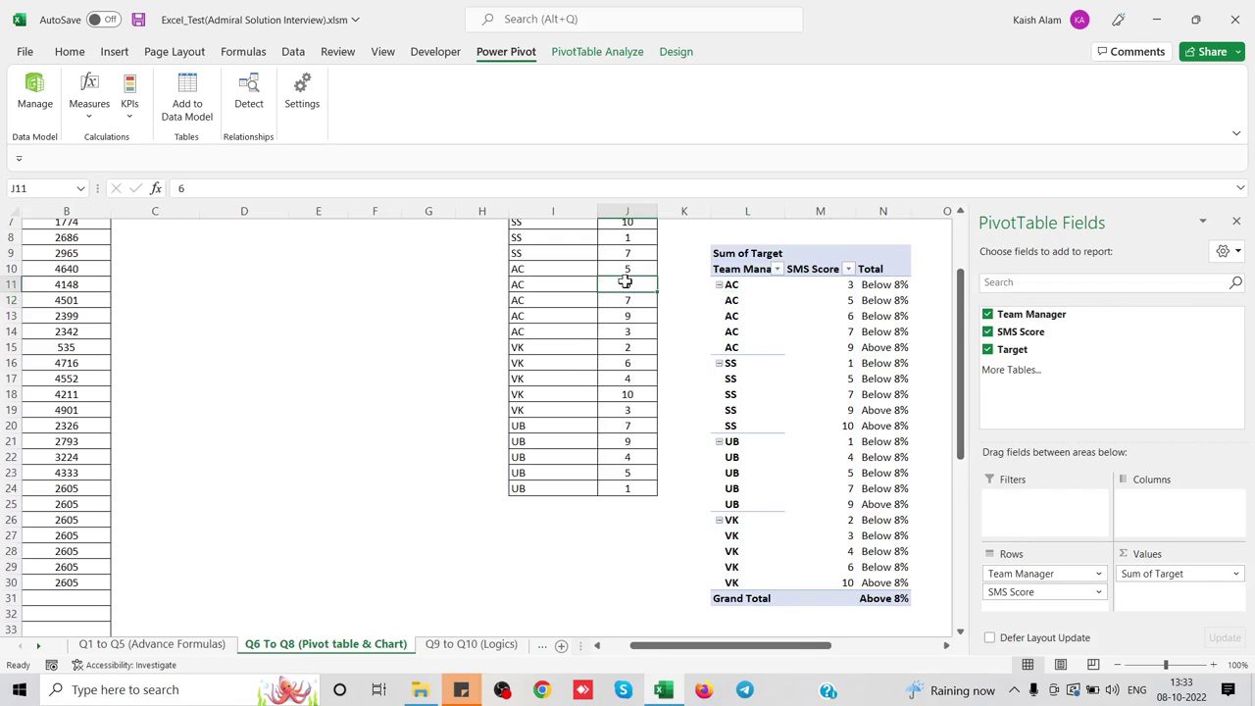
scroll(621, 282, up, 2)
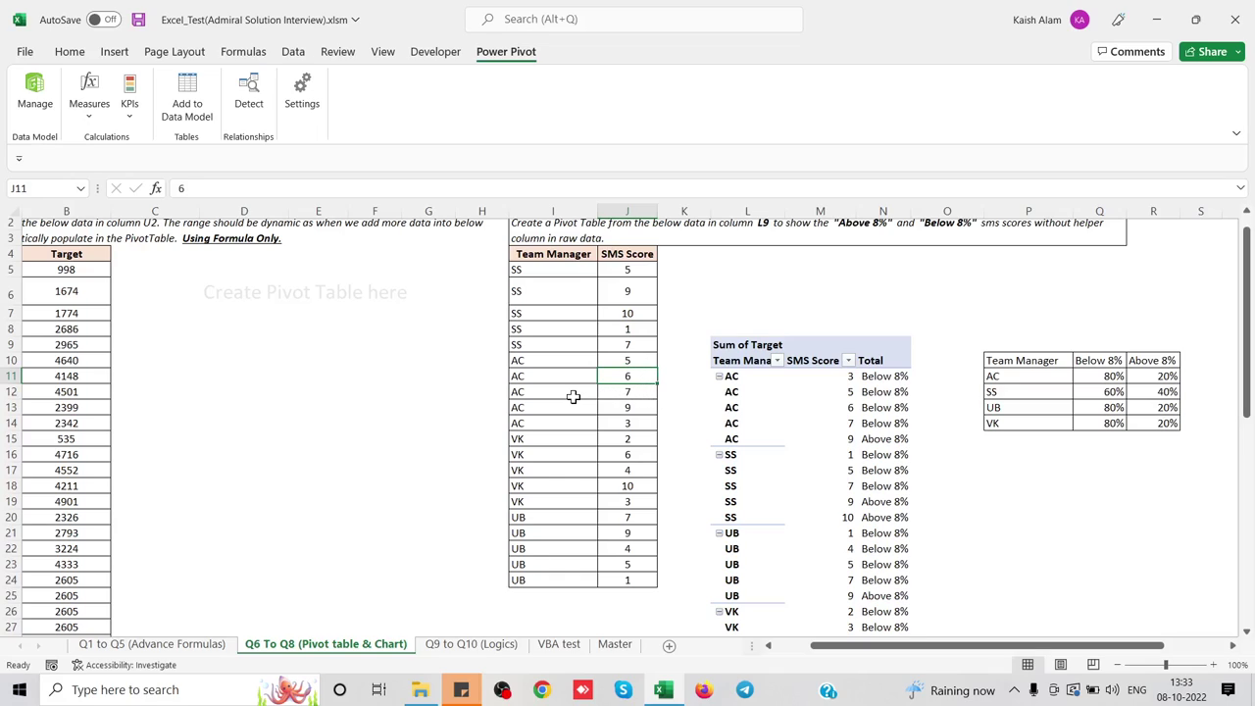
text(9)
key(Return)
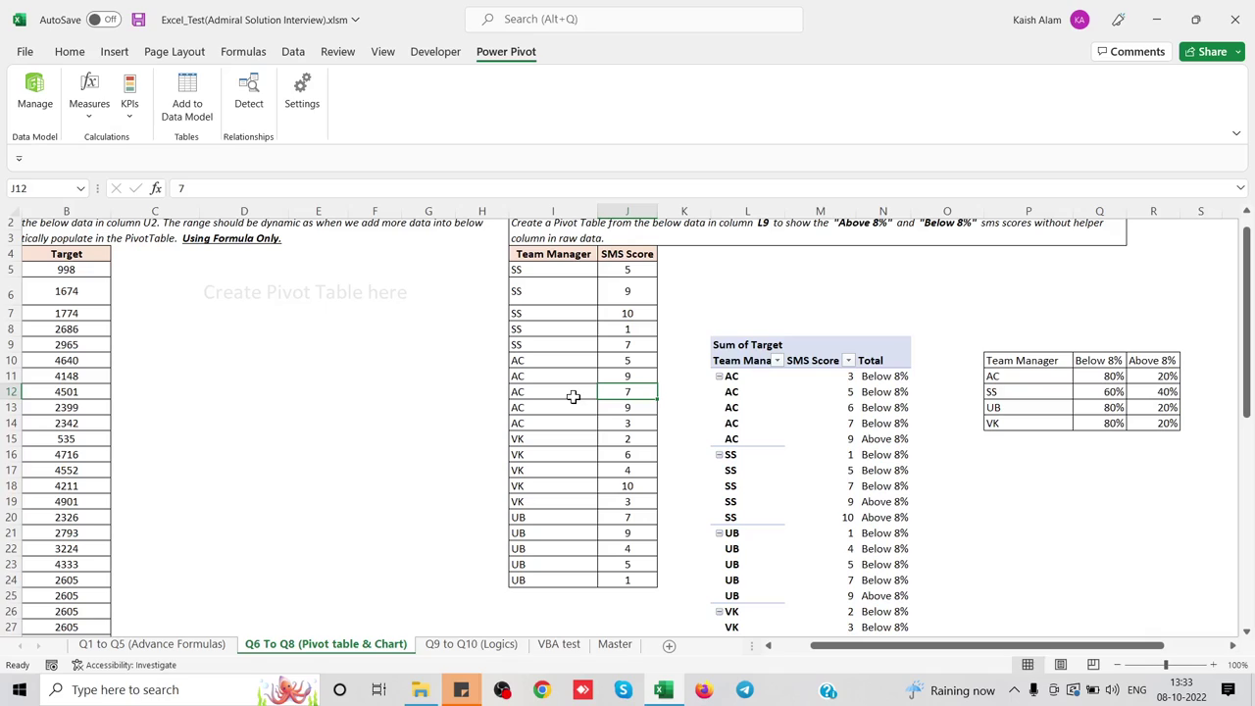
Refresh the pivot table so the AC rows reflect the new score, and close the PivotTable Fields pane.
right_click(767, 416)
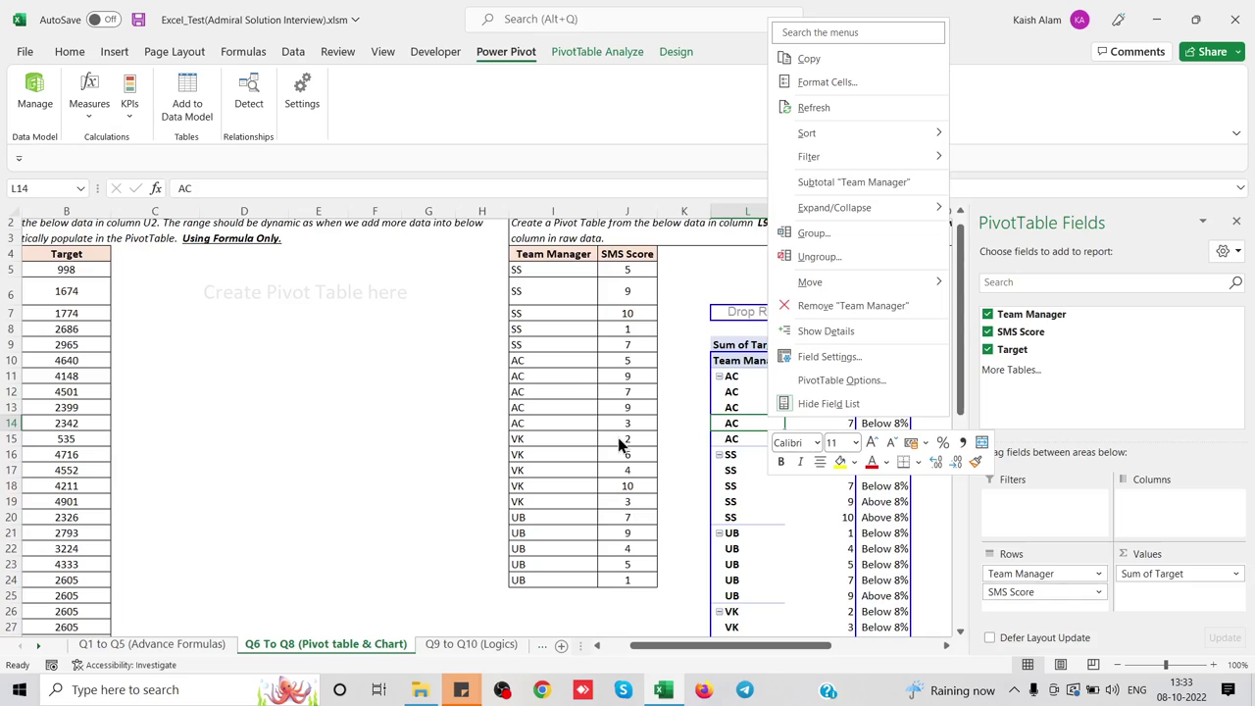
click(828, 109)
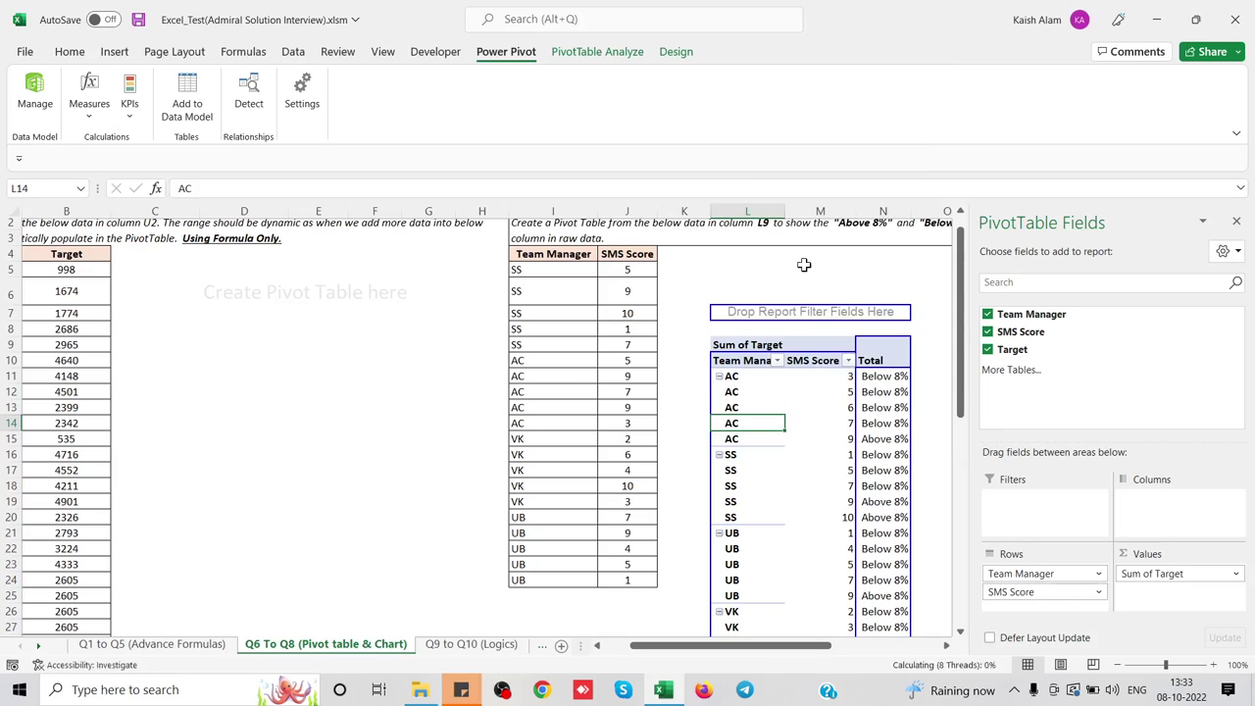
scroll(575, 462, down, 5)
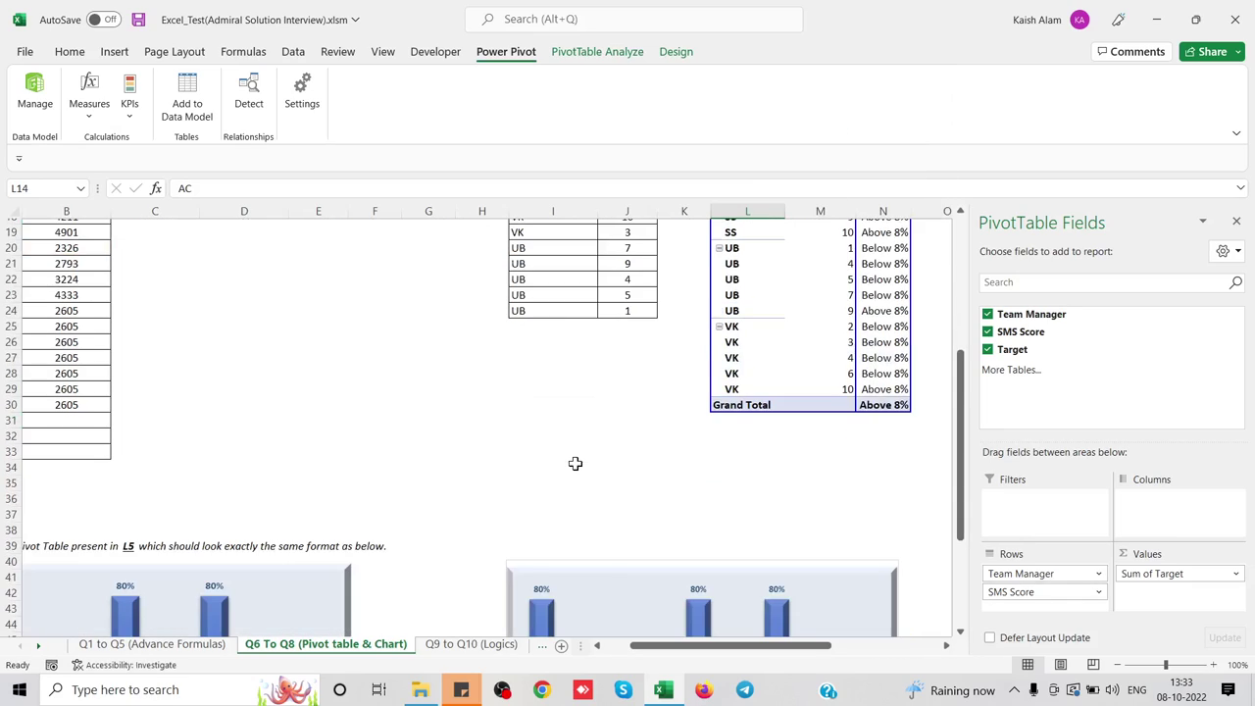
scroll(575, 465, down, 4)
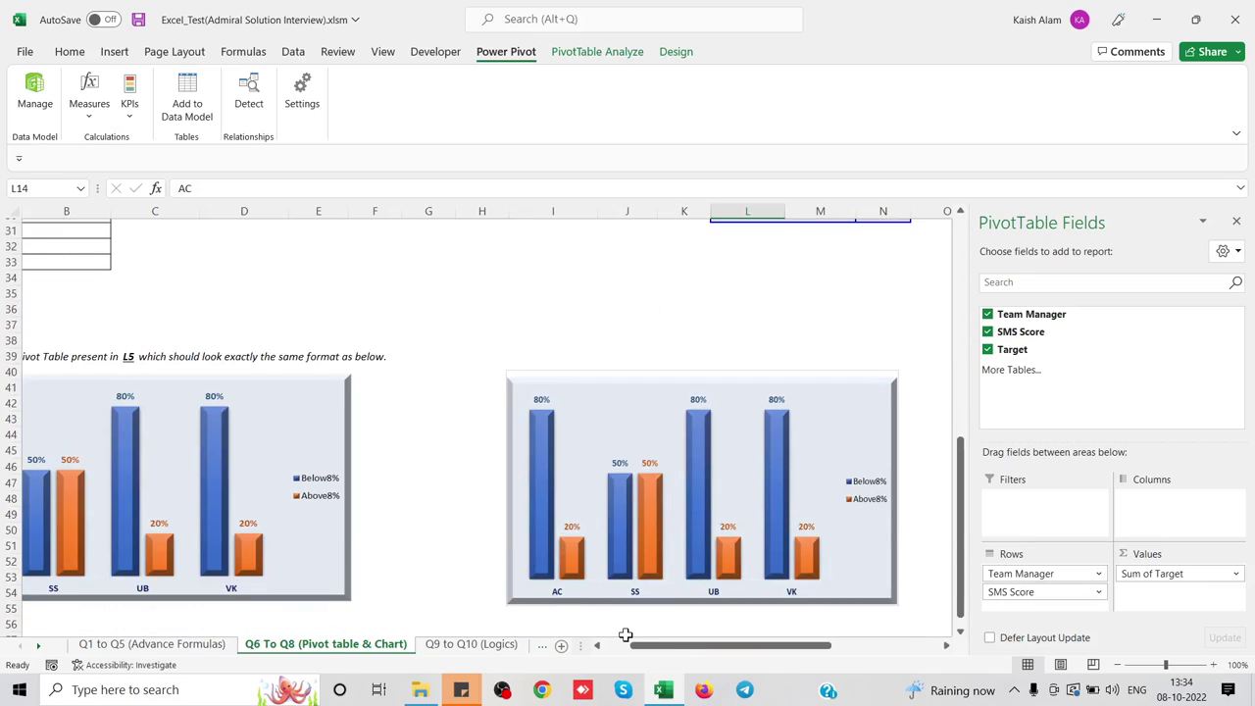
drag(686, 655, 661, 655)
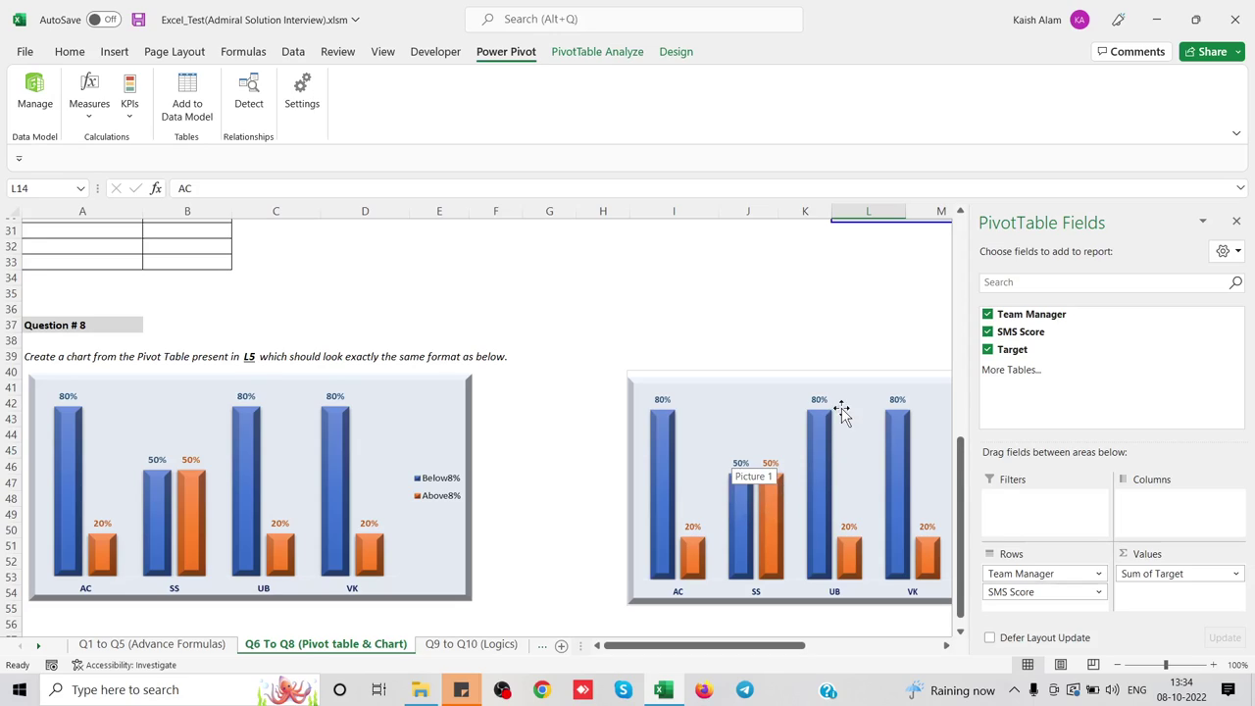
click(1236, 223)
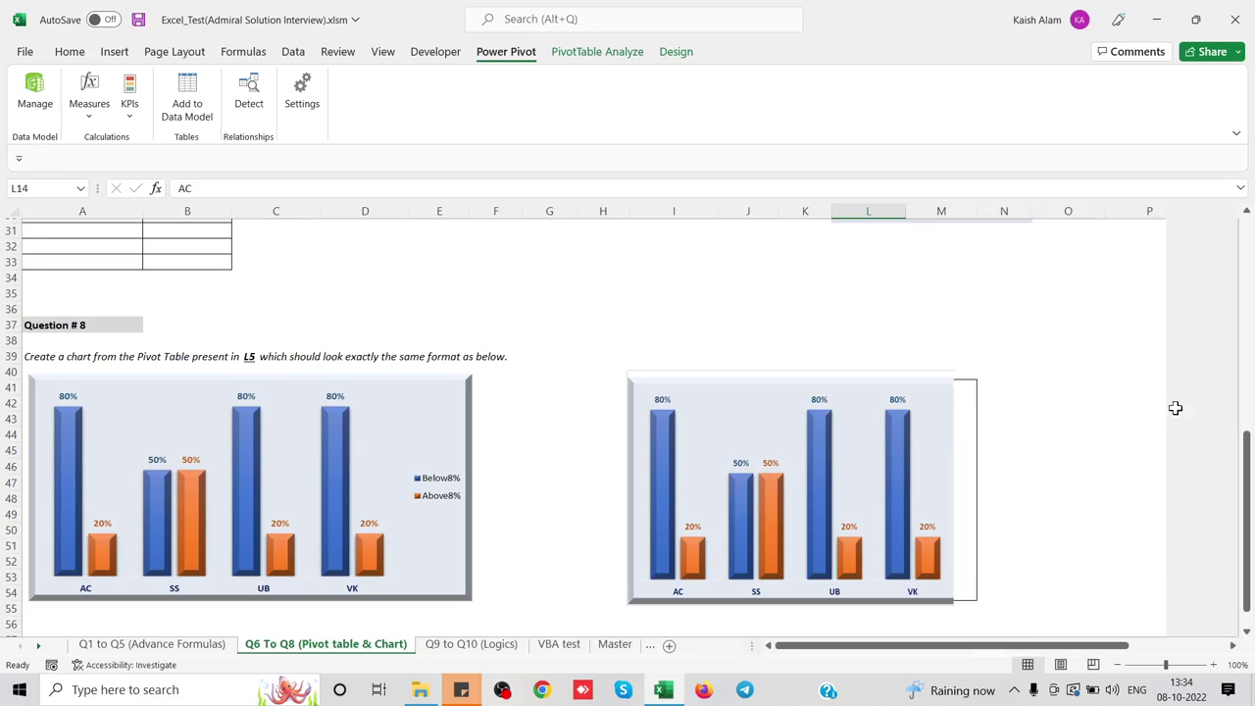
Delete the right chart picture and add percentage data labels to the live chart's bars.
click(964, 430)
key(Delete)
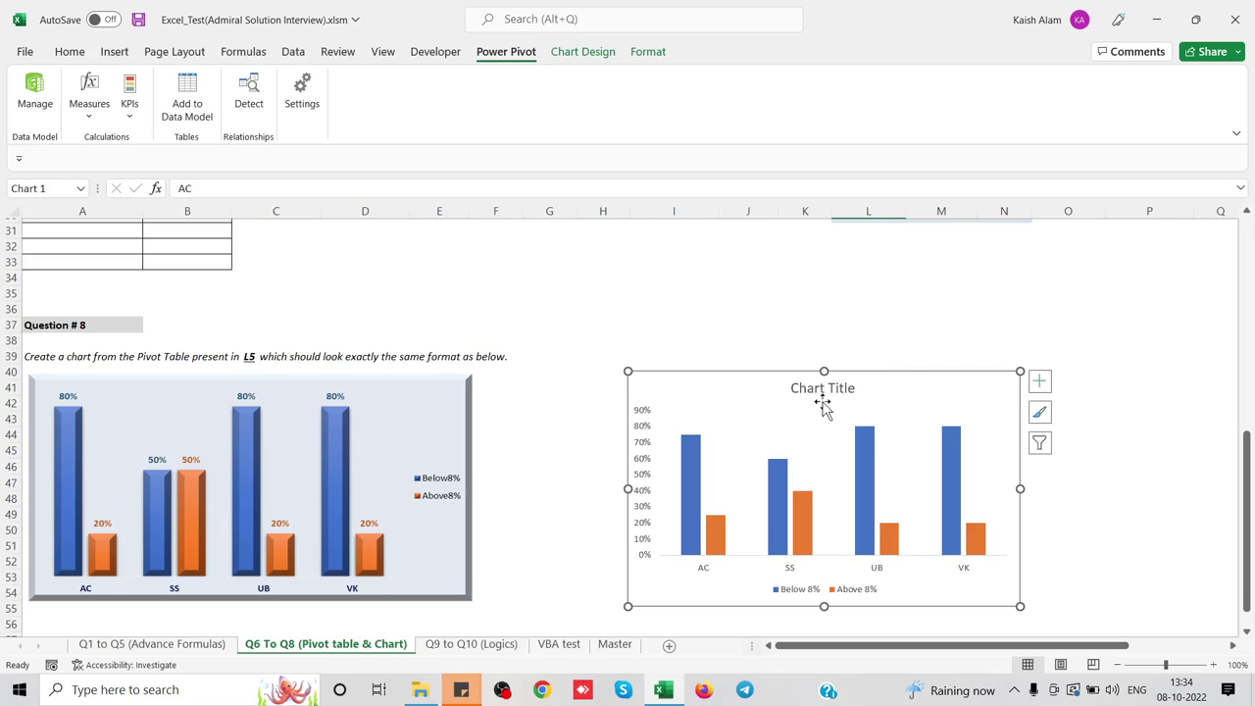
click(1041, 383)
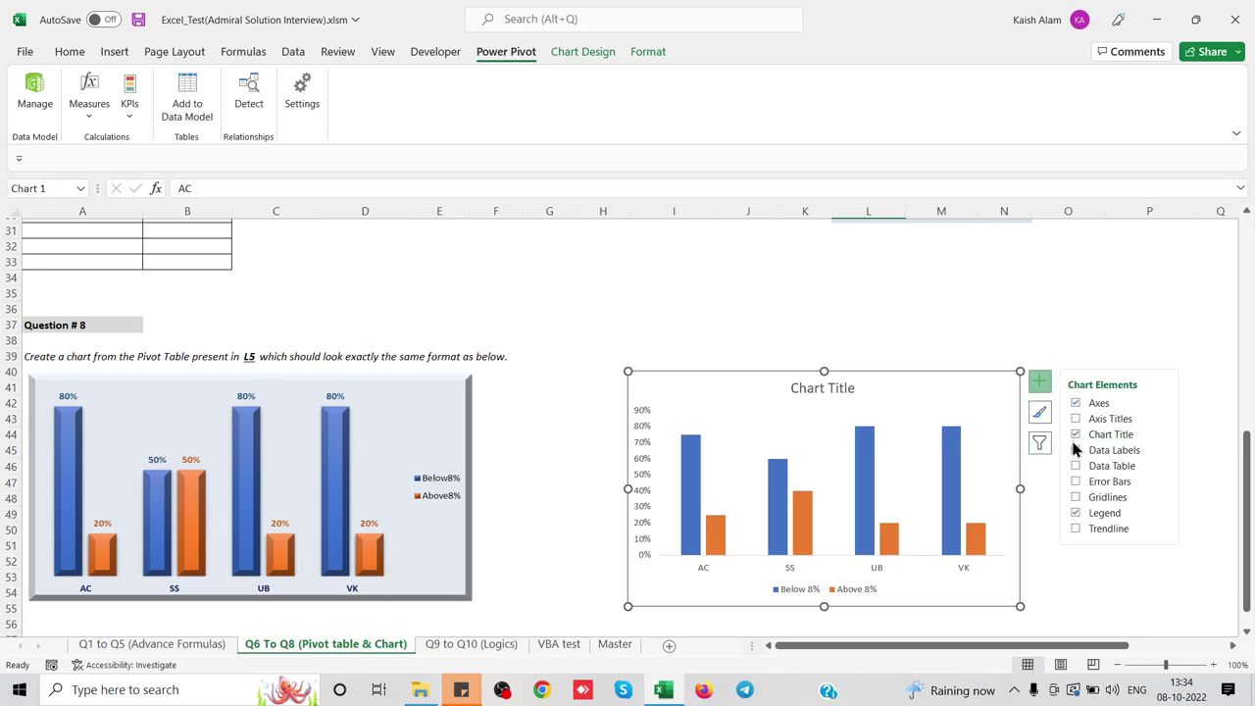
click(1075, 451)
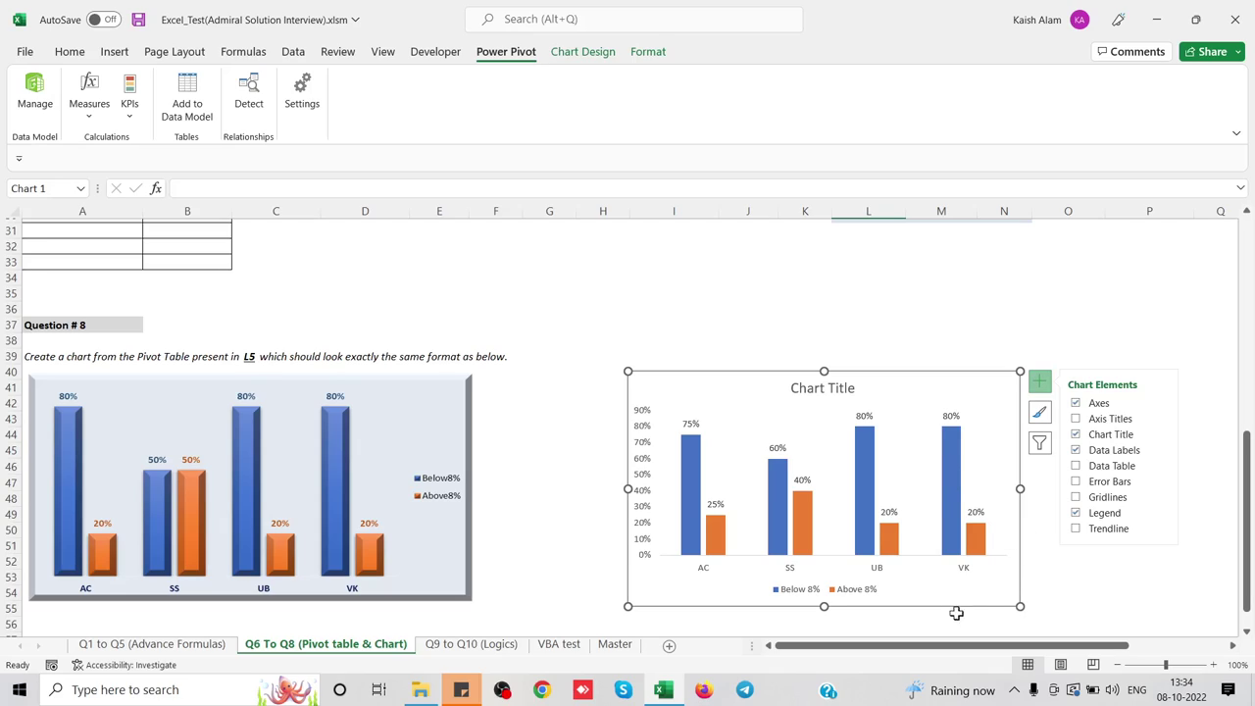
Widen the pivot chart to the right.
drag(1023, 607, 1068, 607)
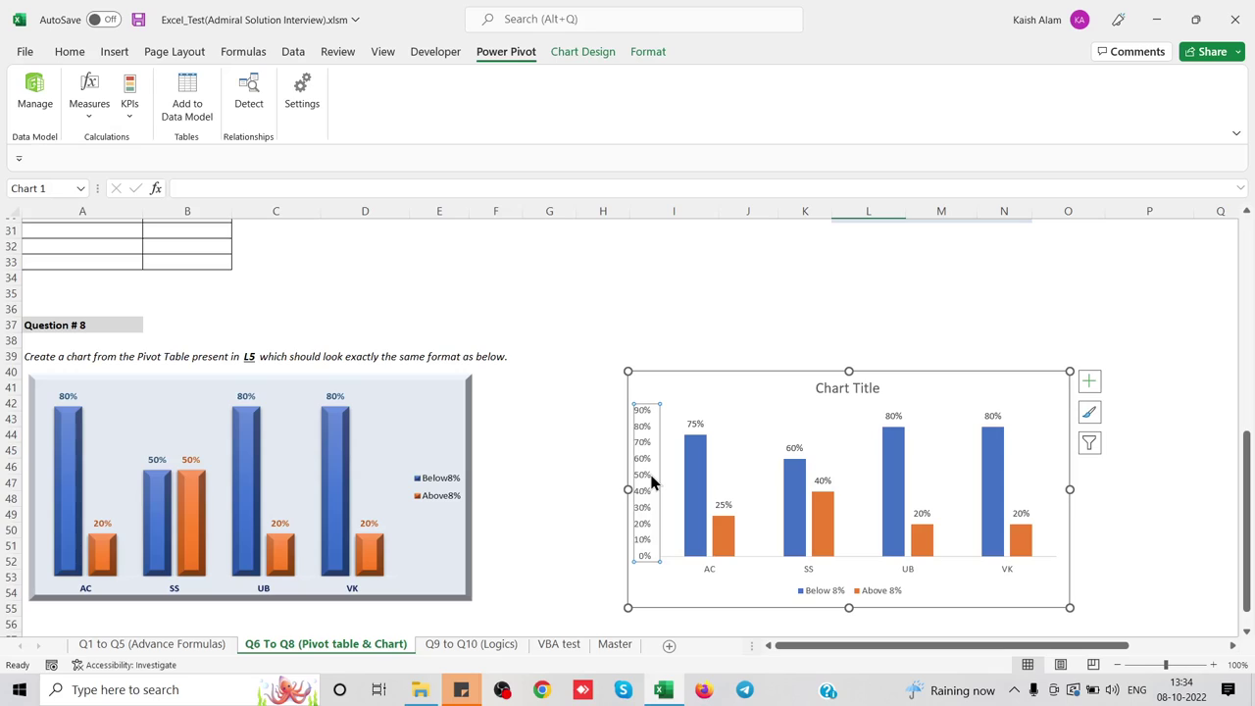
key(ctrl+z)
key(ctrl+y)
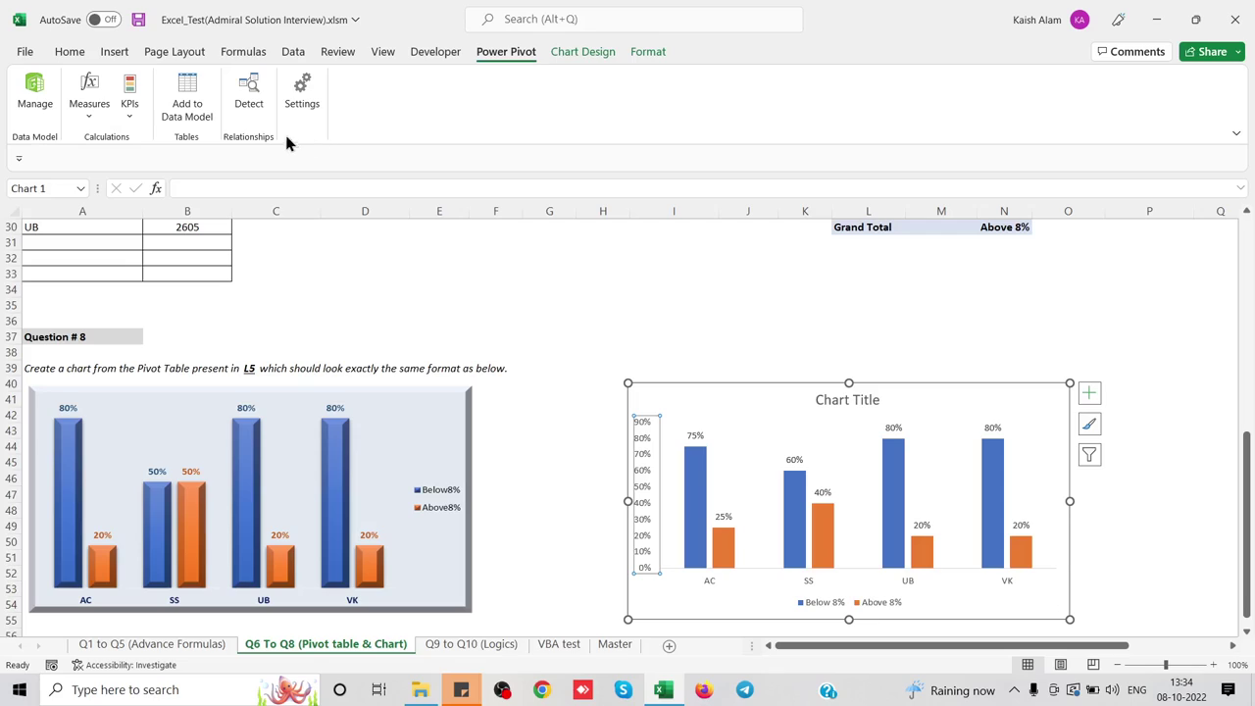
Hide the vertical axis labels by making their font white.
click(70, 54)
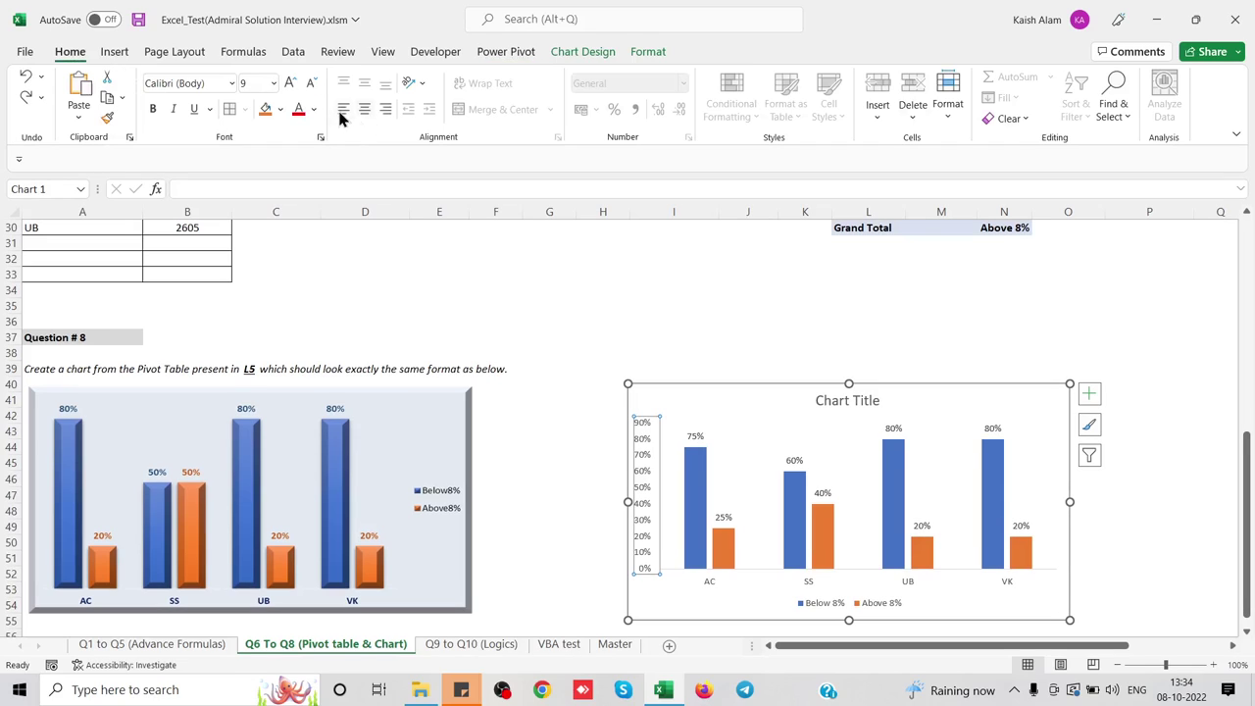
click(314, 110)
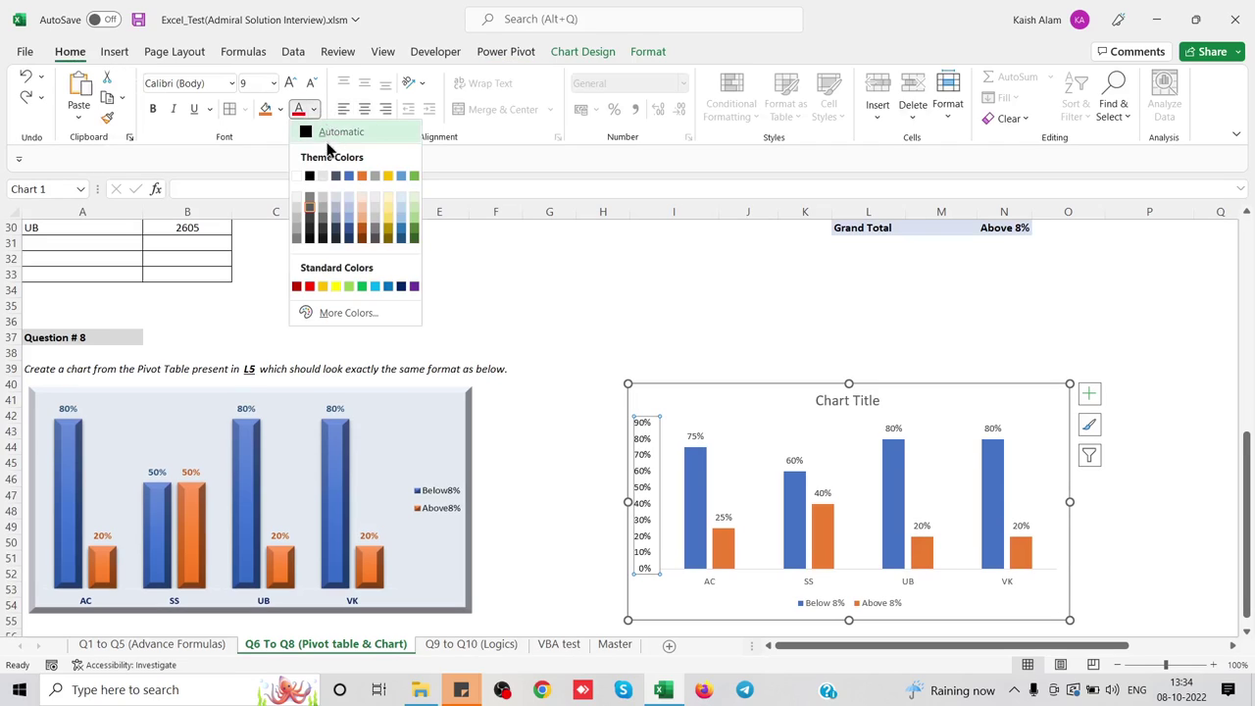
click(297, 177)
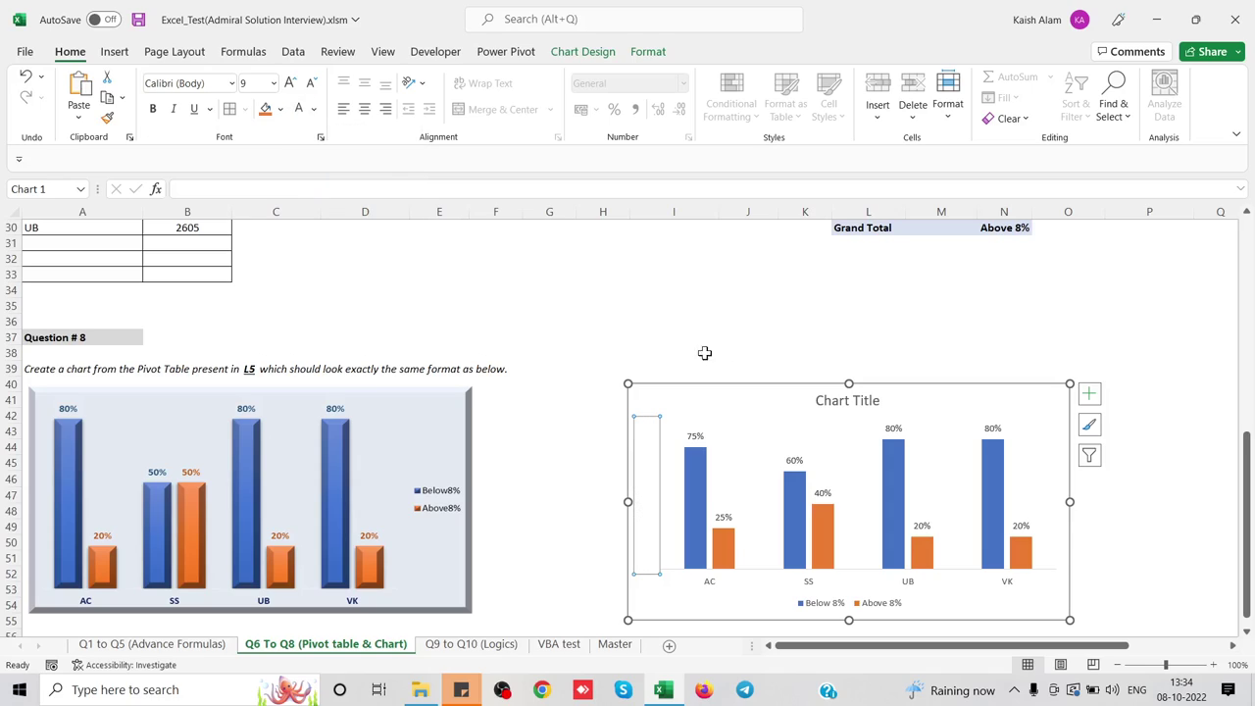
Narrow the plot area to free space on the chart's right side.
click(733, 431)
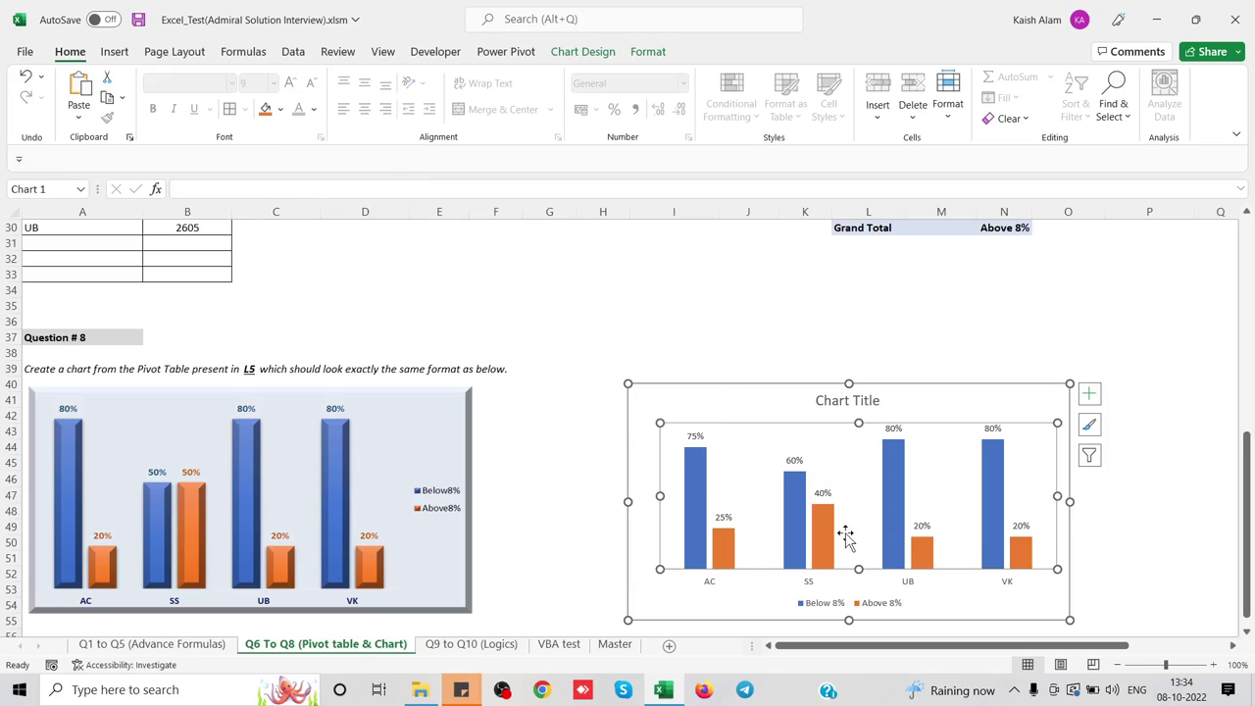
right_click(1056, 498)
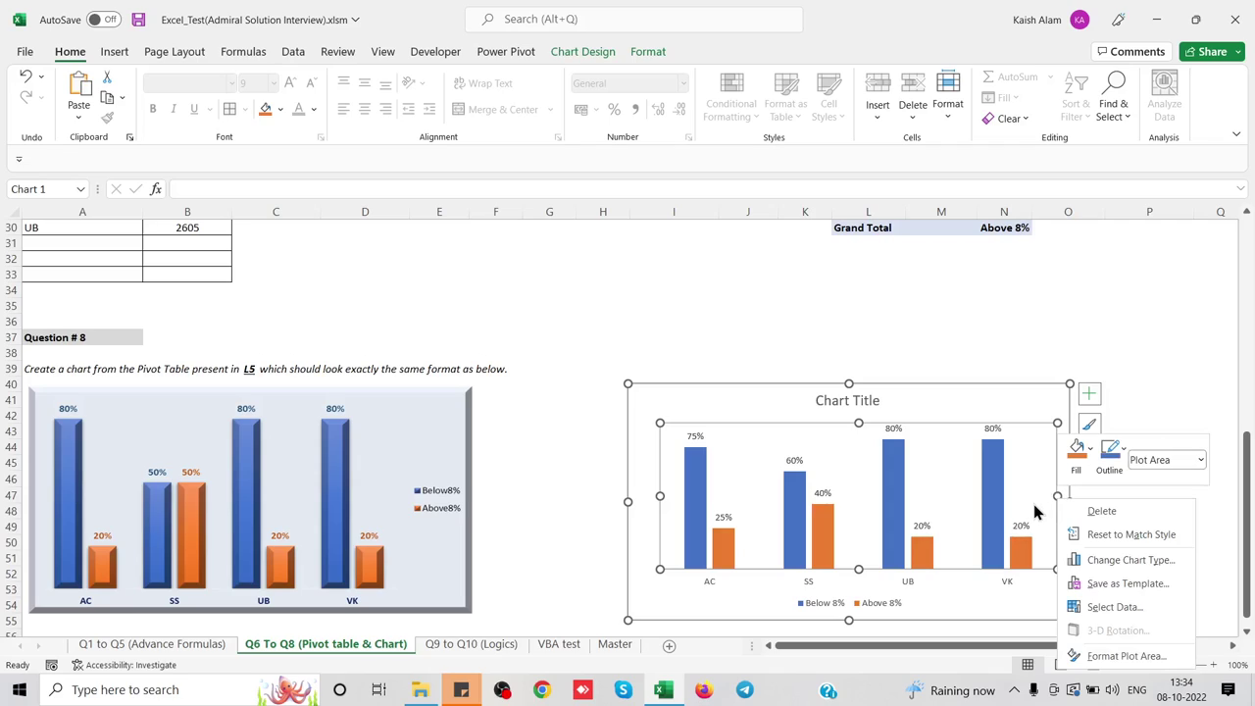
key(Escape)
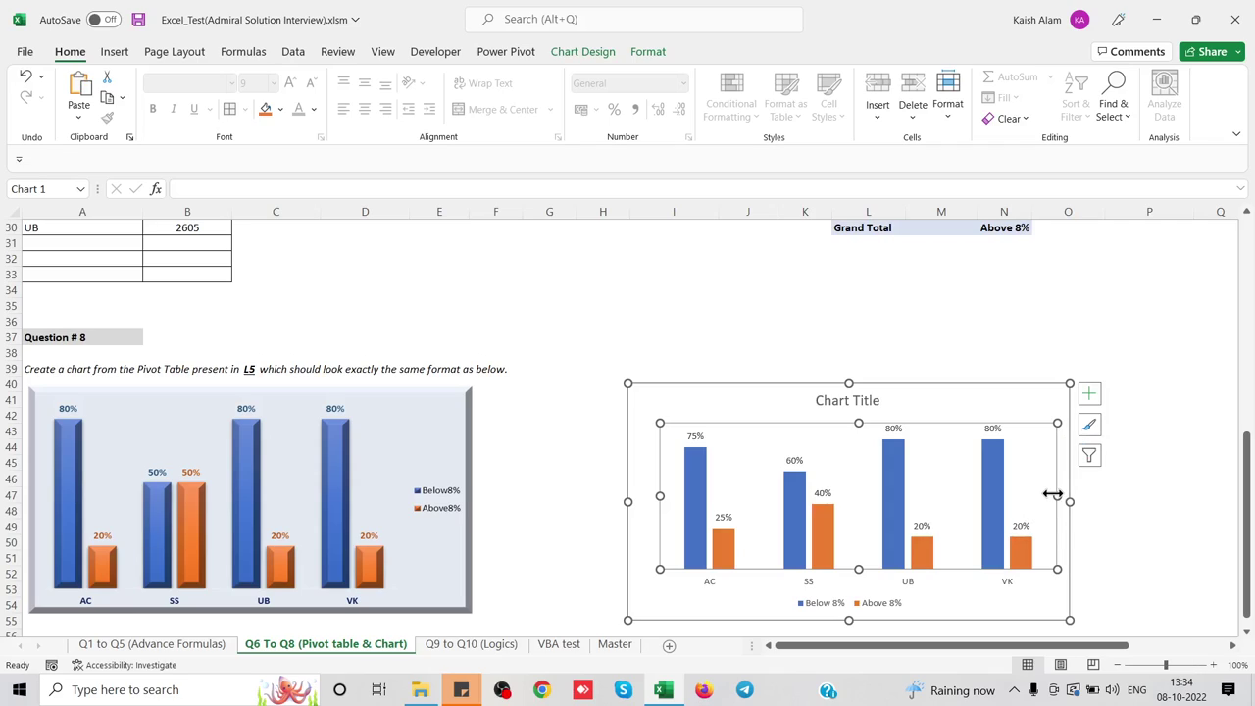
drag(1055, 498, 1005, 500)
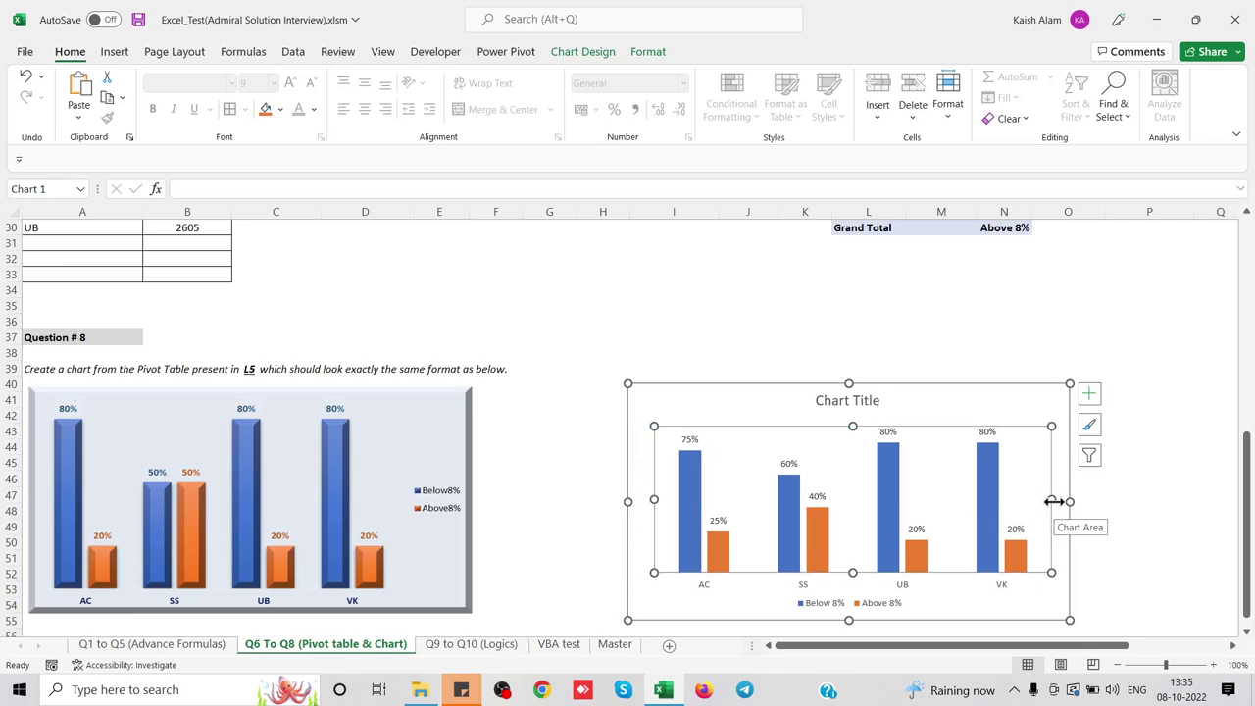
drag(1052, 501, 1014, 501)
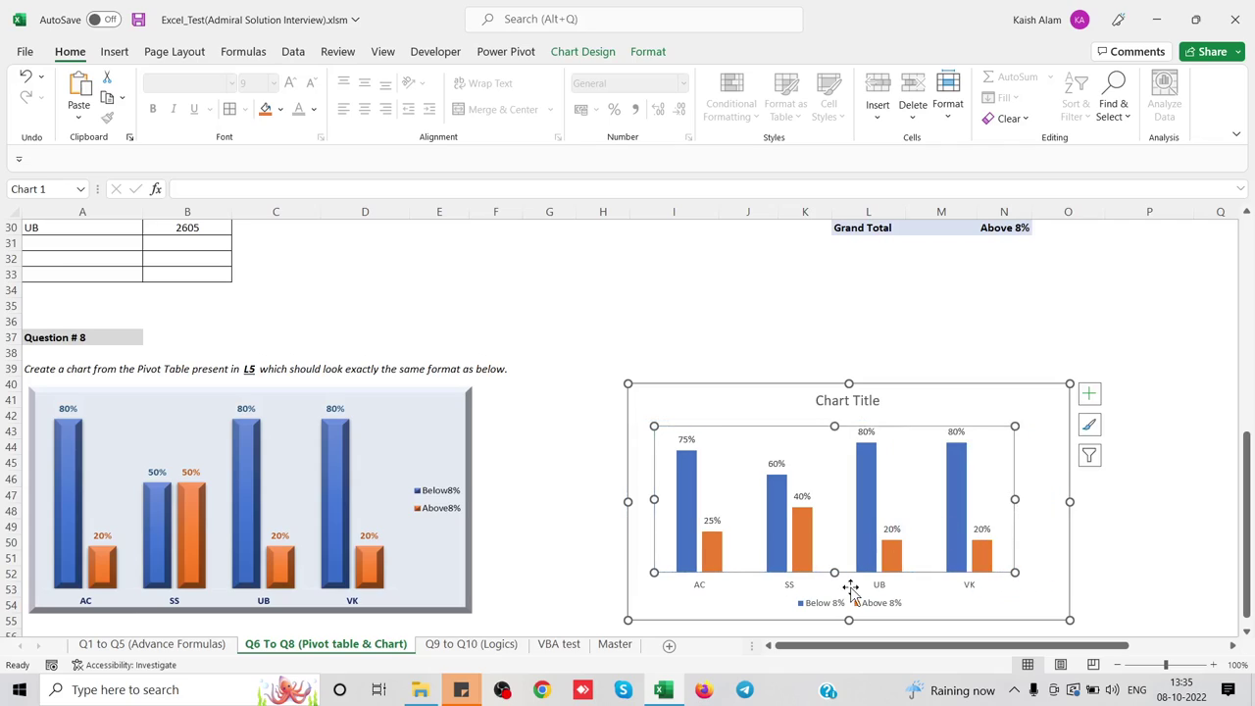
Move the Below 8% / Above 8% legend to the chart's right side and resize it.
click(830, 605)
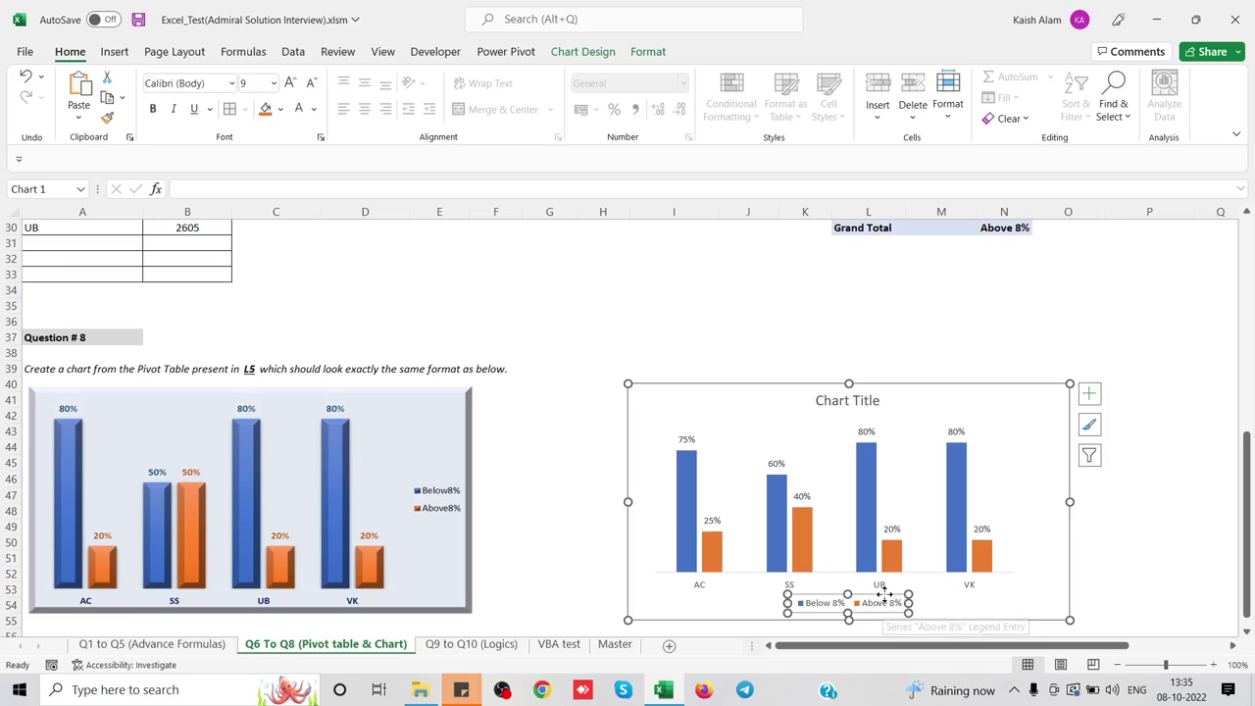
drag(884, 595, 1038, 472)
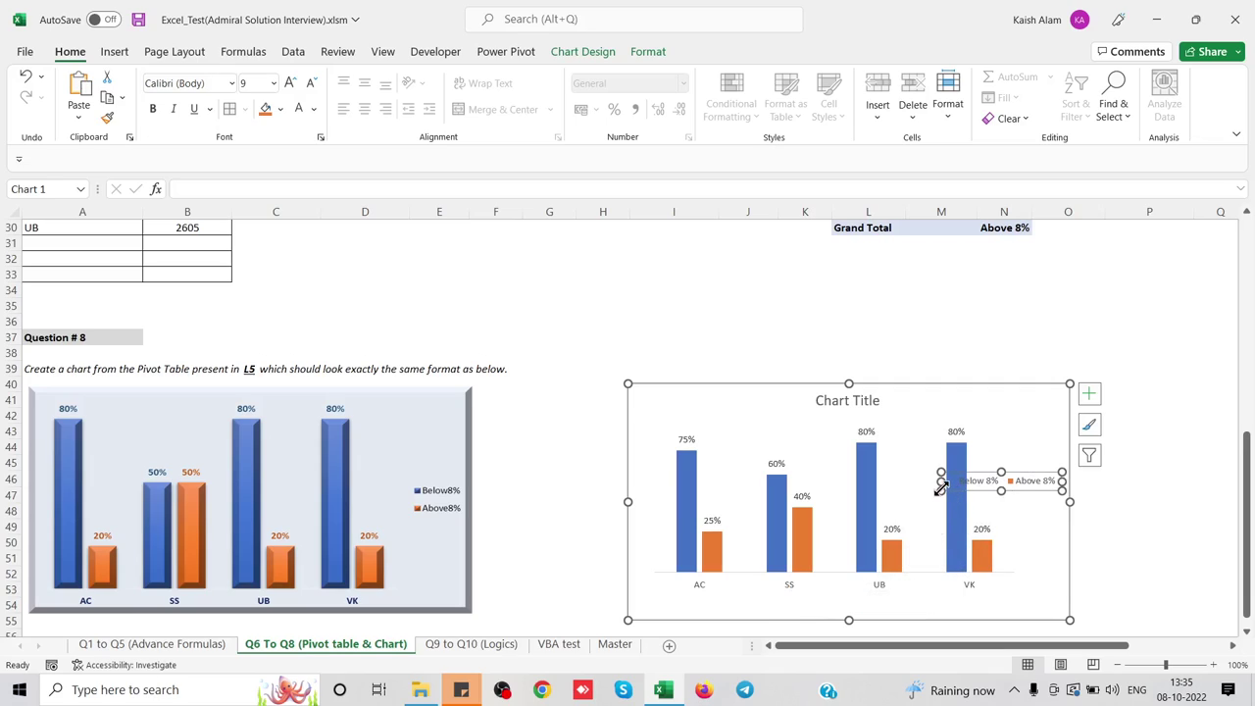
drag(941, 487, 1029, 561)
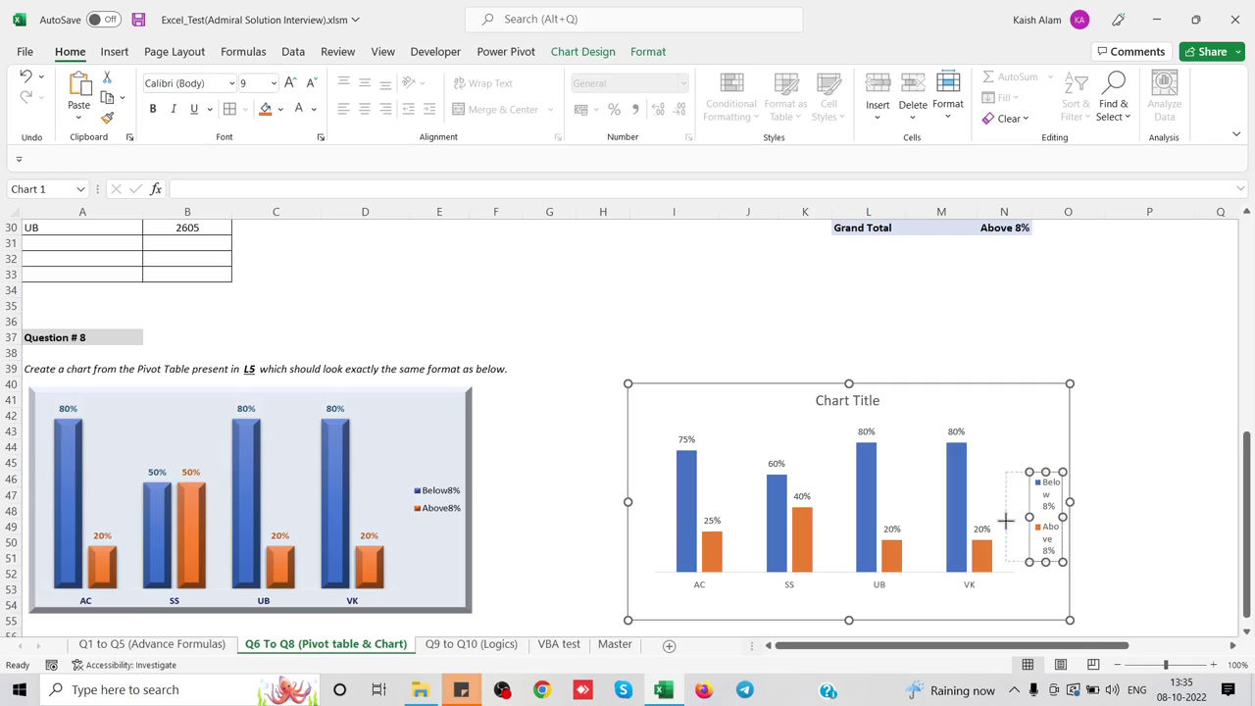
drag(1032, 518, 1004, 518)
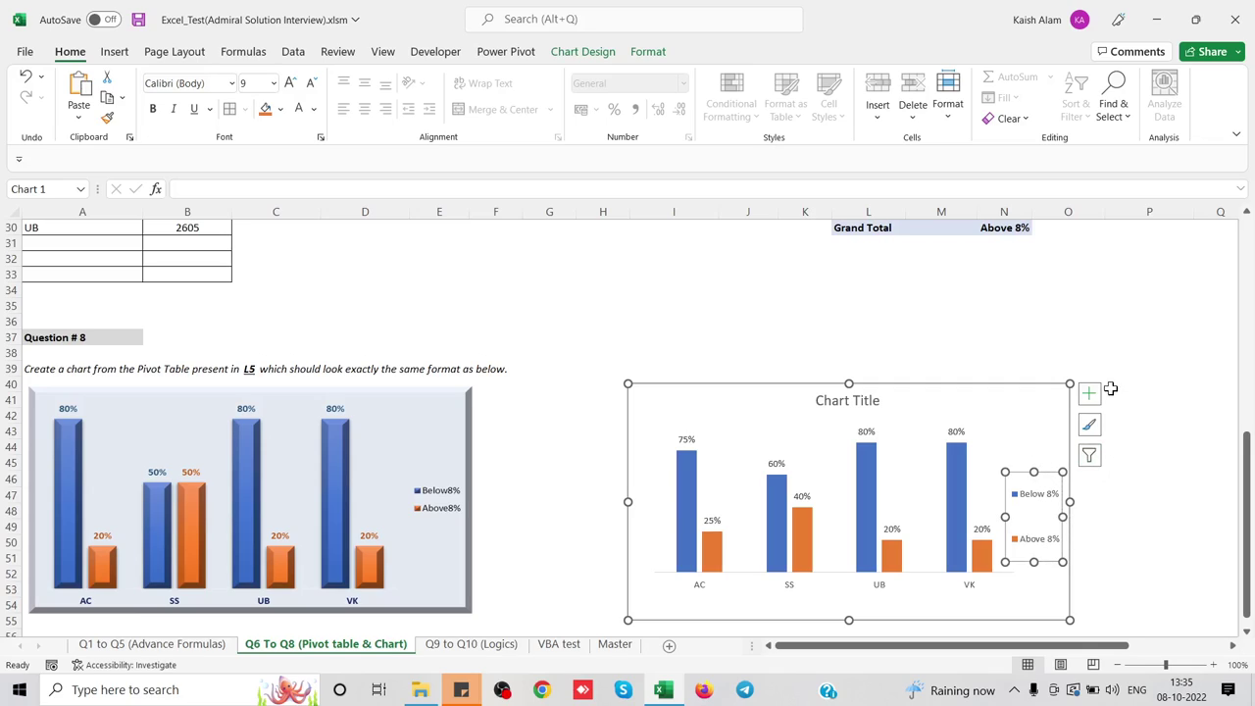
click(1067, 343)
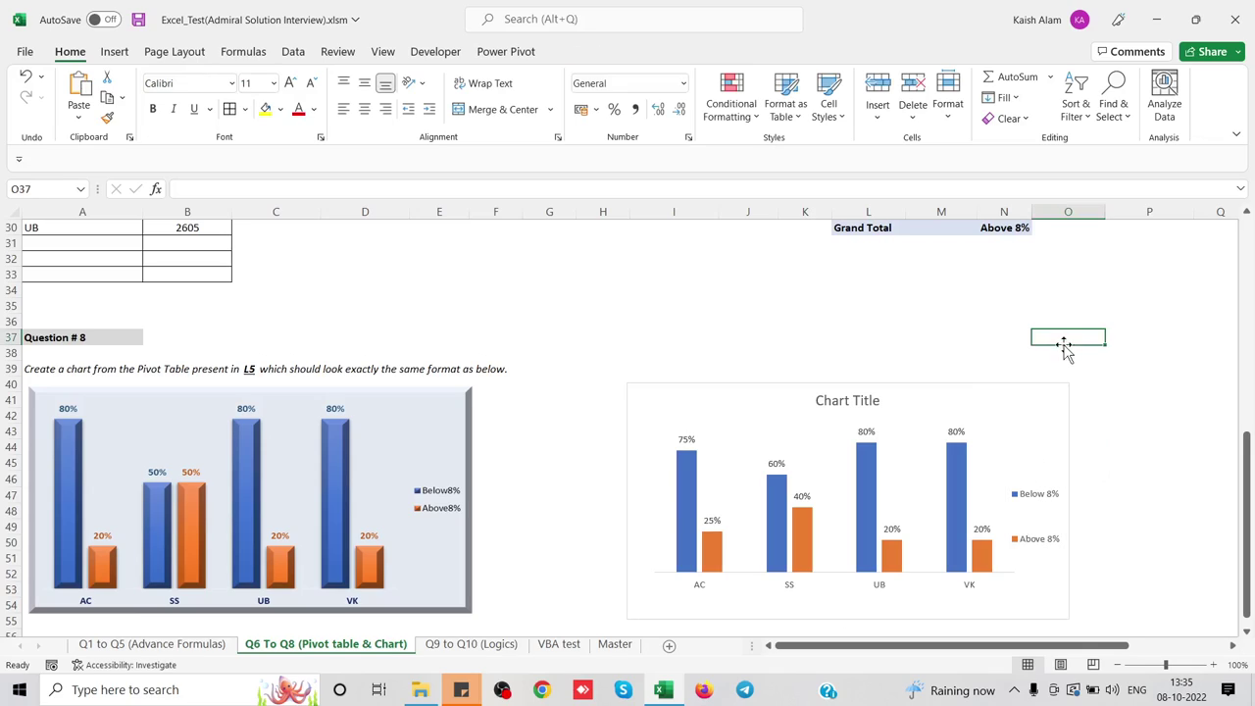
Delete the placeholder chart title.
click(868, 402)
key(Delete)
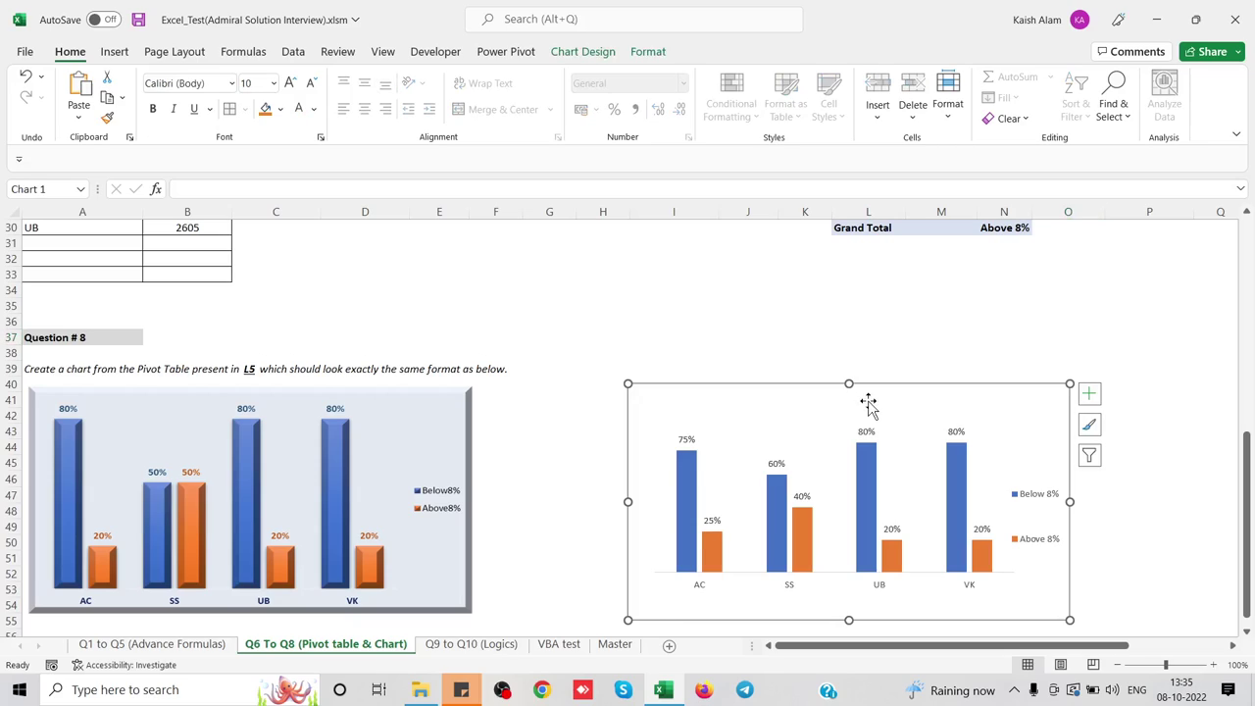
right_click(788, 405)
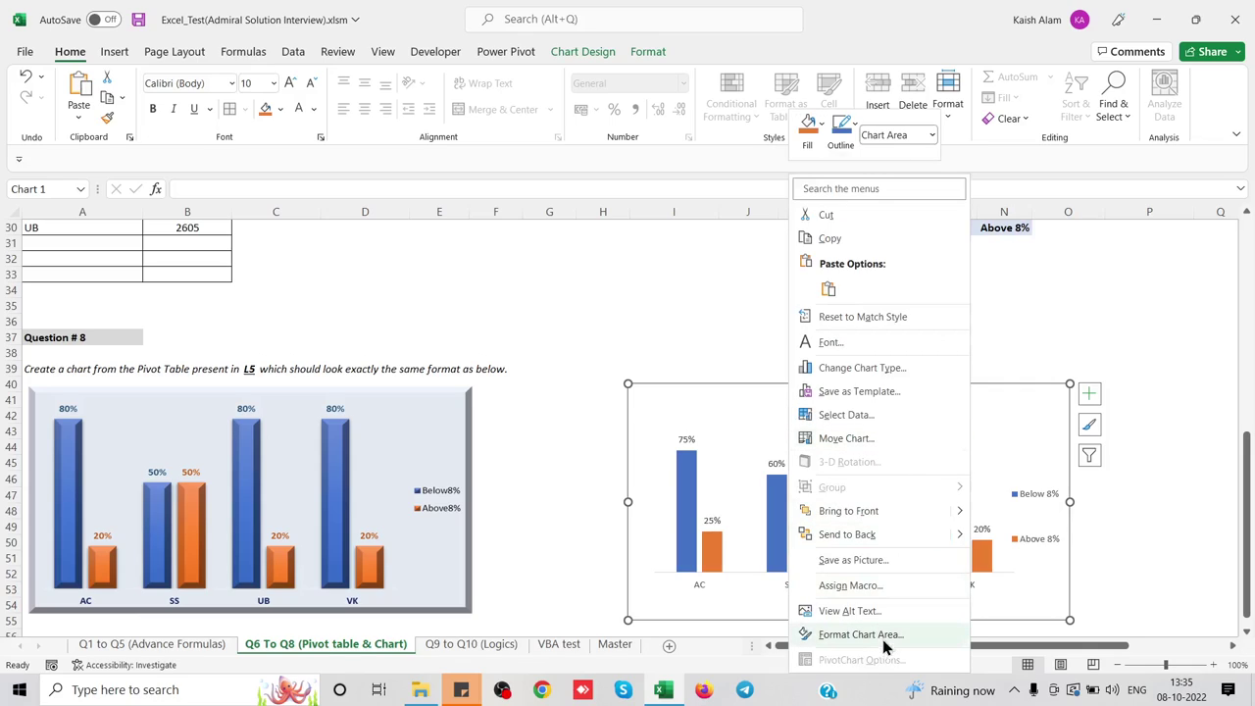
Give the chart area a gradient fill instead of the automatic one.
click(888, 642)
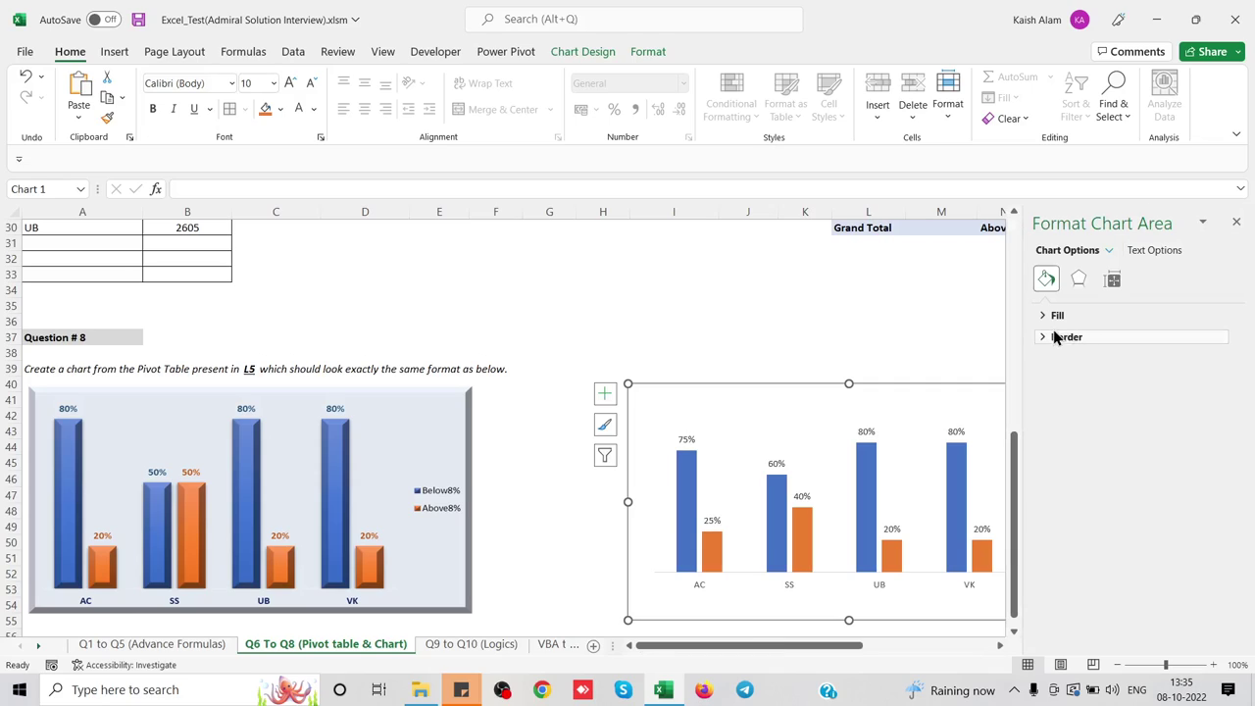
click(1047, 318)
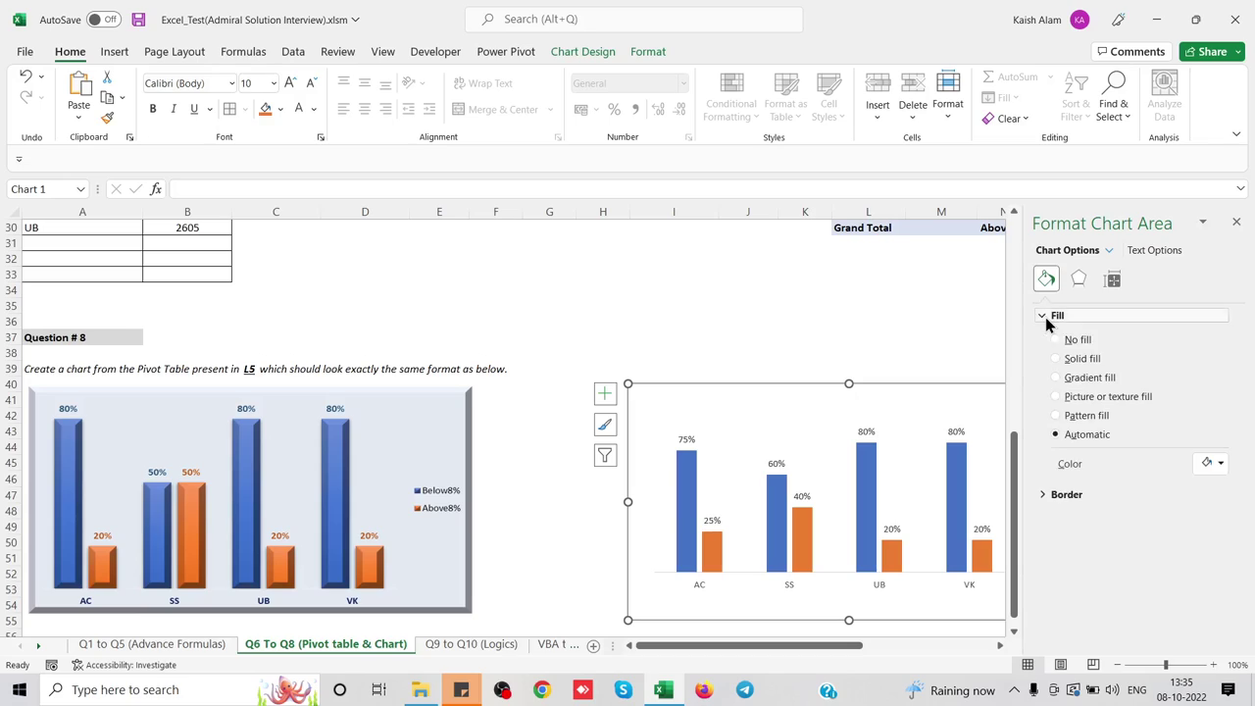
click(1099, 383)
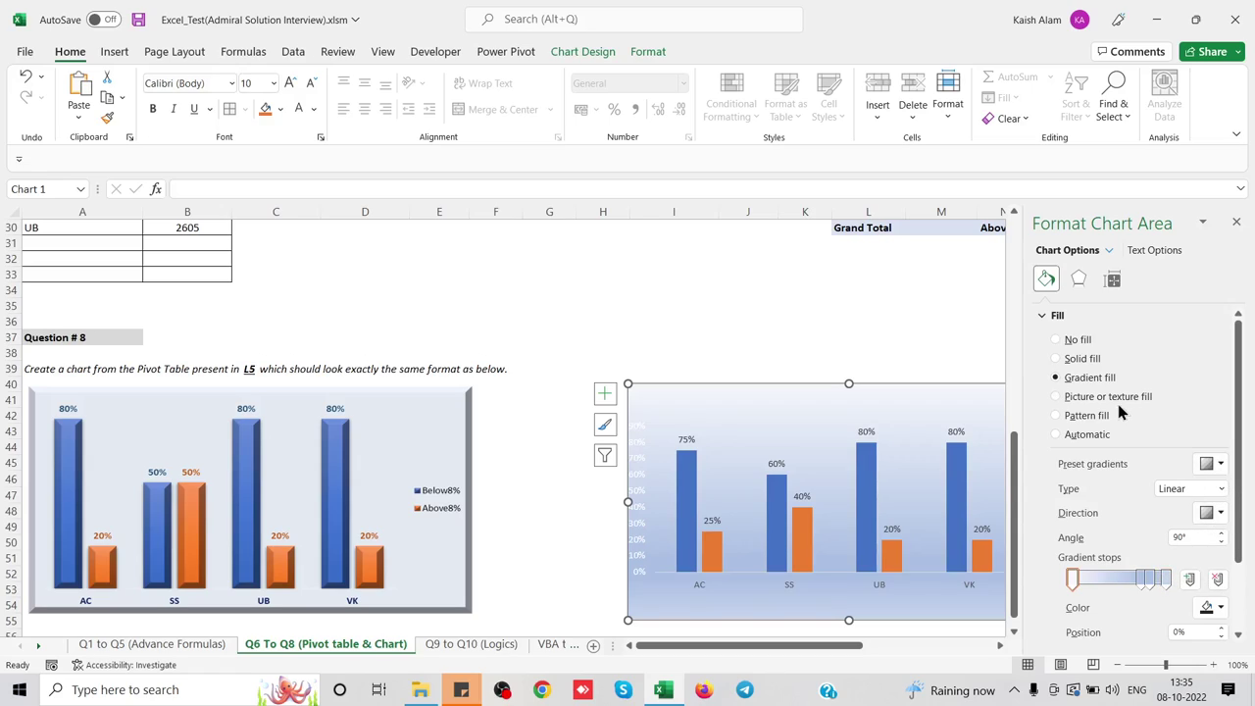
click(1083, 359)
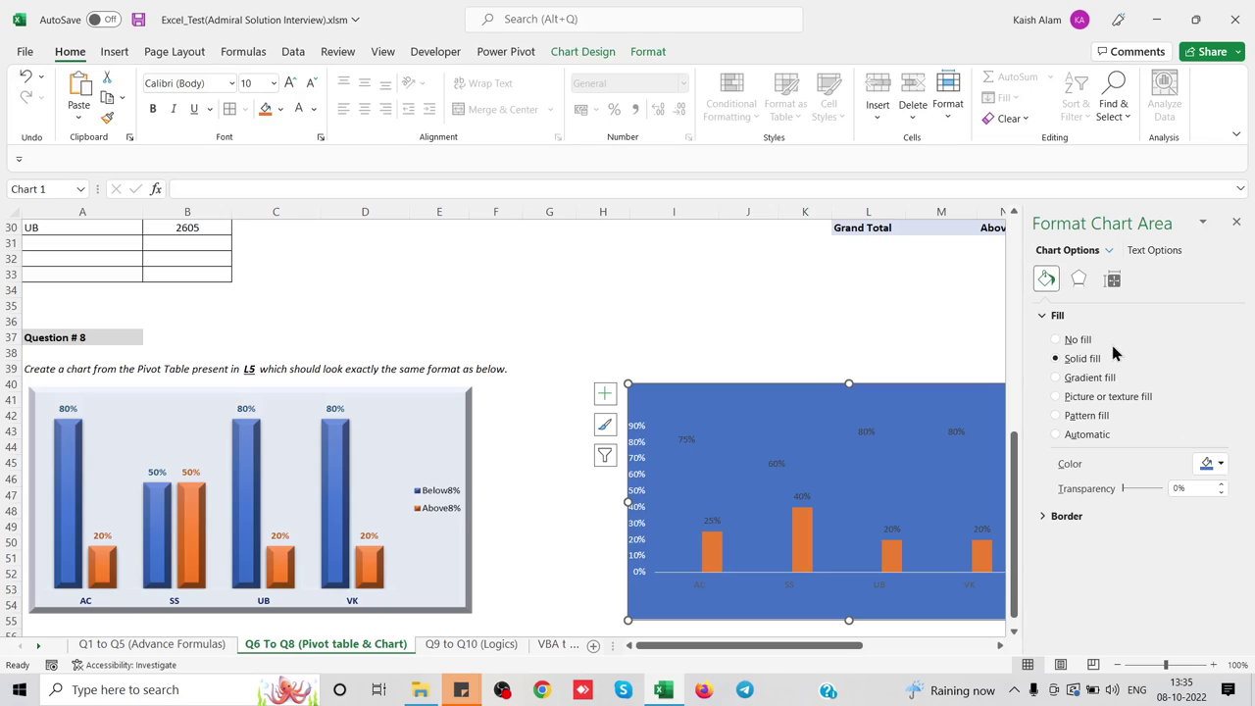
click(1090, 379)
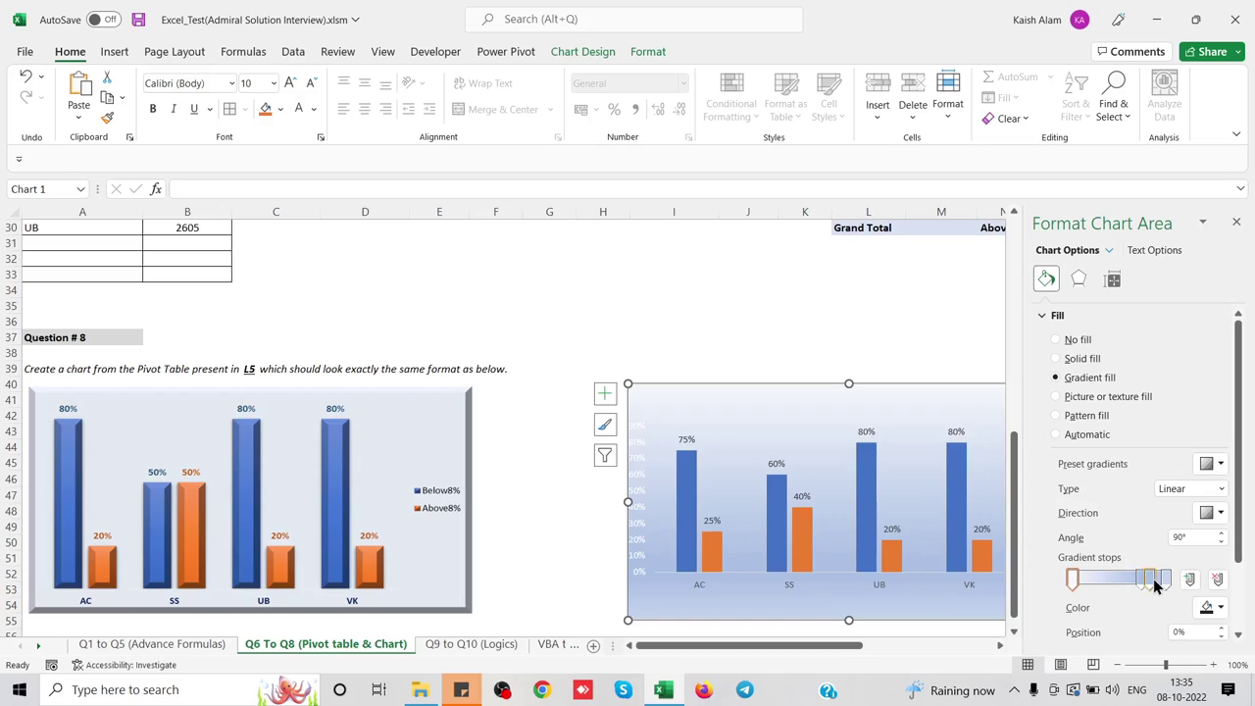
Remove the first gradient stop to lighten the fill, and browse the Direction and Preset gradients.
drag(1152, 581, 1180, 585)
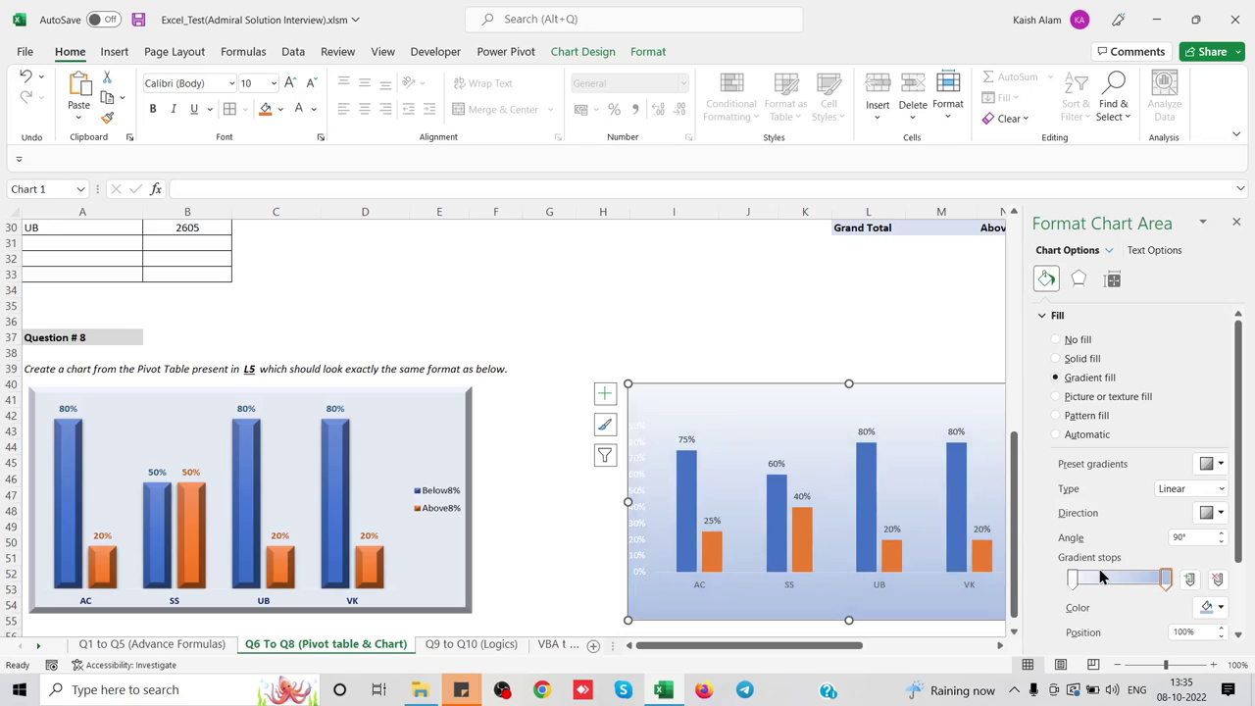
drag(1071, 579, 1181, 586)
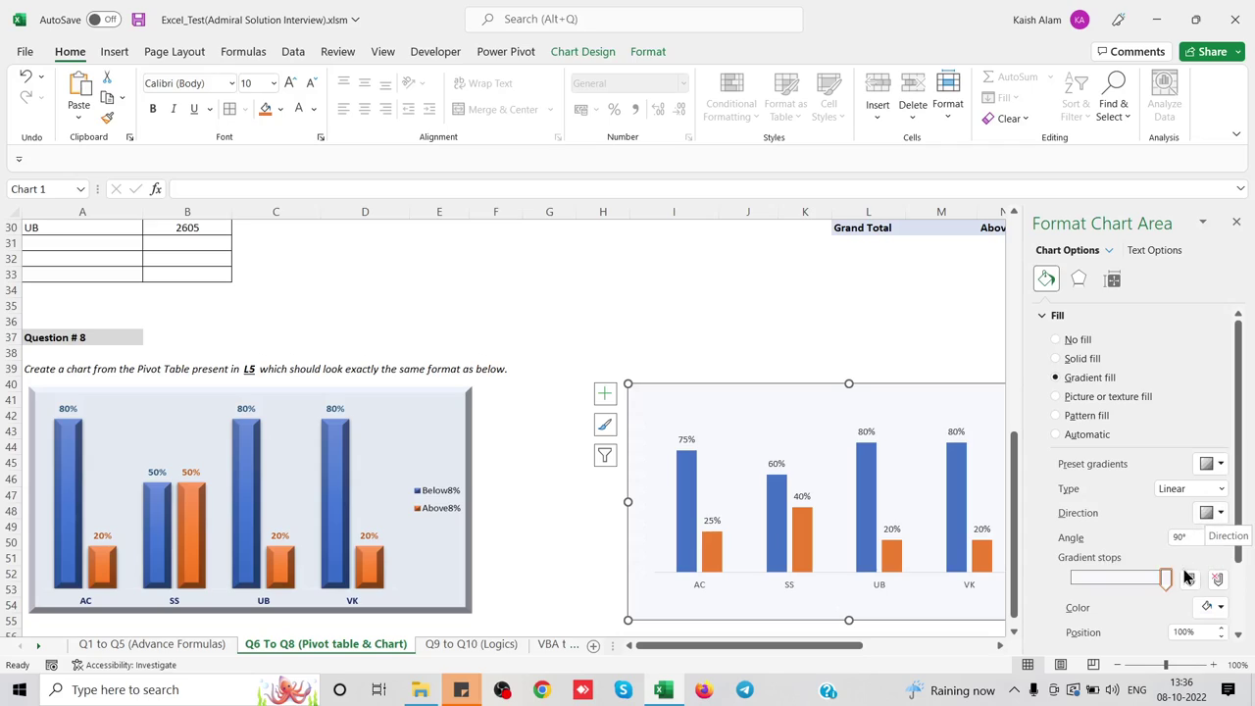
scroll(1109, 525, down, 2)
scroll(1111, 524, down, 1)
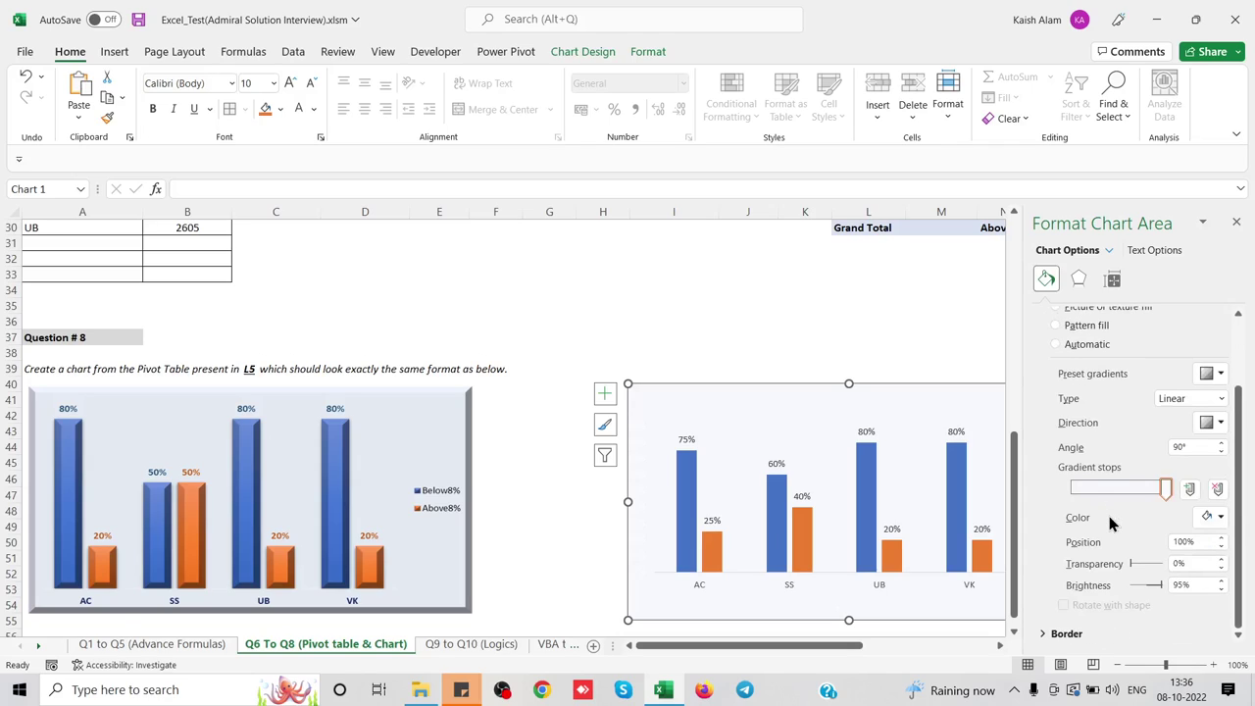
scroll(1109, 515, up, 1)
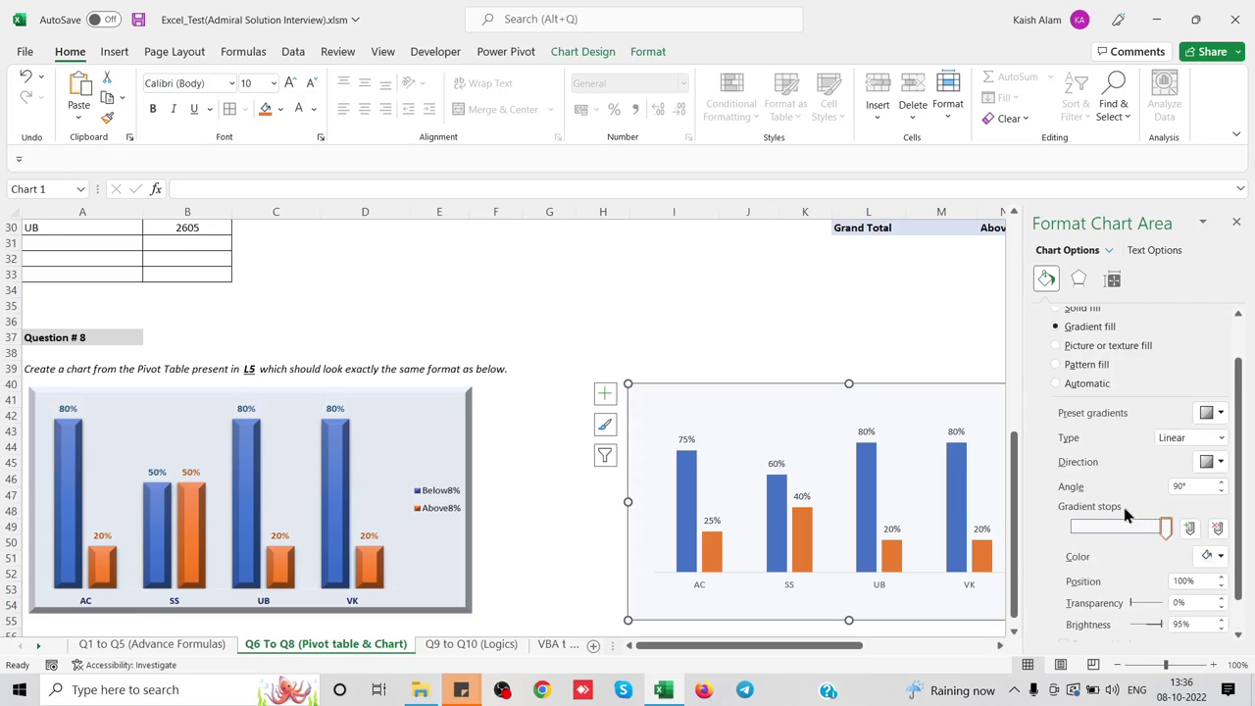
click(1220, 462)
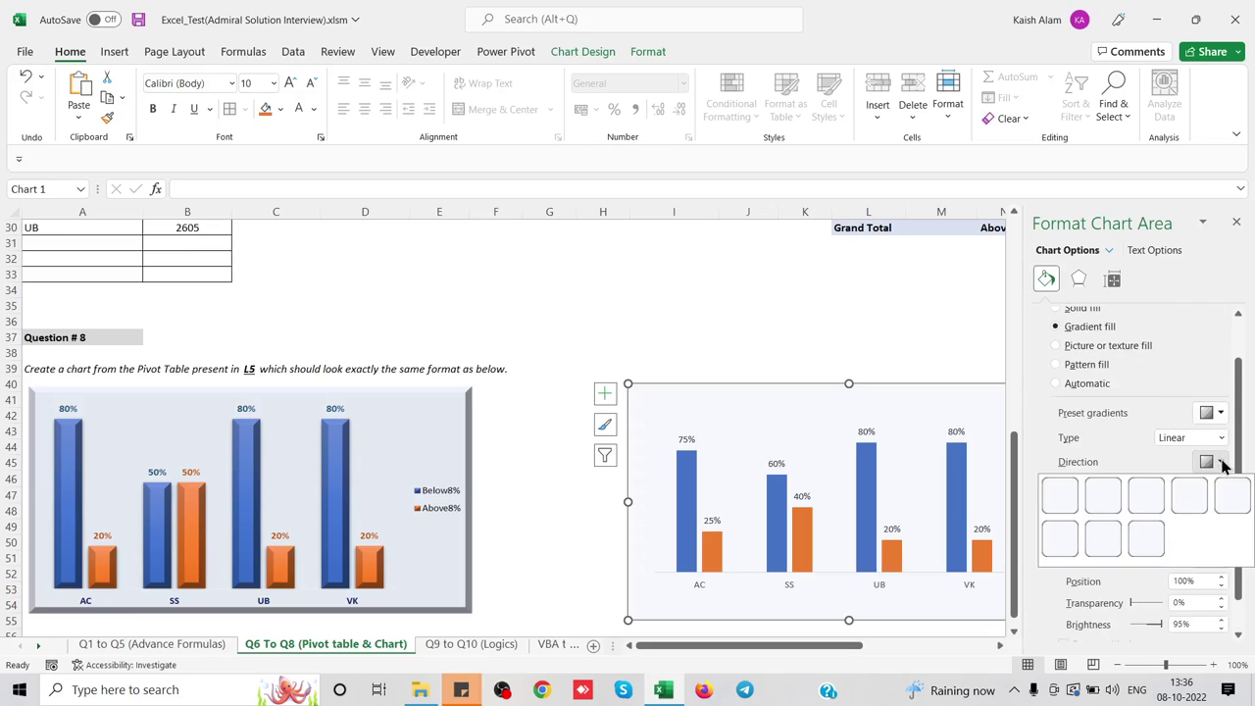
click(1223, 416)
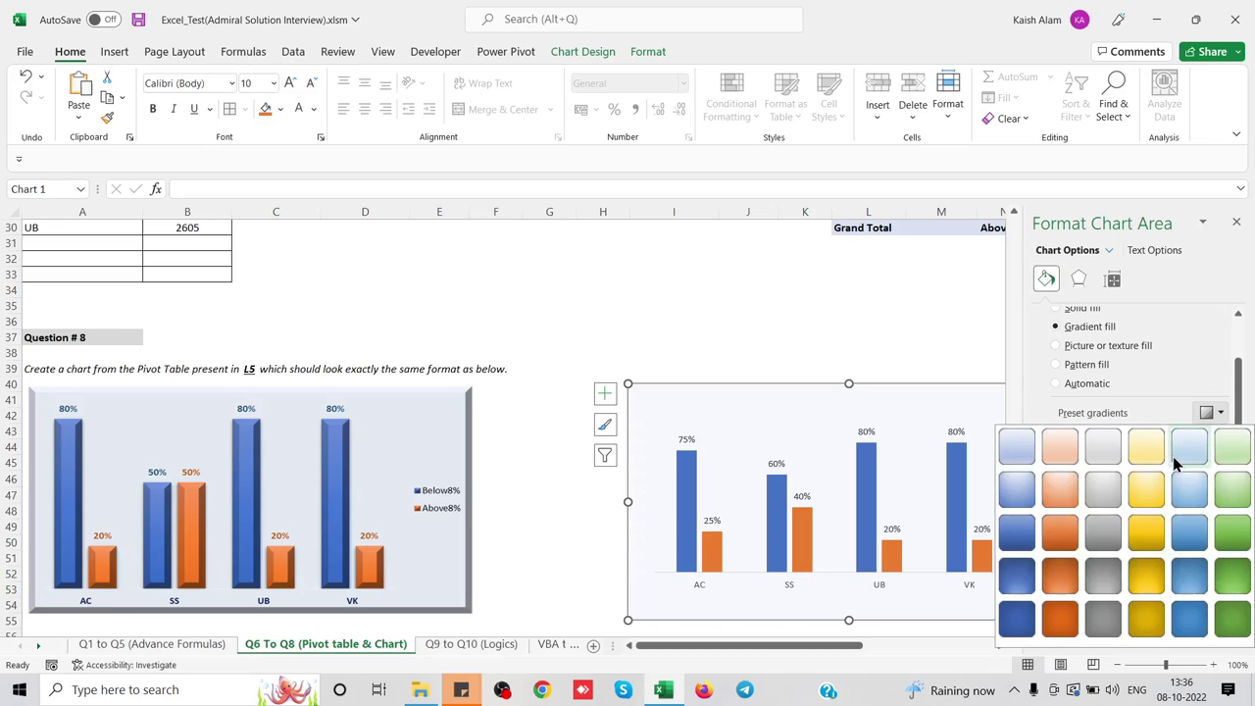
click(1154, 388)
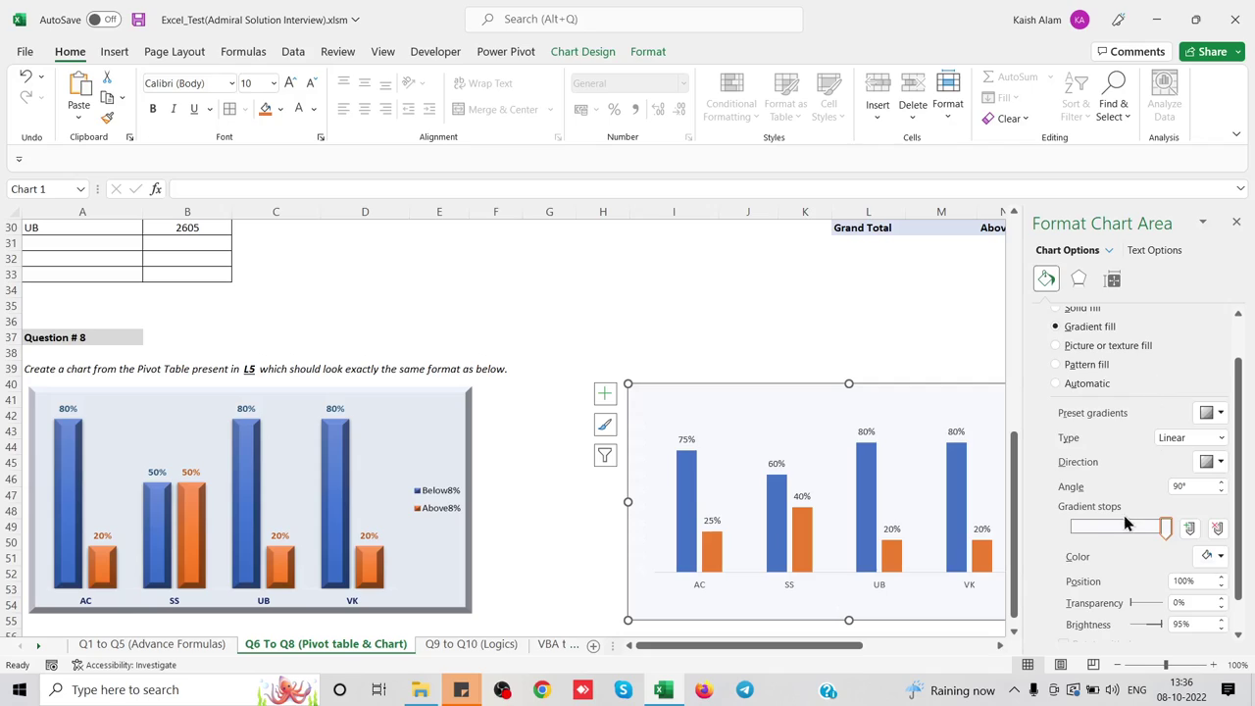
click(1083, 281)
Browse the chart area's shadow, glow and soft edges presets, keeping No Soft Edges.
click(1083, 281)
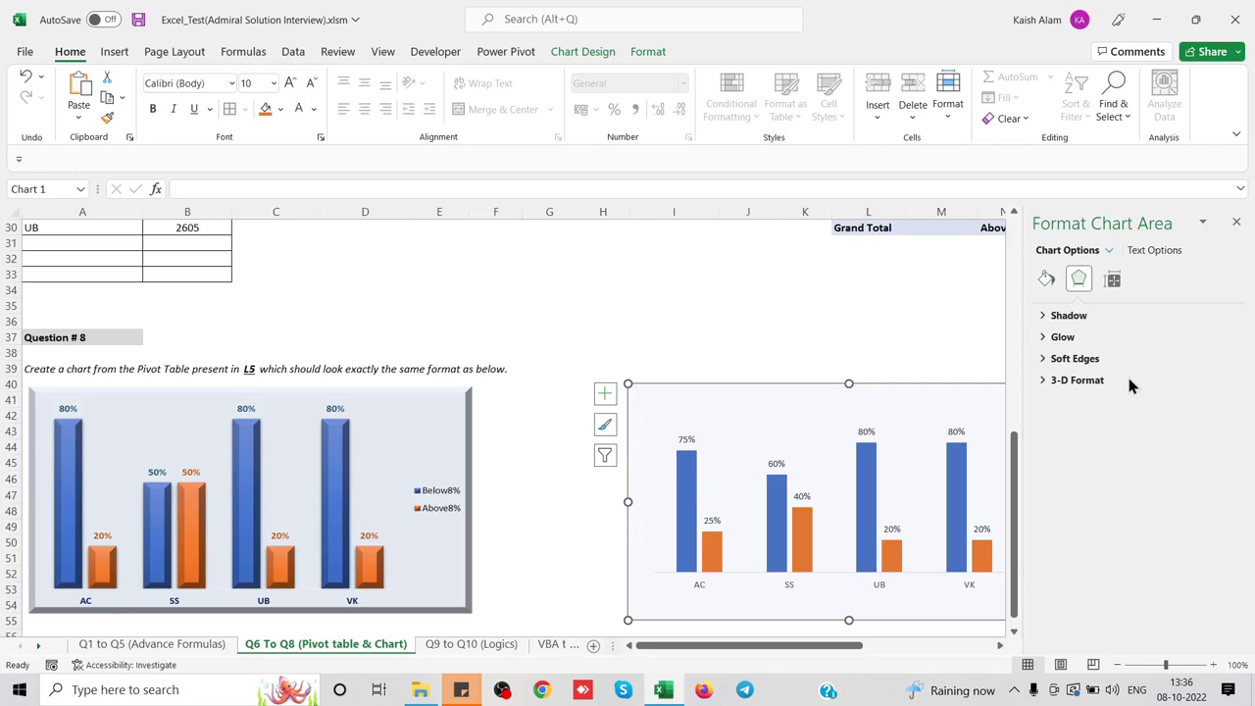
click(1044, 315)
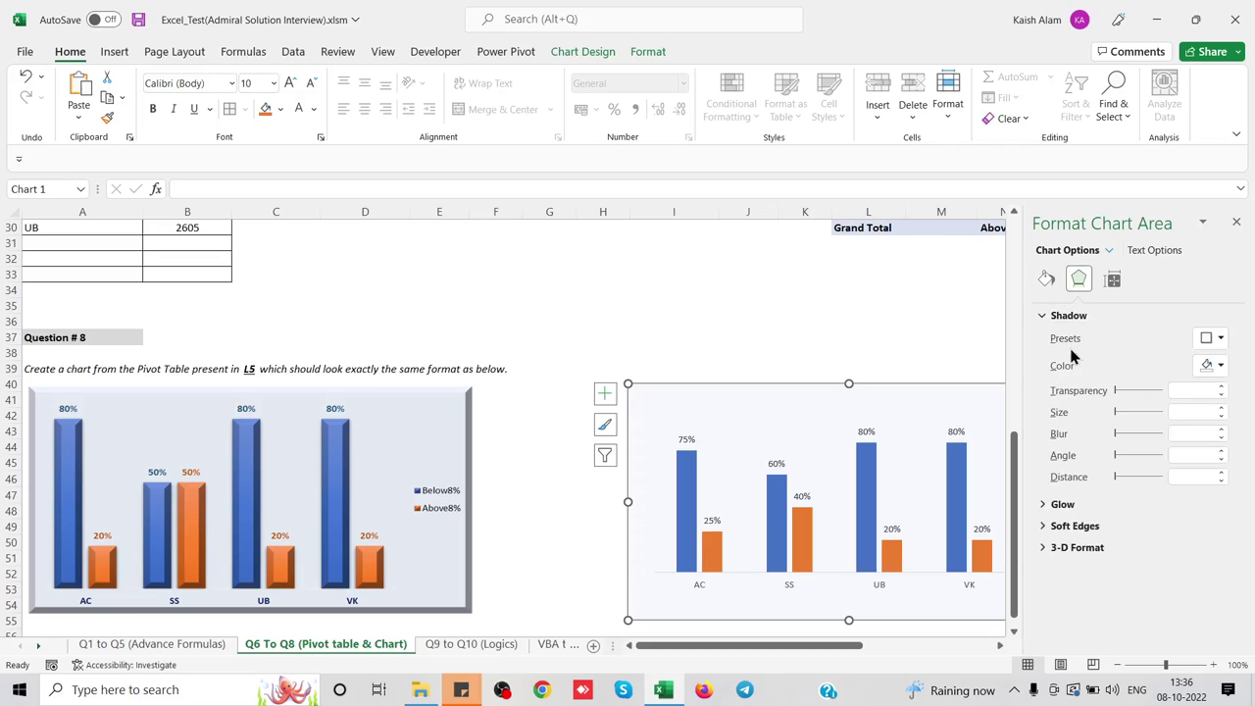
click(1220, 339)
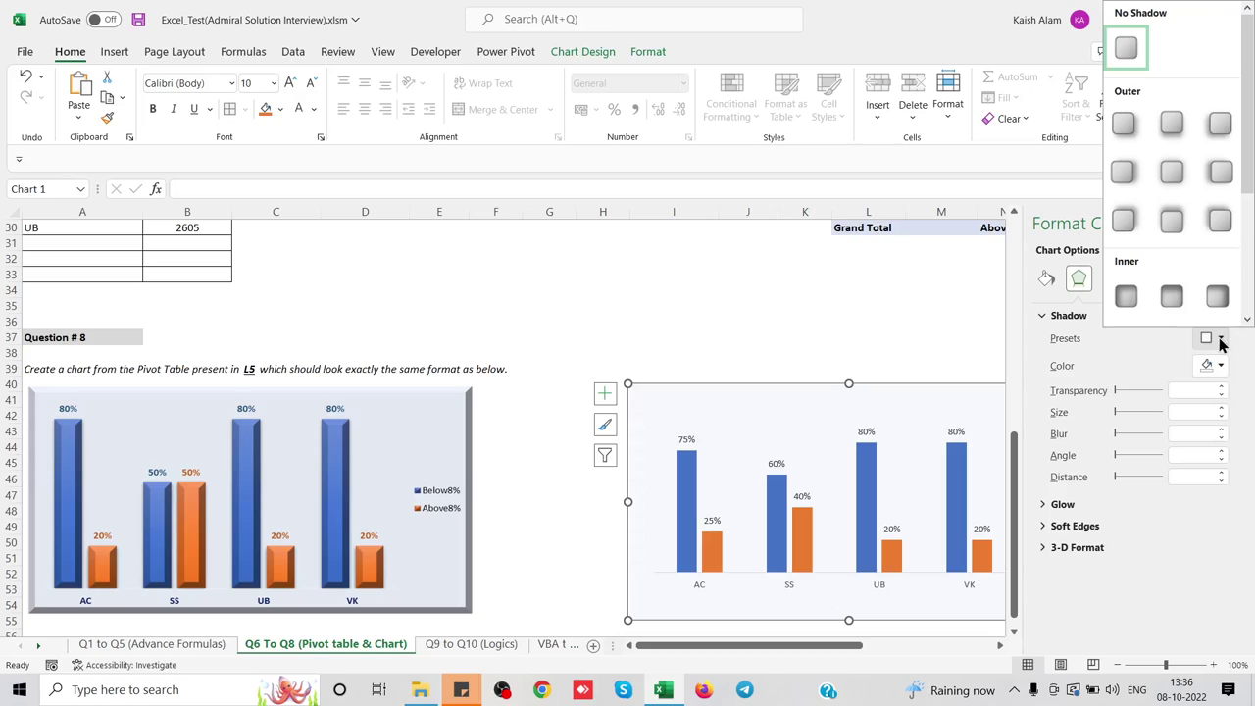
click(1058, 506)
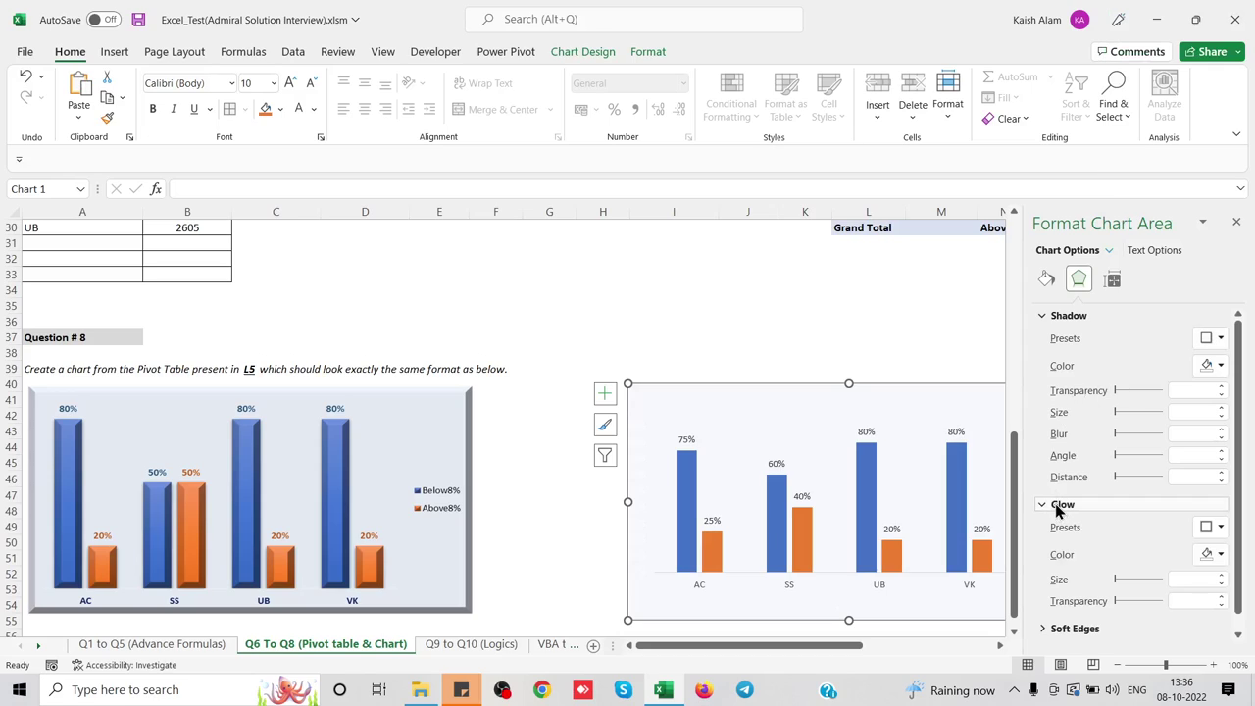
click(1074, 628)
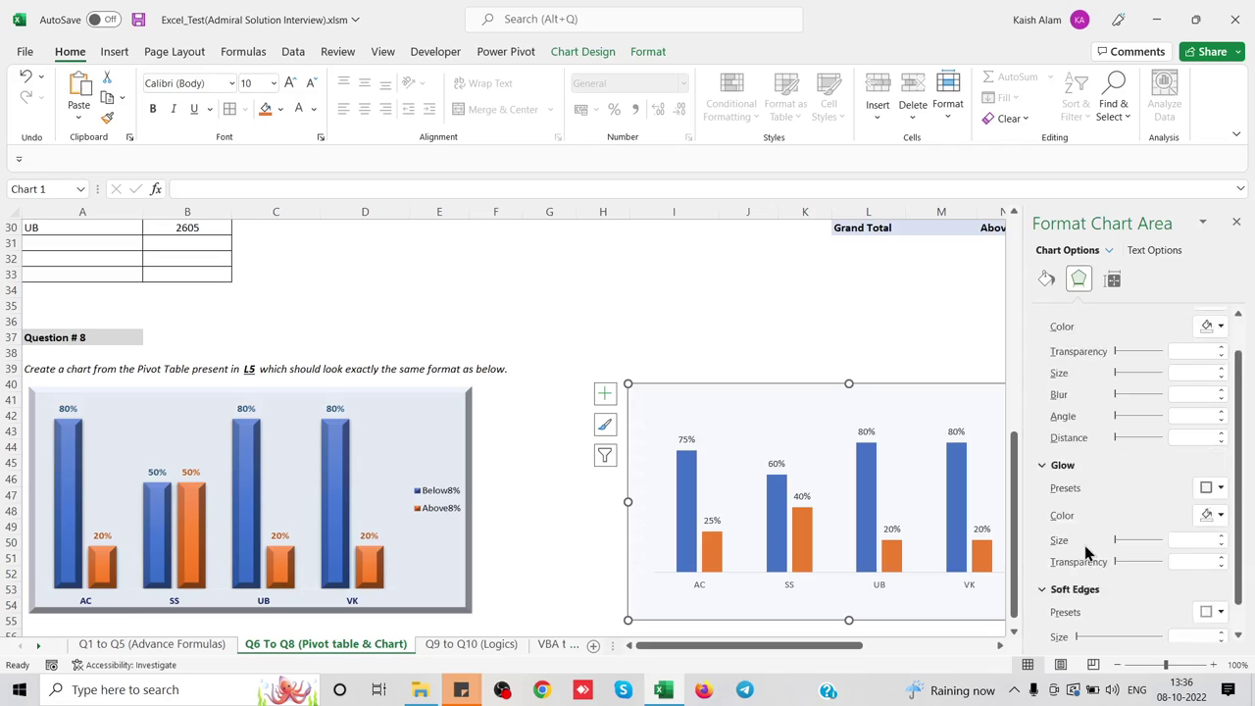
scroll(1086, 554, down, 2)
click(1220, 581)
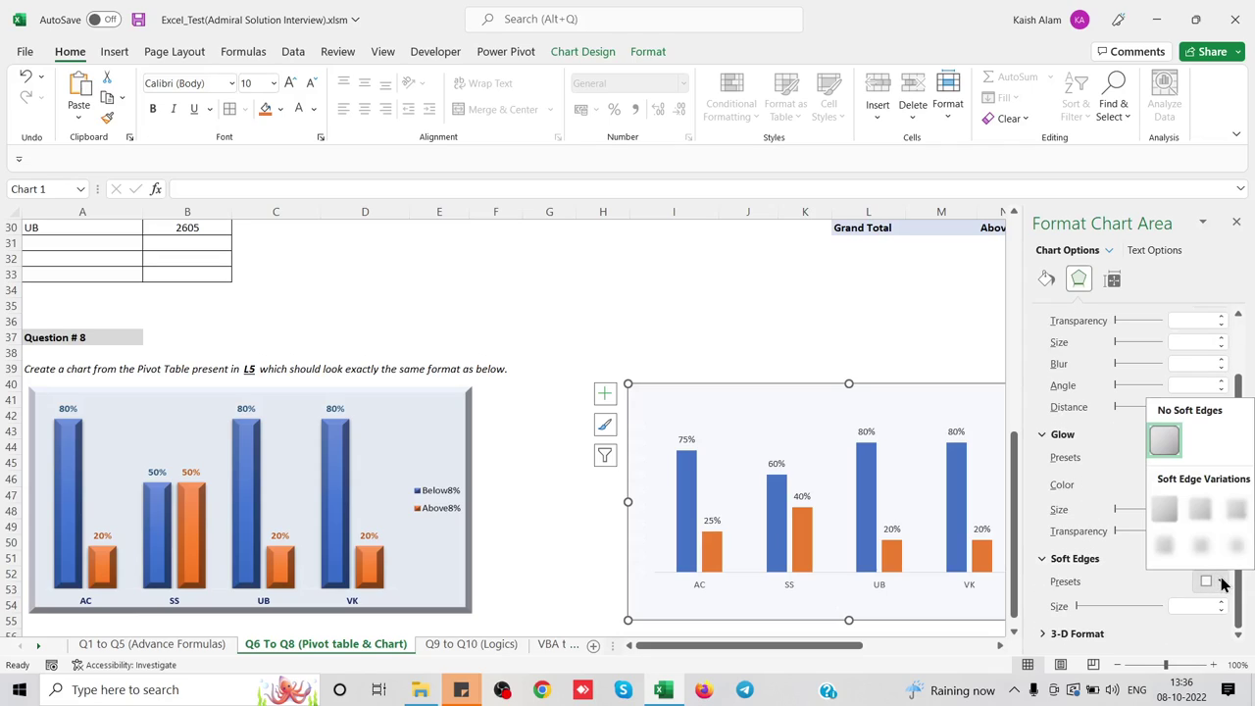
click(1164, 441)
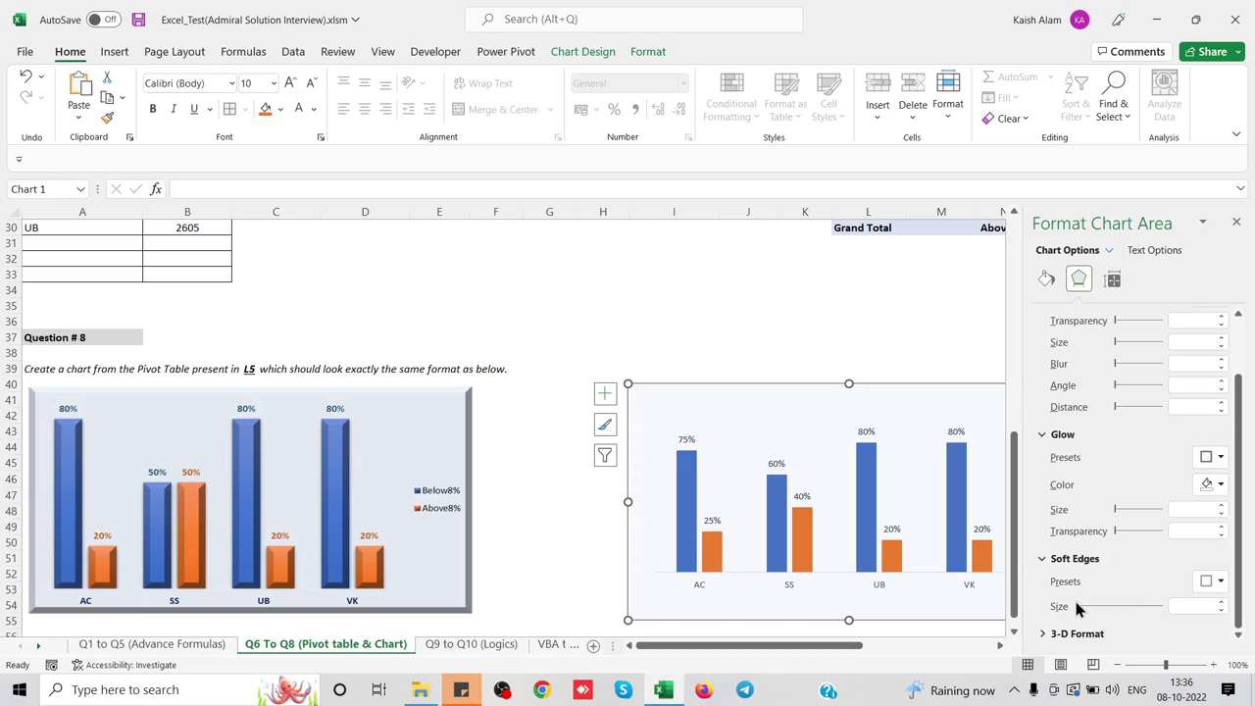
Try soft edges of 4 and 9 pt, reset them to 0 pt, and close the panel.
click(1098, 606)
click(1098, 606)
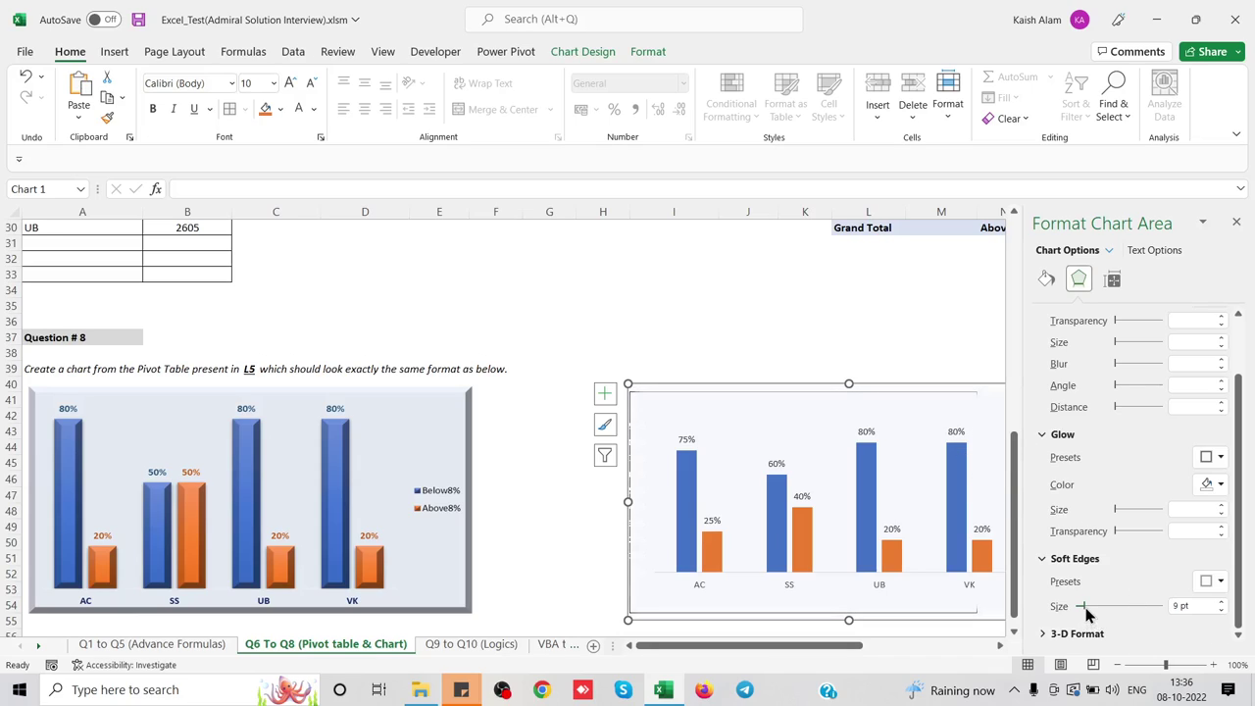
drag(1071, 608, 1065, 608)
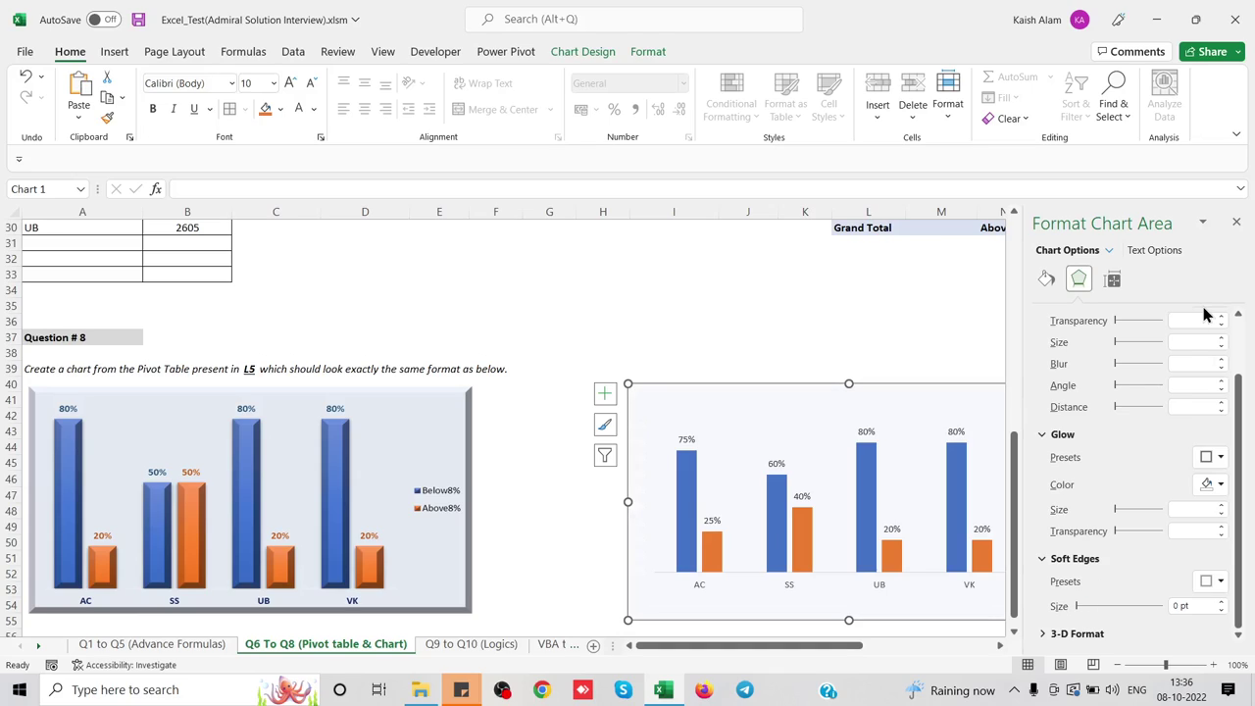
click(1236, 223)
click(799, 301)
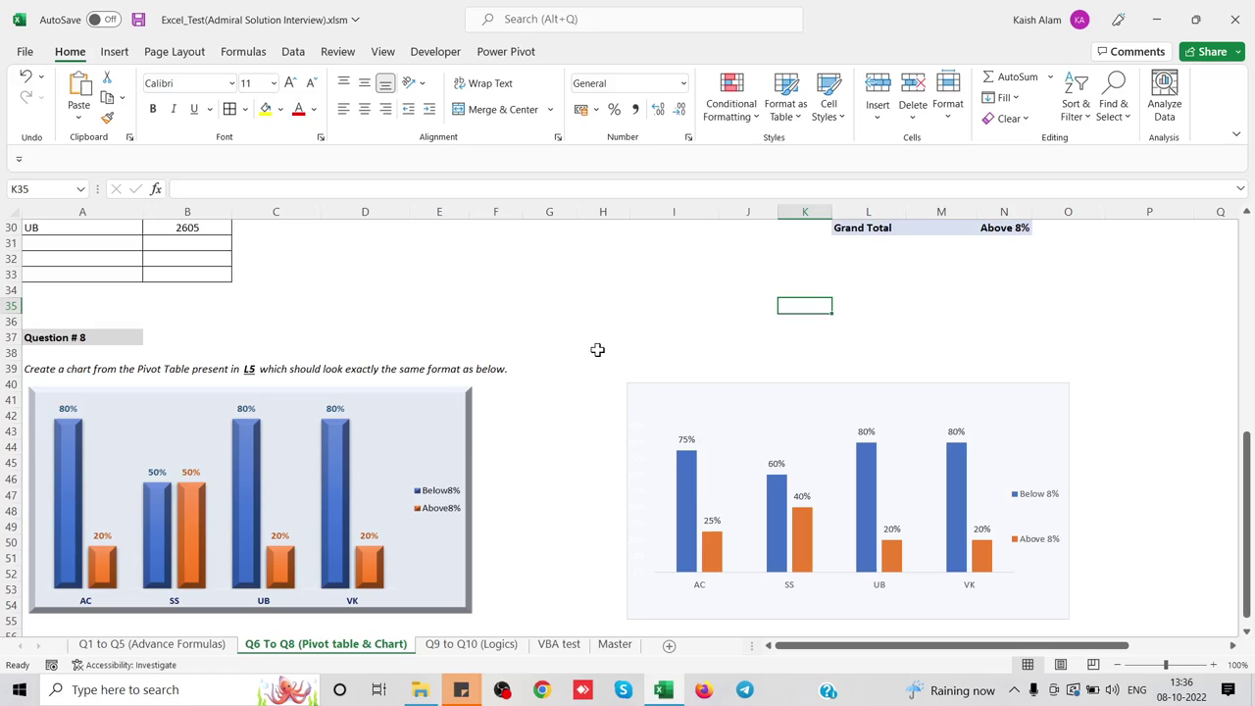
Switch to the Q9 to Q10 (Logics) sheet and check the formulas in B14 and B11.
scroll(610, 412, up, 4)
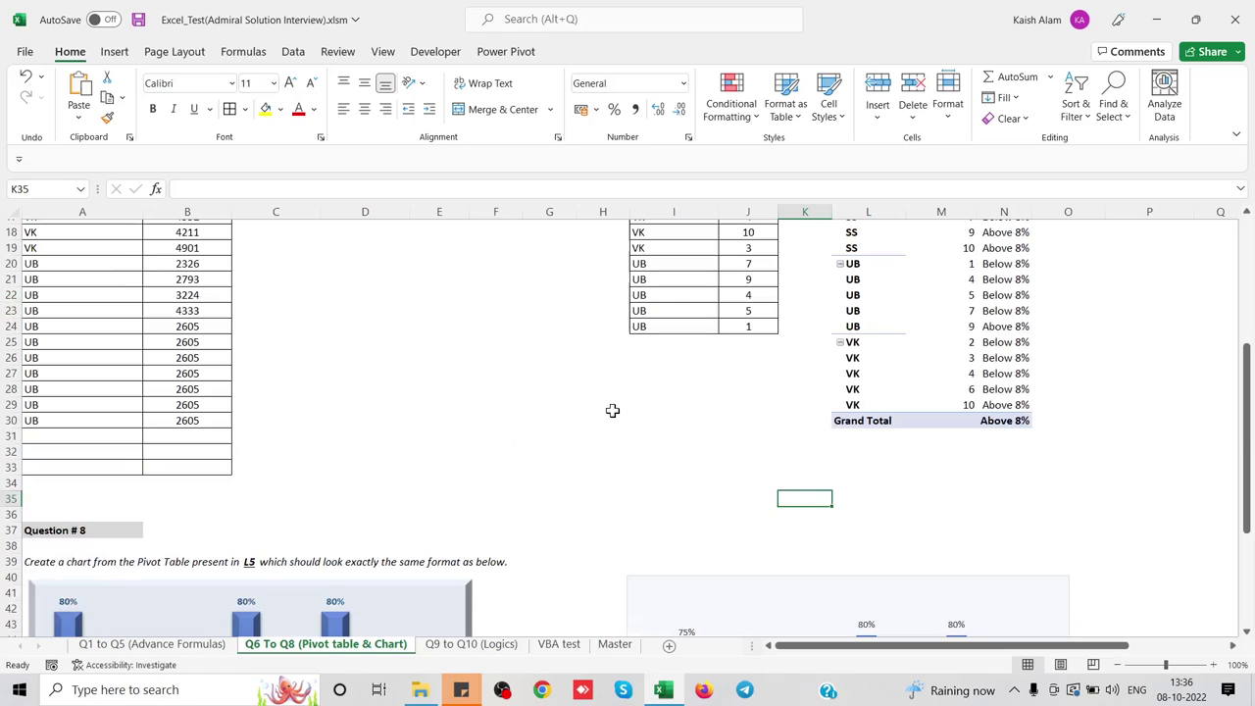
click(472, 645)
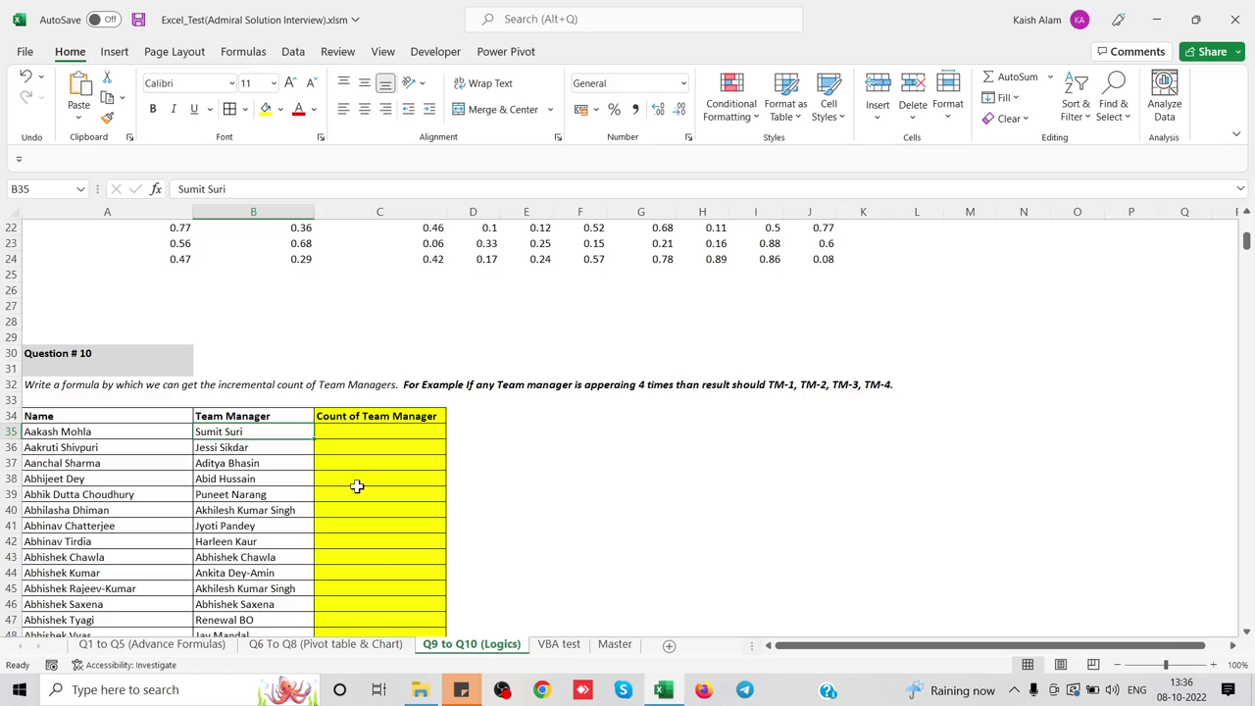
click(376, 559)
scroll(377, 566, up, 5)
scroll(377, 566, up, 2)
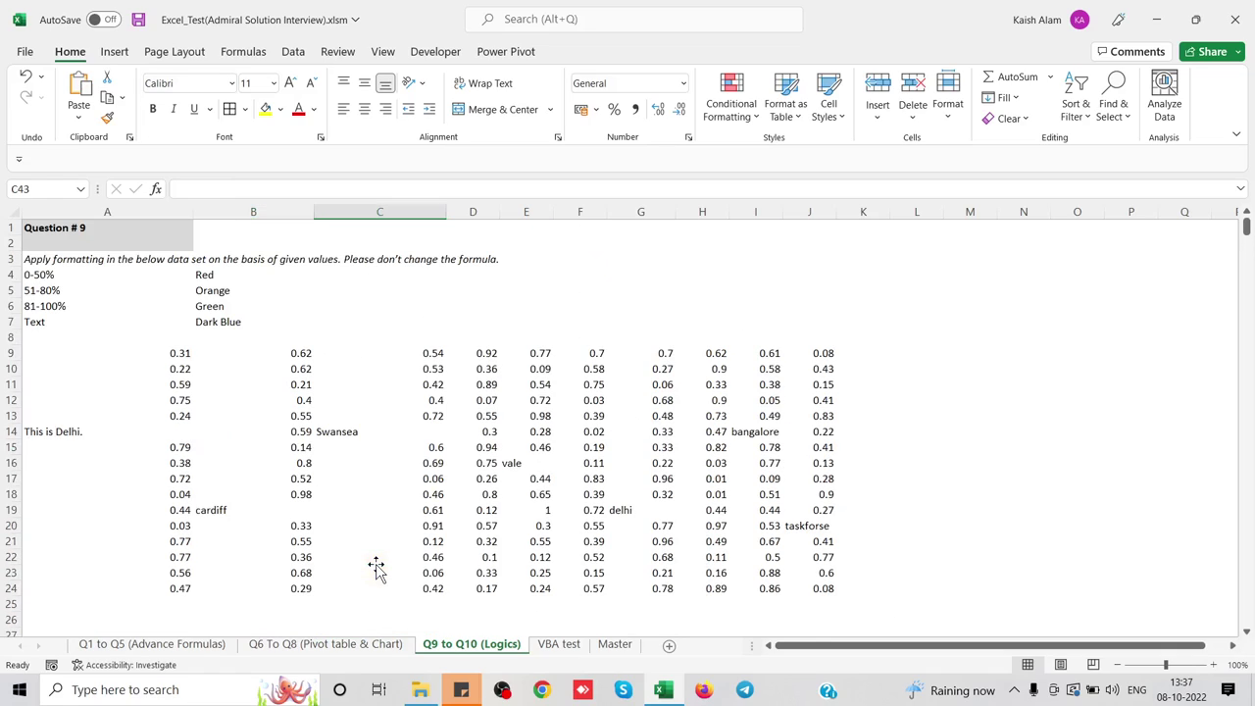
click(238, 394)
click(98, 341)
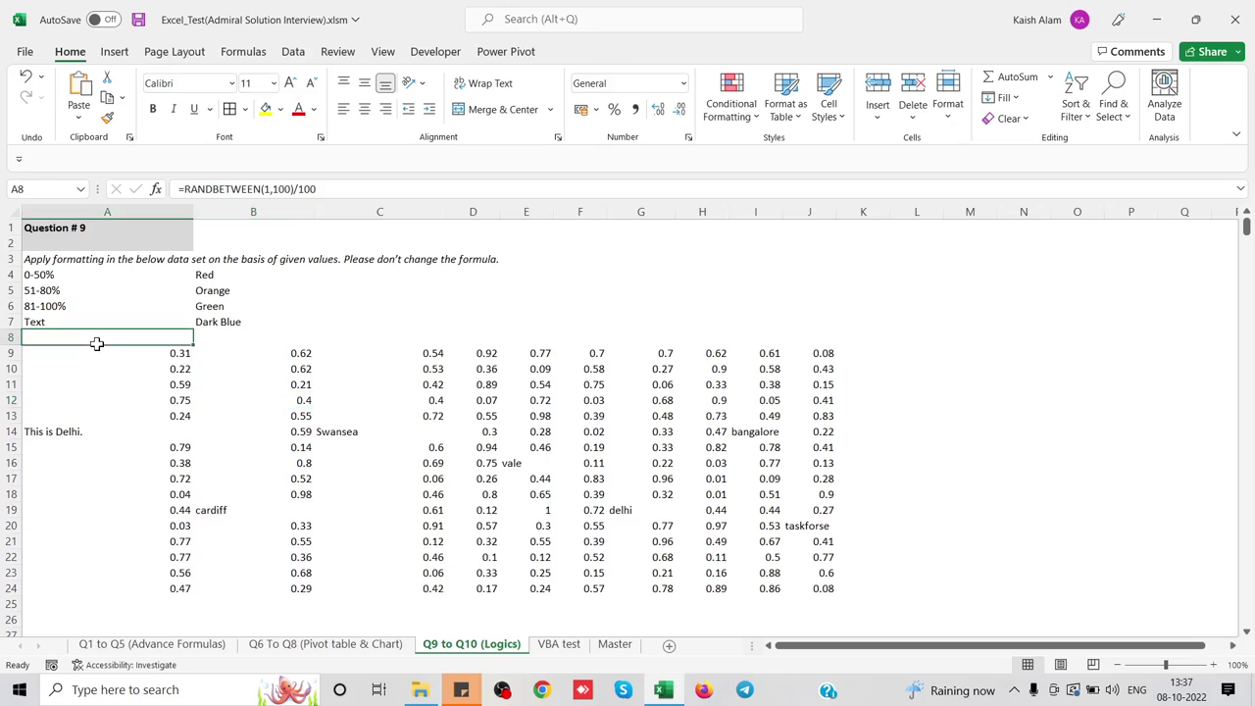
click(204, 431)
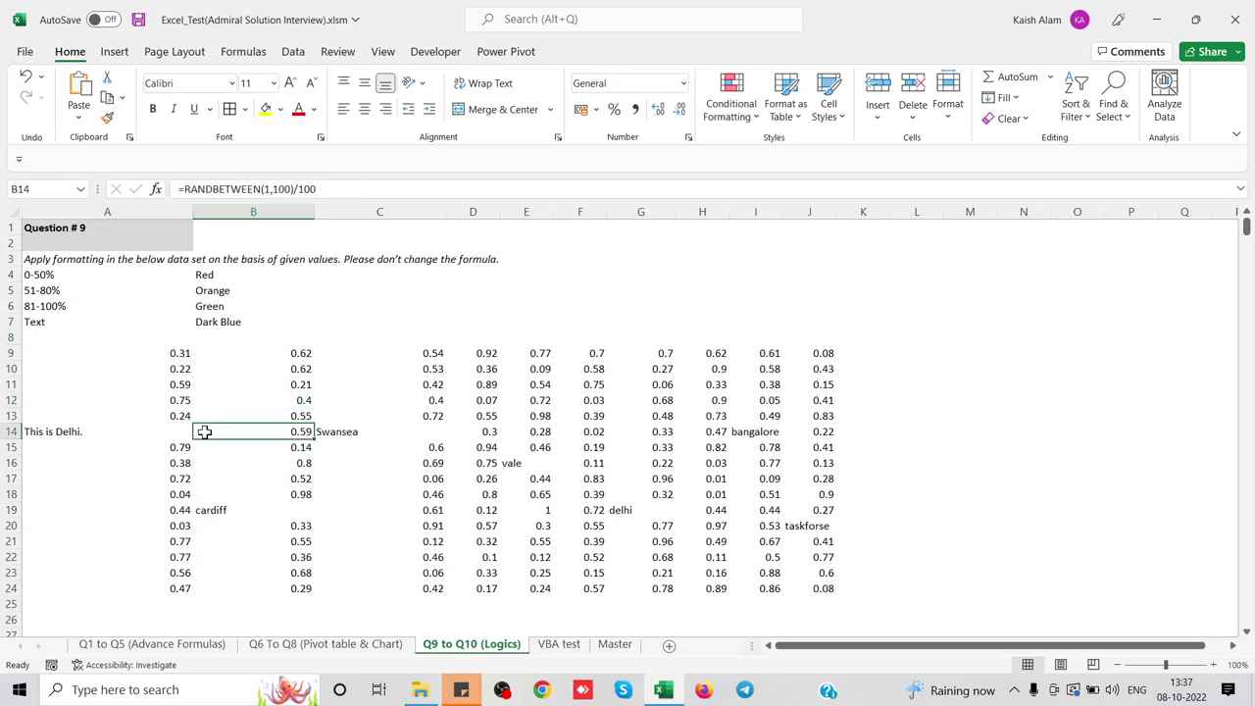
click(157, 352)
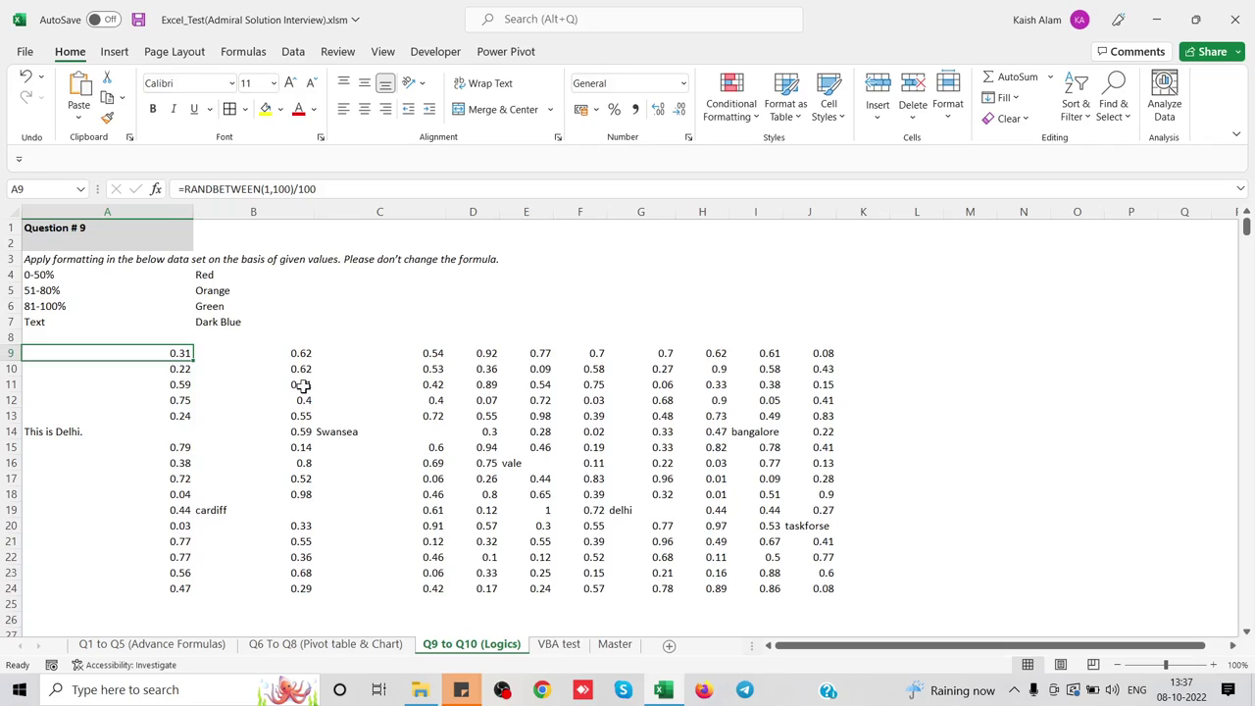
click(304, 385)
Select the Question #9 data range A9:J24.
click(170, 351)
key(ctrl+shift+Right)
key(ctrl+shift+Down)
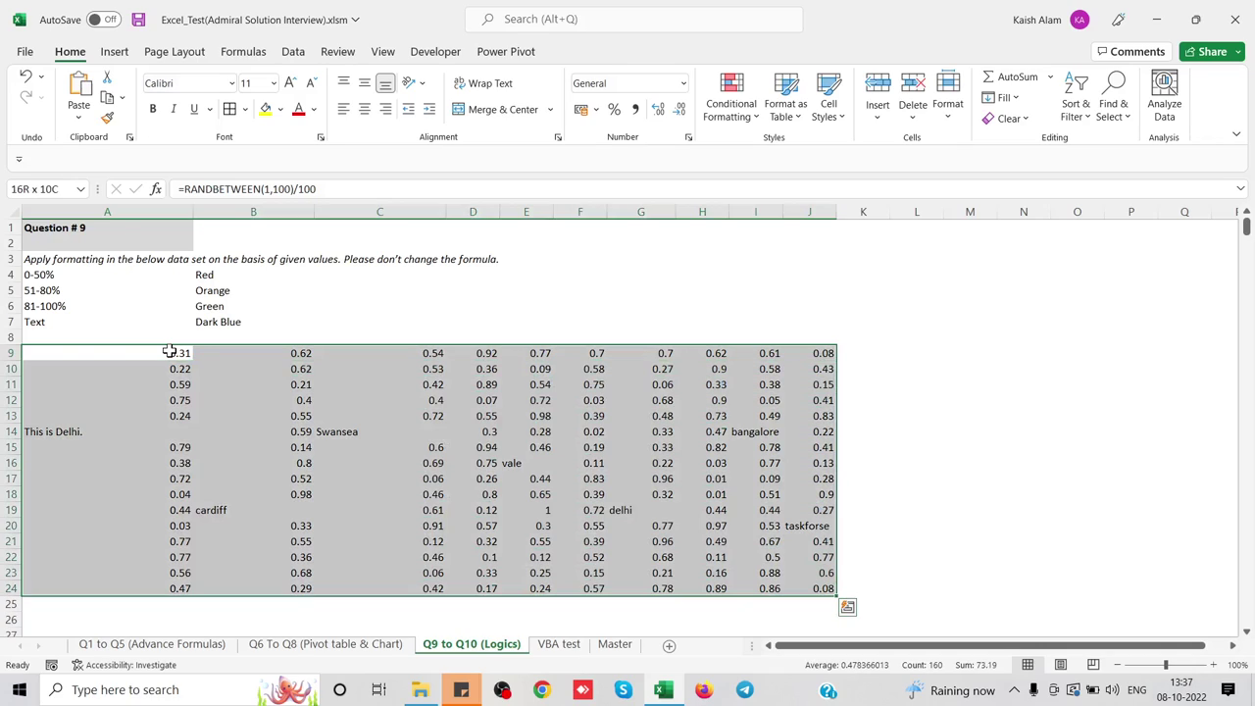
Add a Between conditional format giving values from 0% to 50% a solid red fill.
click(730, 103)
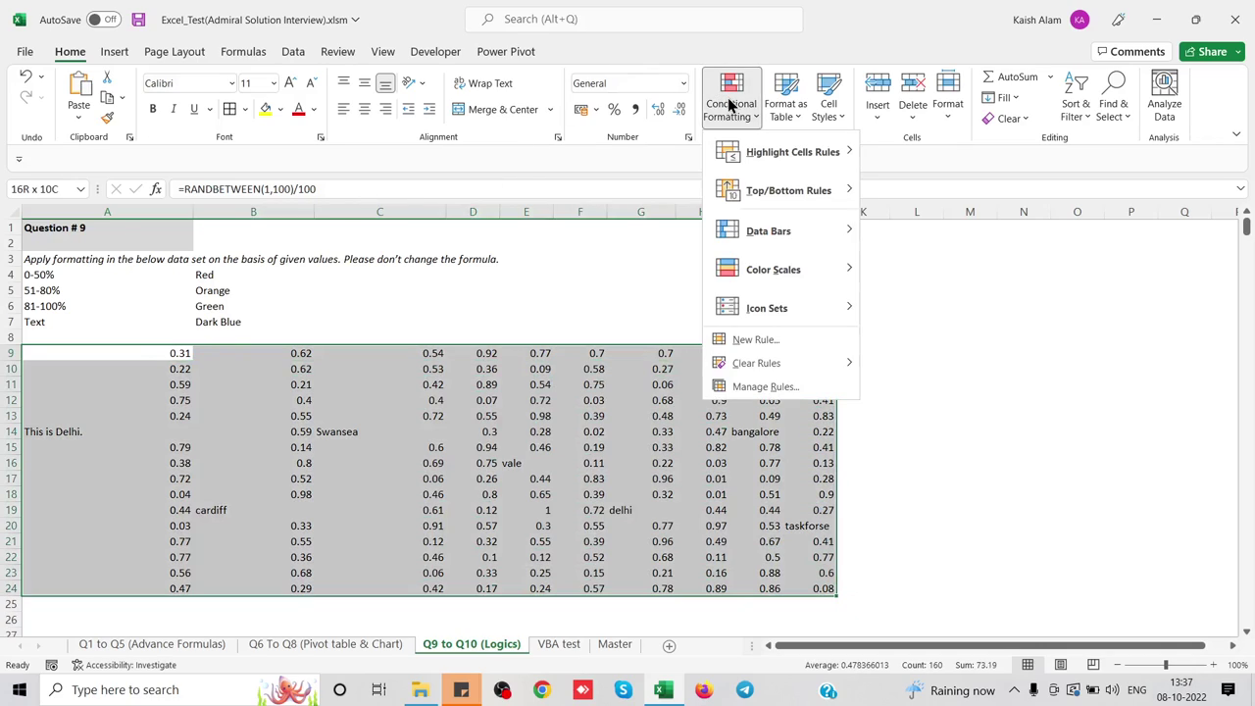
mouse_move(792, 152)
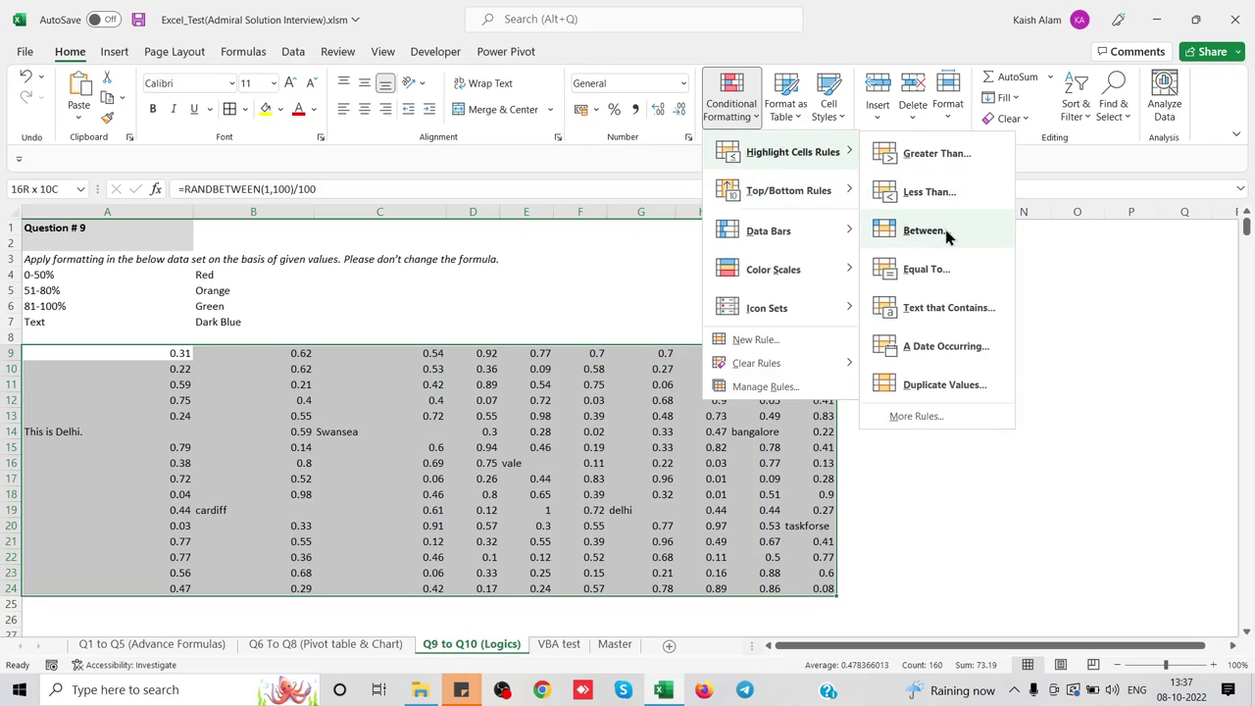
click(924, 231)
text(0)
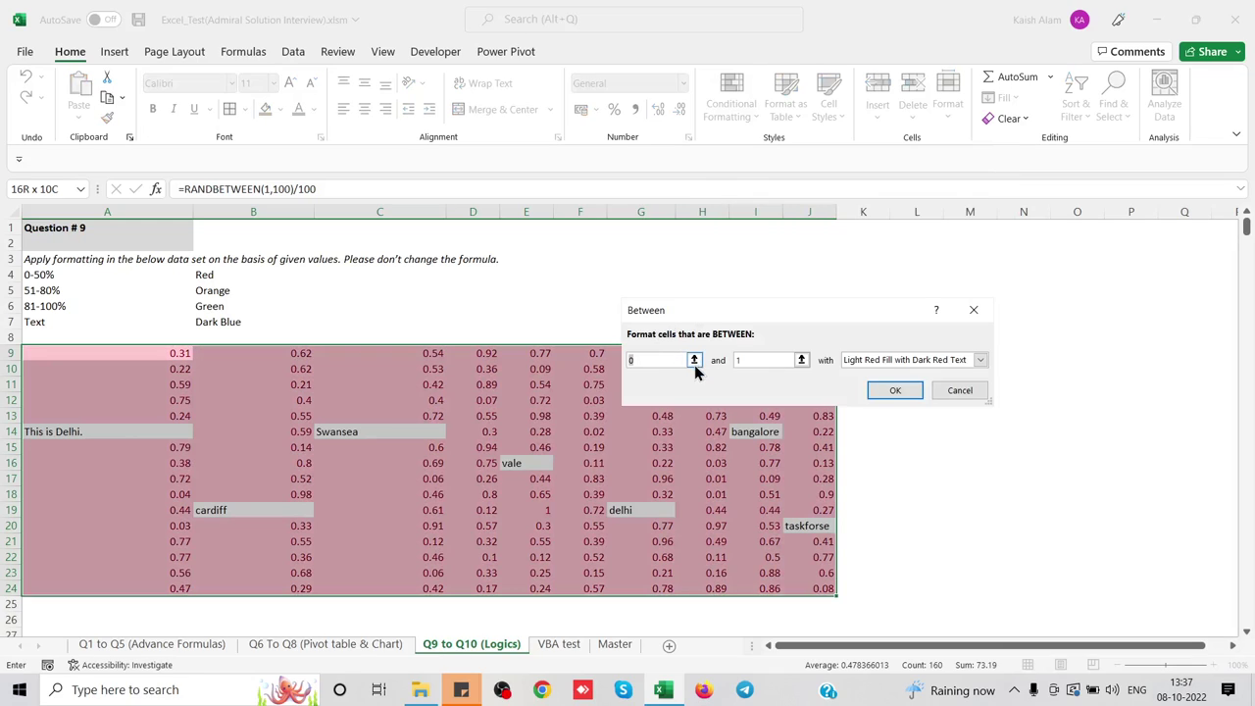
key(Tab)
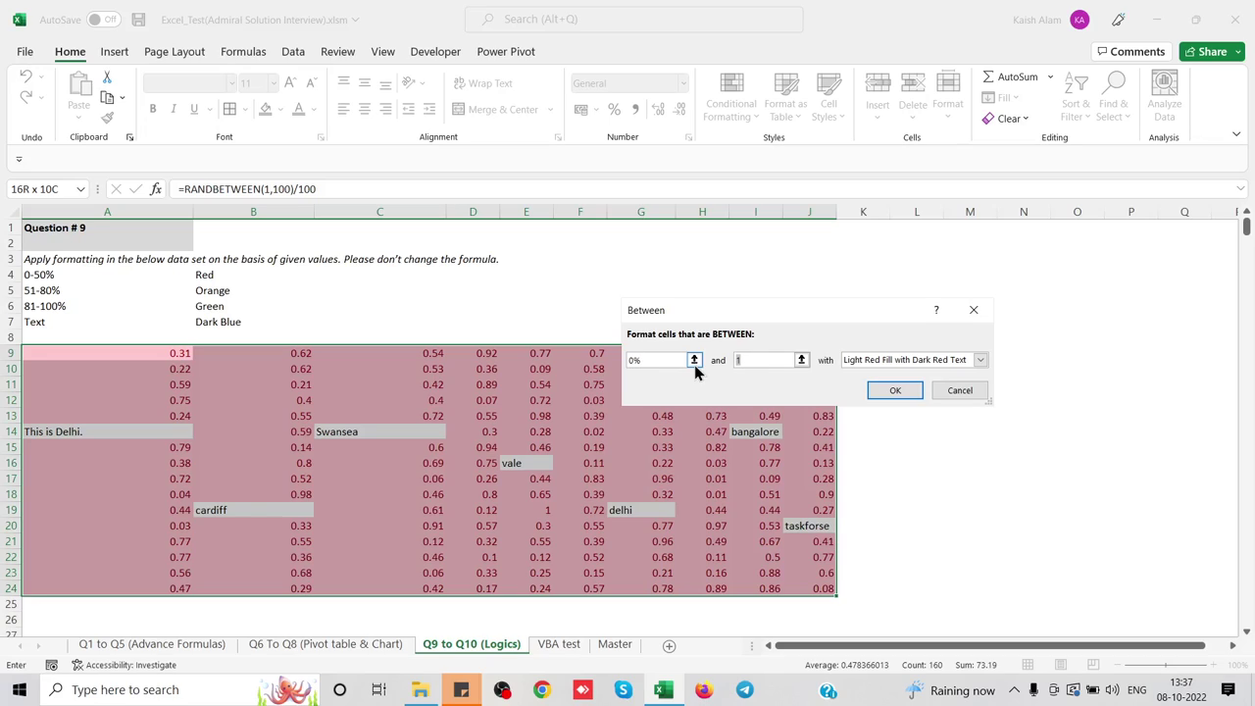
text(50)
key(Tab)
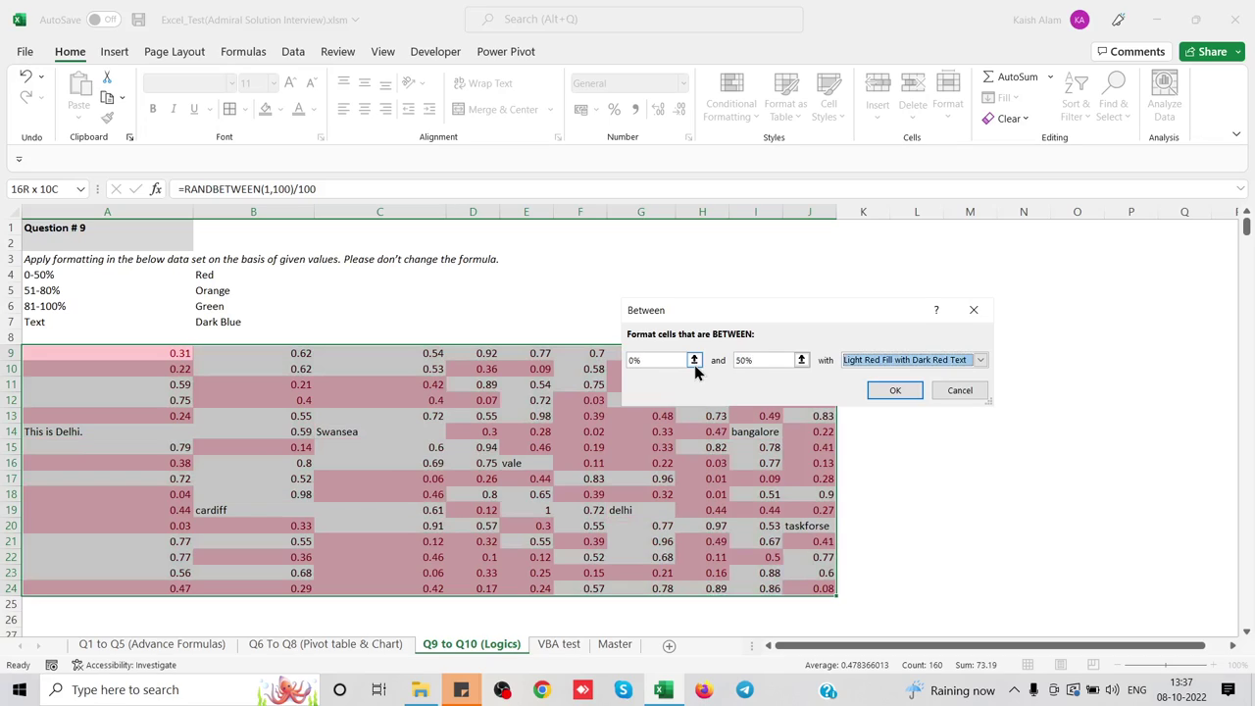
click(903, 361)
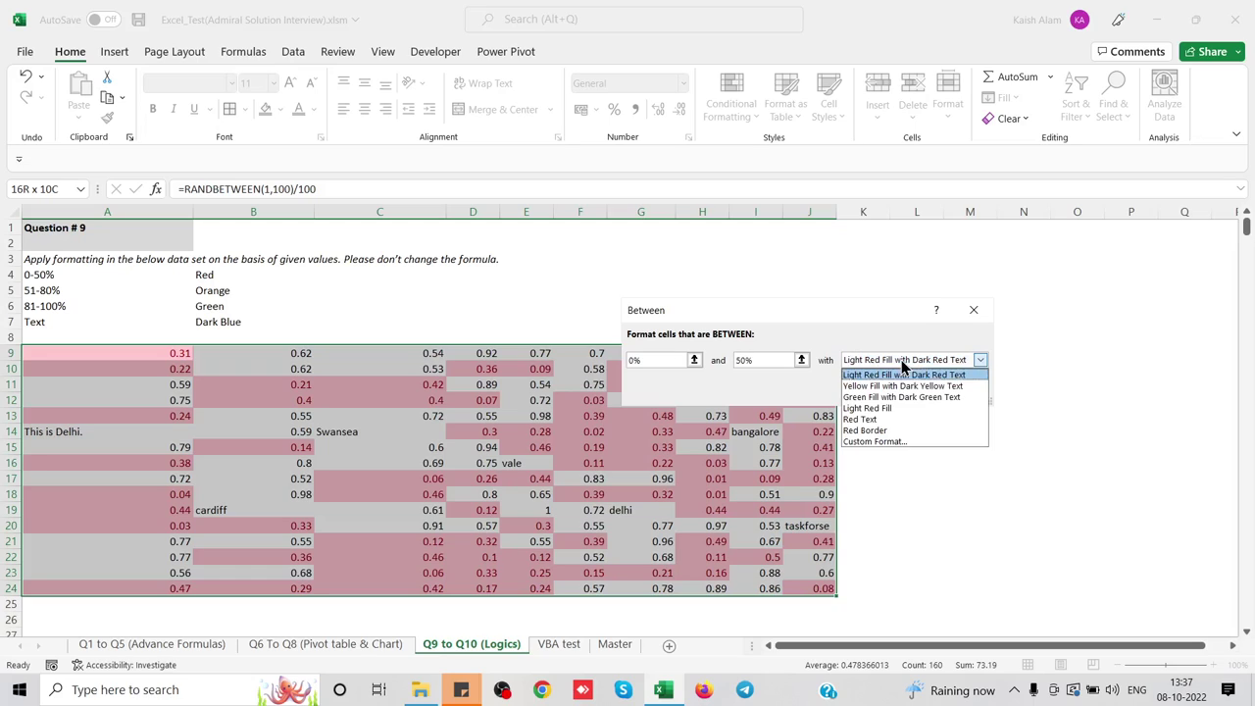
click(885, 440)
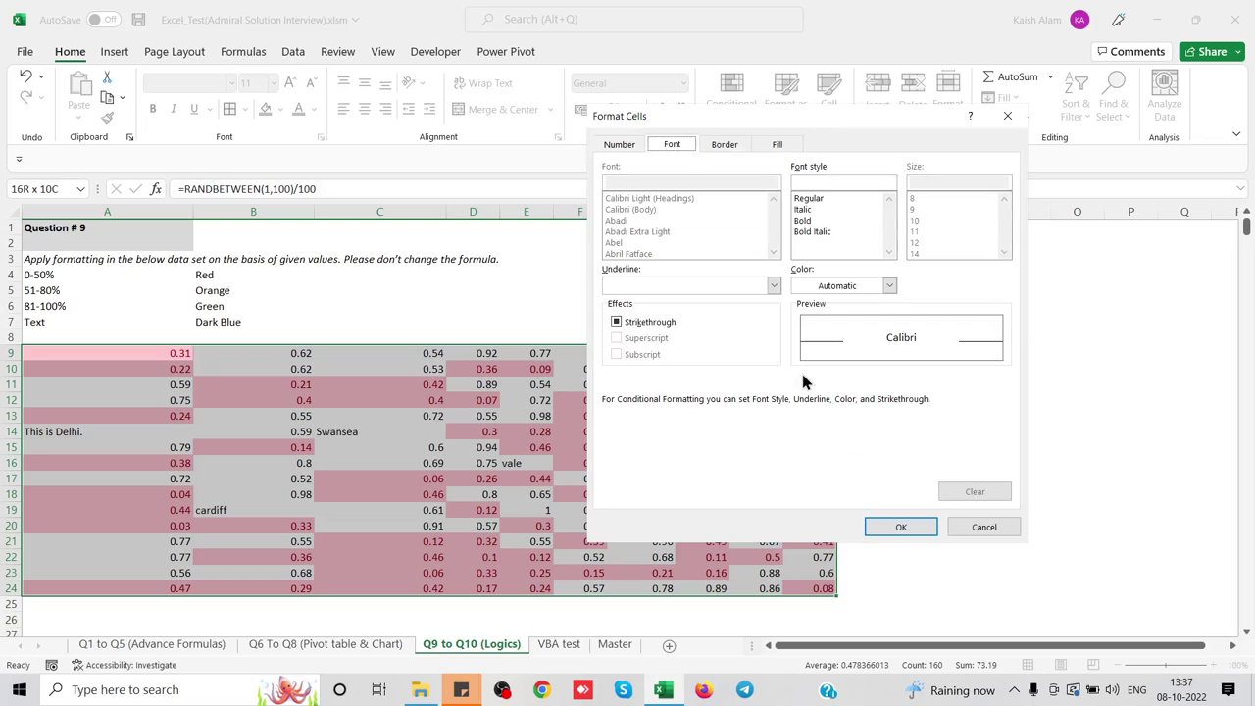
click(777, 144)
click(632, 299)
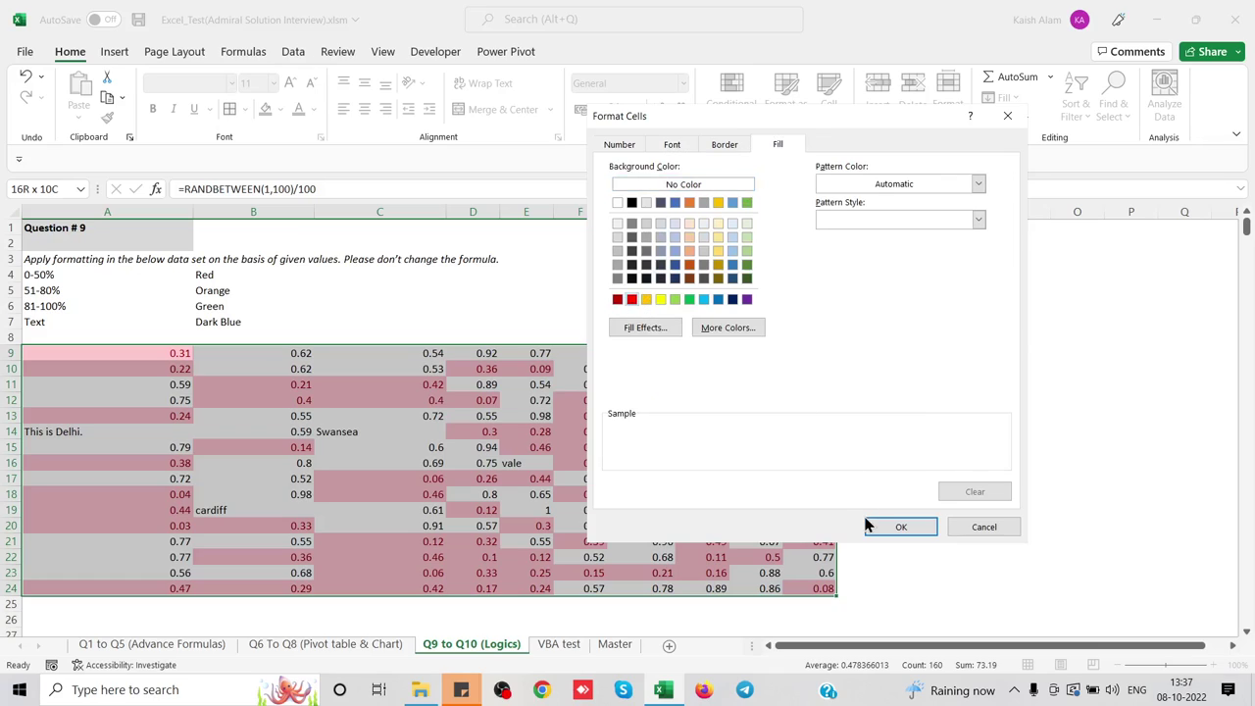
click(894, 534)
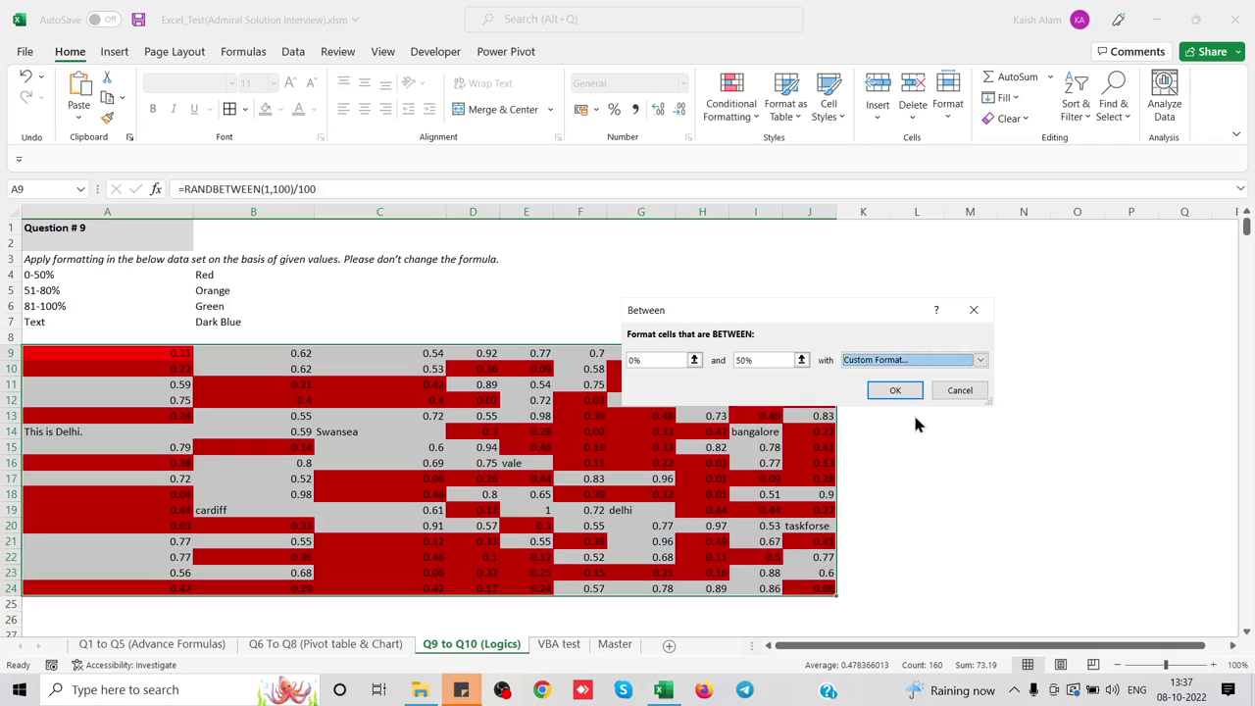
click(895, 391)
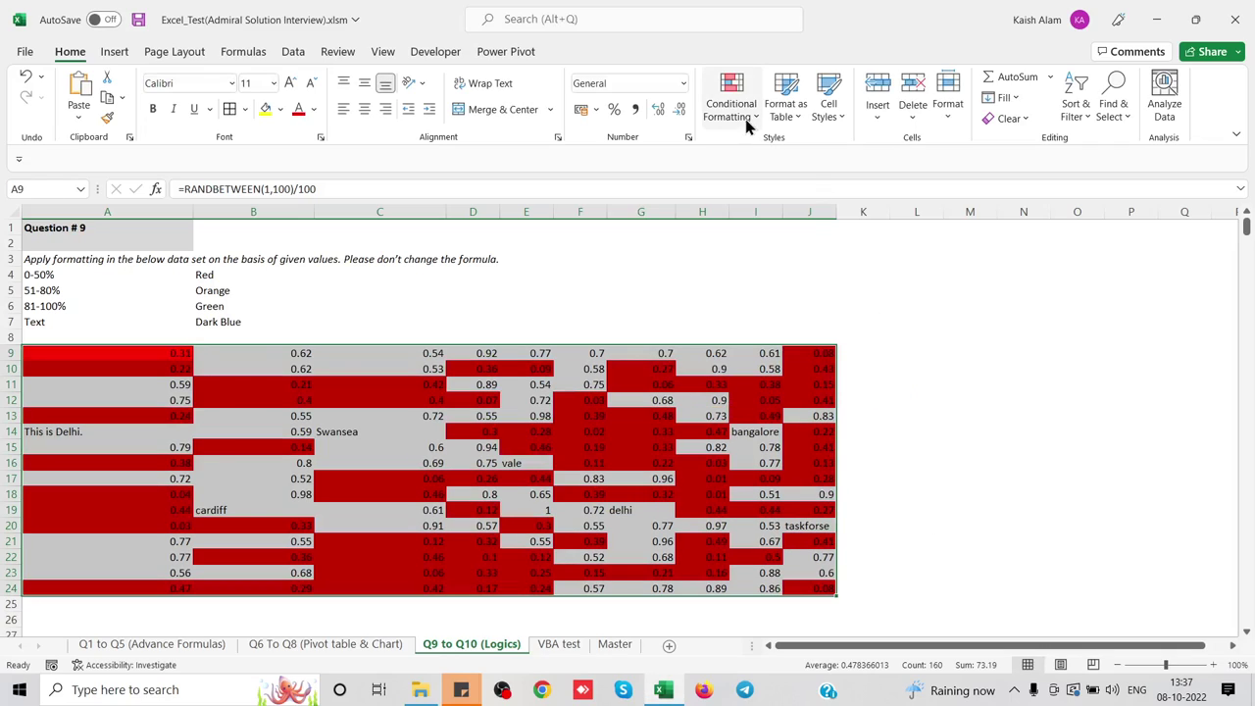
click(732, 110)
mouse_move(792, 152)
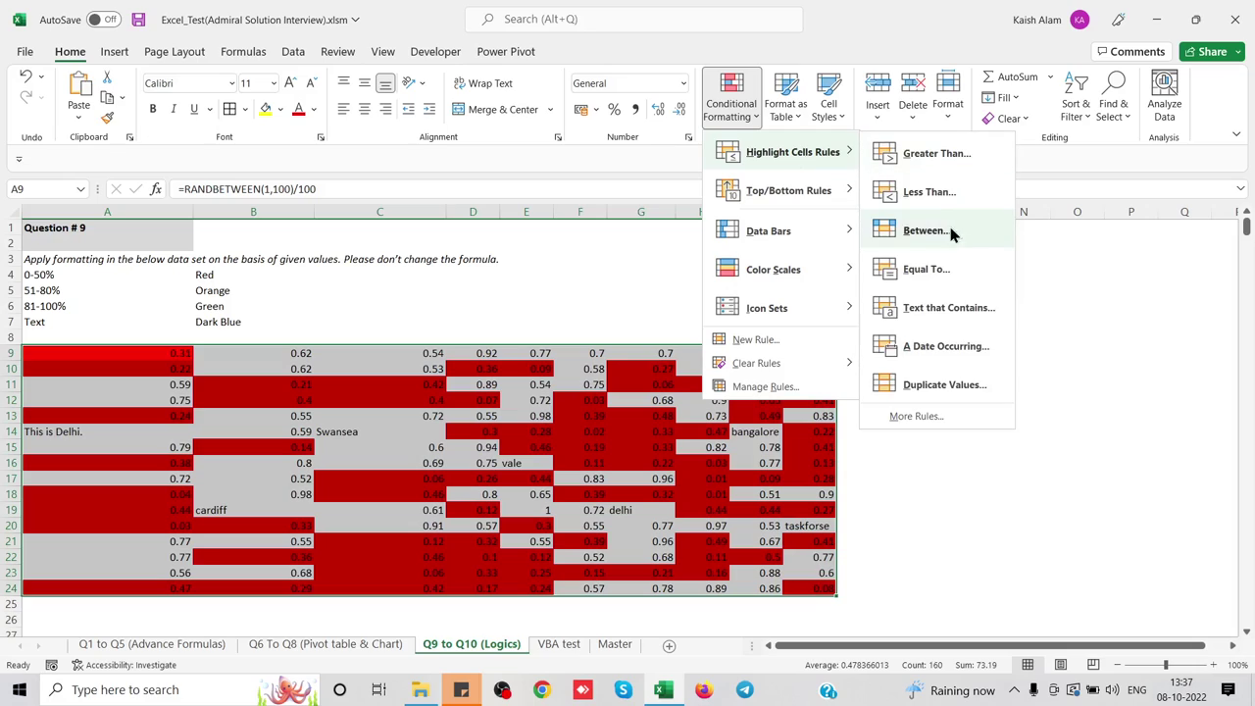
Add a Between rule that fills values from 51% to 80% orange.
click(946, 235)
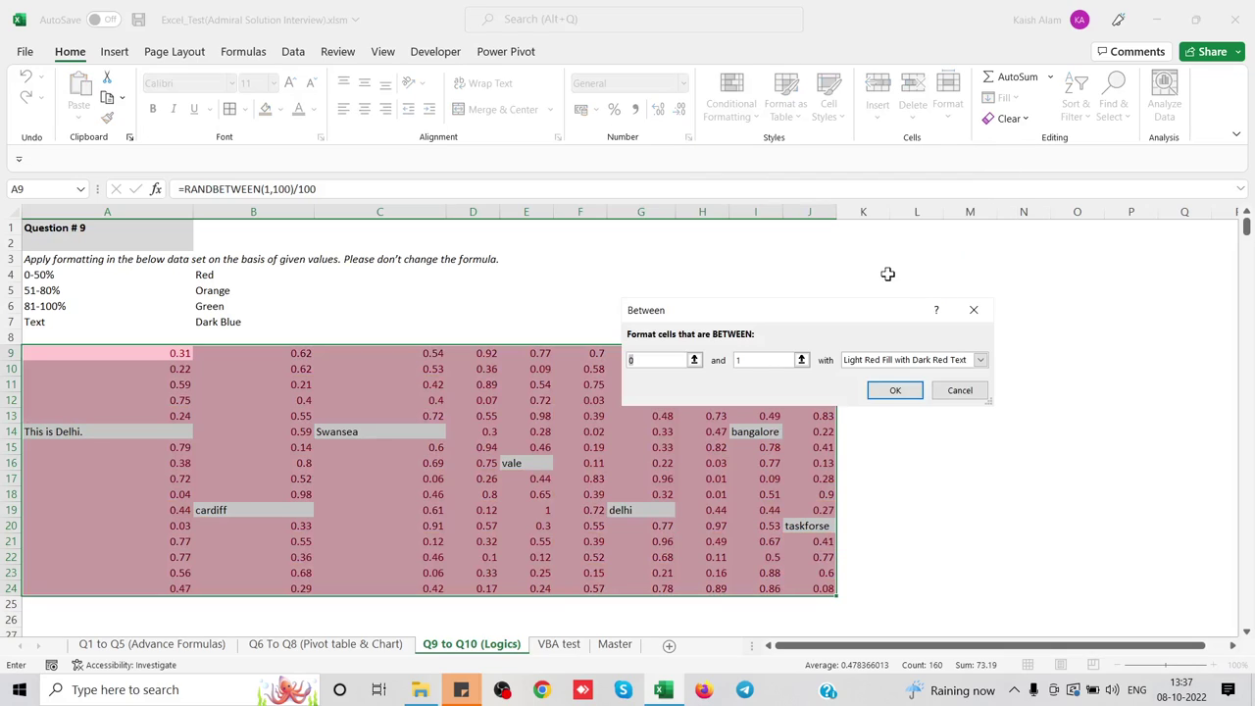
text(51)
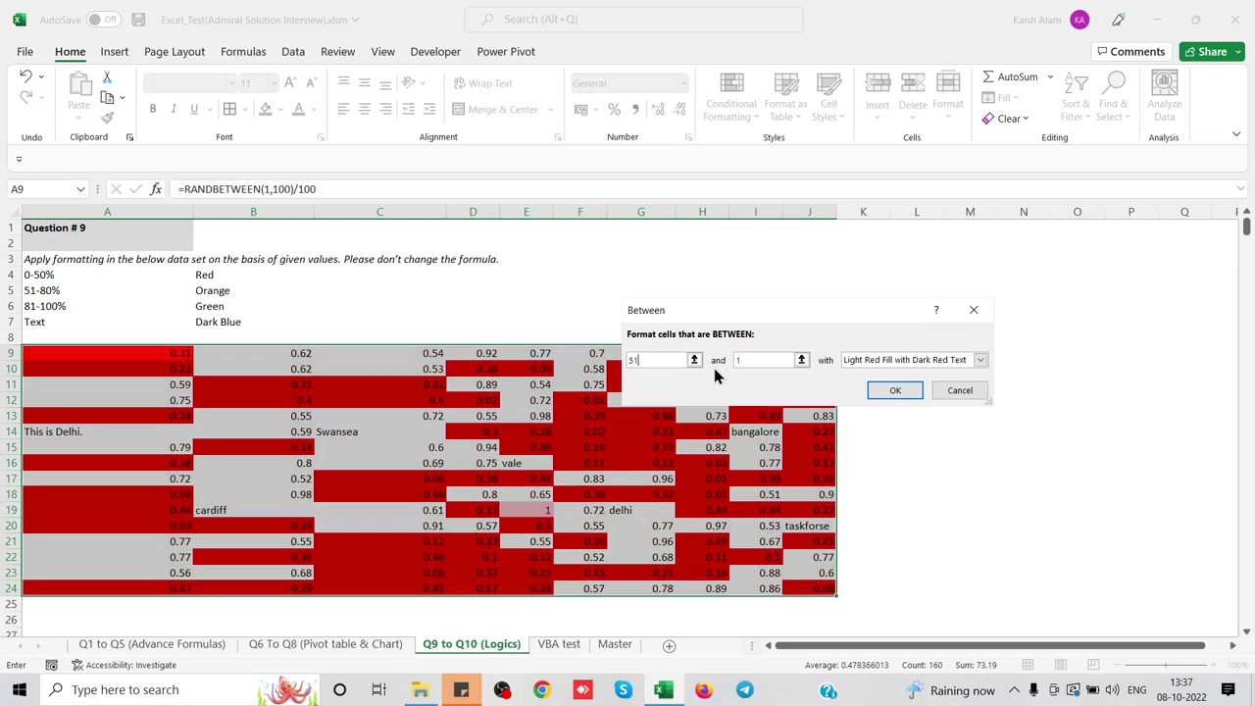
text(%)
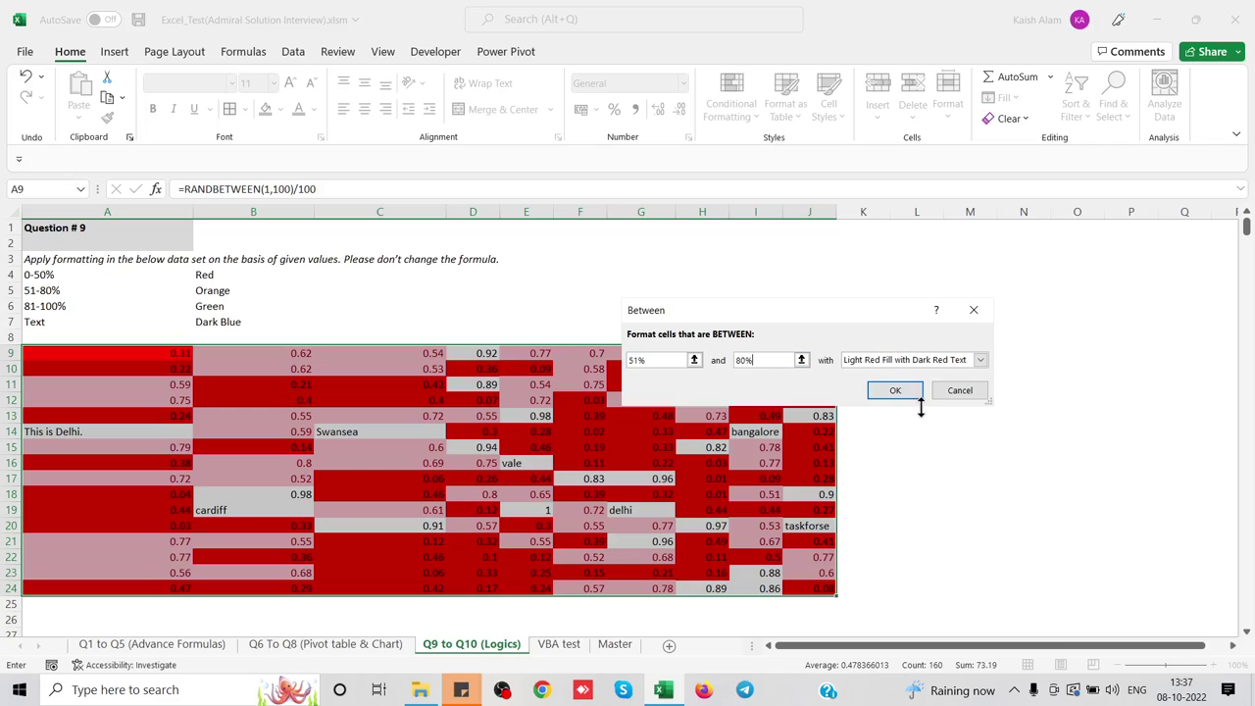
click(956, 365)
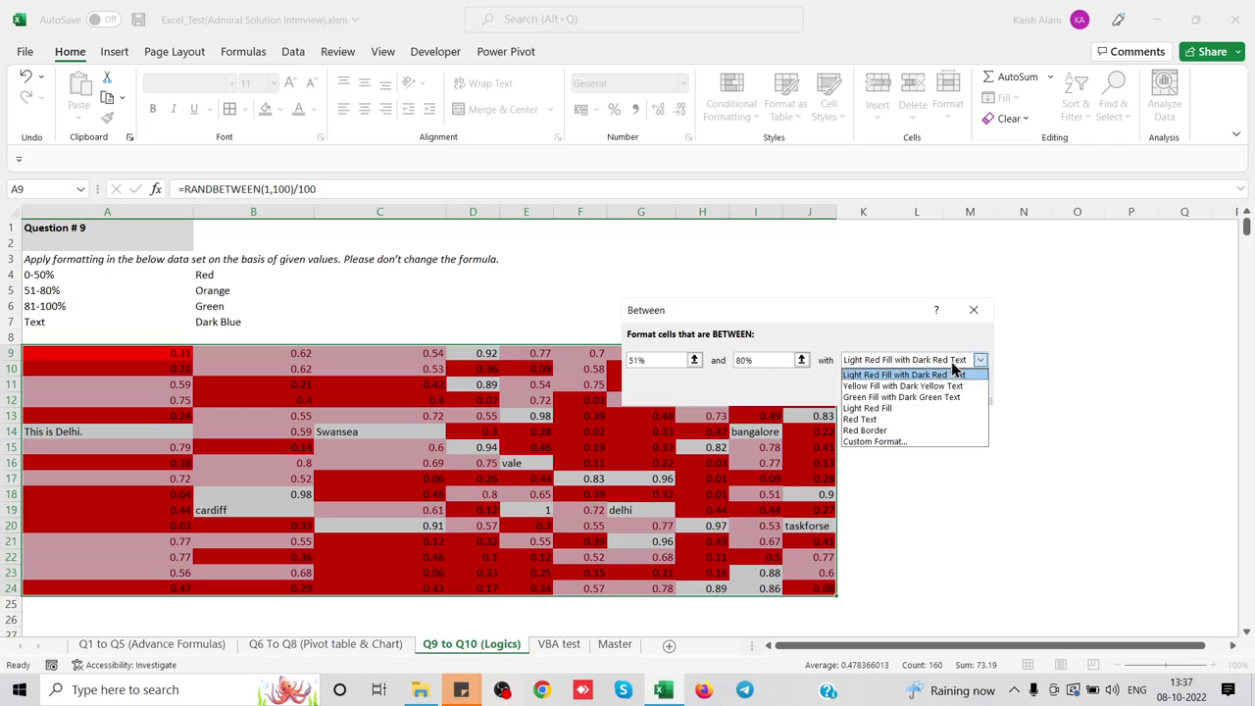
click(873, 442)
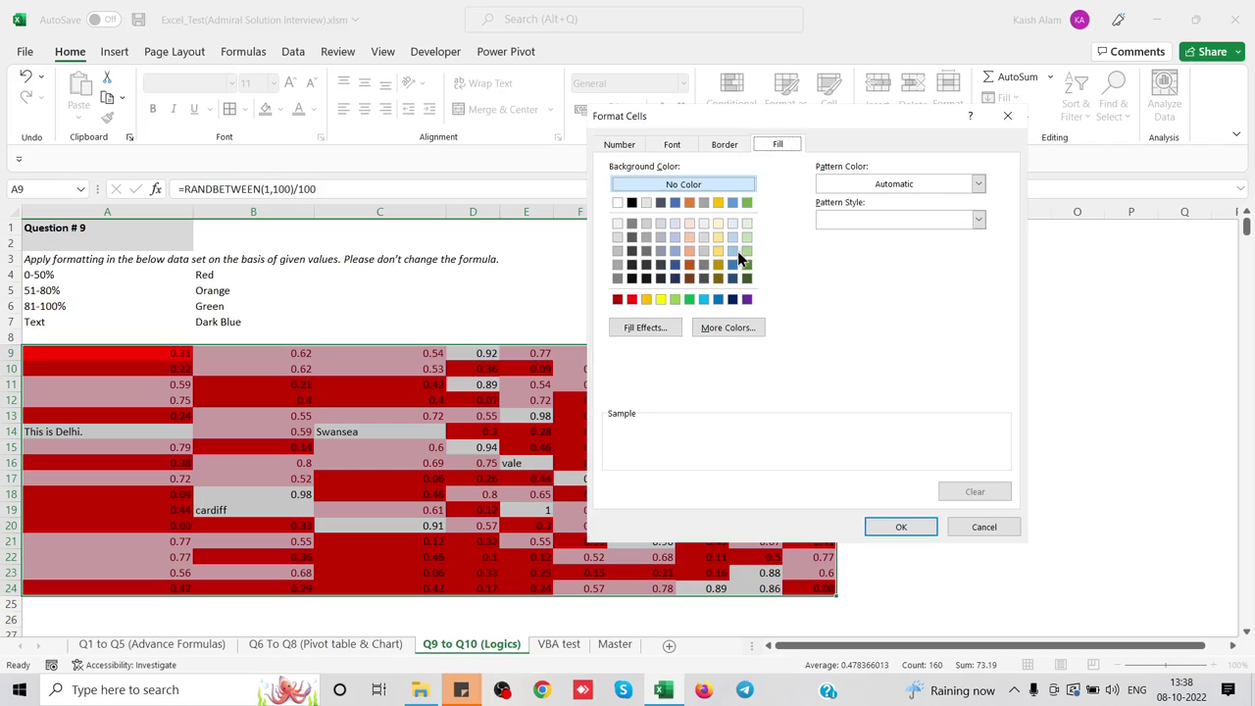
click(689, 202)
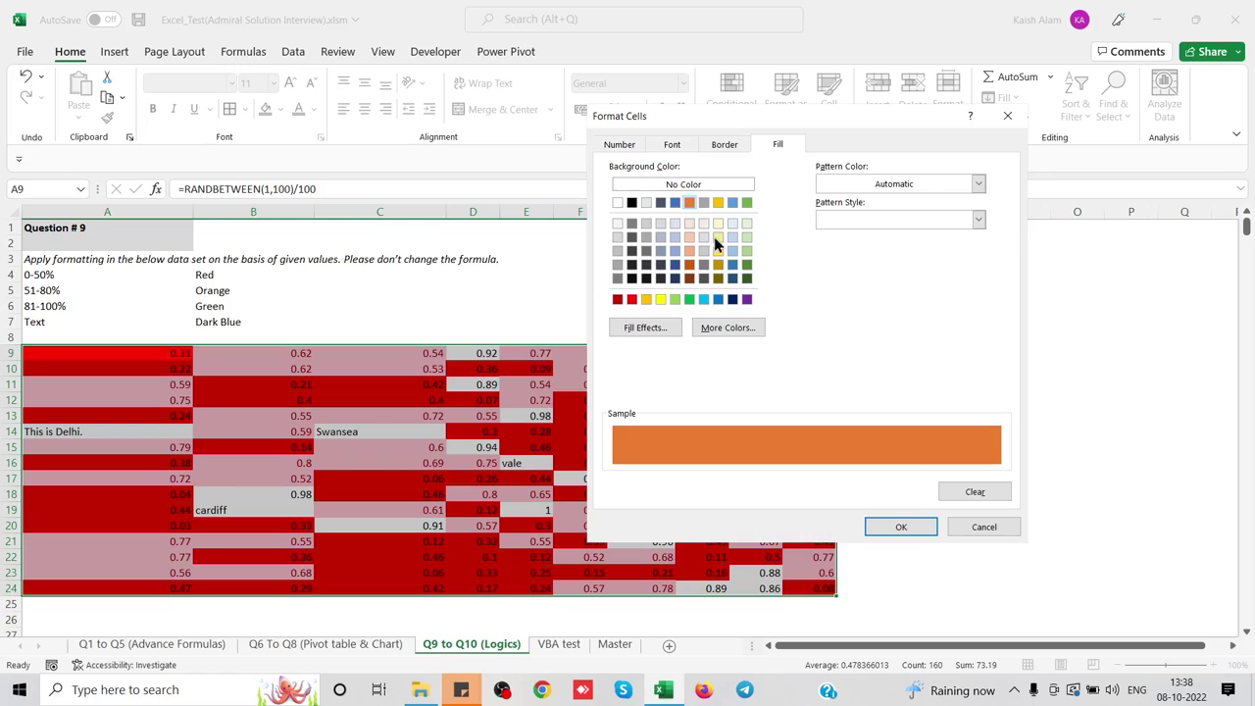
click(898, 527)
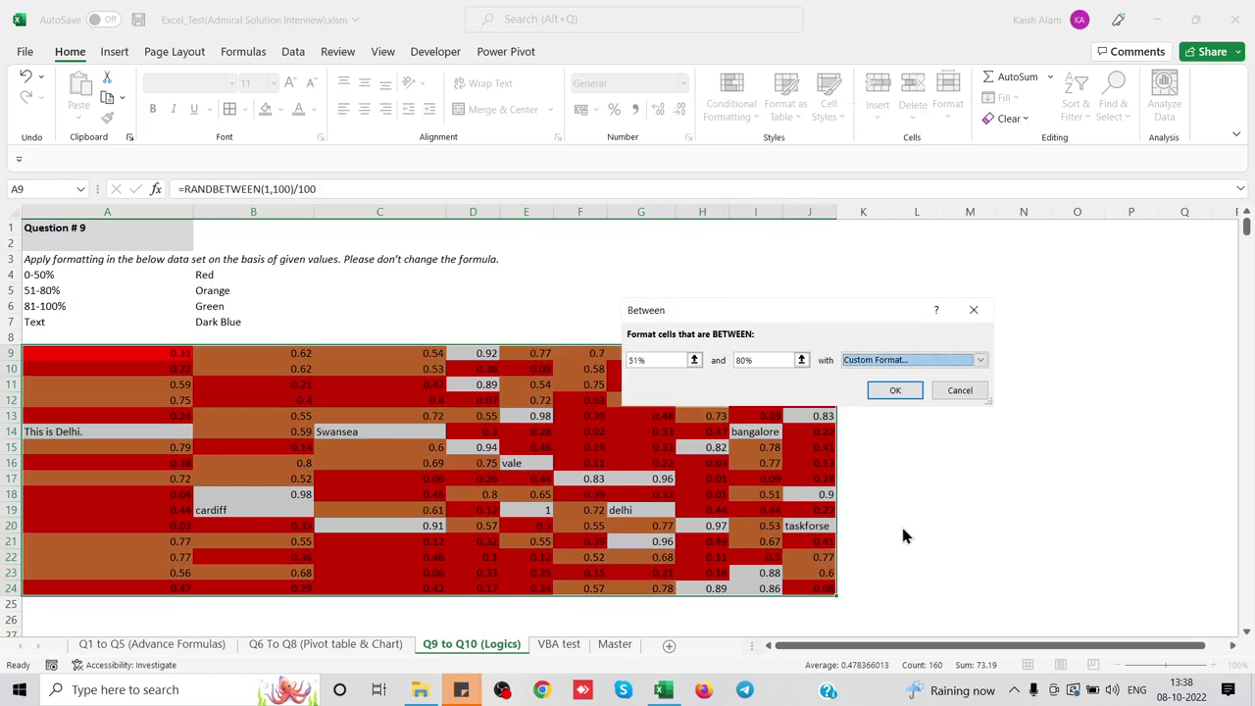
click(895, 391)
click(735, 110)
mouse_move(792, 152)
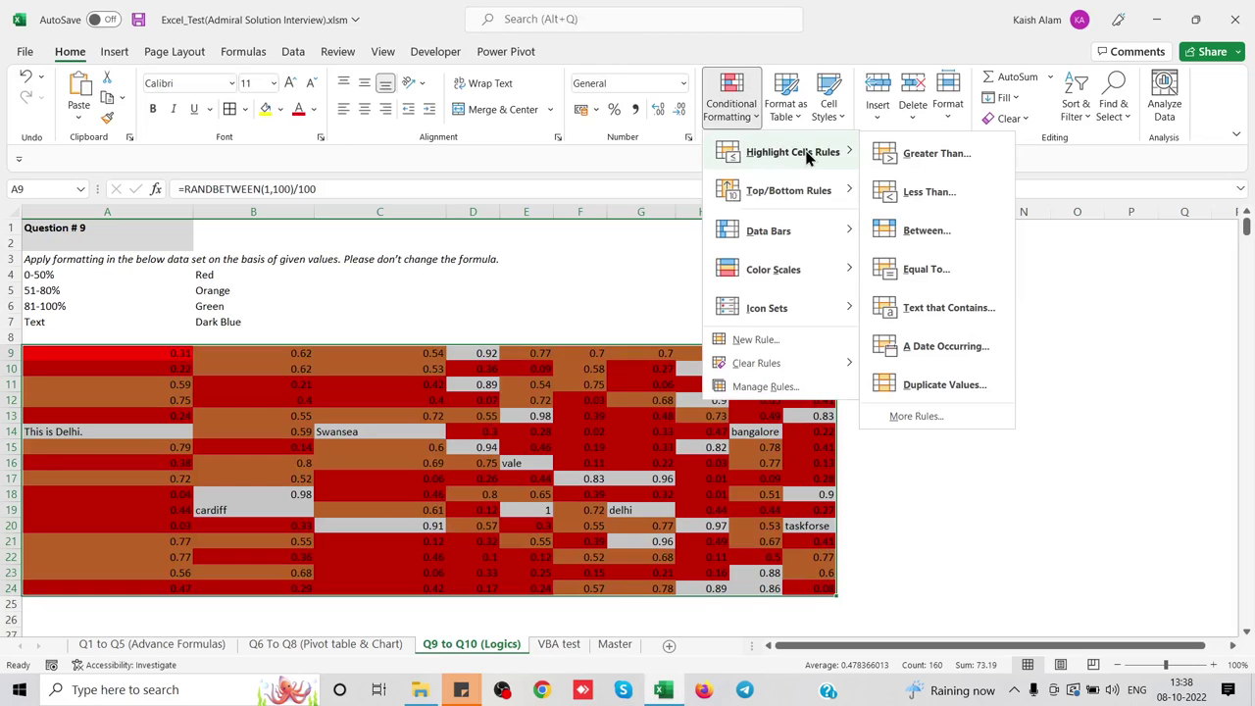
Add a Between rule with limits 81% and 100% and a custom green fill.
click(927, 229)
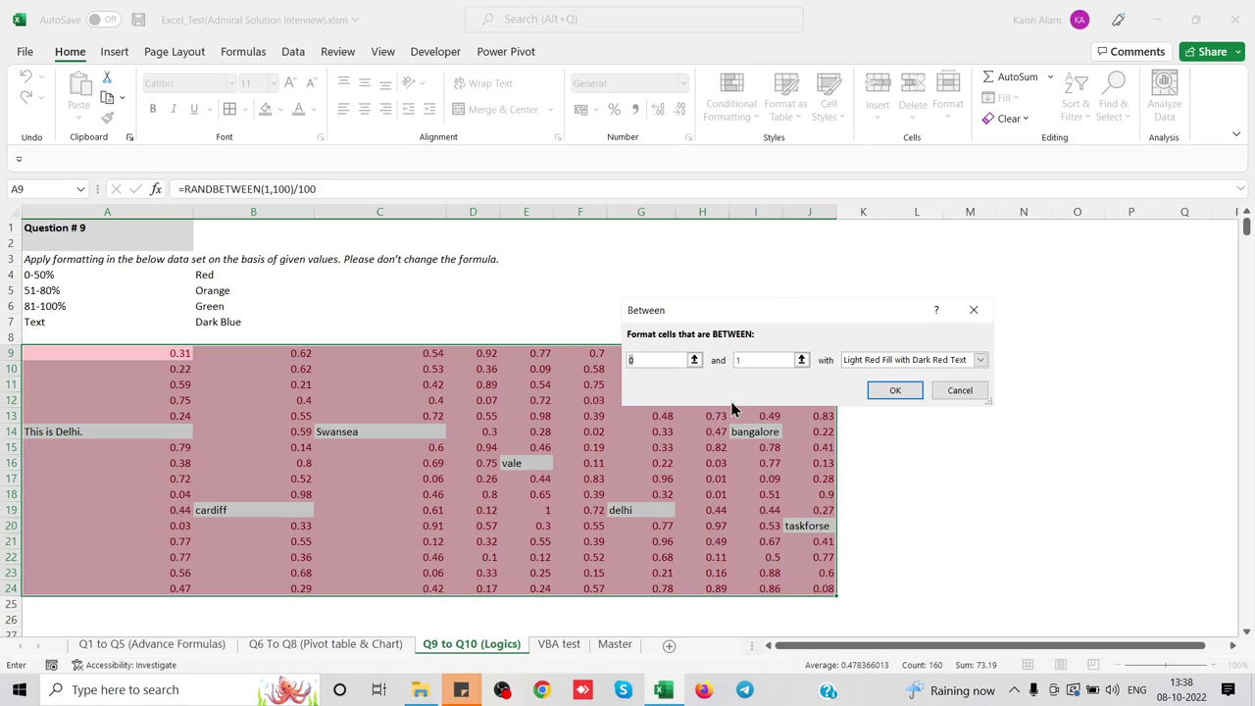
text(81)
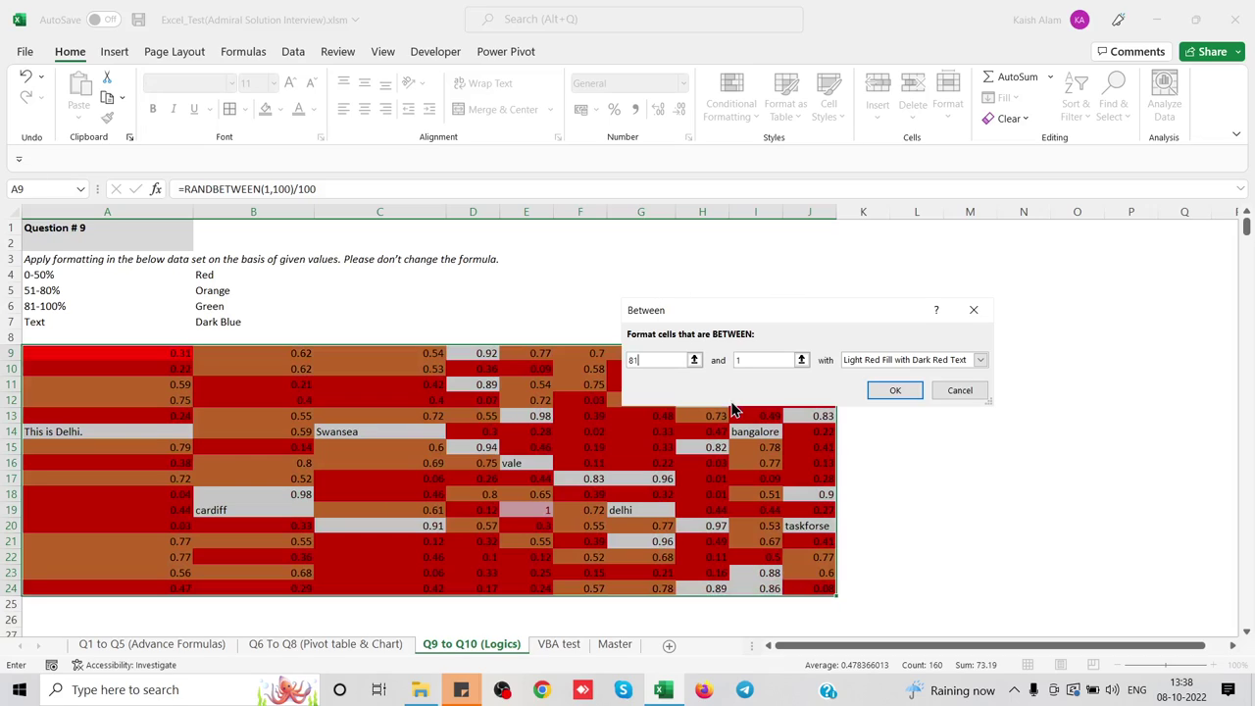
text(%)
key(Tab)
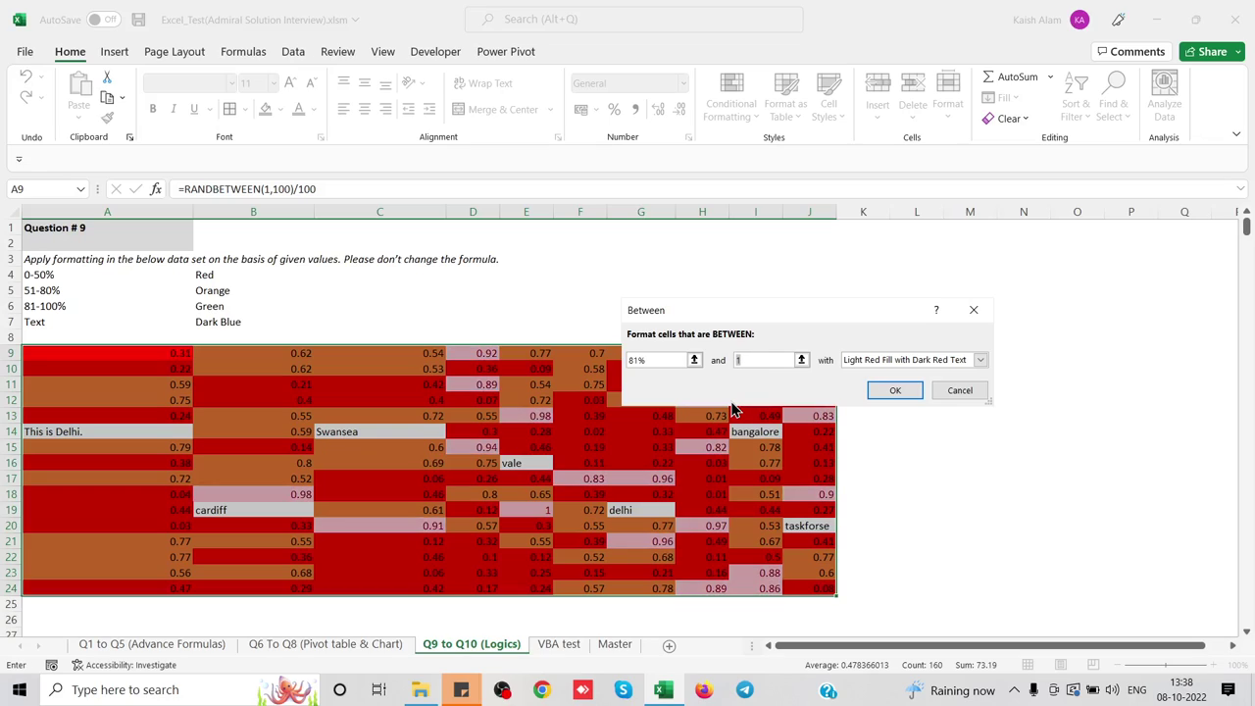
text(100%)
key(Tab)
click(929, 360)
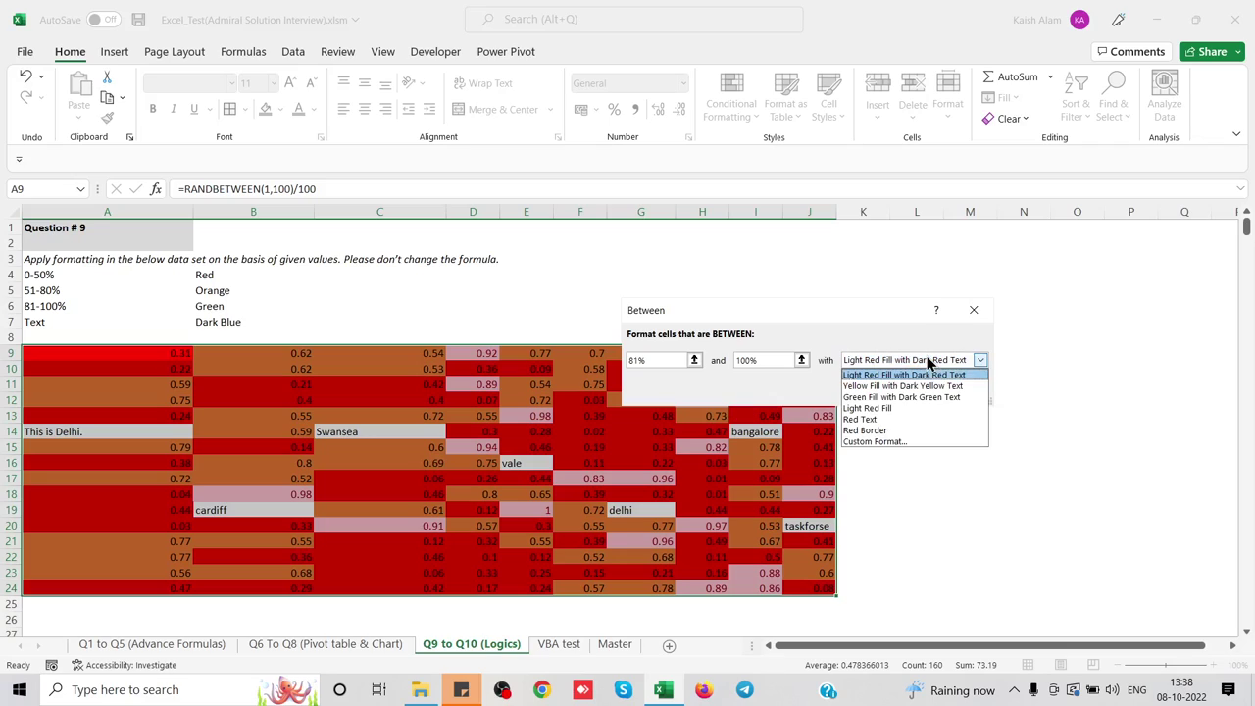
click(899, 442)
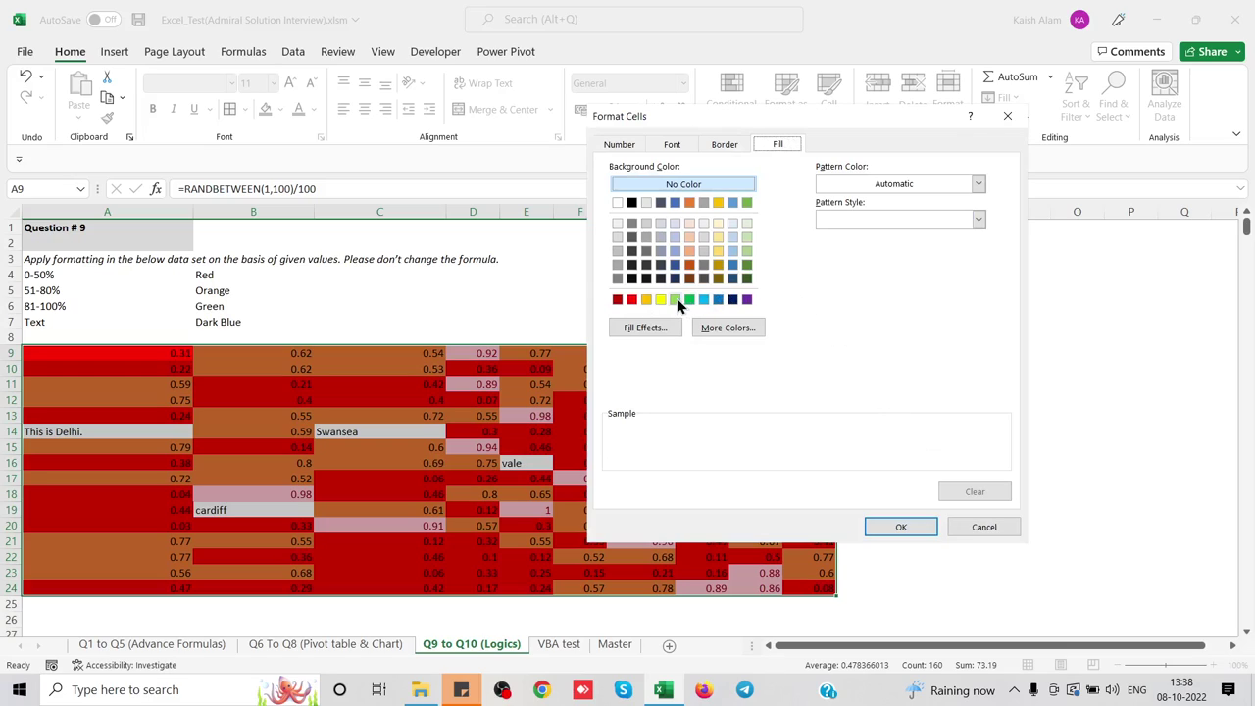
click(690, 299)
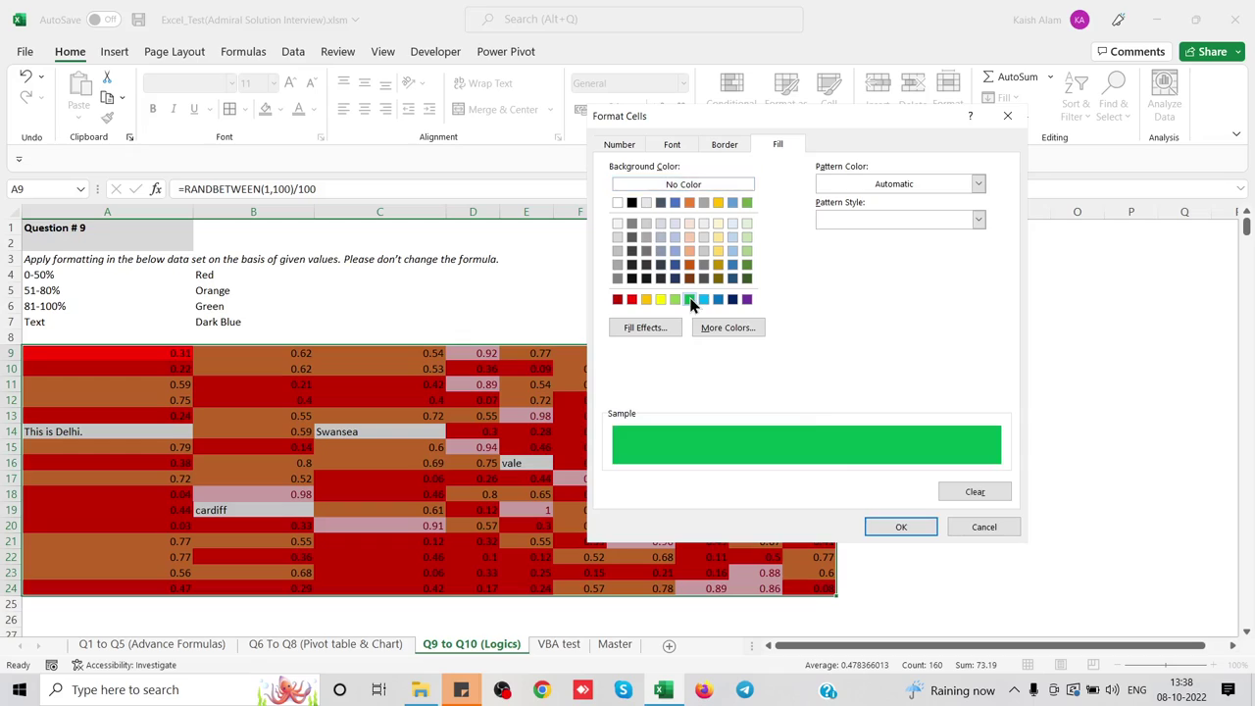
click(896, 527)
click(894, 390)
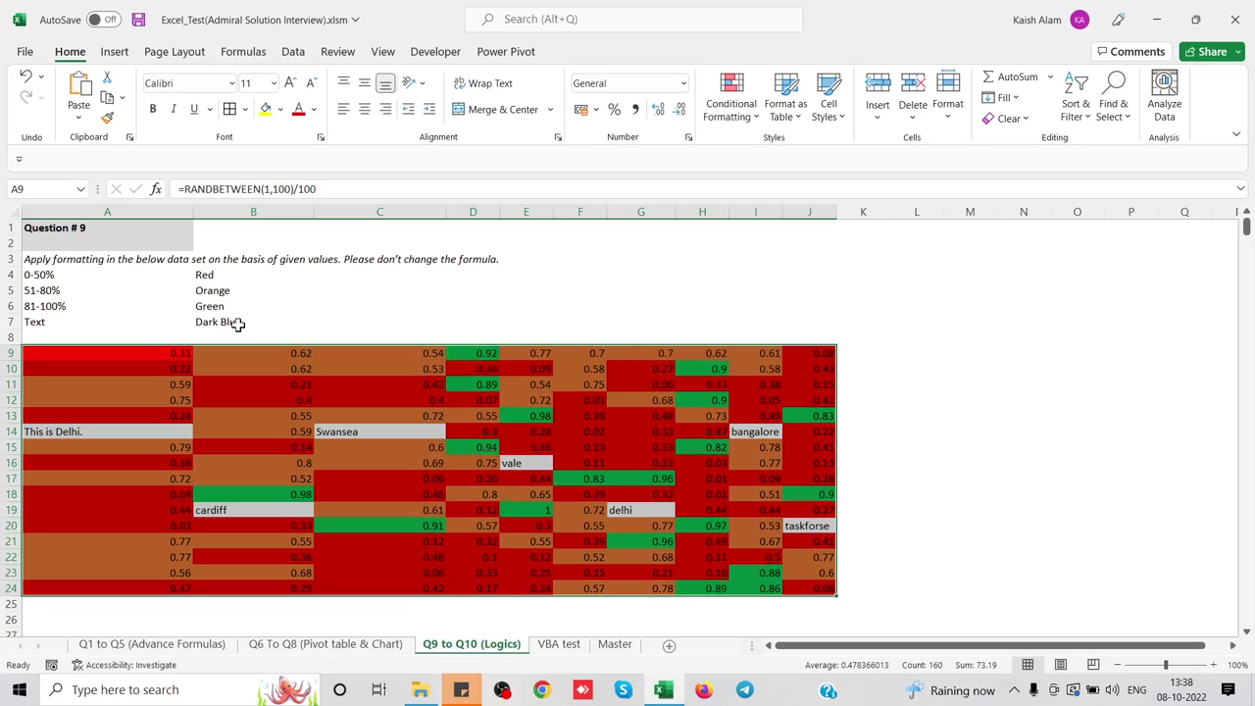
click(720, 95)
mouse_move(784, 152)
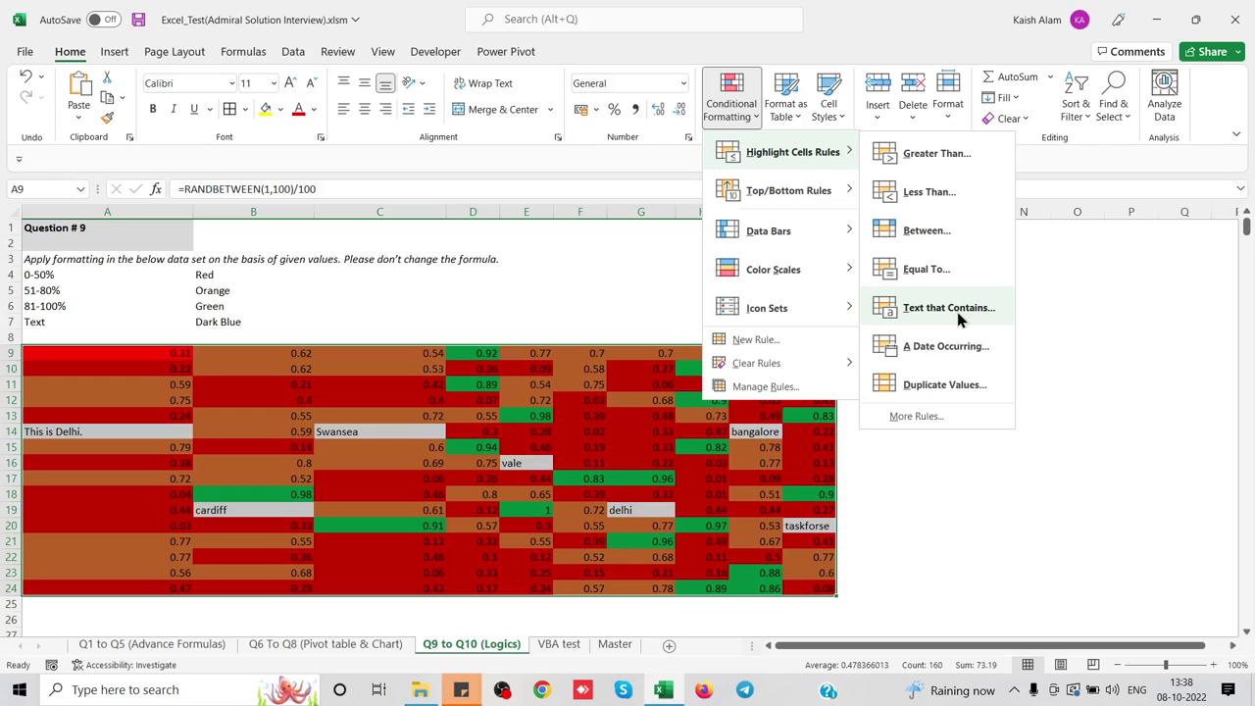
click(958, 314)
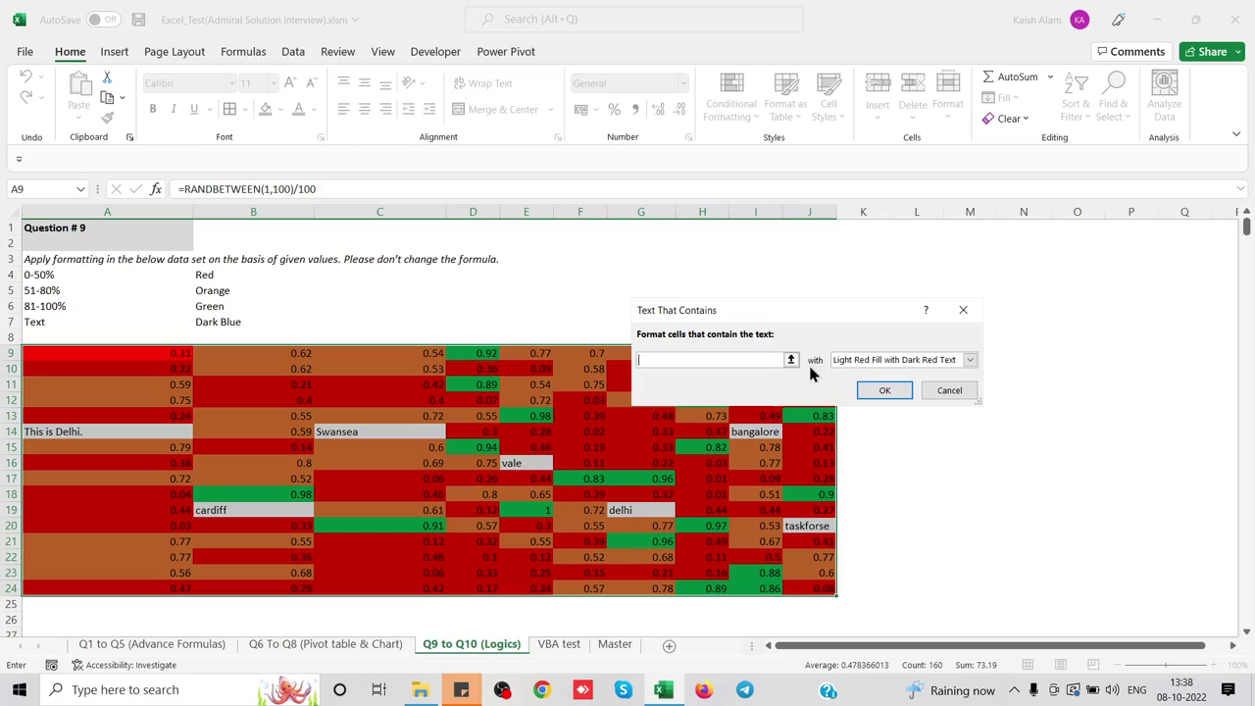
click(967, 314)
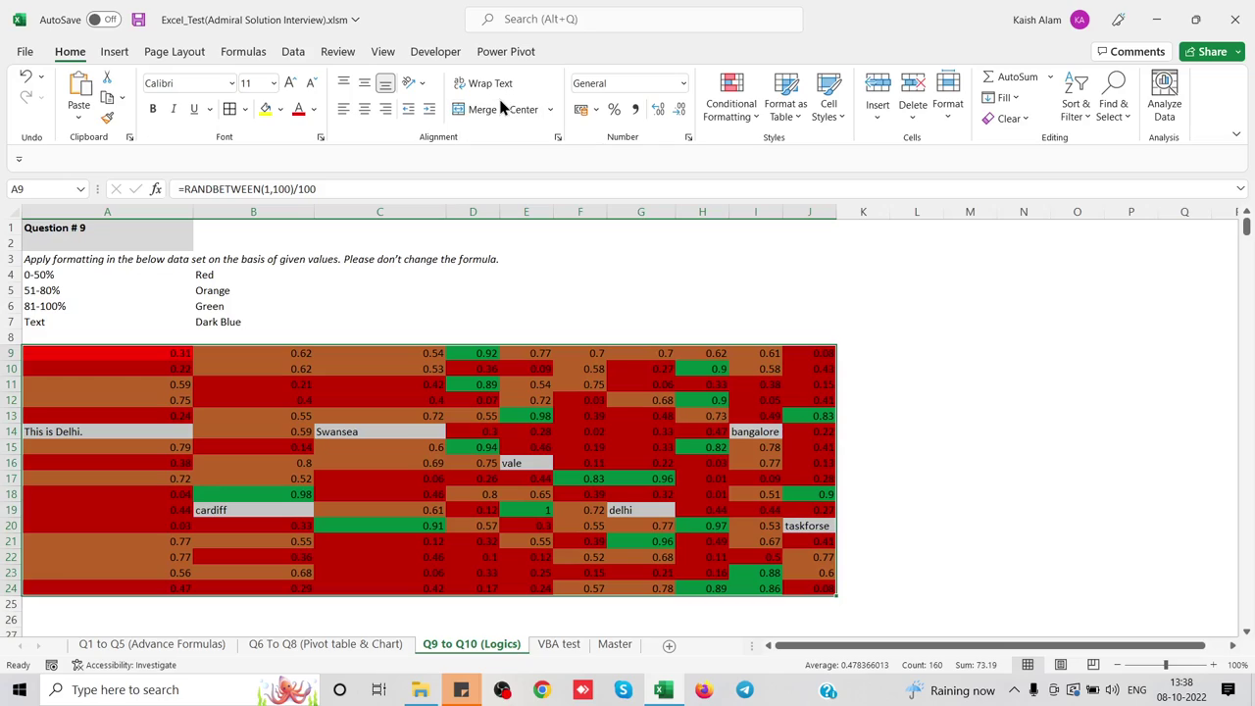
click(725, 103)
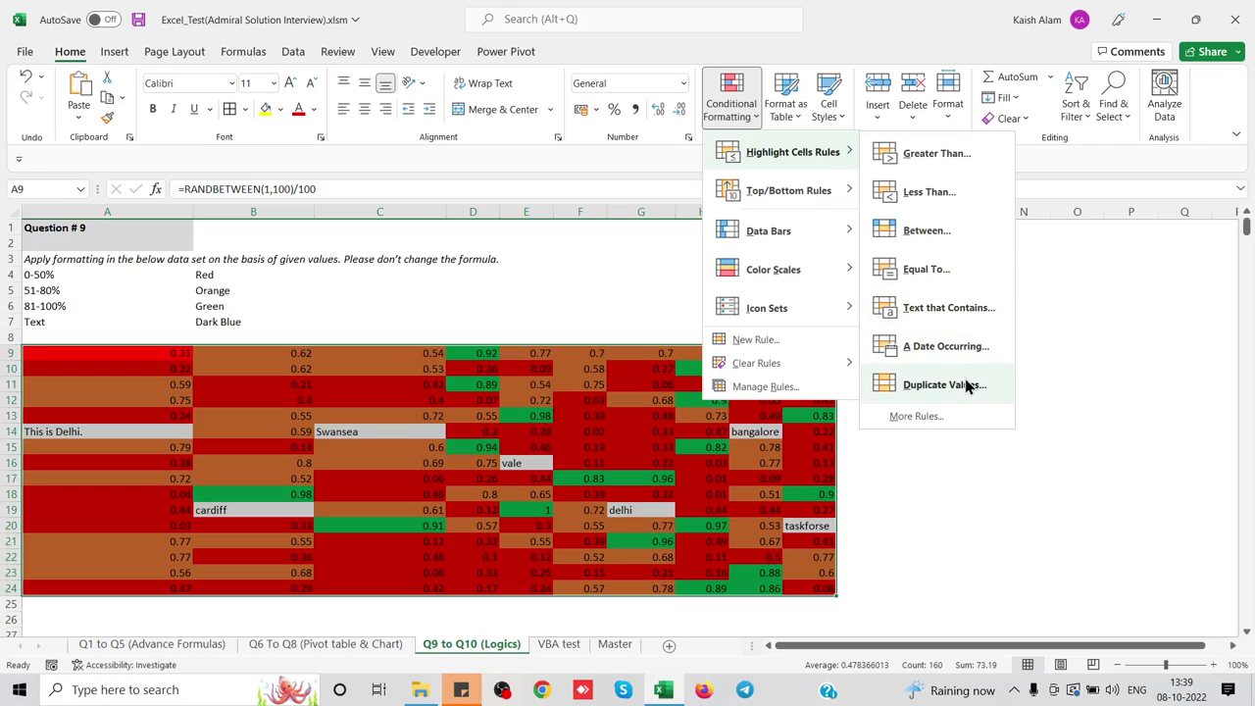
Drop the equal-to rule and start a new formula-based conditional formatting rule.
click(938, 268)
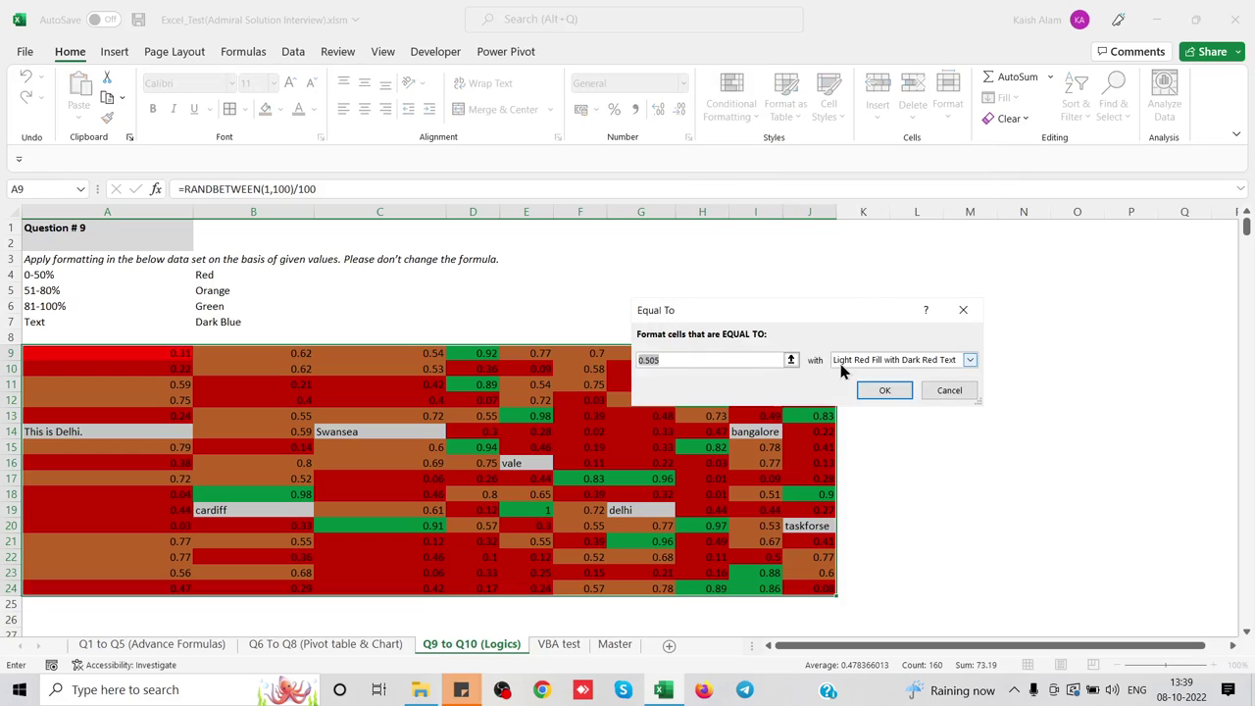
key(Escape)
click(730, 104)
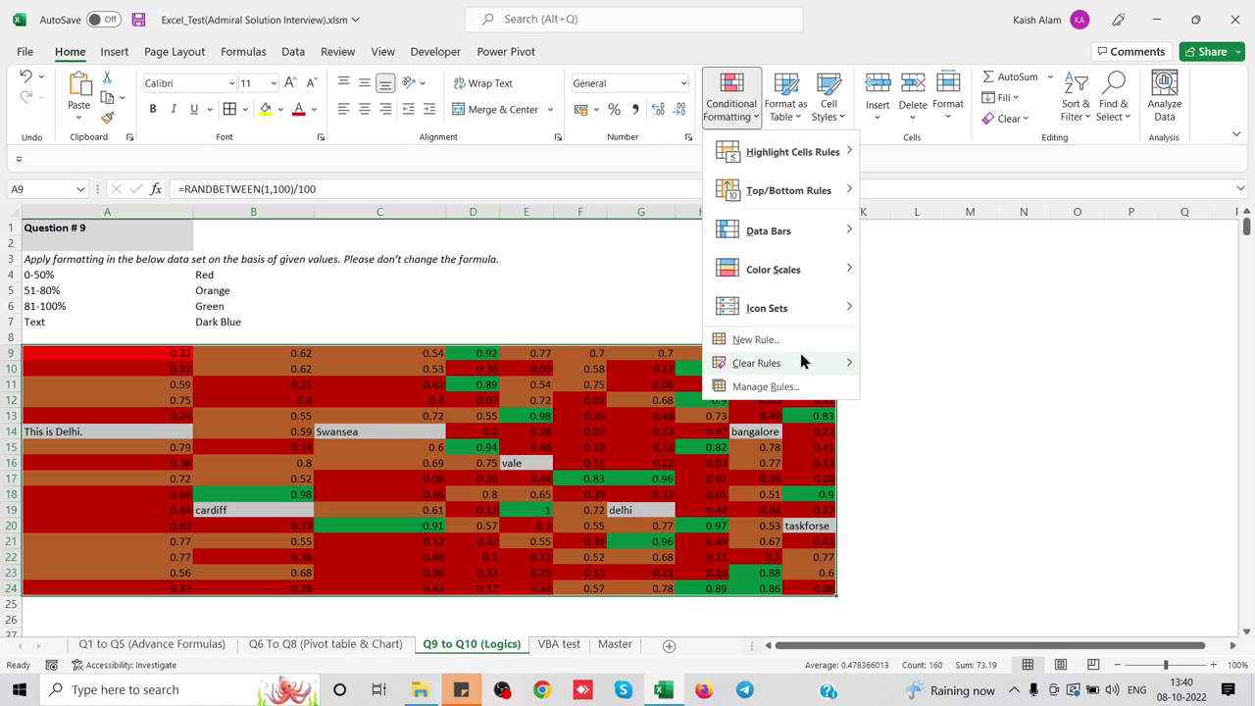
click(755, 340)
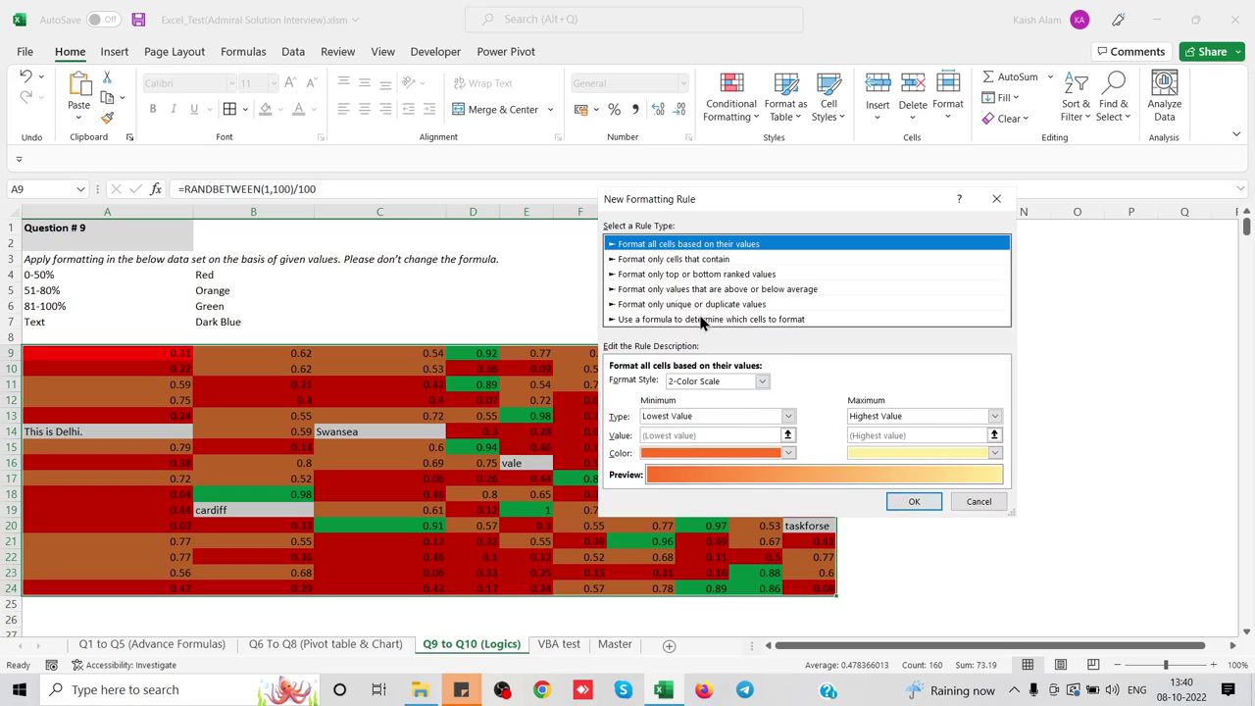
click(704, 320)
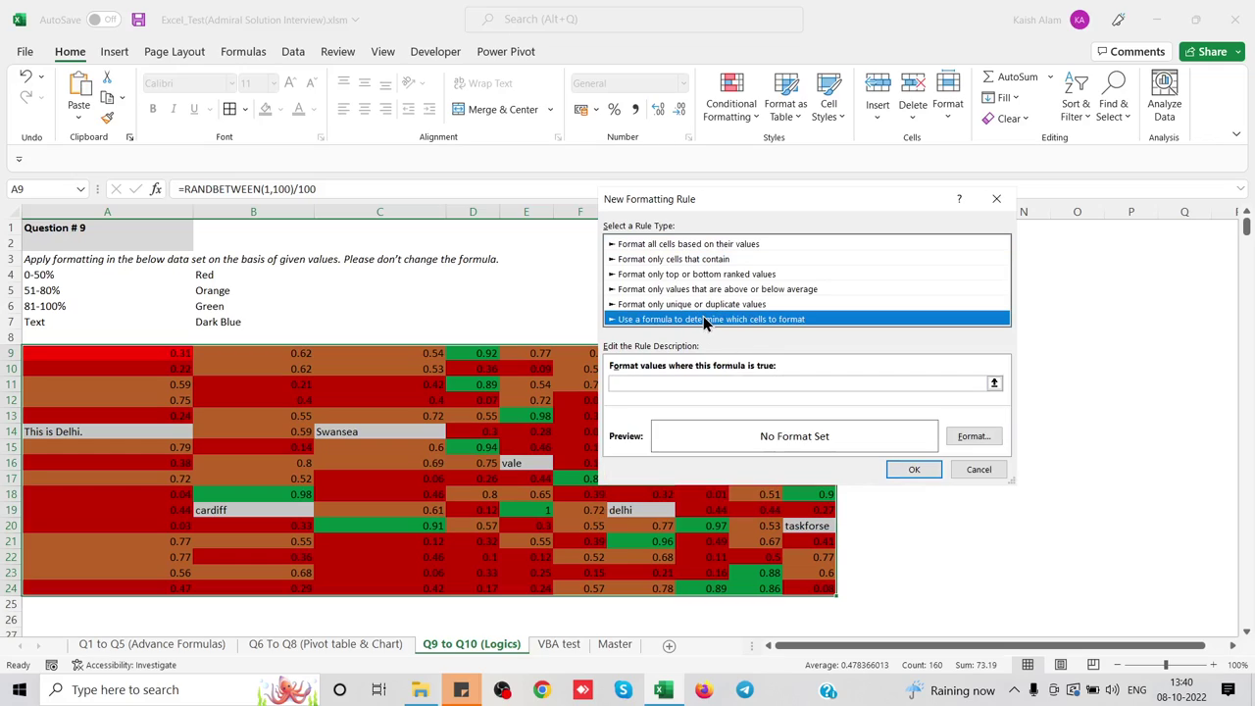
click(734, 383)
Enter the rule formula =istext(A9) with a fully relative A9 reference.
text(=)
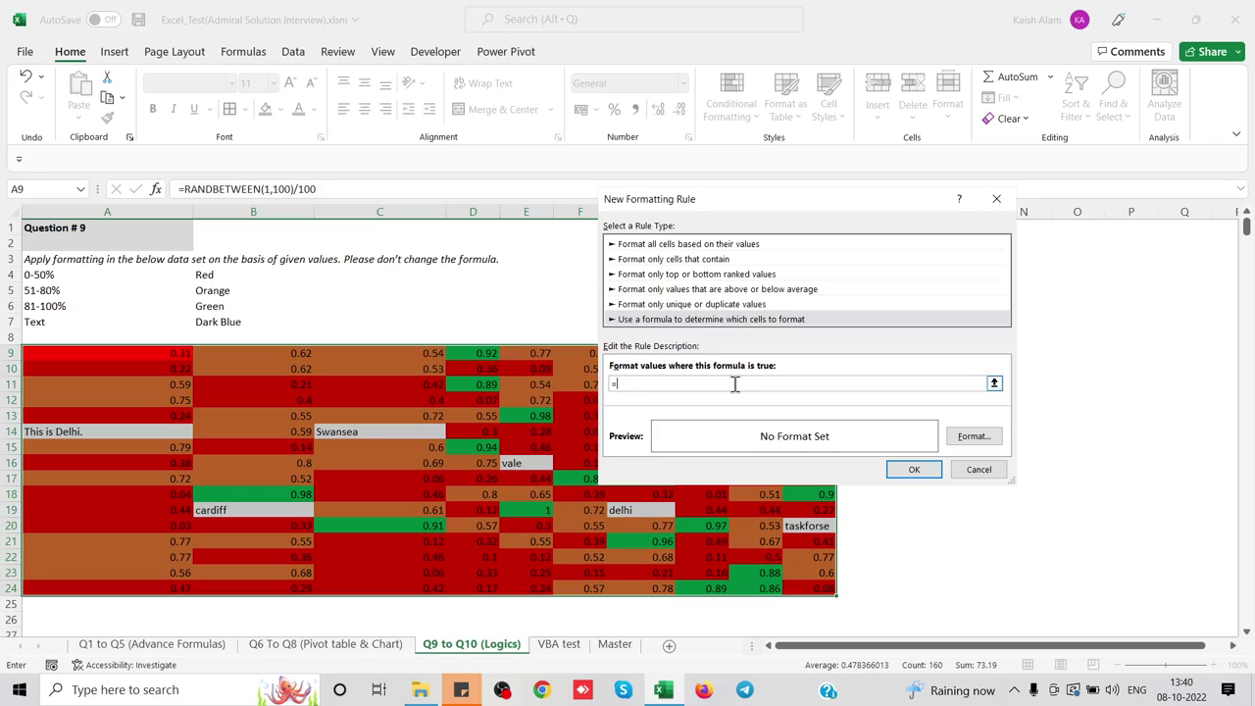
text(istext)
text(()
click(135, 358)
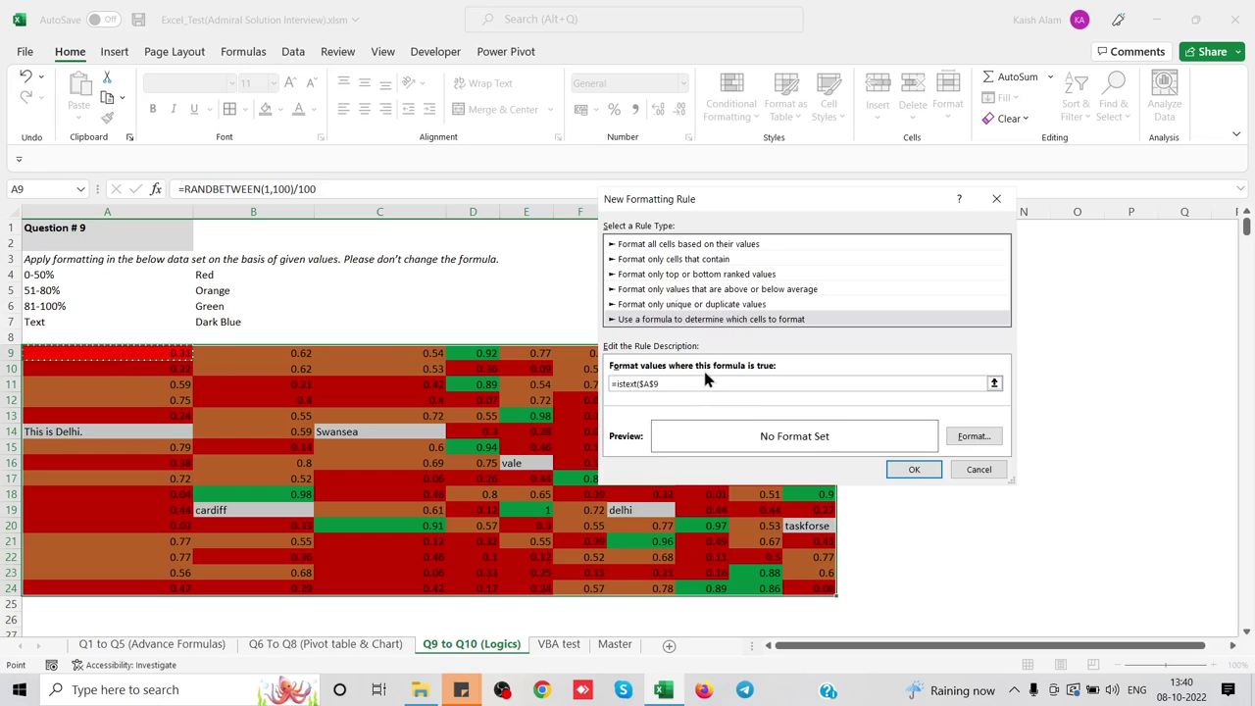
text())
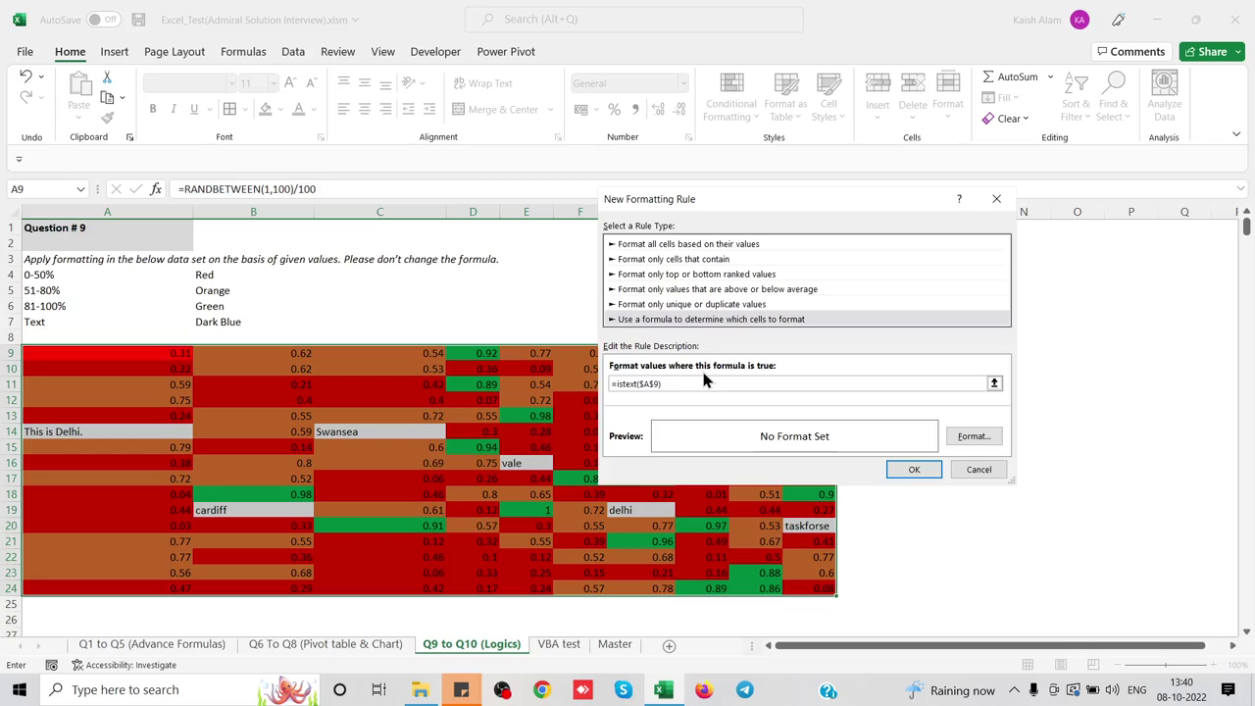
click(652, 385)
key(BackSpace)
click(644, 384)
key(BackSpace)
Give the rule a dark blue fill and apply it.
click(973, 435)
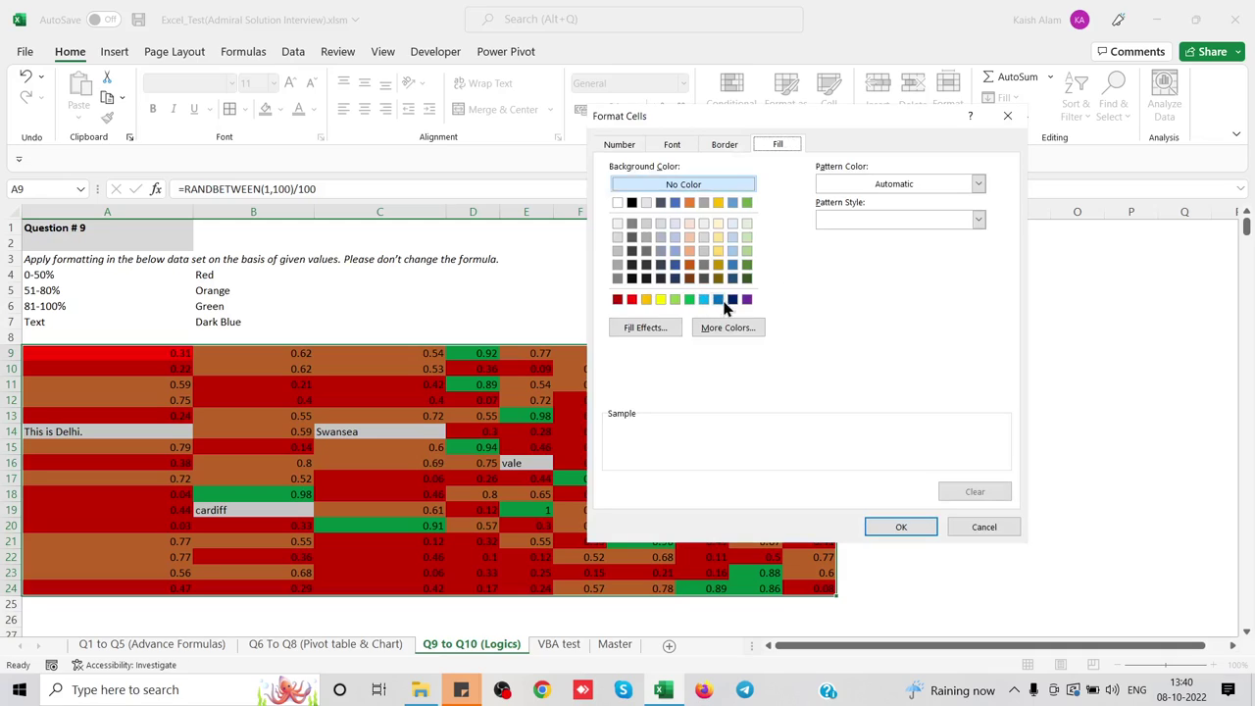
click(732, 299)
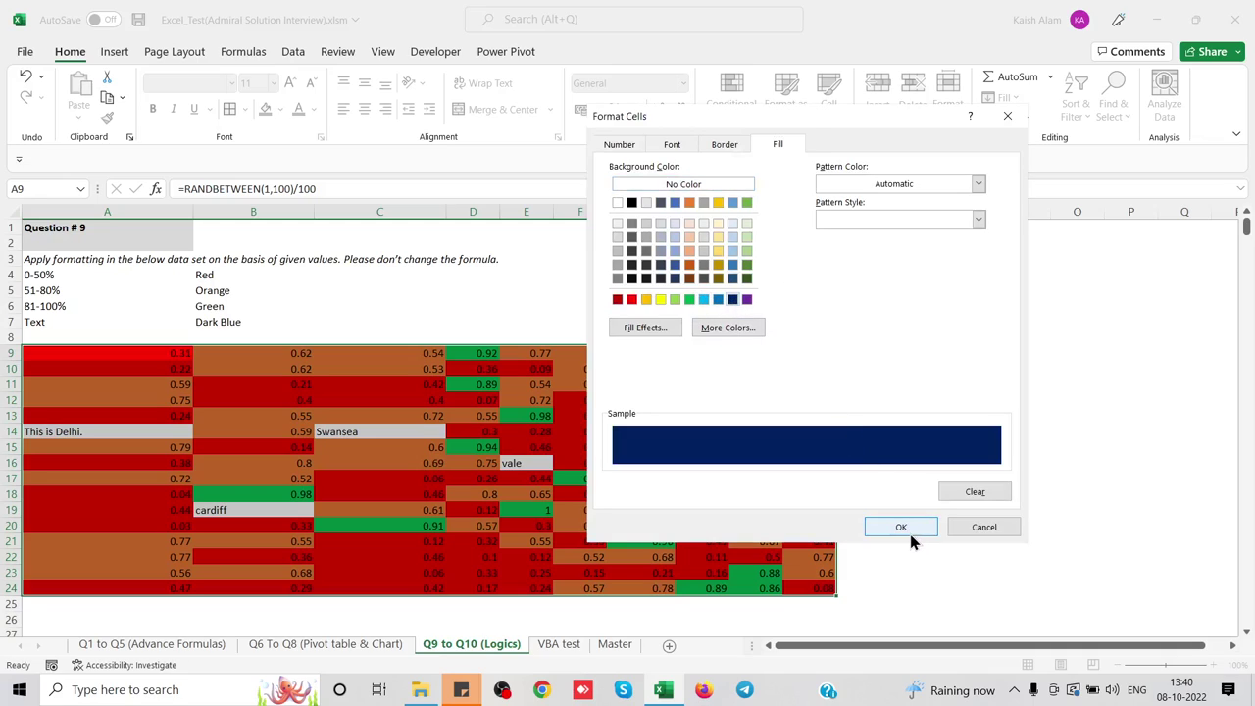
click(921, 530)
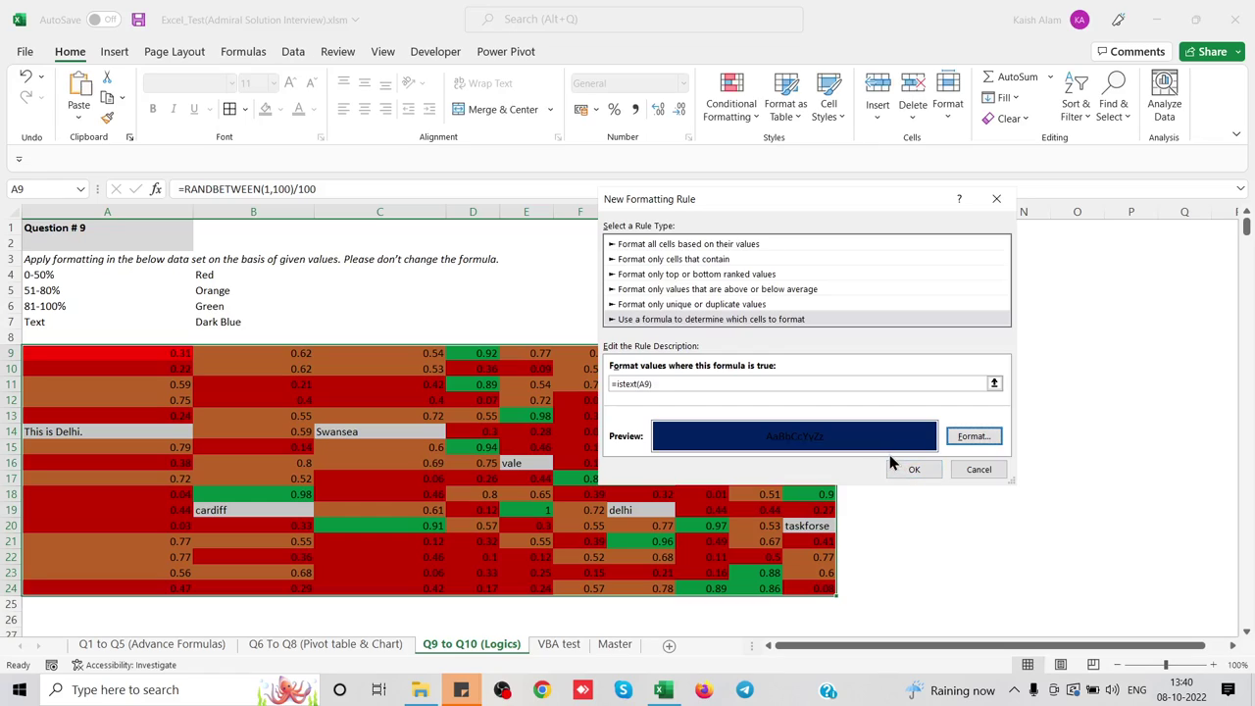
click(913, 471)
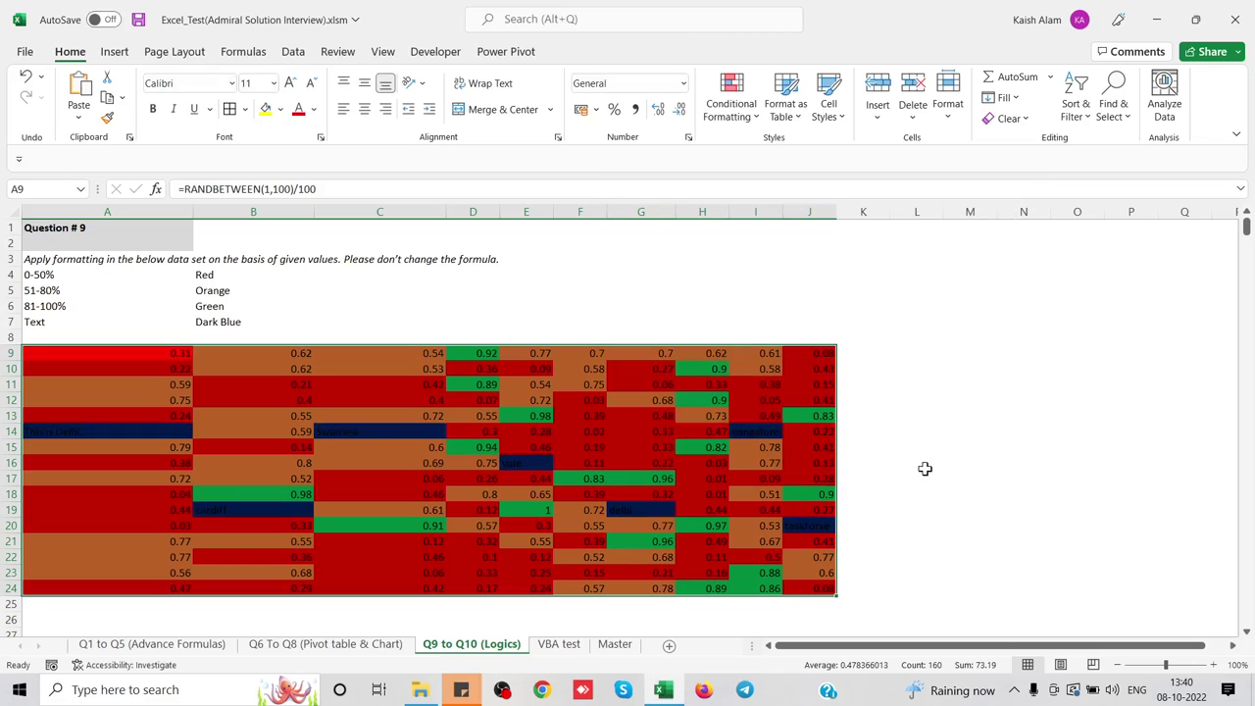
click(541, 457)
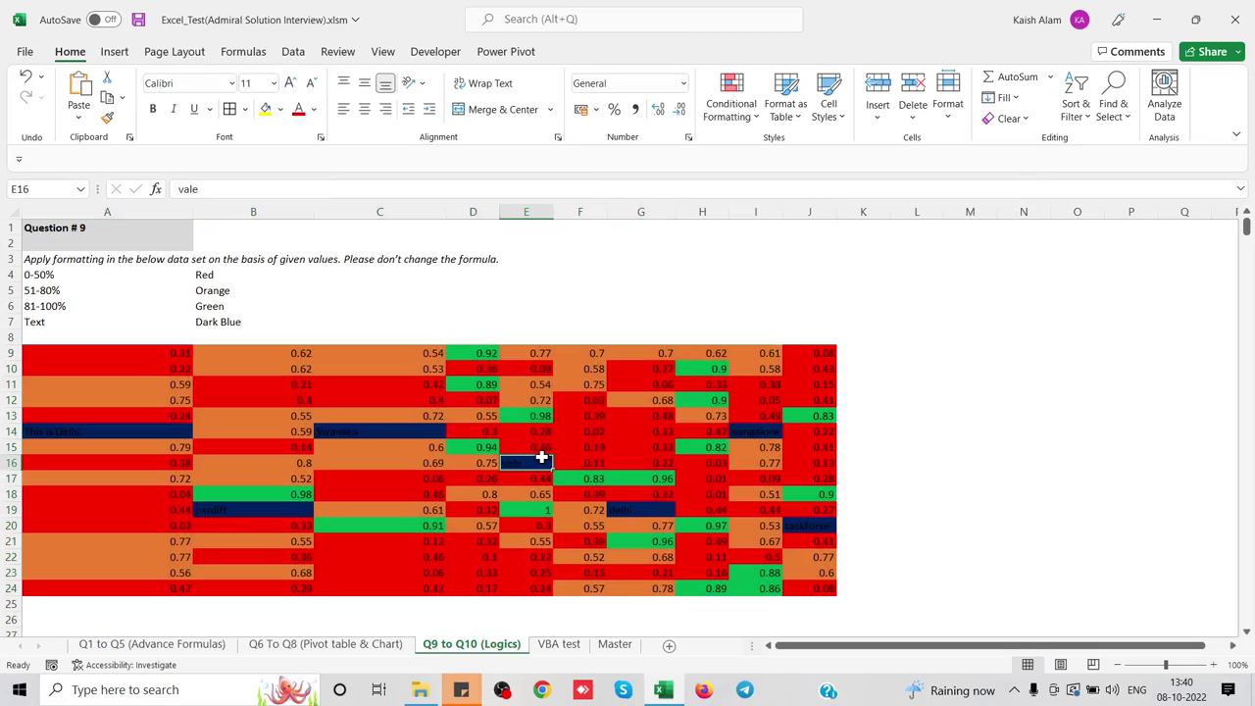
Enter =COUNTIFS(B35:B608,B35) in C35, the first Count of Team Manager cell.
click(456, 472)
scroll(456, 474, down, 5)
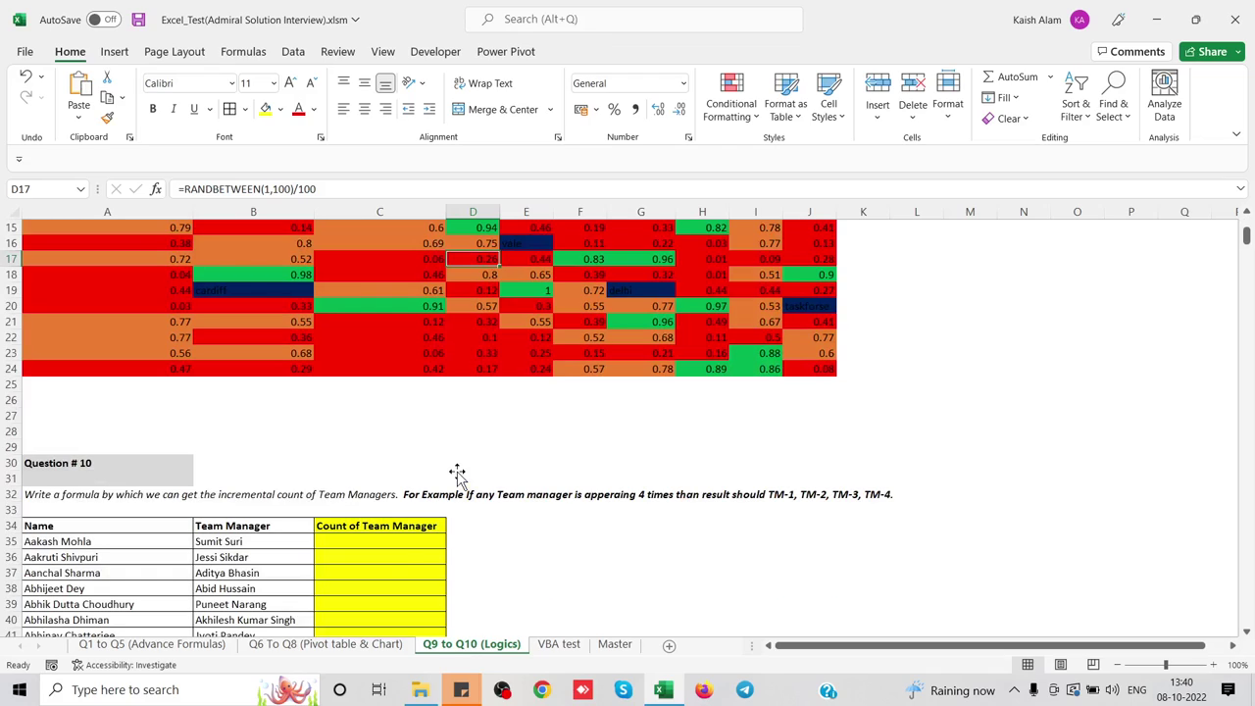
click(390, 560)
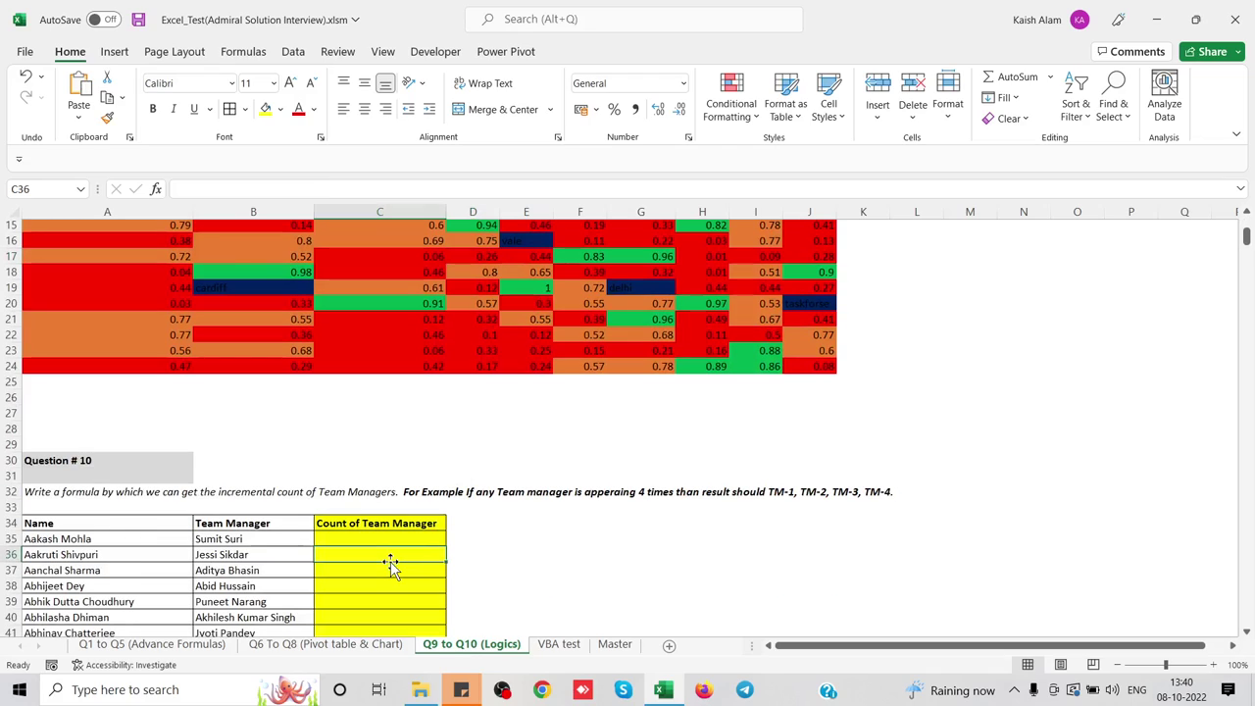
scroll(390, 561, down, 4)
click(382, 357)
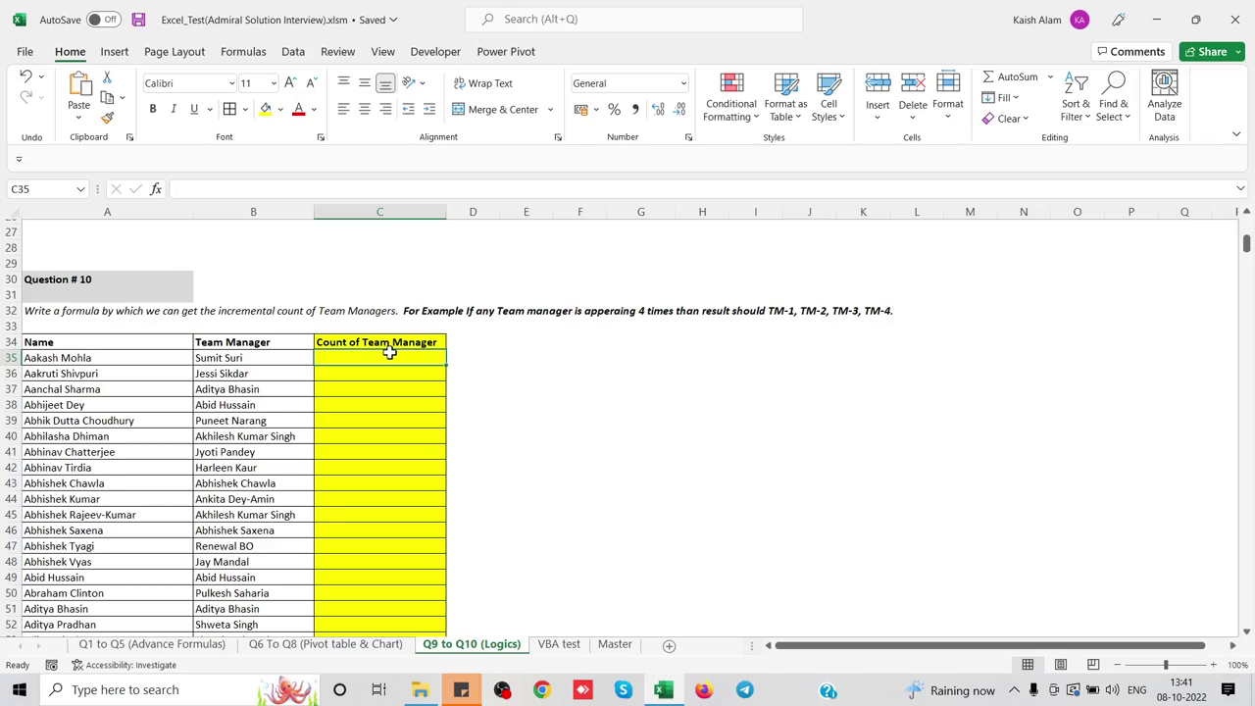
text(=)
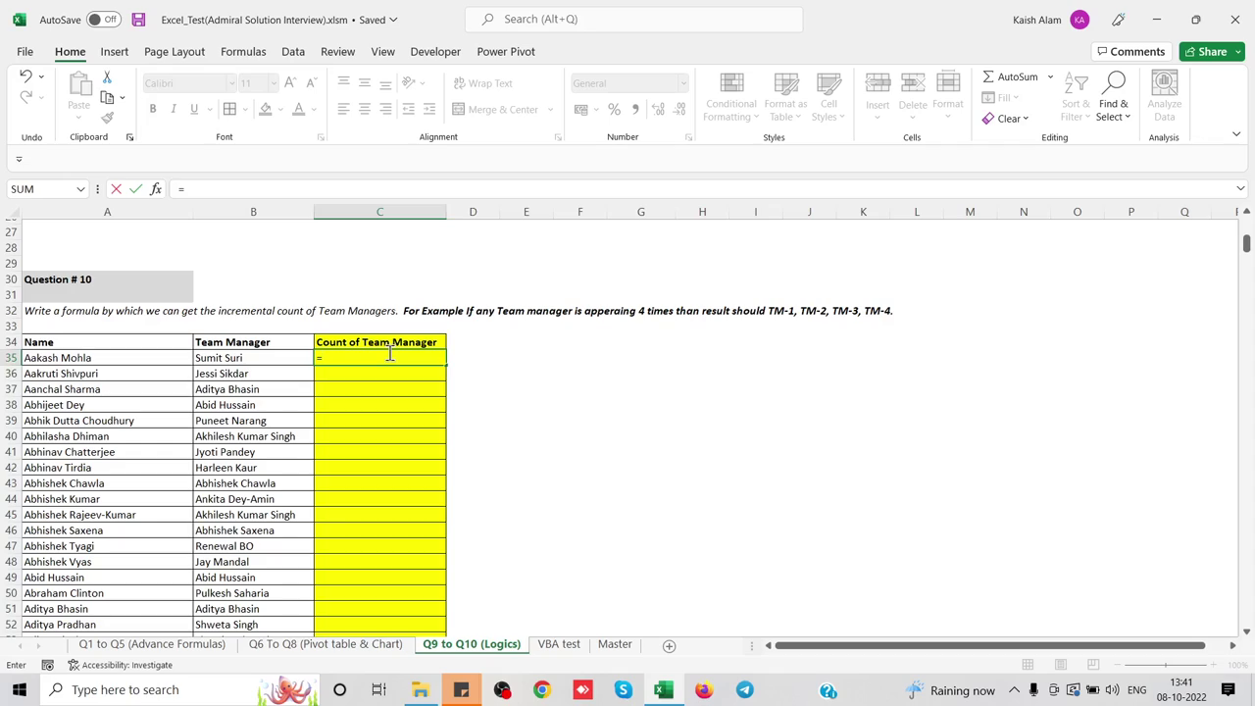
text(coun)
key(Down)
key(Down)
key(Down)
key(Down)
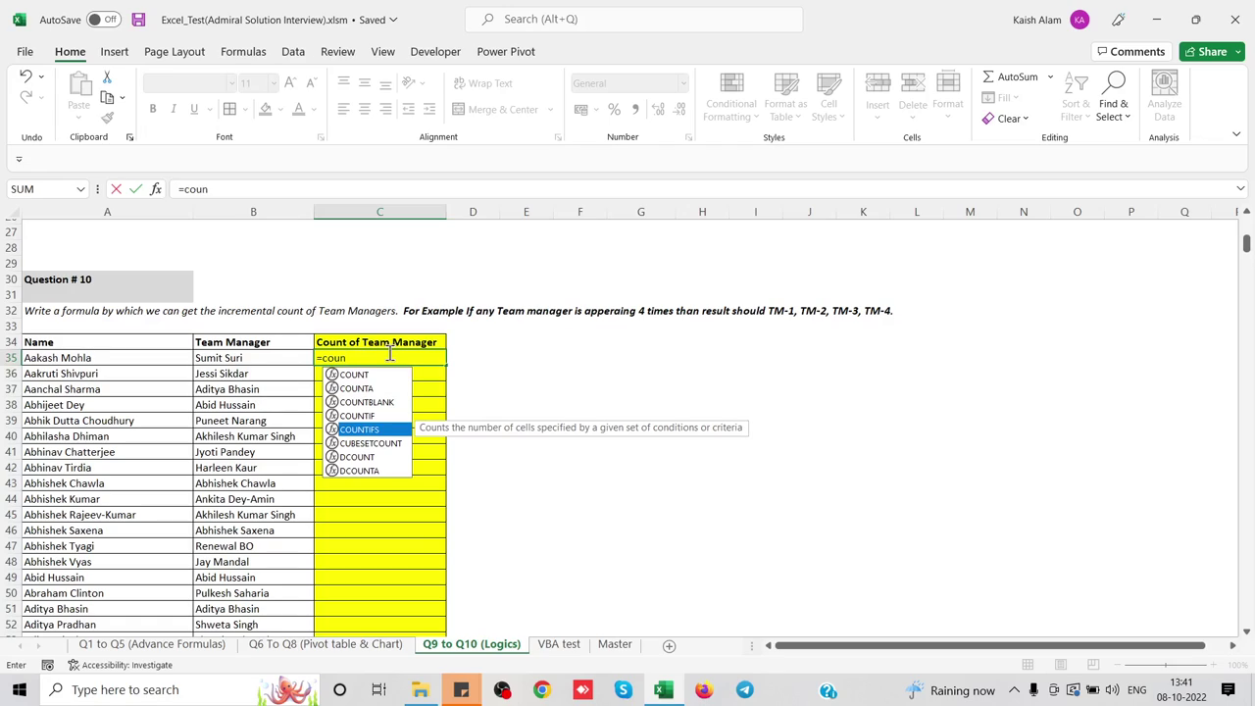
key(Tab)
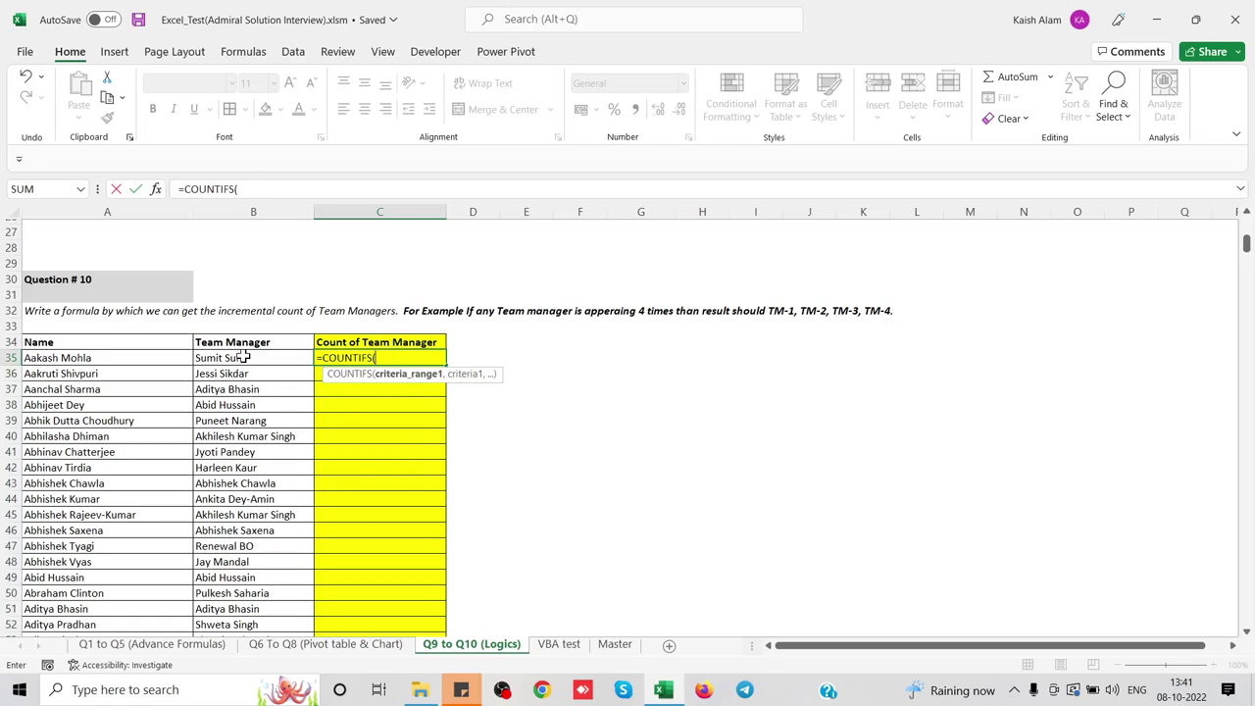
click(242, 358)
key(ctrl+shift+Down)
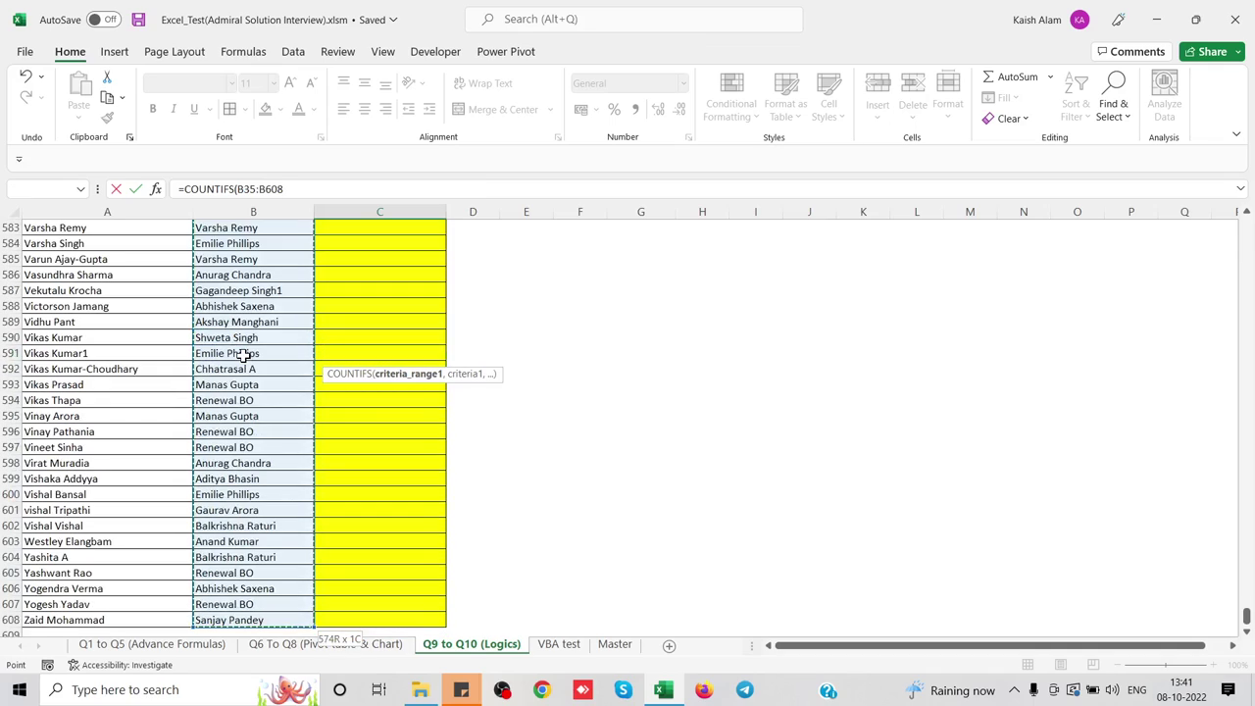
text(,)
key(Left)
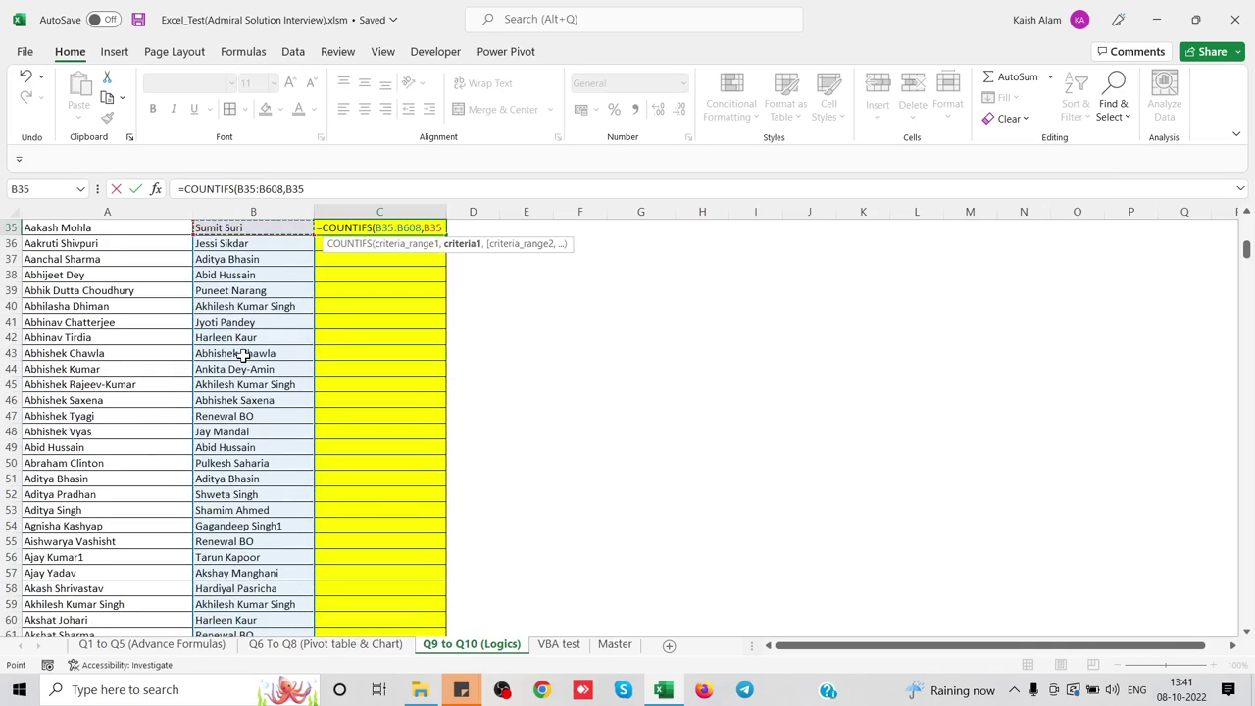
text())
key(Return)
Fill the COUNTIFS formula down column C through C49 with Ctrl+D.
key(Up)
key(Up)
key(Up)
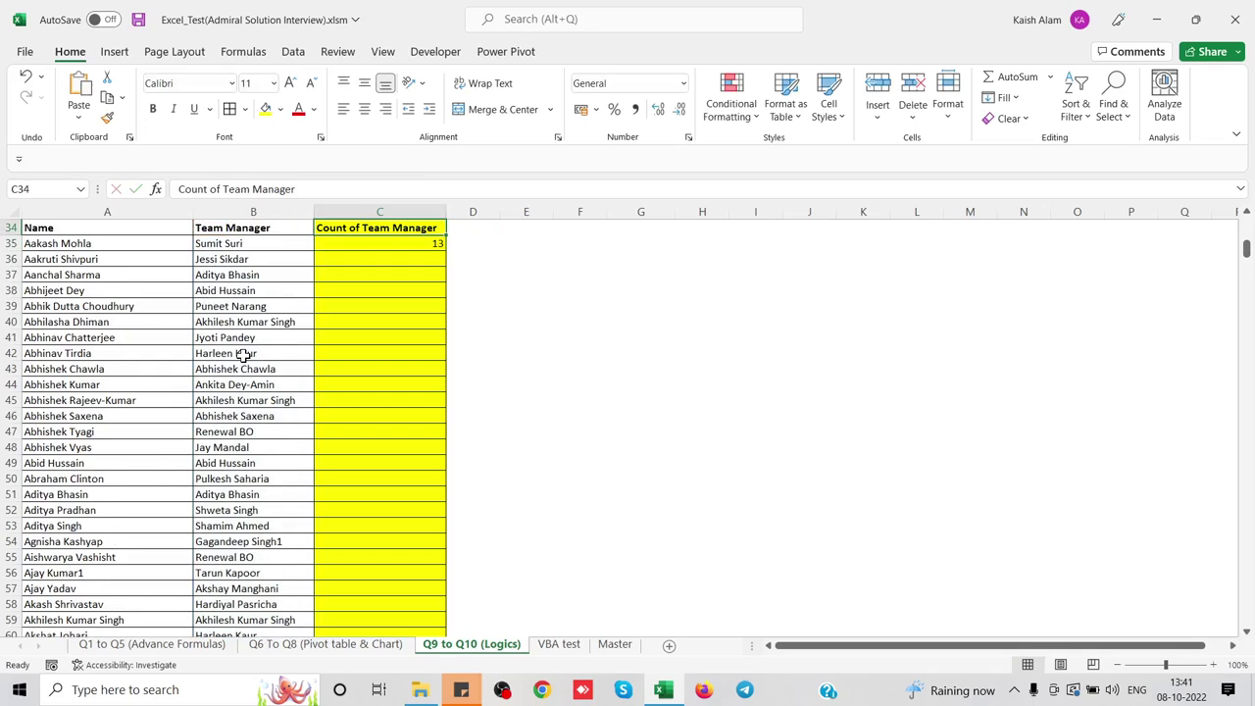
key(Down)
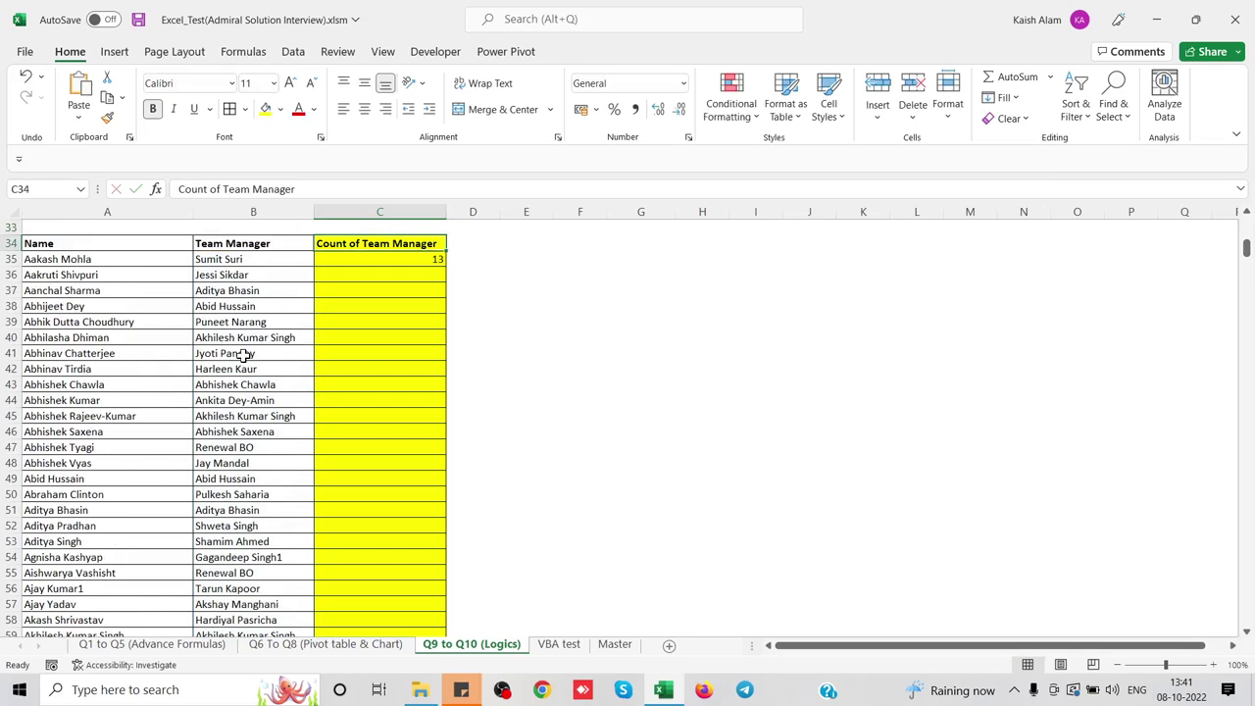
key(Down)
key(shift+Down)
key(shift+Down)
key(shift+Down)
key(shift+Down)
key(ctrl+d)
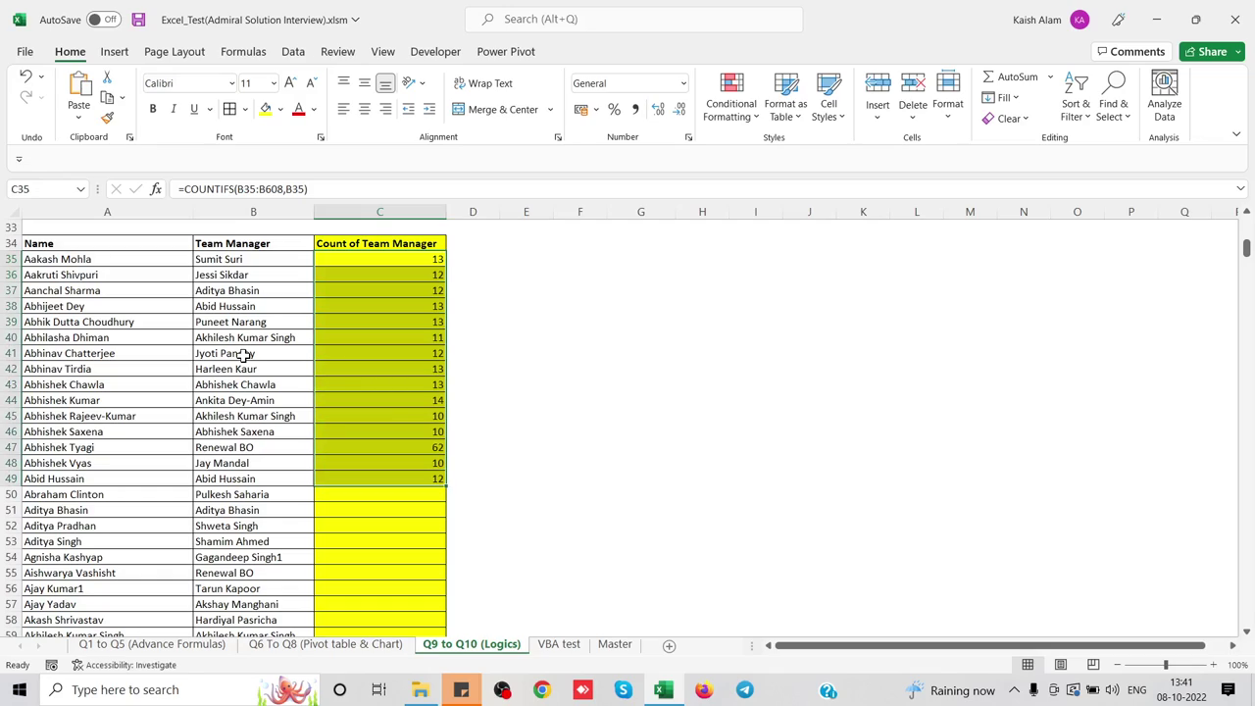
key(Down)
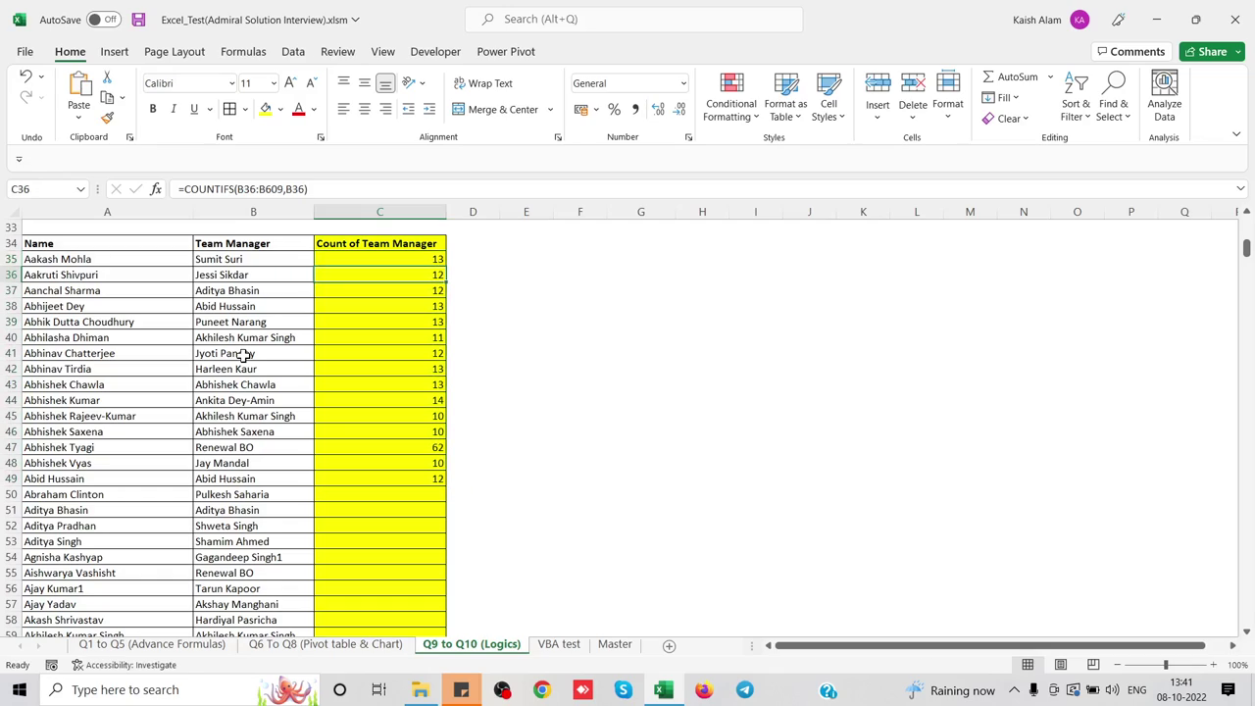
key(Up)
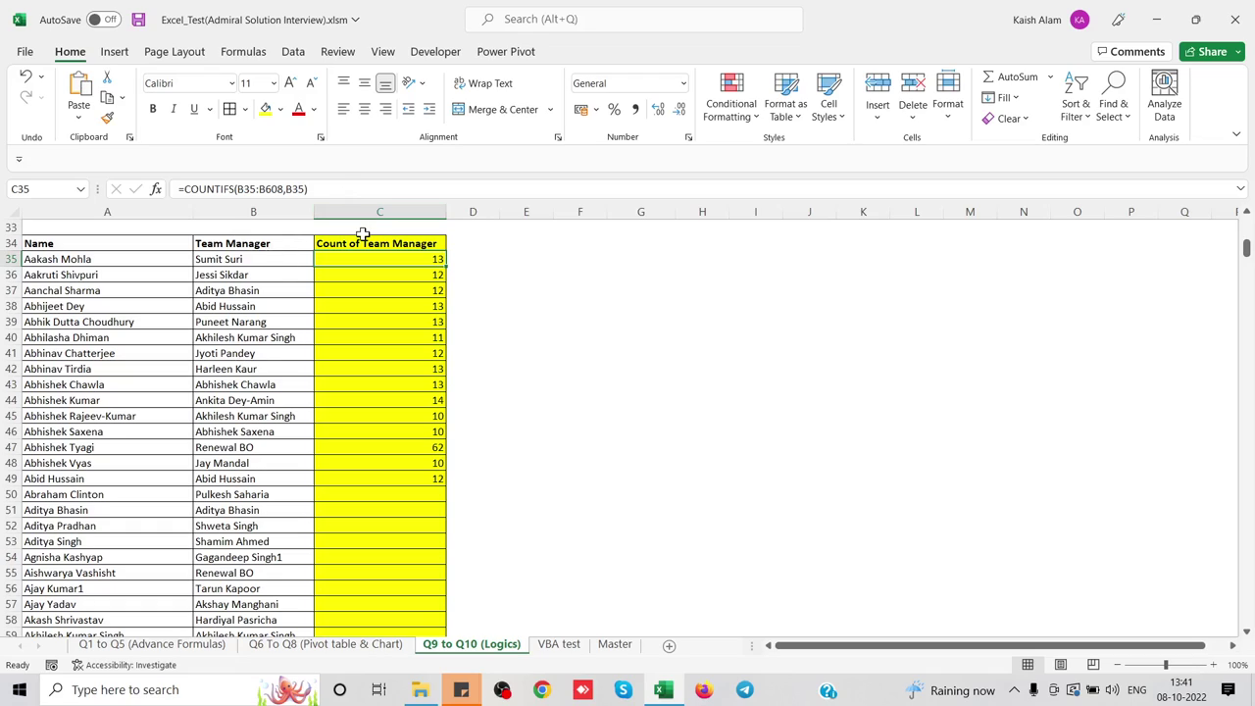
scroll(394, 322, up, 2)
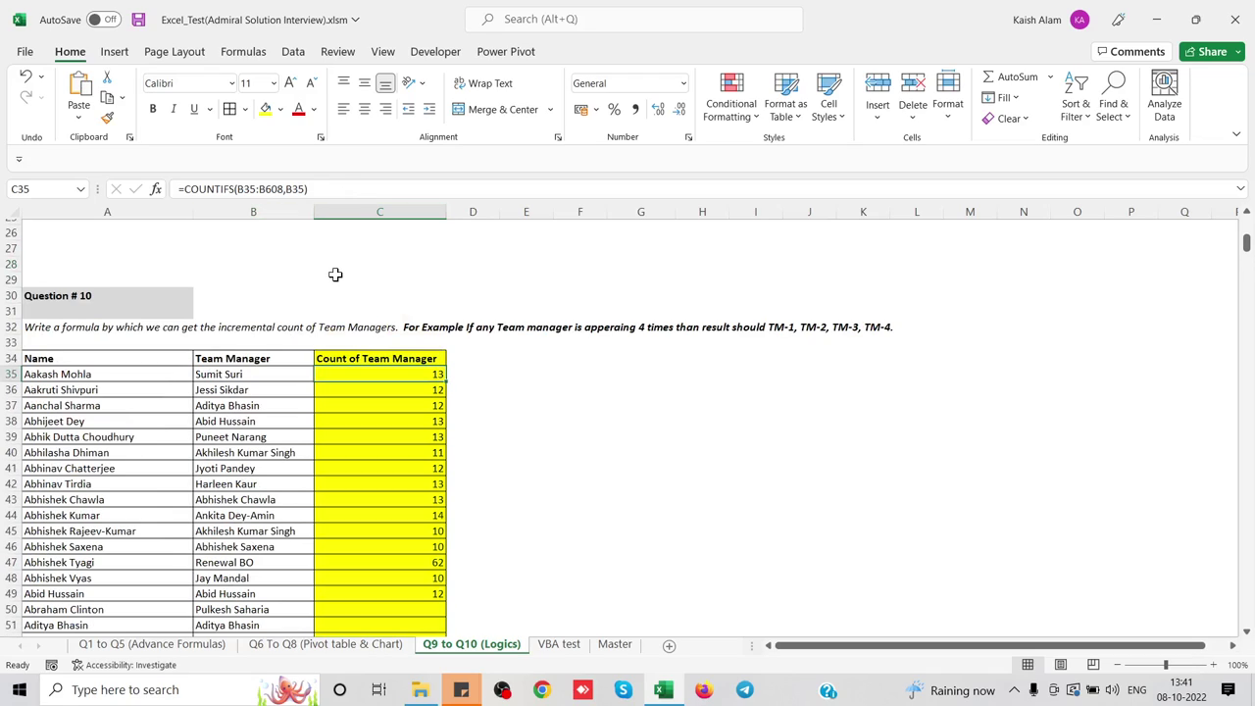
scroll(456, 338, up, 4)
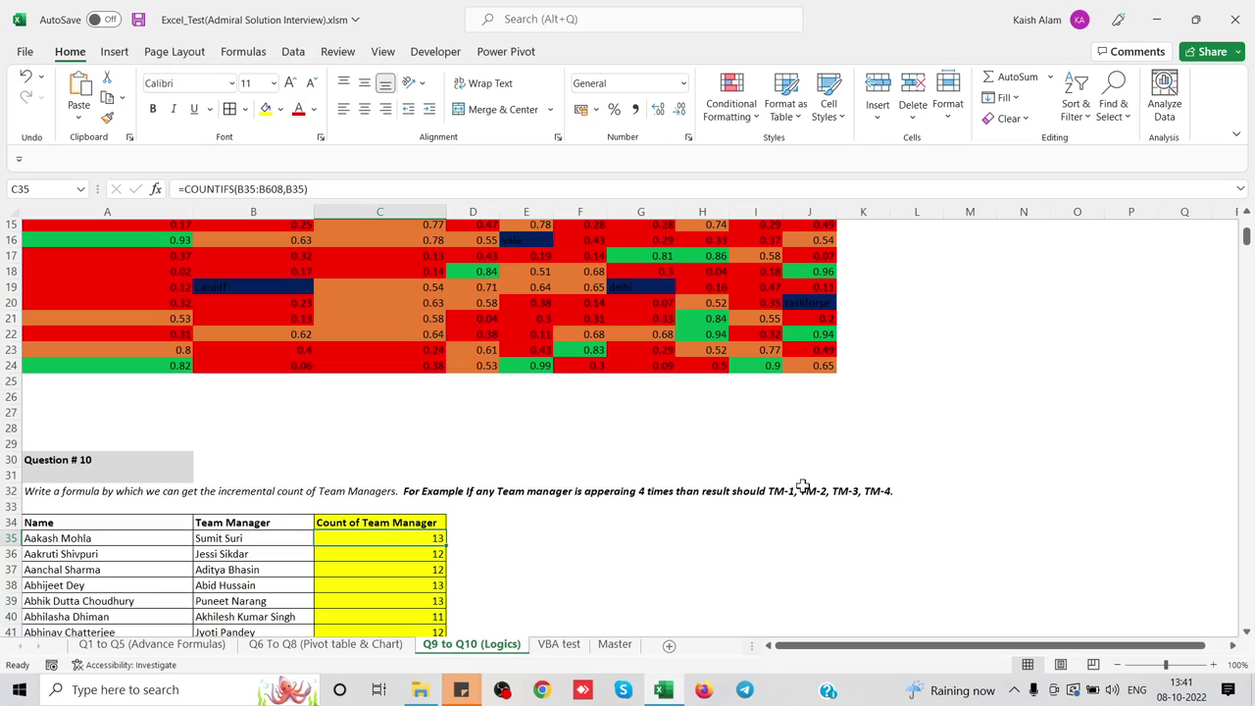
Change C35 to ="TM-"&COUNTIFS(B35:B608,B35) so it shows a TM- label.
click(182, 188)
text(")
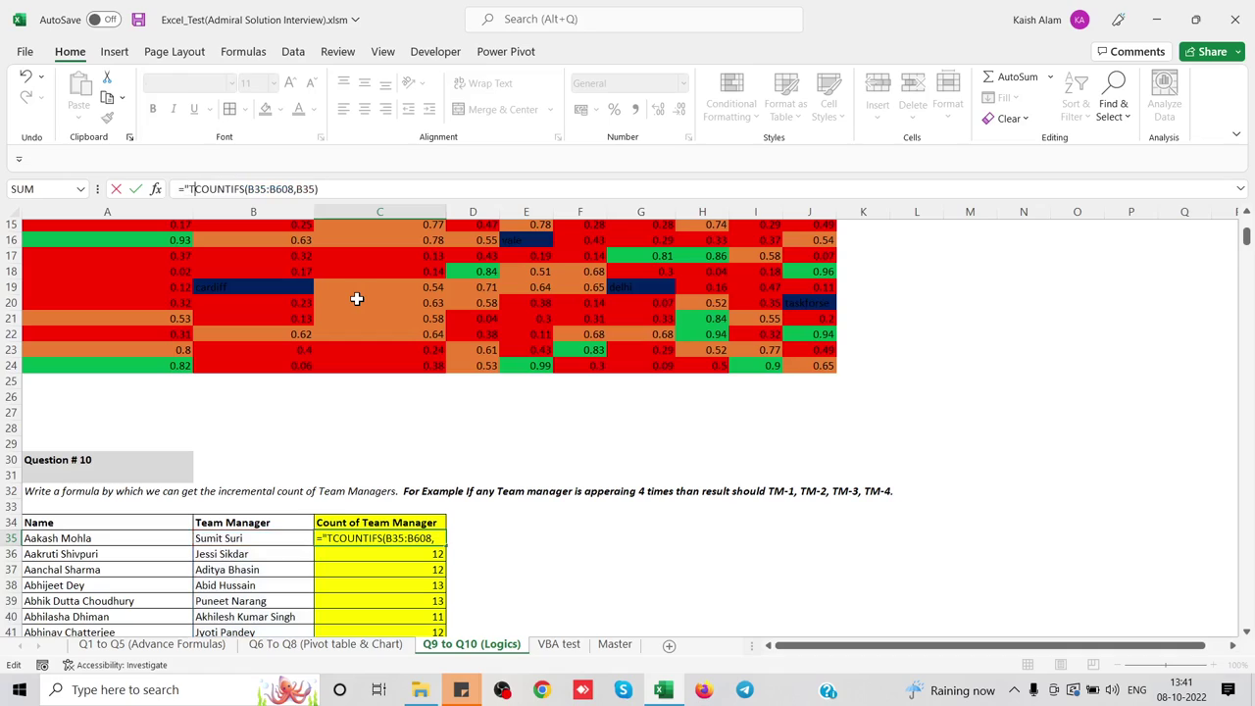
text(TM-")
key(Return)
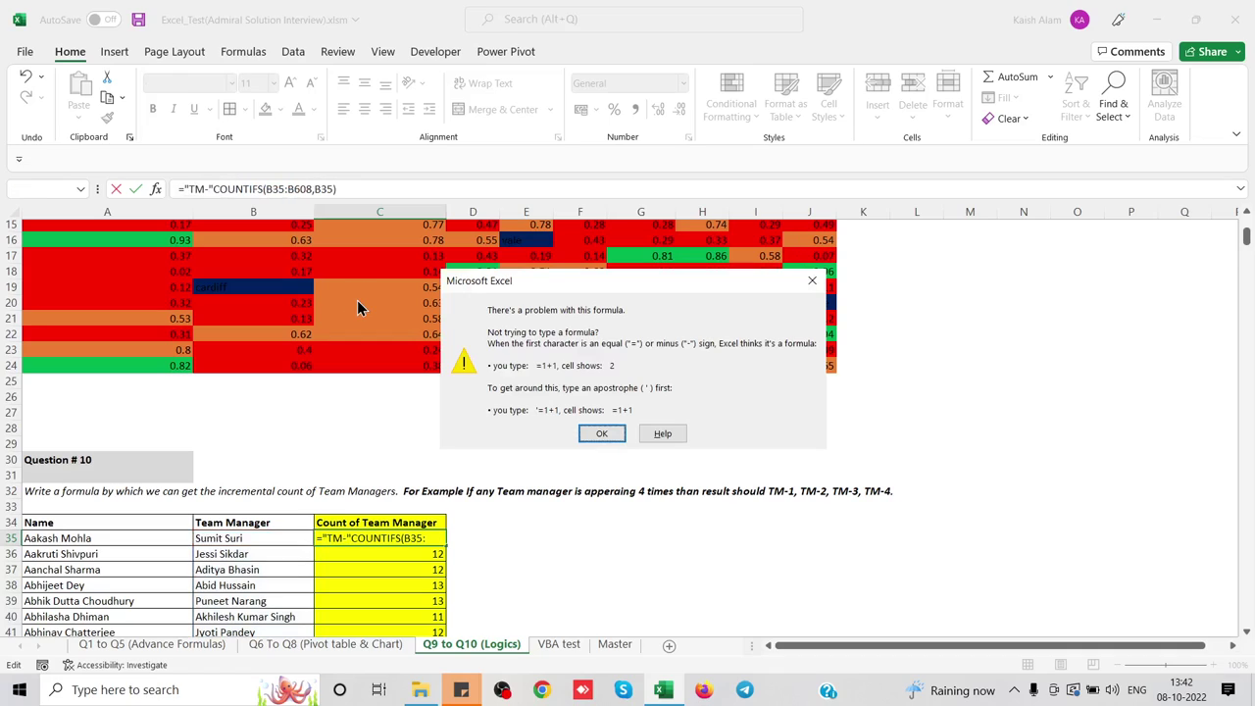
key(Return)
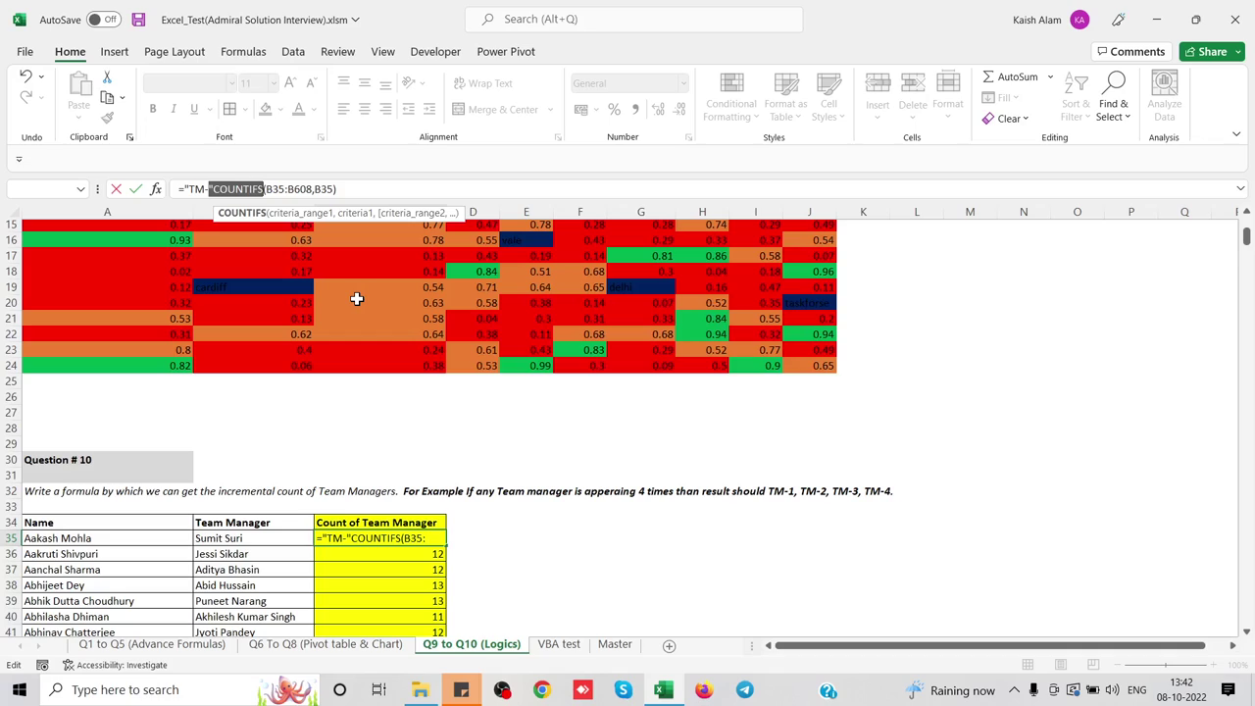
key(Left)
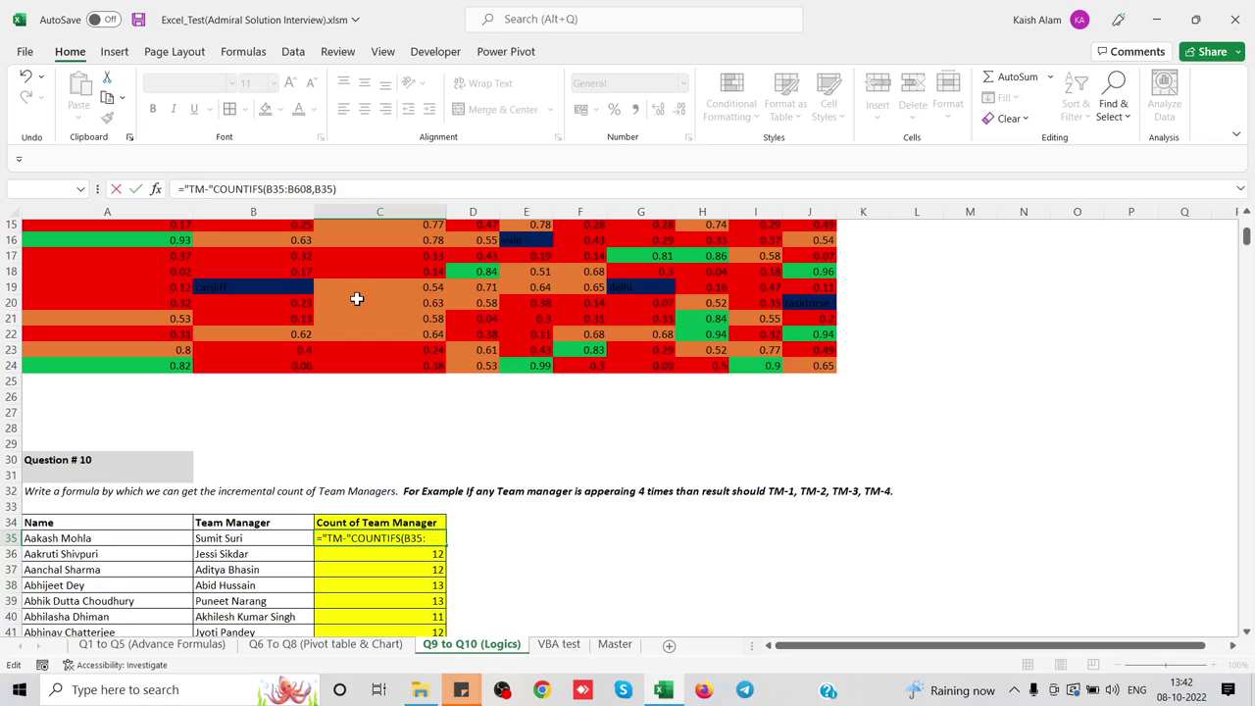
text(&)
key(Return)
Copy the TM- formula from C35 over the old counts down to C49.
key(Up)
key(ctrl+c)
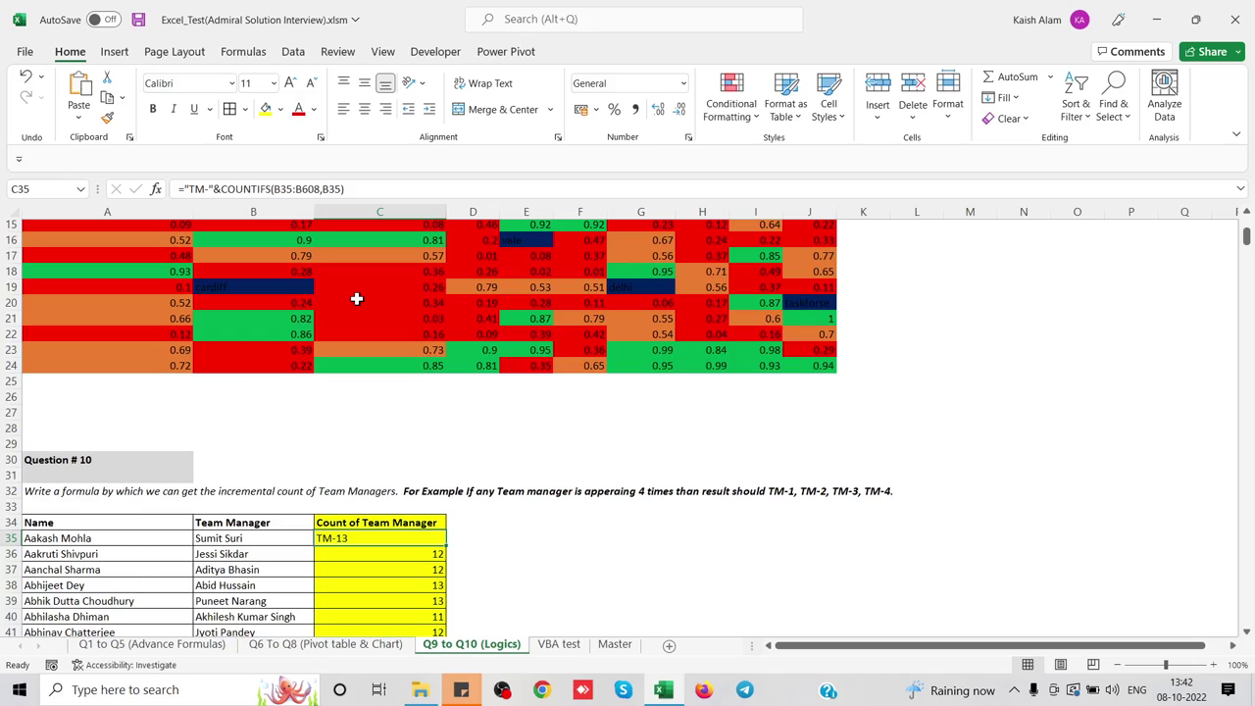
key(ctrl+shift+Down)
key(ctrl+v)
Fill the TM- formula into the remaining column C rows, from row 50 to C608.
key(ctrl+Up)
key(Down)
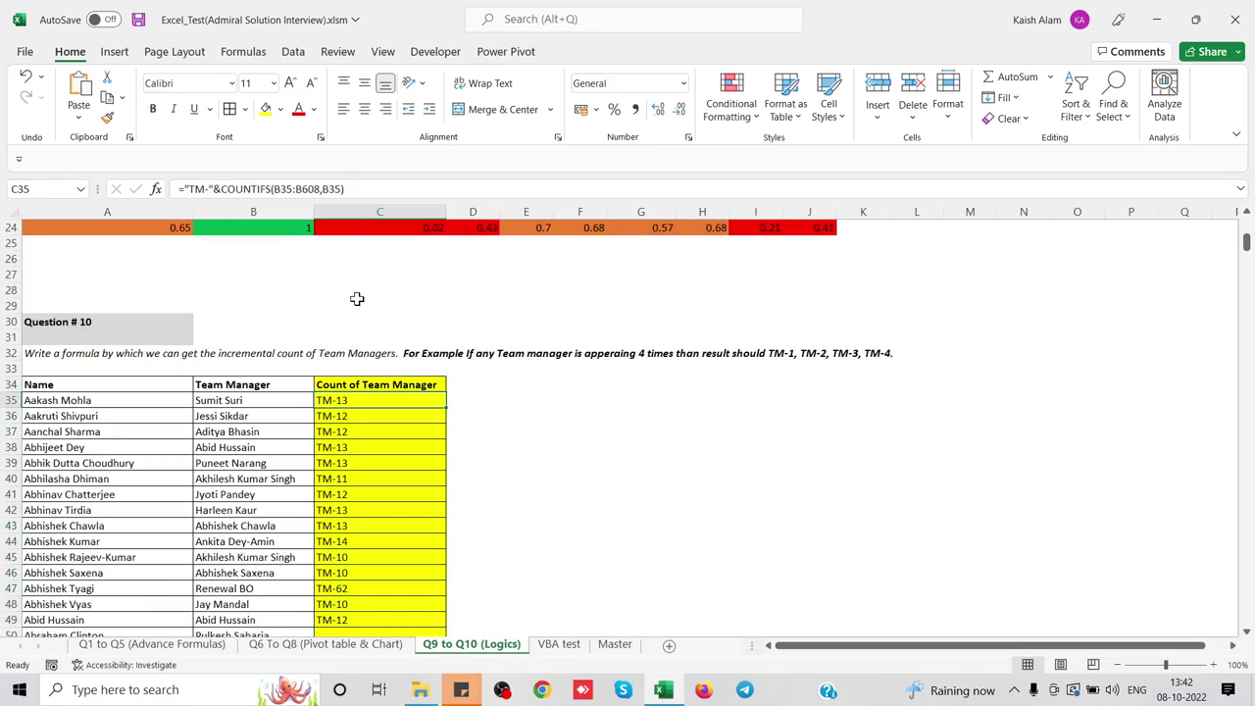
key(ctrl+Down)
key(Down)
key(Down)
key(Up)
key(Left)
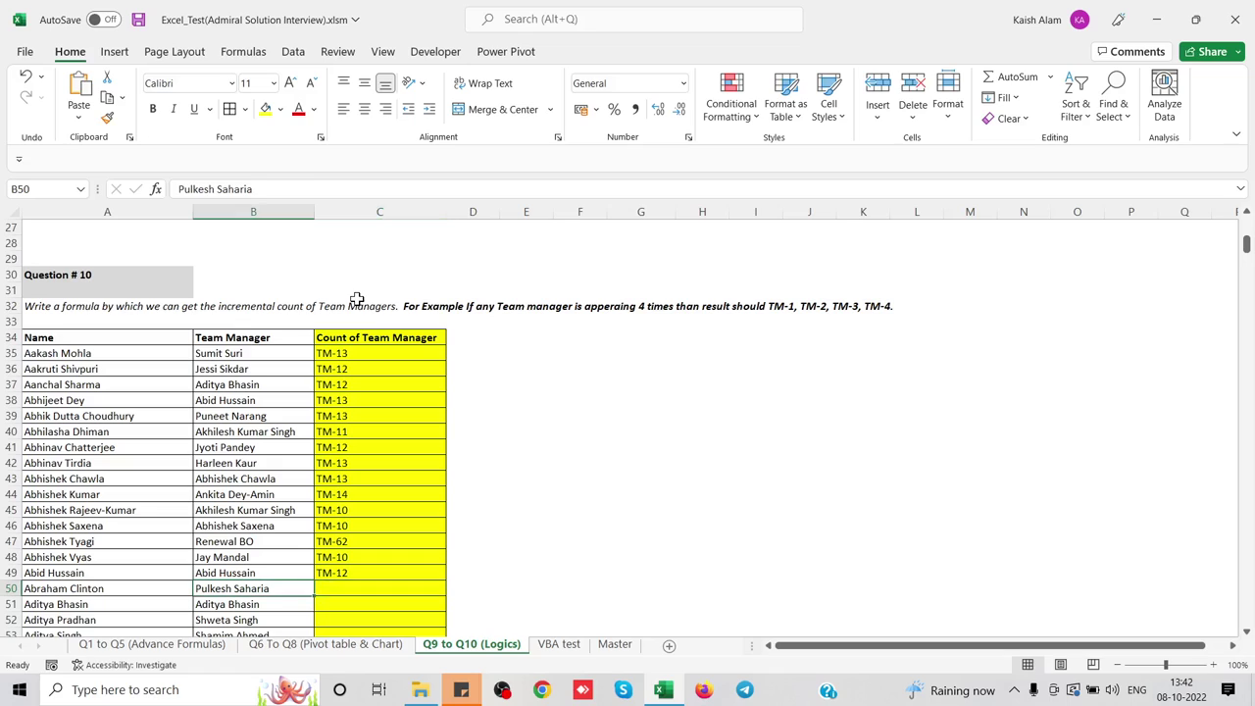
key(ctrl+Down)
key(Right)
key(ctrl+shift+Up)
key(ctrl+d)
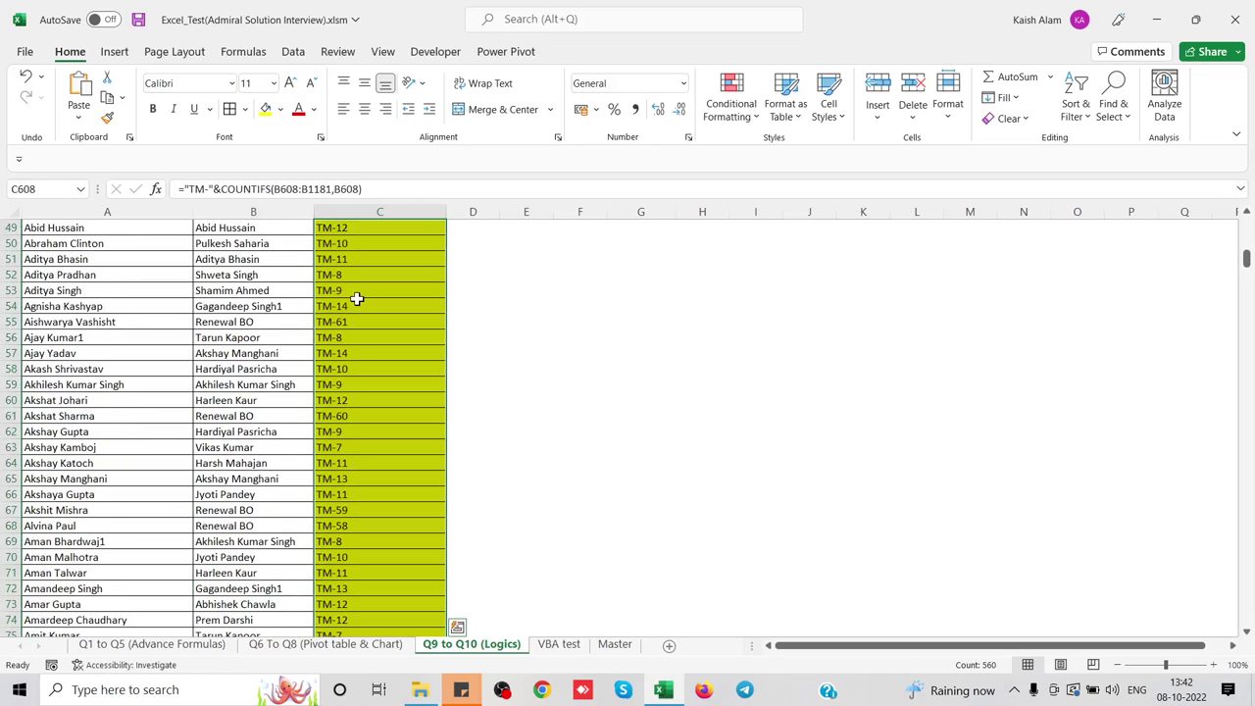
key(ctrl+Up)
key(ctrl+Up)
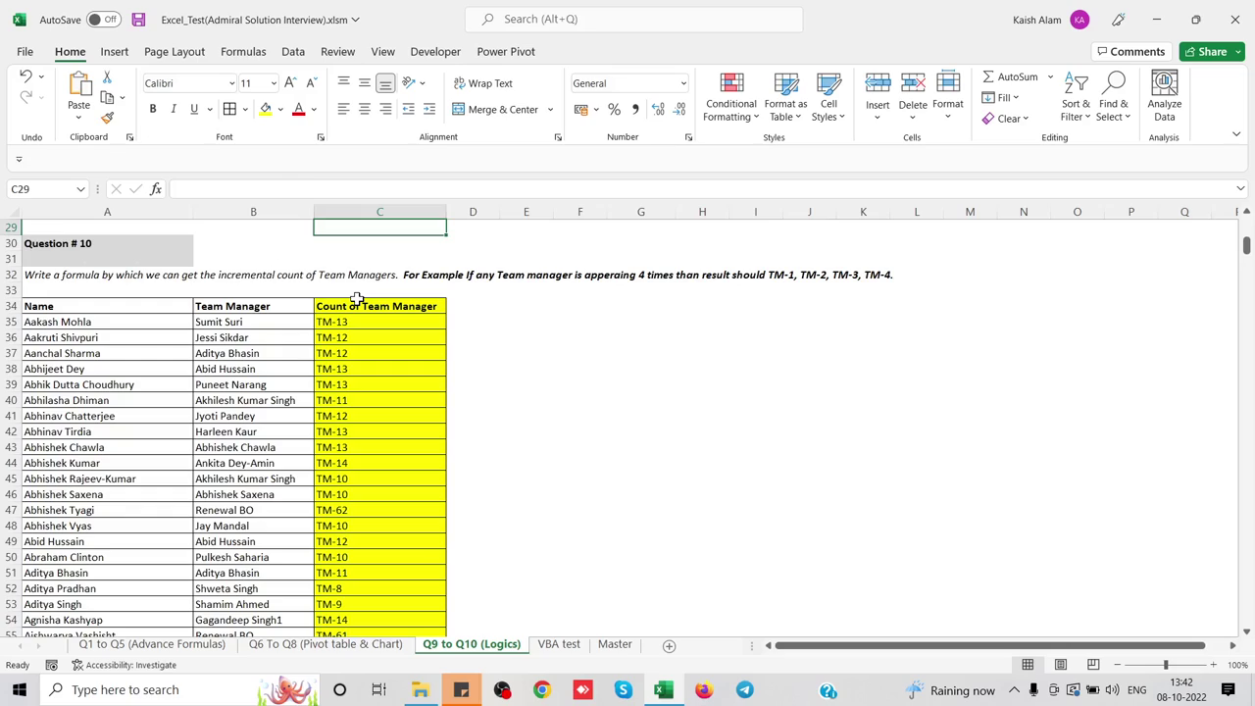
key(ctrl+Up)
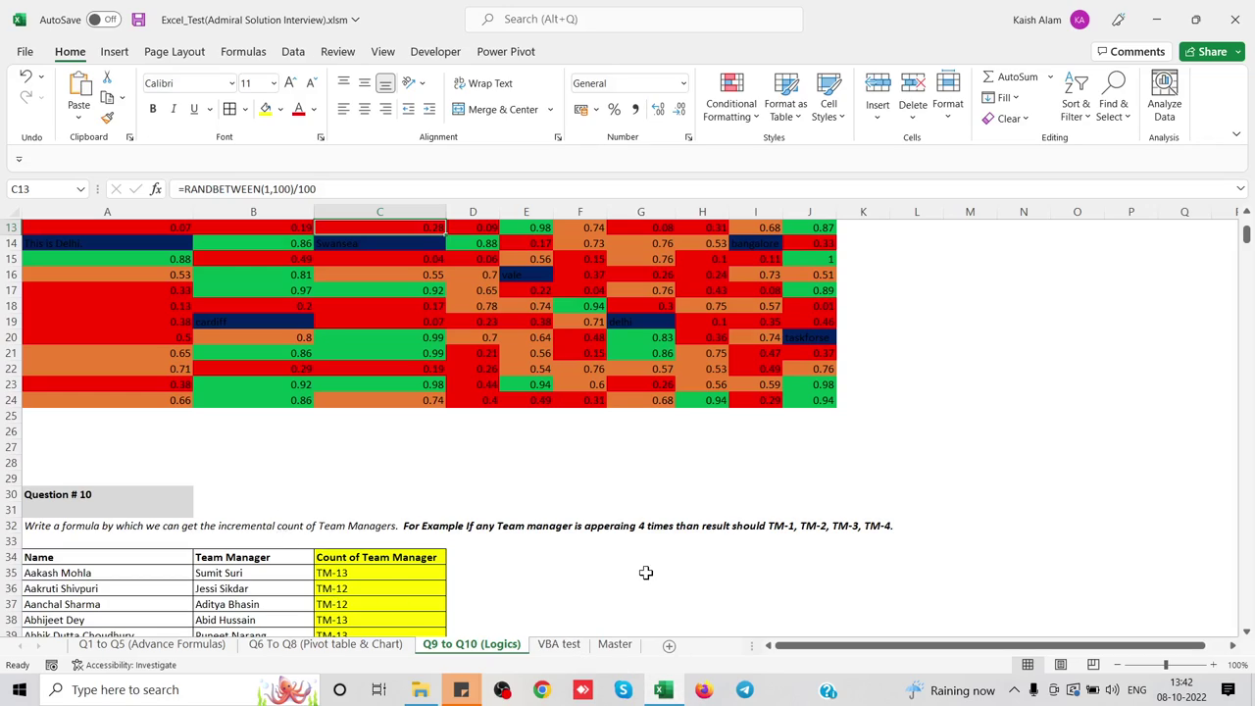
Switch to the VBA test sheet and compare scrambled IHLED with expected DELHI in row 10.
click(338, 572)
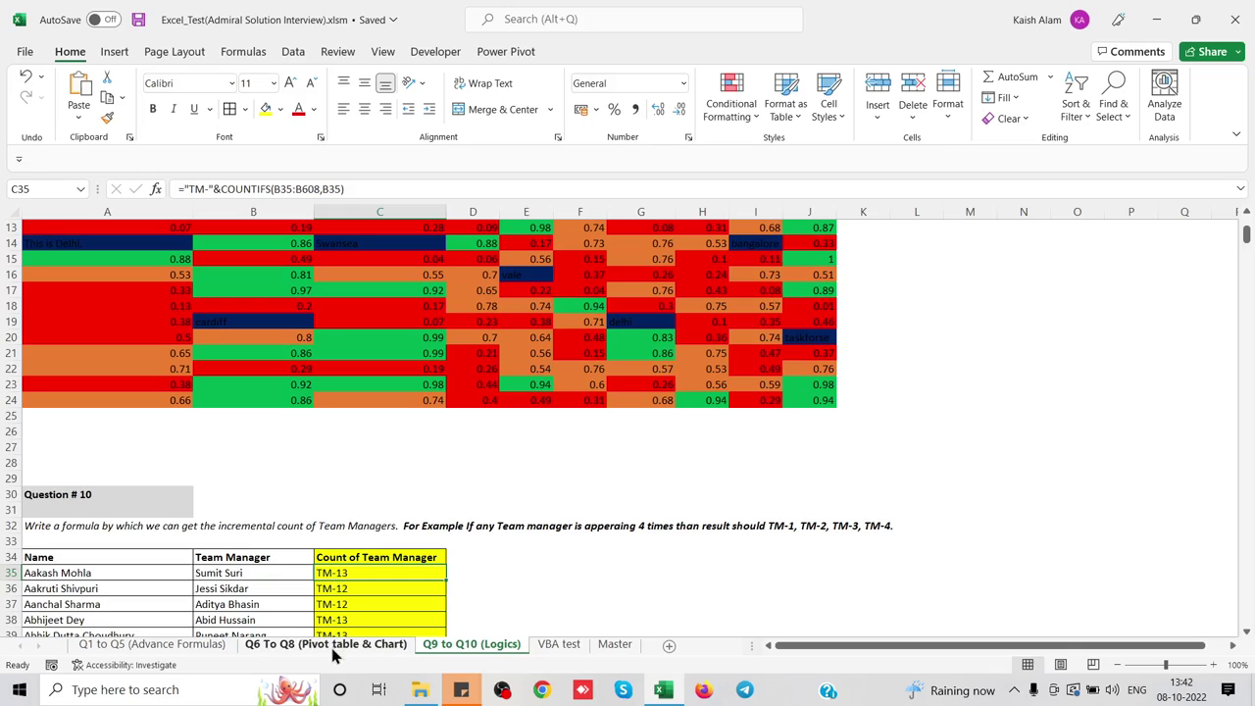
click(554, 645)
click(286, 384)
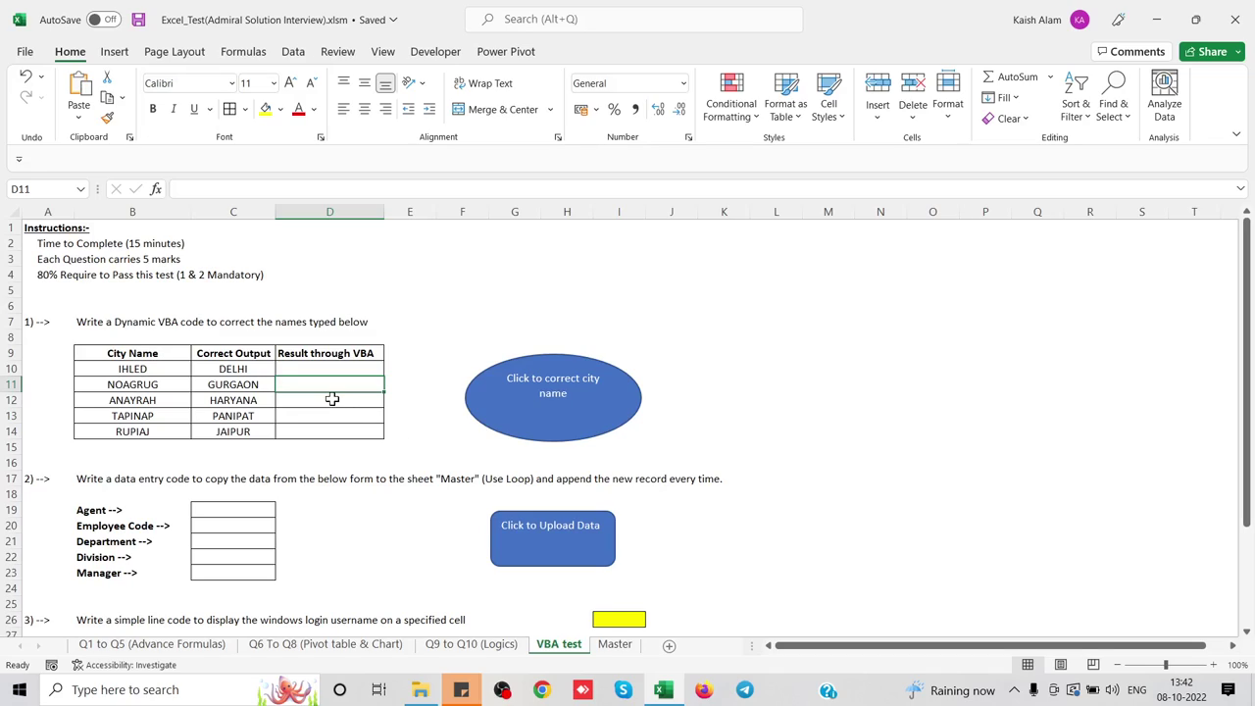
click(316, 371)
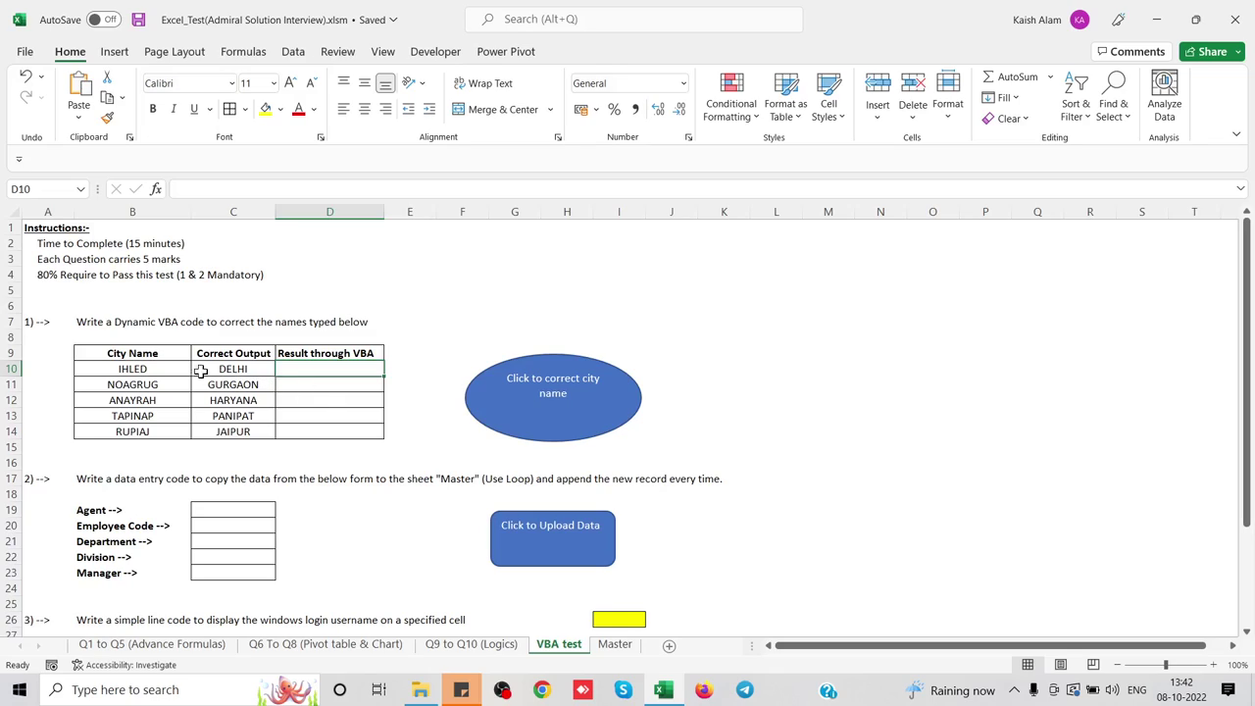
click(158, 367)
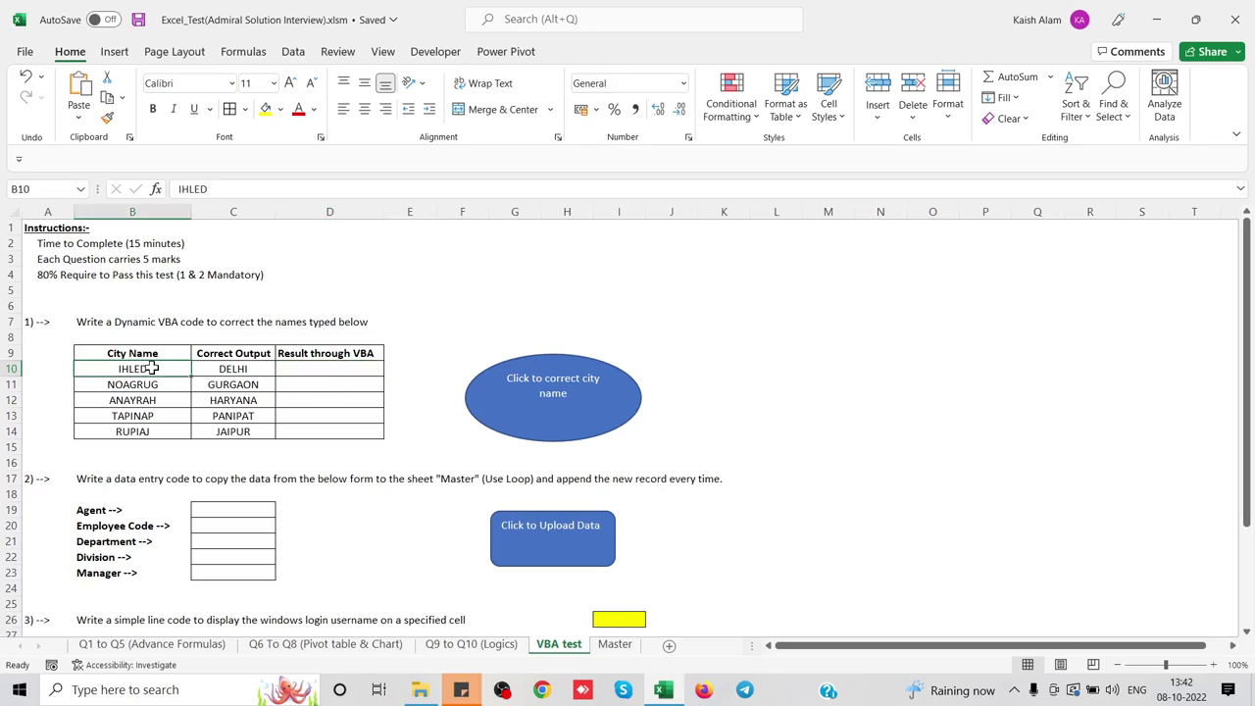
click(233, 371)
click(122, 370)
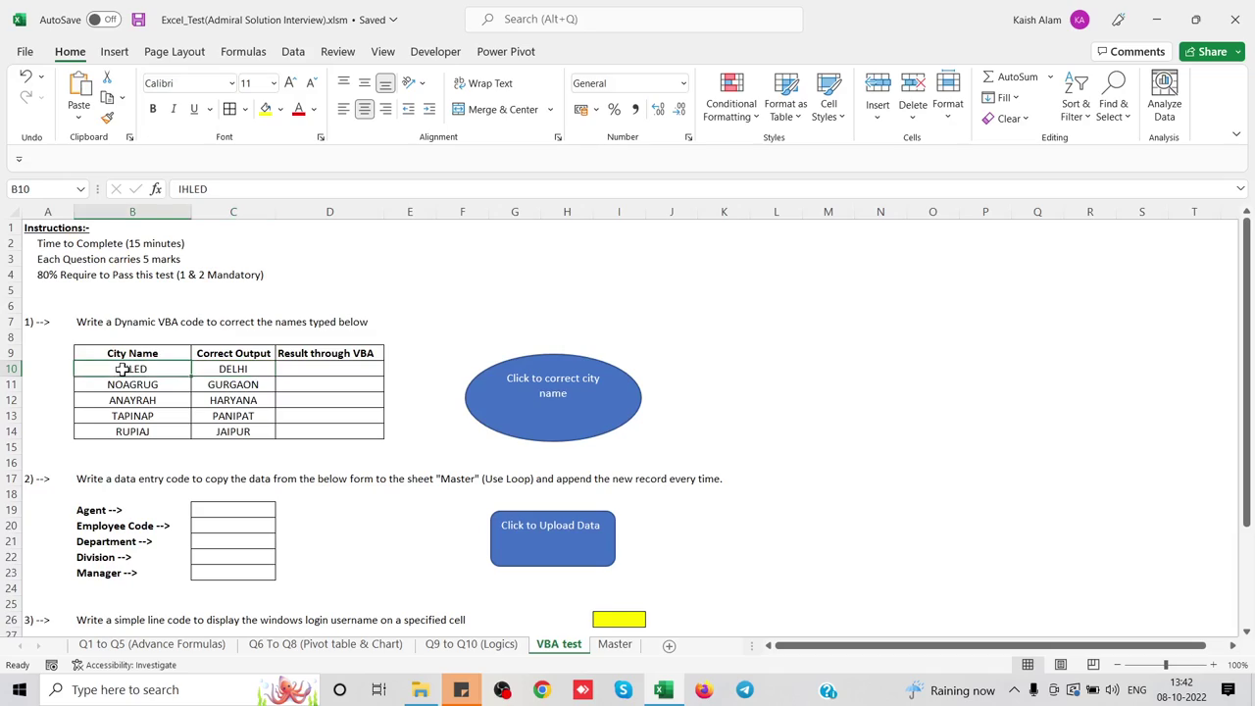
click(216, 374)
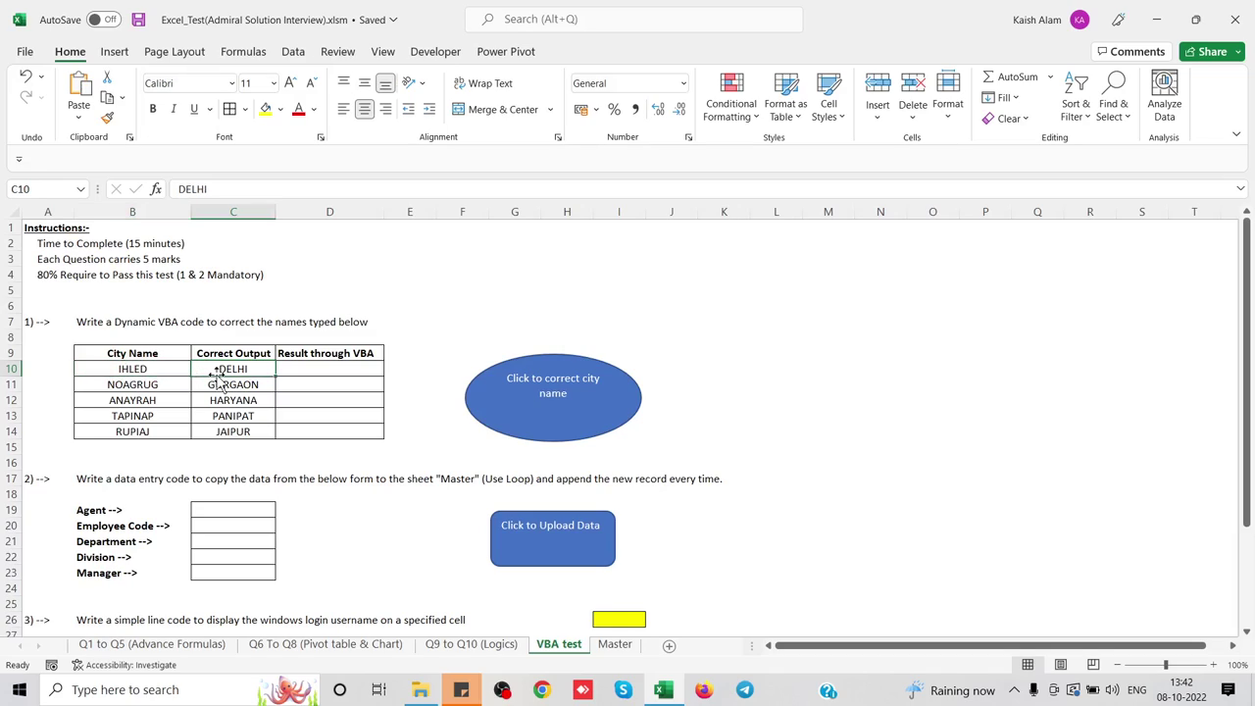
key(Right)
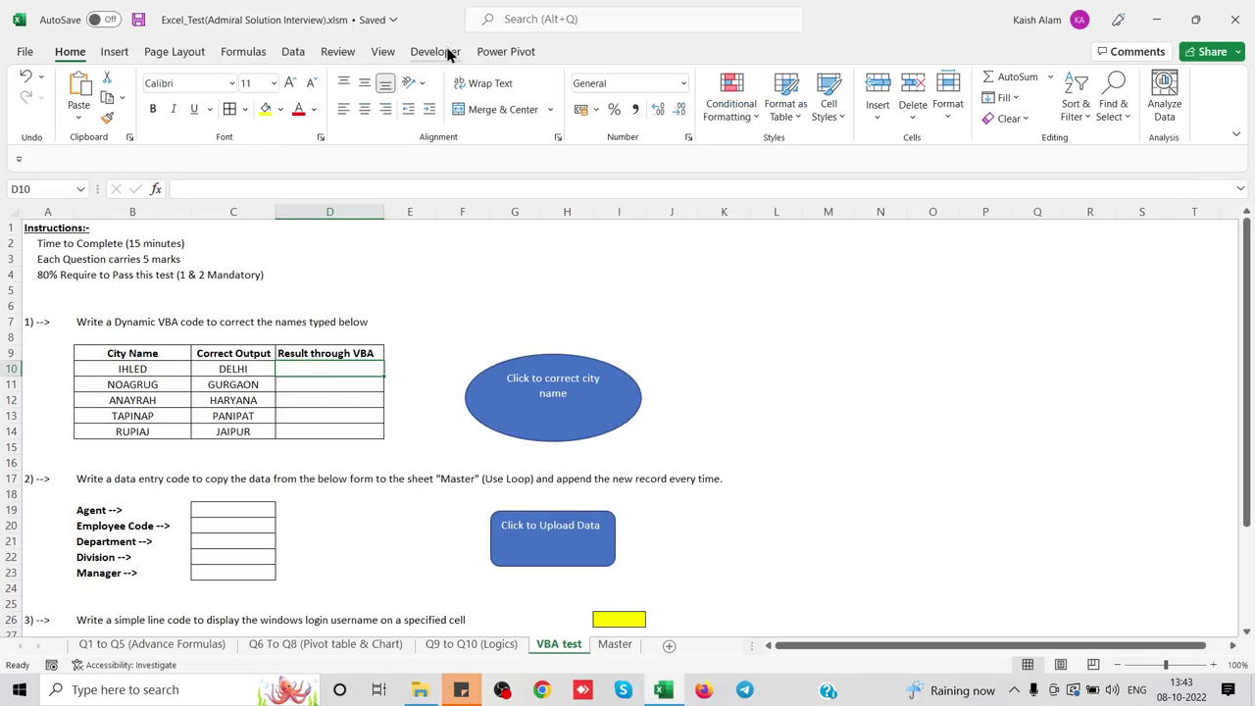
click(446, 51)
Open the Visual Basic editor and insert a new module into the workbook.
click(19, 90)
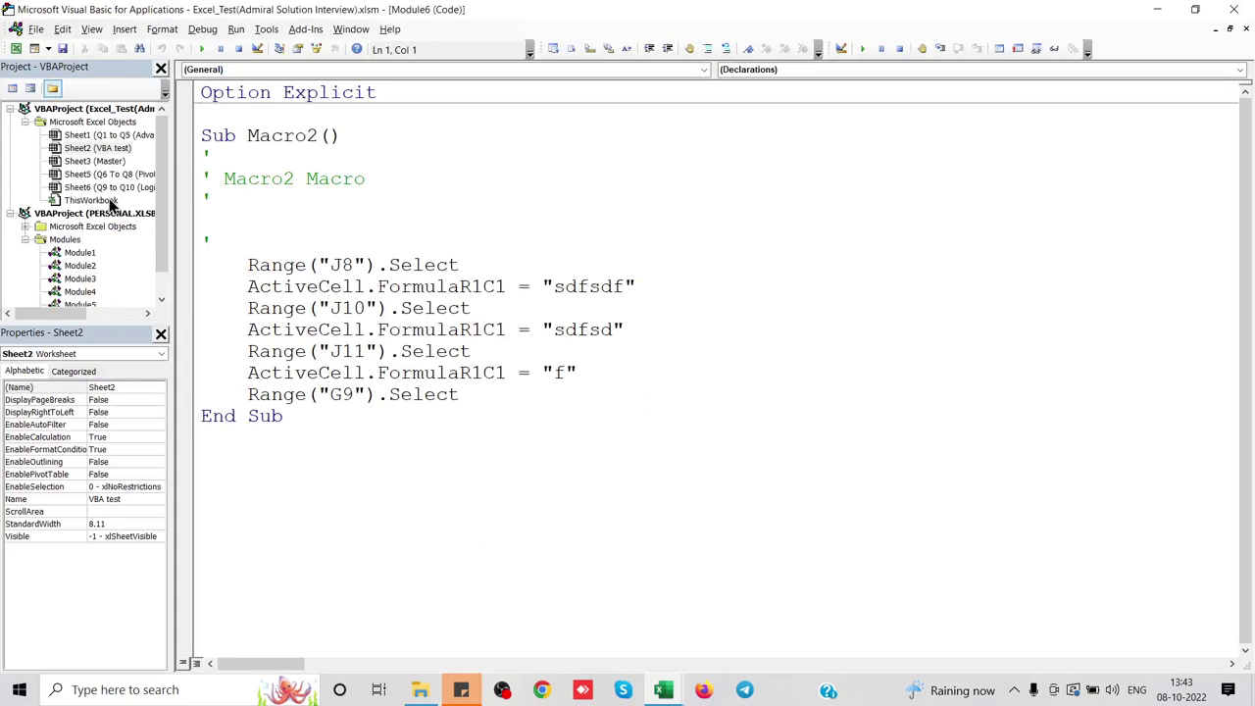
right_click(110, 200)
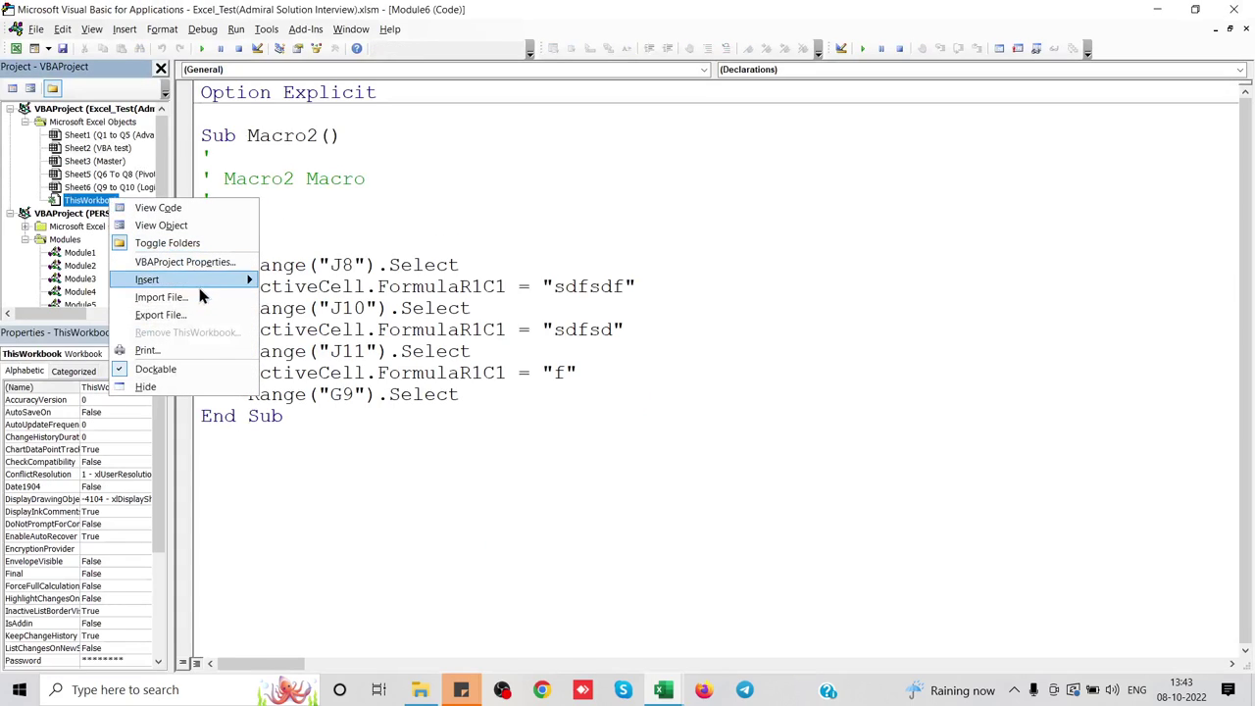
mouse_move(147, 280)
click(315, 300)
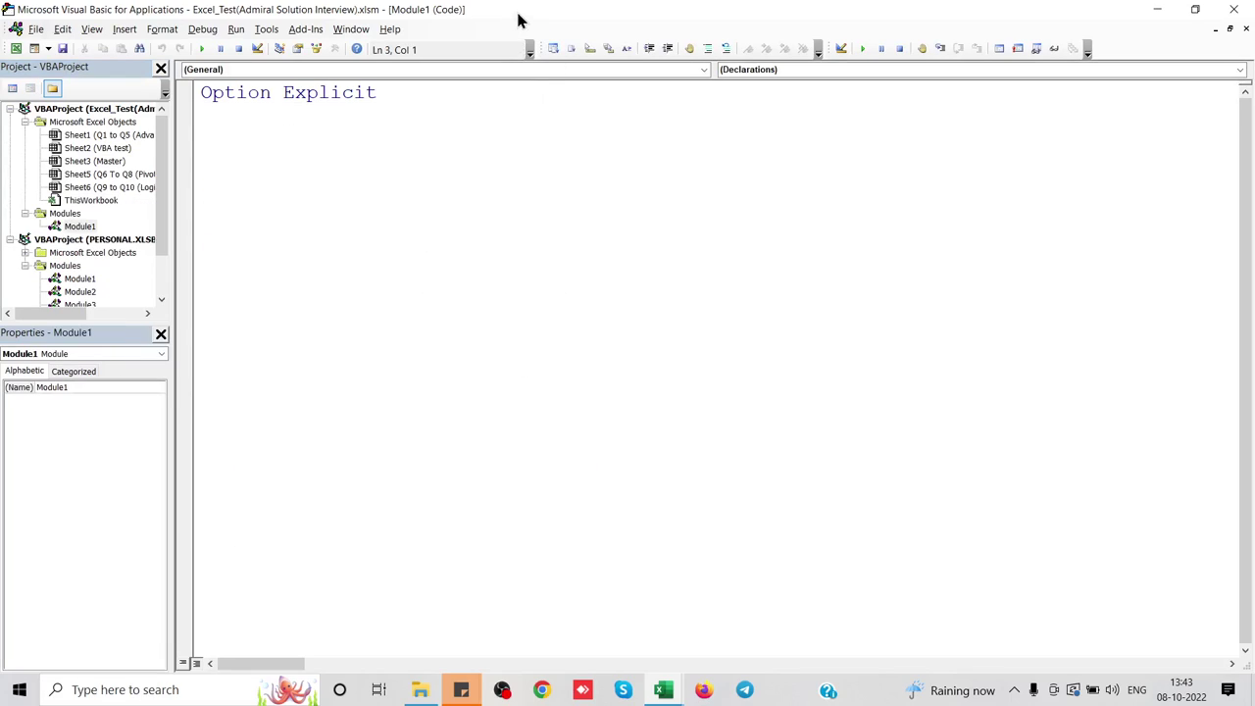
Restore the editor window, narrow the Project pane and fit it beside the sheet.
double_click(349, 14)
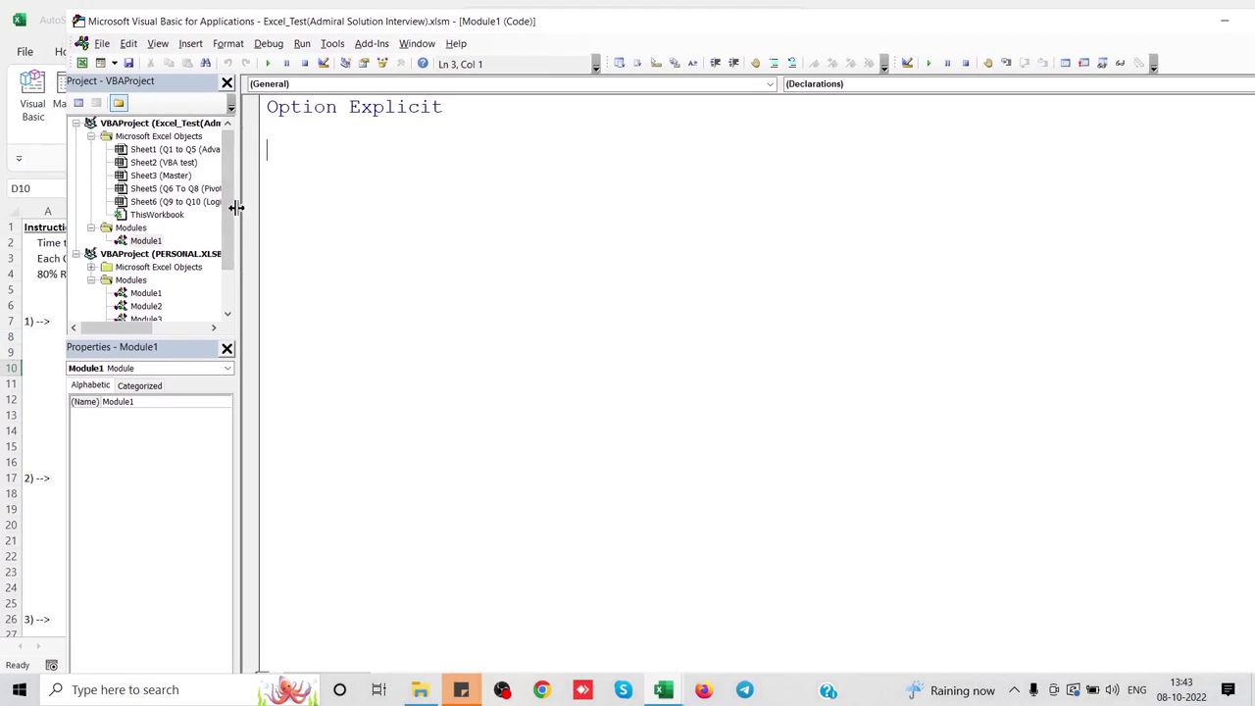
drag(240, 215, 130, 217)
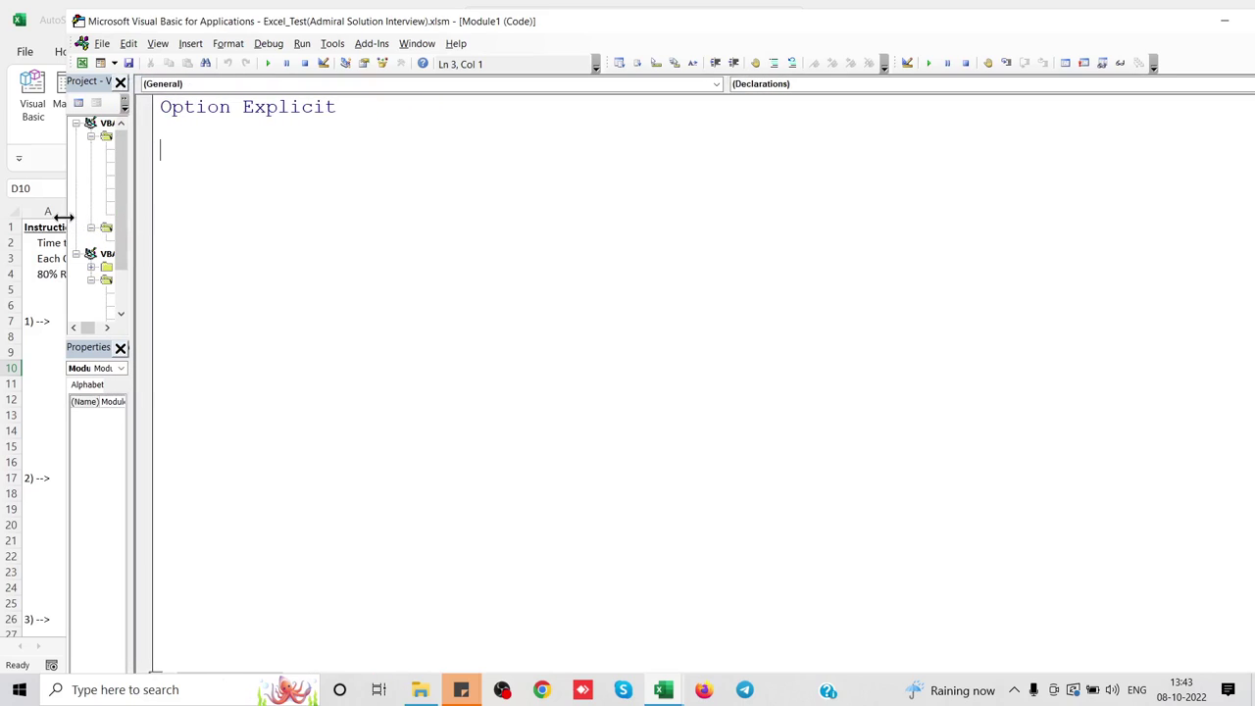
drag(65, 220, 603, 245)
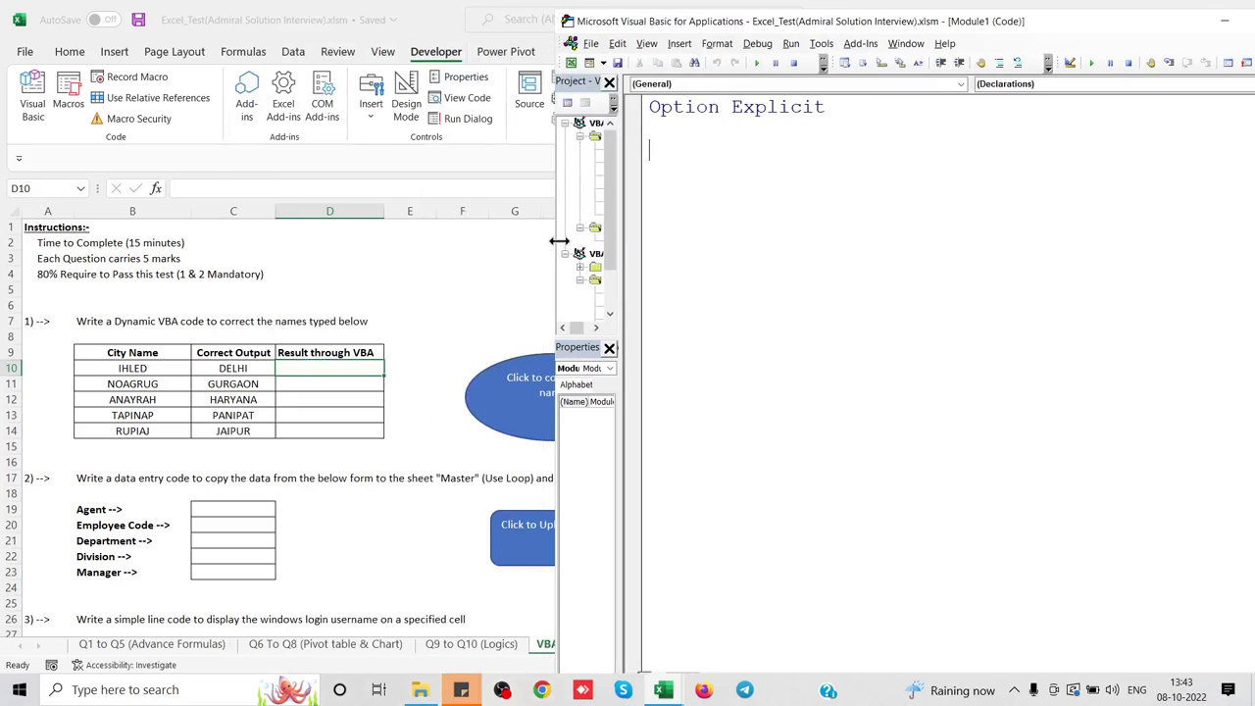
Create Sub CrrecNmea declaring i As Long, k As Long, removing the extra Dim.
text(sub )
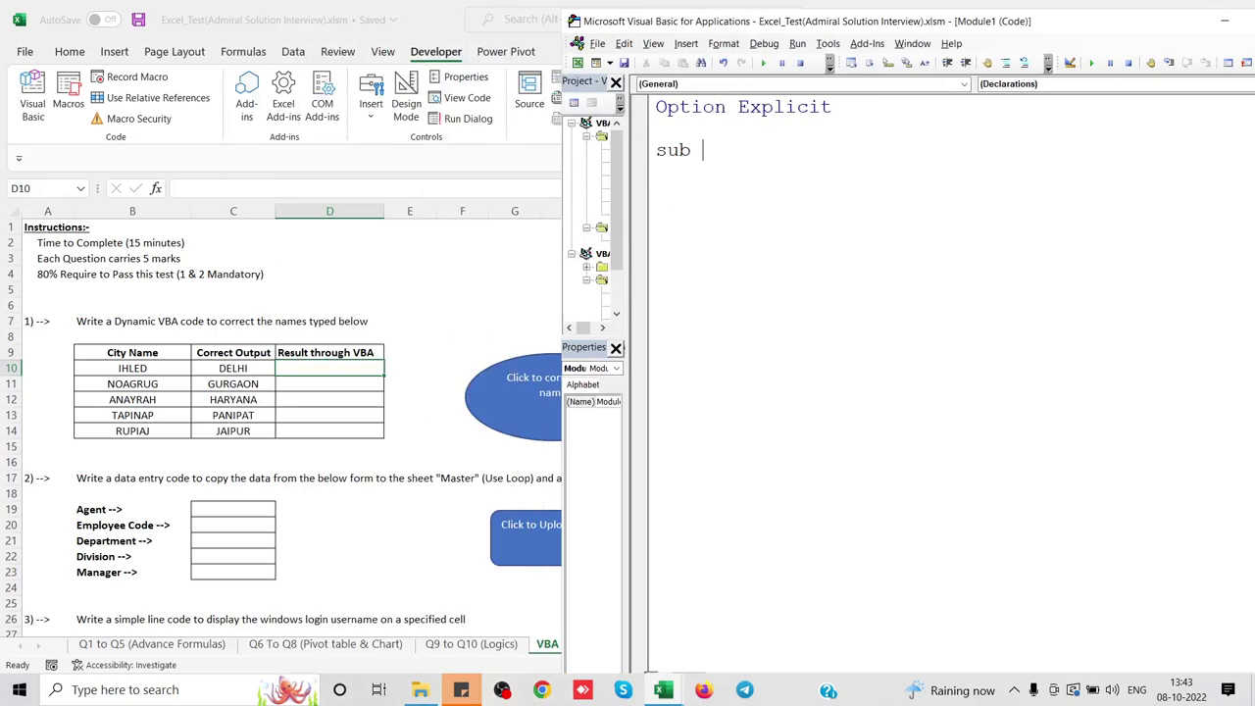
text(C)
text(rrec)
text(Nmea)
key(Return)
key(Return)
key(Return)
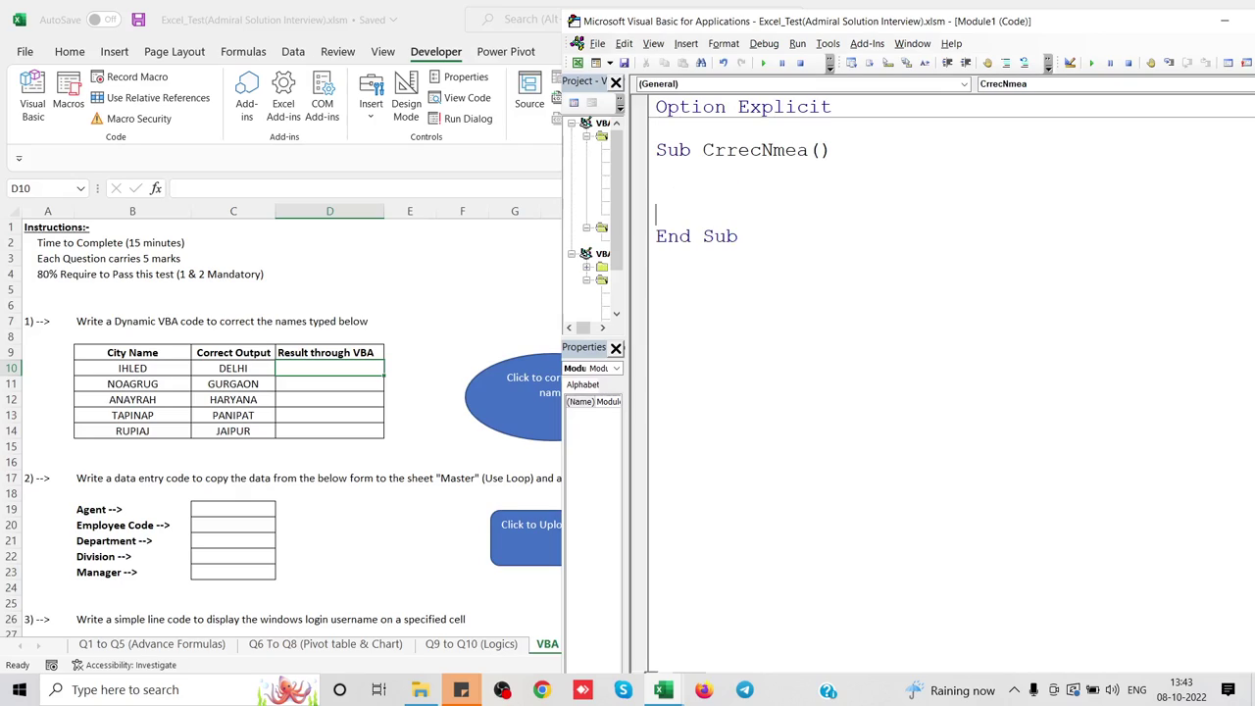
key(Return)
key(Up)
key(Up)
key(Up)
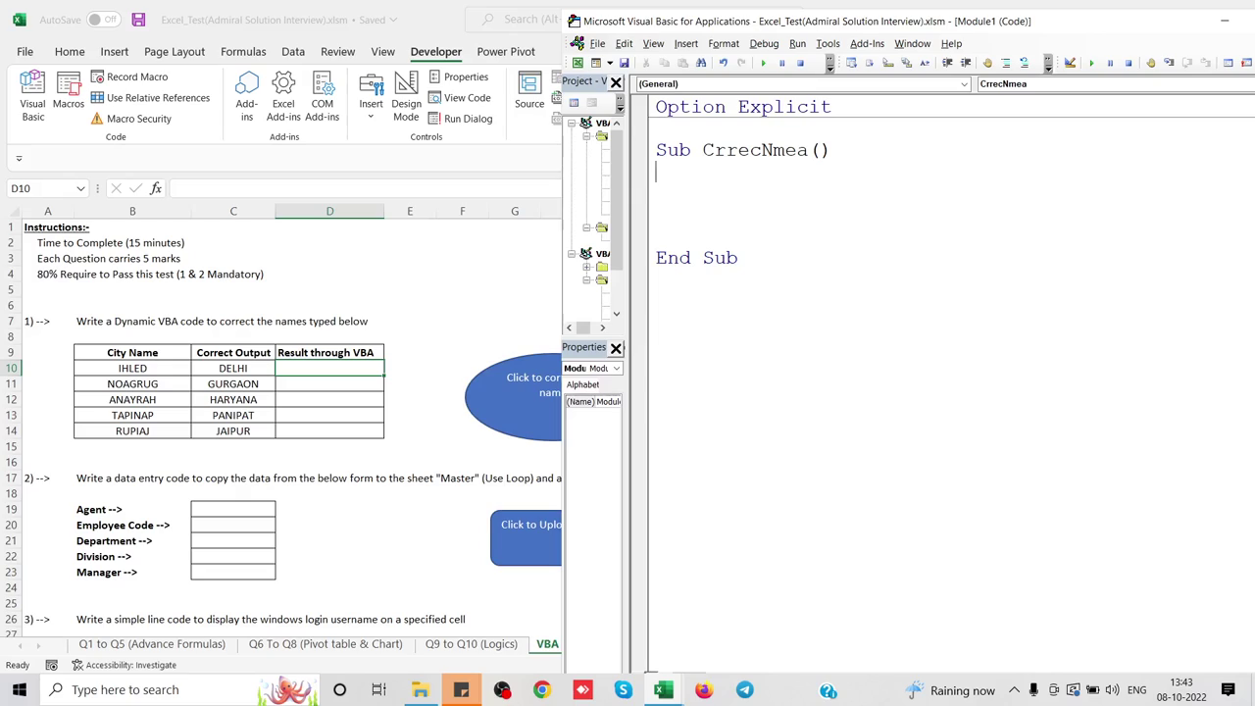
text(Dim i as long)
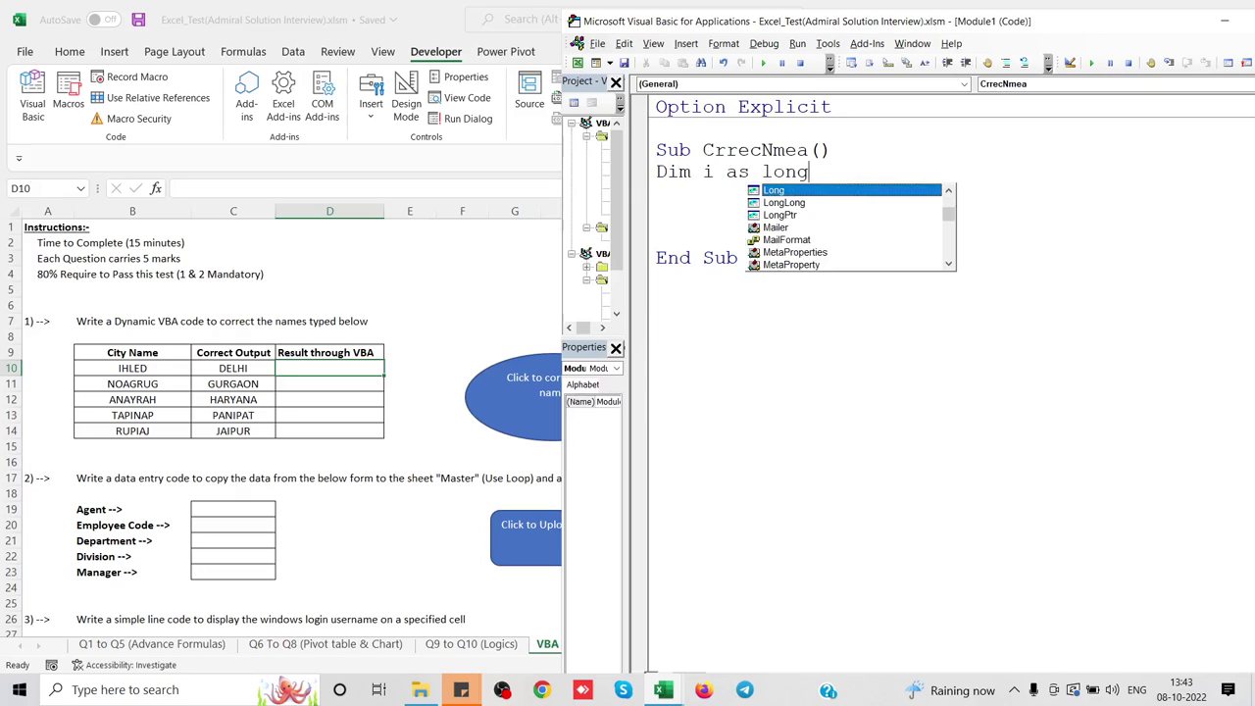
key(Tab)
text(,Dim k )
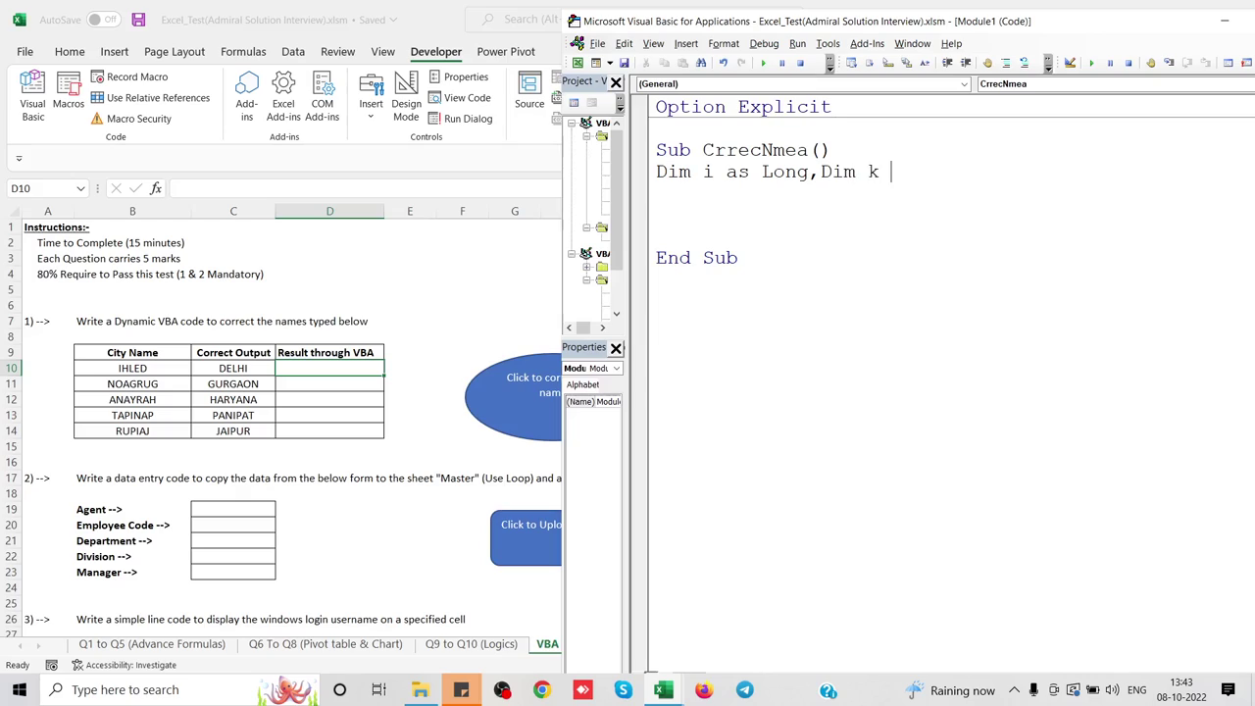
text(as Long)
key(Tab)
click(733, 142)
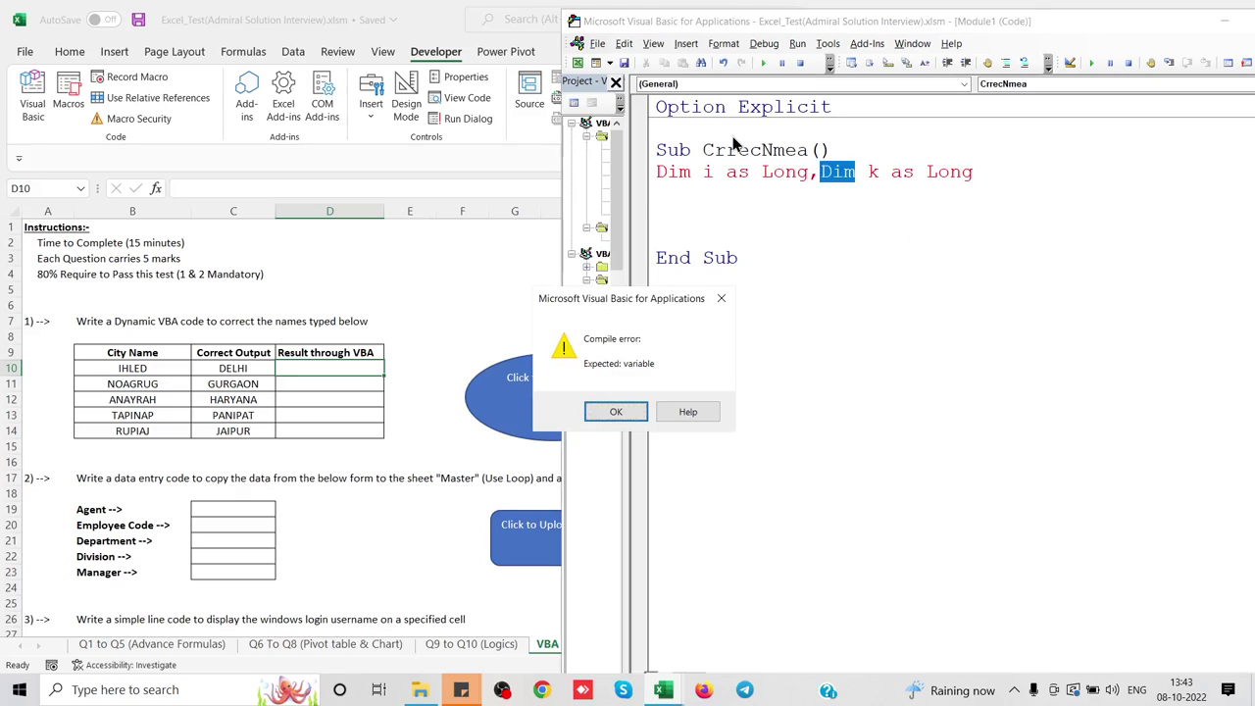
key(Return)
key(Delete)
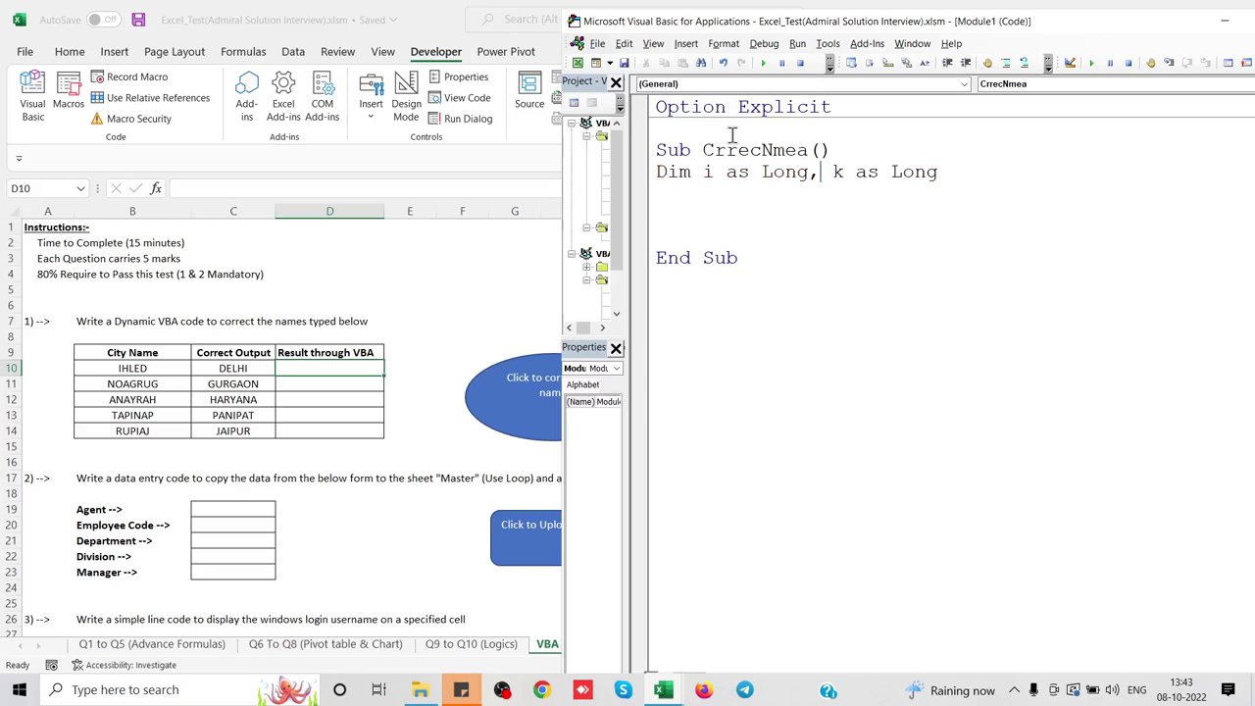
key(Down)
Add a For i = 10 To 14 / Next i loop with Dim Cityname As String above it.
text(fo)
text(r i =)
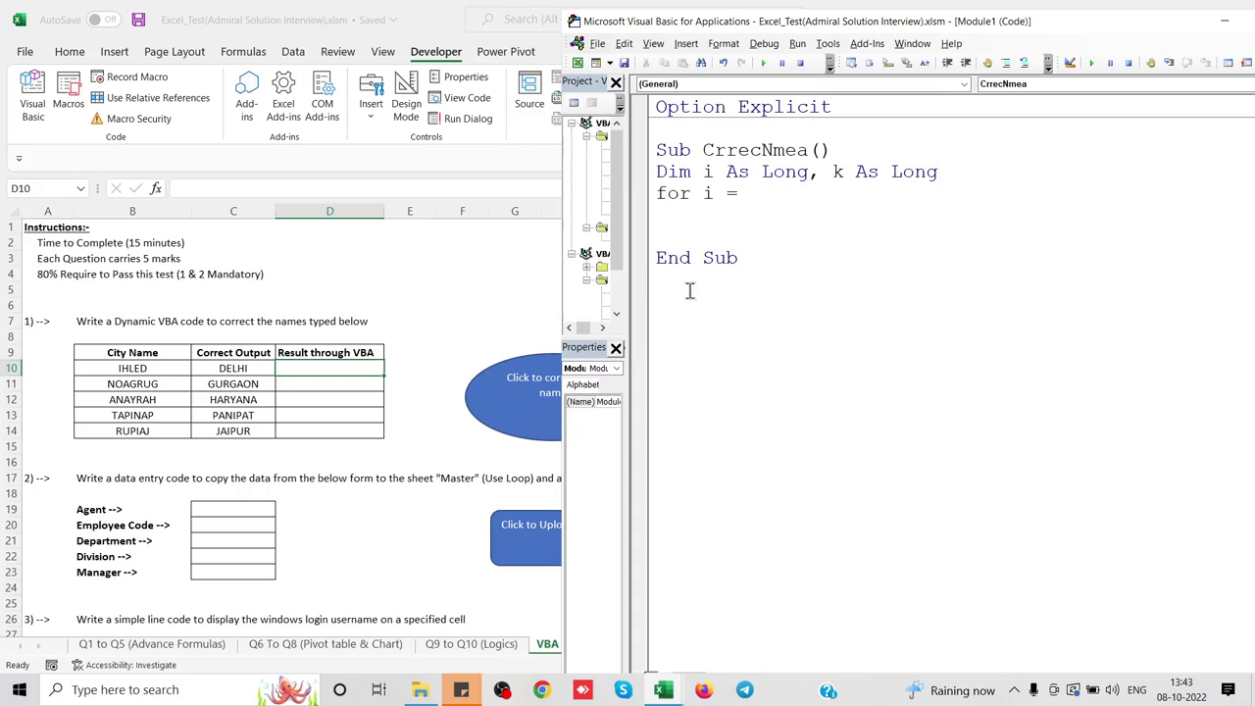
text(10 to )
text(14)
key(Down)
key(Down)
text(next i)
key(Return)
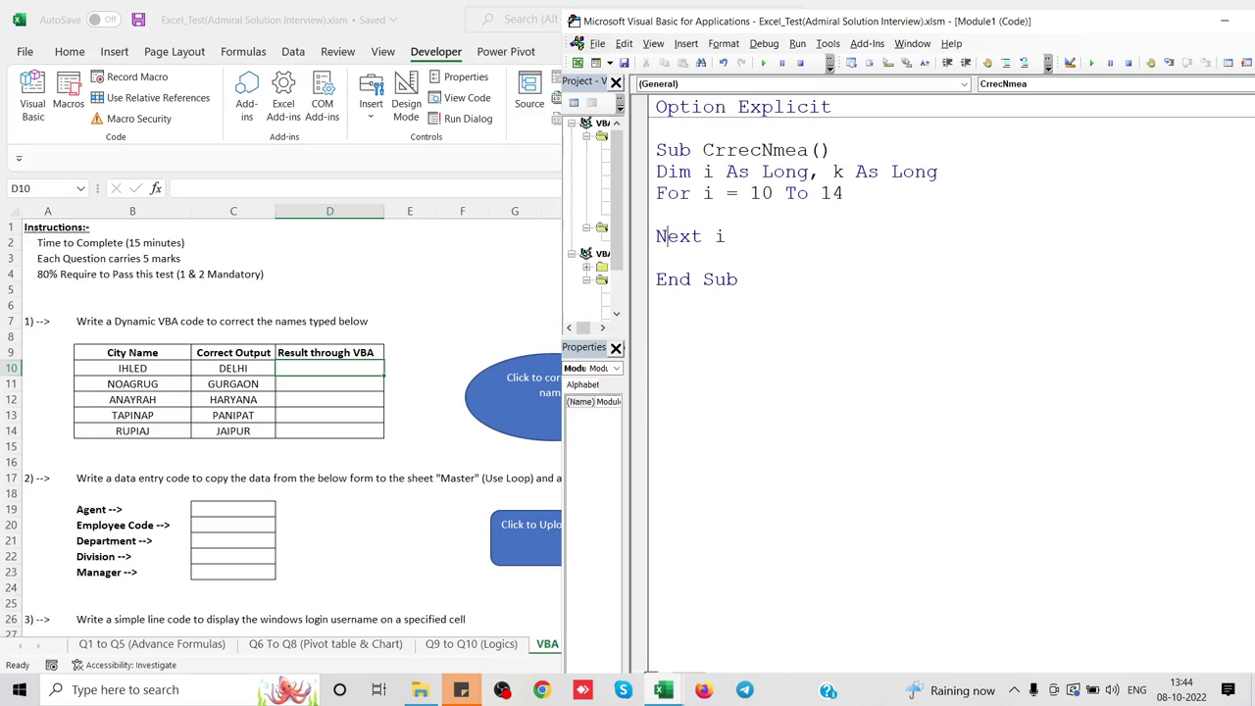
click(656, 214)
click(655, 193)
key(Return)
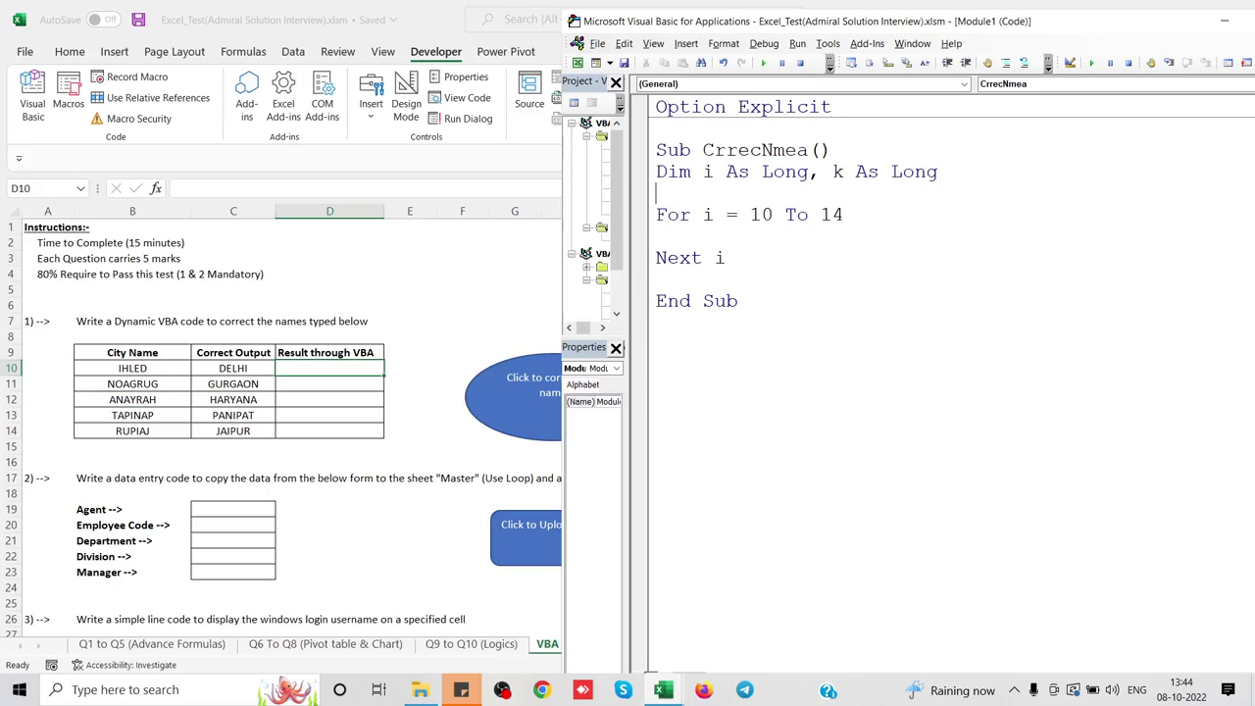
text(D)
text(im Cit)
text(yname as s)
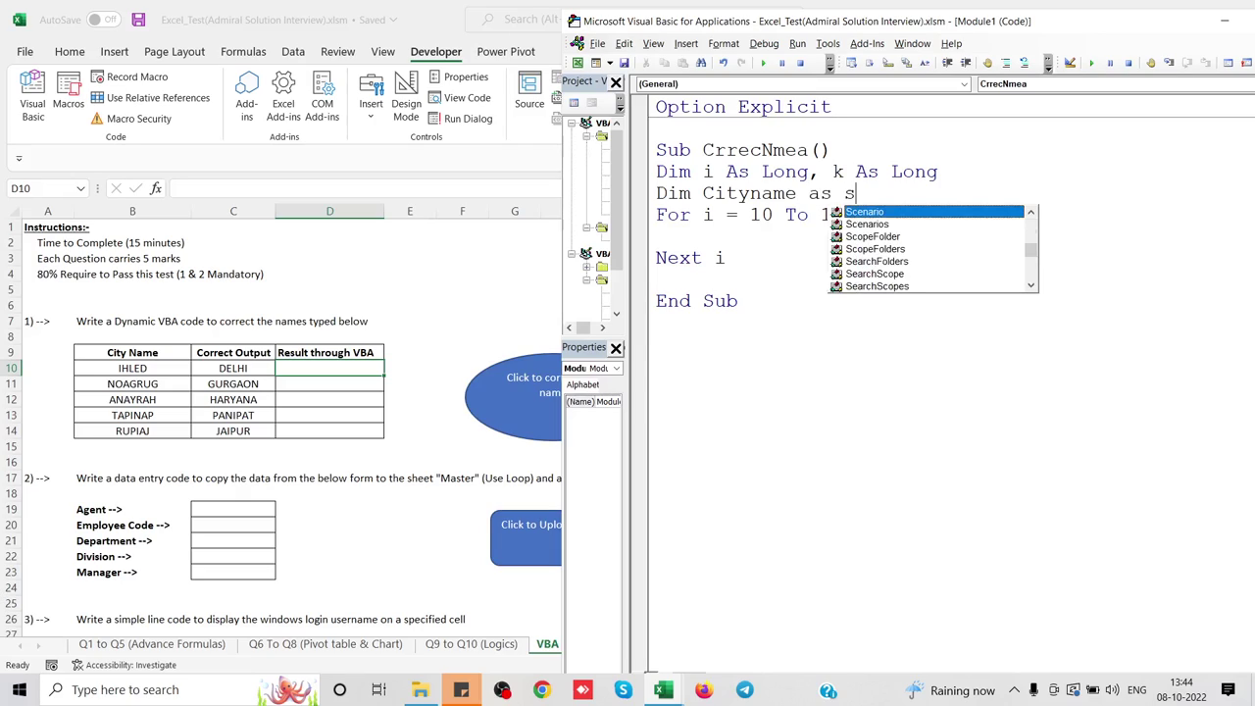
text(tr)
key(Tab)
Reset Cityname = "" inside the loop and begin For k = 1 To Len(Cells(i, "B")).
key(Down)
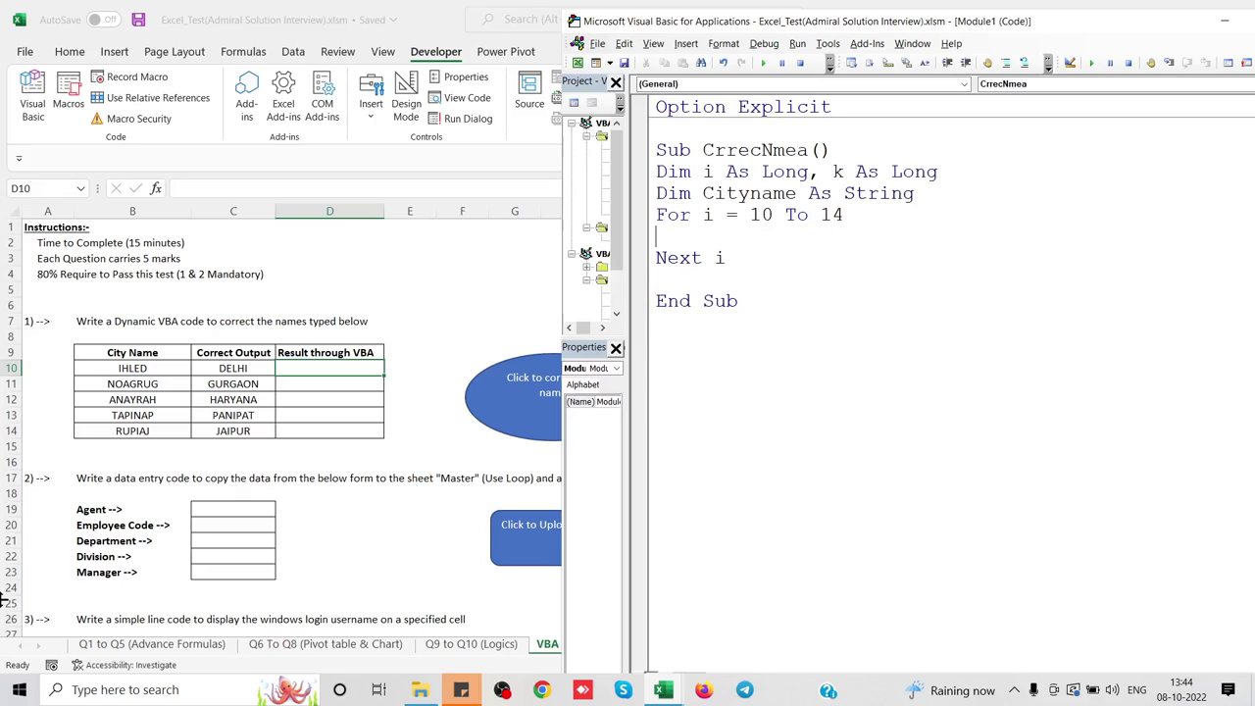
key(Down)
key(Tab)
text(c)
text(ityname= )
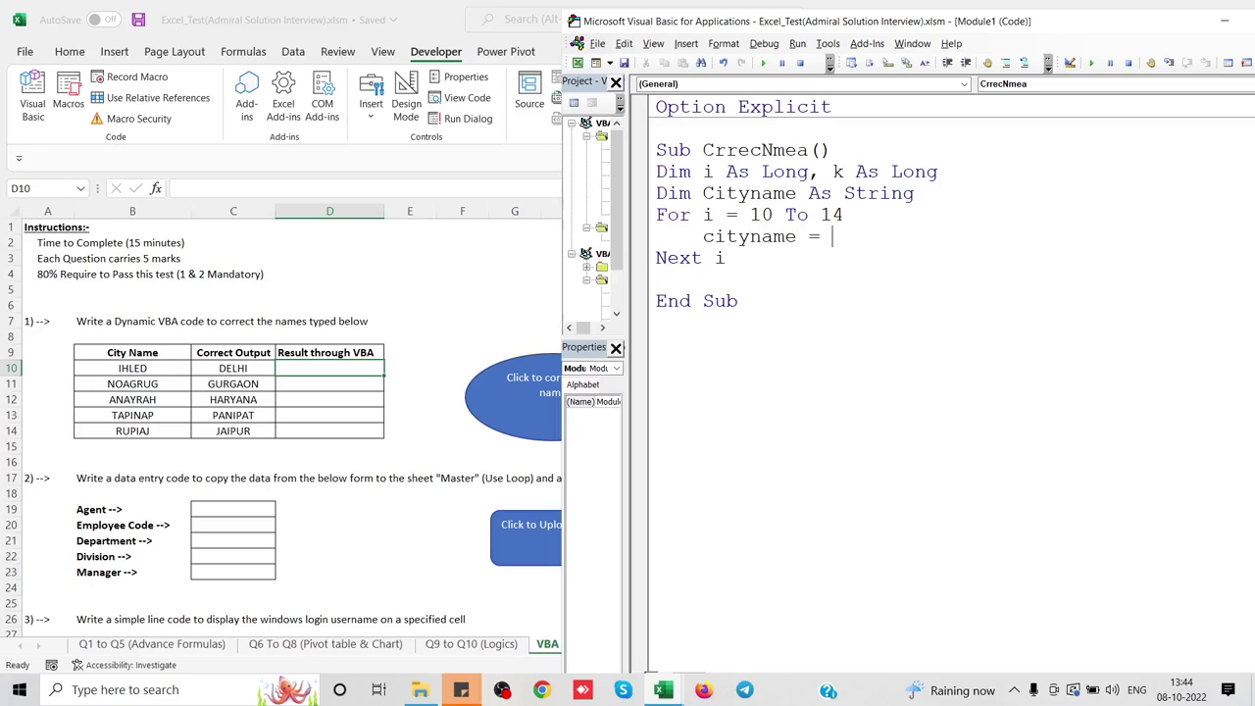
text("")
key(Return)
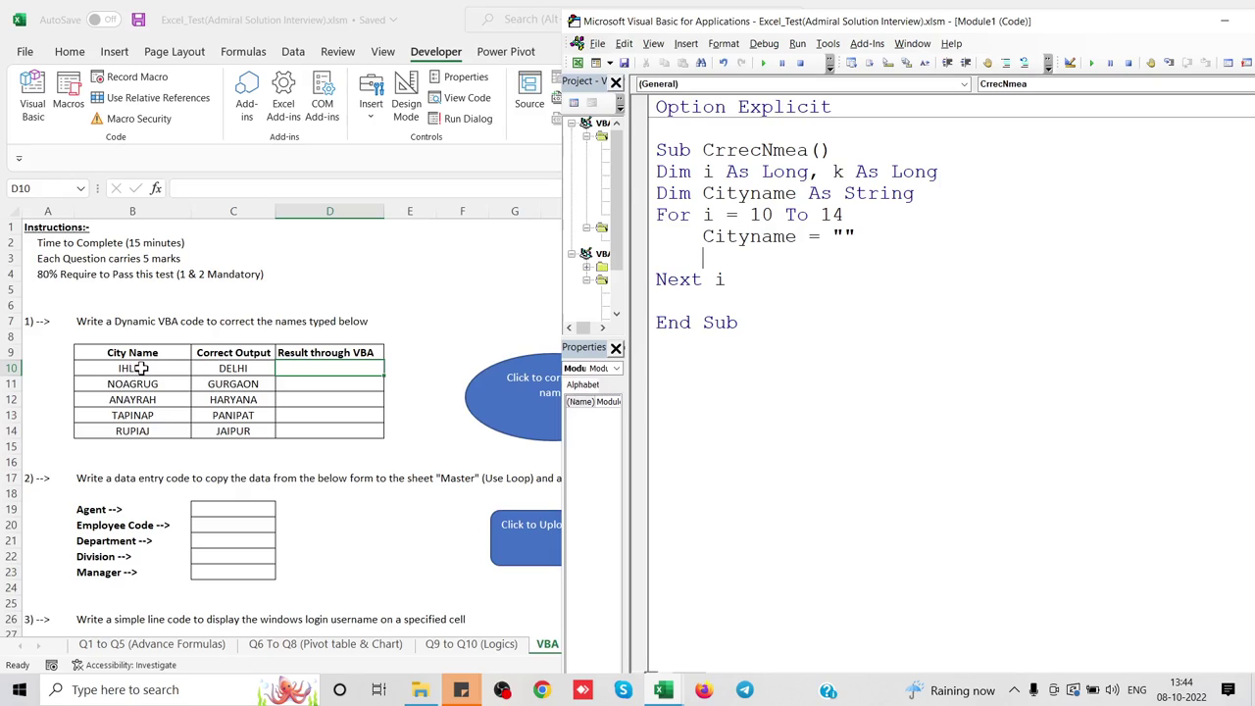
click(144, 368)
key(alt+F11)
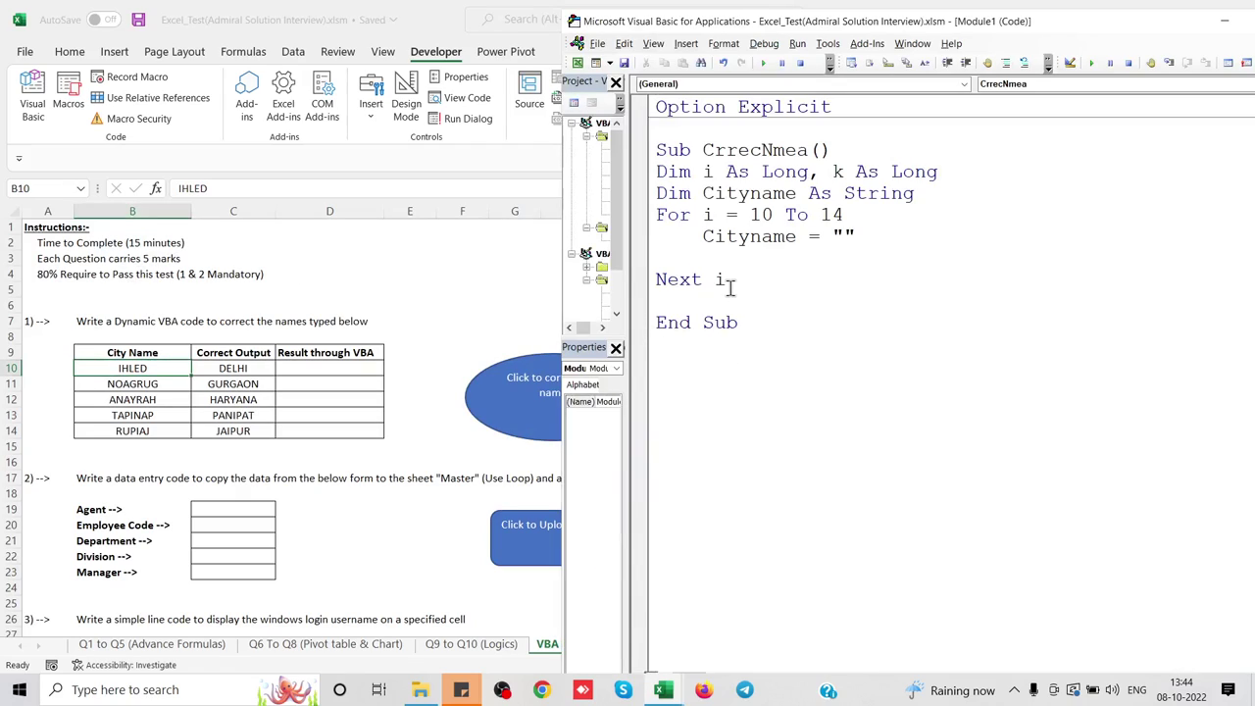
text(for)
text( k )
text(= 1 to )
text(len()
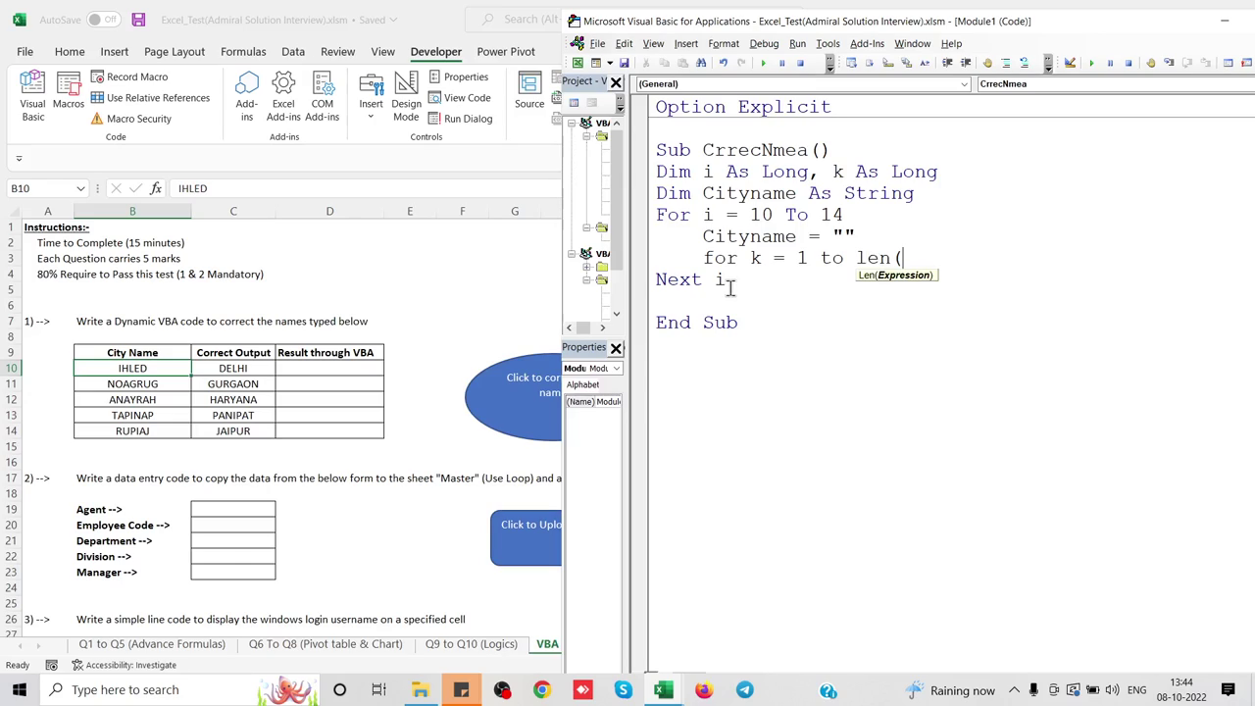
text(cells)
text(()
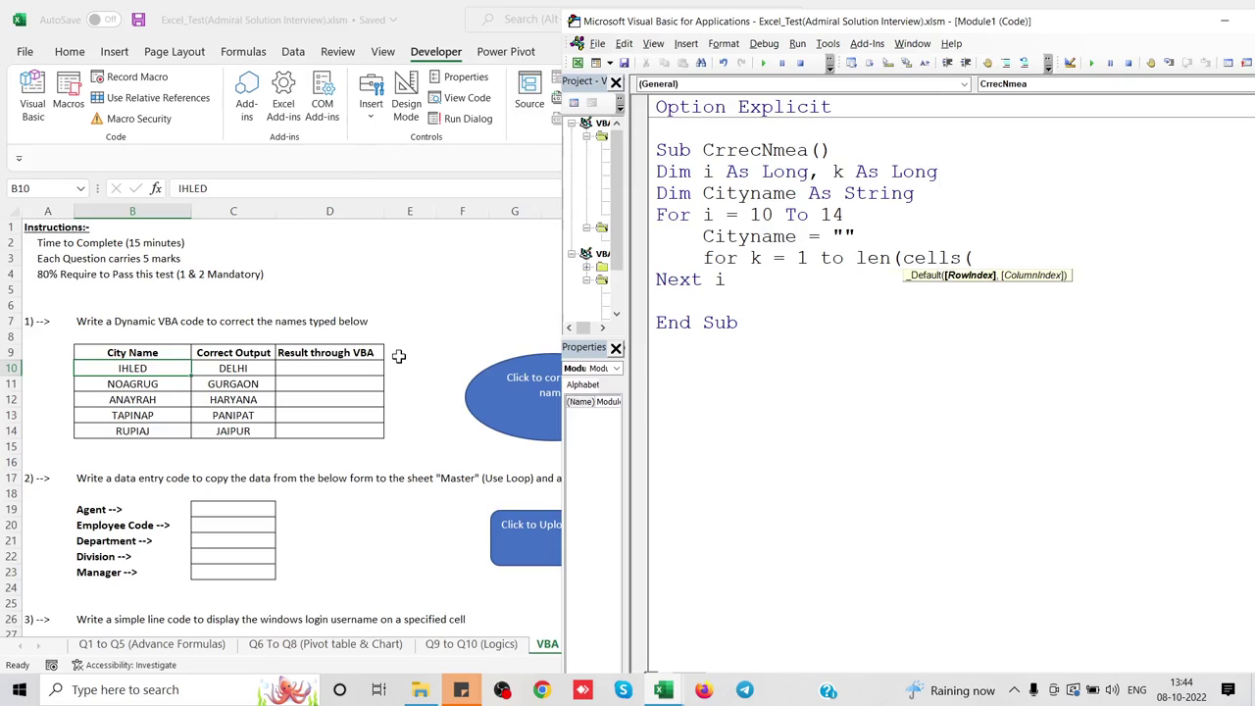
text(i,"B)
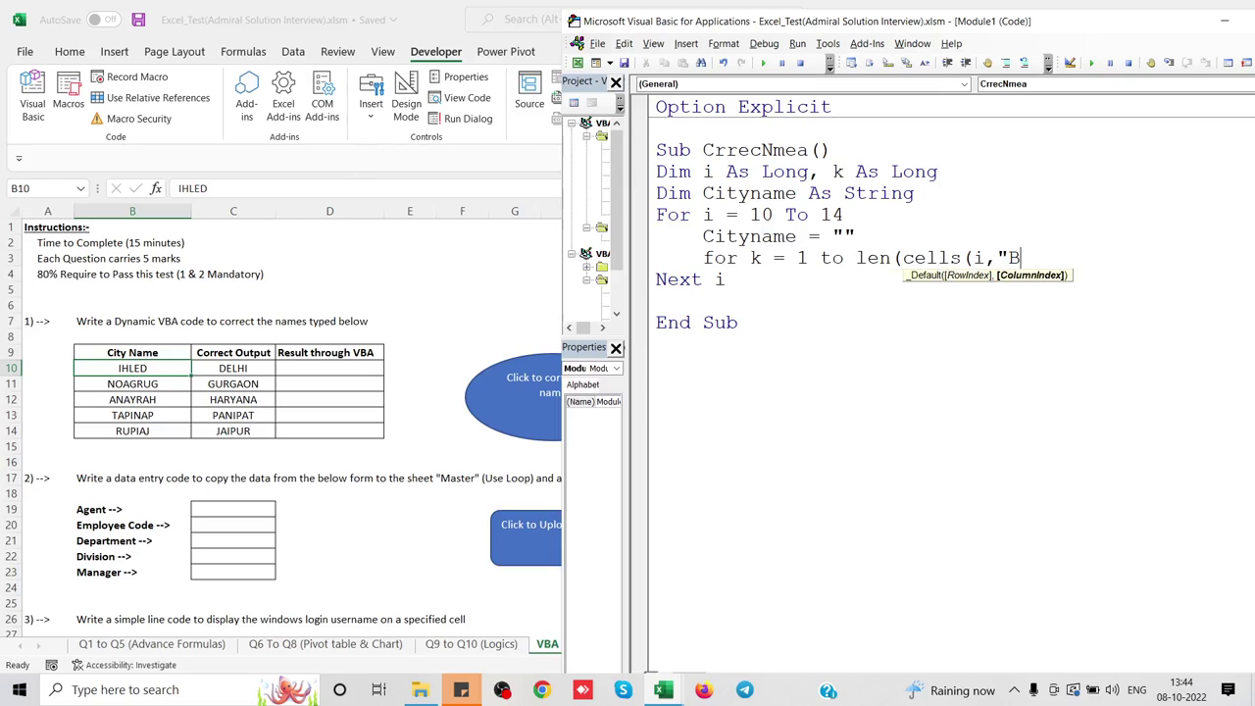
text("))
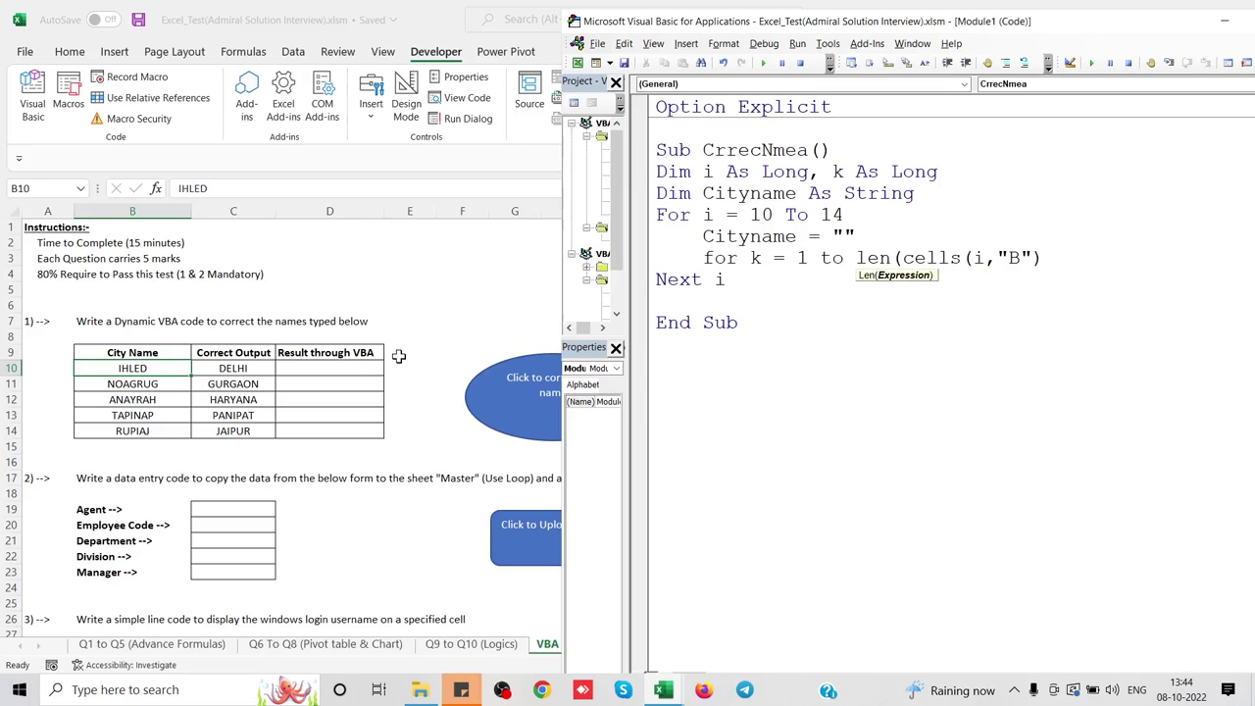
text())
key(Return)
key(Return)
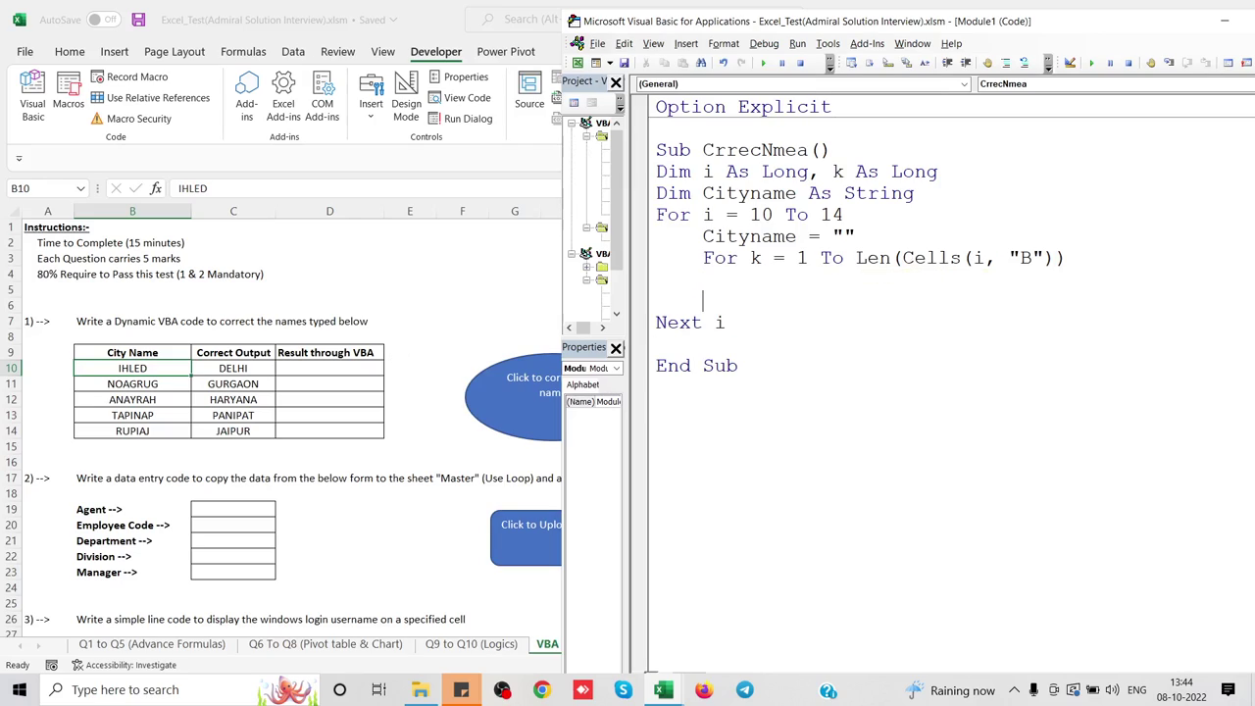
Close the inner loop with Next k.
text(next k)
click(702, 280)
click(1086, 257)
Reverse the inner loop to Len(Cells(i, "B")) To 1 Step -1 and start cityname = cityname & cells(.
click(855, 257)
key(Delete)
key(BackSpace)
key(BackSpace)
key(BackSpace)
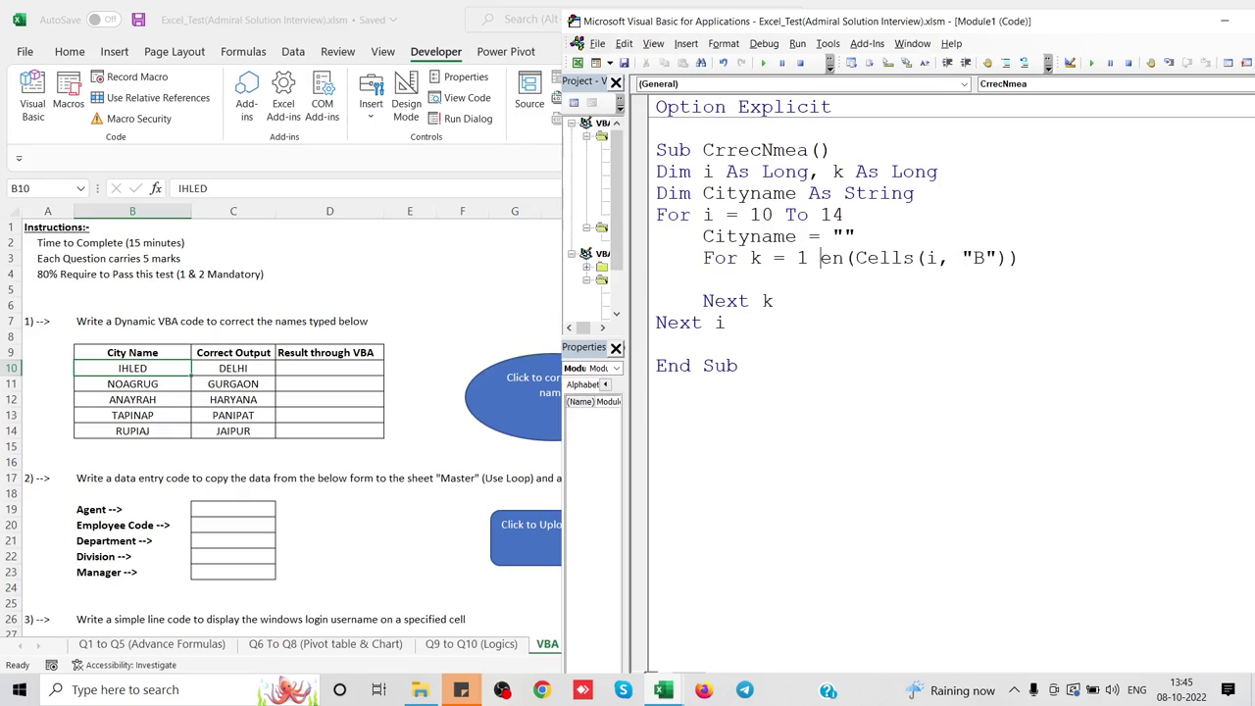
key(BackSpace)
key(BackSpace)
text(l)
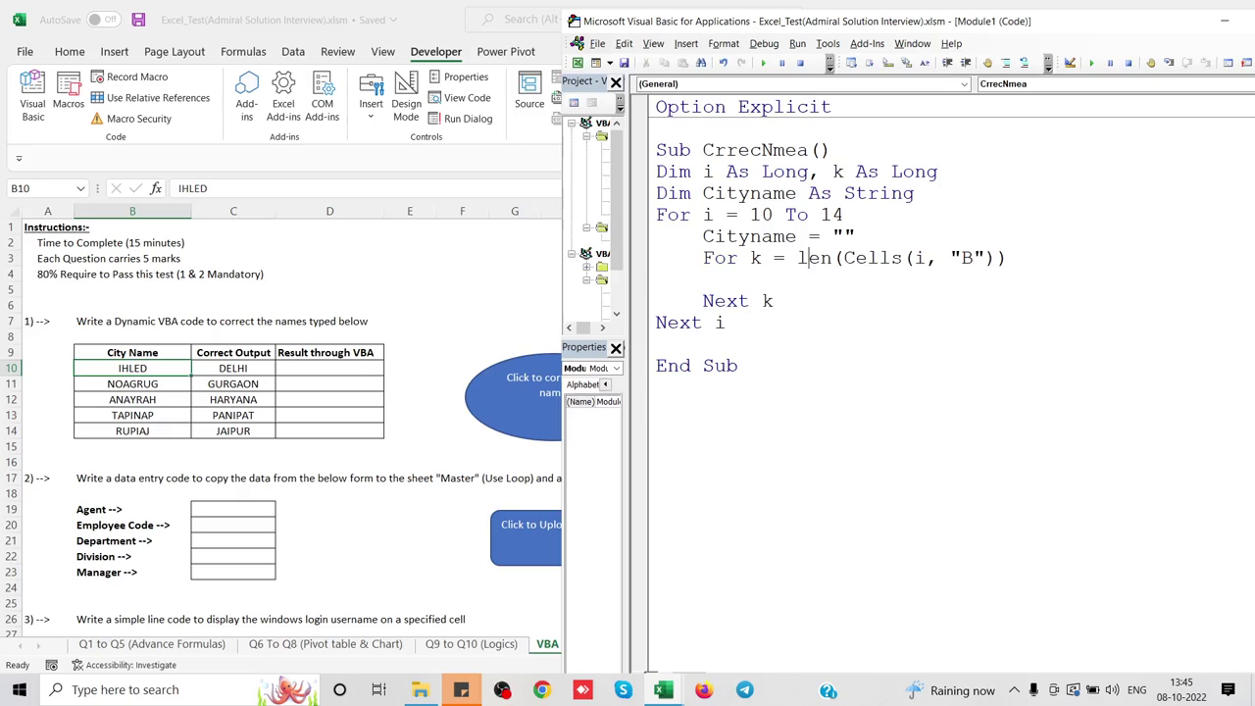
key(Left)
key(Left)
text(t)
text(o 1 step )
text(-1)
key(Return)
text(city)
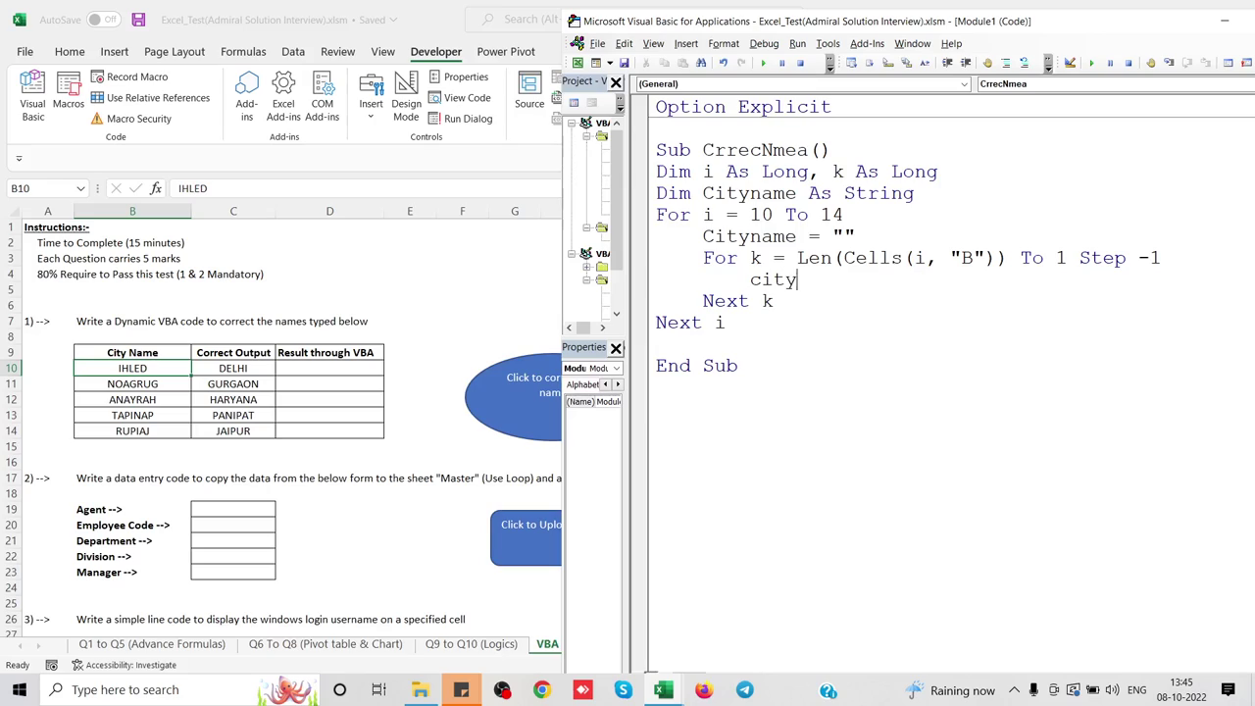
text(name = c)
text(ityname )
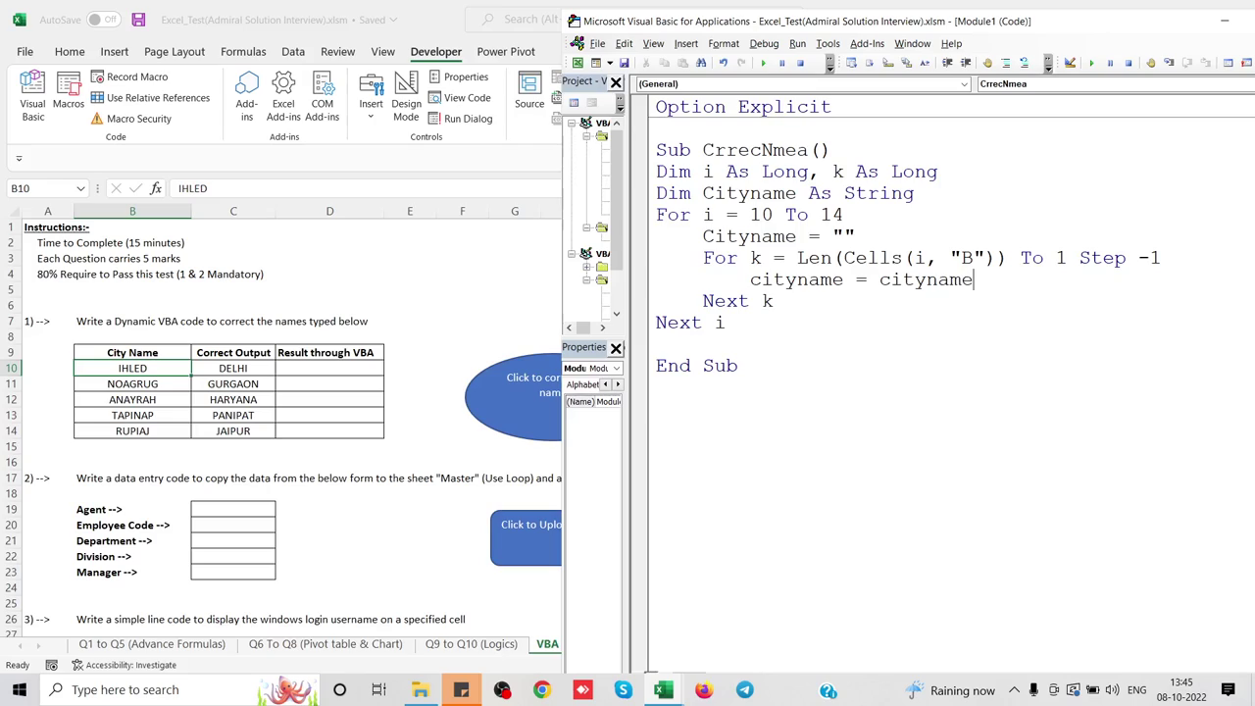
text(& )
text(cells)
text(()
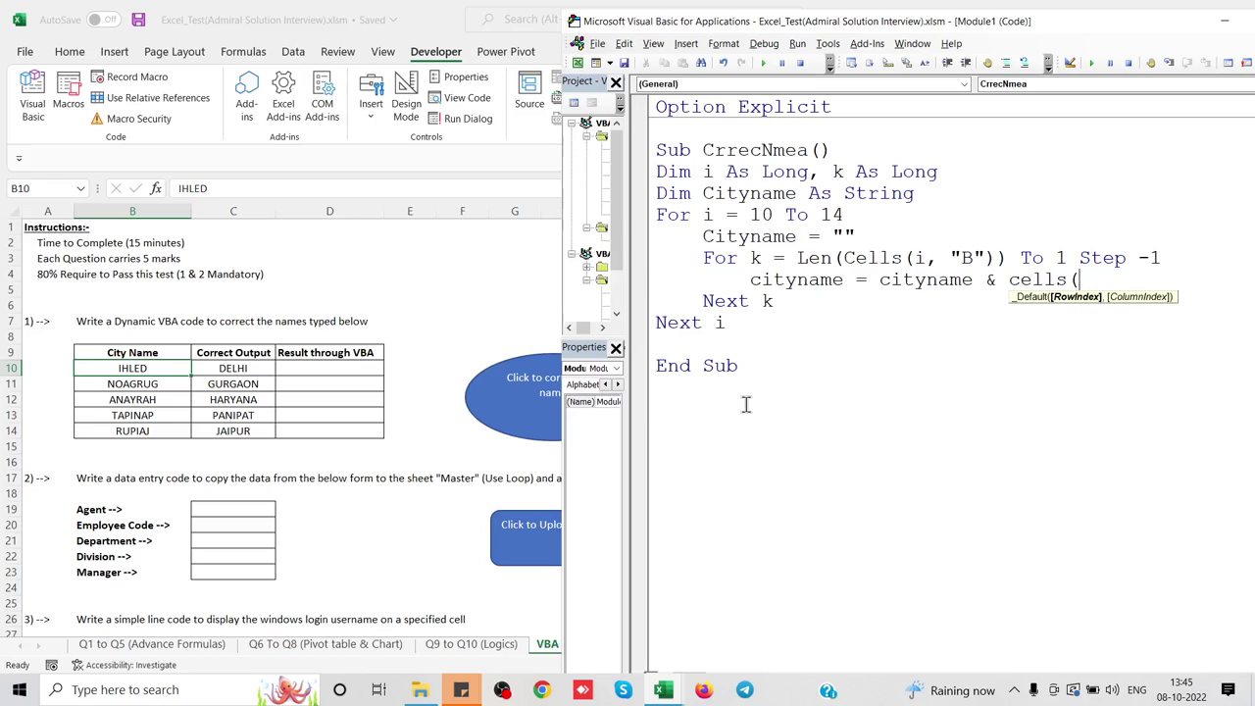
Make the inner loop append Mid(Cells(i, "B"), k, 1) to Cityname, adding a blank line after Next k.
key(BackSpace)
key(BackSpace)
key(BackSpace)
key(BackSpace)
key(BackSpace)
key(BackSpace)
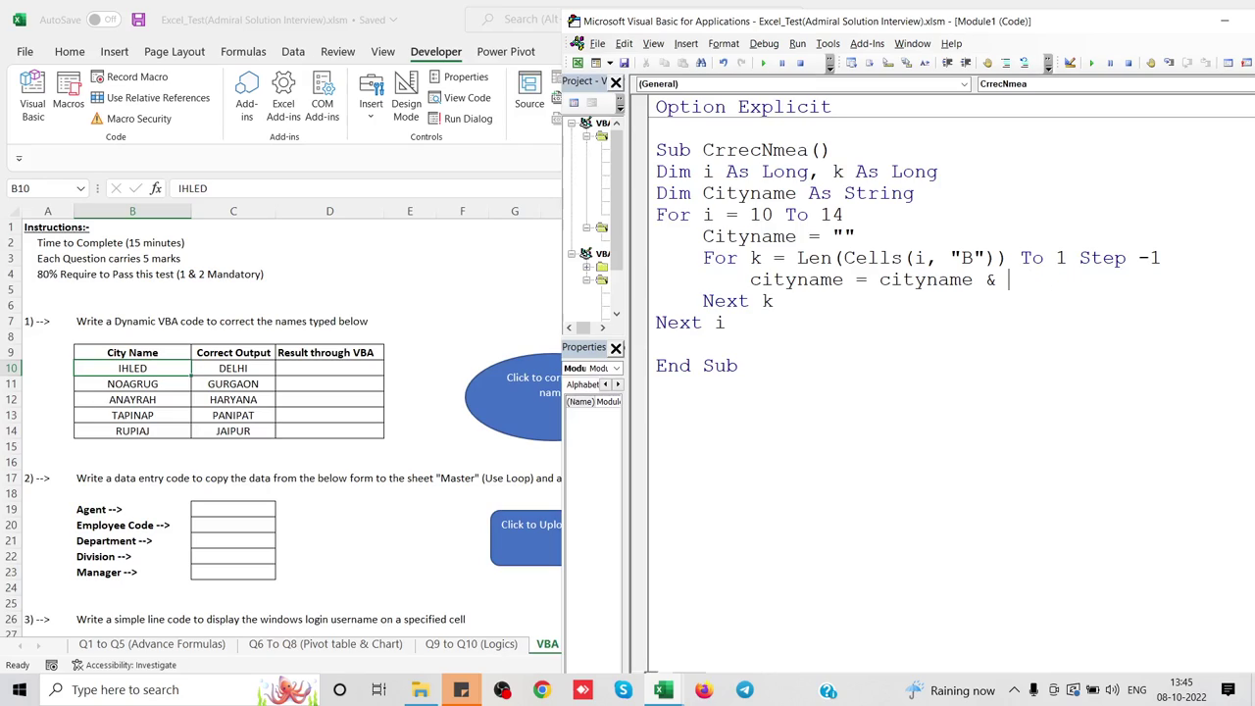
text(mid()
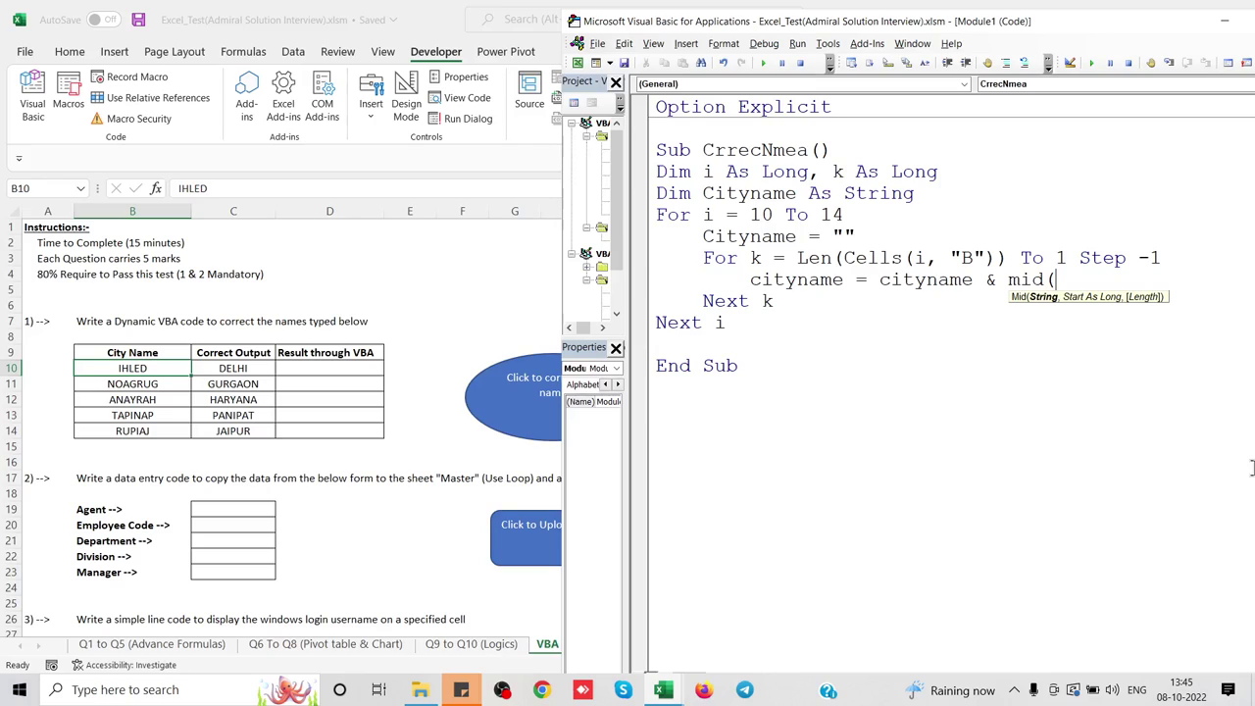
text(cells(i)
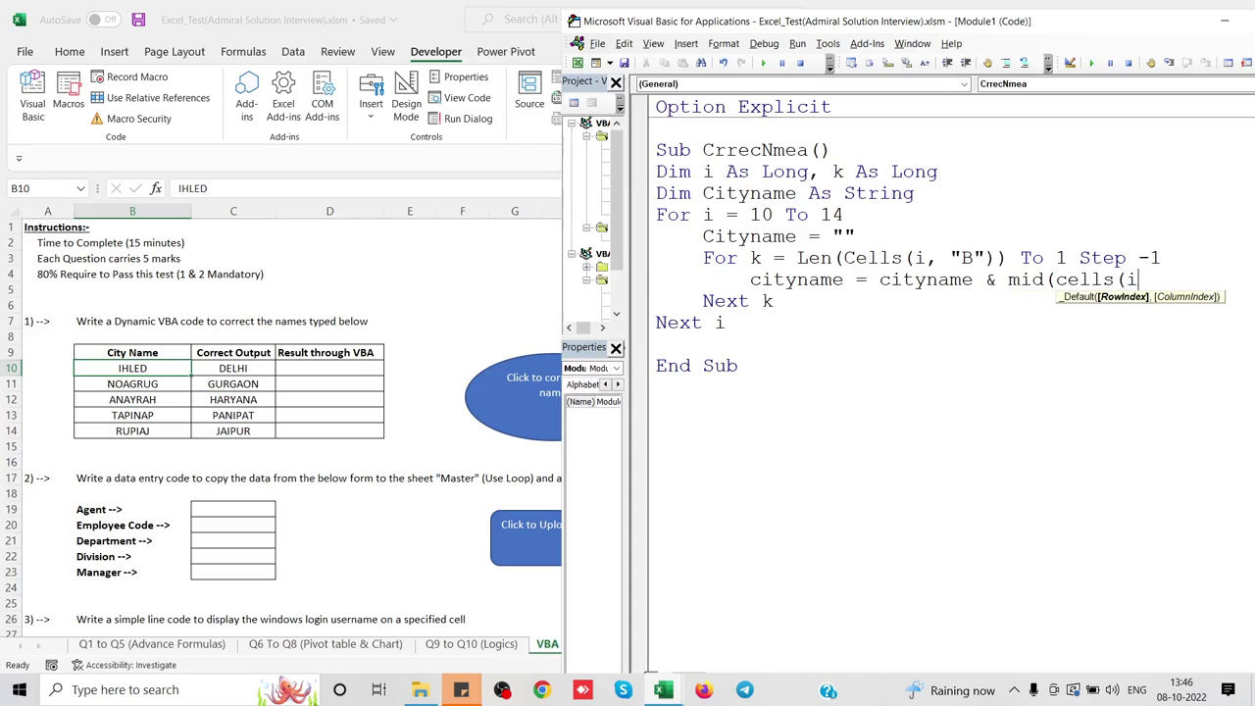
text(,"B"))
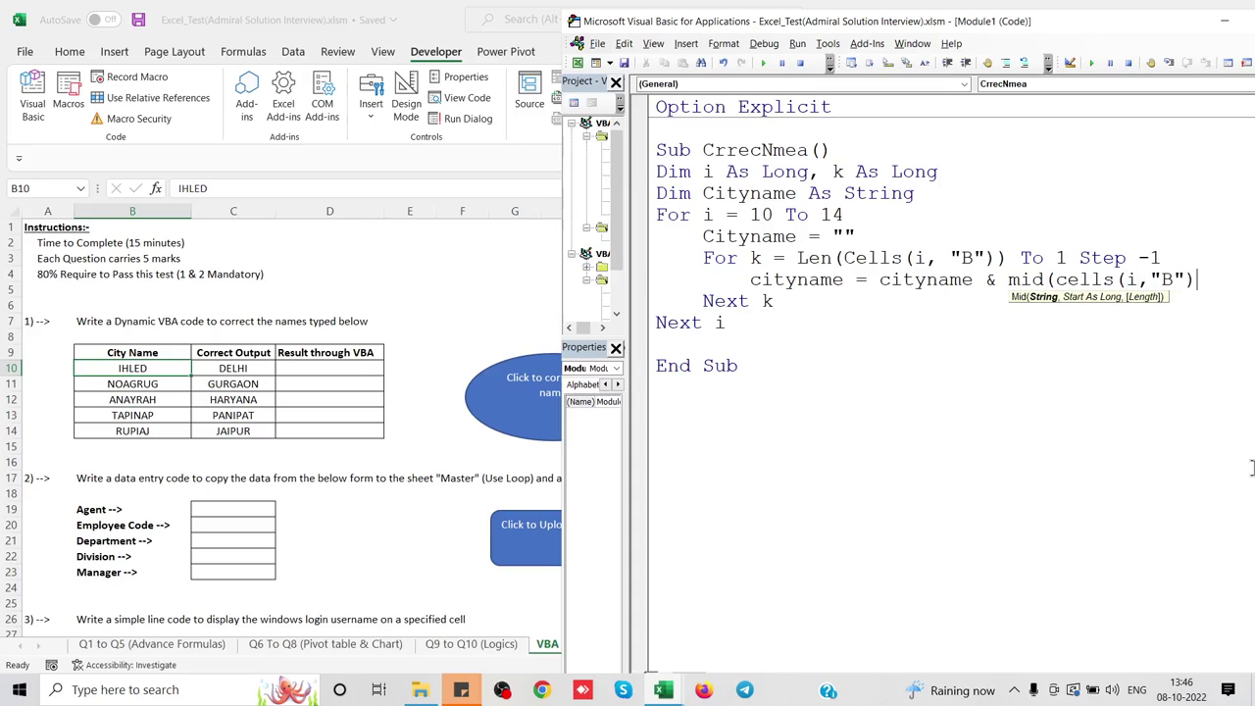
text(,)
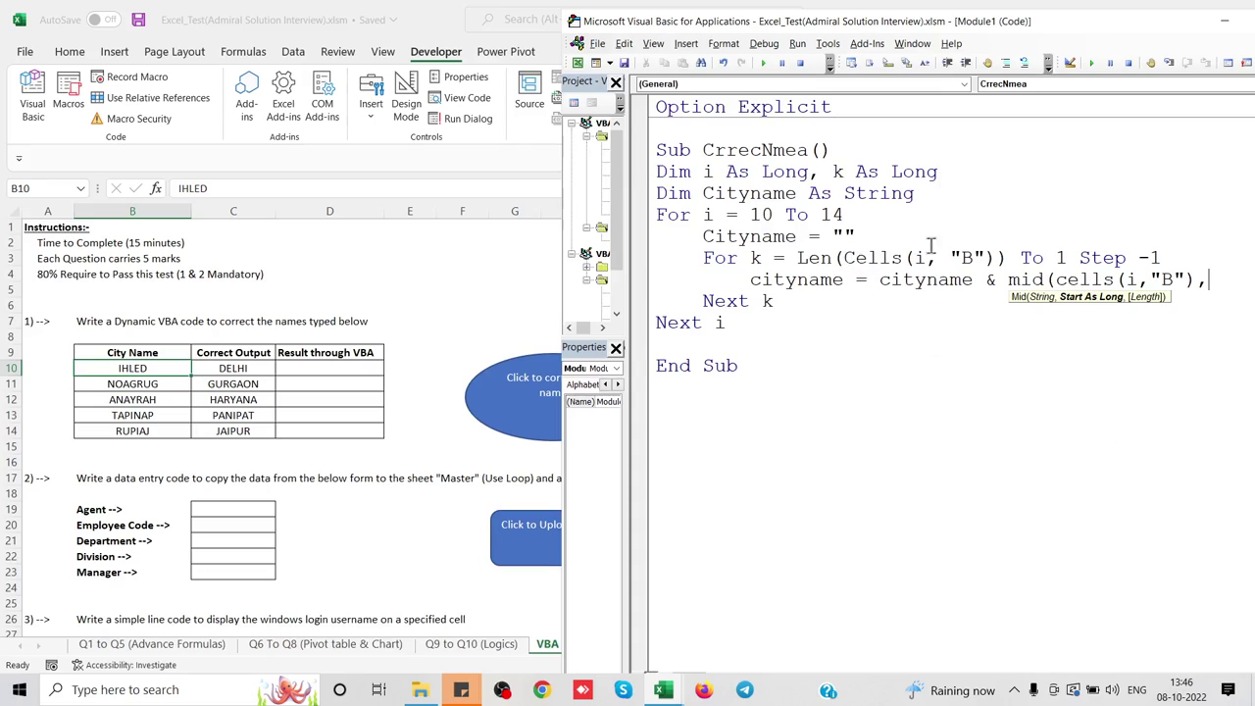
text(k)
text(,)
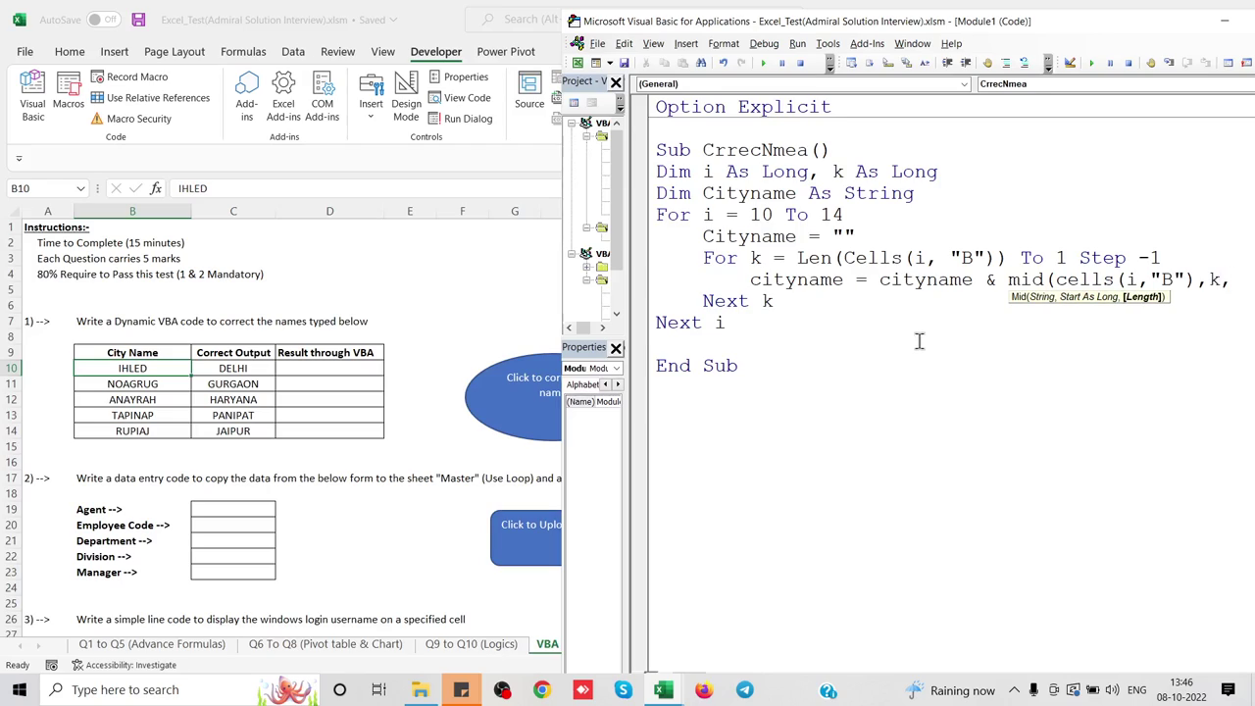
text(1)
text())
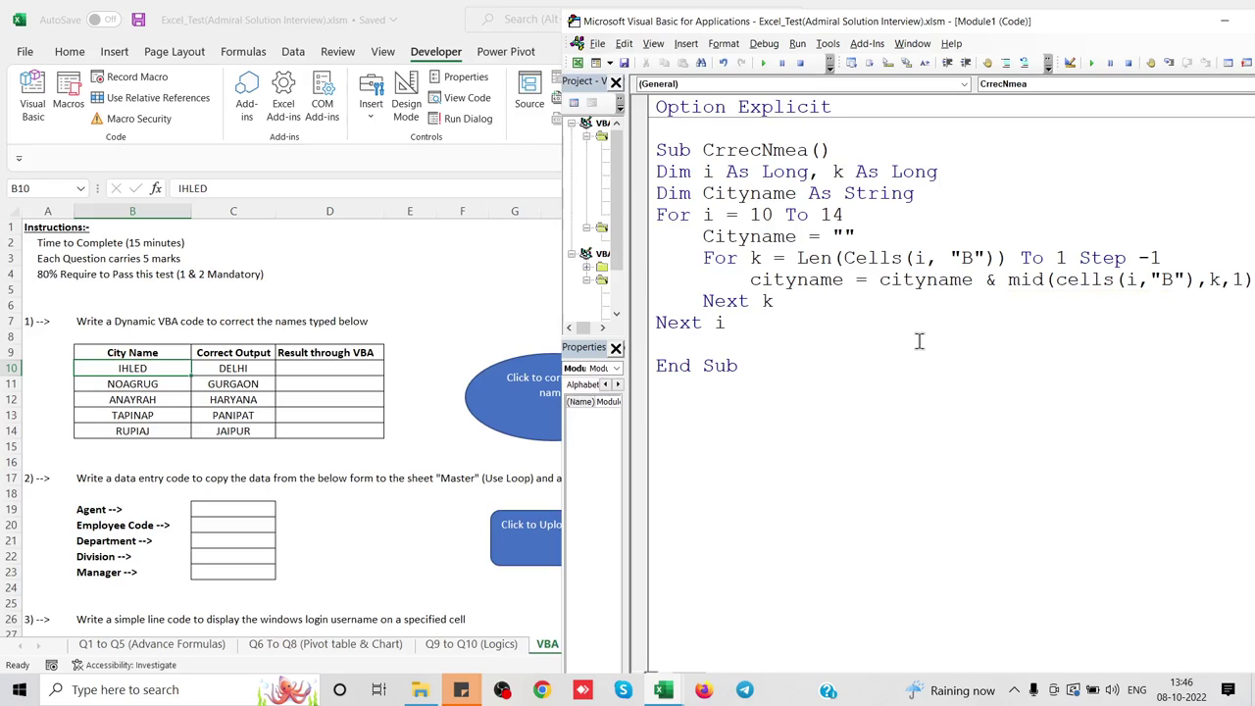
key(Down)
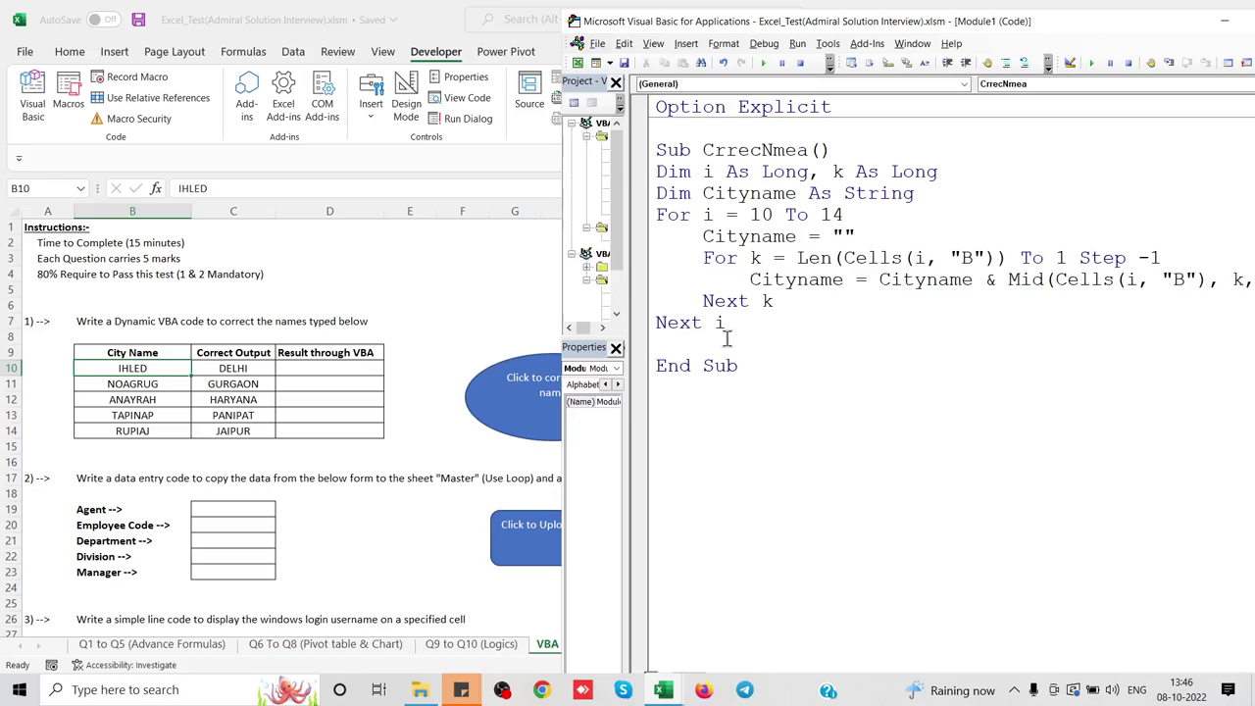
click(727, 339)
key(Return)
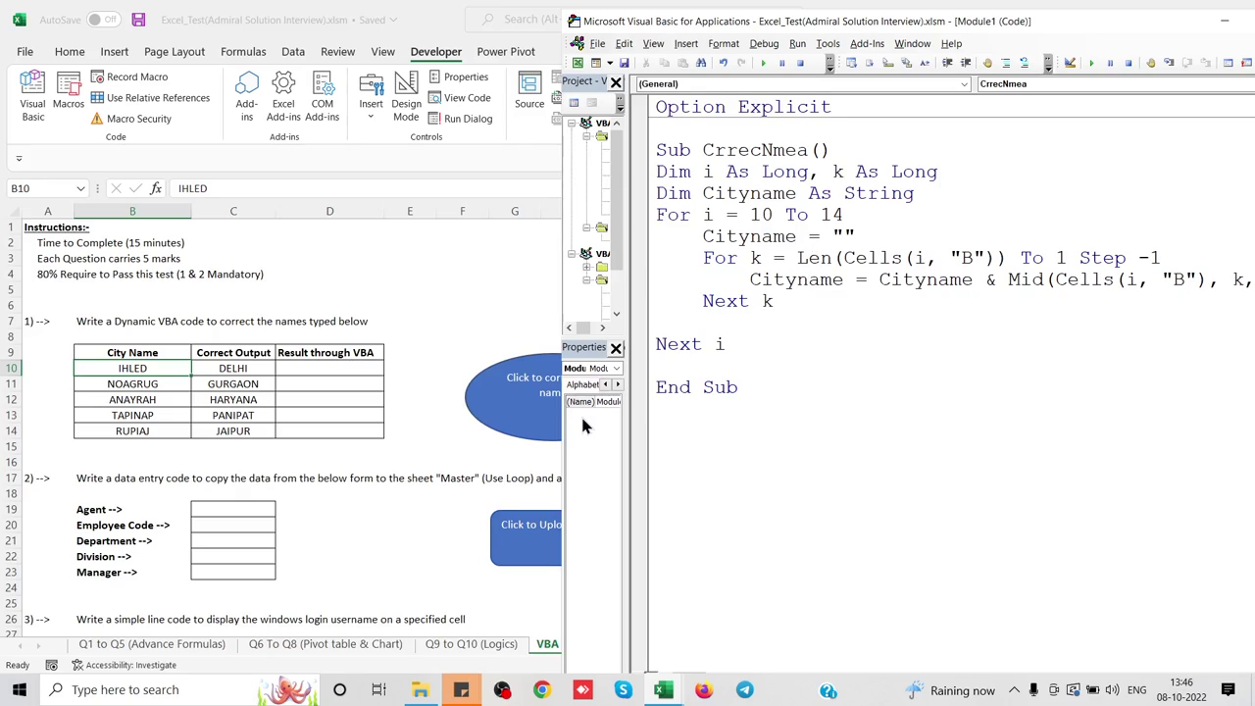
Add Cells(i, "D").Value = Cityname after Next k, fix the typo, and step through with F8.
text(cells(i)
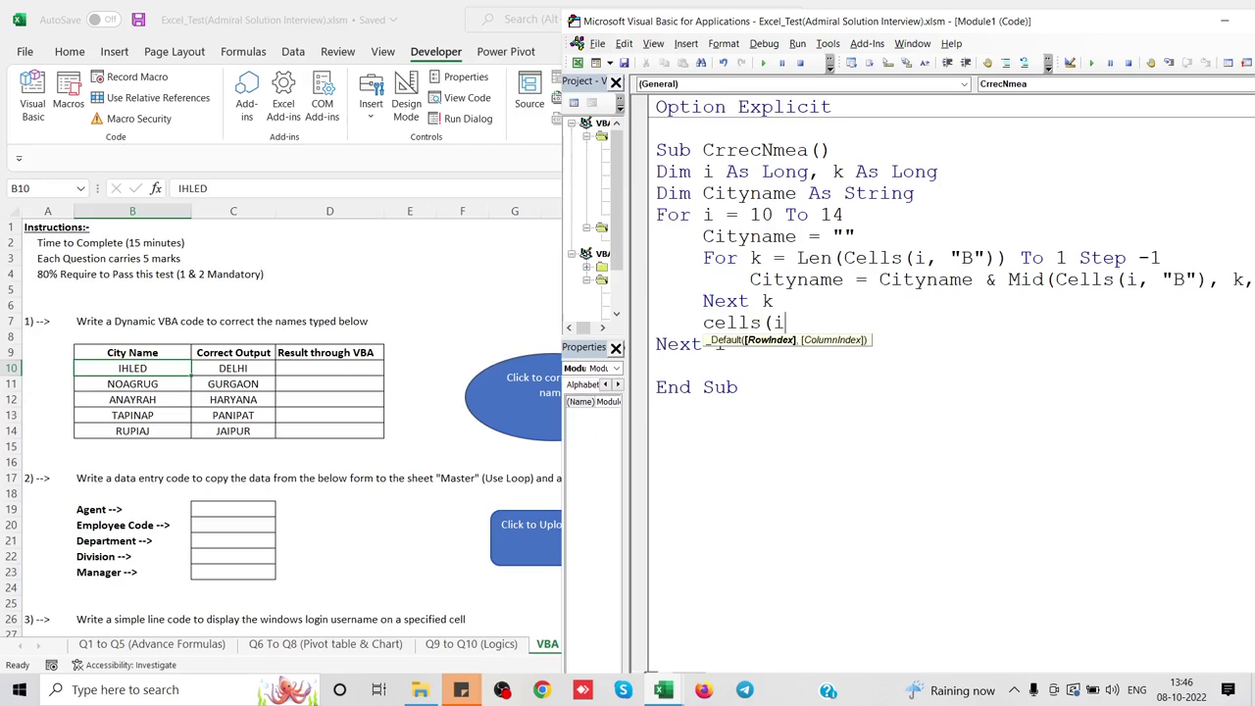
text(,")
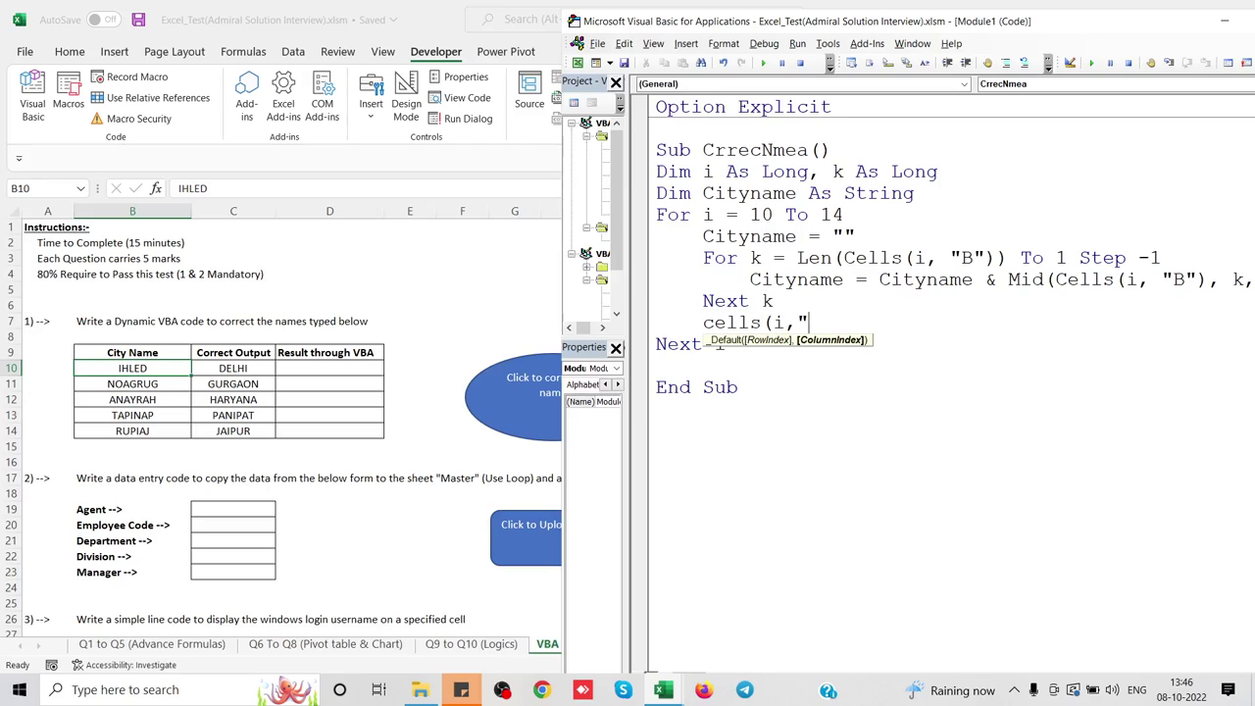
text(D").val)
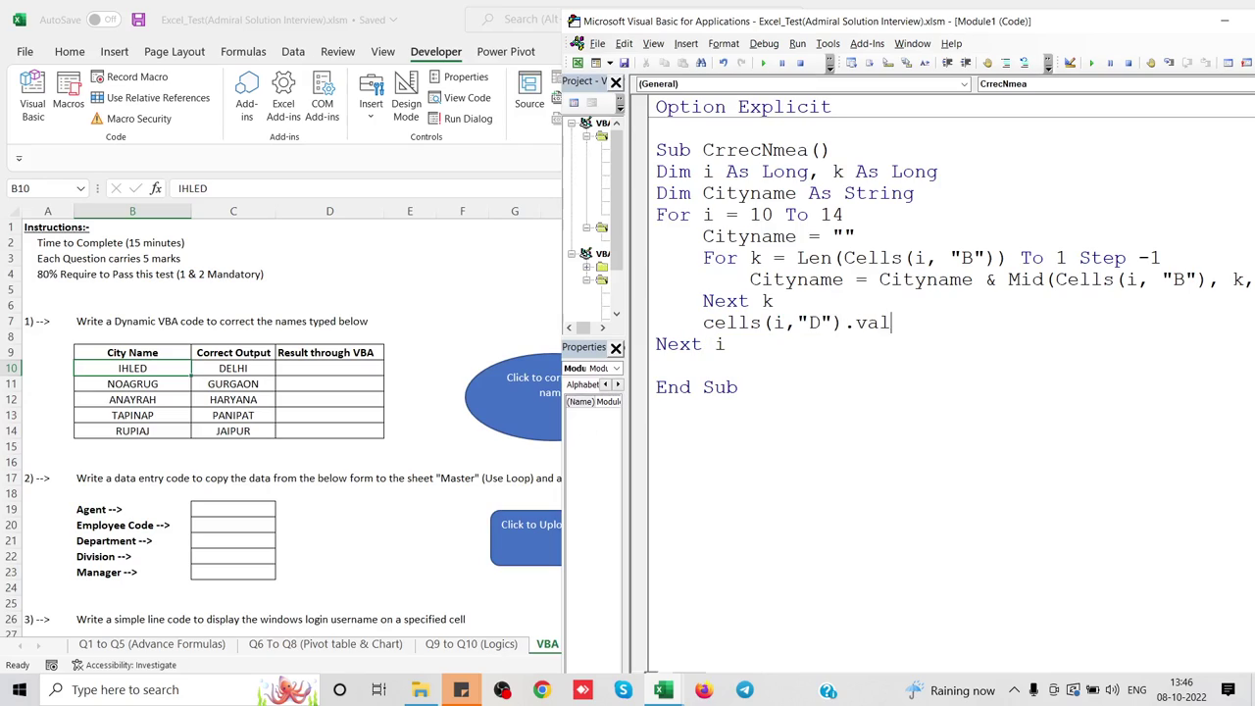
text(ue = citn)
text(ame)
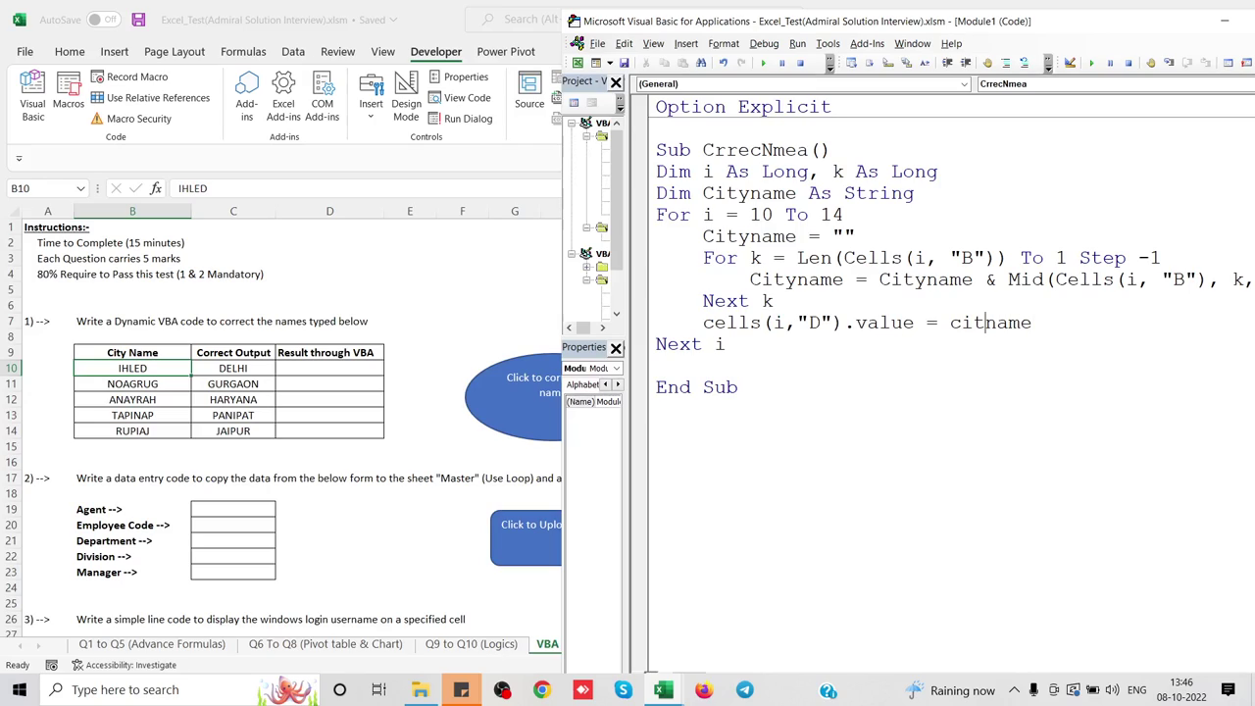
click(985, 322)
text(y)
click(727, 344)
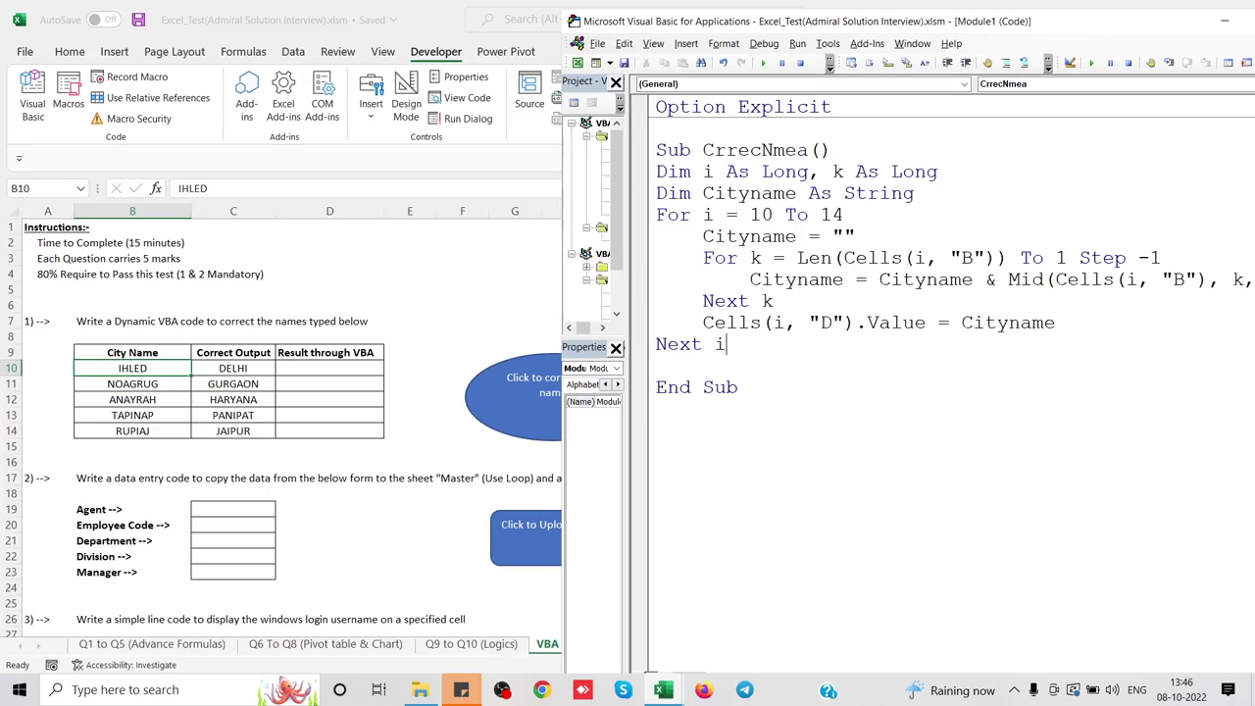
key(F8)
key(F8)
key(F8)
key(F8)
key(F8)
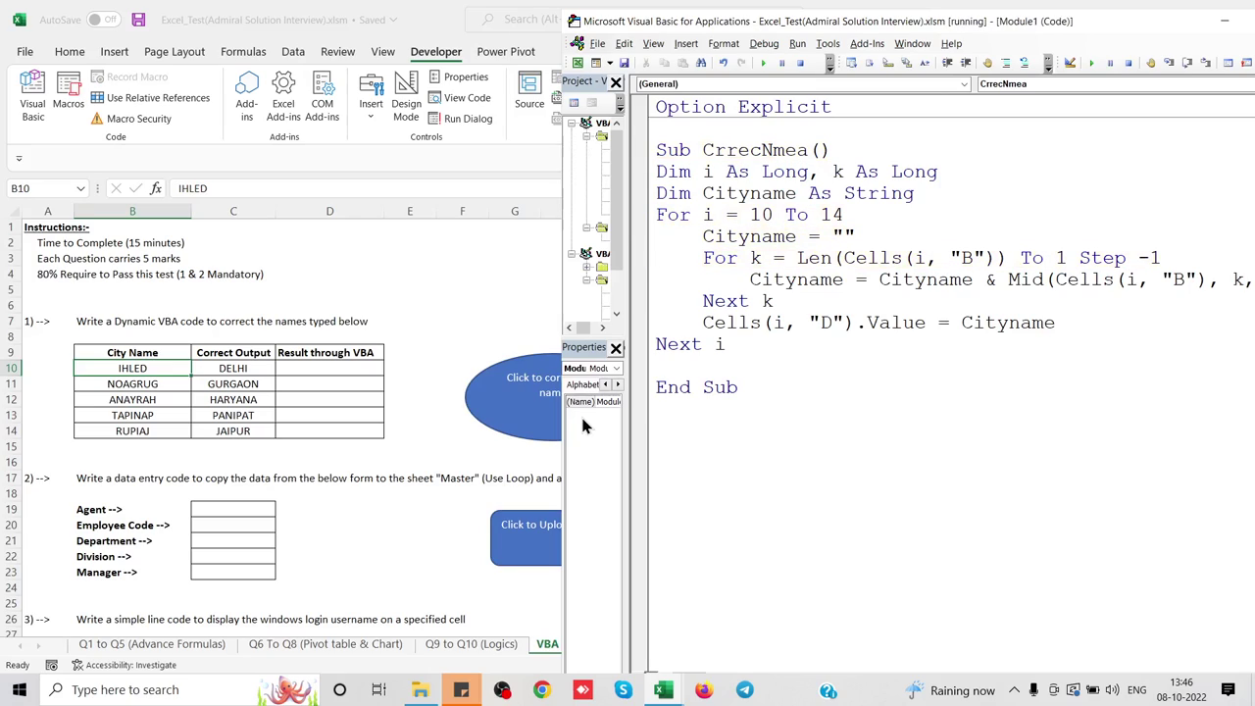
key(F8)
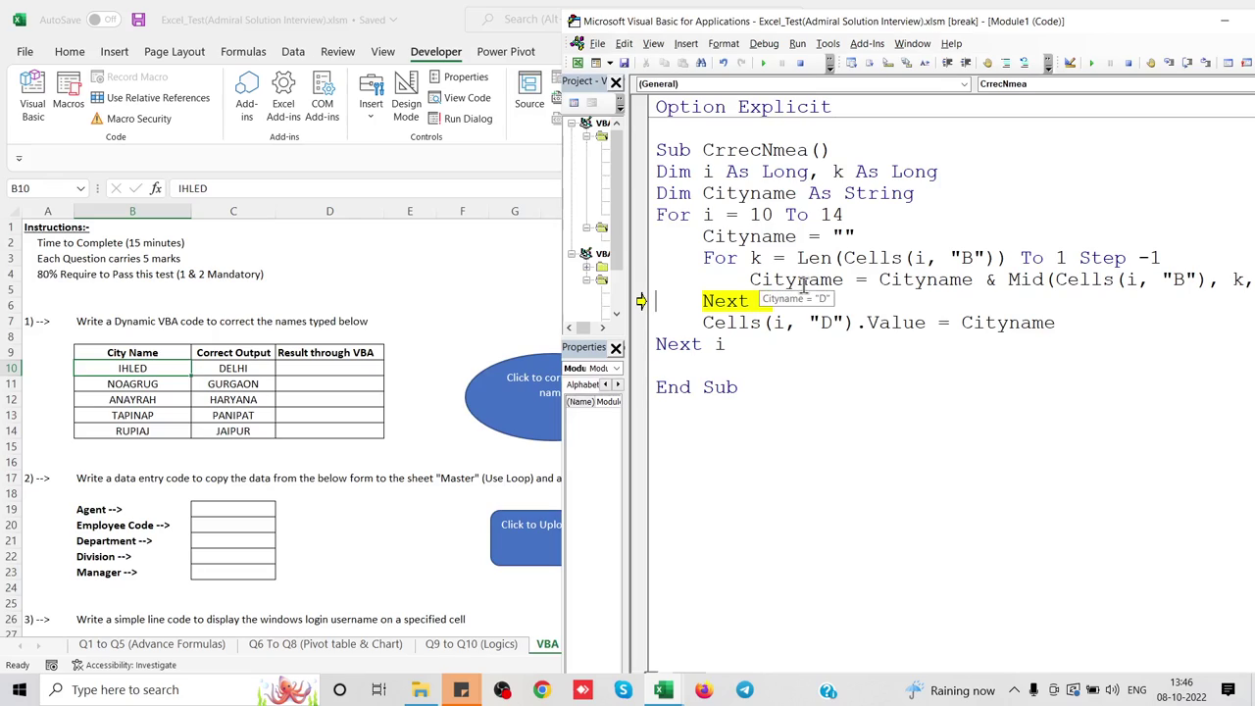
Step through the macro until DELHI is written into D10 and the next city name starts building.
key(F8)
key(F8)
key(F8)
key(F8)
key(F8)
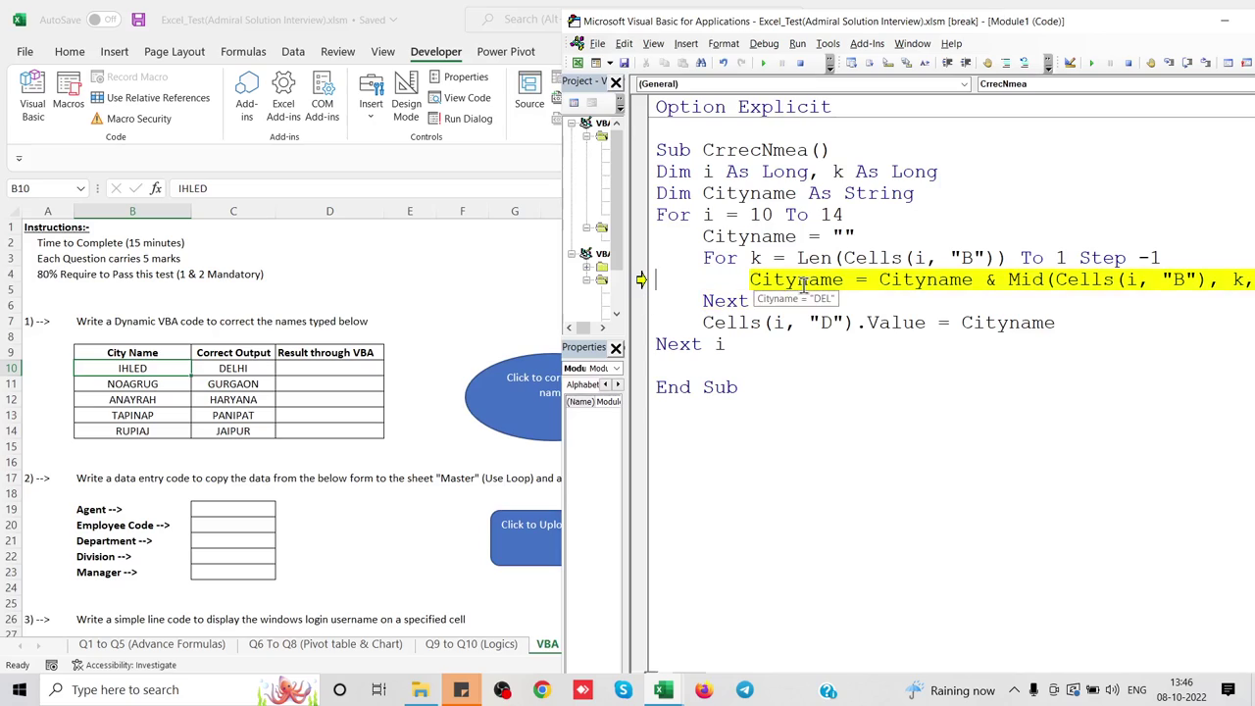
key(F8)
key(F8)
key(F8)
key(F8)
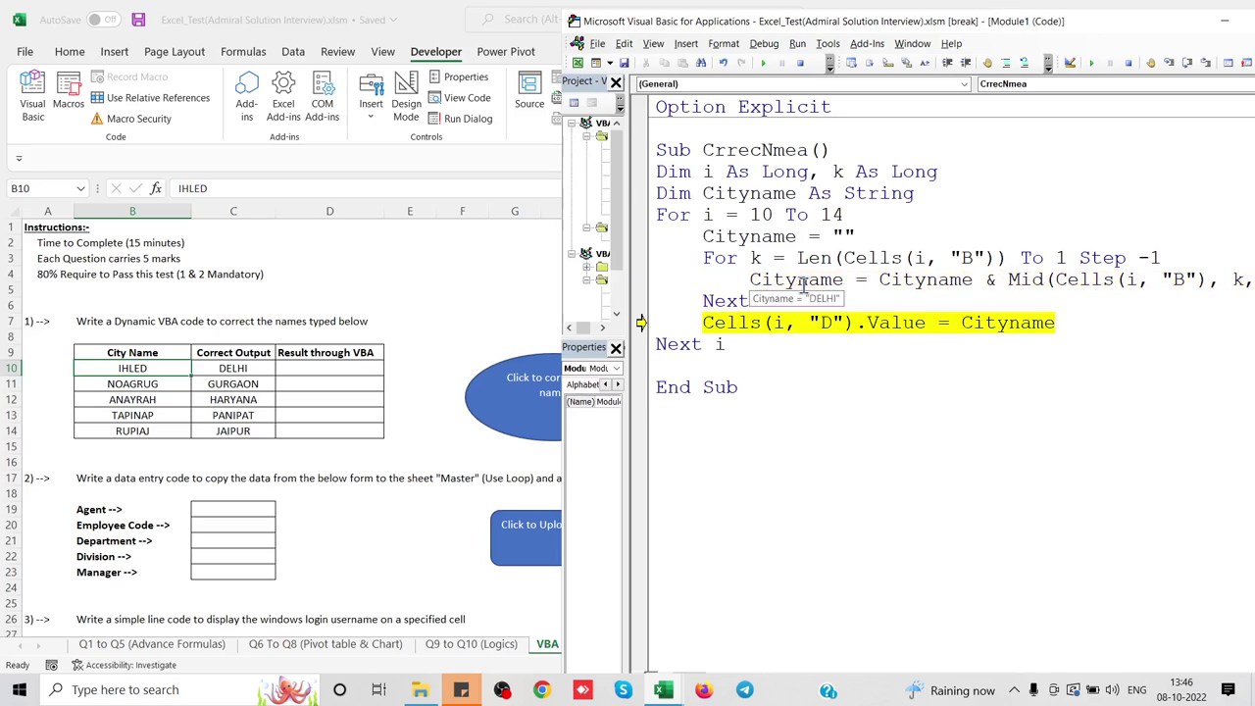
key(F8)
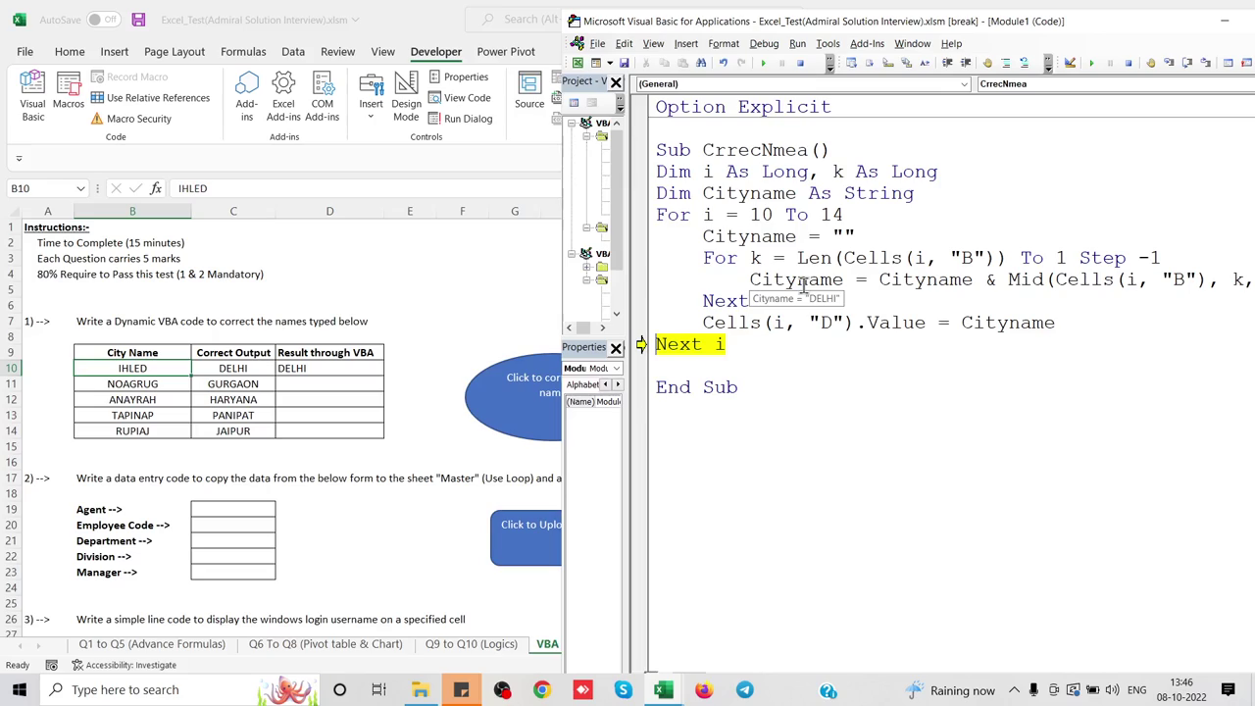
key(F8)
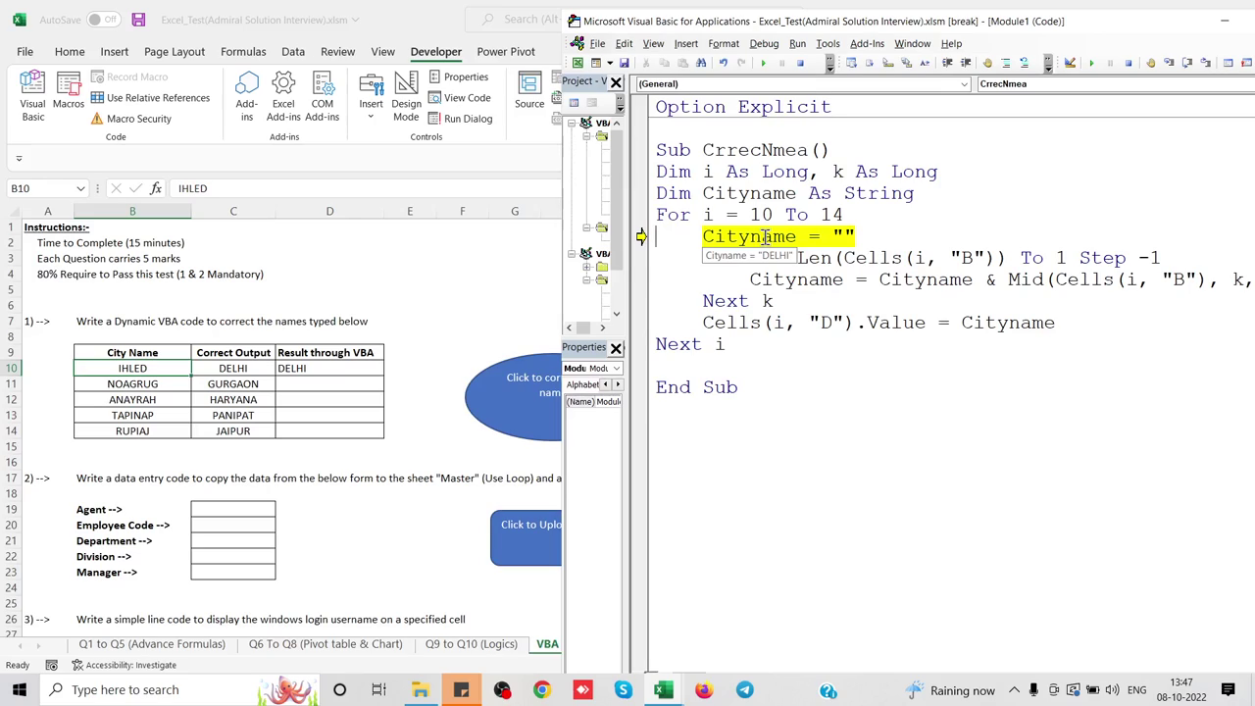
key(F8)
key(F8)
key(F8)
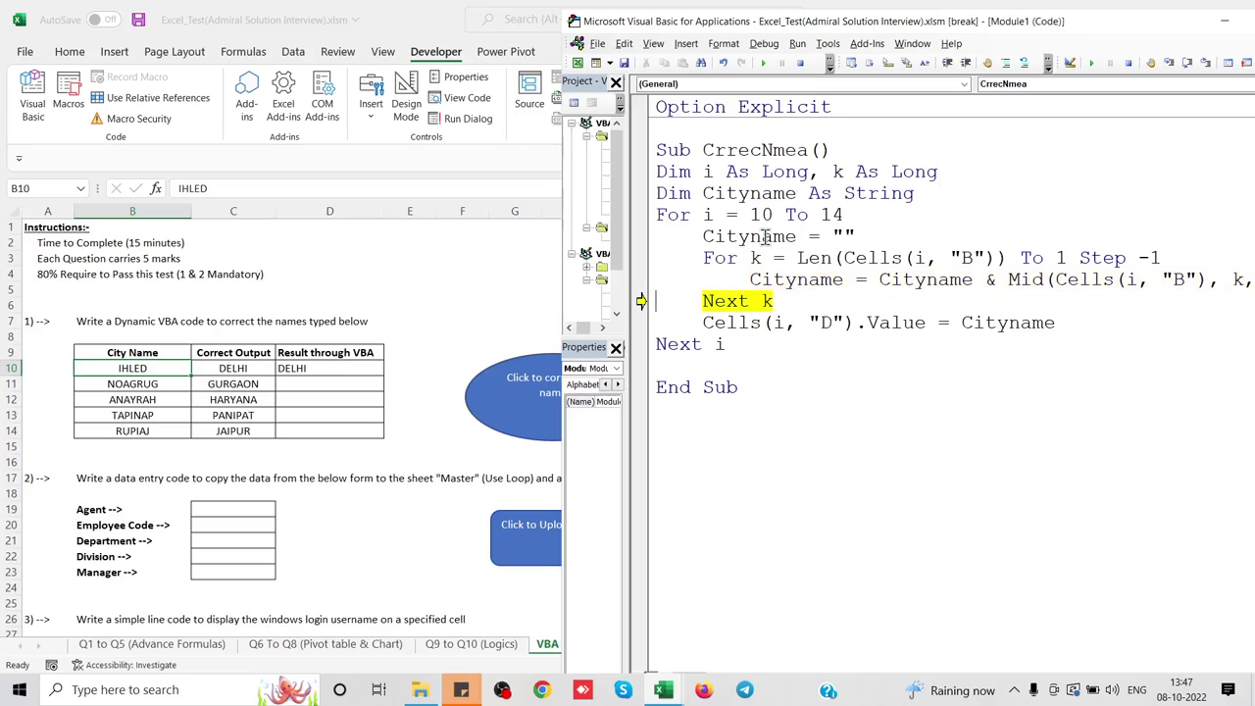
key(F8)
key(F8)
key(F8)
key(F8)
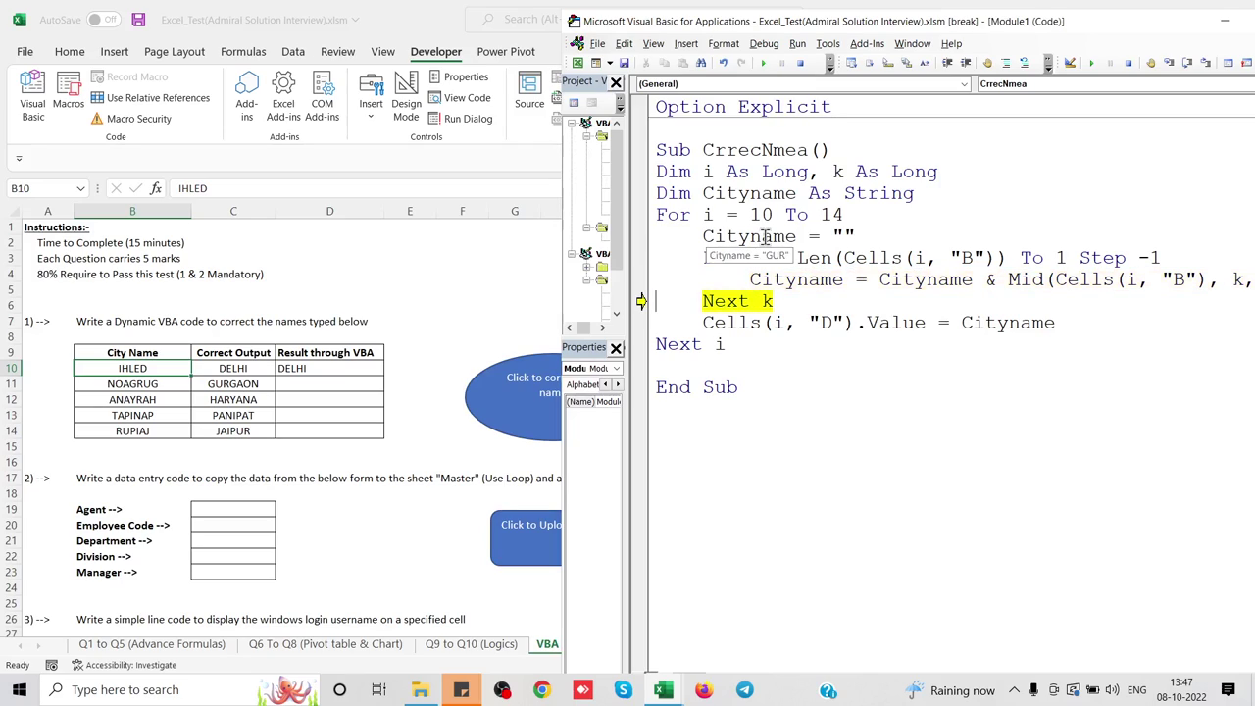
key(F8)
key(F8)
Run the rest of the macro to fill D11:D14, then view the worksheet results.
click(764, 62)
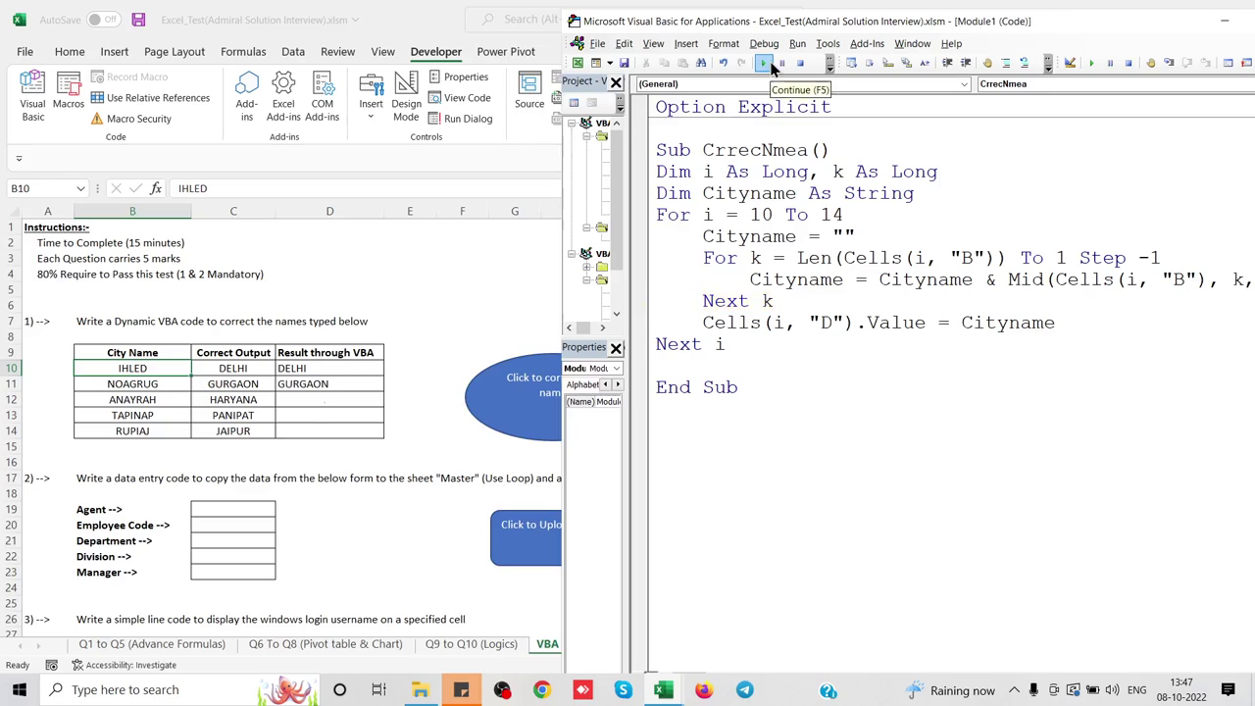
click(241, 511)
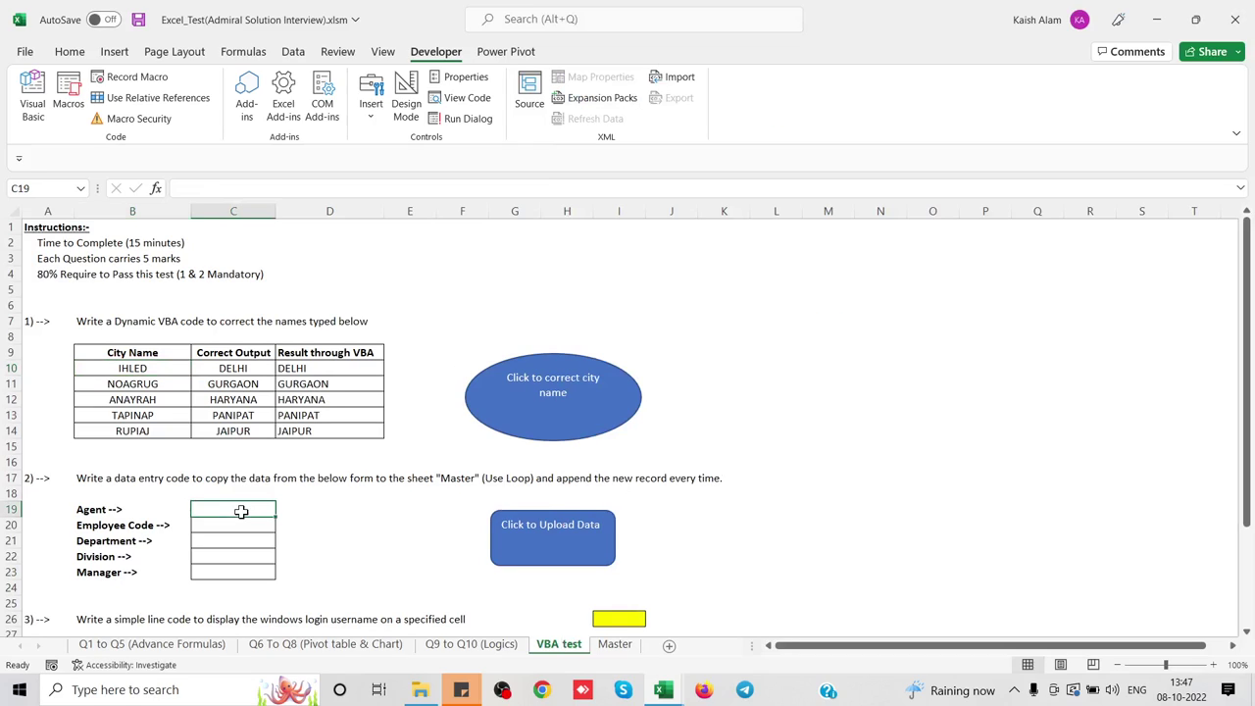
scroll(242, 510, down, 2)
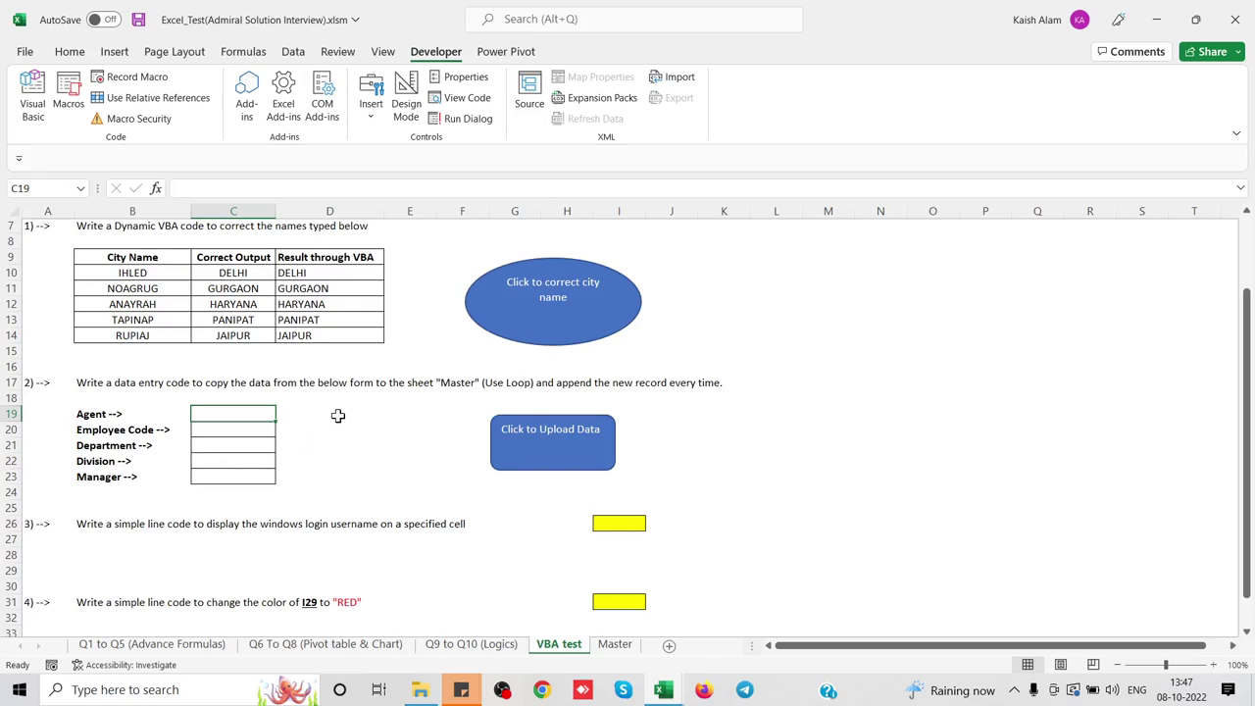
Save the workbook and start a new Sub DataEntroFrom procedure in Module1.
key(ctrl+s)
click(28, 91)
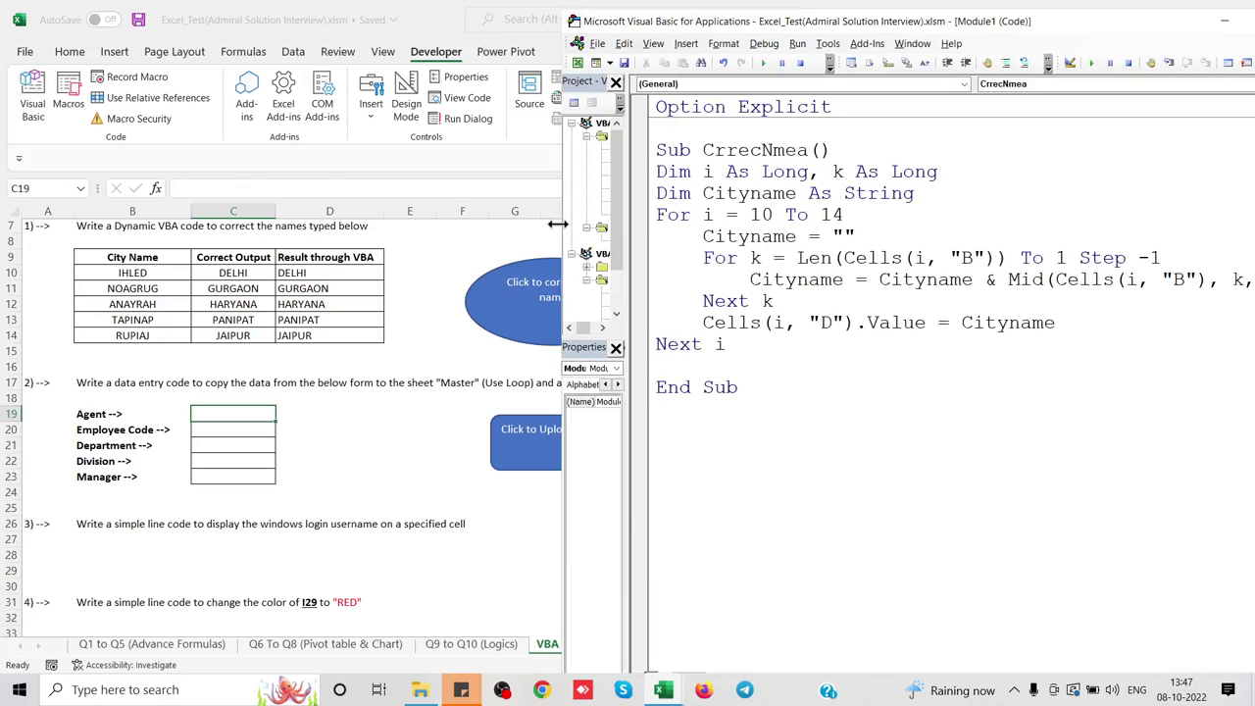
text(su)
text(b DateE)
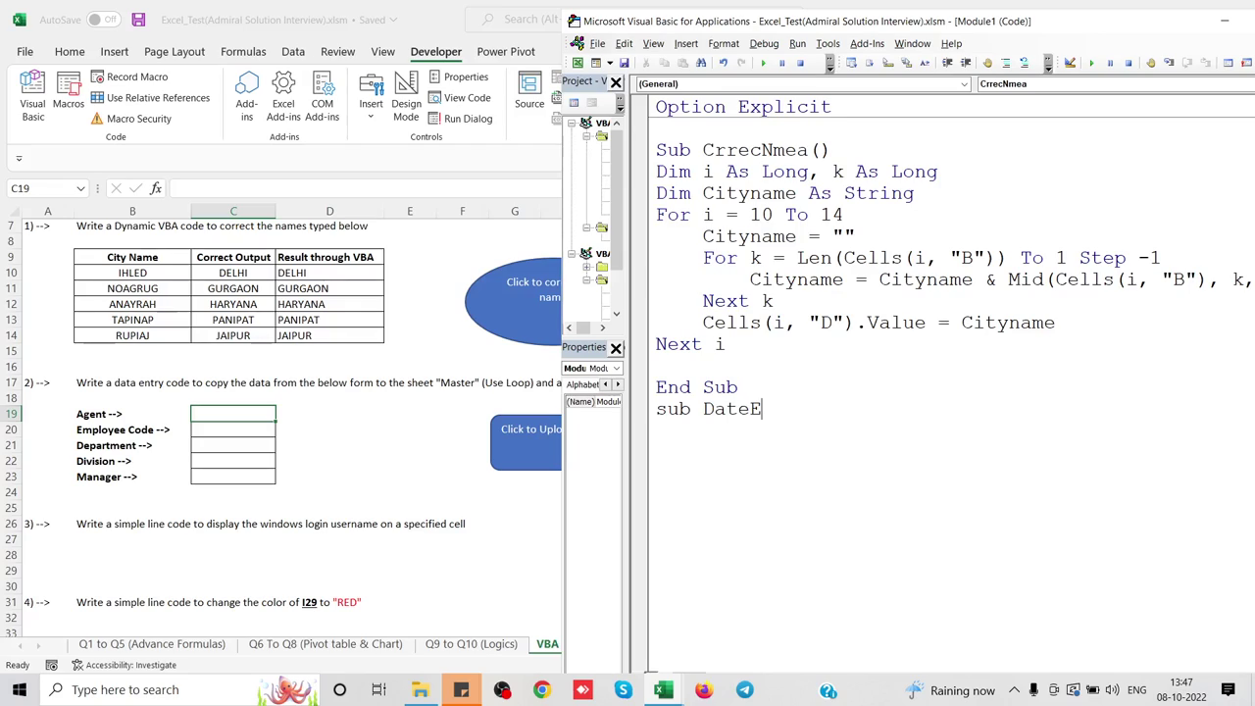
key(BackSpace)
key(BackSpace)
text(aEntro)
text(From)
key(Return)
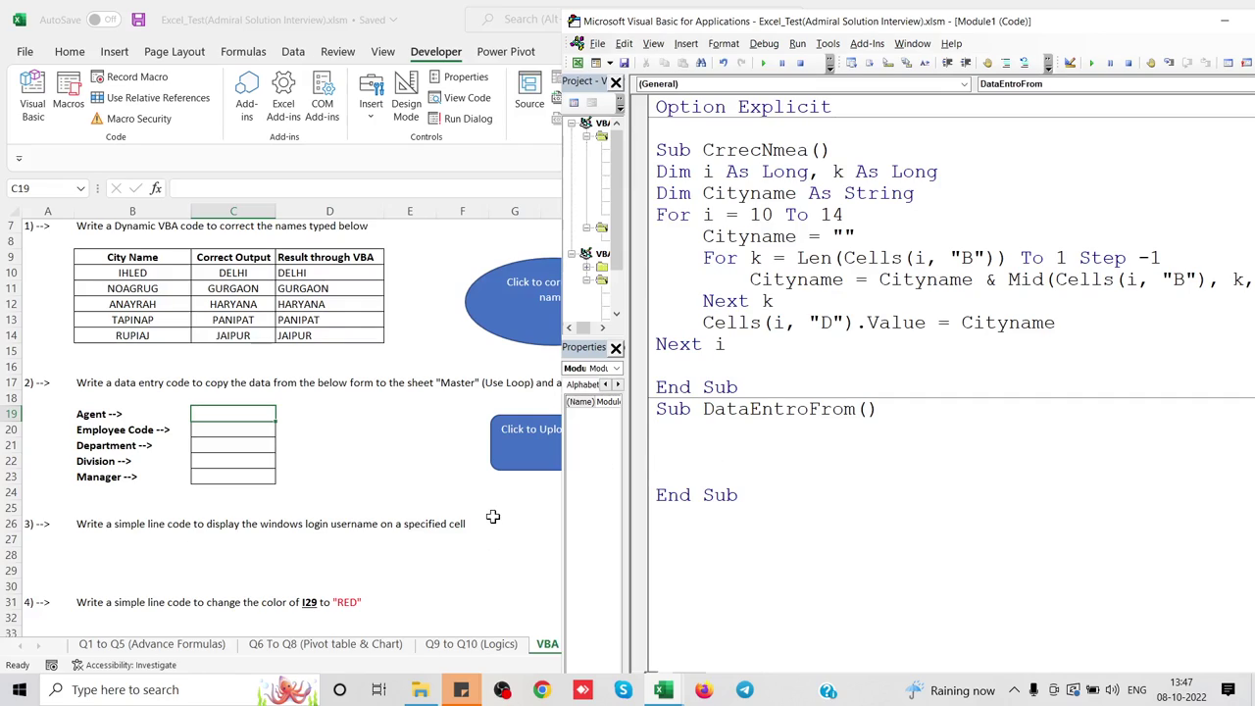
Glance at the Master sheet, then begin a Dim declaration line in DataEntroFrom.
click(494, 626)
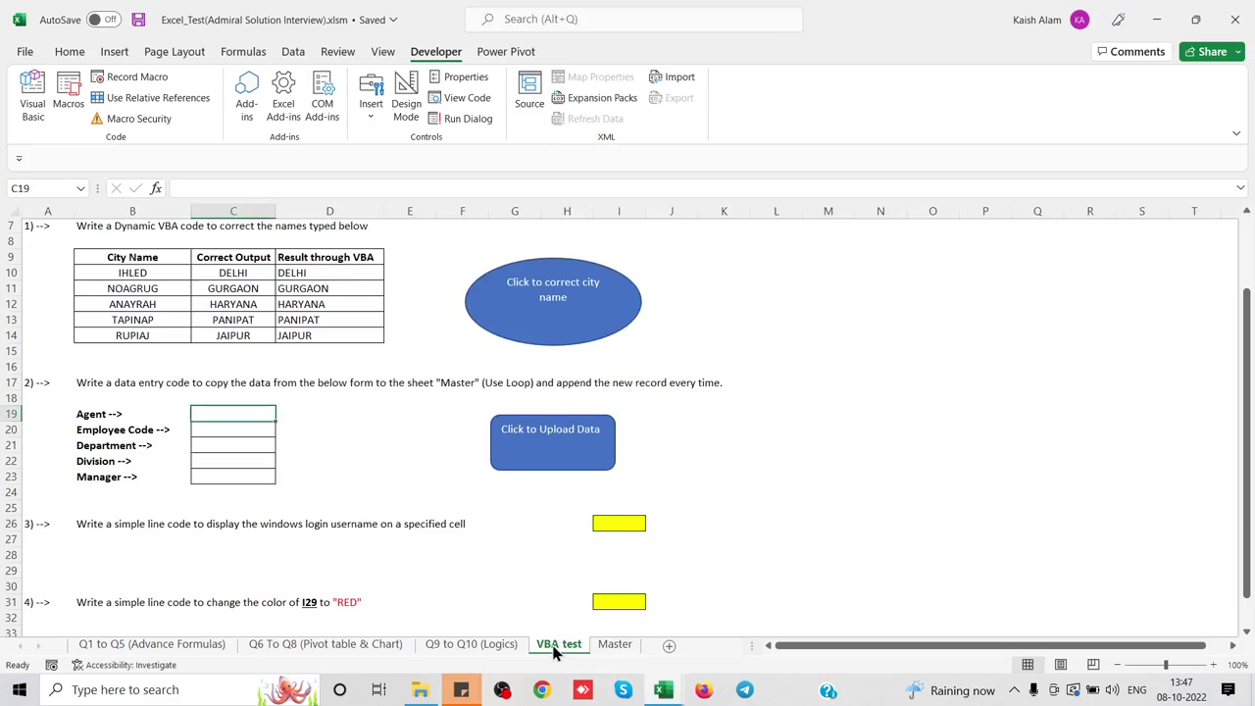
click(618, 645)
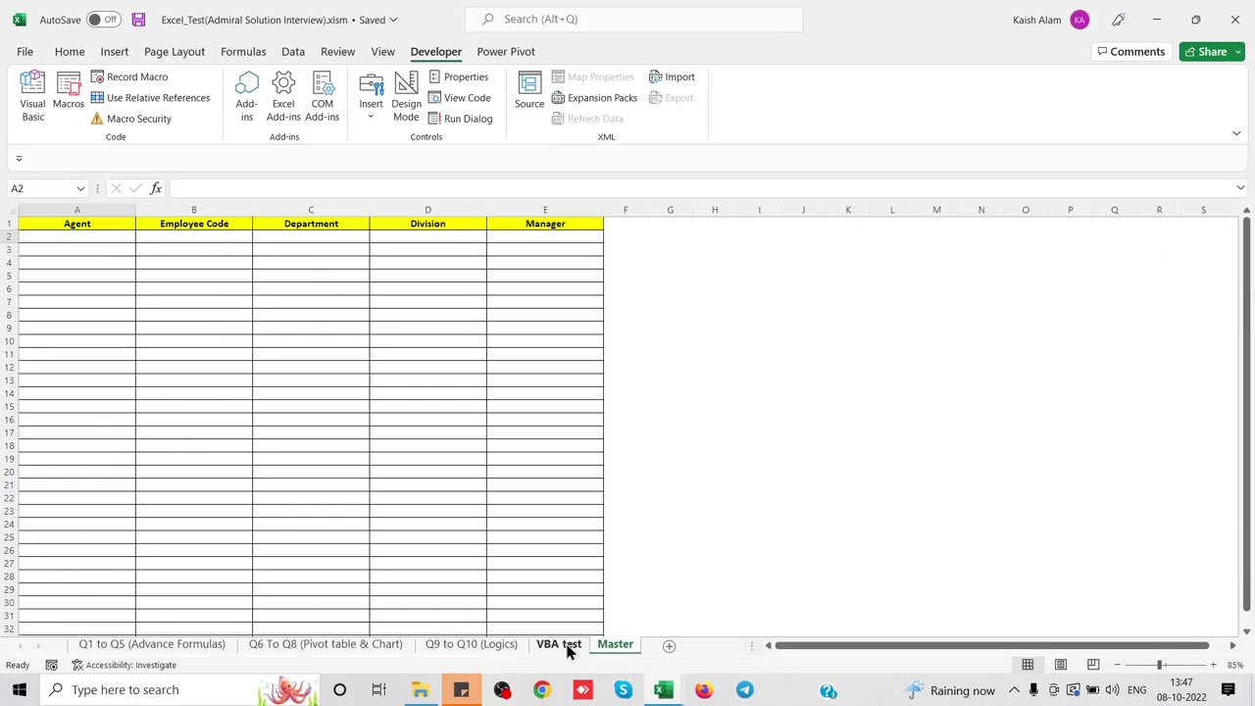
click(569, 647)
key(alt+F11)
text(di)
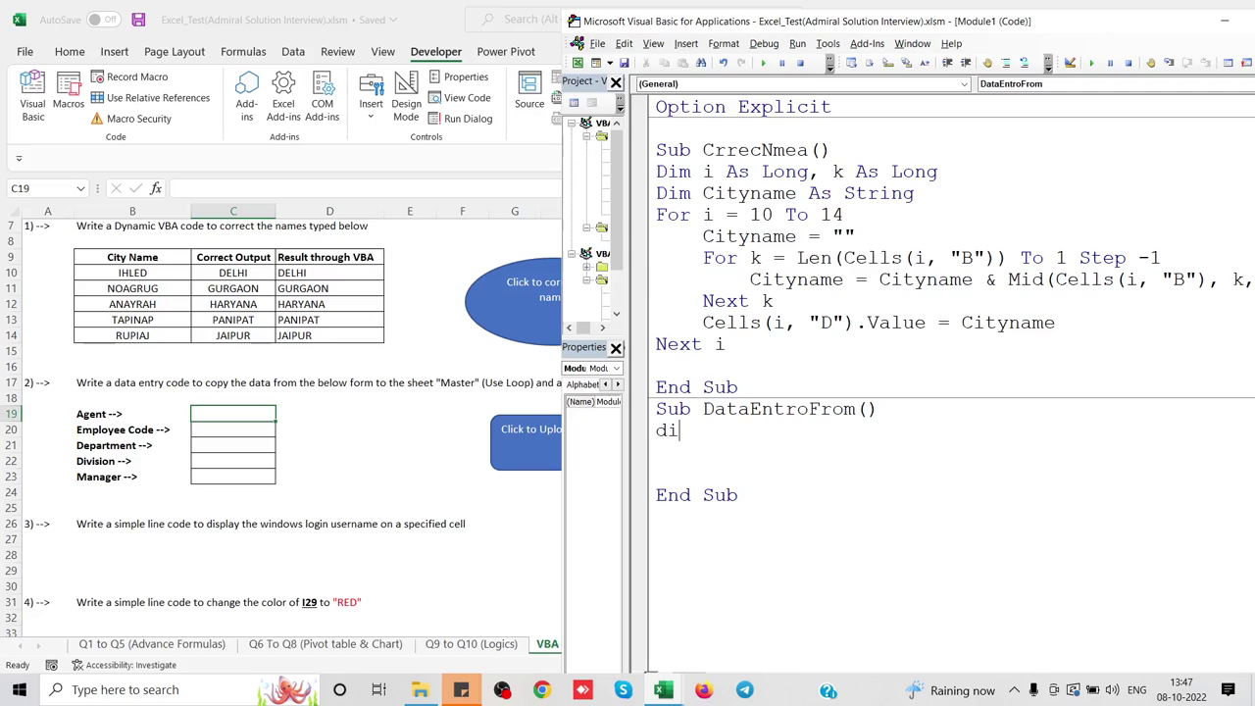
text(m)
key(alt+F11)
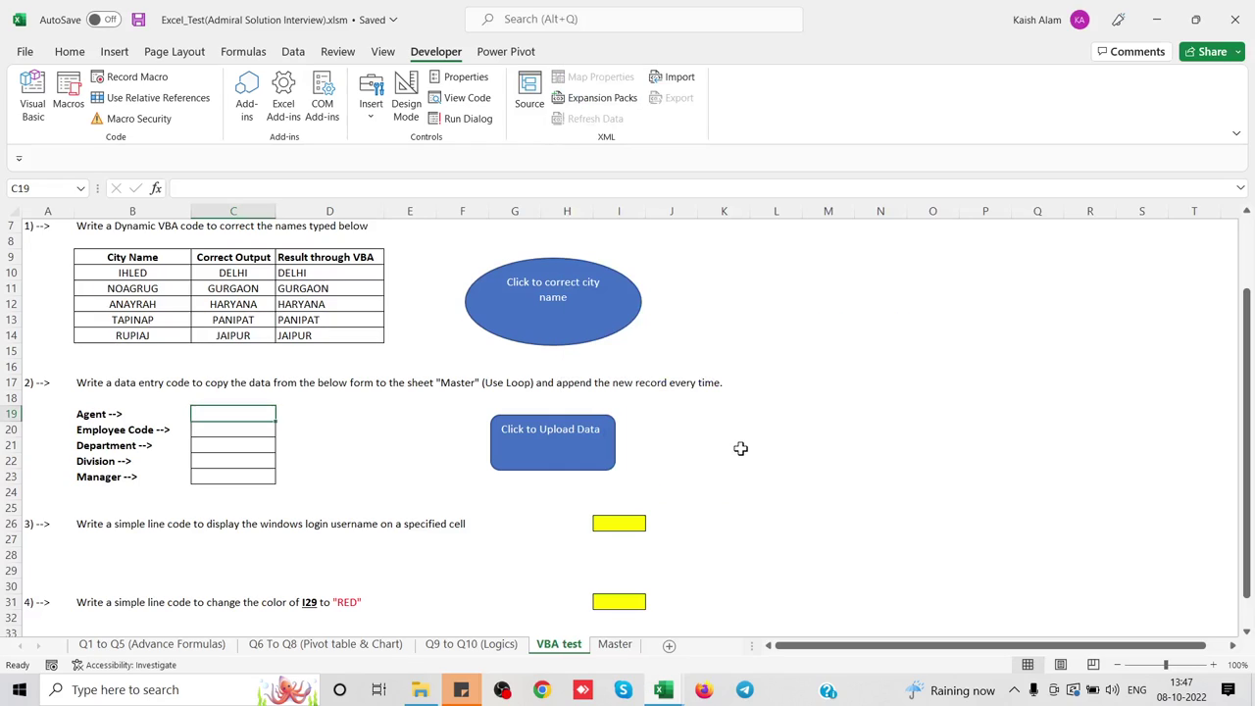
key(alt+F11)
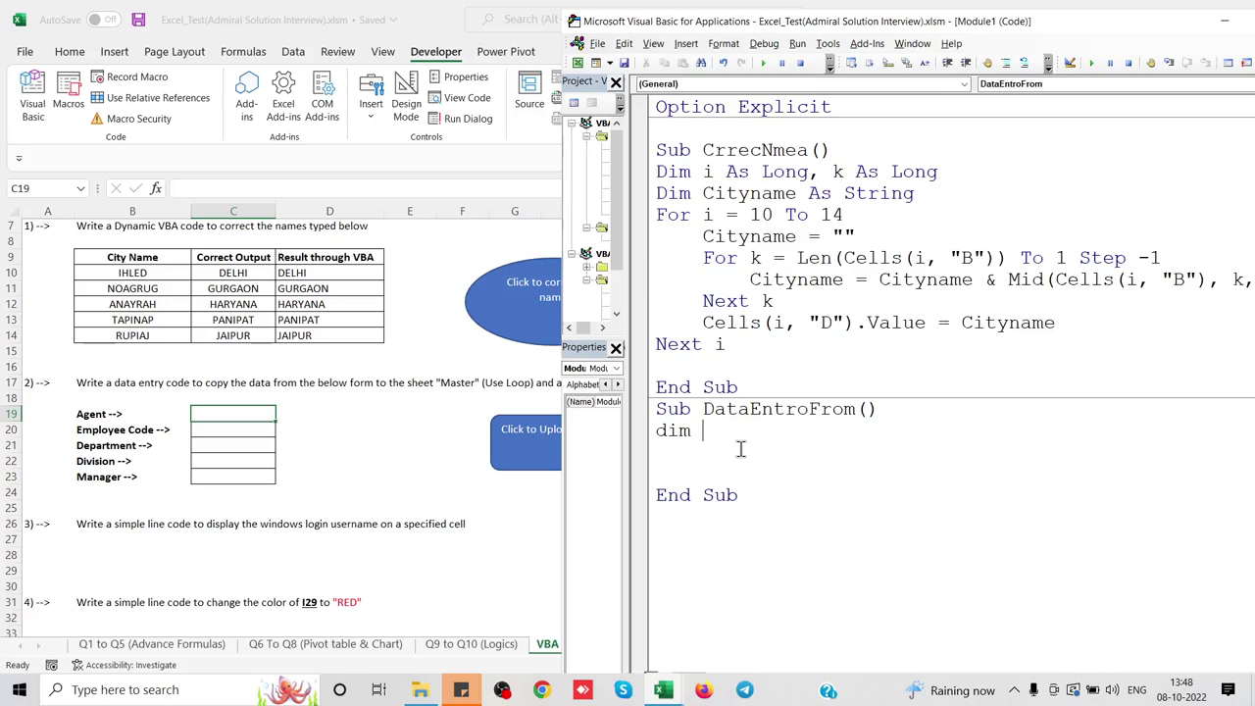
Declare Mws and Vws As Worksheet on one Dim line.
text(M)
text(ws as worksh)
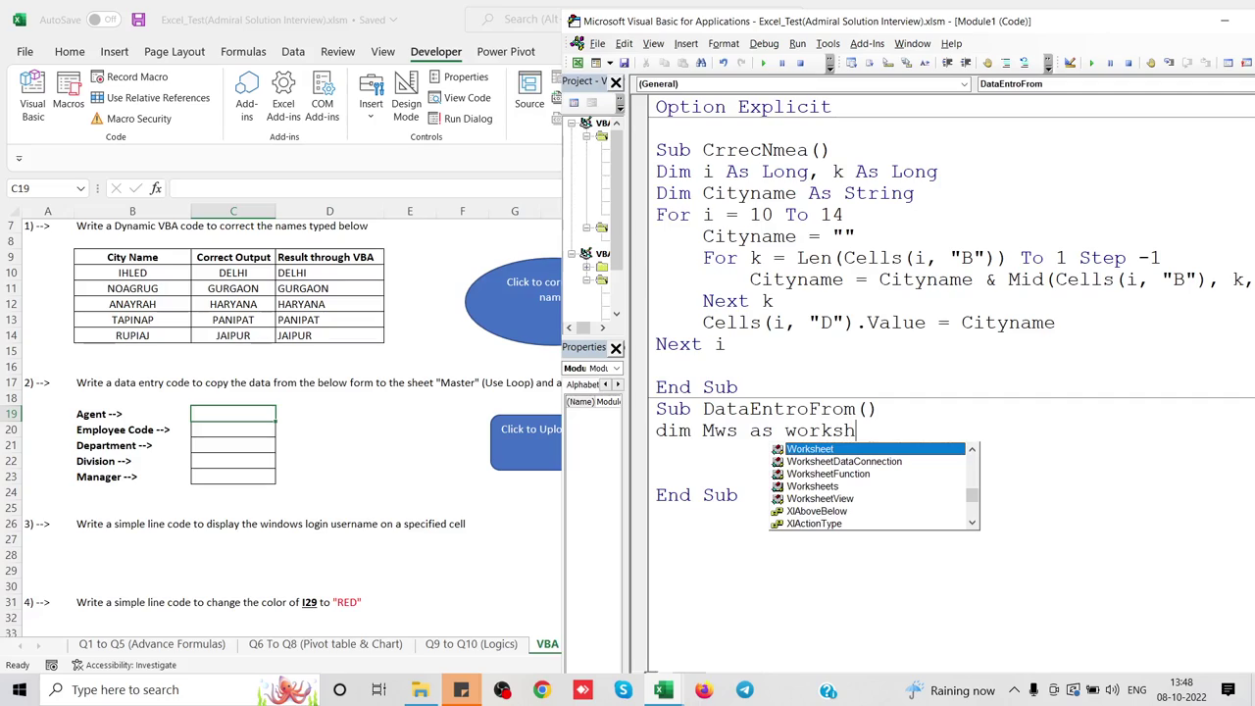
key(Tab)
text(,)
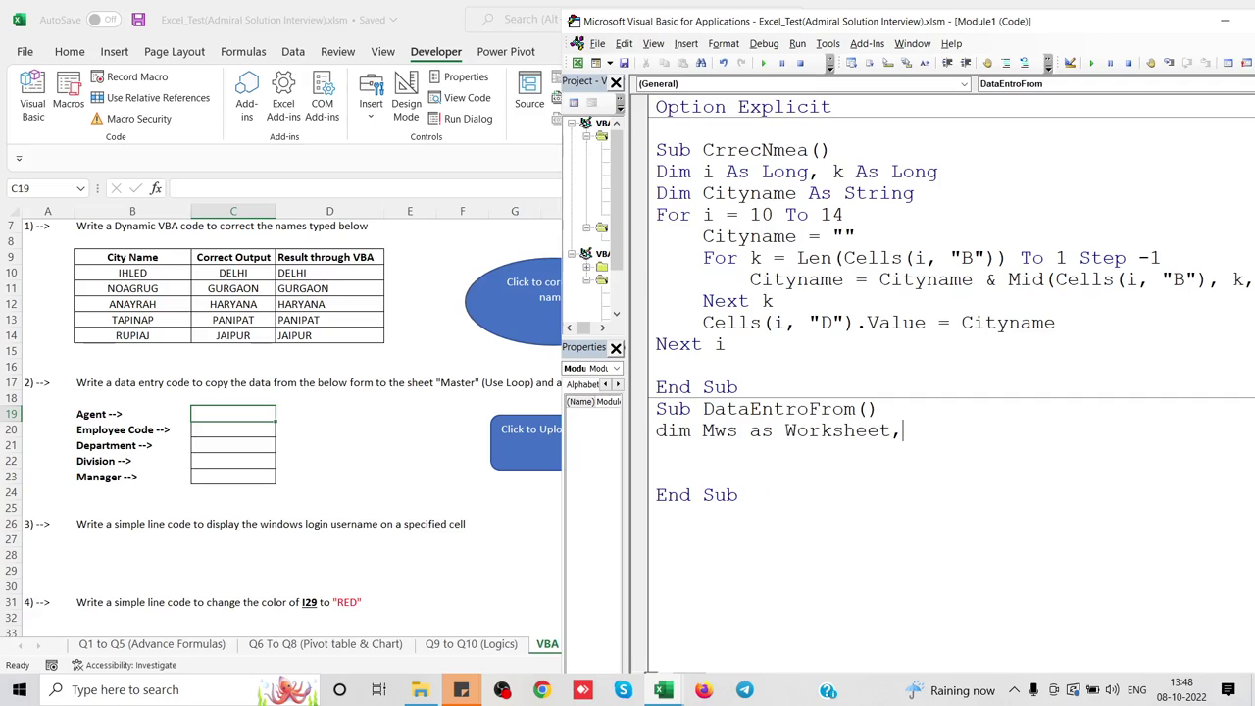
text(VB)
key(BackSpace)
text(s as worksh)
key(Tab)
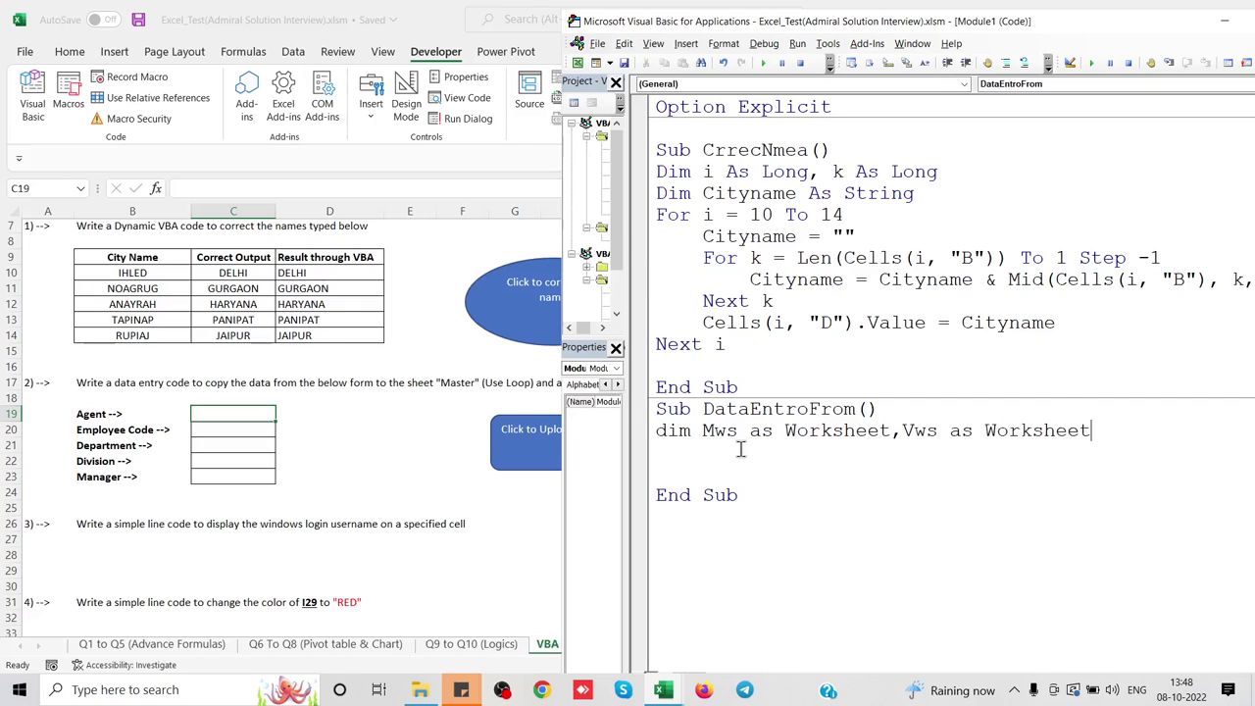
key(Return)
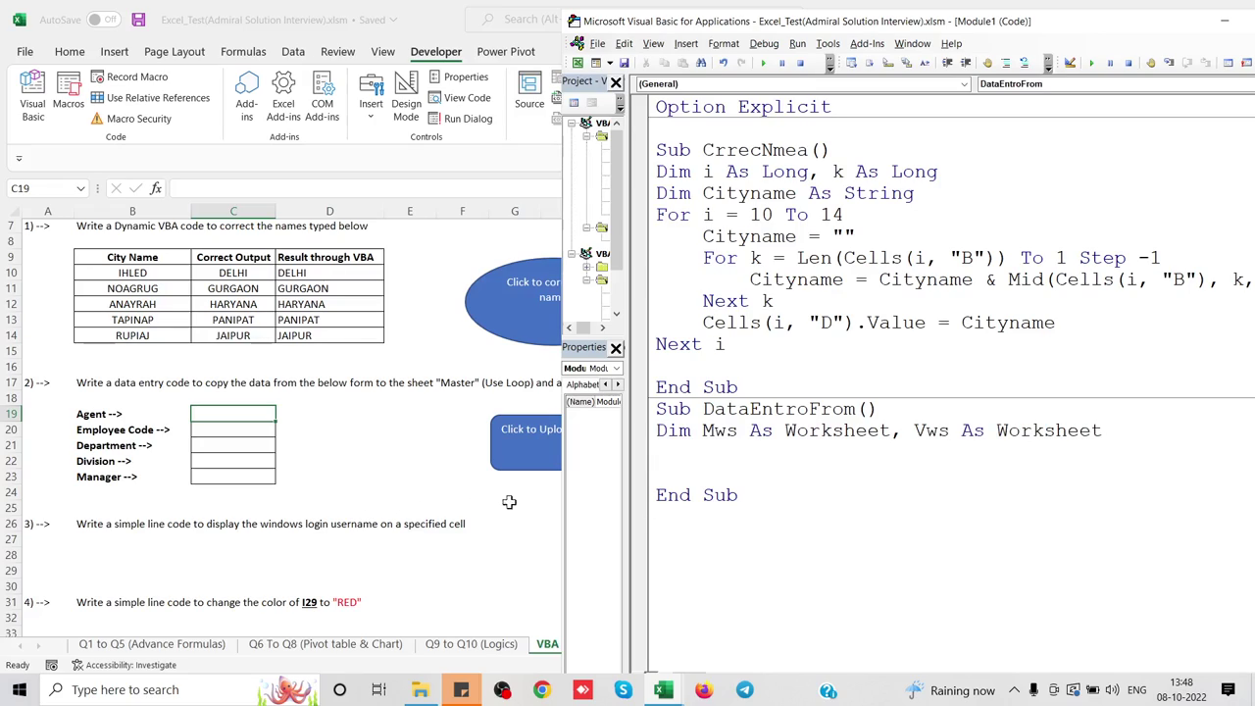
Add a Dim Lastrow As Long, I As Long declaration after checking the form on the sheet.
text(Dim)
text(Lastrow as l)
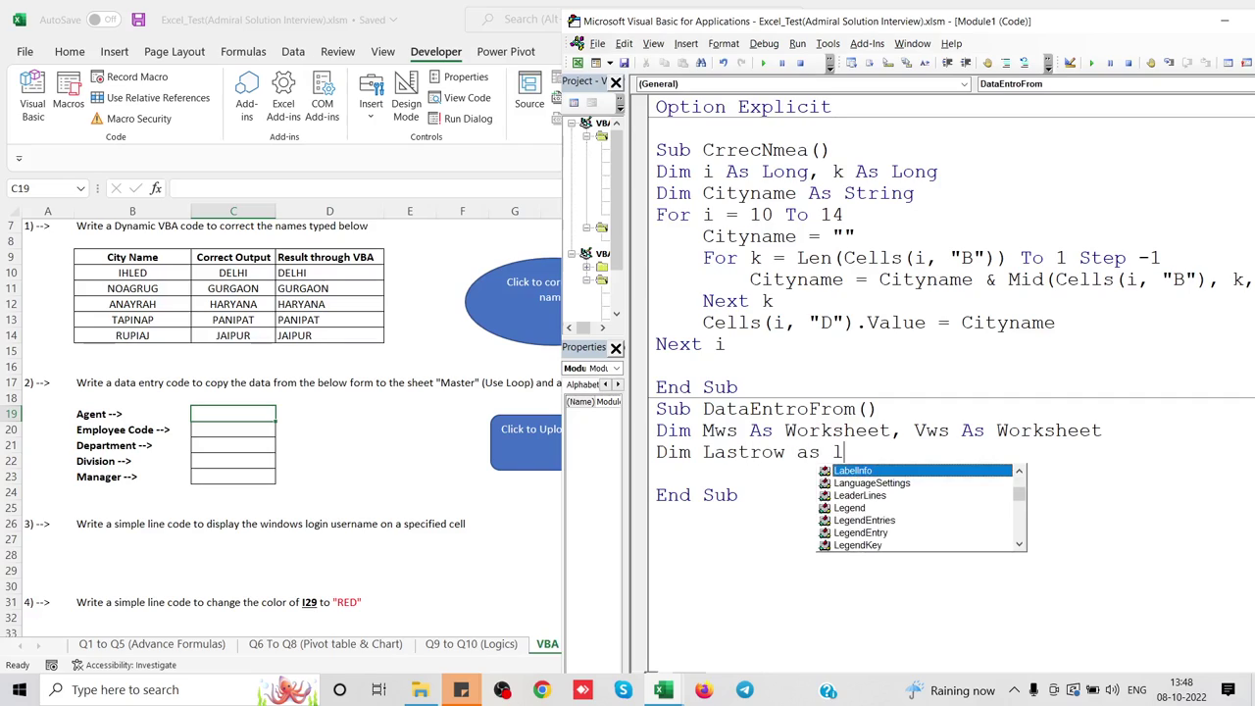
text(ong)
key(Tab)
key(Return)
key(Return)
key(Return)
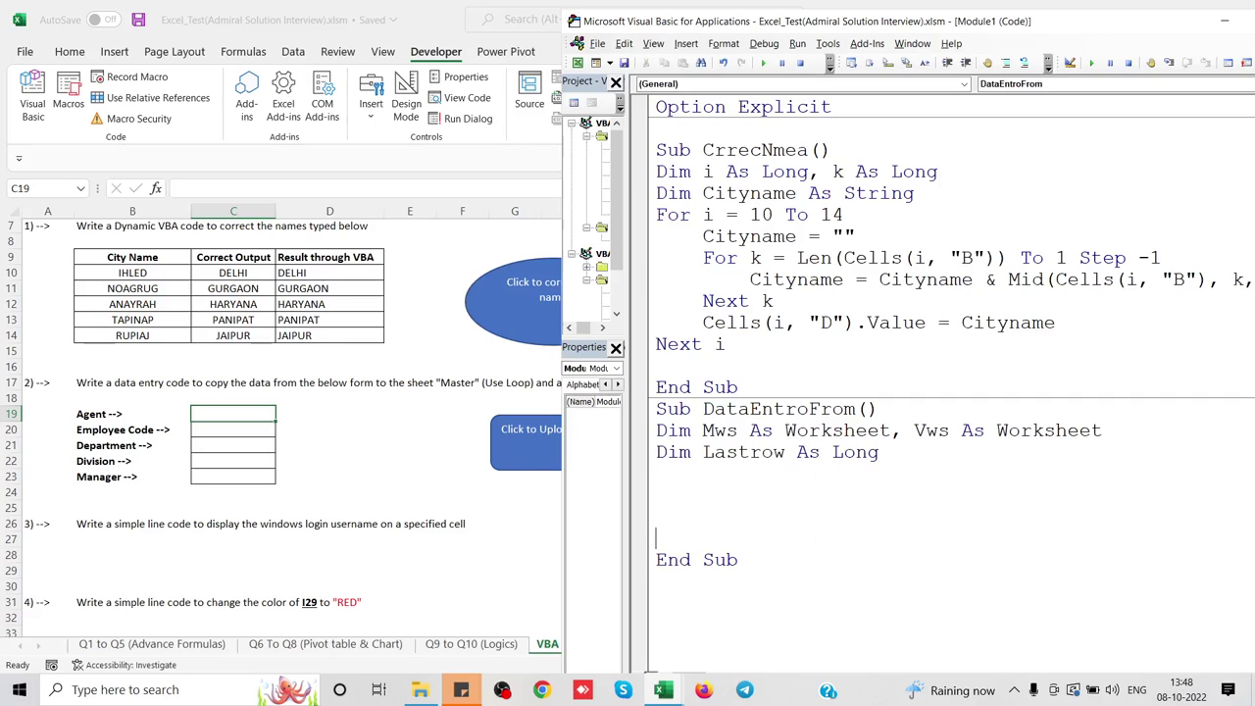
key(Return)
key(Up)
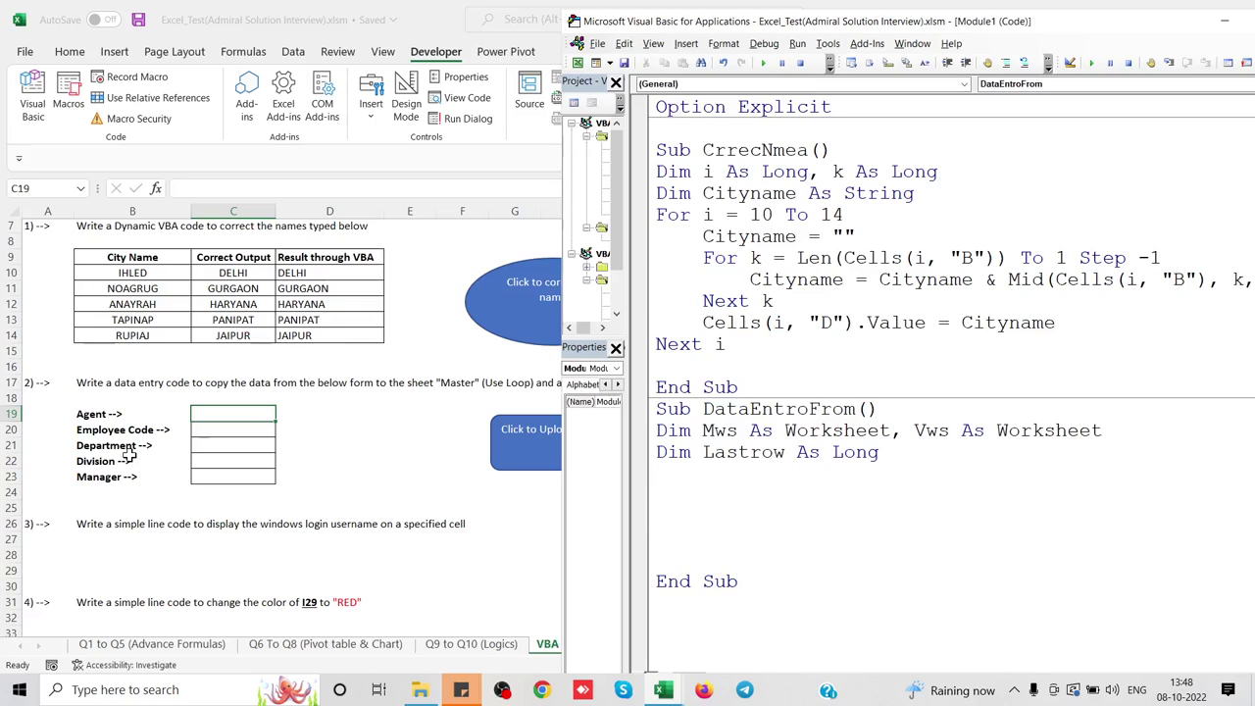
click(202, 444)
click(253, 416)
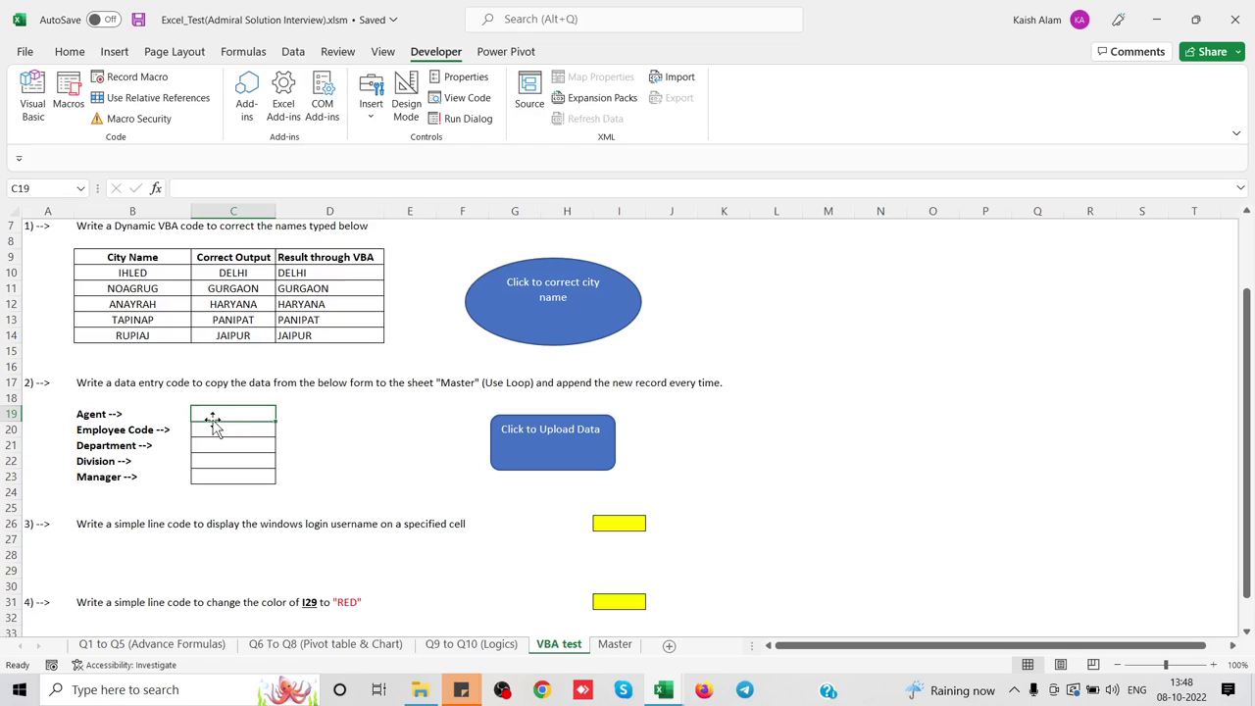
key(alt+F11)
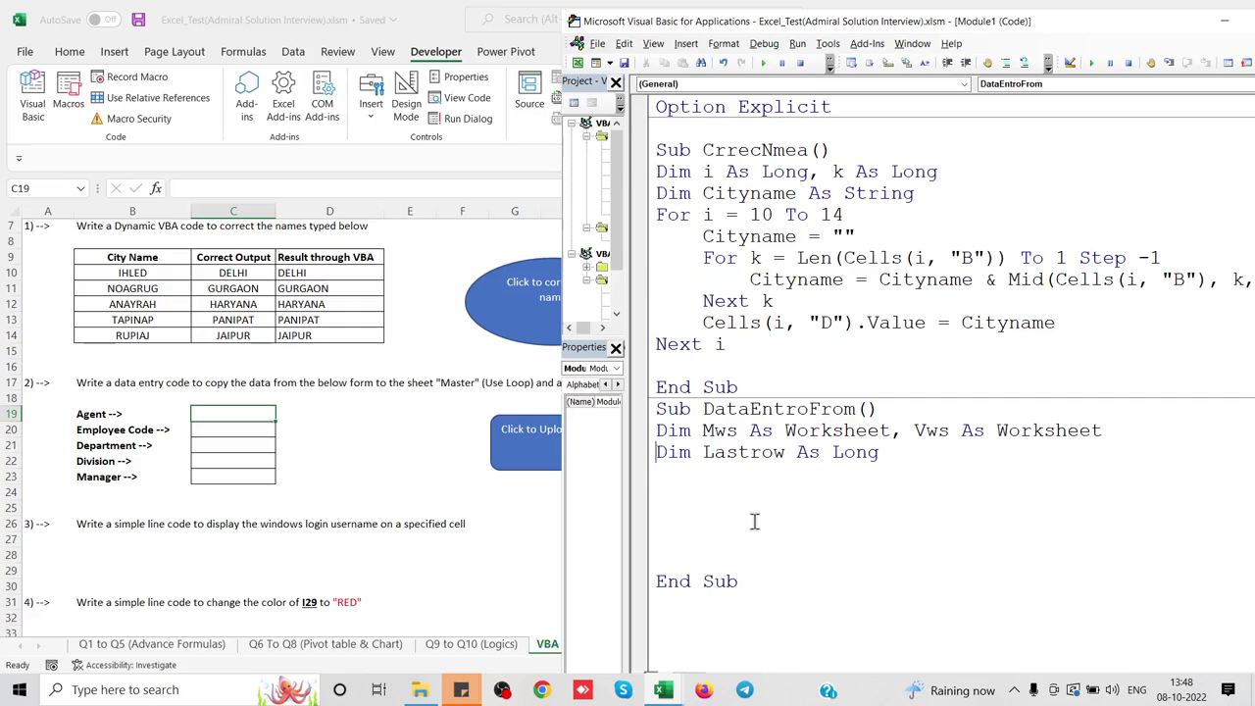
text(,I as)
text( long)
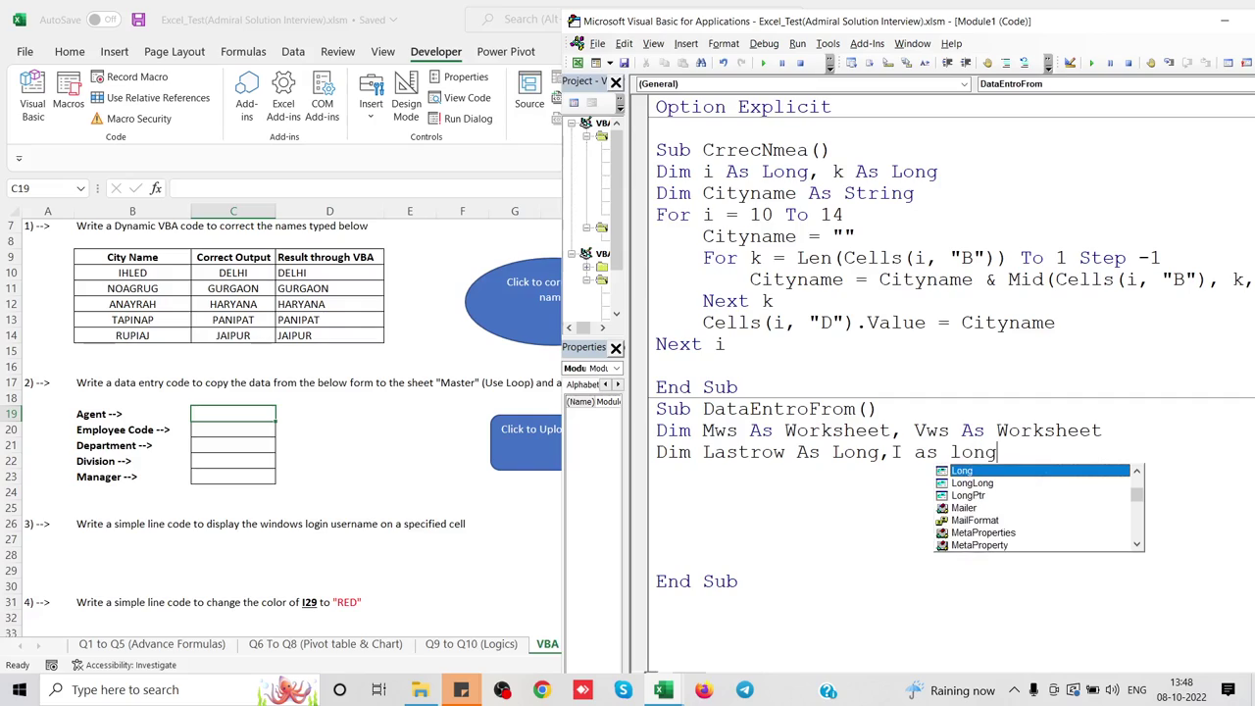
key(Return)
Type set mws = sheets("Master") to assign the Master sheet.
text(for)
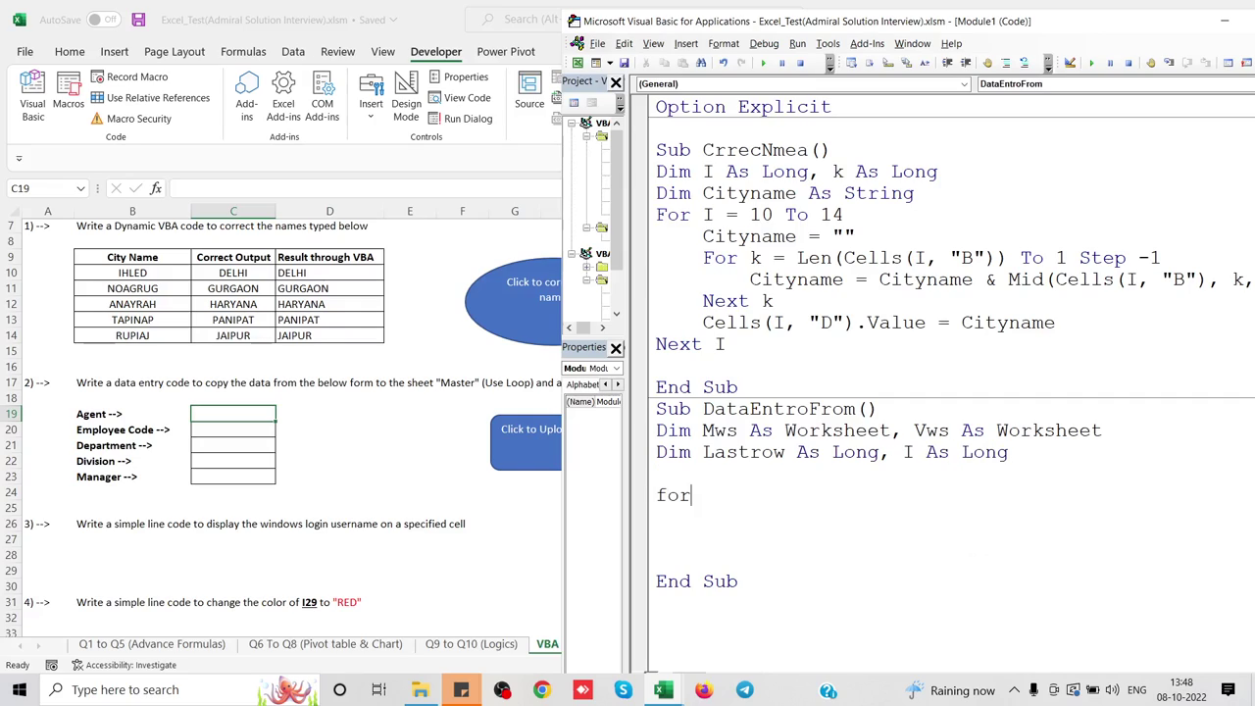
key(BackSpace)
key(BackSpace)
text(set m)
text(ws =)
text( sheets()
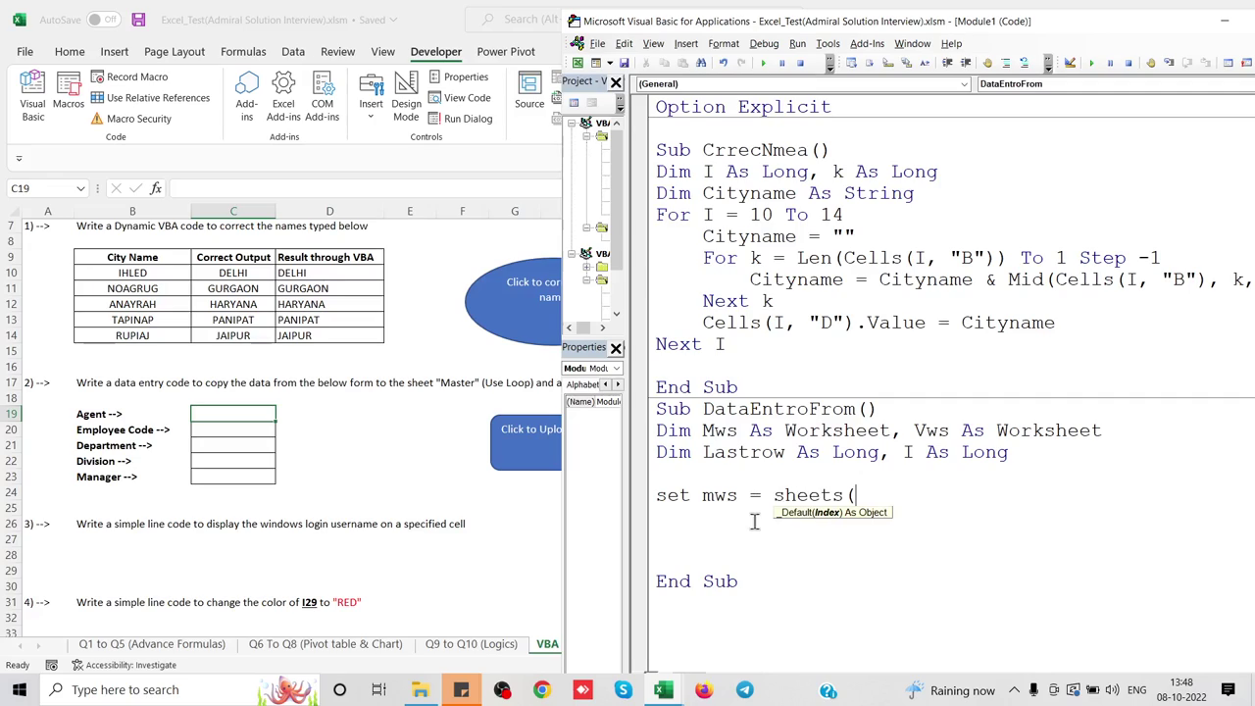
text("Master")
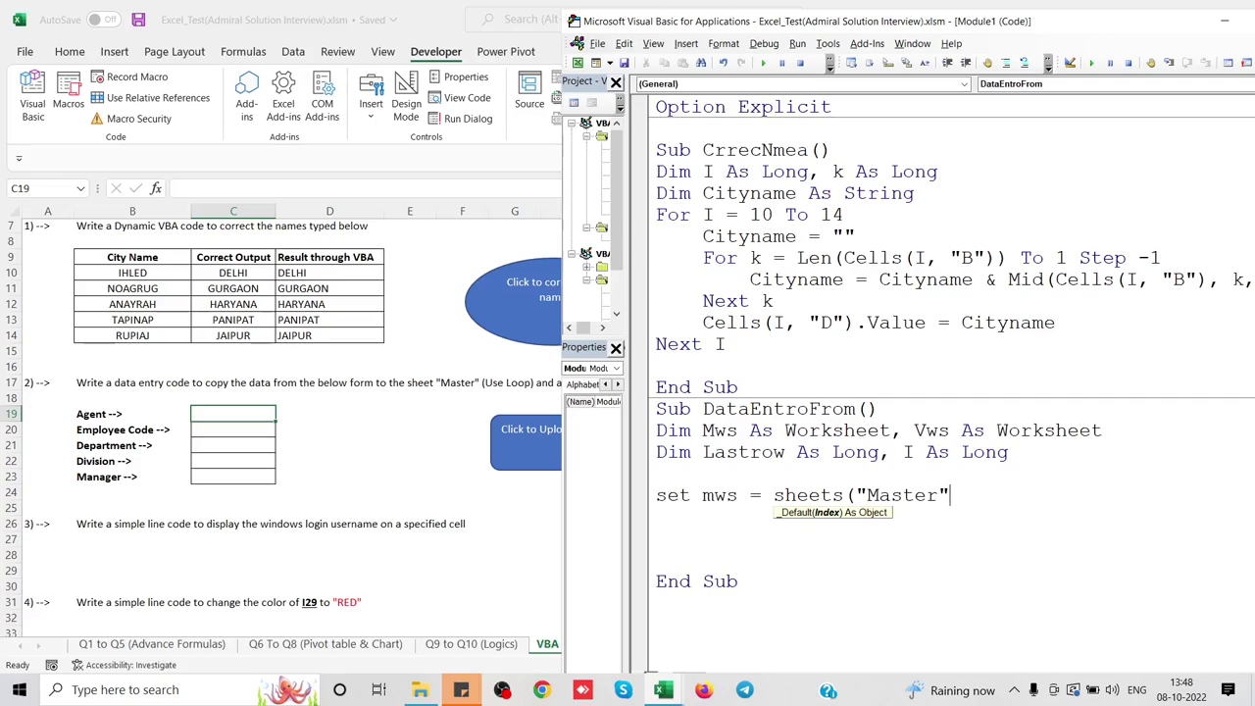
text())
Add Set Vws = Sheets("VBA Test") below the Mws assignment.
key(Return)
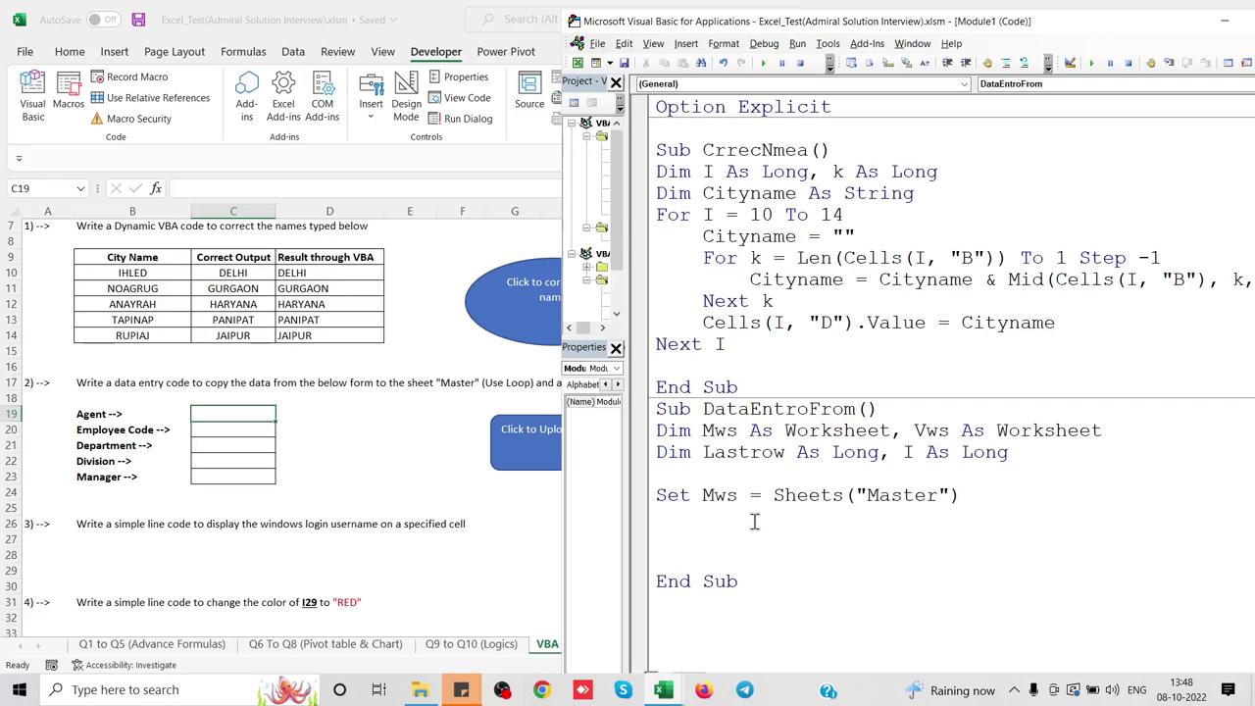
text(vw)
text(s)
key(BackSpace)
key(BackSpace)
key(BackSpace)
text(set )
text(vws = )
text(sheets(")
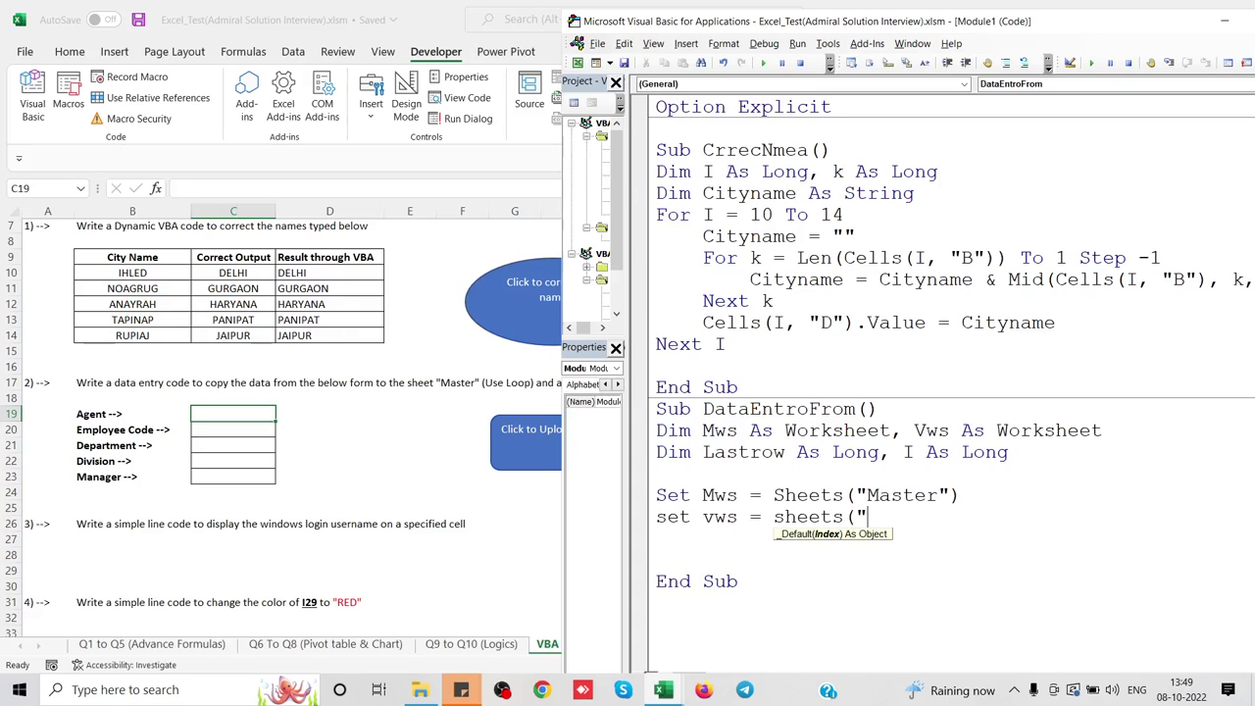
key(alt+F11)
key(alt+F11)
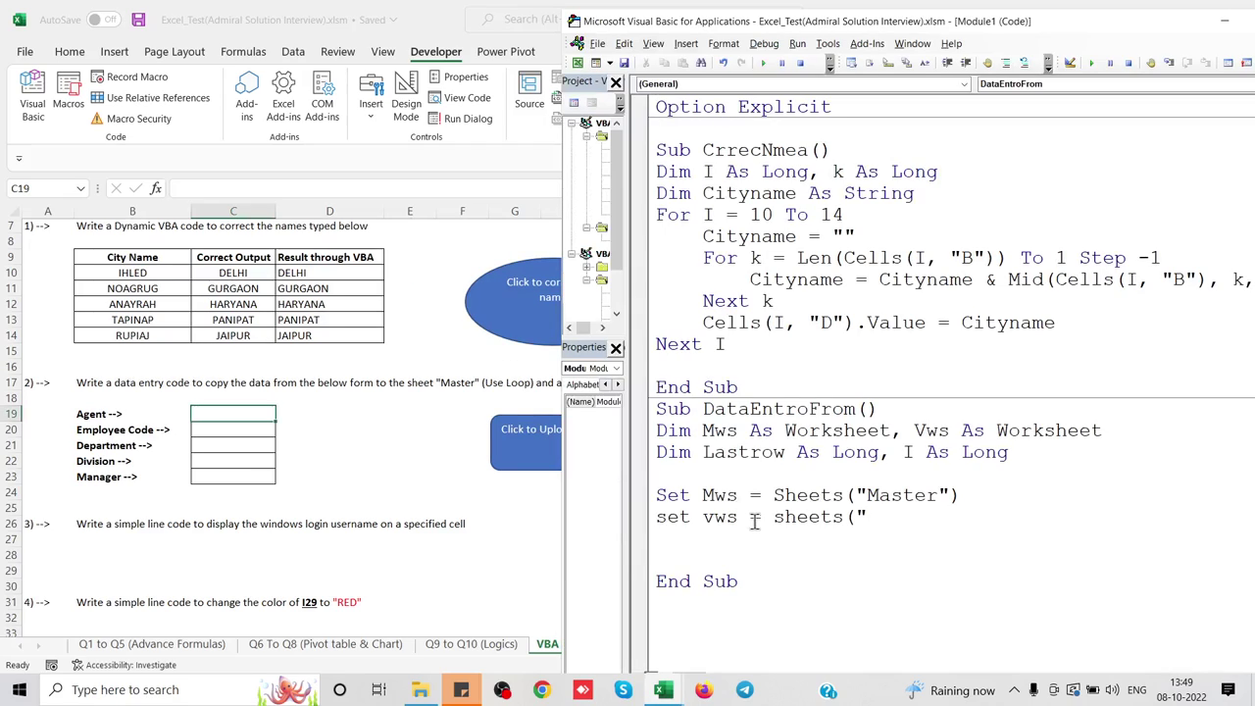
text(VBA Test")
text())
key(Return)
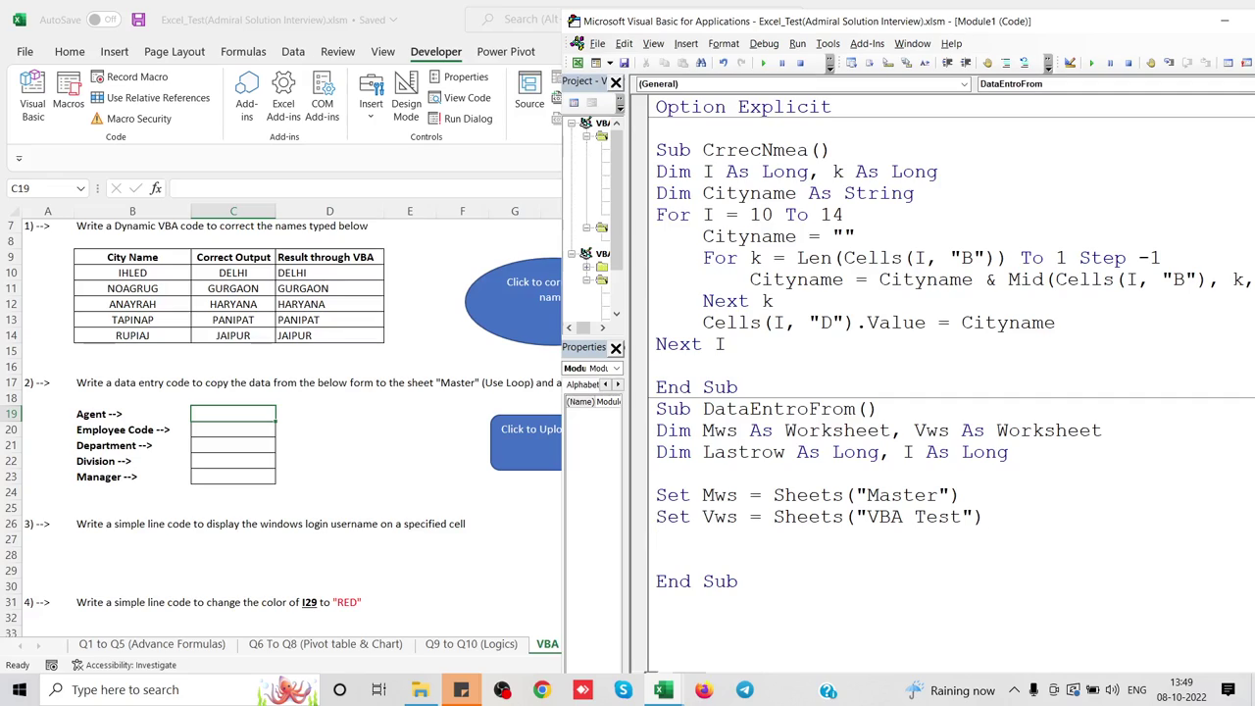
Begin the Lastrow assignment using Mws.Range and Rows.Count.
text(lastr)
text(ow = )
text(mws)
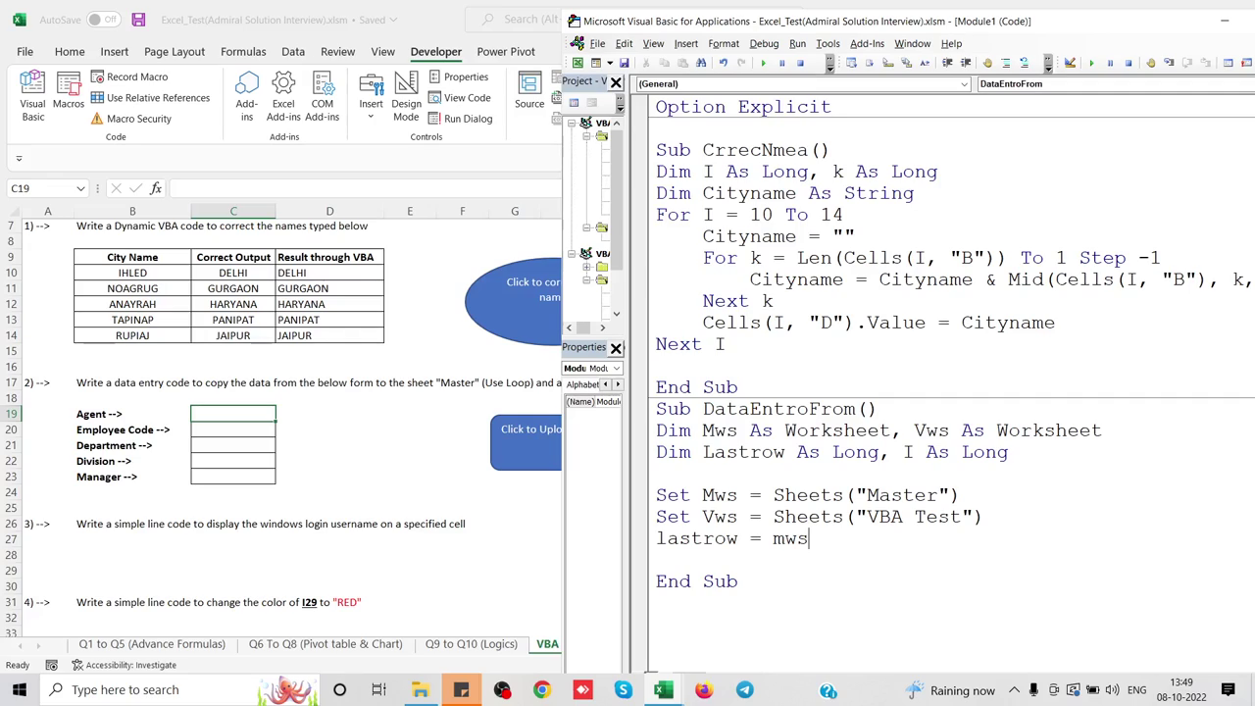
text(.ran)
key(Tab)
text(()
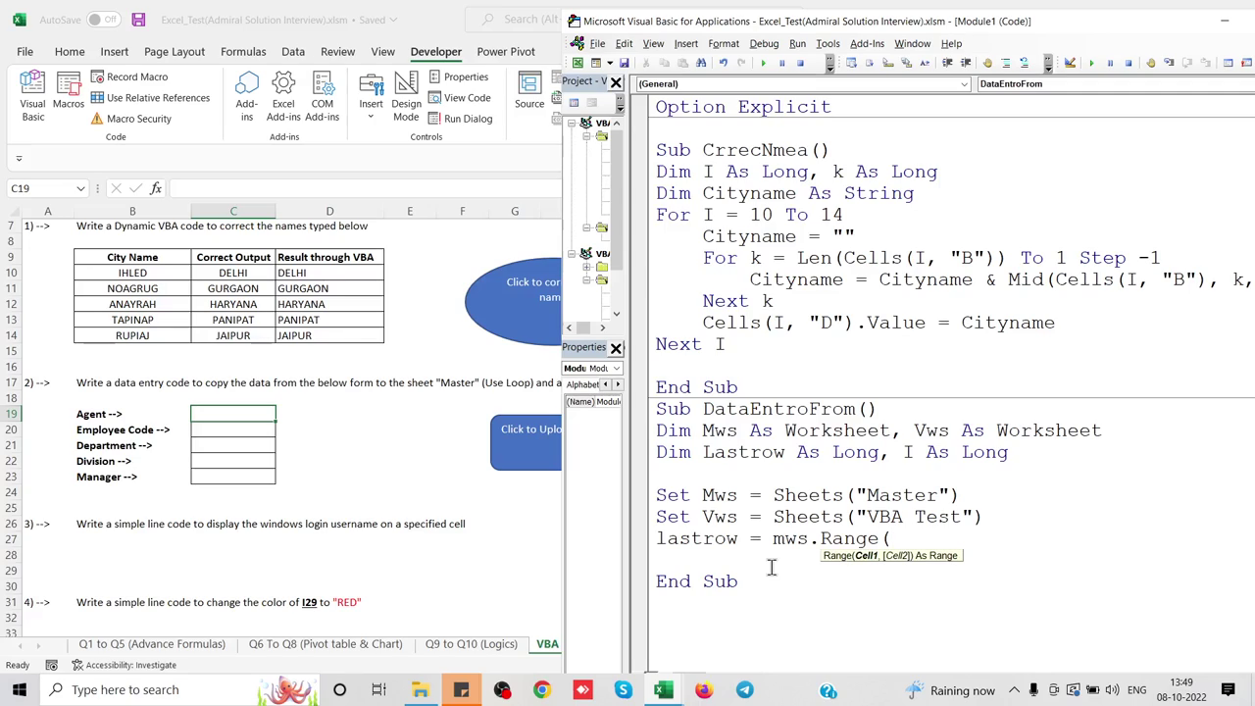
text("a" & )
text(row)
text(s.coun)
key(Tab)
text())
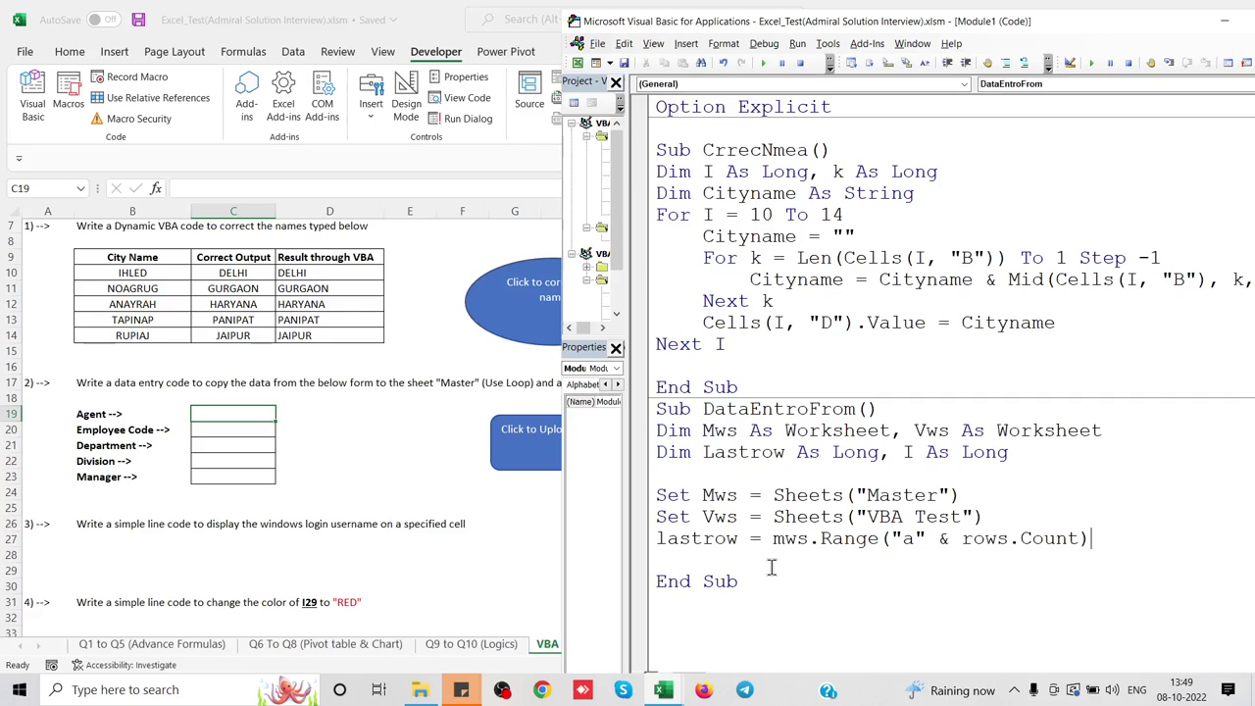
text(.edn)
key(Tab)
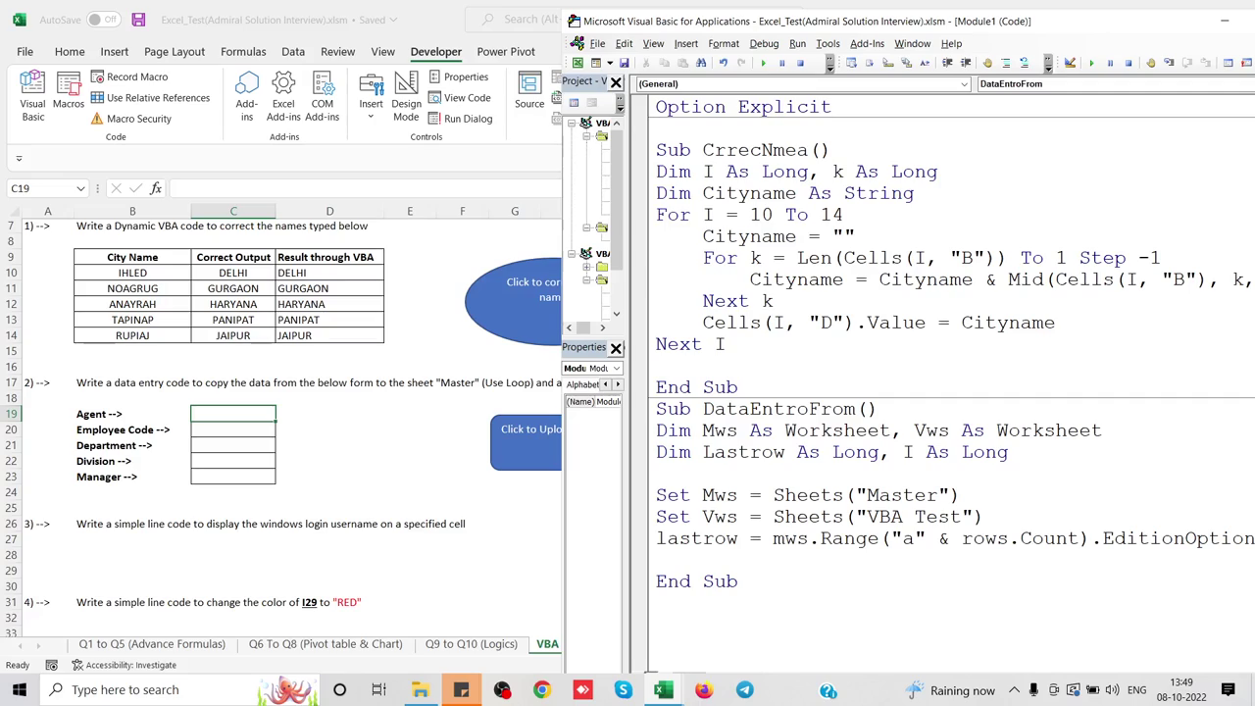
Correct the autocompletion to .End(xlUp).Row and widen the code window.
key(ctrl+shift+Left)
text(end)
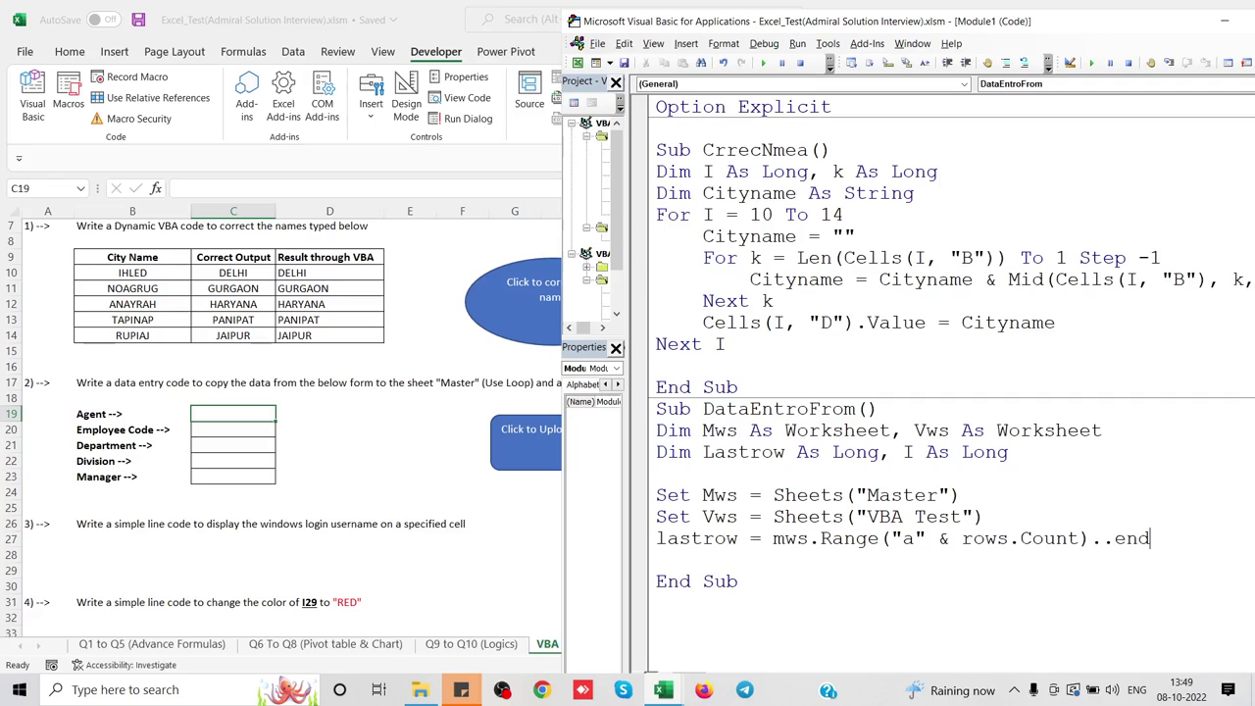
key(BackSpace)
key(BackSpace)
key(BackSpace)
key(BackSpace)
text(end)
text(()
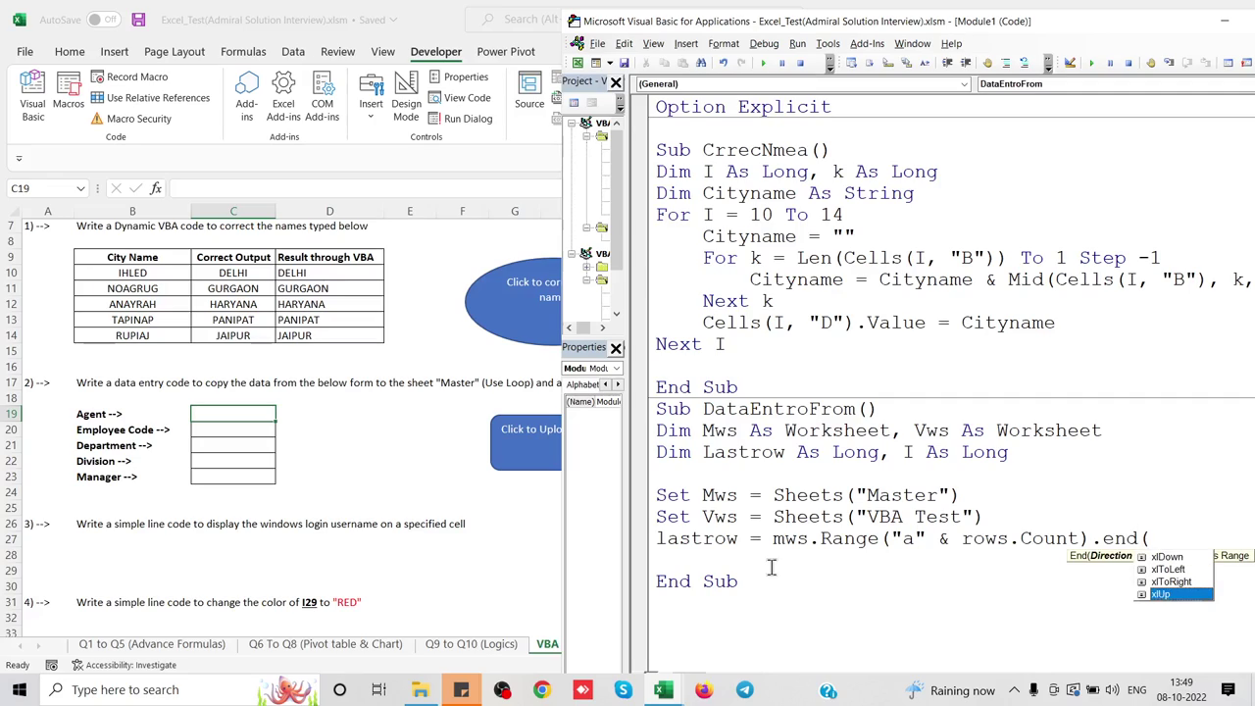
key(Tab)
text().row)
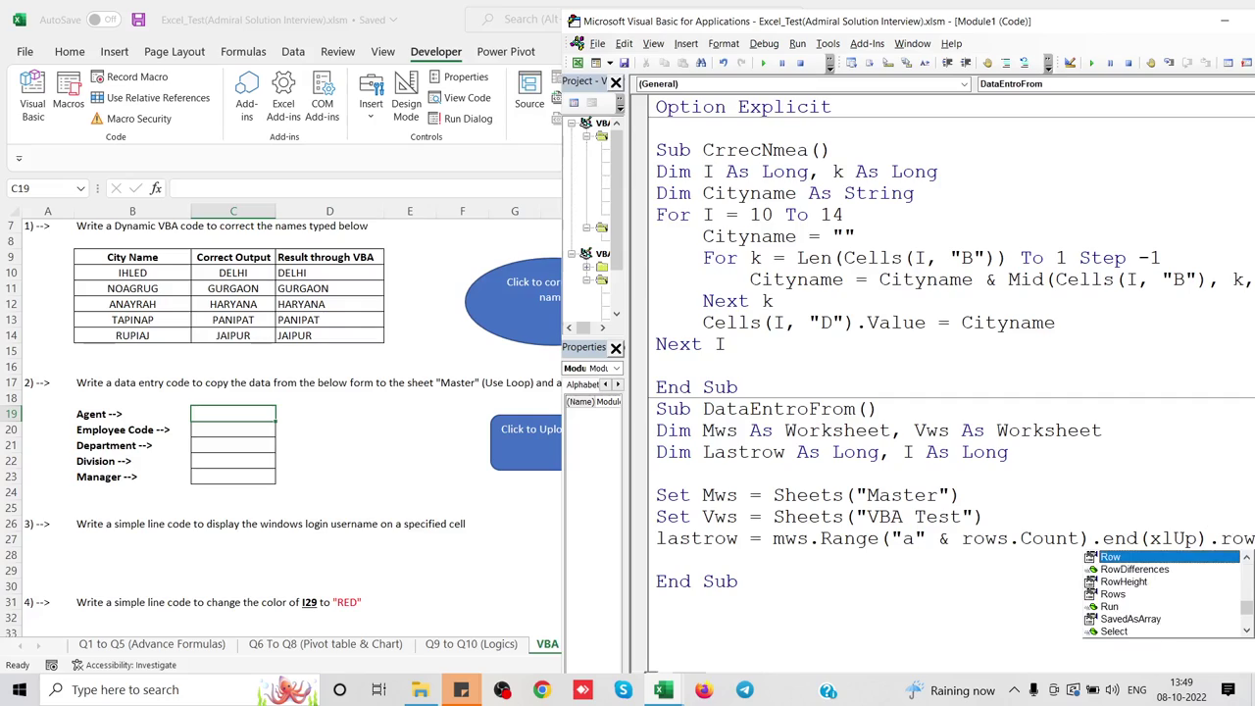
key(Tab)
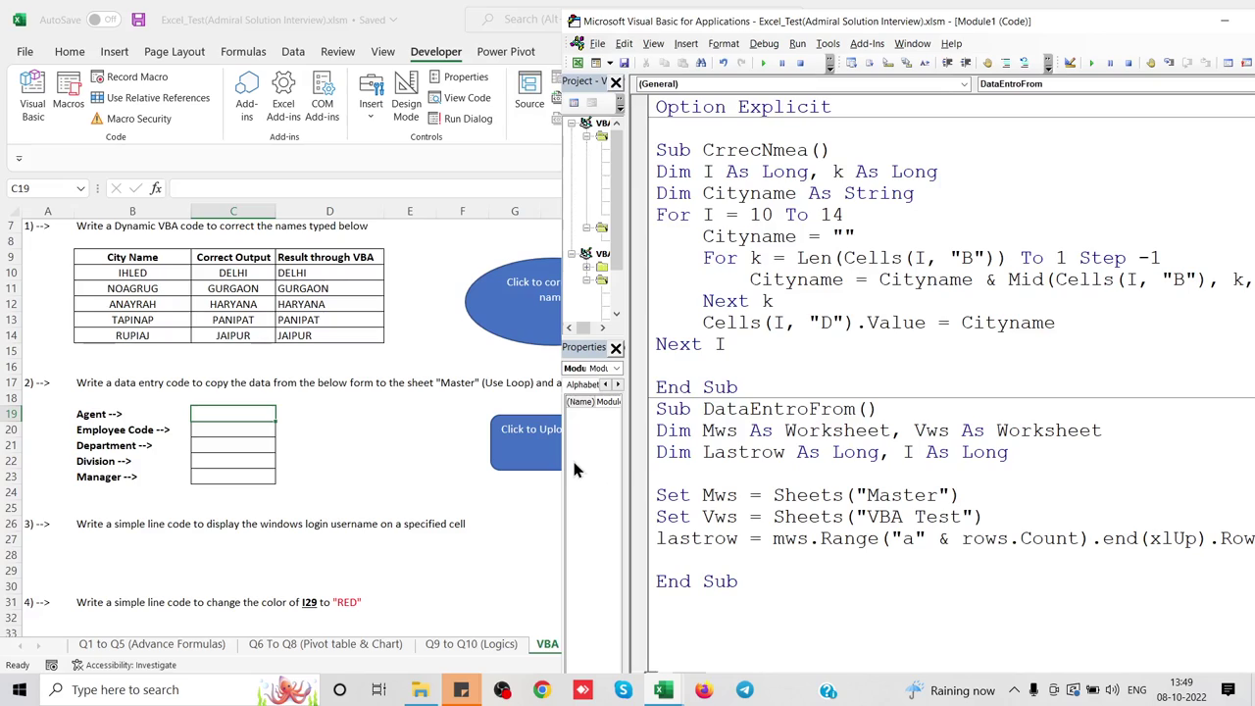
drag(559, 459, 437, 459)
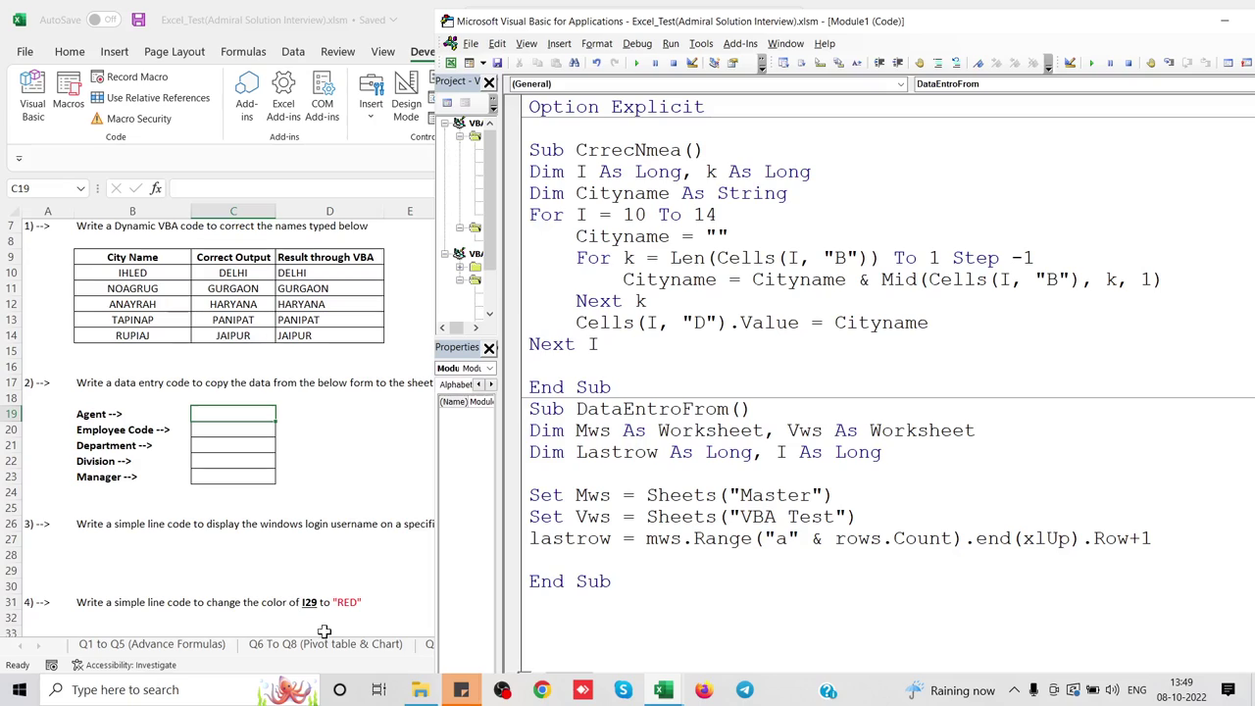
key(alt+F11)
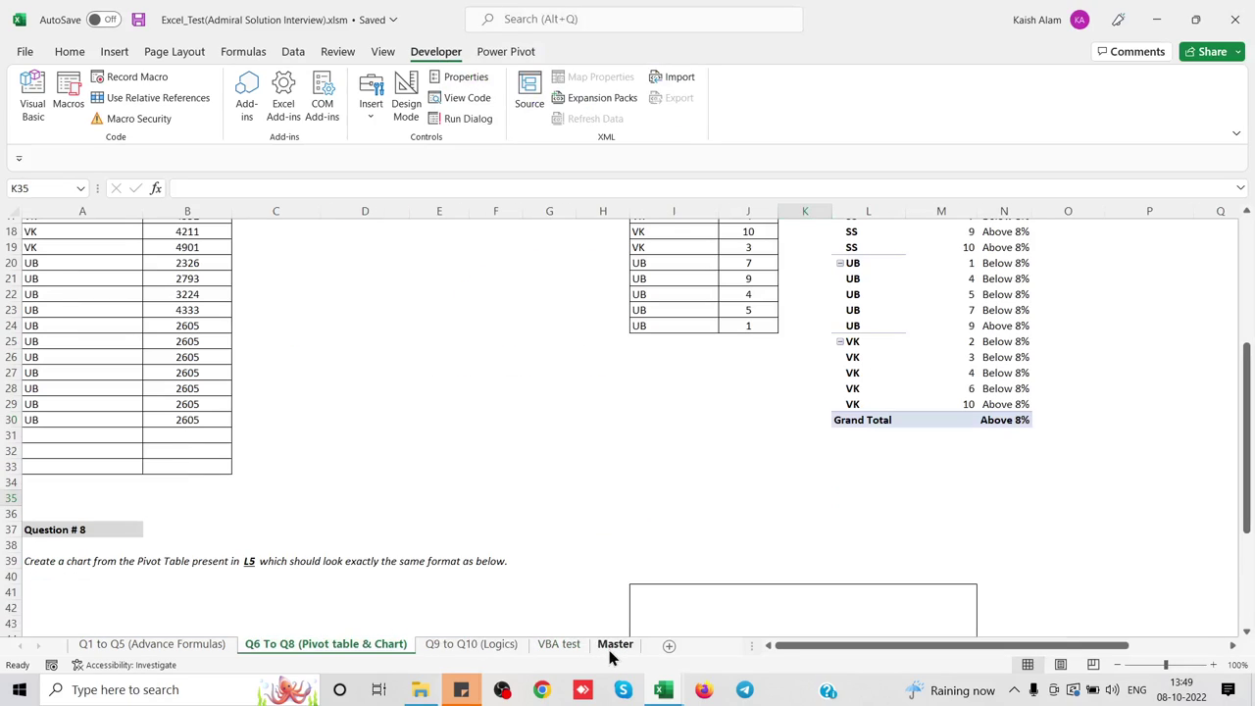
Inspect column A of the Master sheet, then return to the VBA code.
click(615, 644)
click(86, 541)
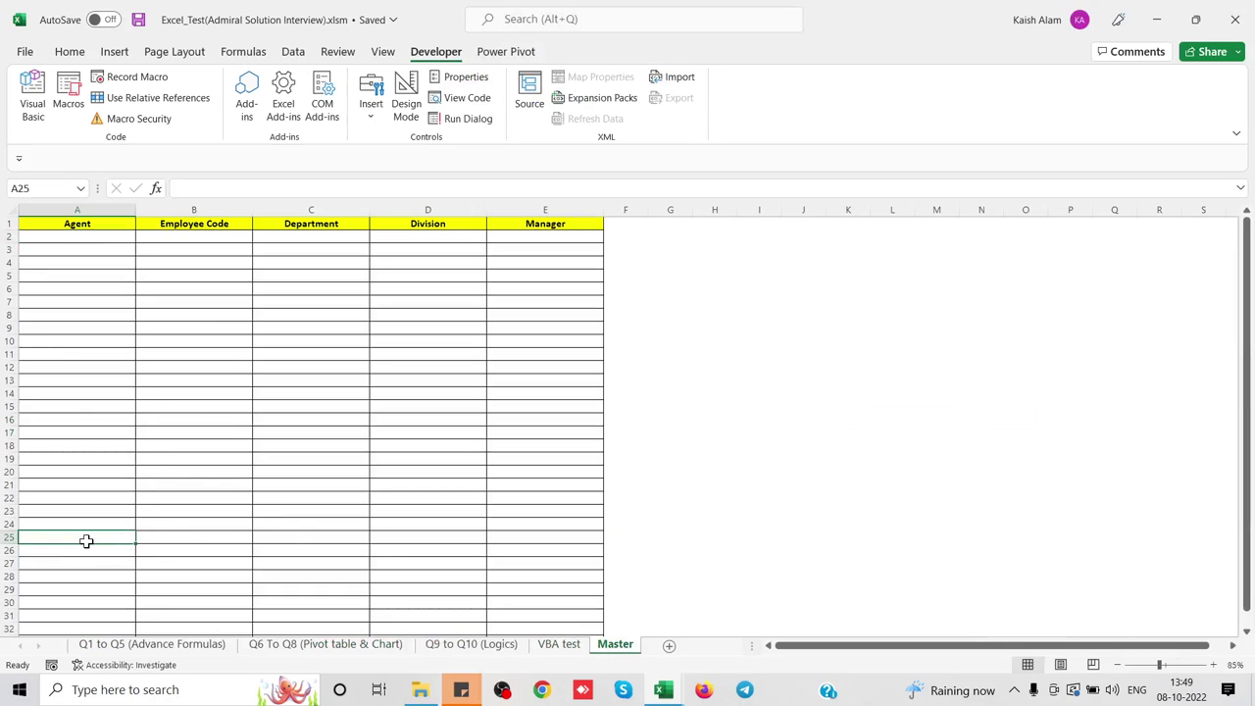
key(ctrl+Down)
key(ctrl+Up)
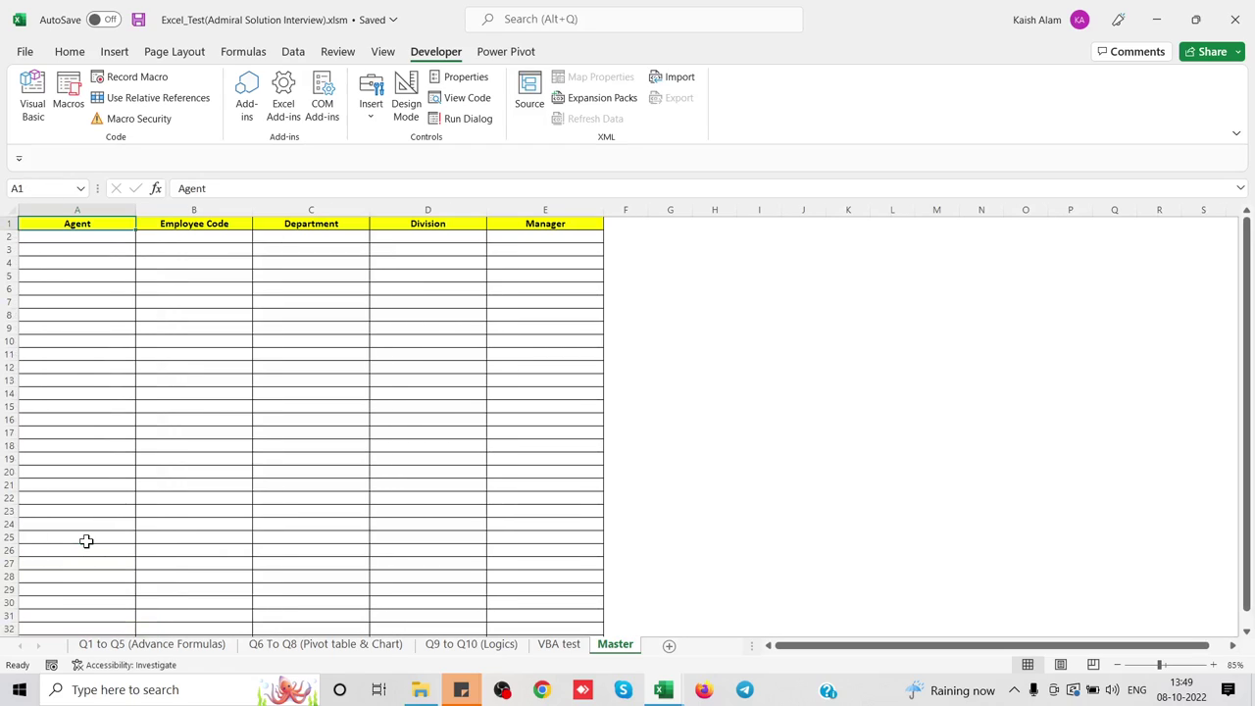
click(73, 236)
key(alt+F11)
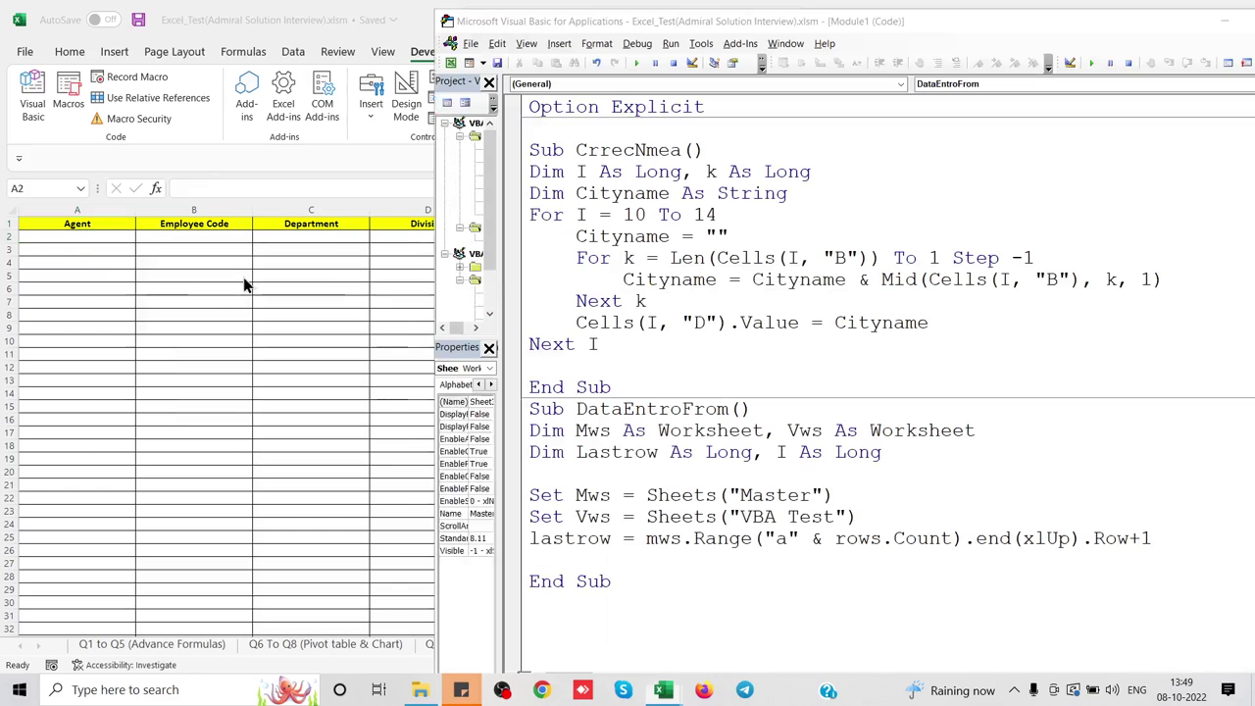
key(alt+F11)
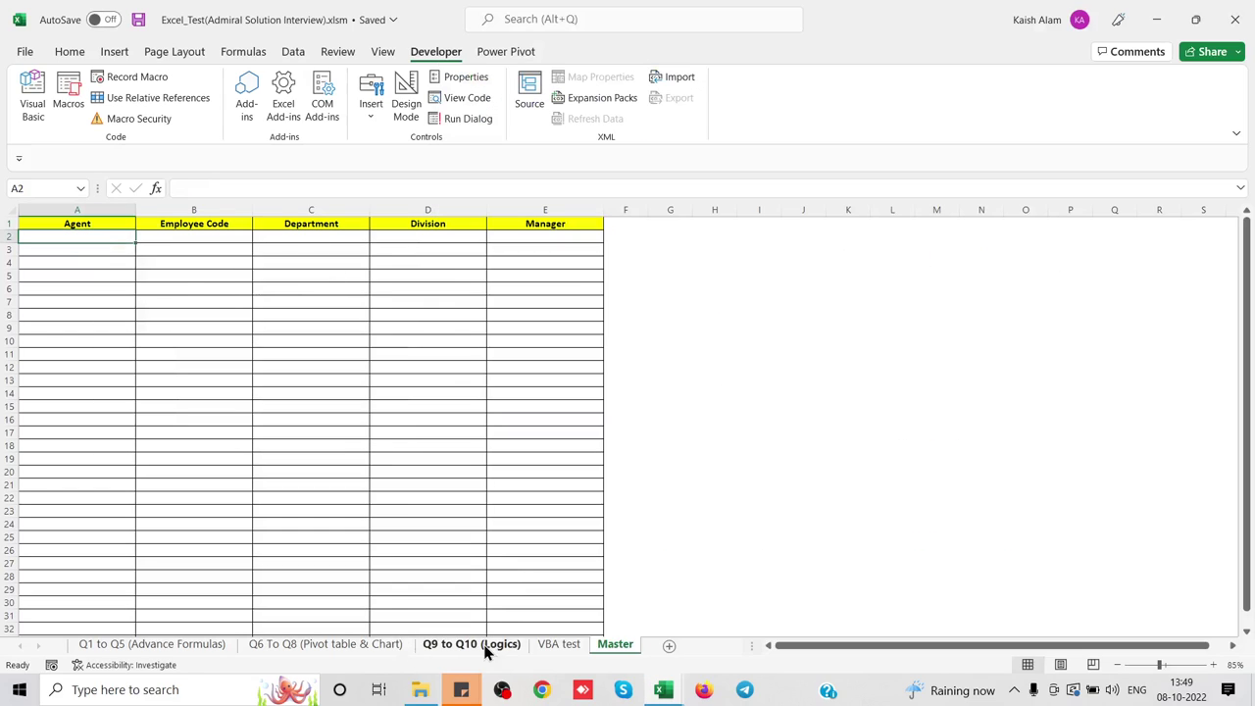
click(485, 644)
key(alt+Tab)
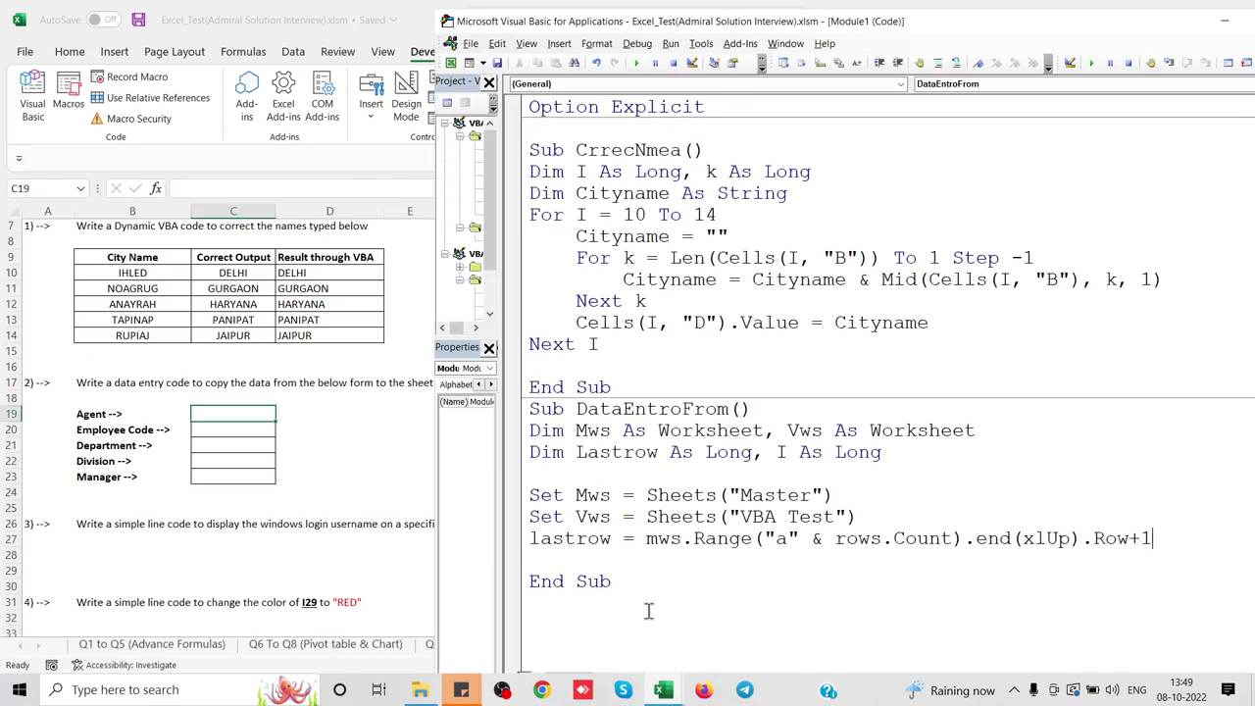
Add a For i = 19 To 23 … Next i loop with an indented empty body.
click(564, 560)
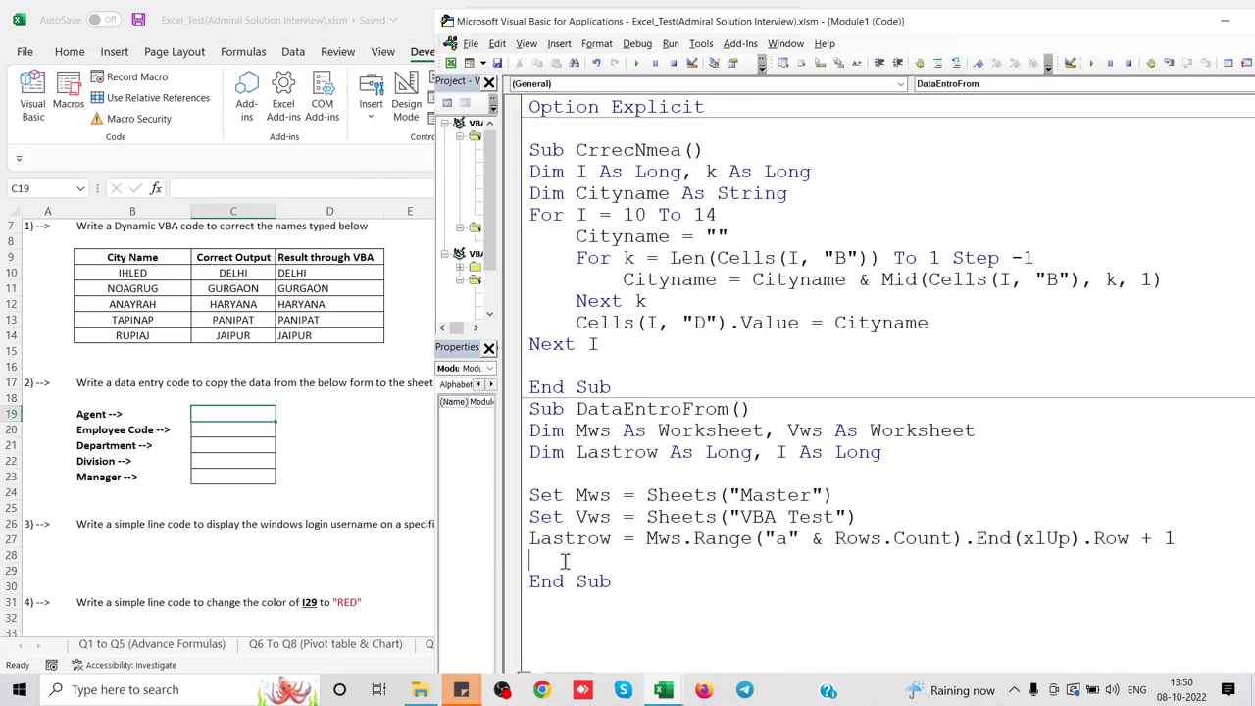
key(Return)
key(Return)
key(Up)
key(Up)
text(fo)
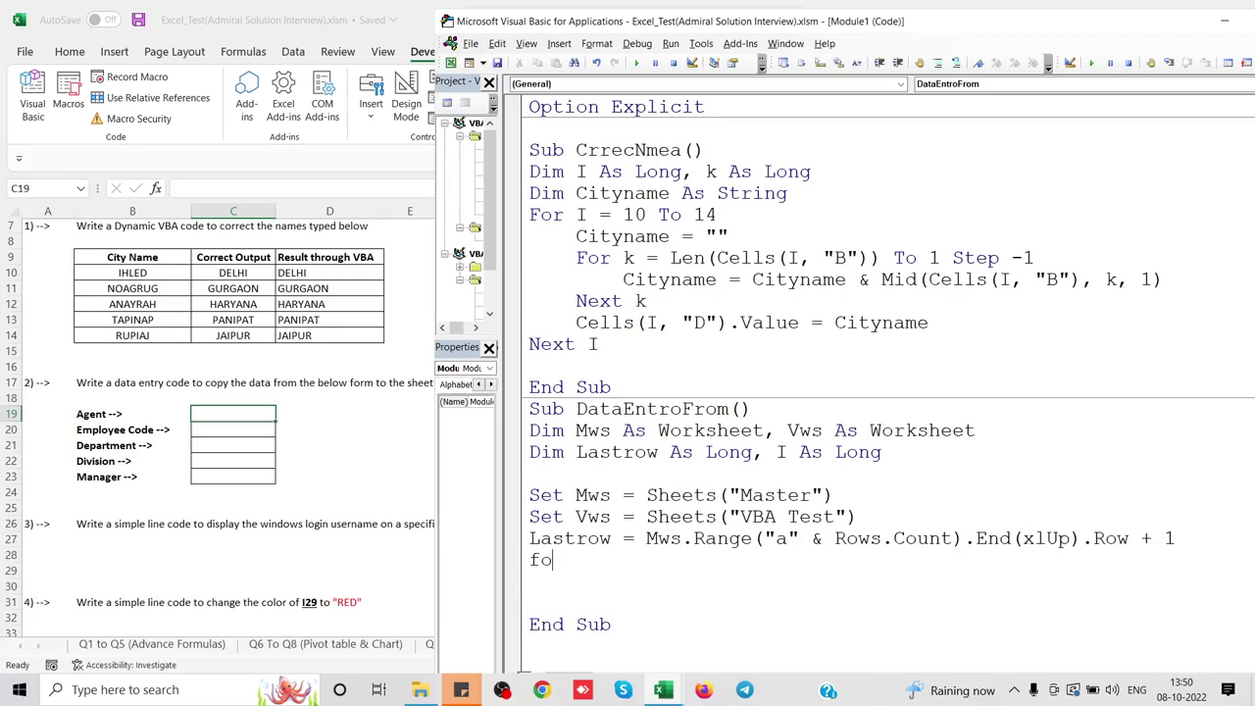
text(r i = )
text(19 )
text(to )
text(23)
key(Down)
key(Down)
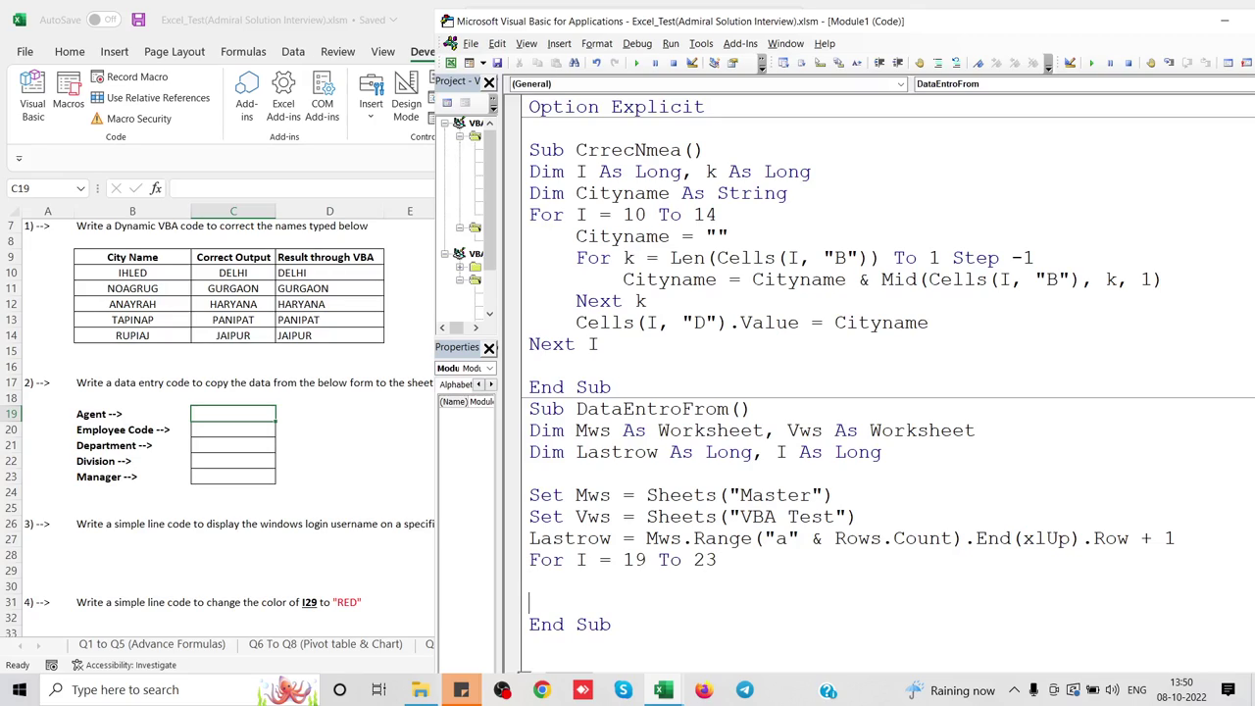
text(nexti)
text( i)
key(Return)
key(Up)
key(Up)
key(Tab)
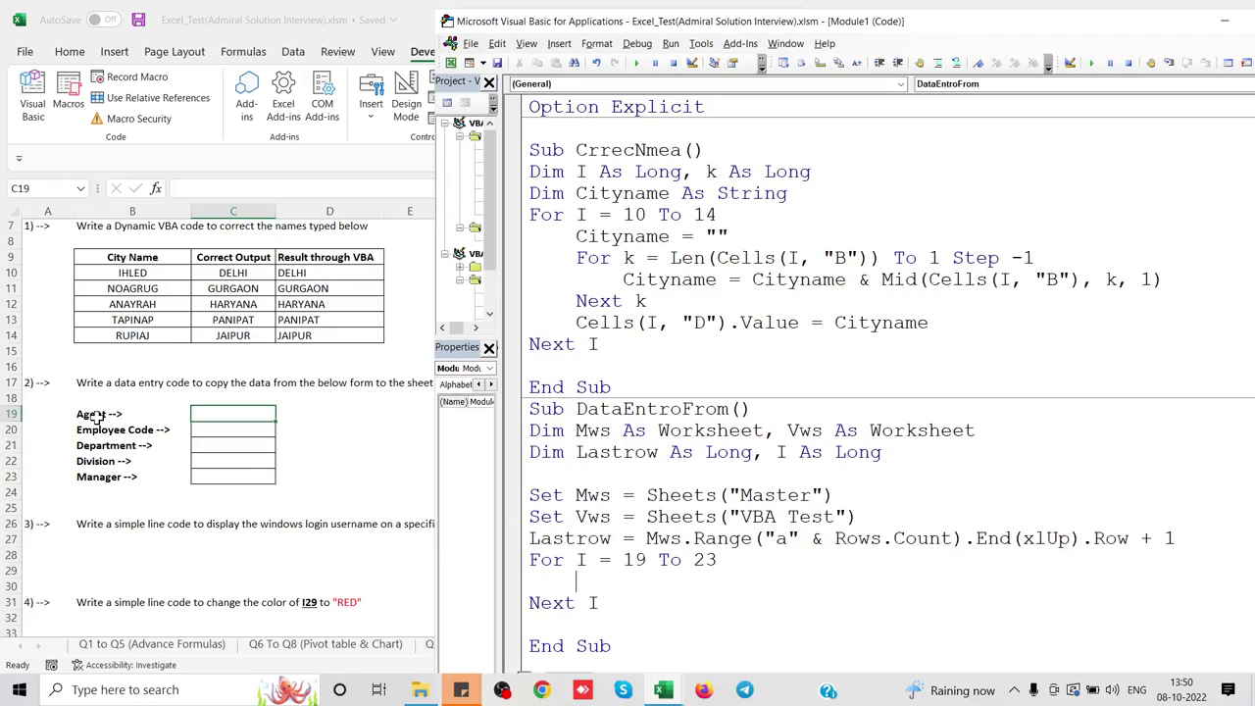
Declare AttClm As Integer and begin attclm = WorksheetFunction.Match( inside the loop.
click(547, 478)
text(Dim )
text(AttClm)
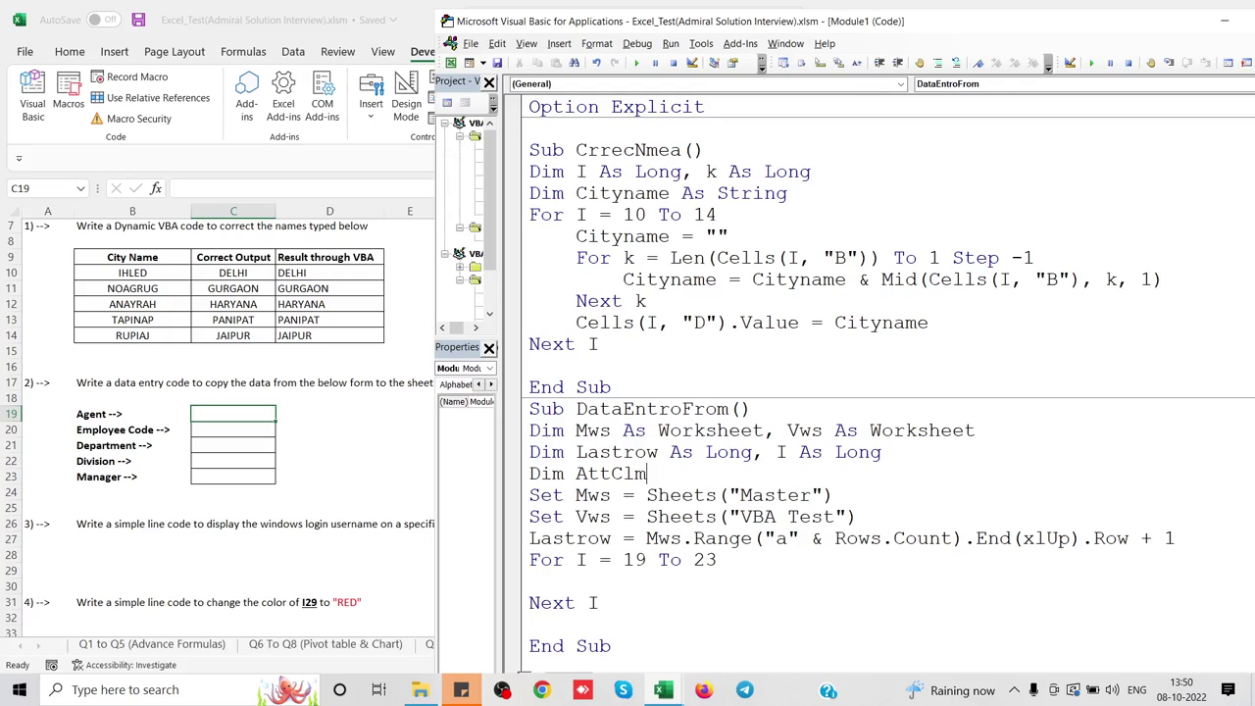
text( as )
text(i)
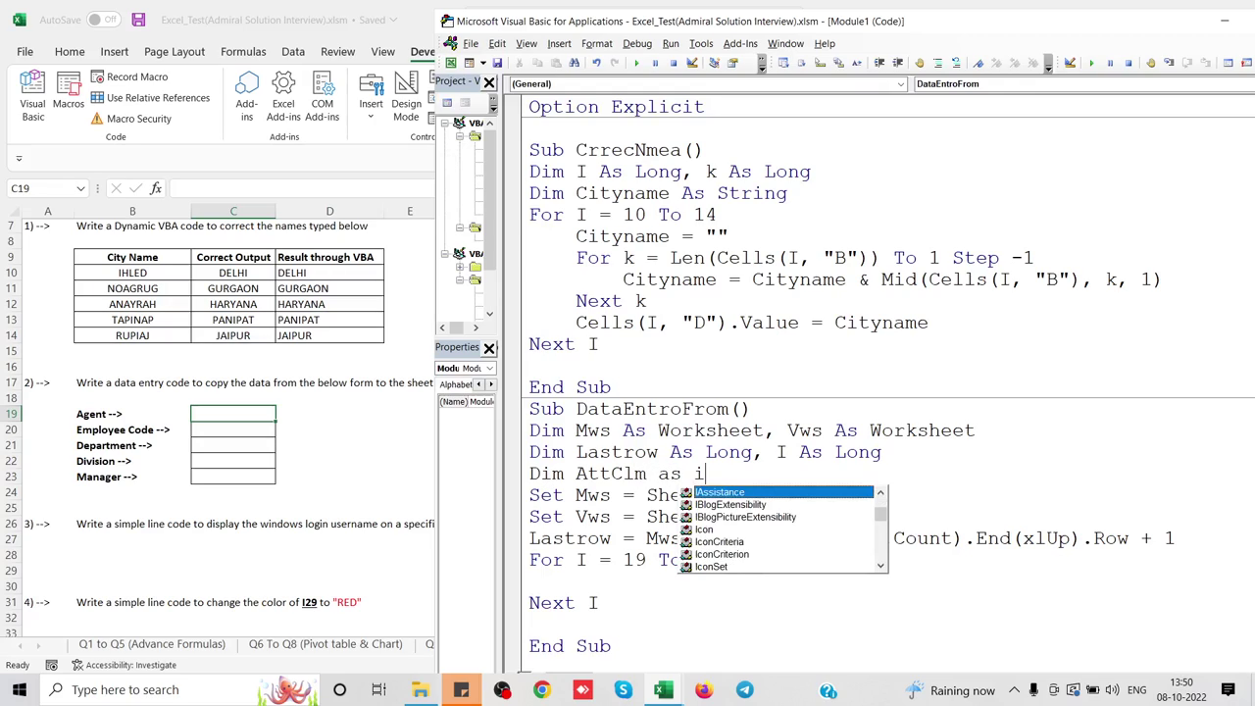
text(nt)
key(Tab)
key(Down)
key(Down)
key(Down)
key(Down)
key(Tab)
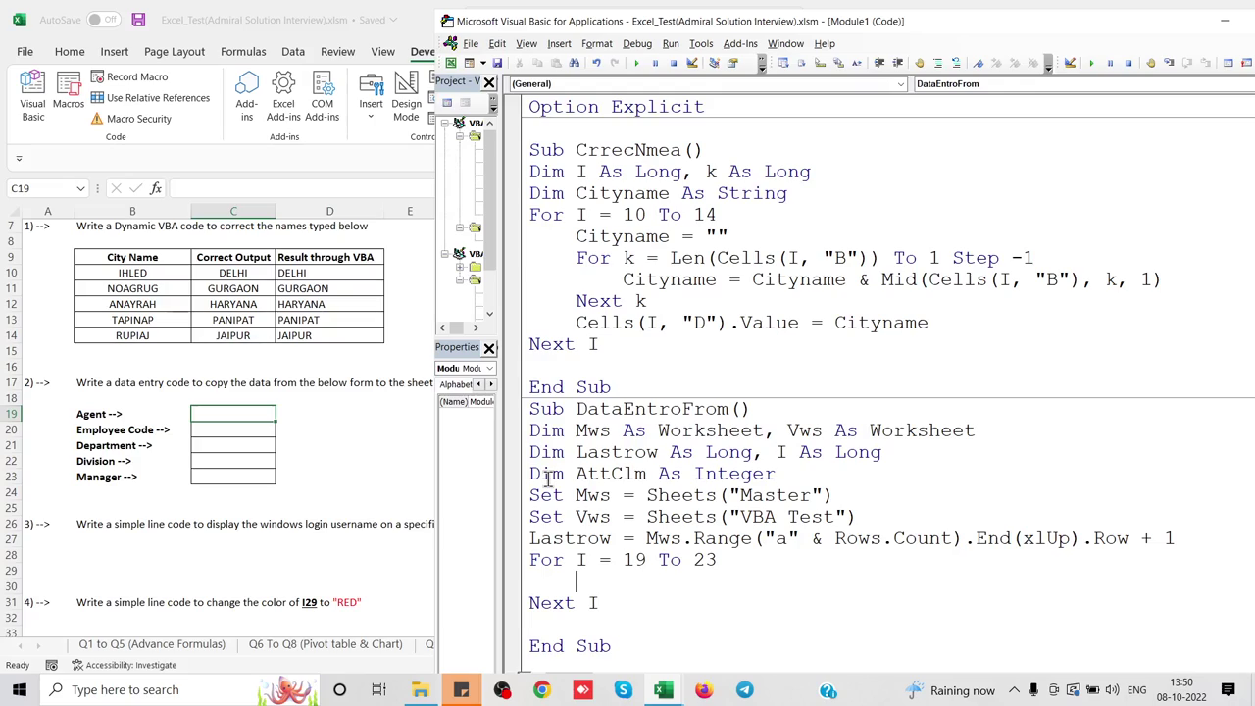
text(attc)
text(lm =)
key(ctrl+space)
text(wor)
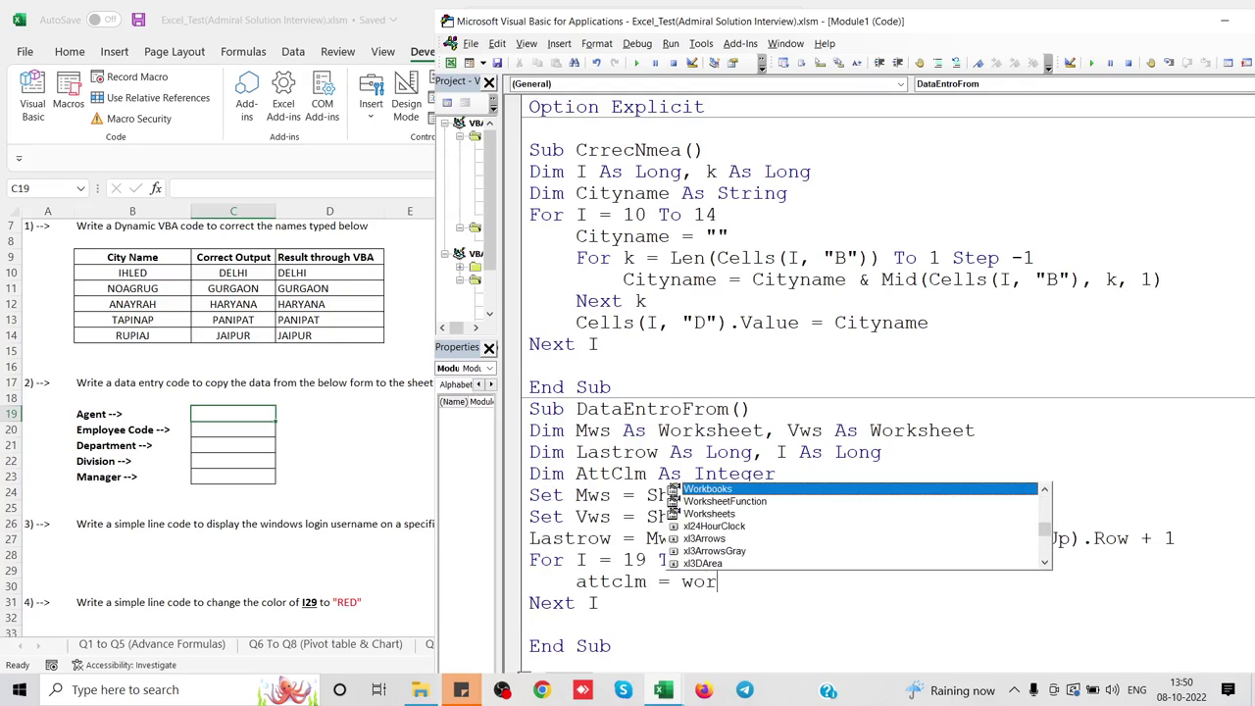
text(ksh)
key(Tab)
text(.mat)
key(Tab)
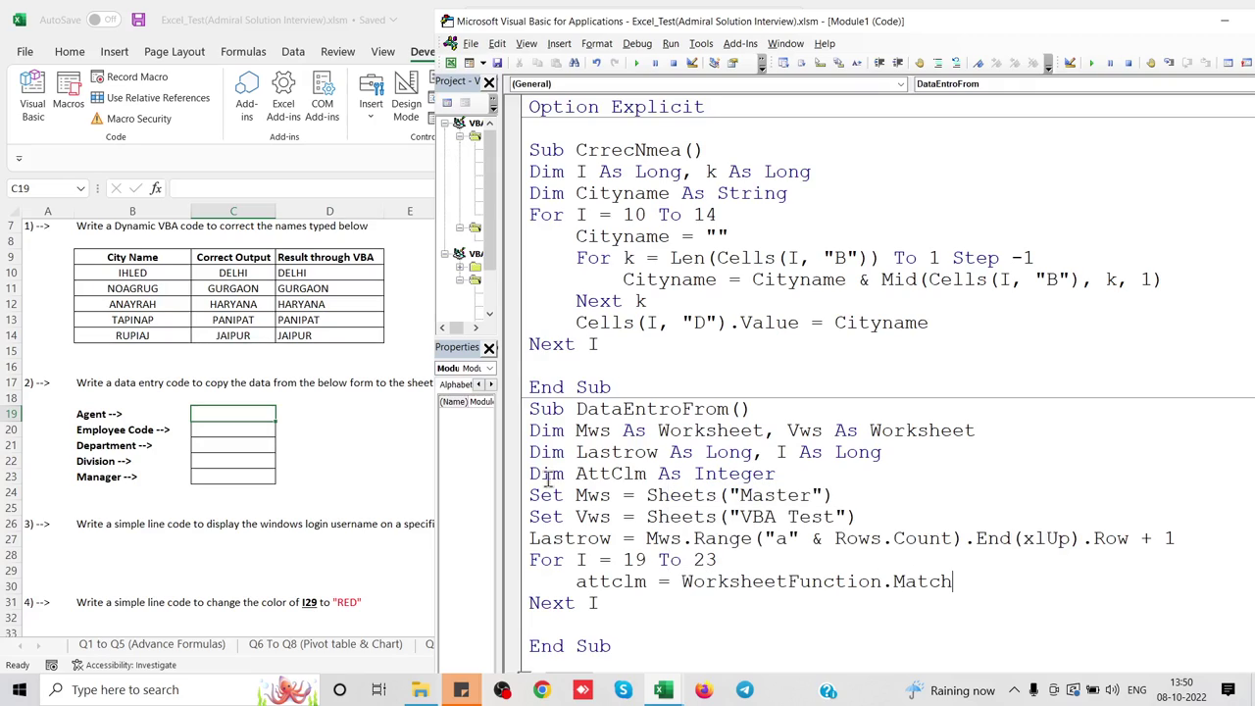
text(()
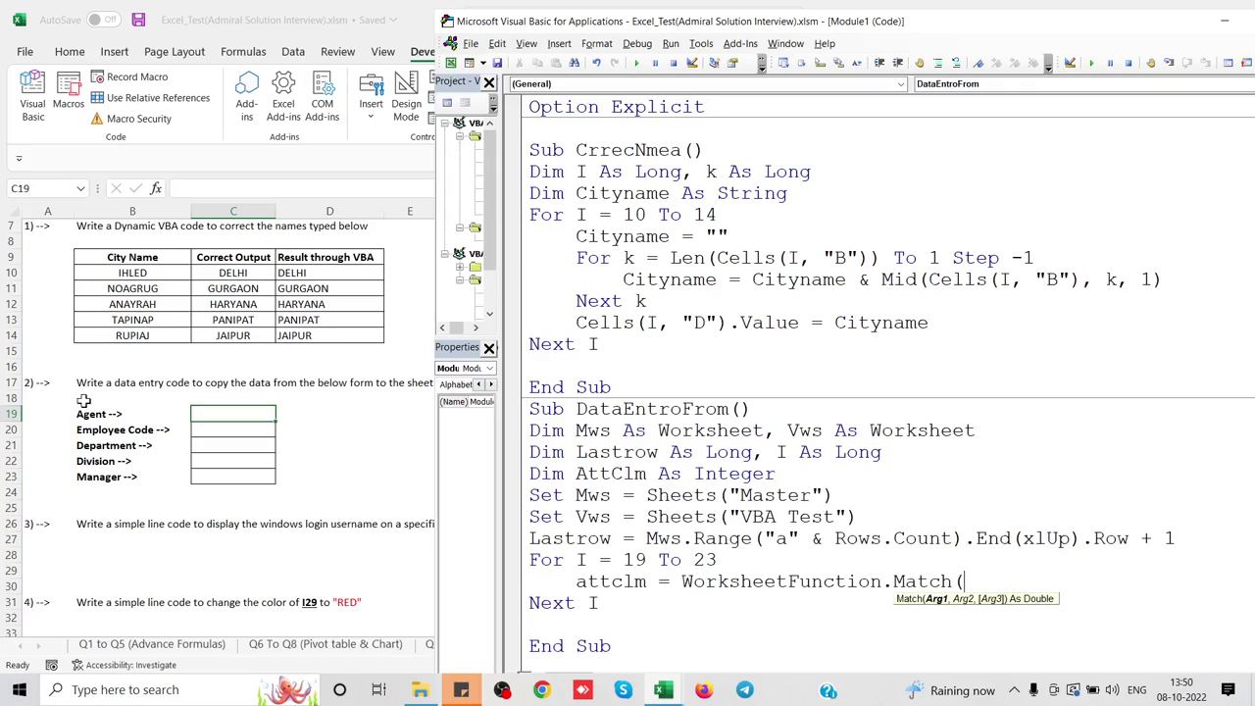
Type Left(vws.Cells(i,"B"),Len( as the Match lookup value.
click(89, 414)
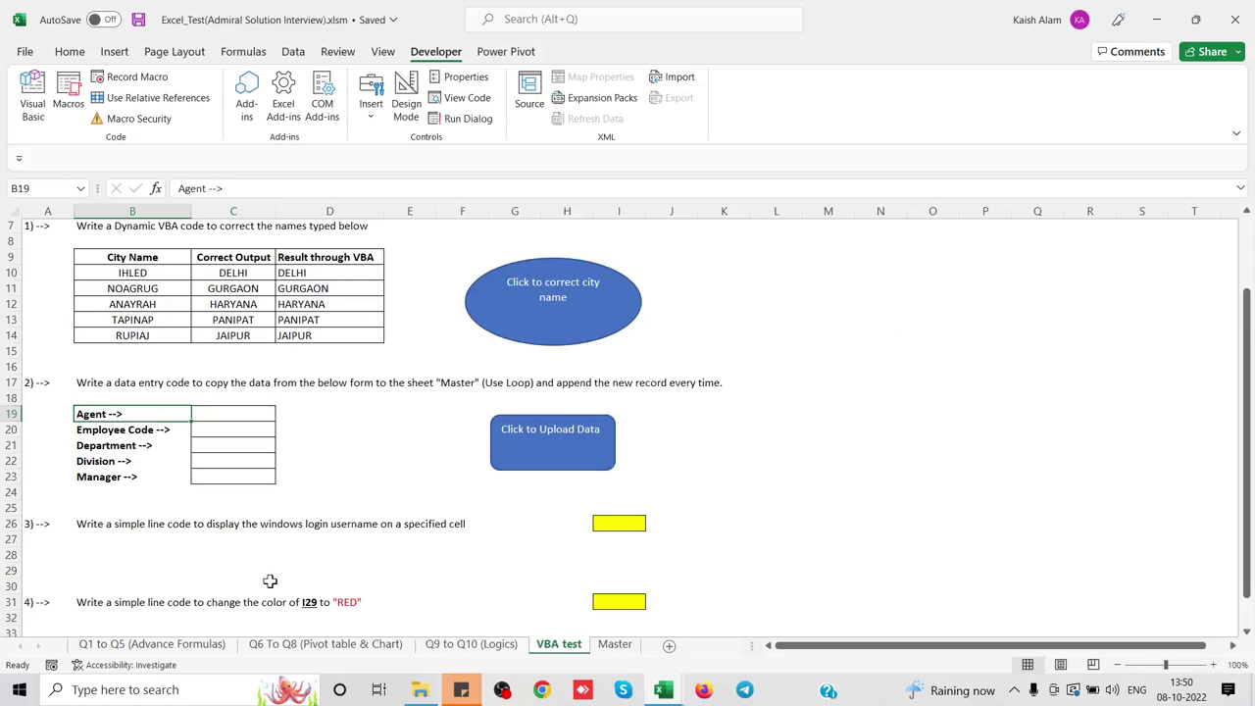
click(612, 645)
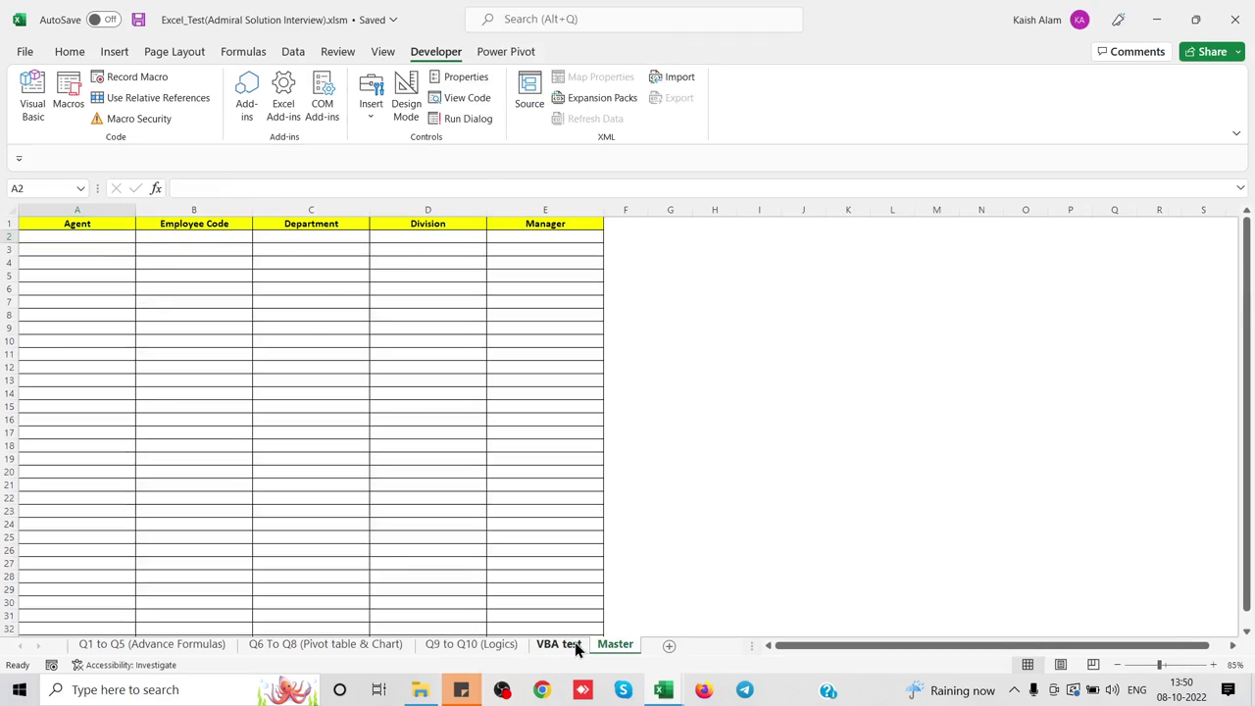
click(576, 645)
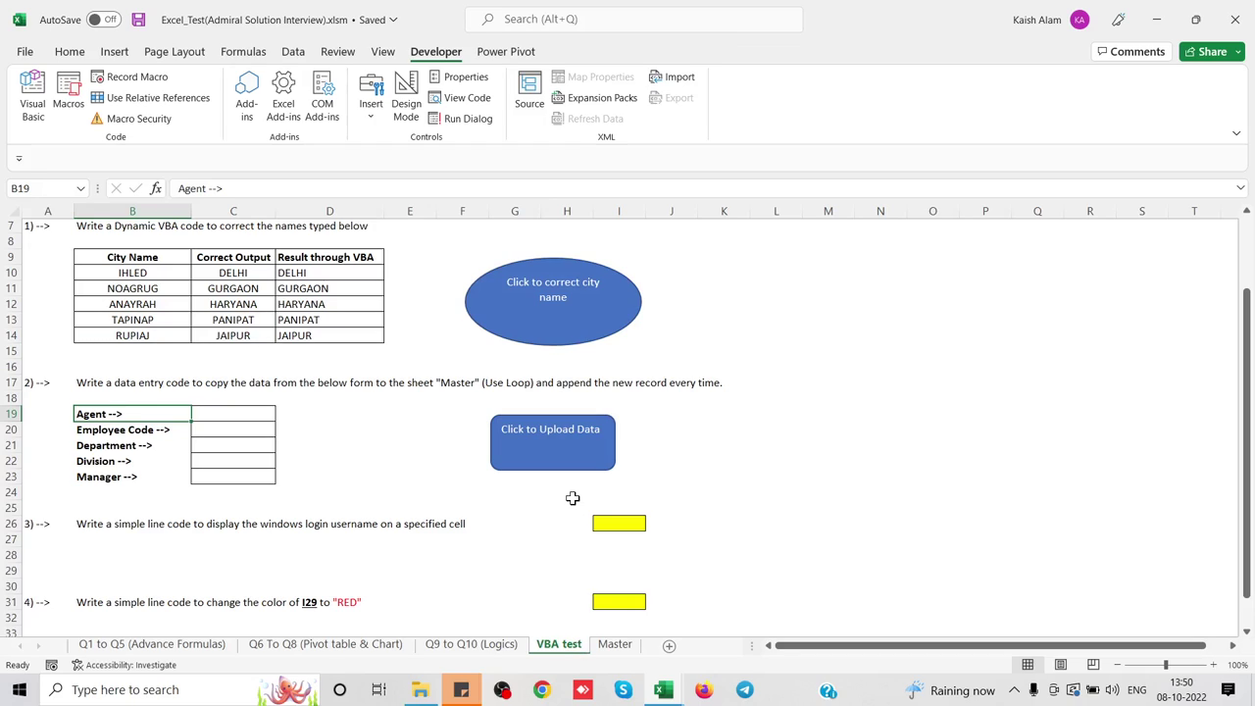
key(alt+F11)
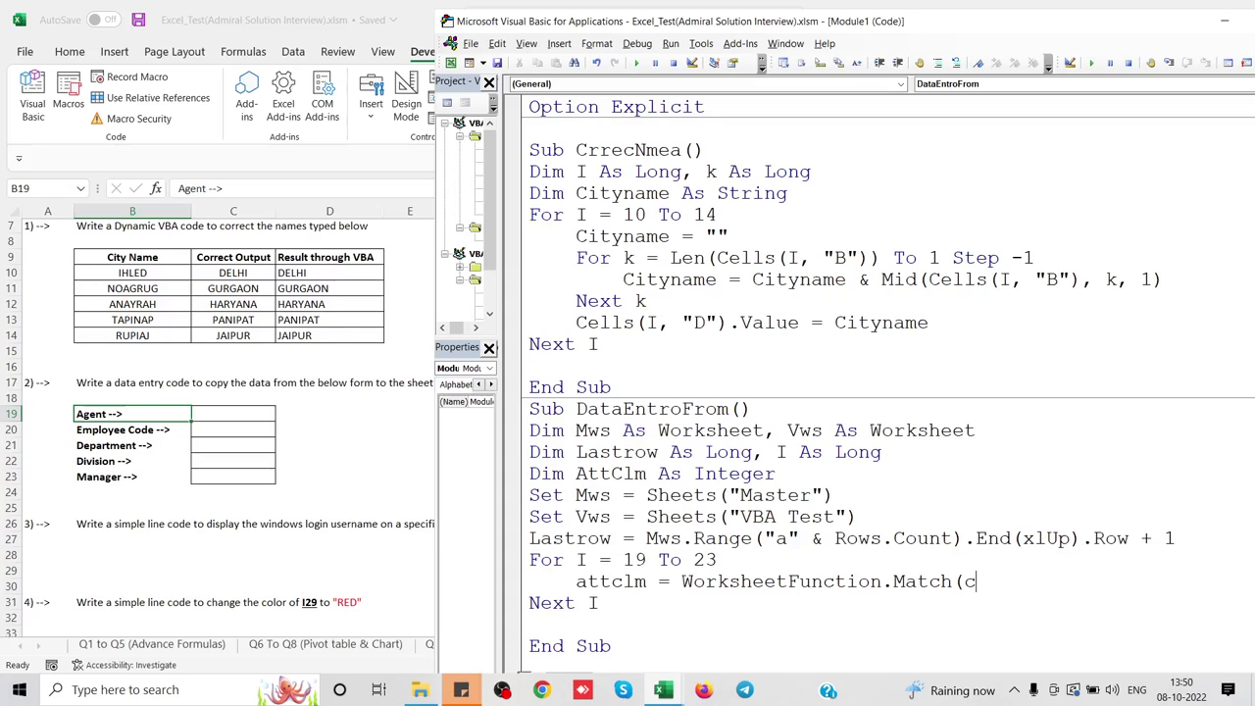
text(v)
text(ws.Cells)
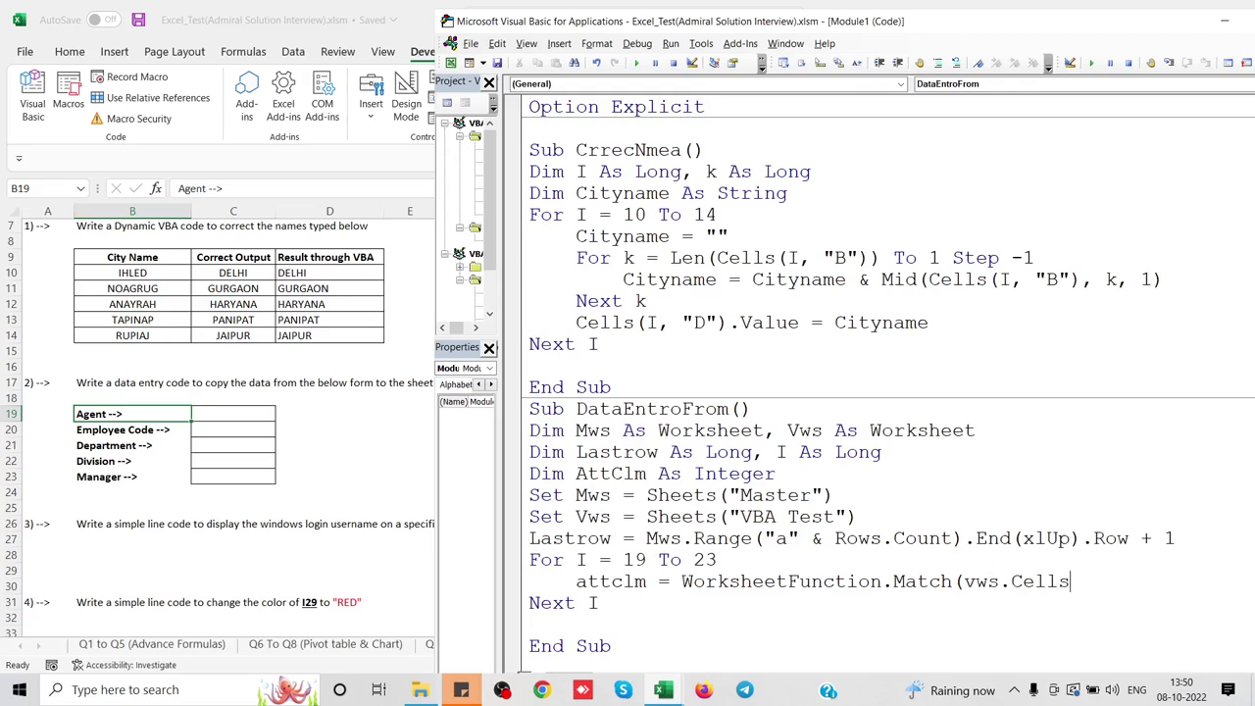
text(()
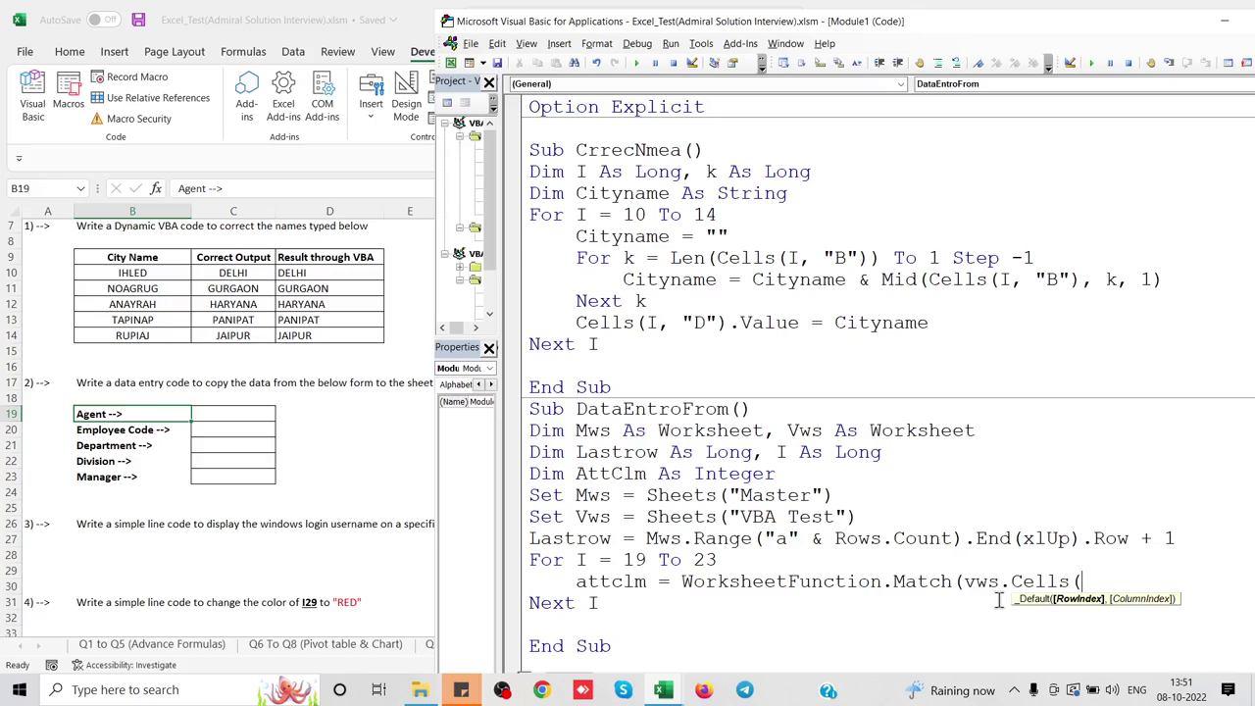
text(c)
key(BackSpace)
text(i,)
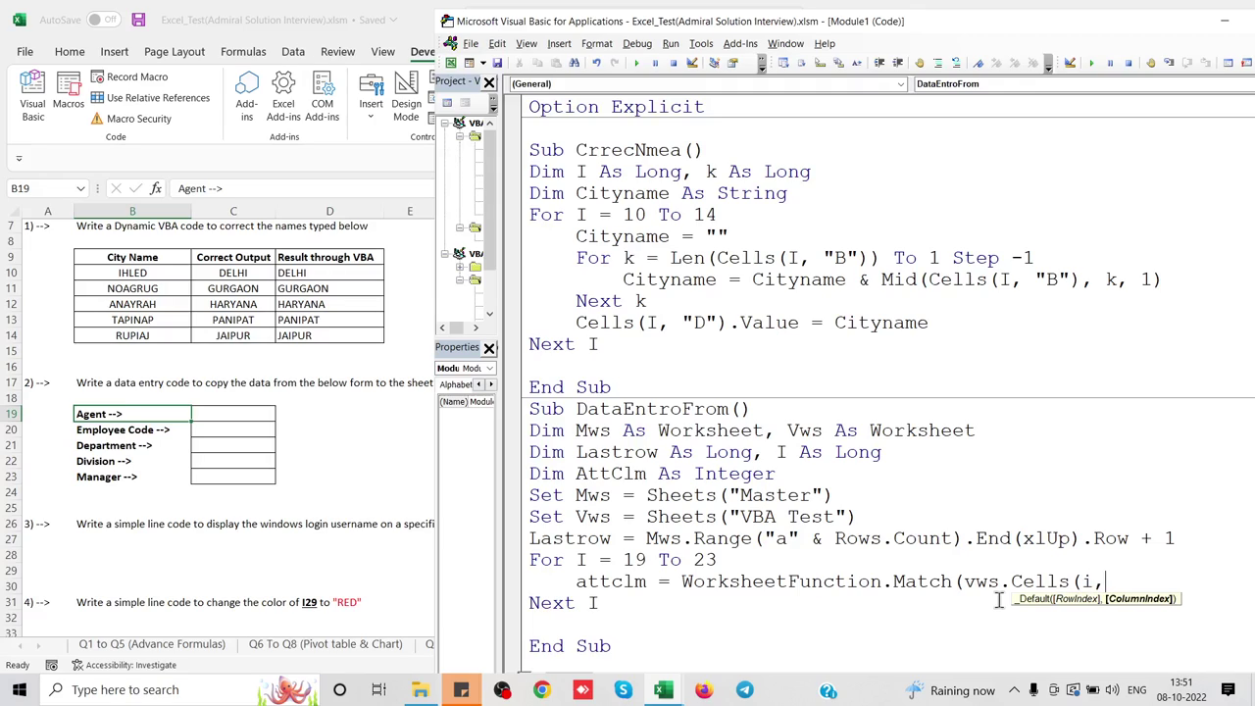
text("B"))
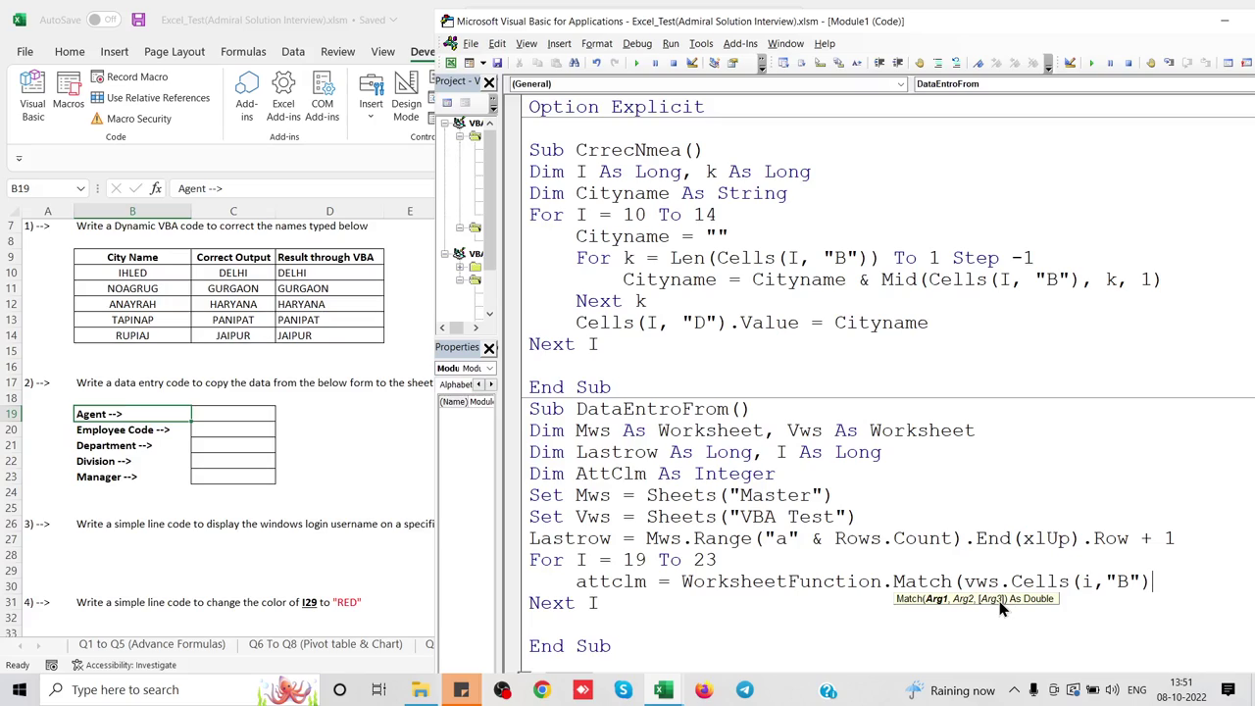
click(965, 582)
text(left()
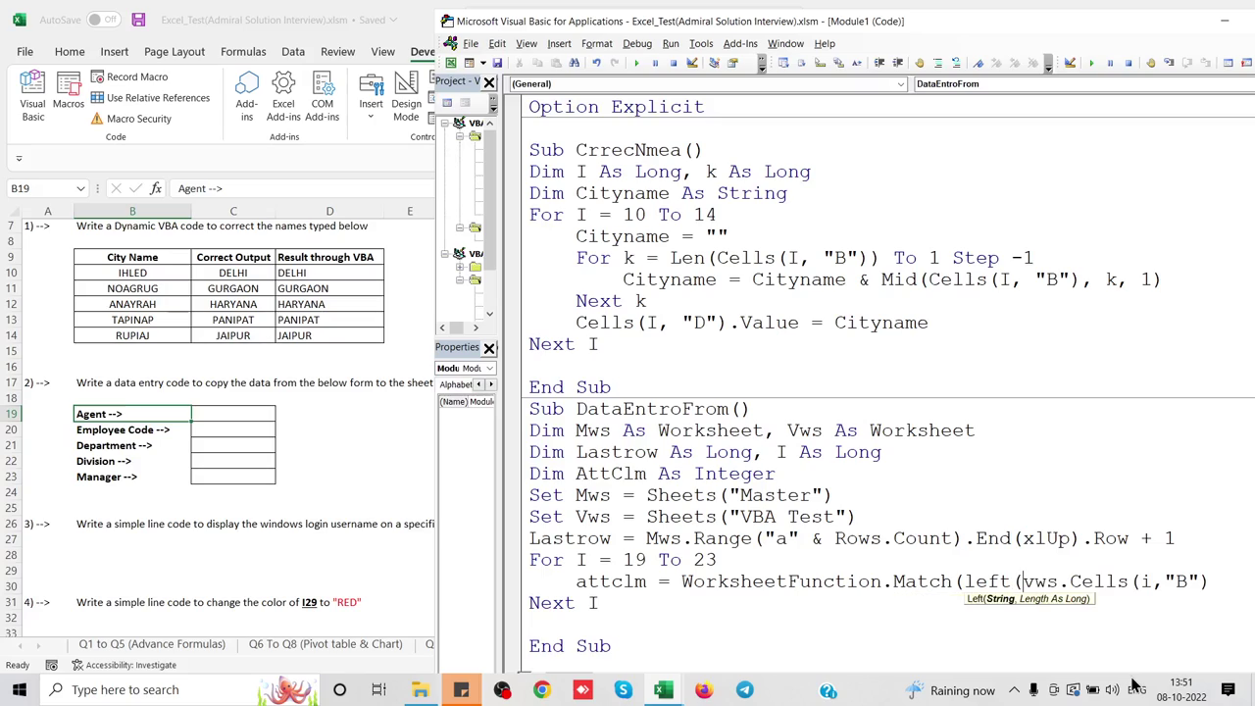
click(1225, 585)
text(,)
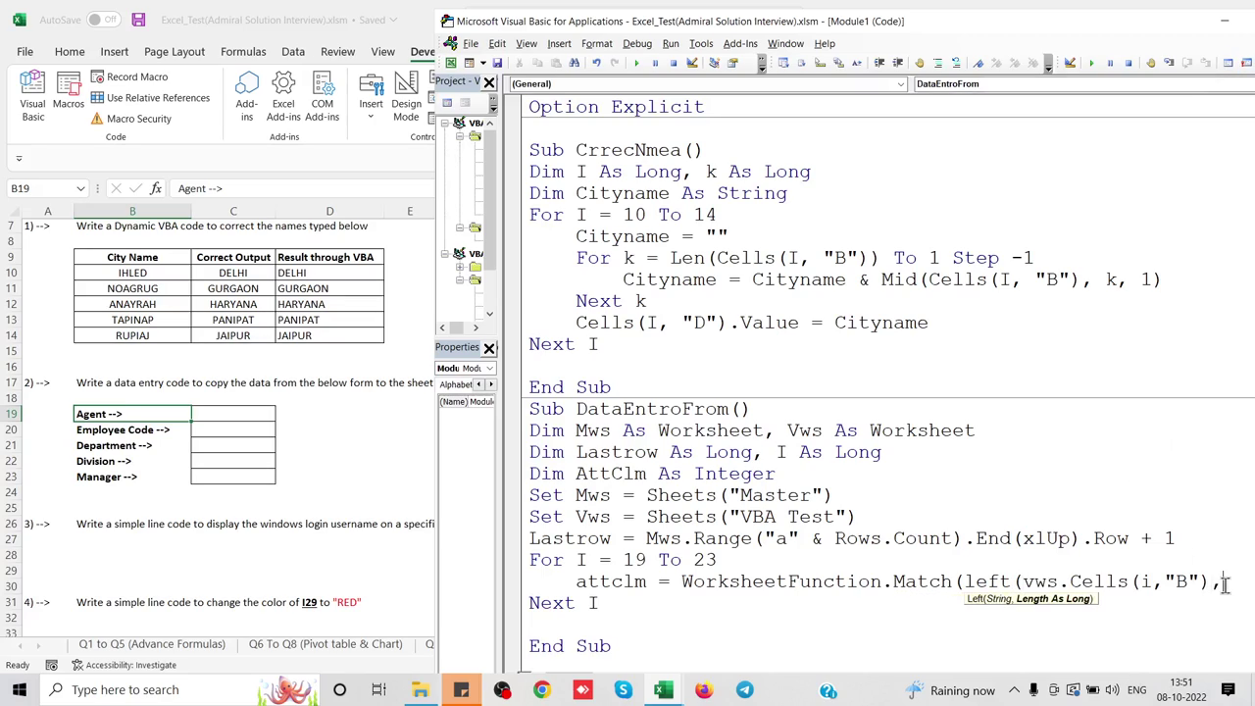
text(l)
text(en()
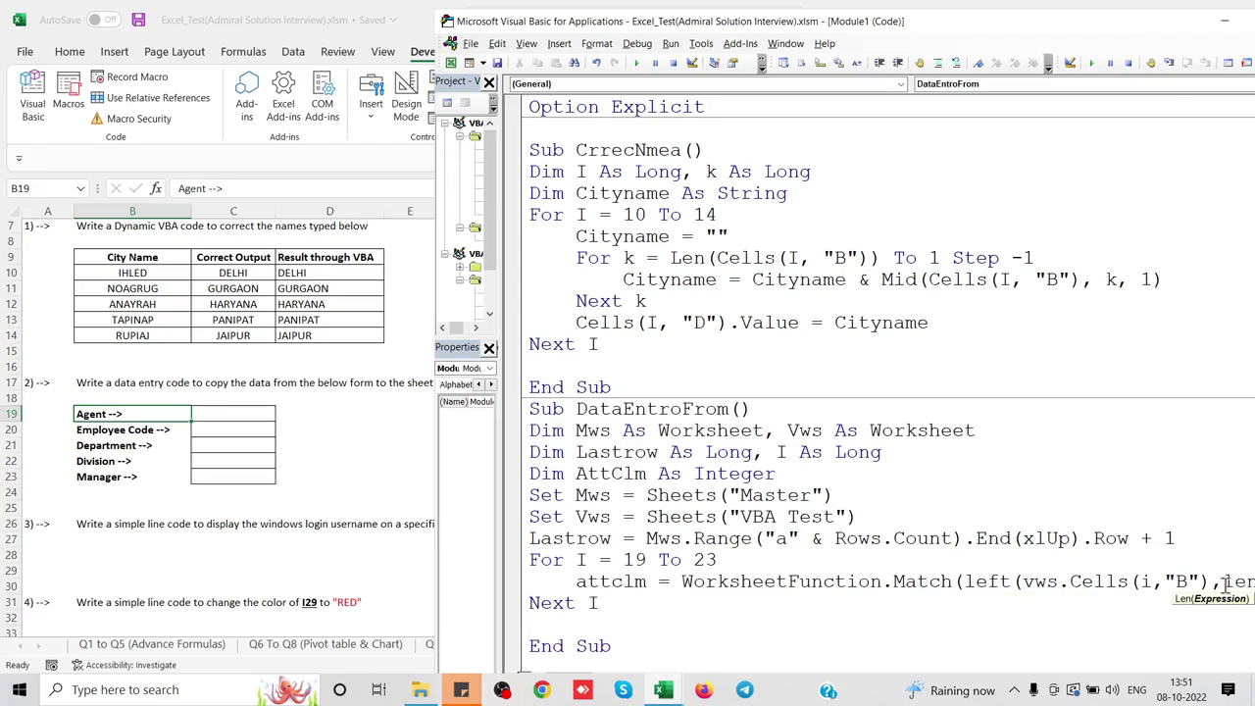
Finish Match with Len(vws.Cells(i,"B"))-4, lookup range mws.Range("1:1") and match type 0.
double_click(1073, 23)
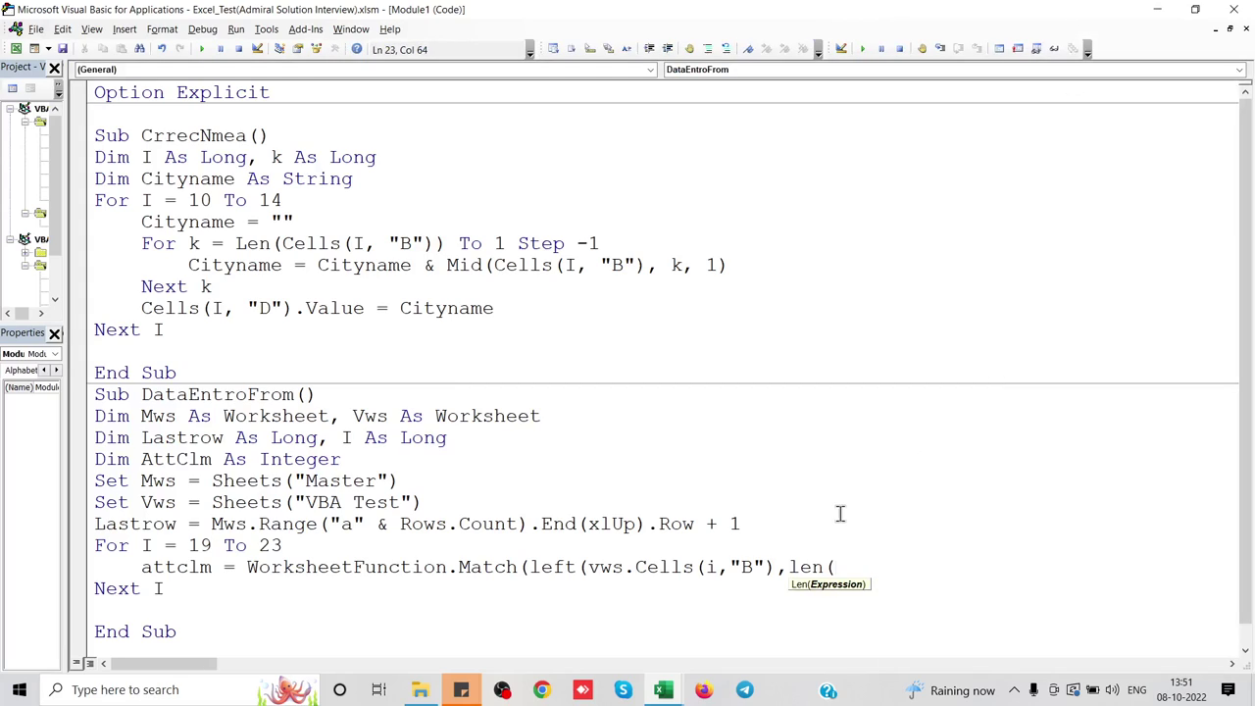
text(vws.)
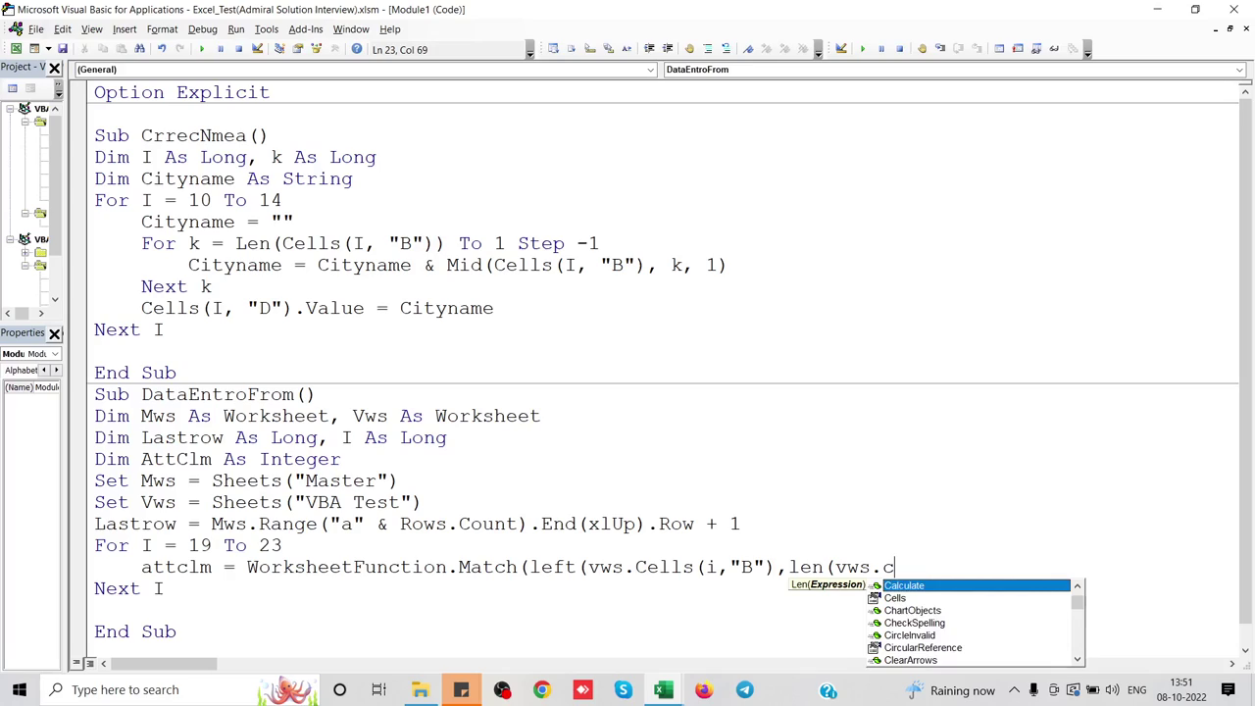
text(cel)
key(Tab)
text((i)
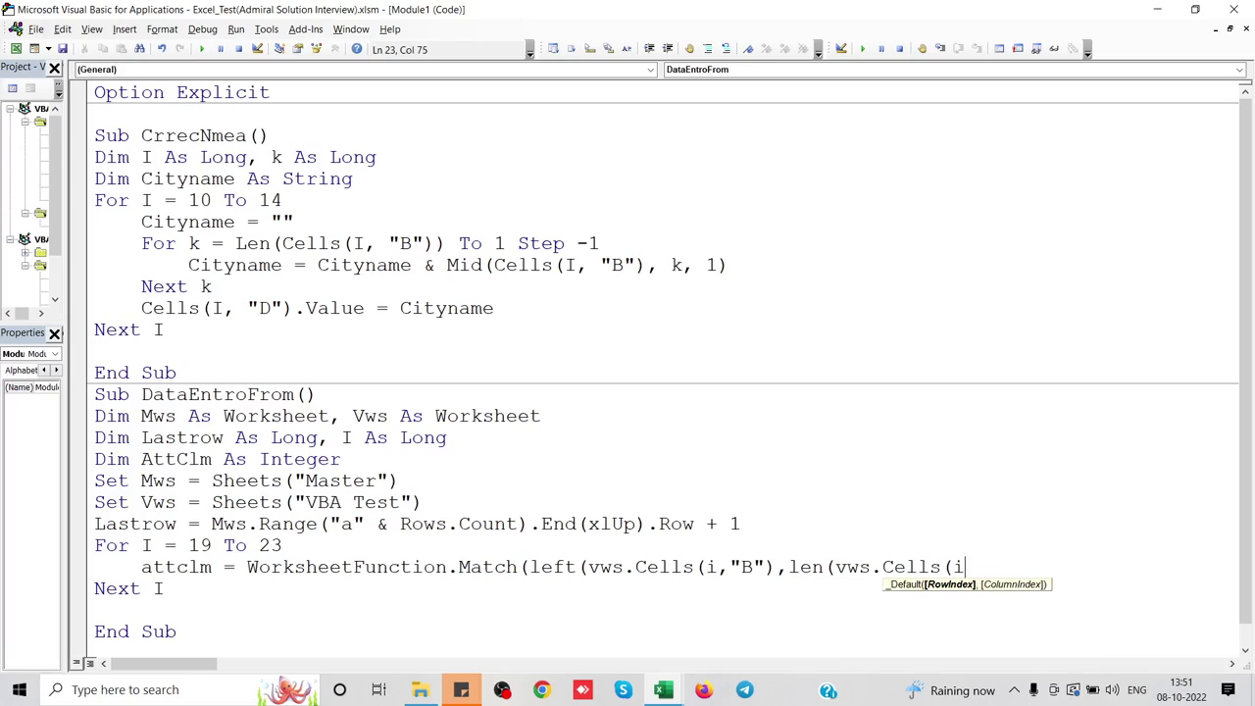
text(,)
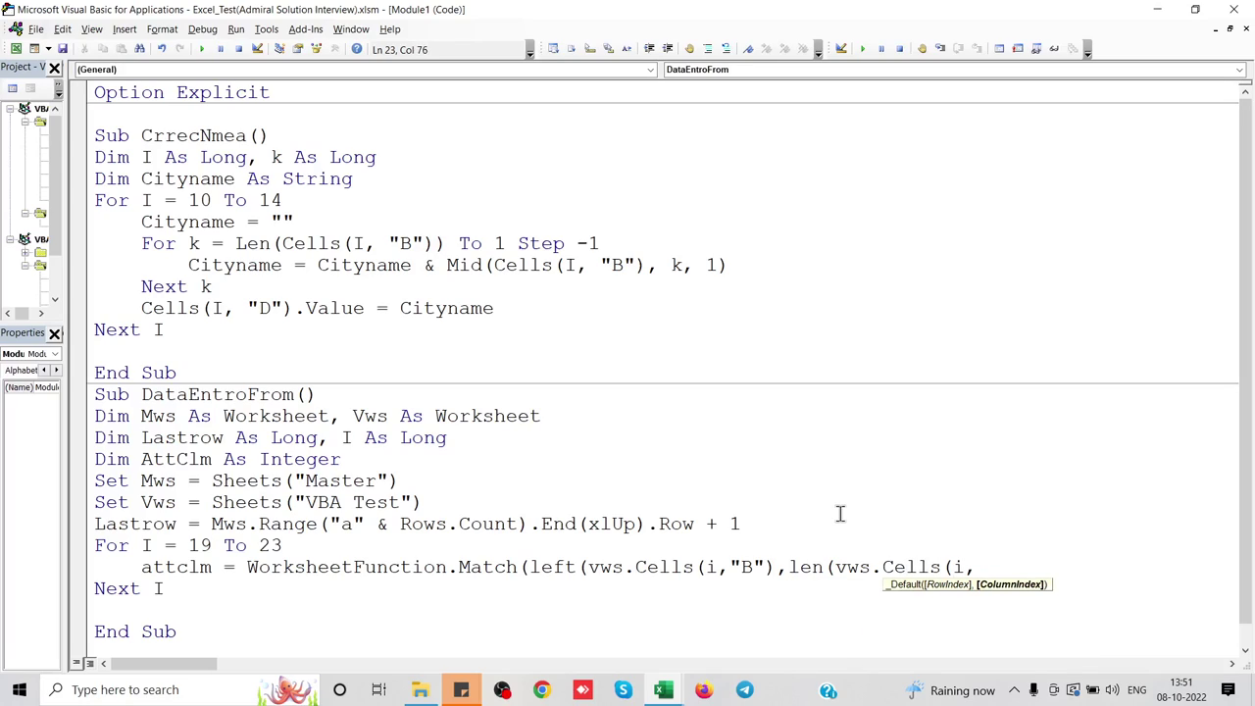
text("B"))
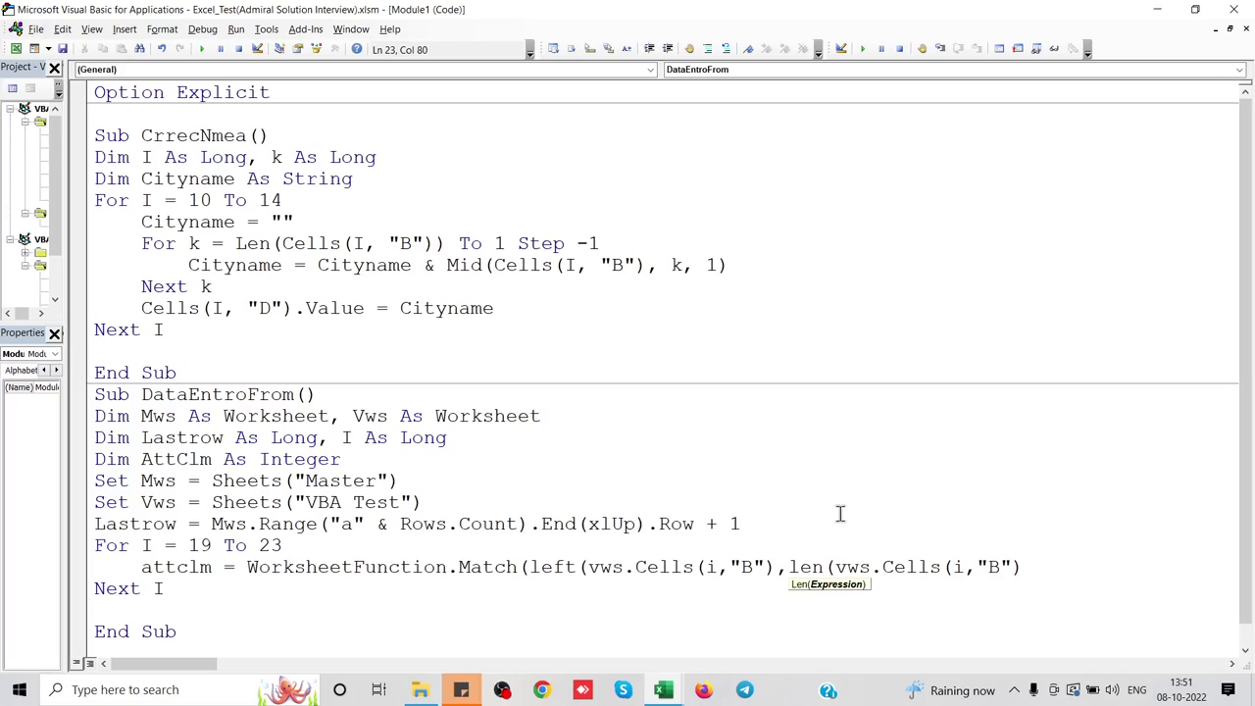
text()-4)
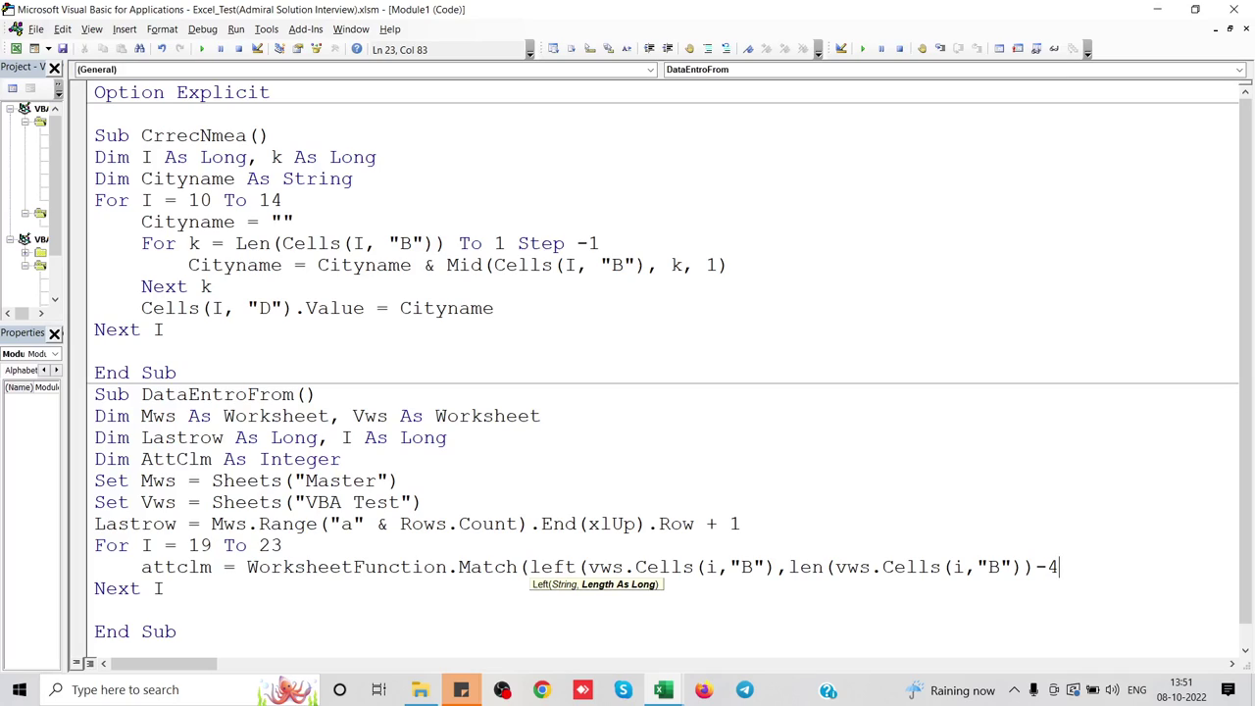
text(),)
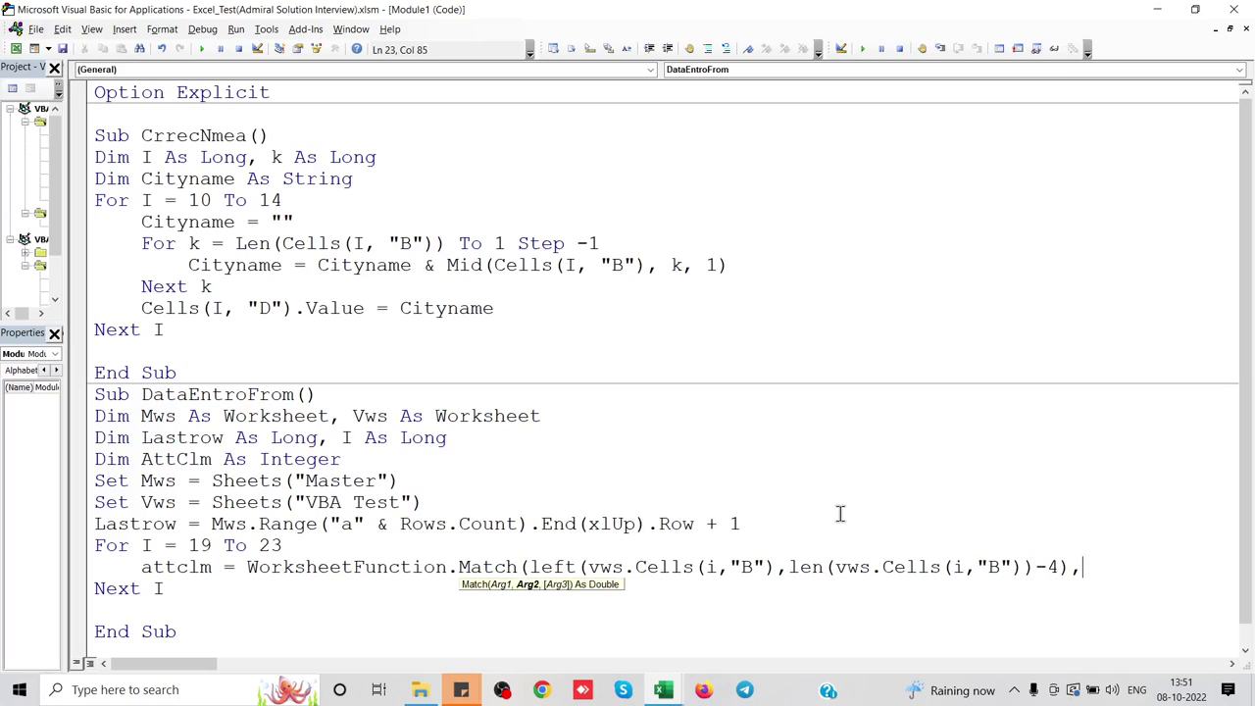
key(alt+F11)
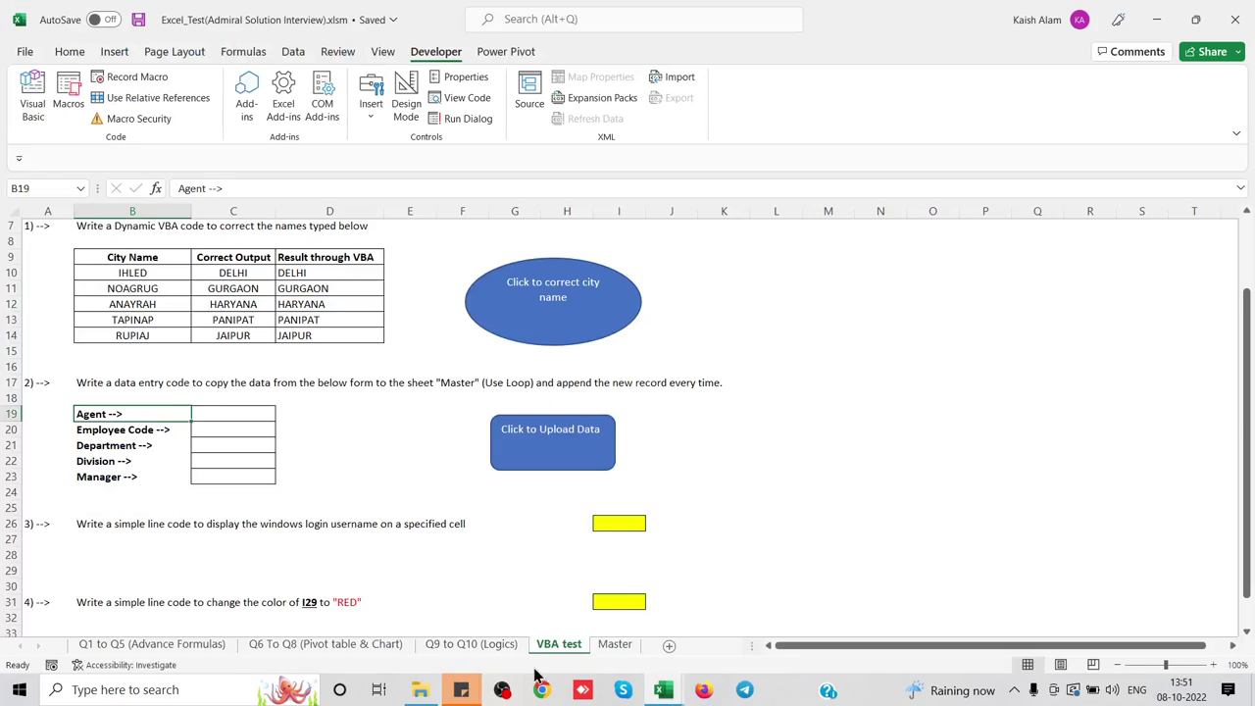
click(615, 644)
key(alt+F11)
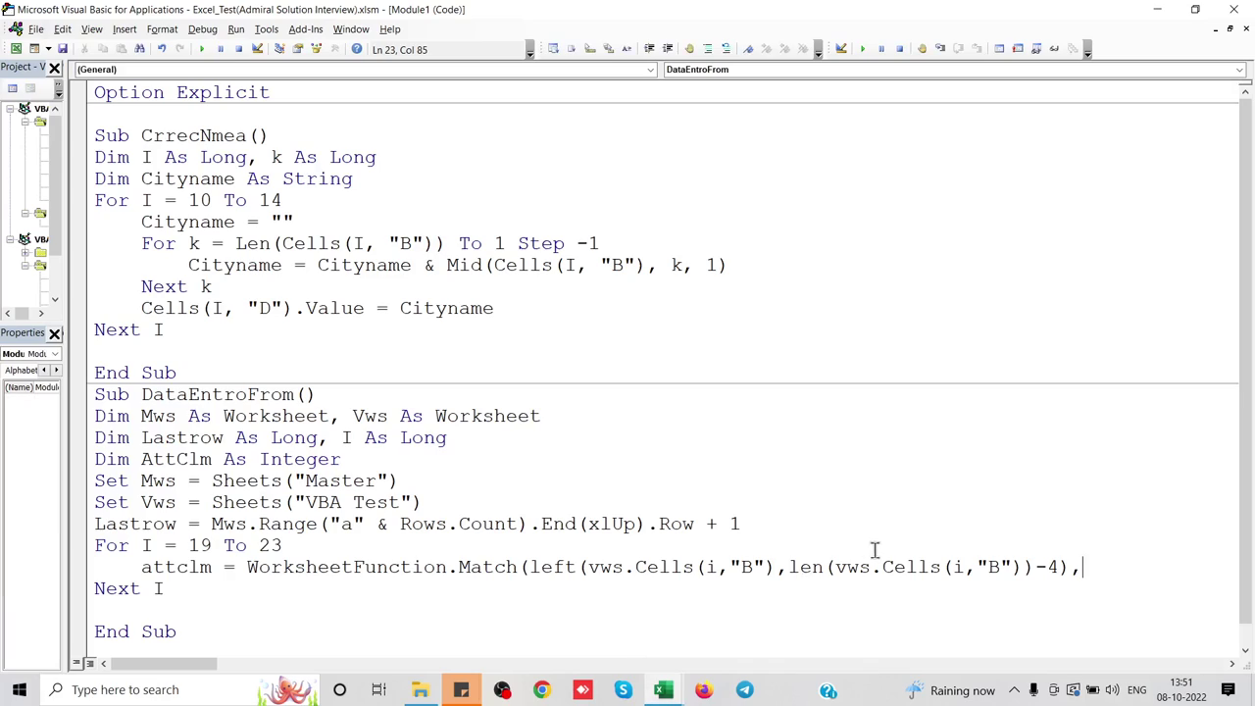
text(mws.)
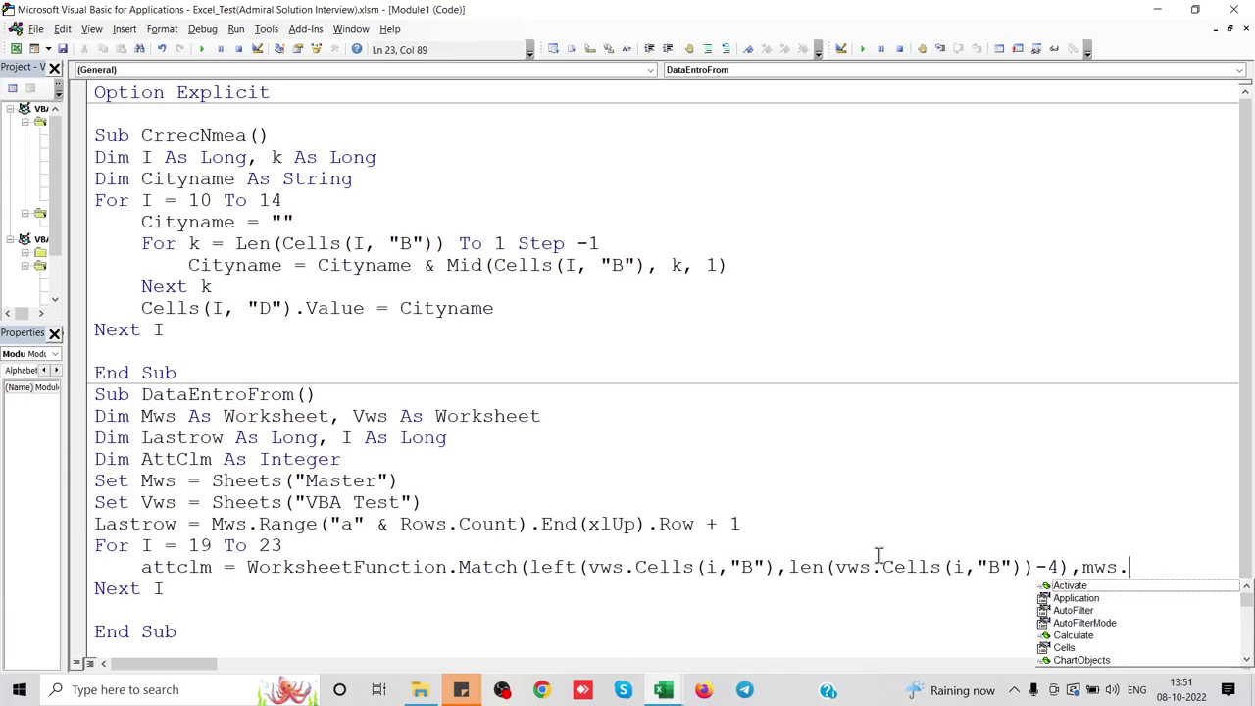
text(ran)
key(Tab)
text((")
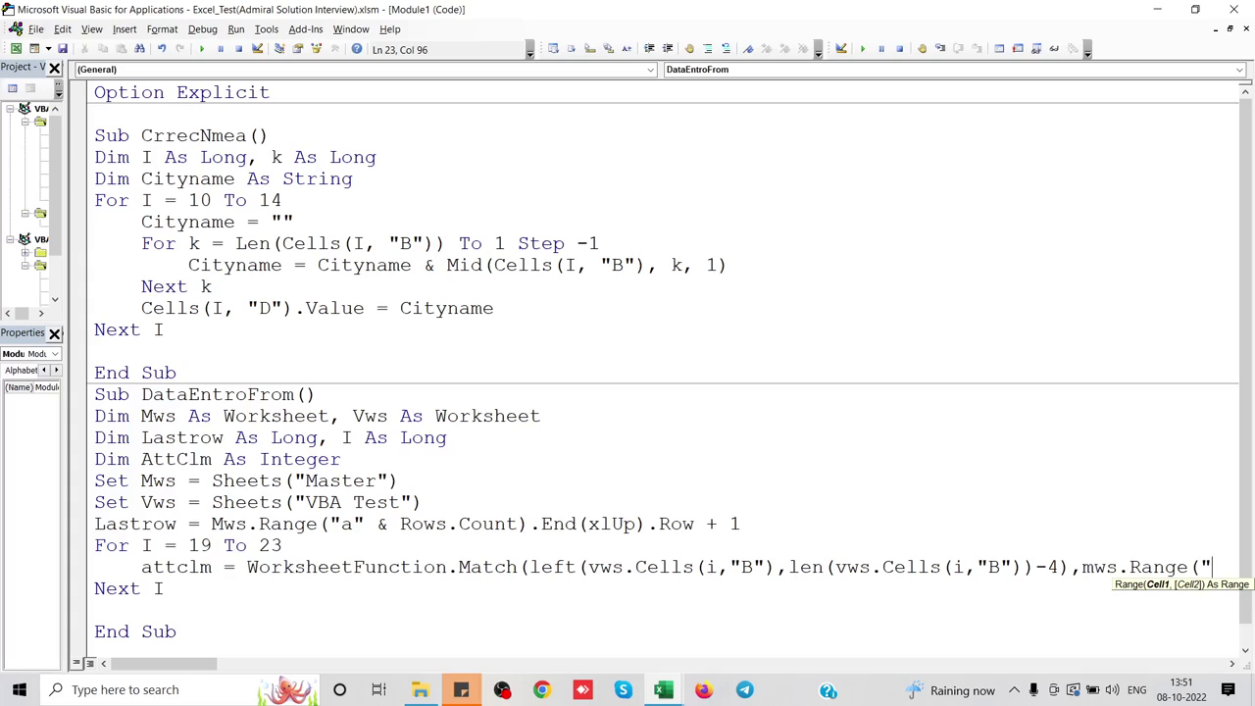
text(1:1")
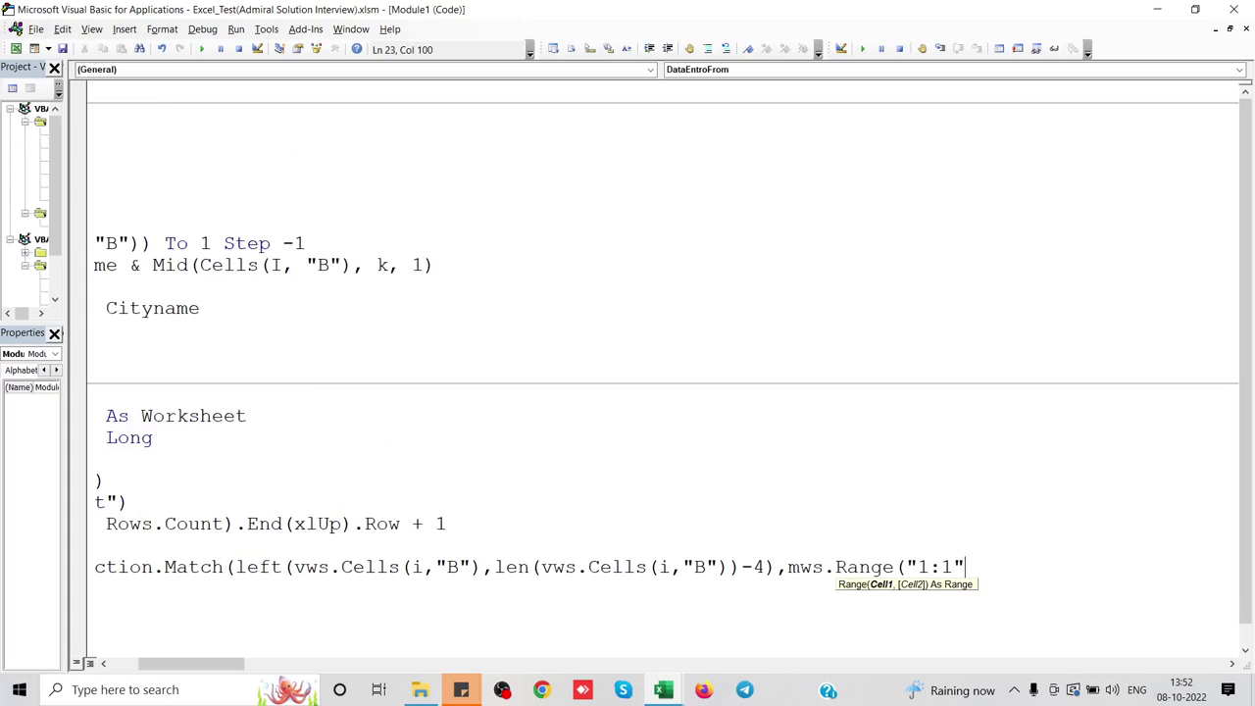
text(),0)
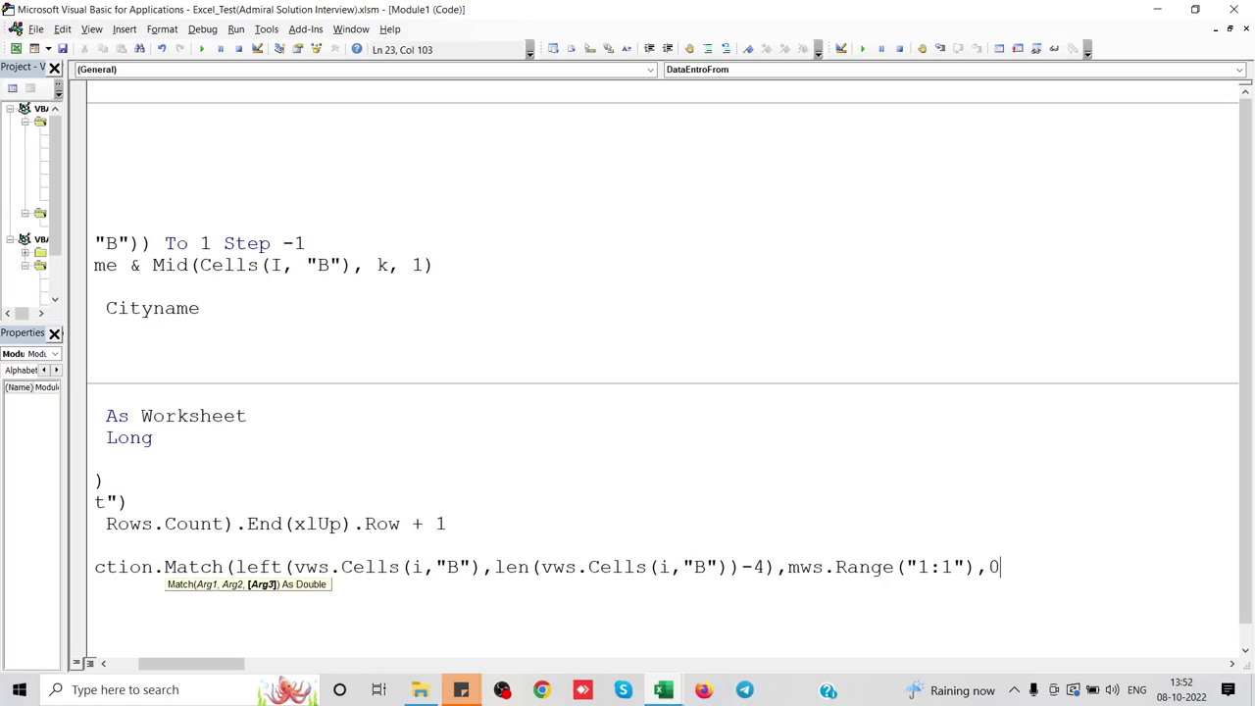
text())
key(Down)
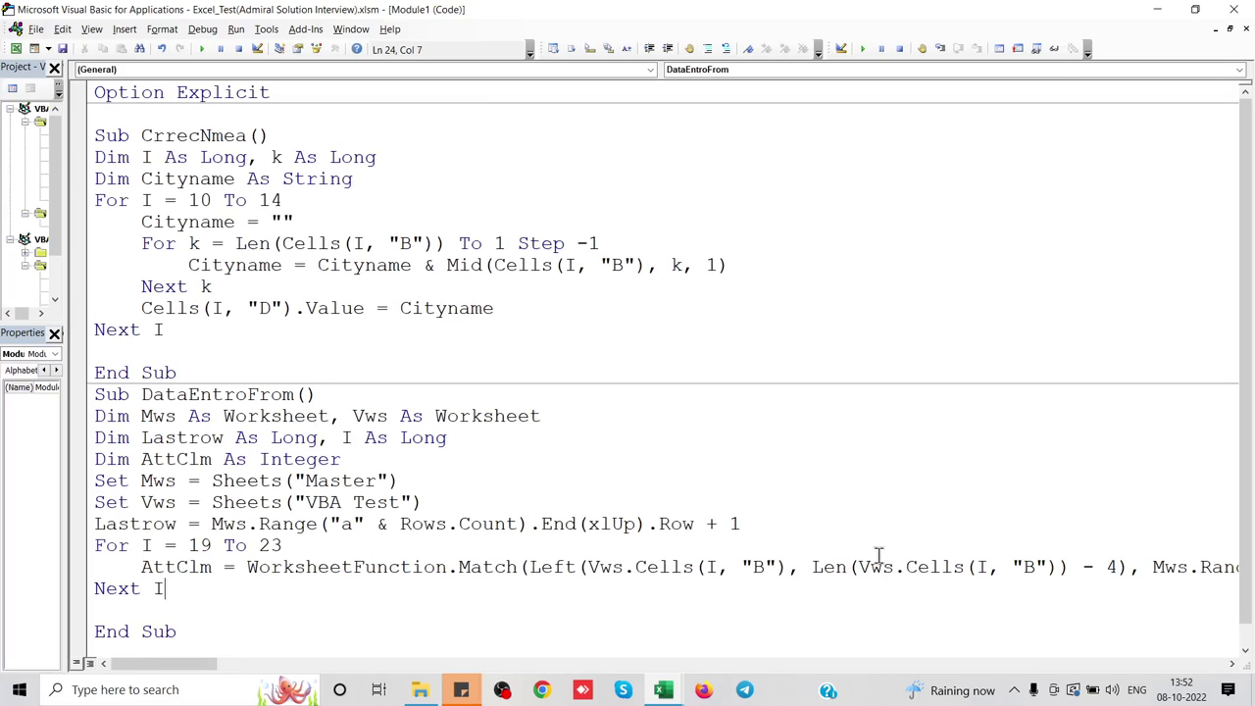
Add the loop line Mws.Cells(Lastrow, AttClm).Value = Vws.Cells(I, "C").Value.
key(Up)
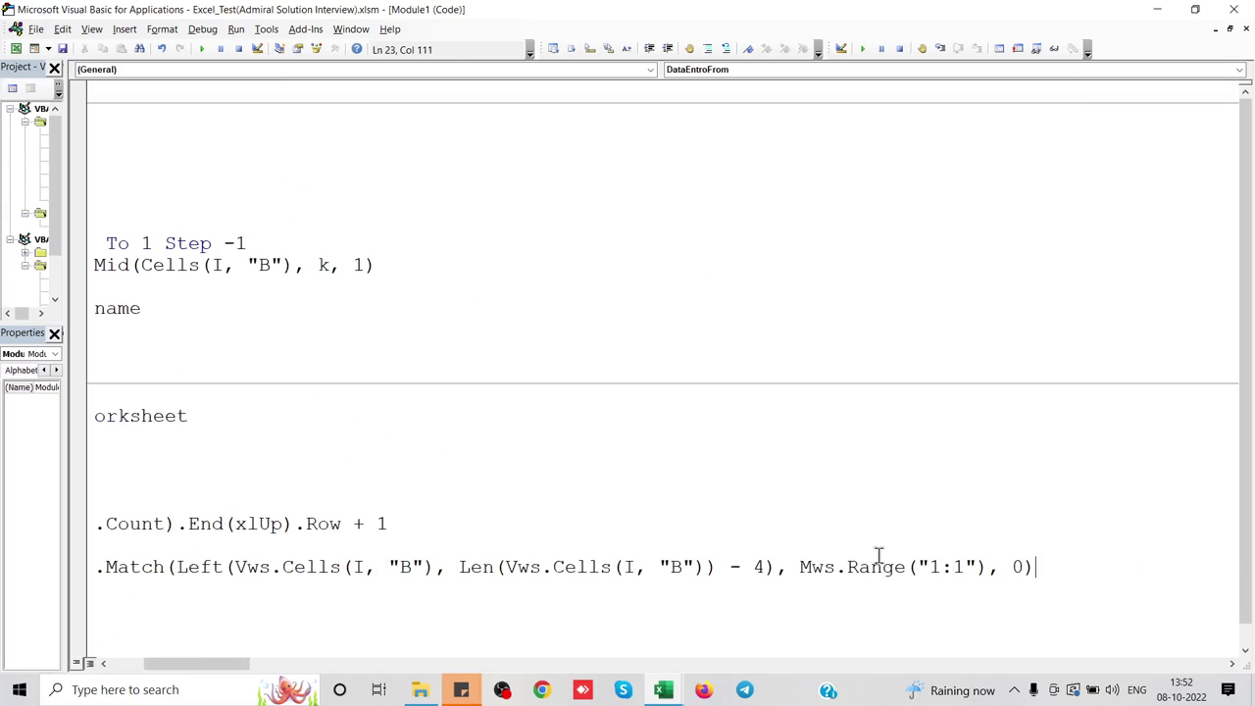
key(Return)
key(Return)
key(Up)
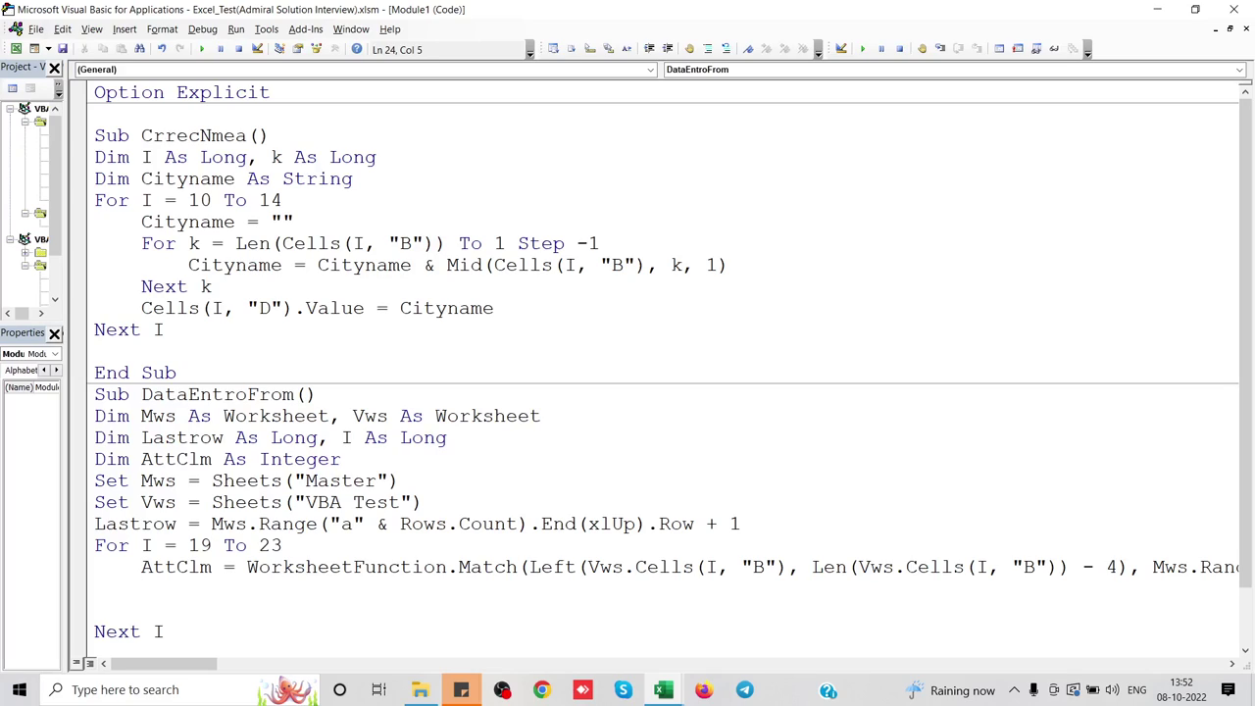
text(mws.cel)
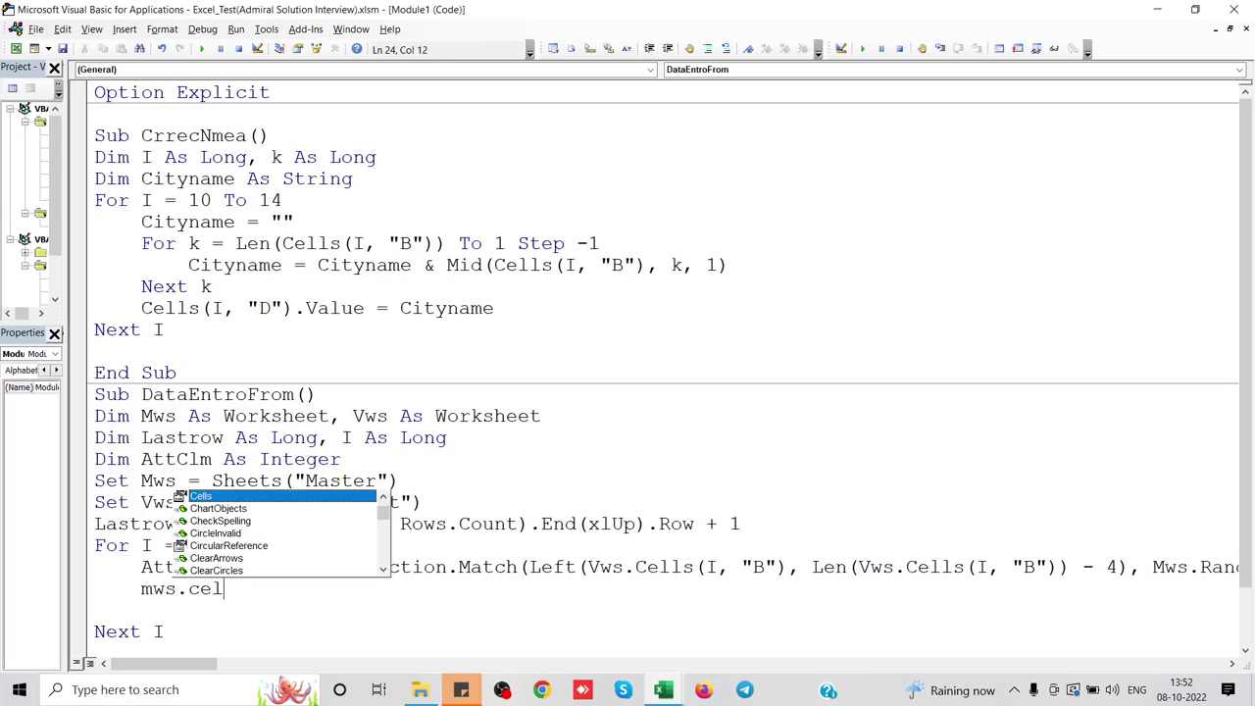
key(Tab)
text(()
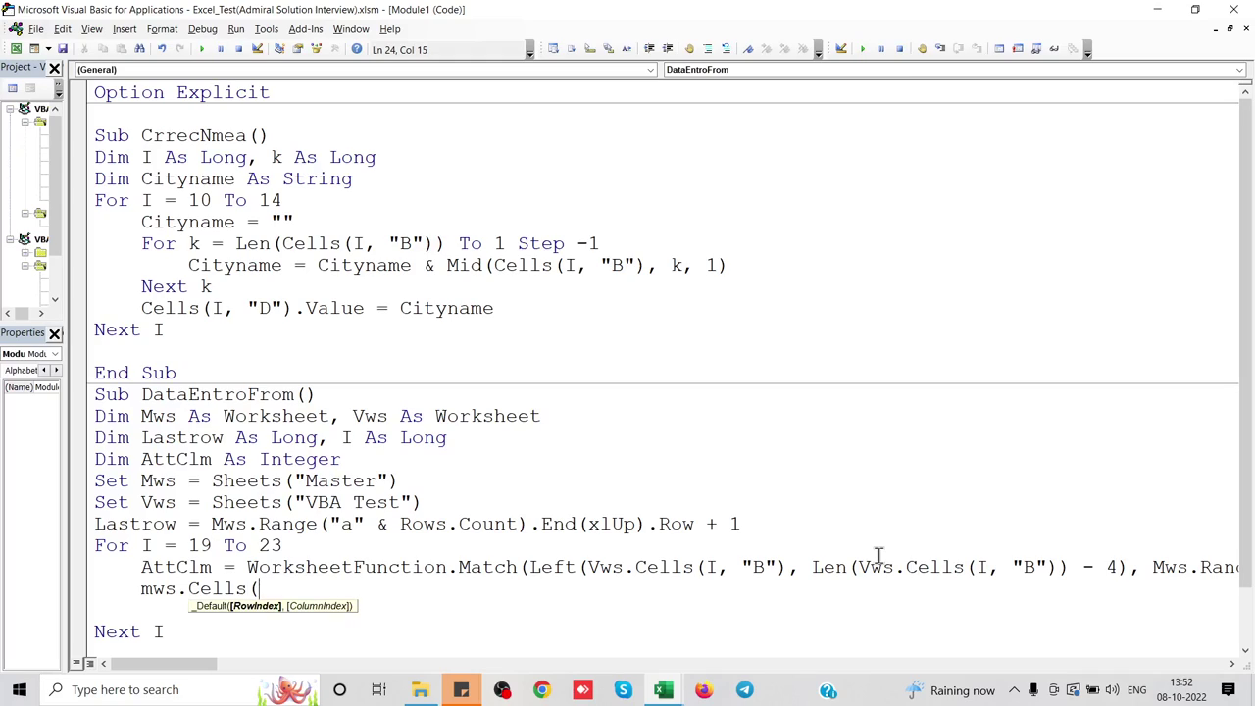
text(lastrow,)
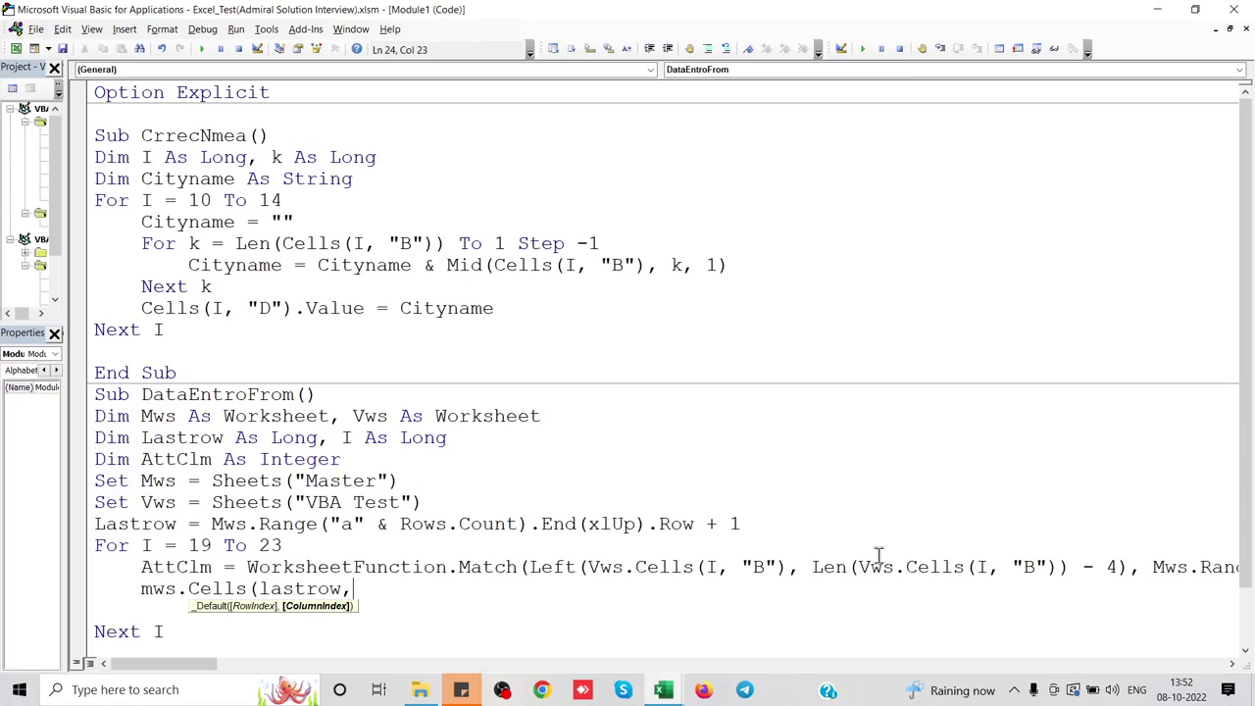
text(attc)
text(lm).)
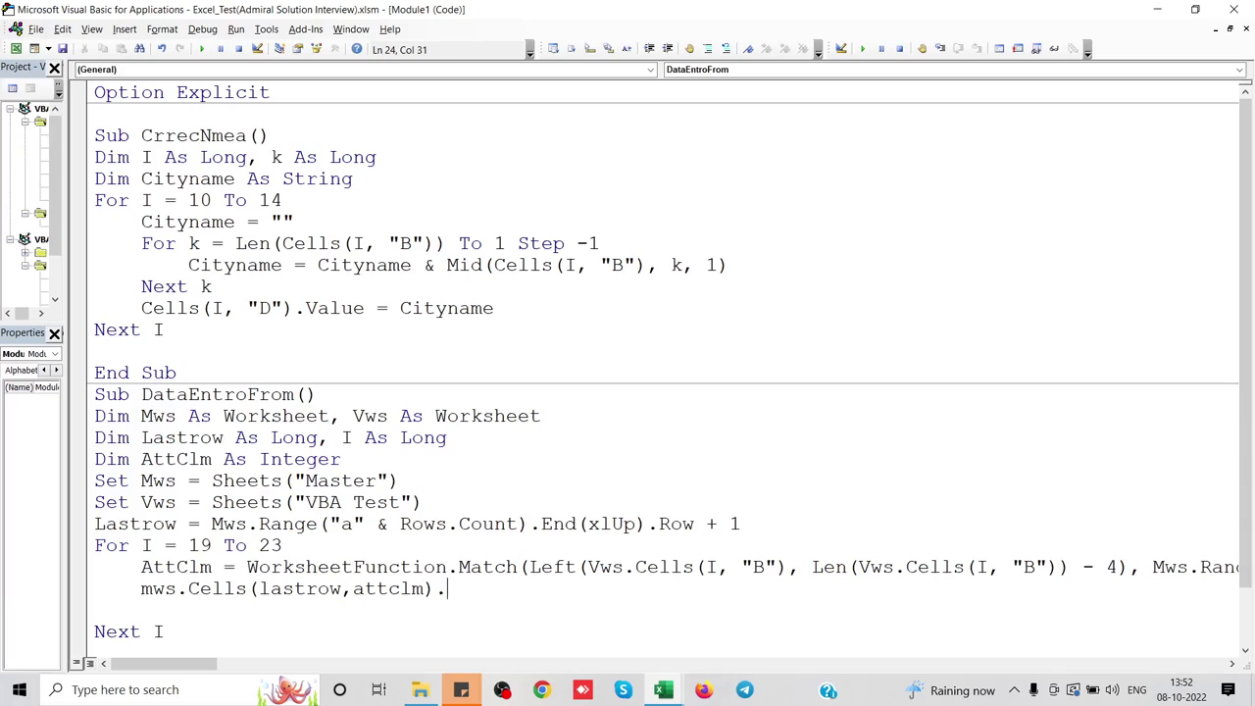
text(value = )
text(v)
text(ws.cel)
key(Tab)
text(()
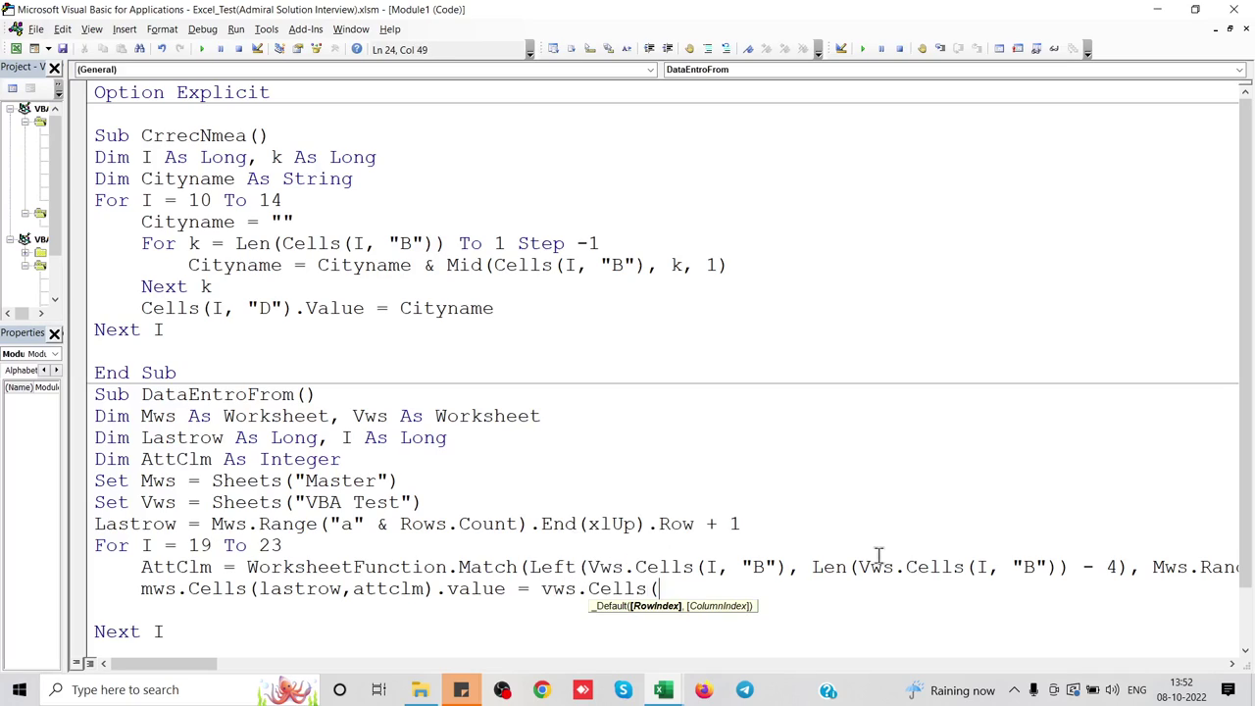
text(i)
text(,)
key(alt+F11)
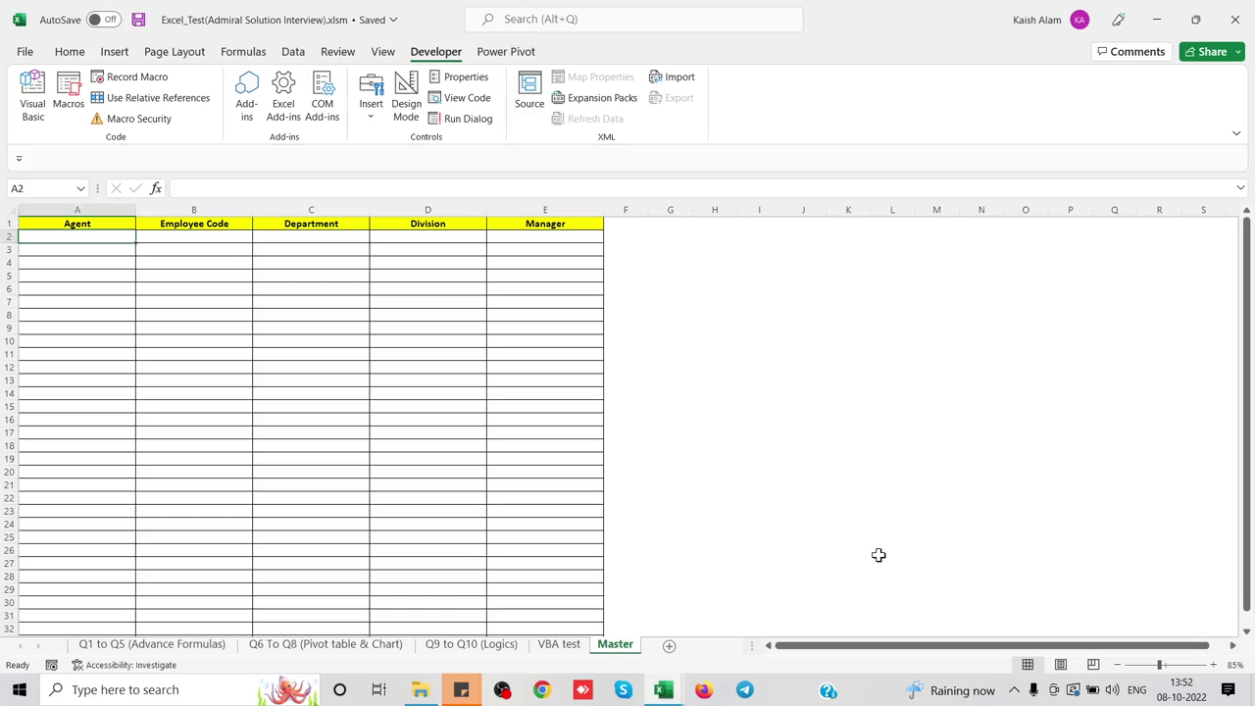
key(ctrl+Page_Up)
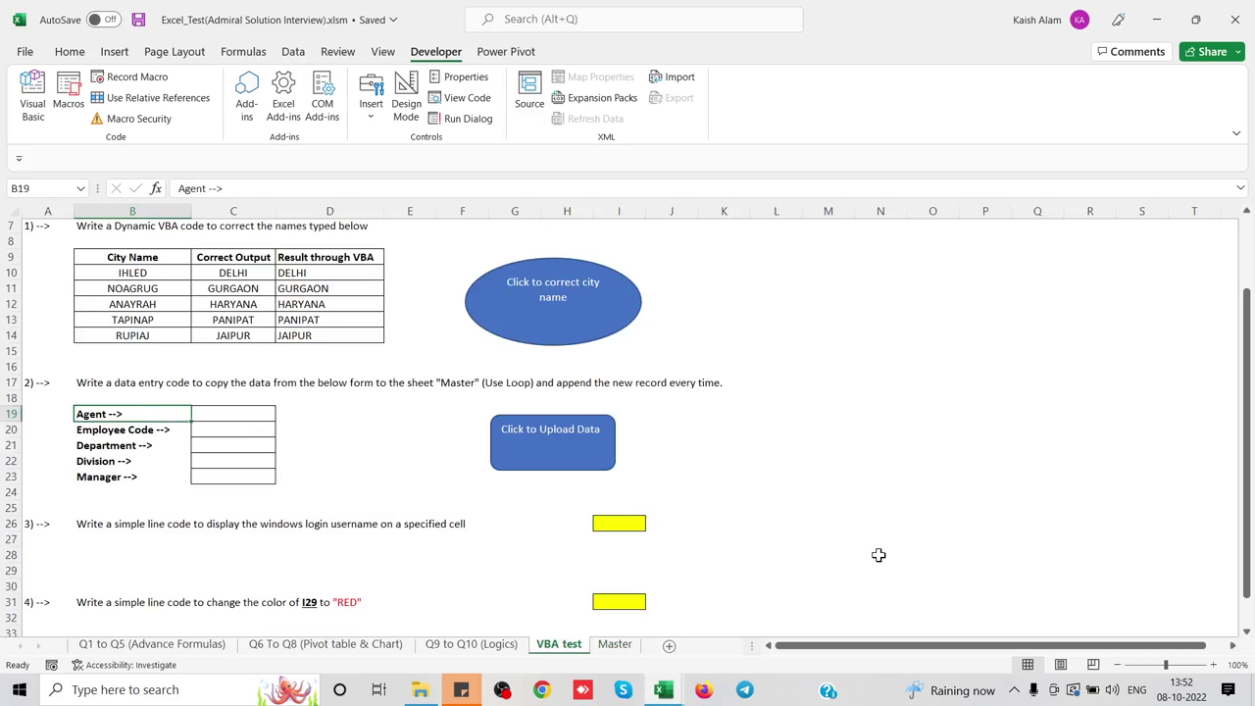
key(alt+F11)
text(")
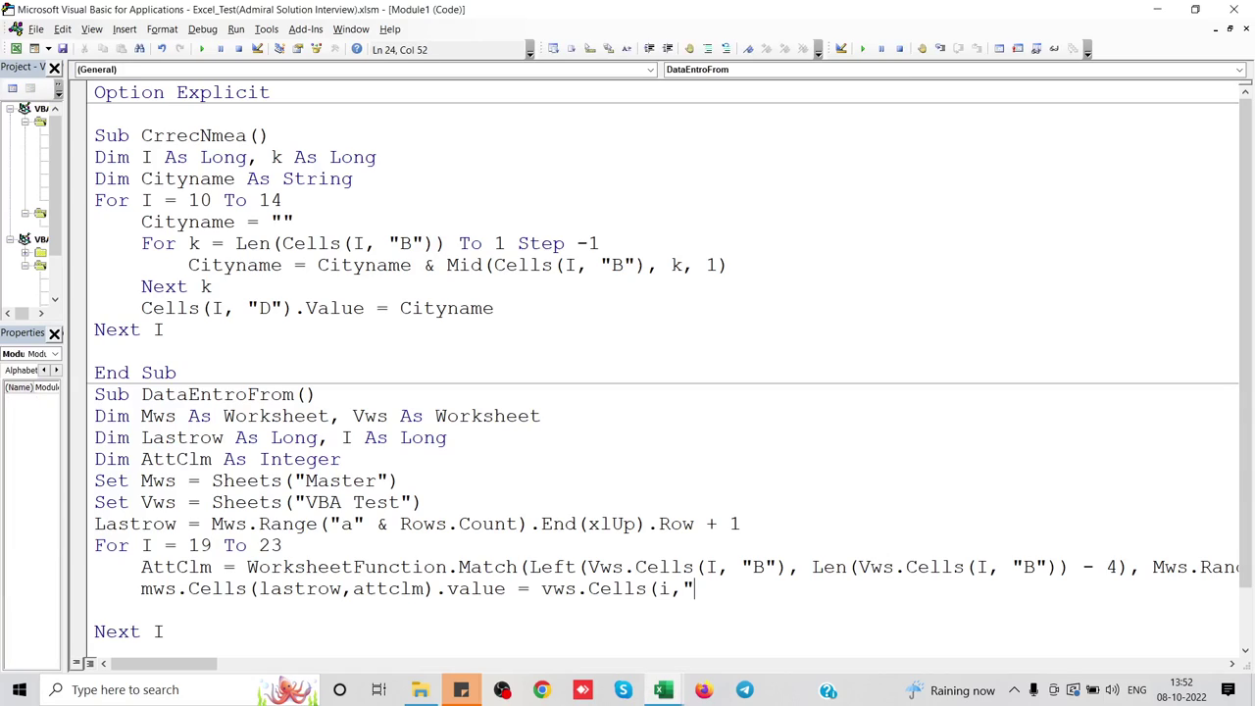
text(C"))
text(.value)
key(Down)
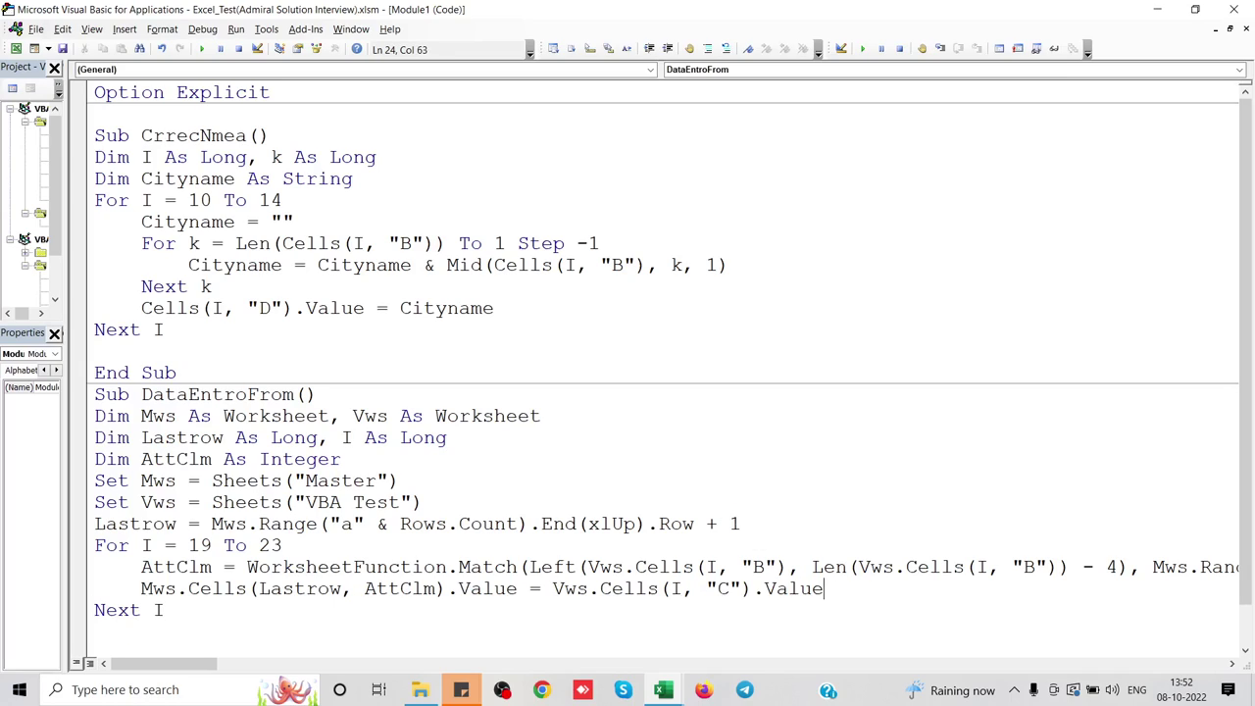
key(alt+F11)
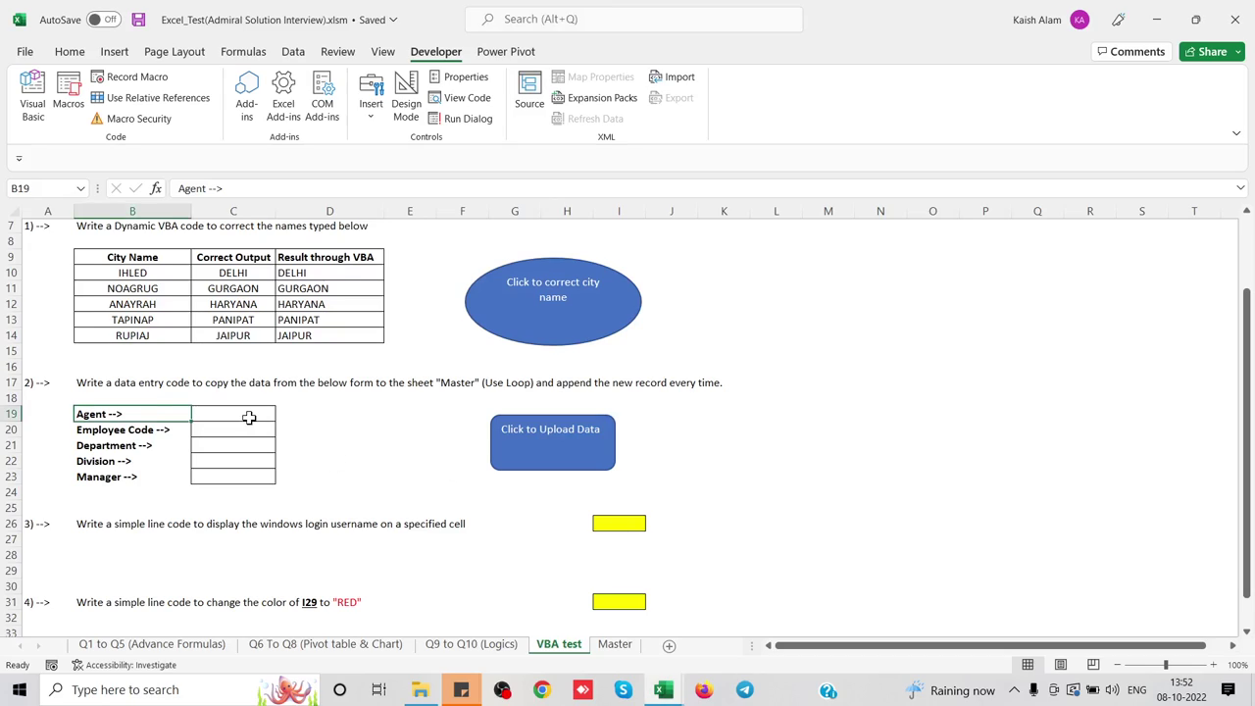
Enter an agent name, code 100, department mis, division hup and manager mange in C19:C23.
click(243, 417)
text(rah)
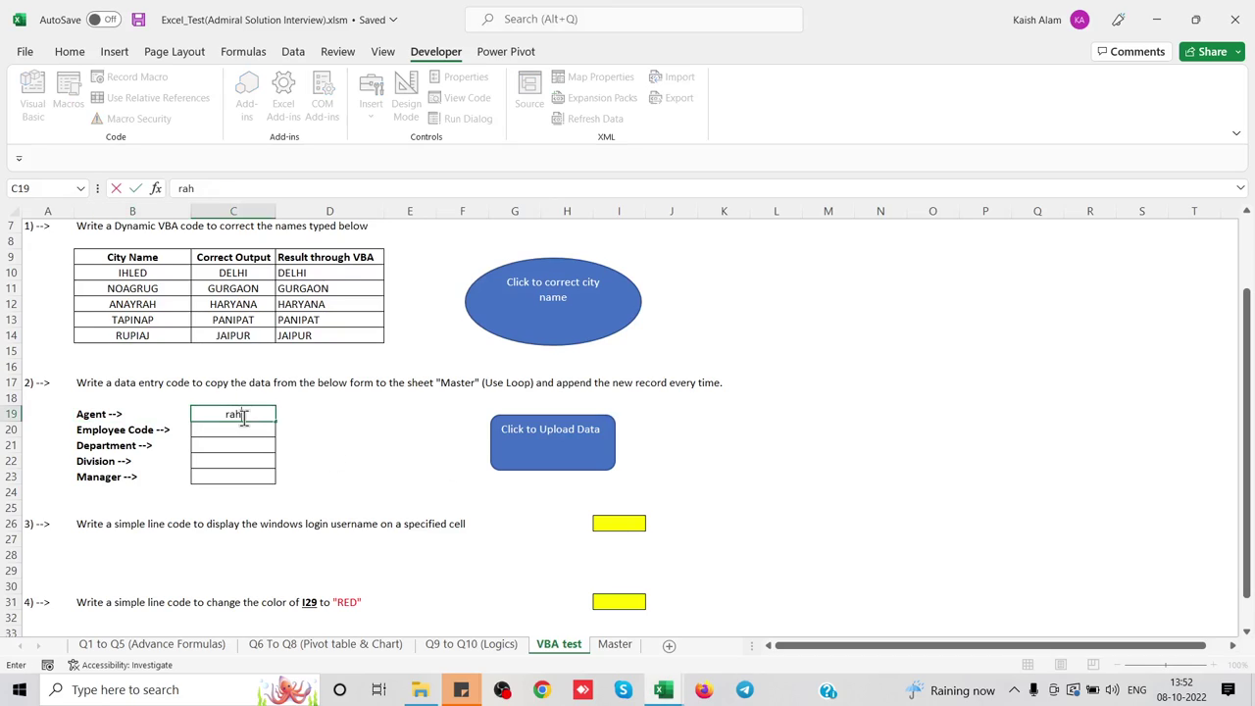
text(ul)
key(Return)
text(100)
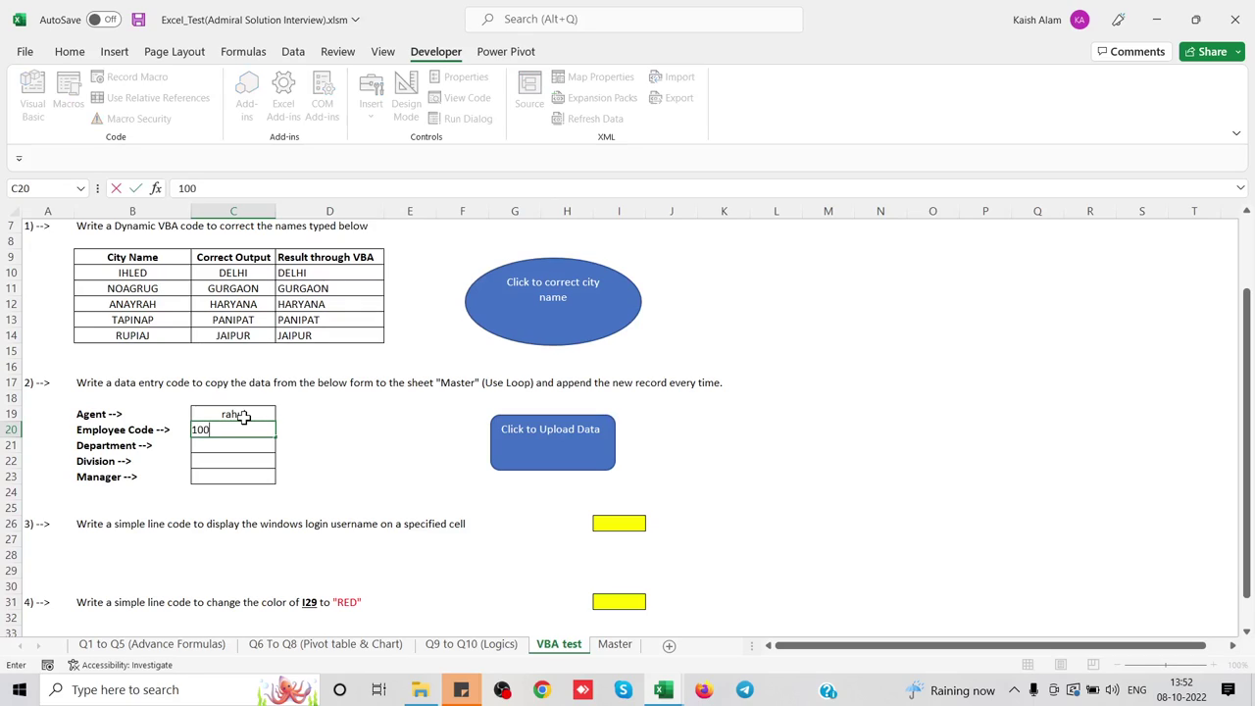
key(Return)
text(mis)
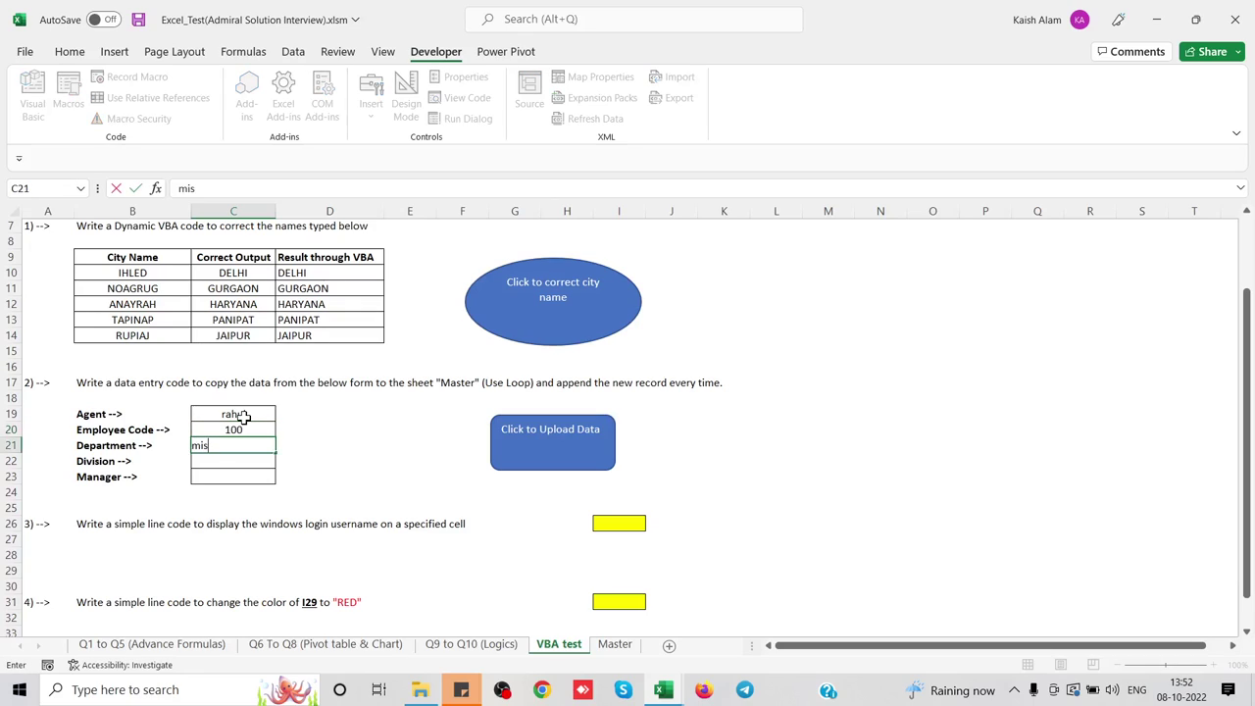
key(Return)
text(hup)
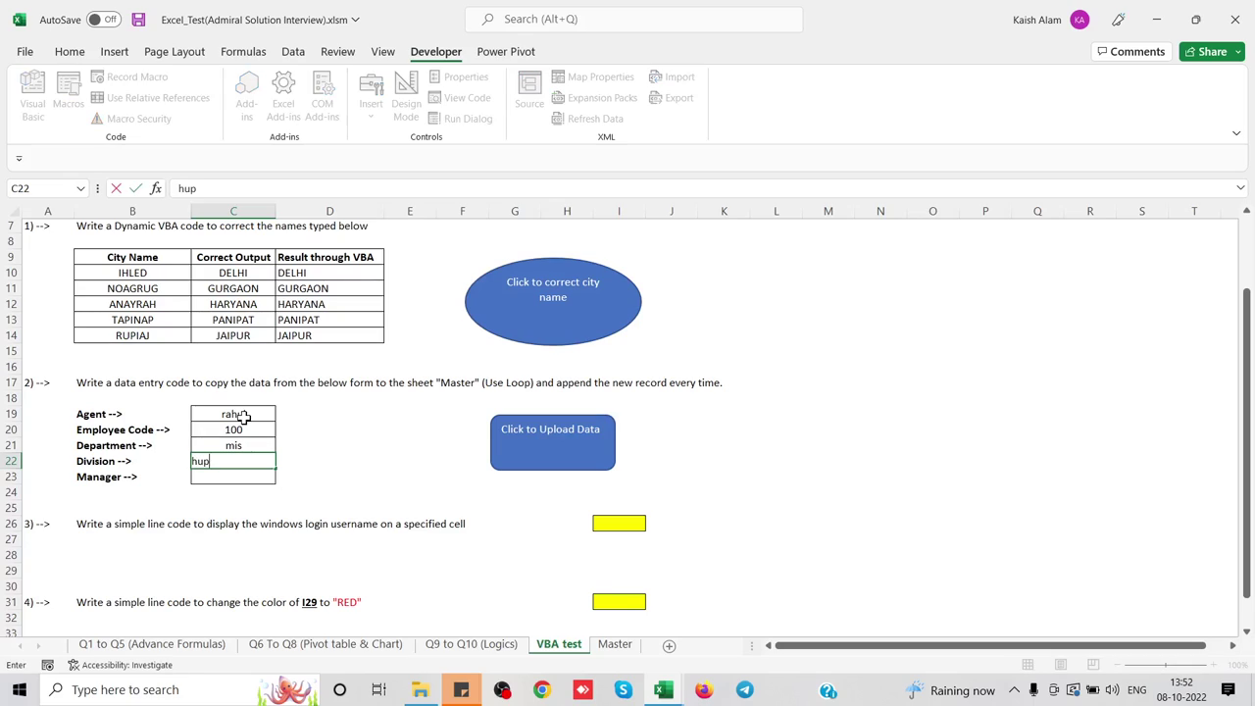
key(Return)
text(mange)
key(Return)
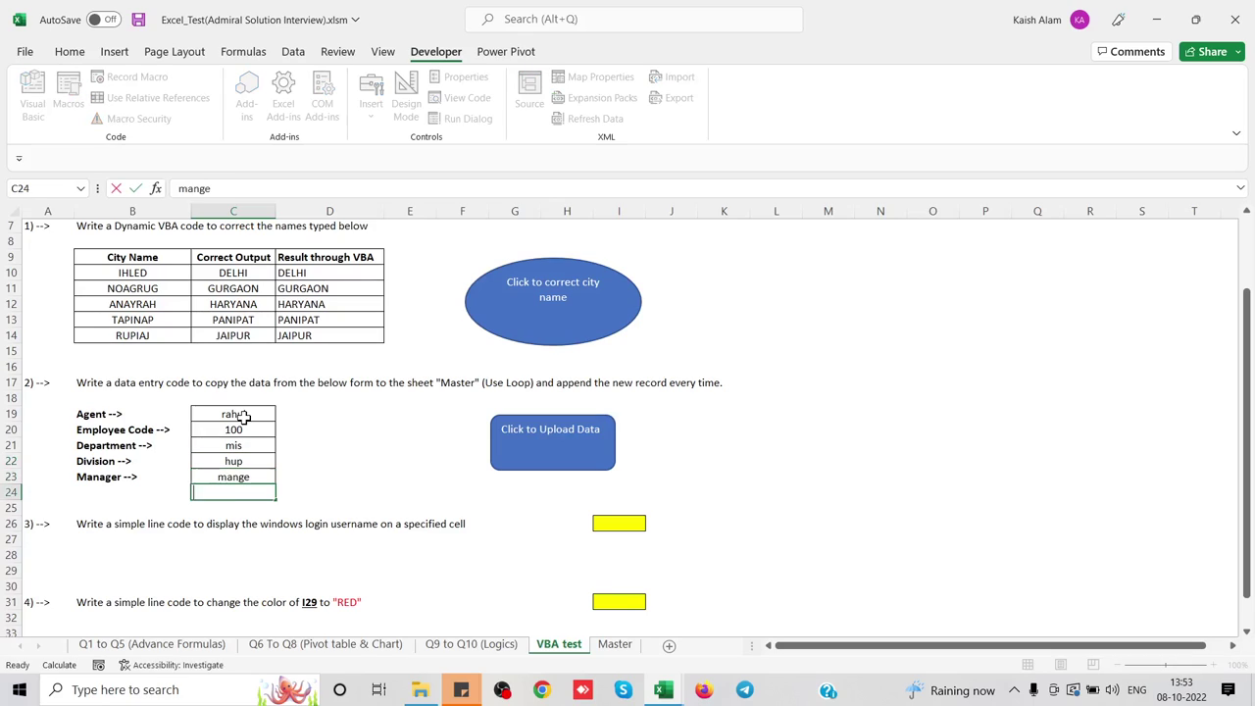
text(r)
key(Escape)
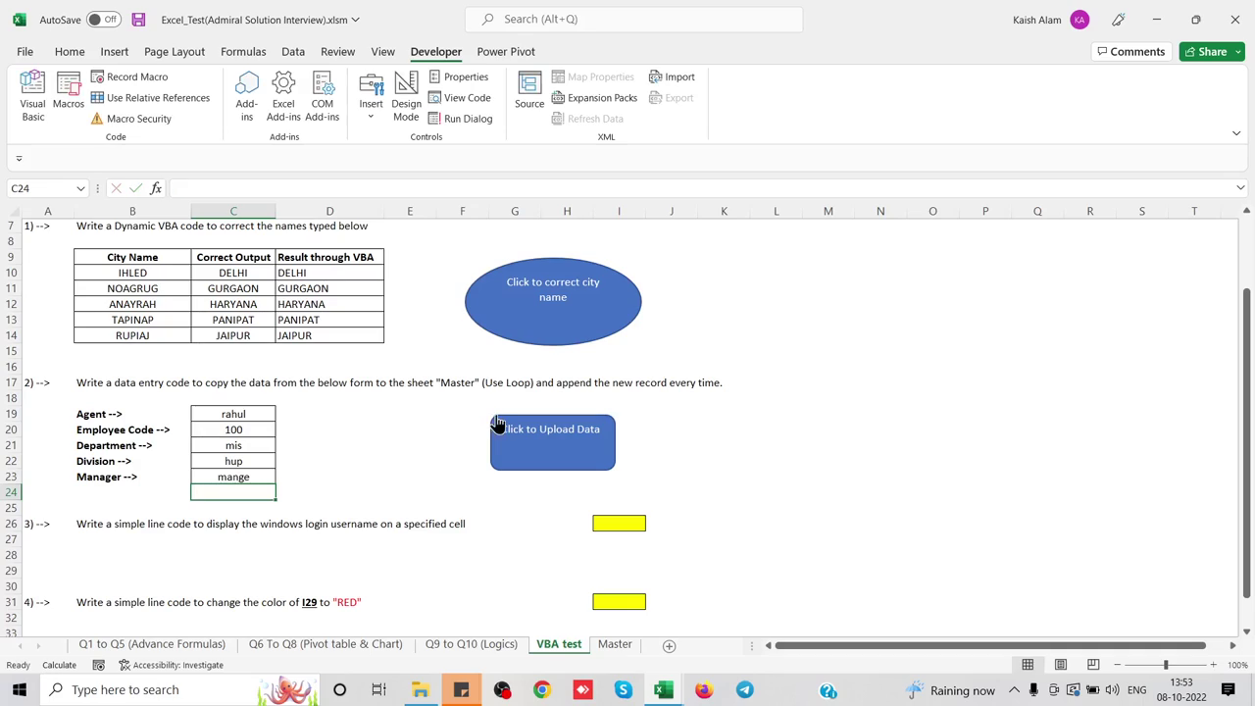
right_click(526, 459)
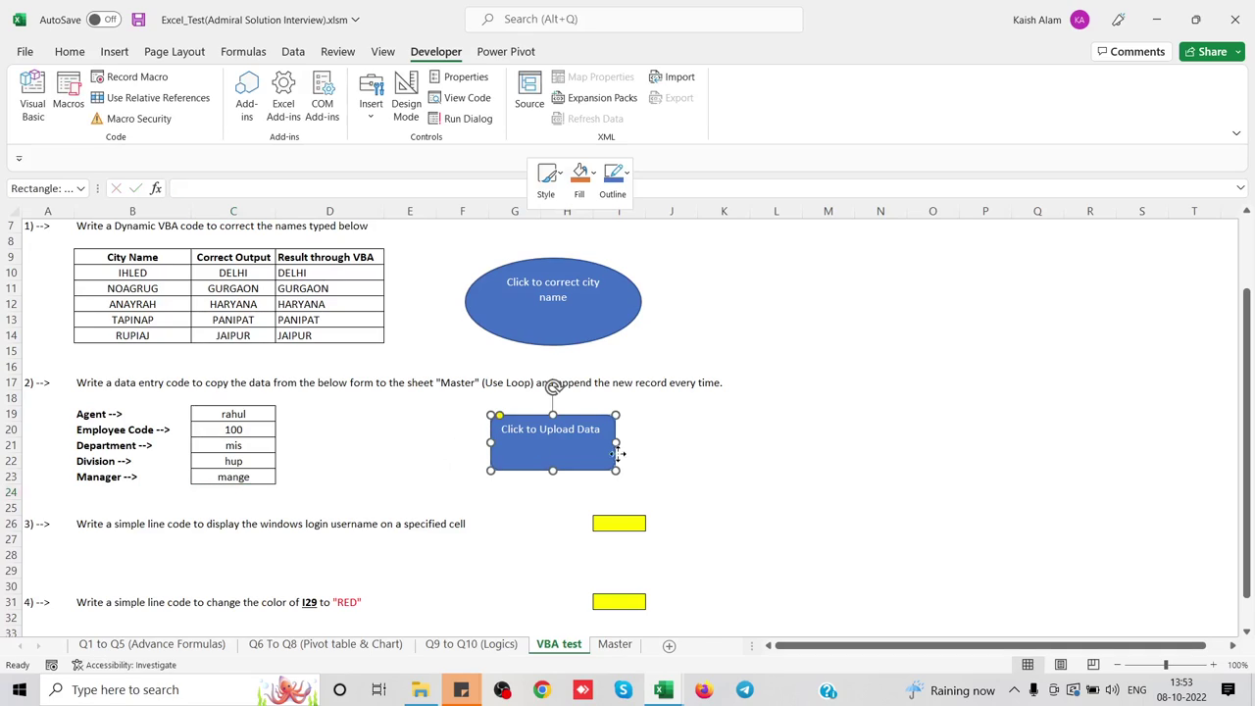
Assign the DataEntroFrom macro to the Click to Upload Data shape.
click(613, 564)
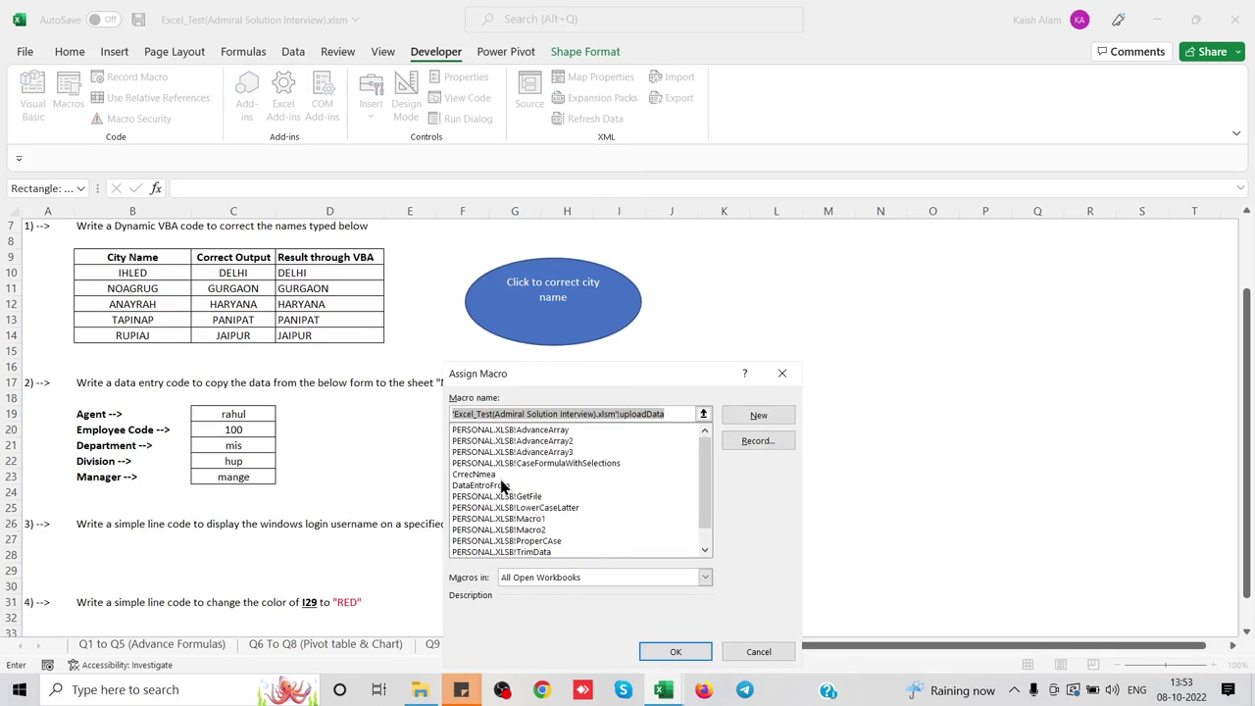
click(499, 485)
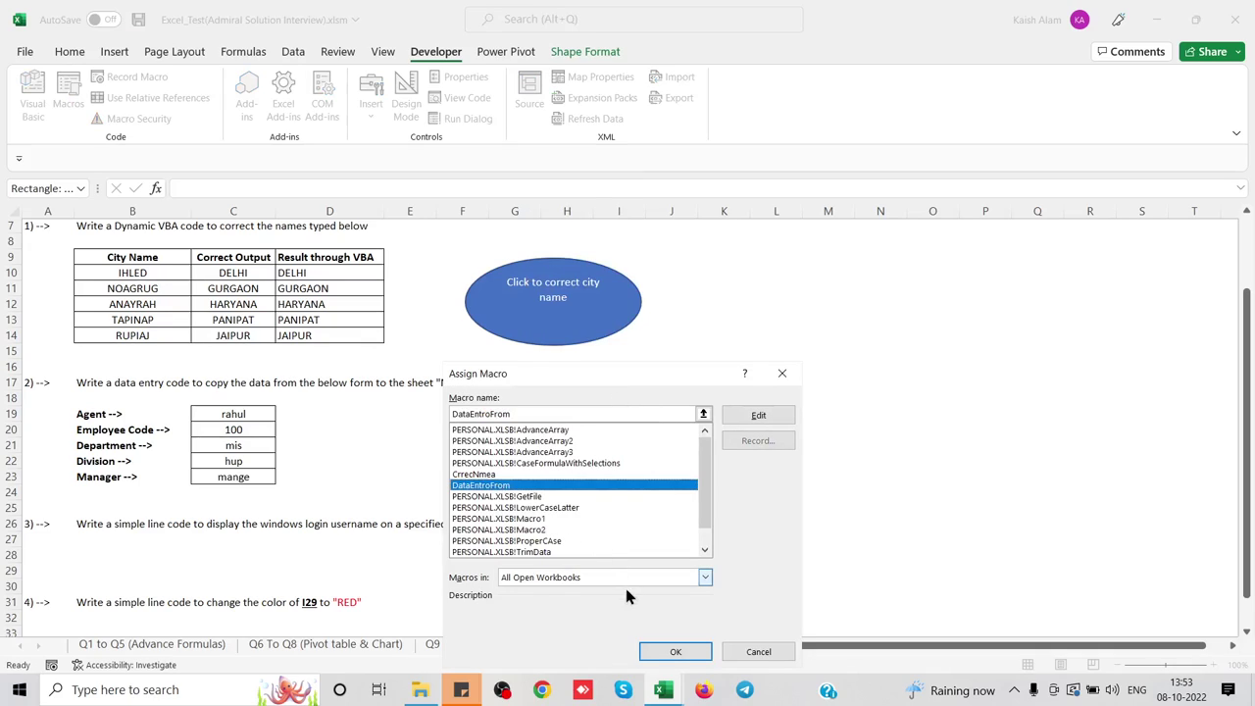
click(676, 651)
Assign the CrrecNmea macro to the Click to correct city name oval.
click(567, 289)
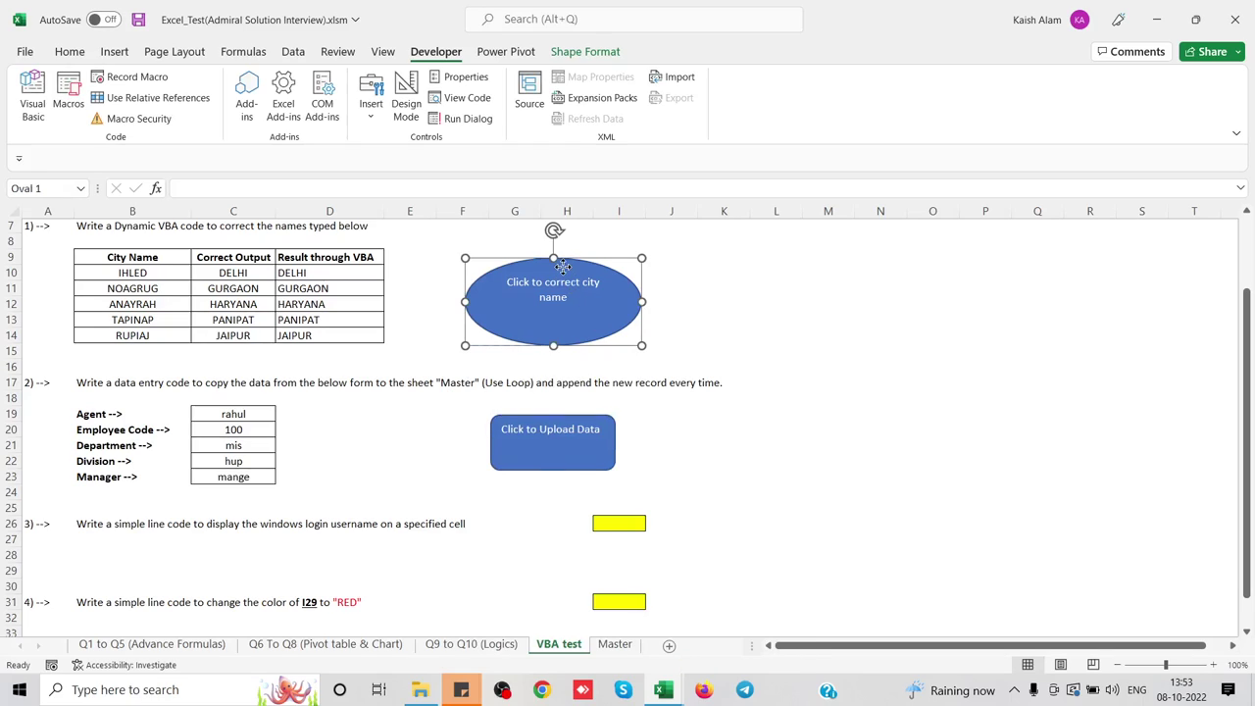
right_click(567, 289)
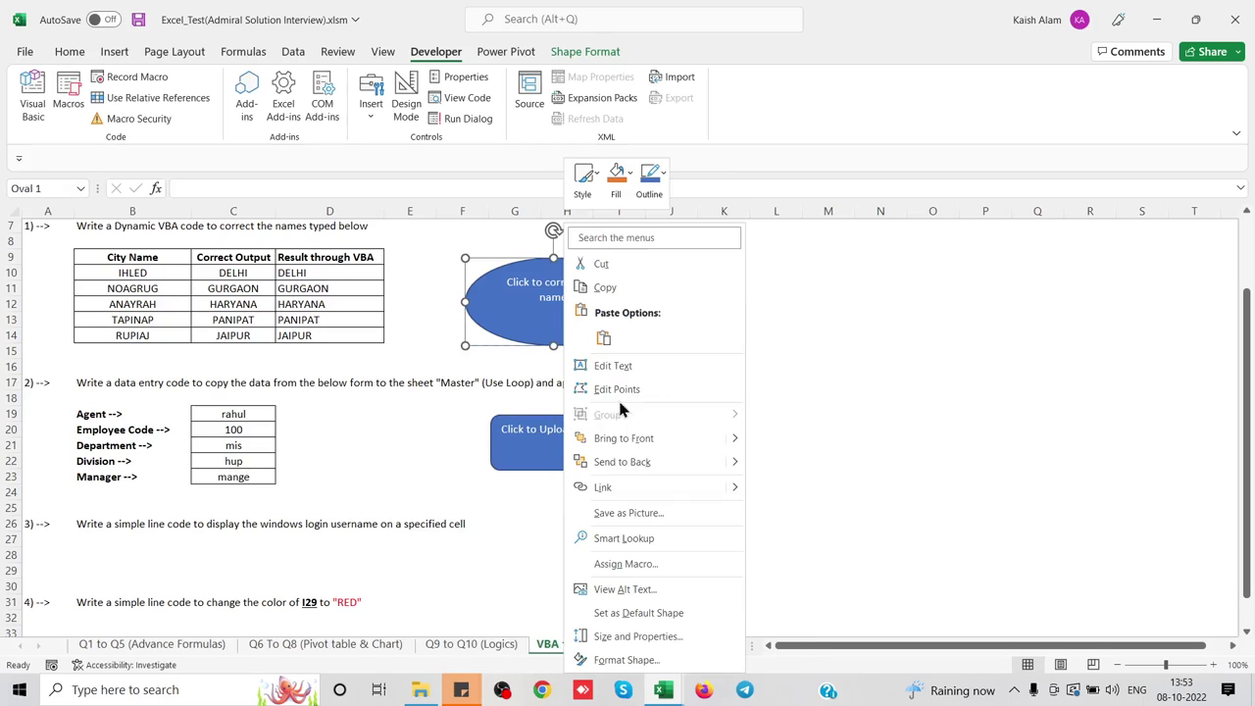
click(630, 563)
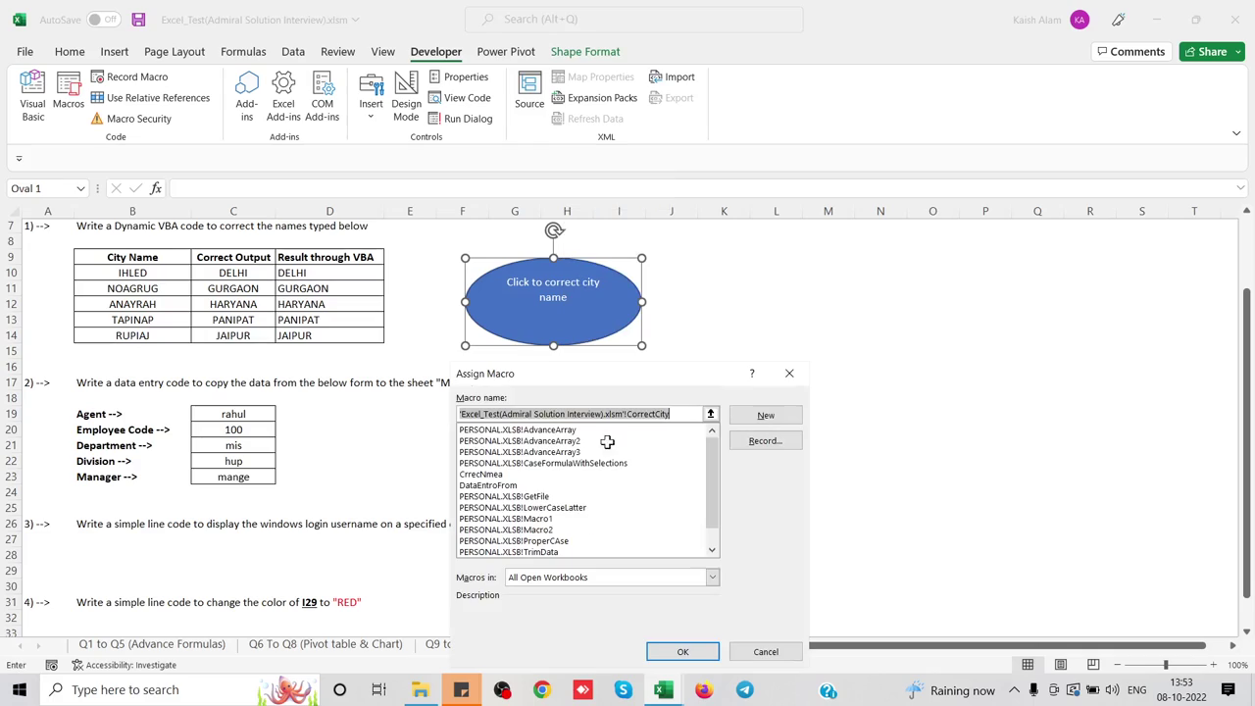
click(488, 474)
click(683, 651)
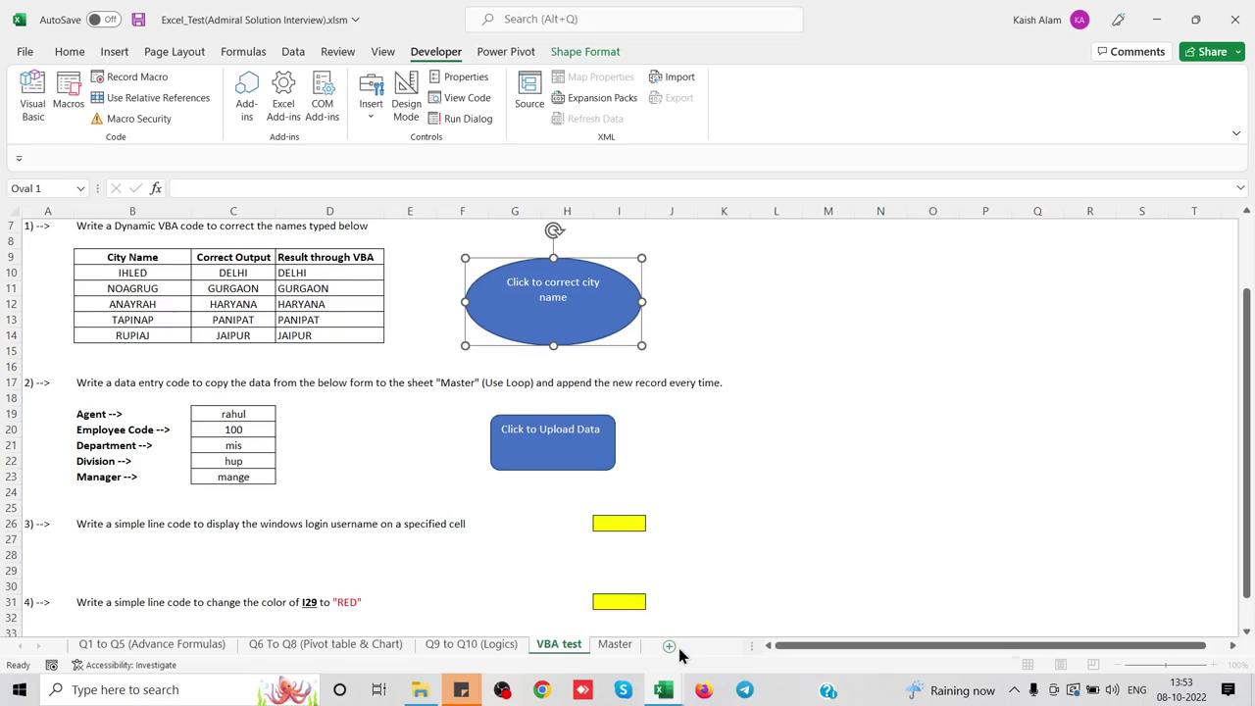
click(471, 511)
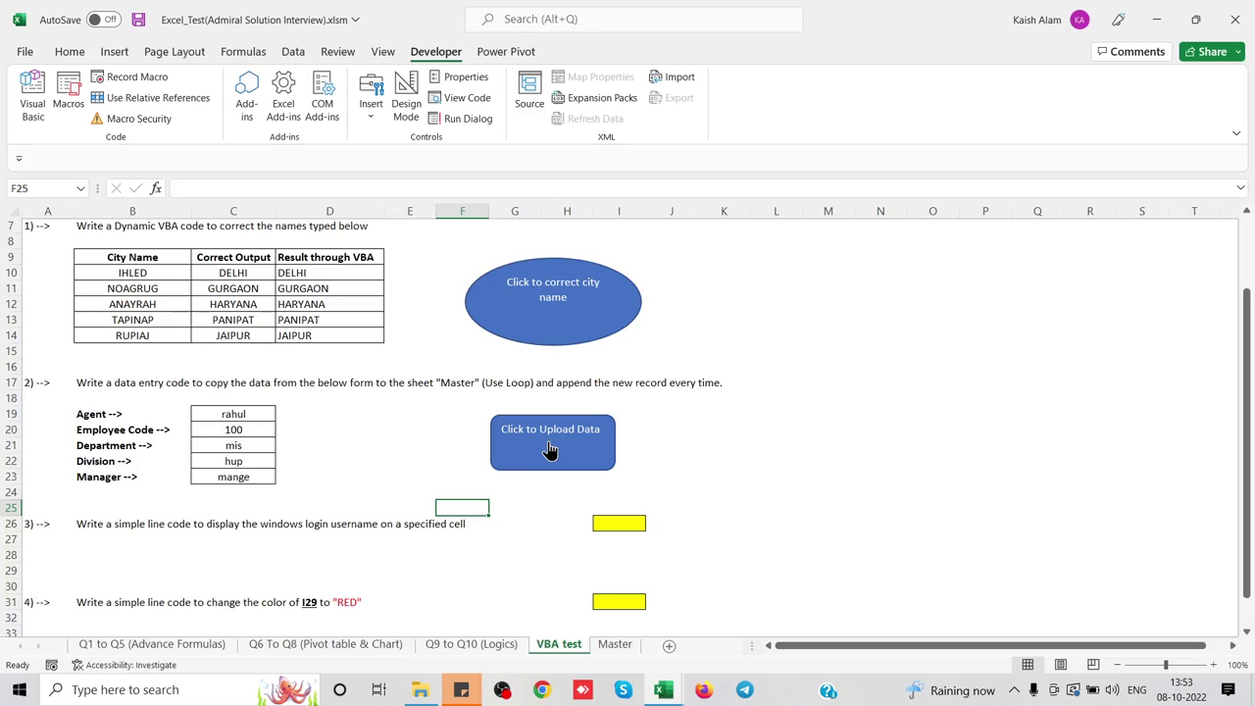
Run the upload so the form record fills Master row 2, then return to the VBA test sheet.
click(615, 644)
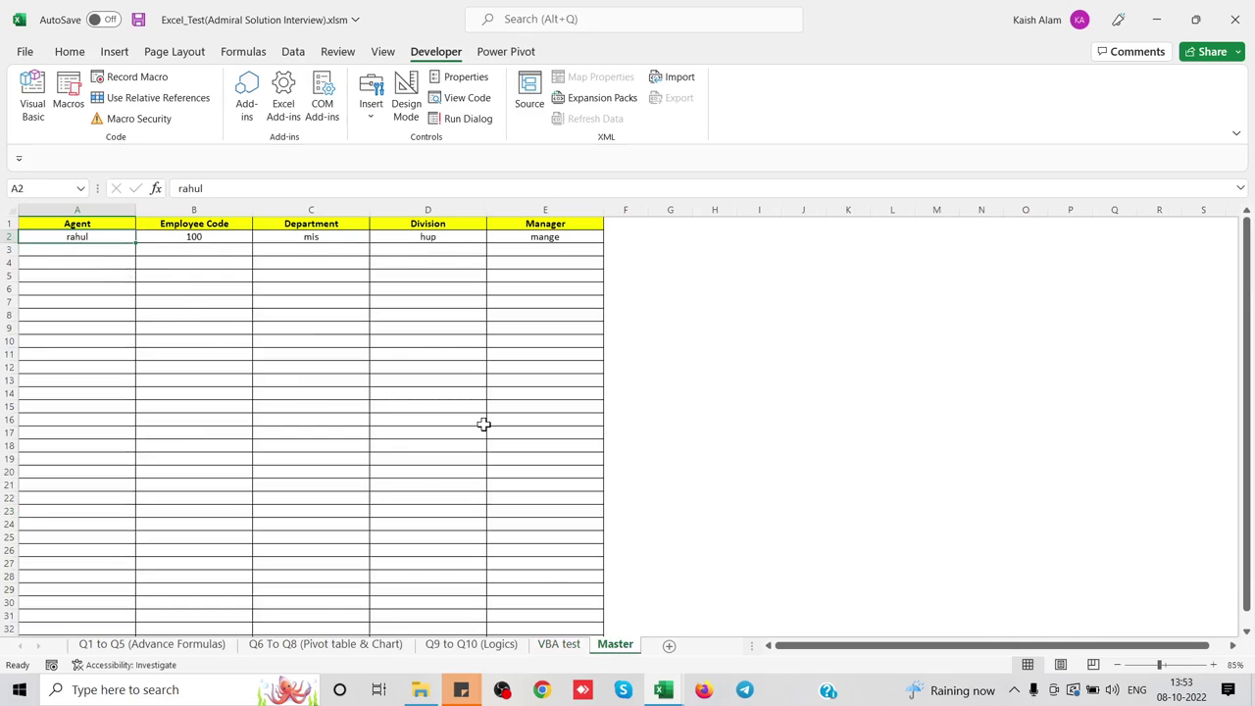
click(558, 644)
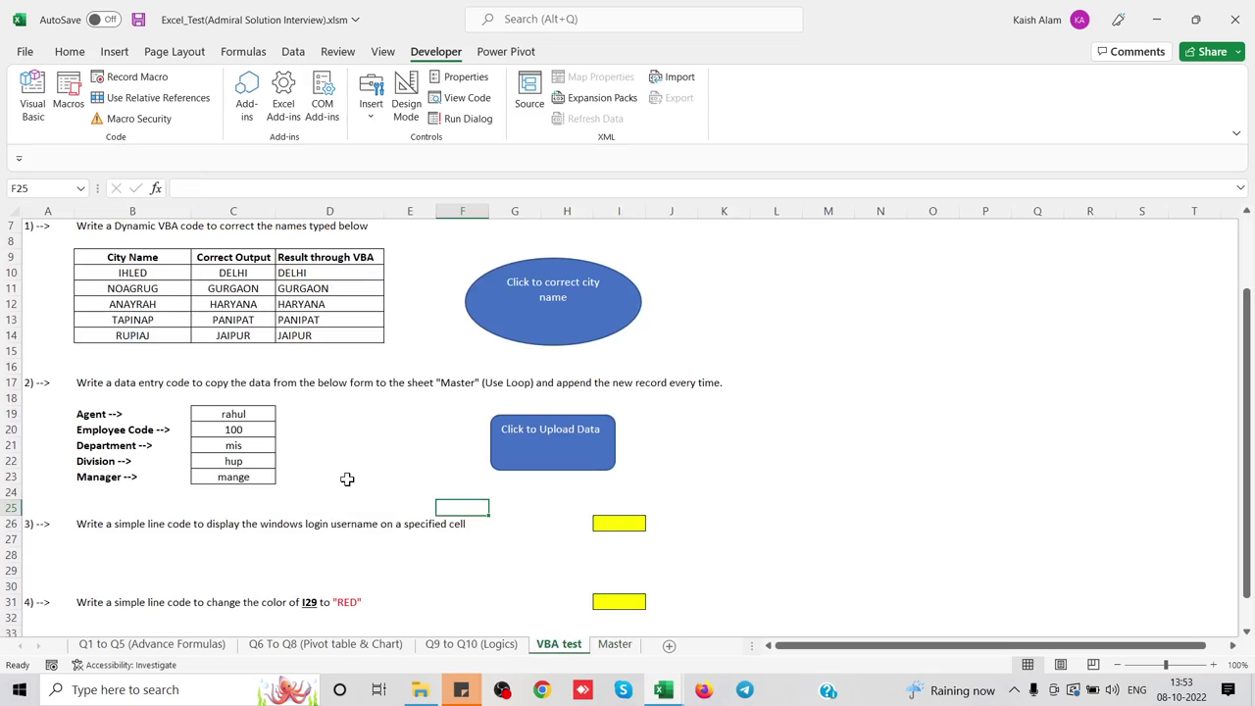
scroll(347, 478, down, 4)
click(244, 351)
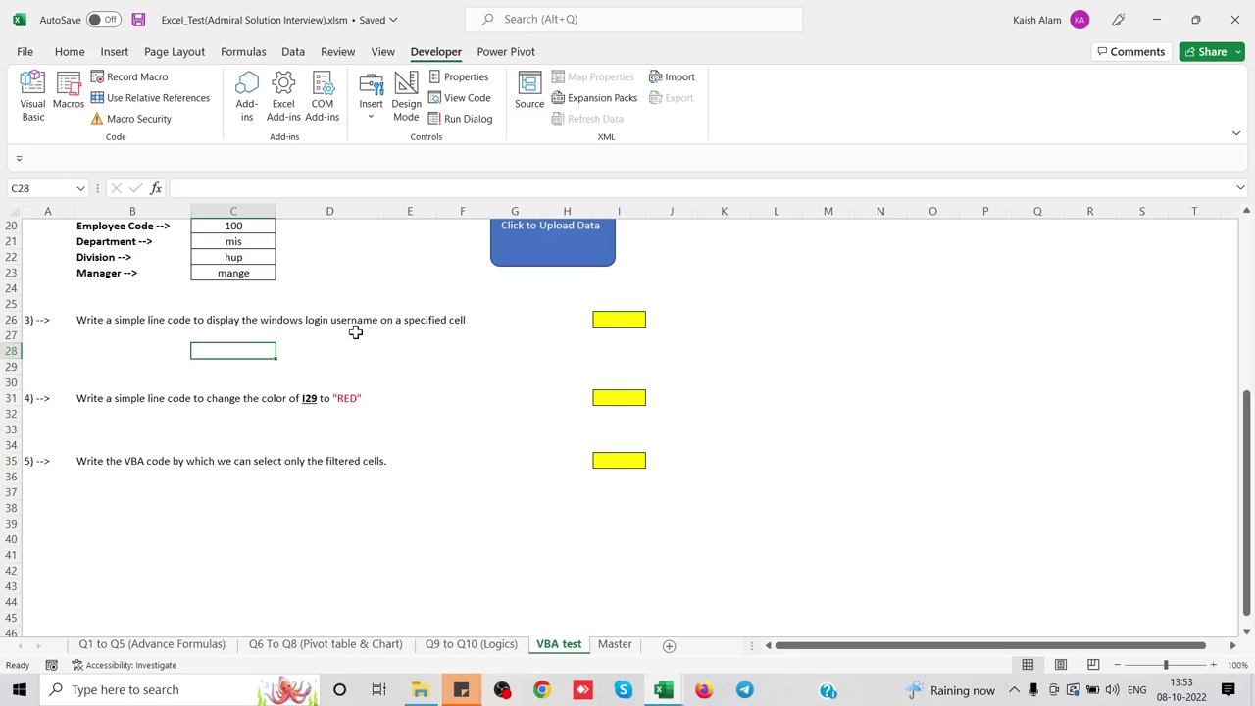
Enter environ("username") in cell I26 as the question 3 answer.
click(446, 328)
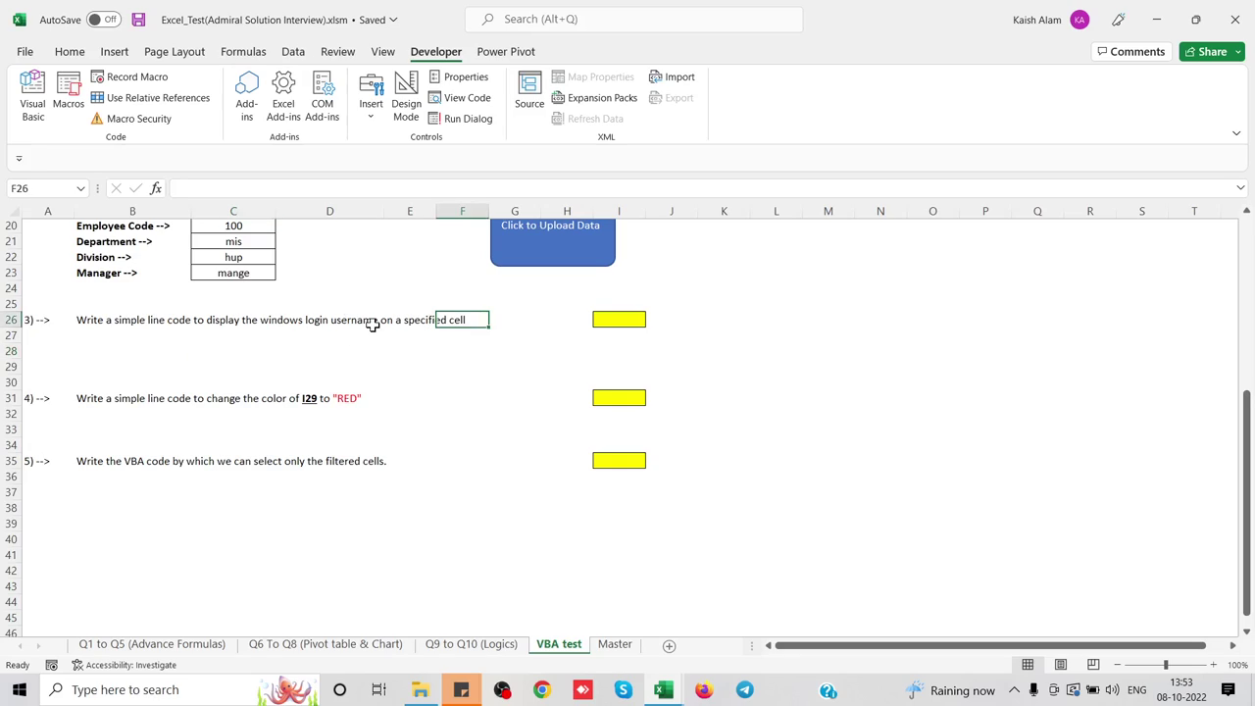
click(609, 320)
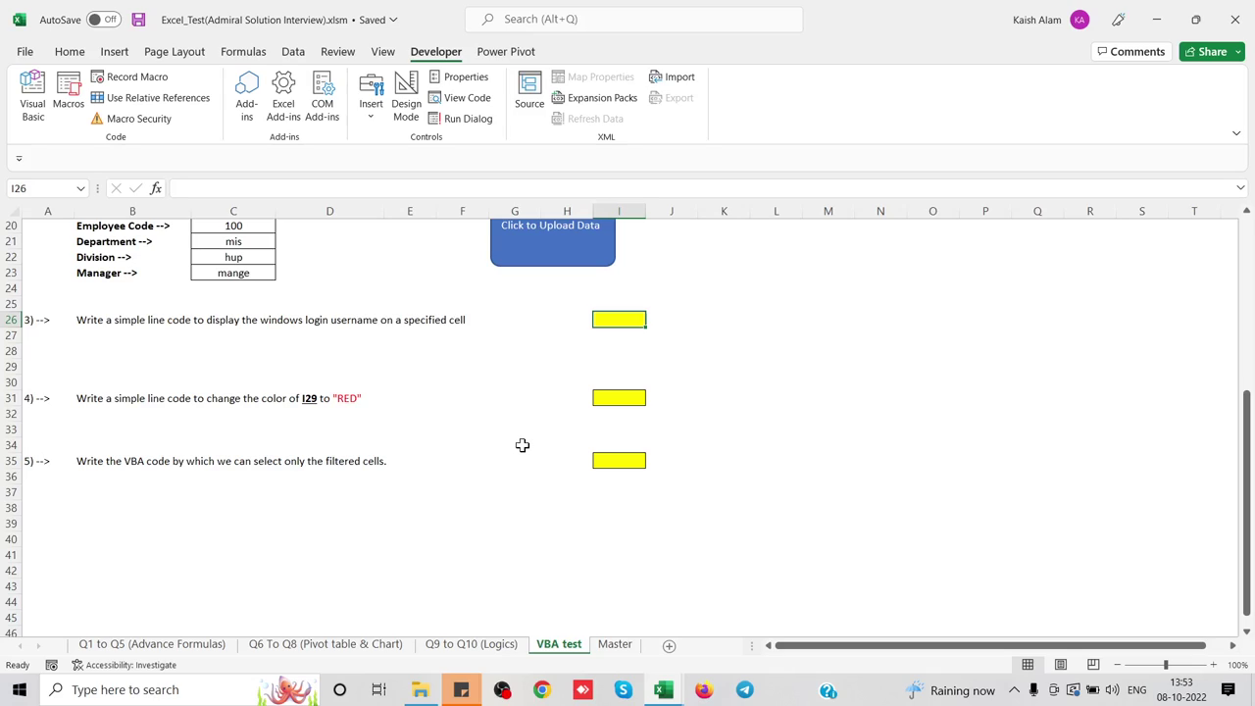
text(en)
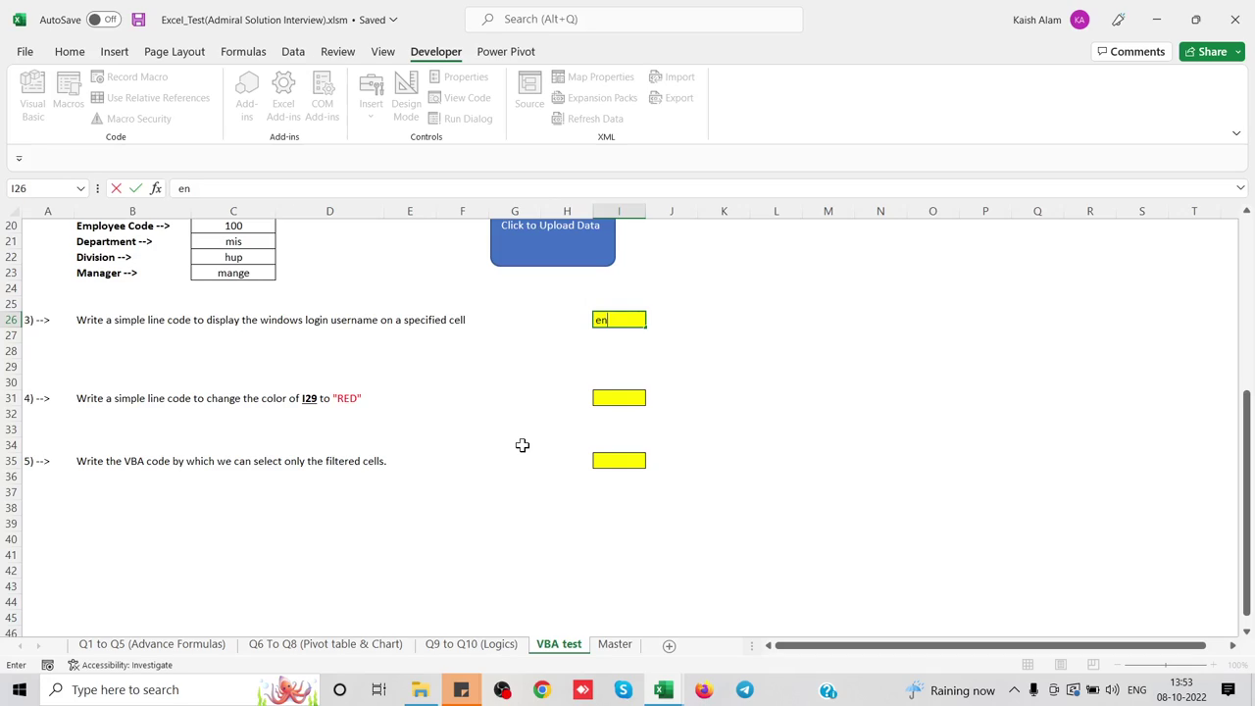
text(vi)
text(ron(user)
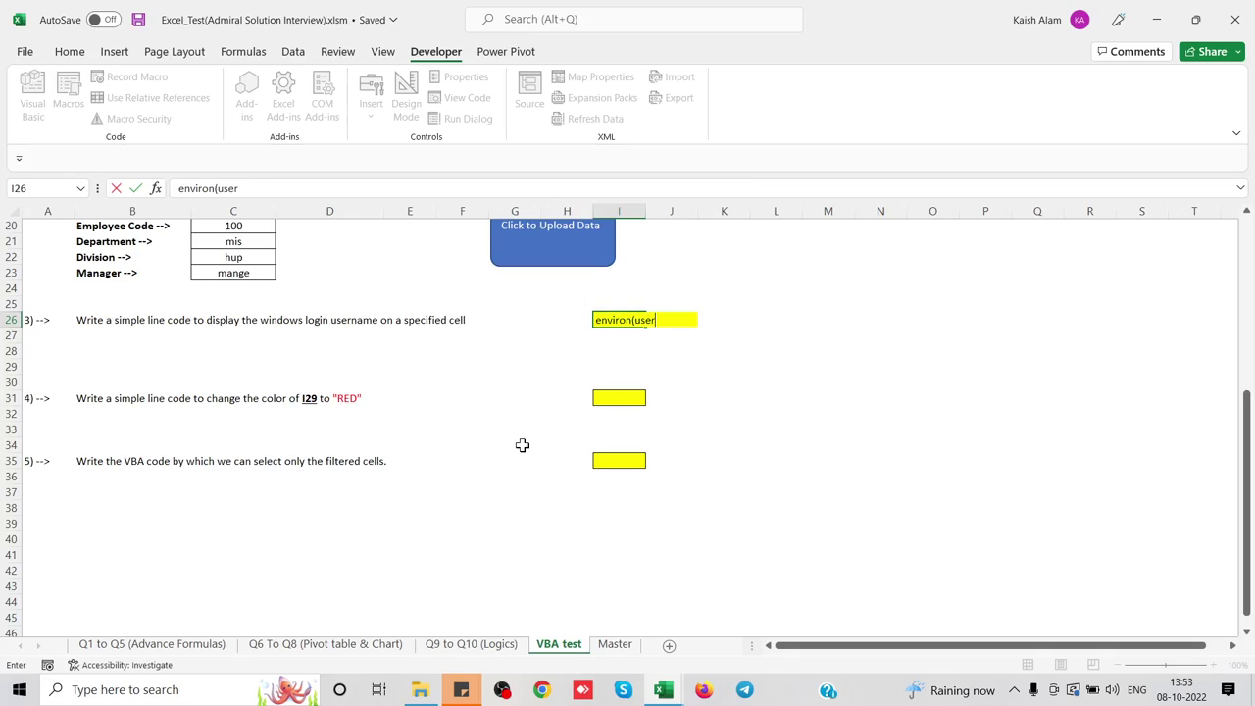
key(BackSpace)
key(BackSpace)
key(BackSpace)
text(username)
key(Return)
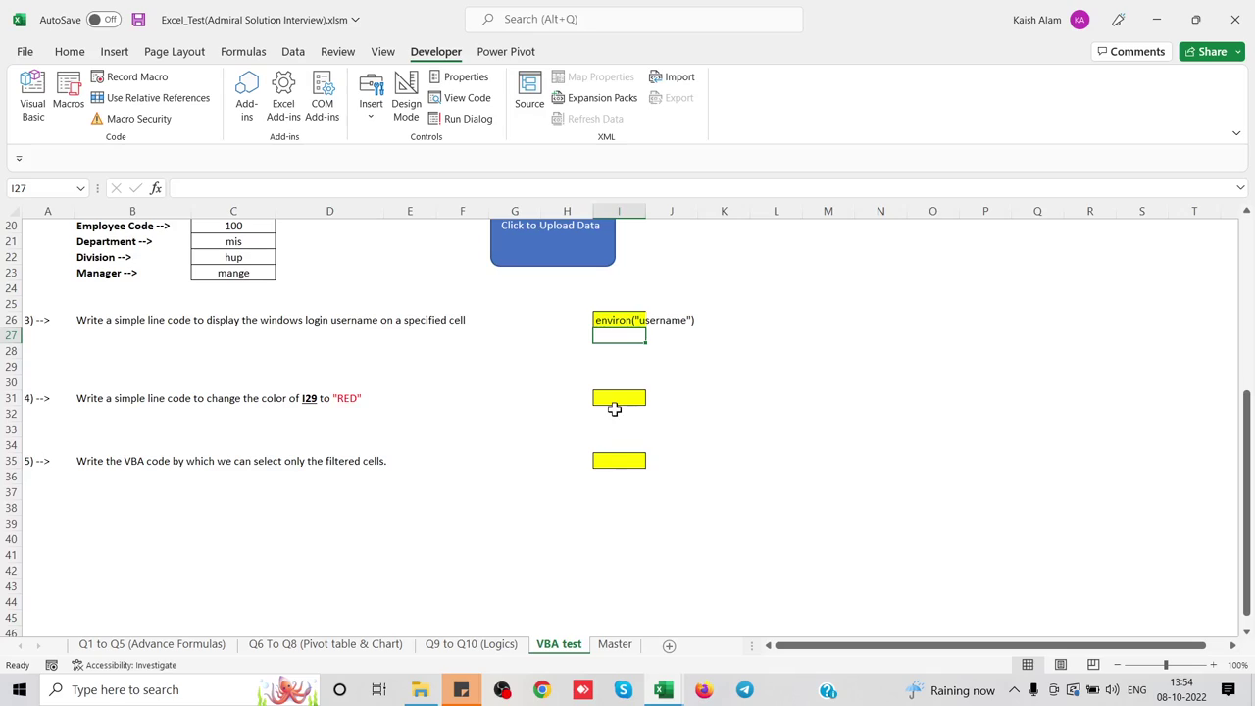
click(613, 399)
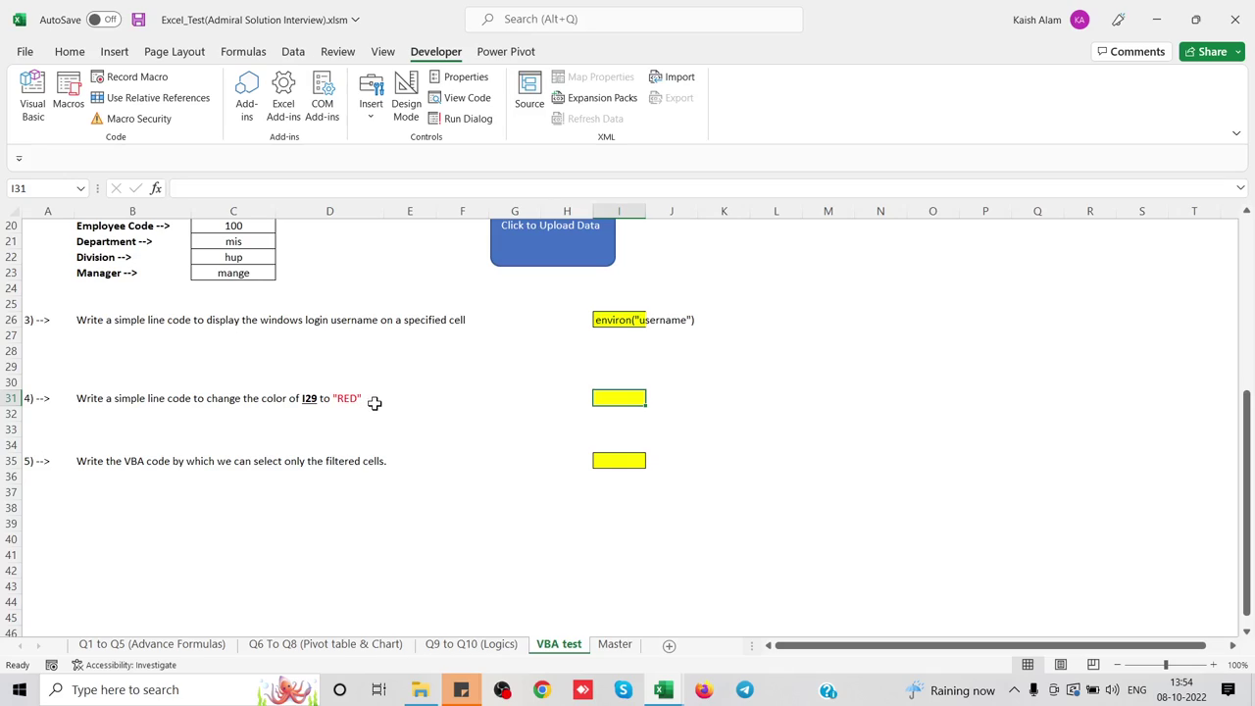
Enter range("i29").interior.color = rgbred in cell I31 as the Q4 answer.
click(617, 368)
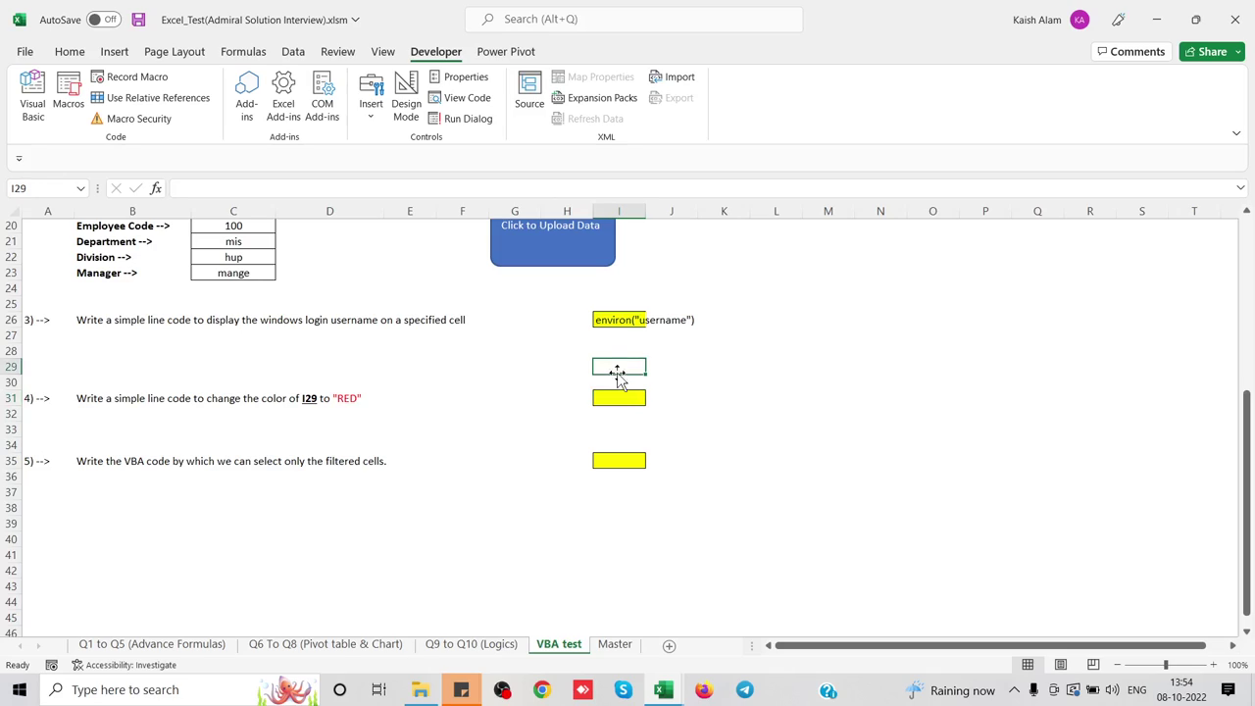
click(616, 397)
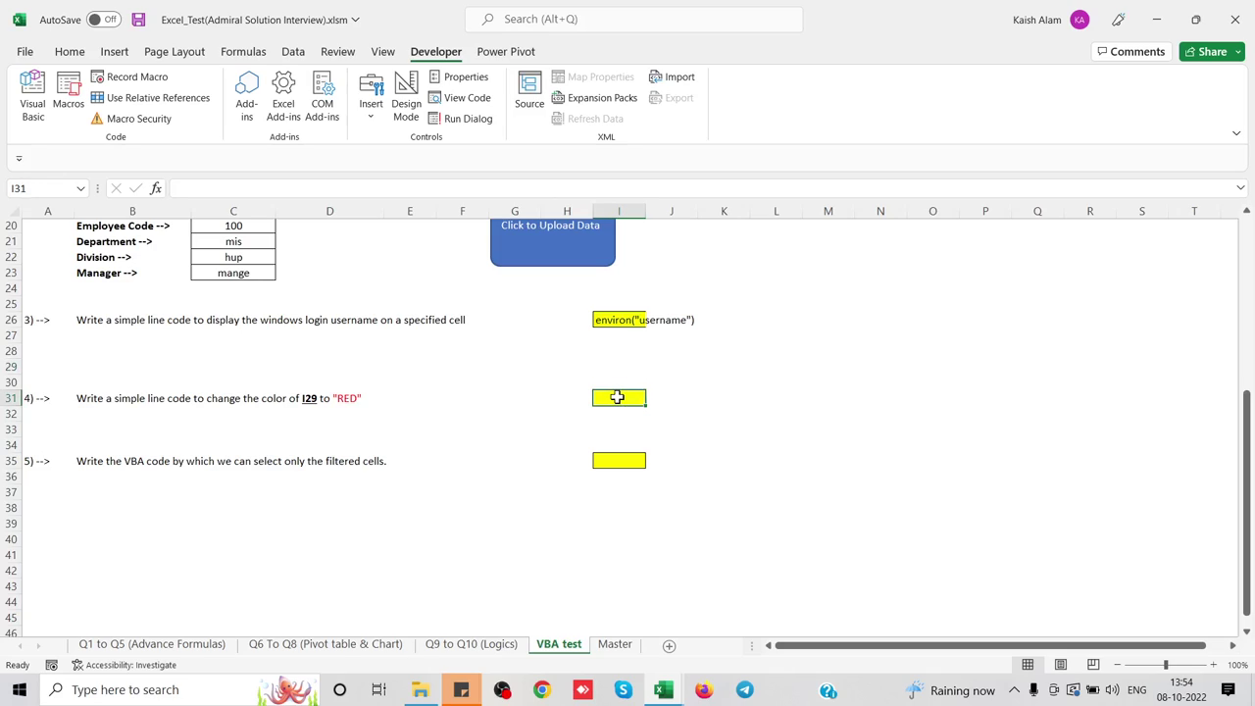
text(range(")
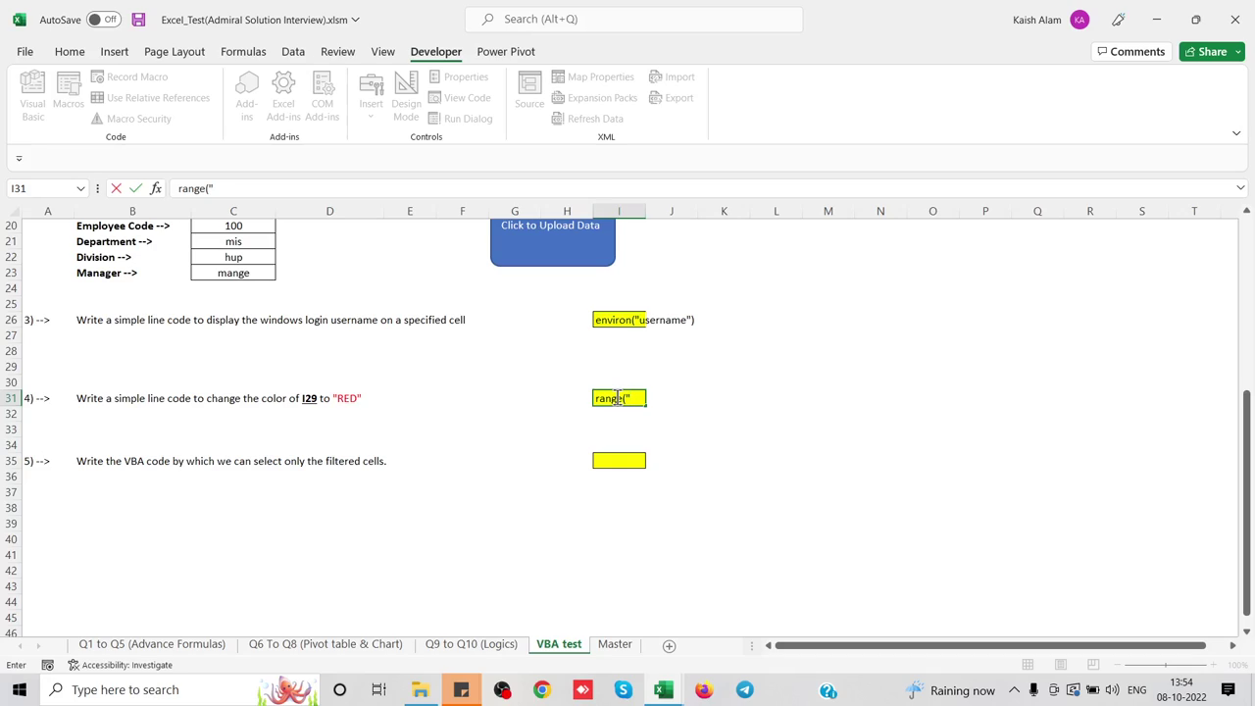
text(i29").)
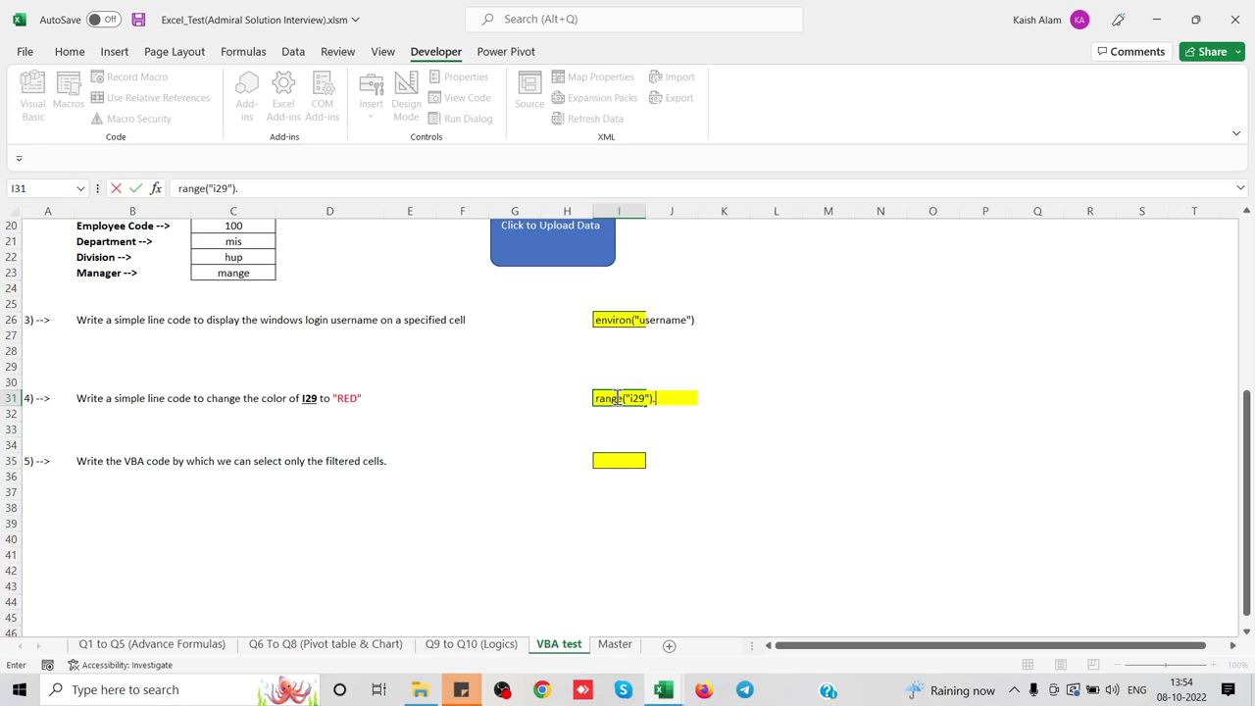
text(int)
text(eri)
text(or.color)
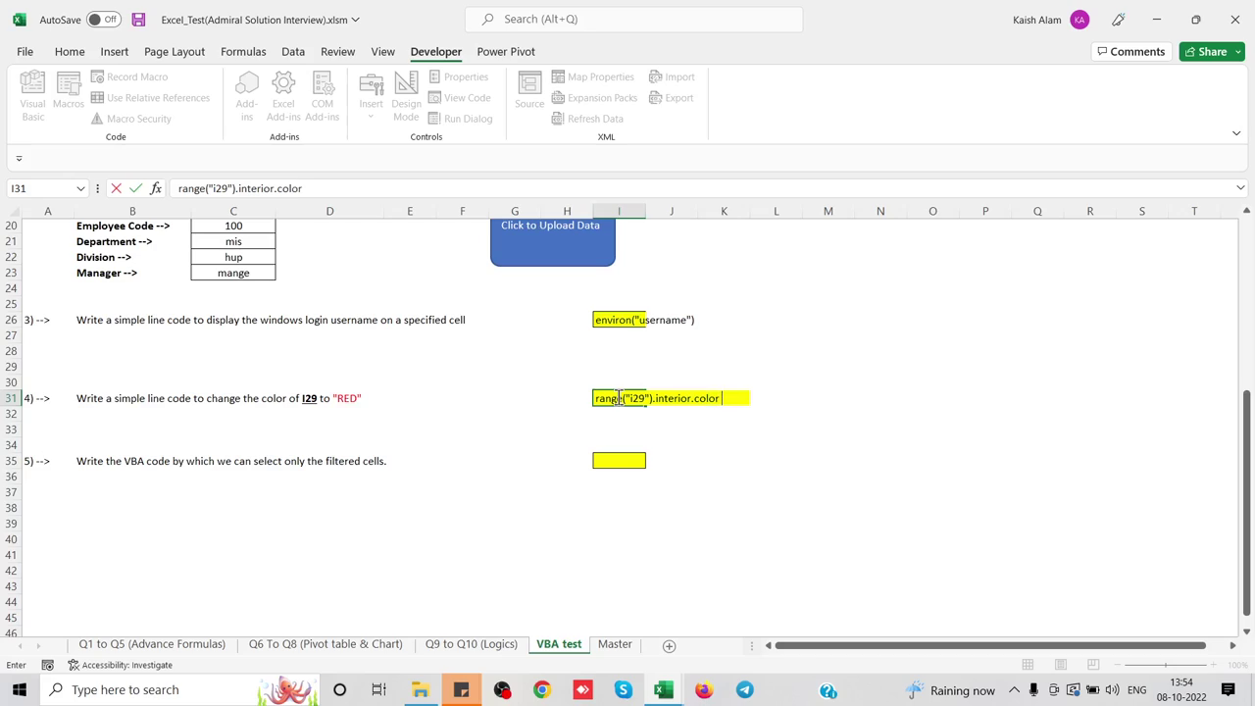
text( = rgb)
text(red)
key(Return)
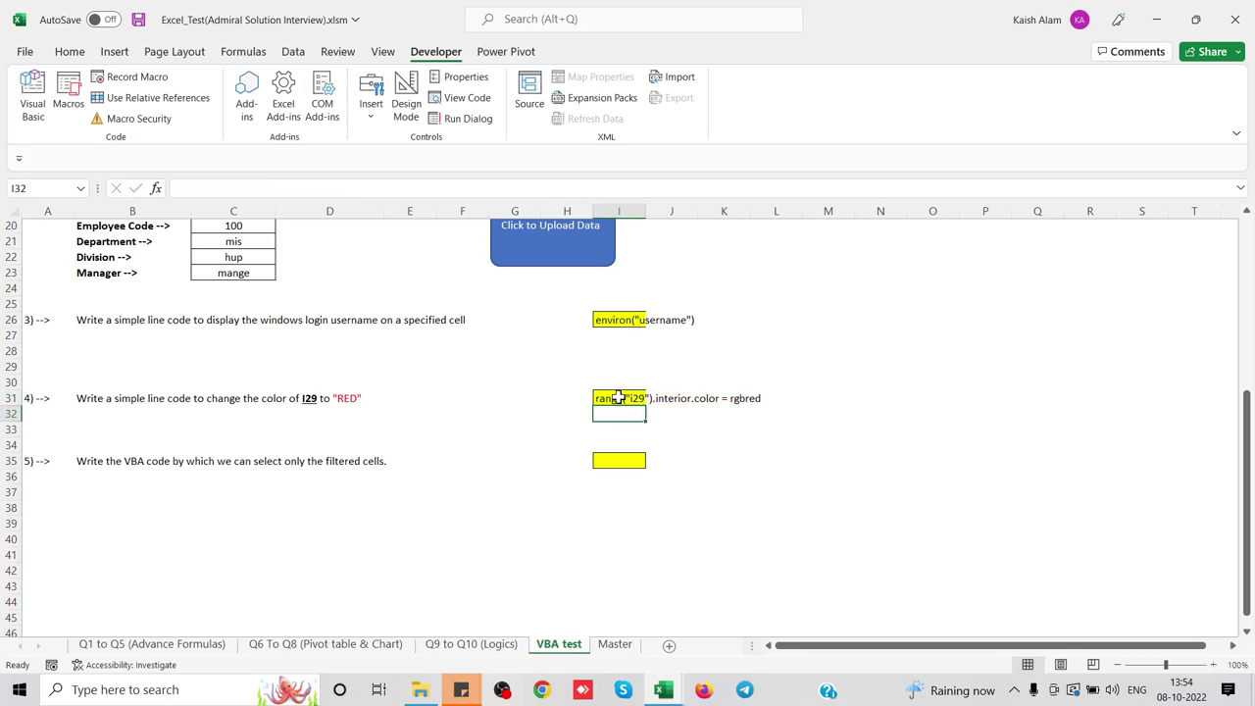
click(141, 475)
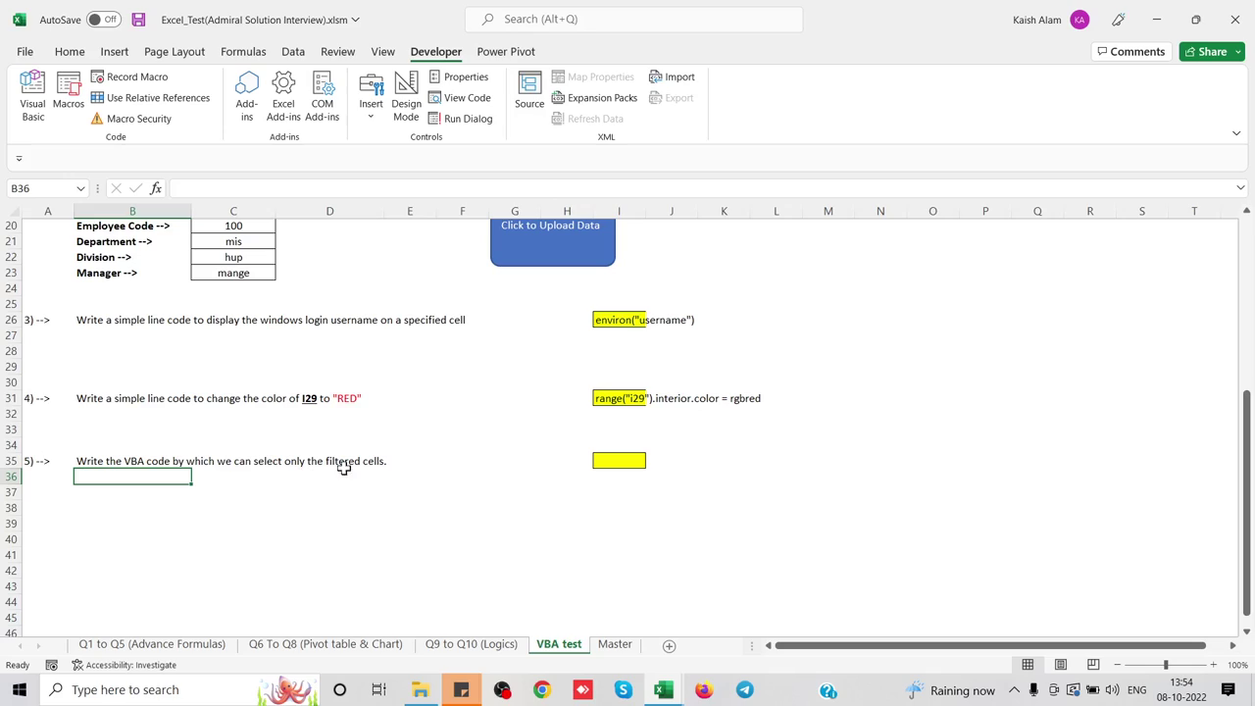
Enter range("a1").currentregion.specialcells(xlcelltypevisible) in I35 for Q5 and save the workbook.
click(624, 459)
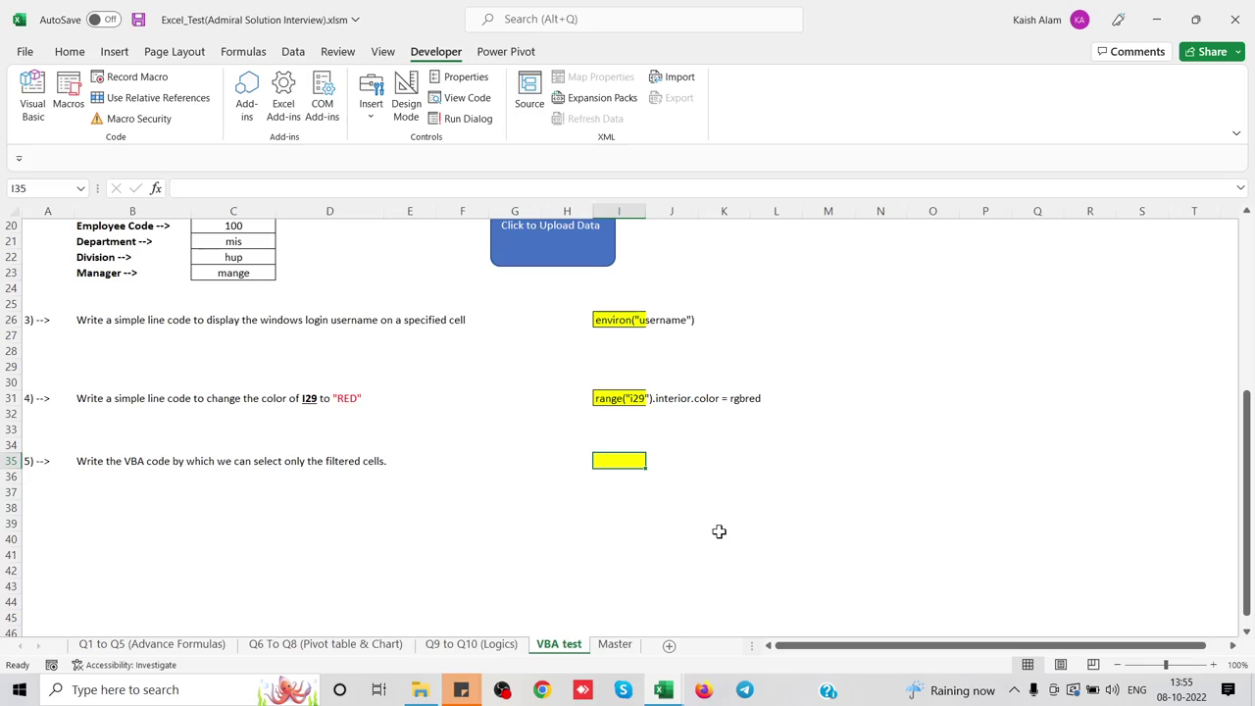
text(range)
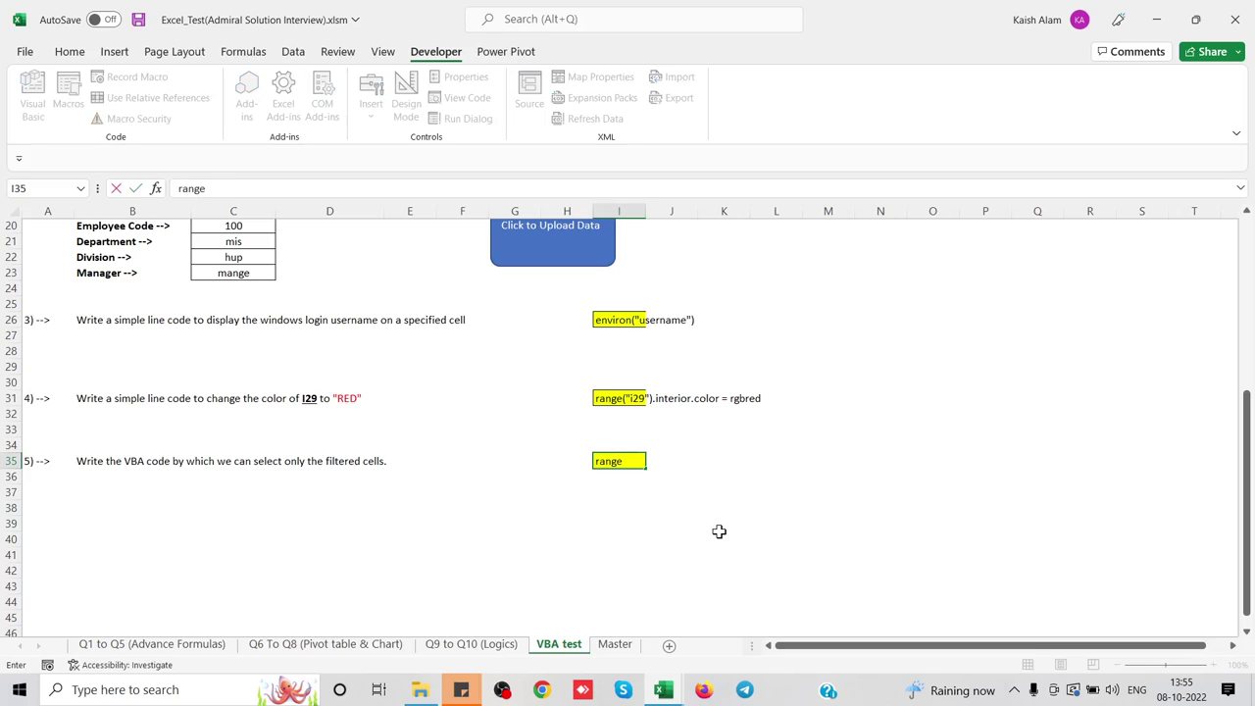
text(("a1")
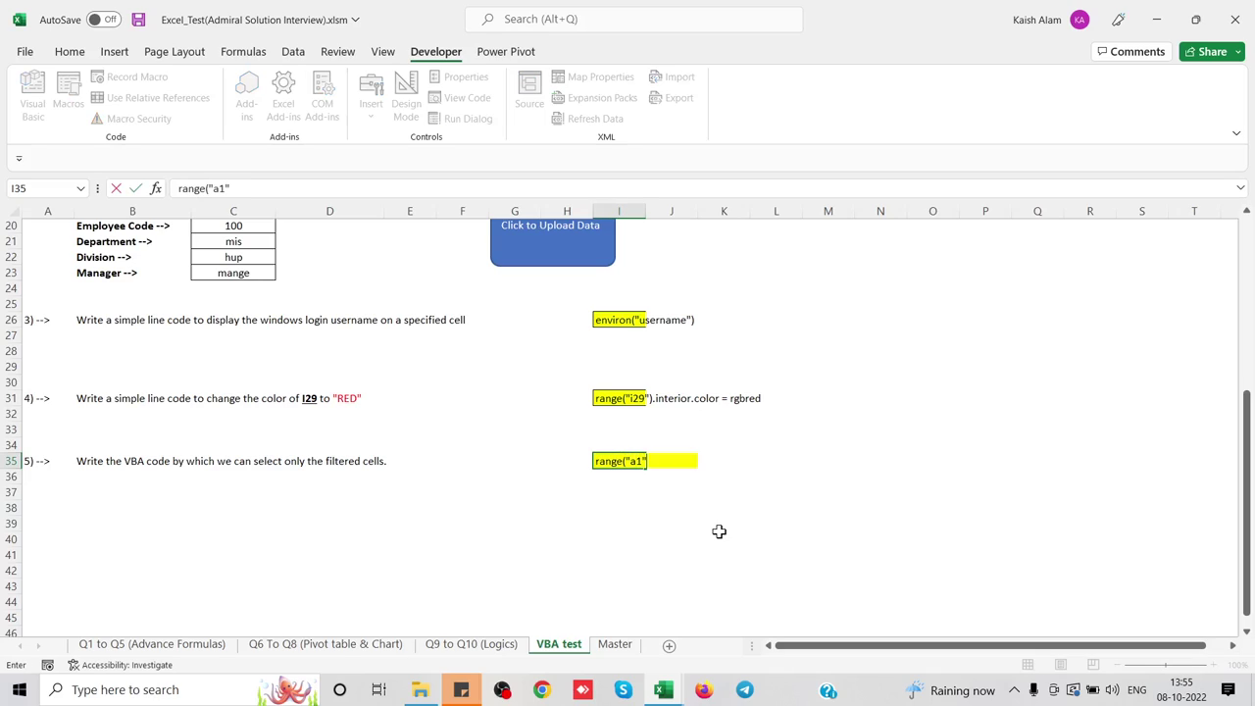
text().curre)
text(ntregion)
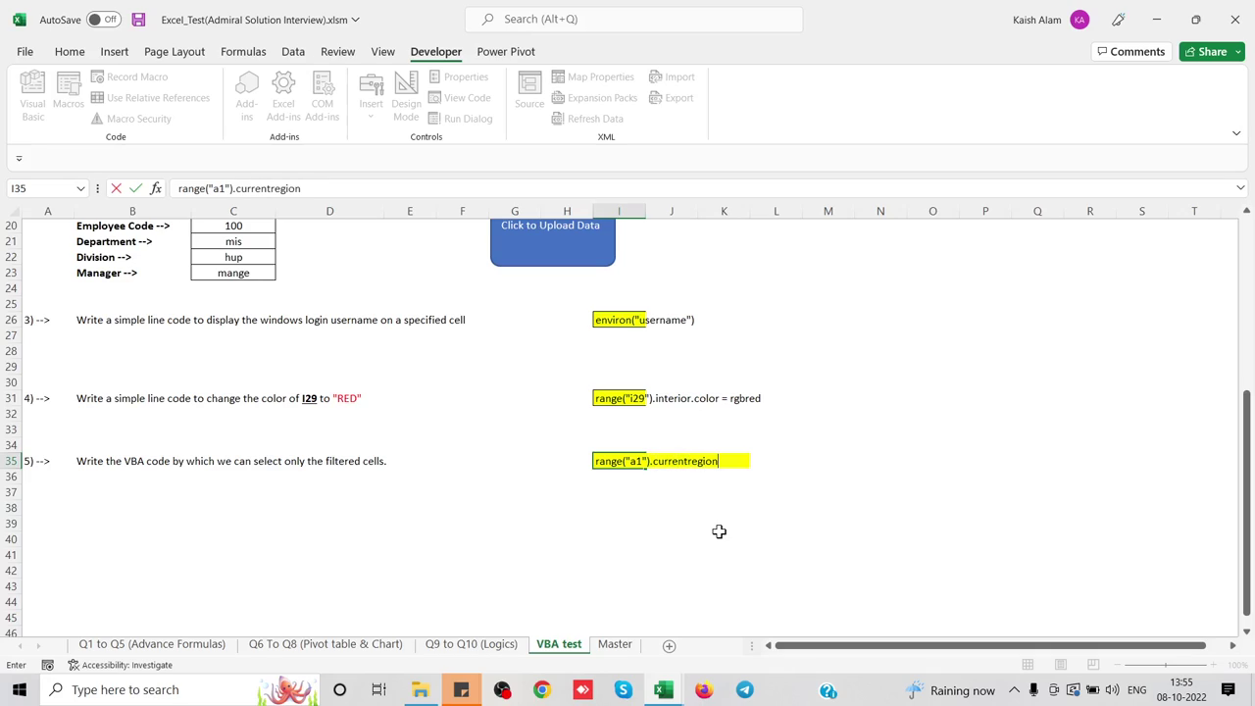
text(.spe)
text(cialx)
key(BackSpace)
text(cel)
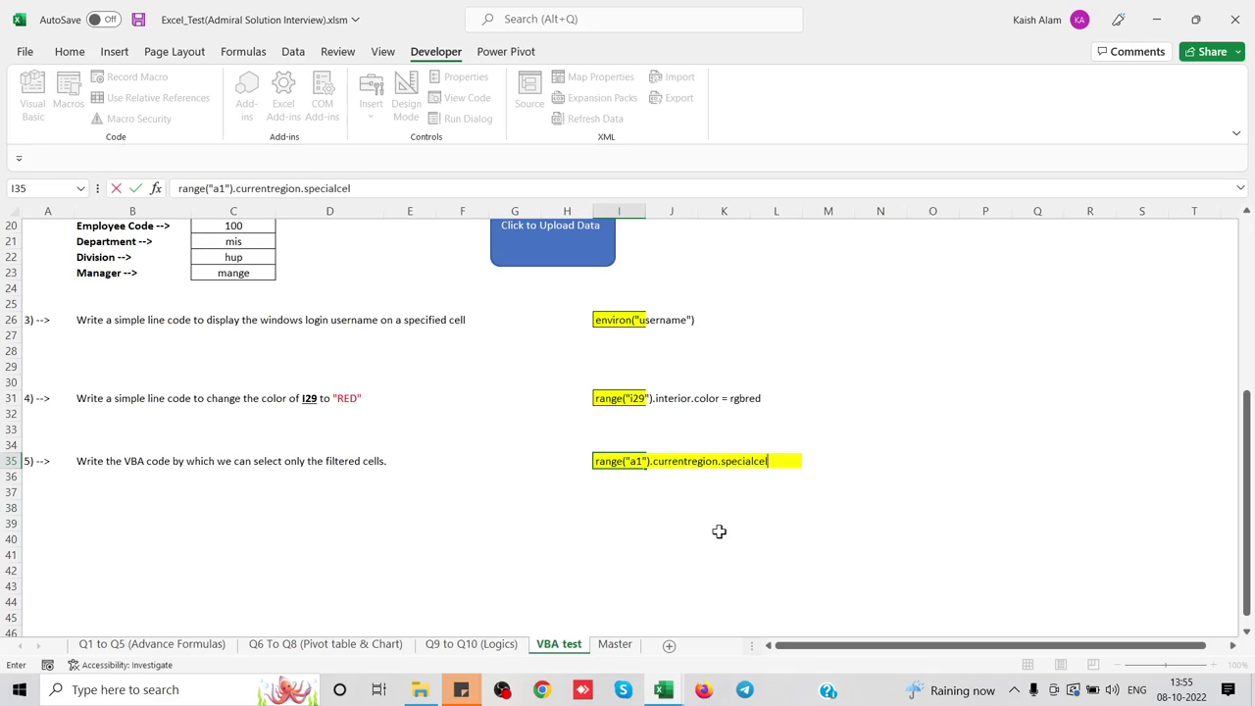
text(l(xl)
text(celltry)
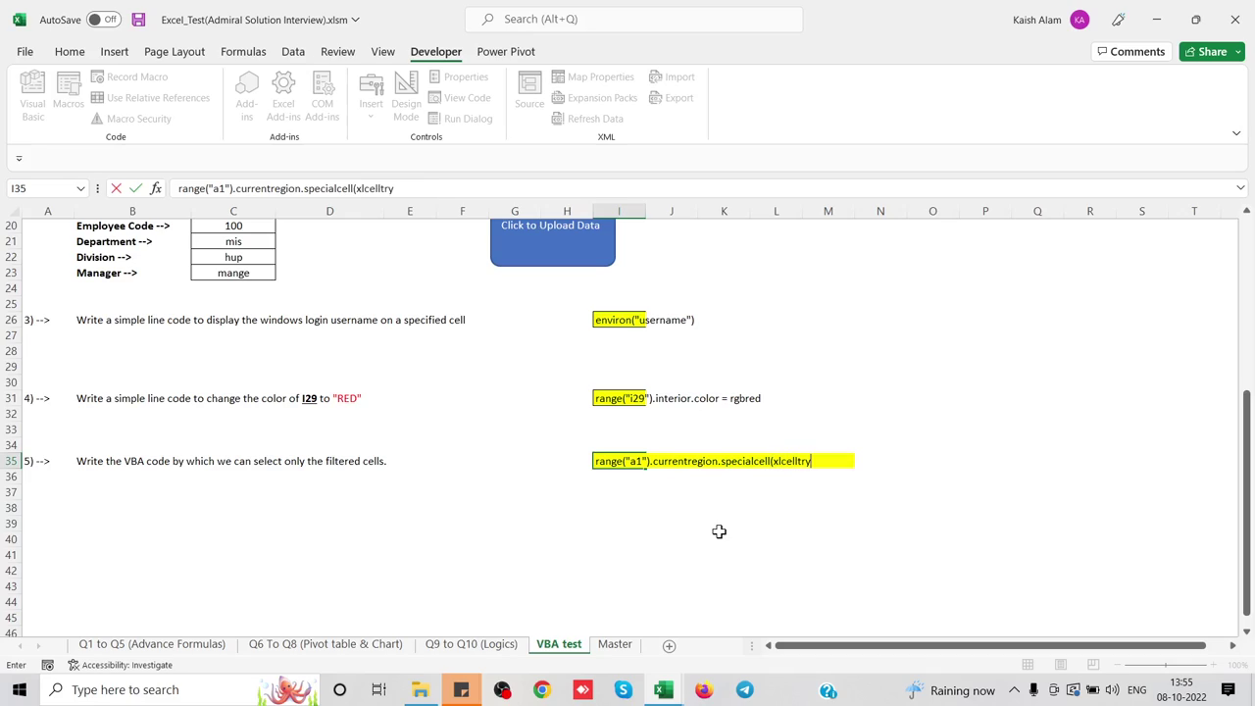
text(pe)
key(BackSpace)
key(BackSpace)
key(BackSpace)
key(BackSpace)
click(355, 189)
text(s)
click(406, 188)
text(type)
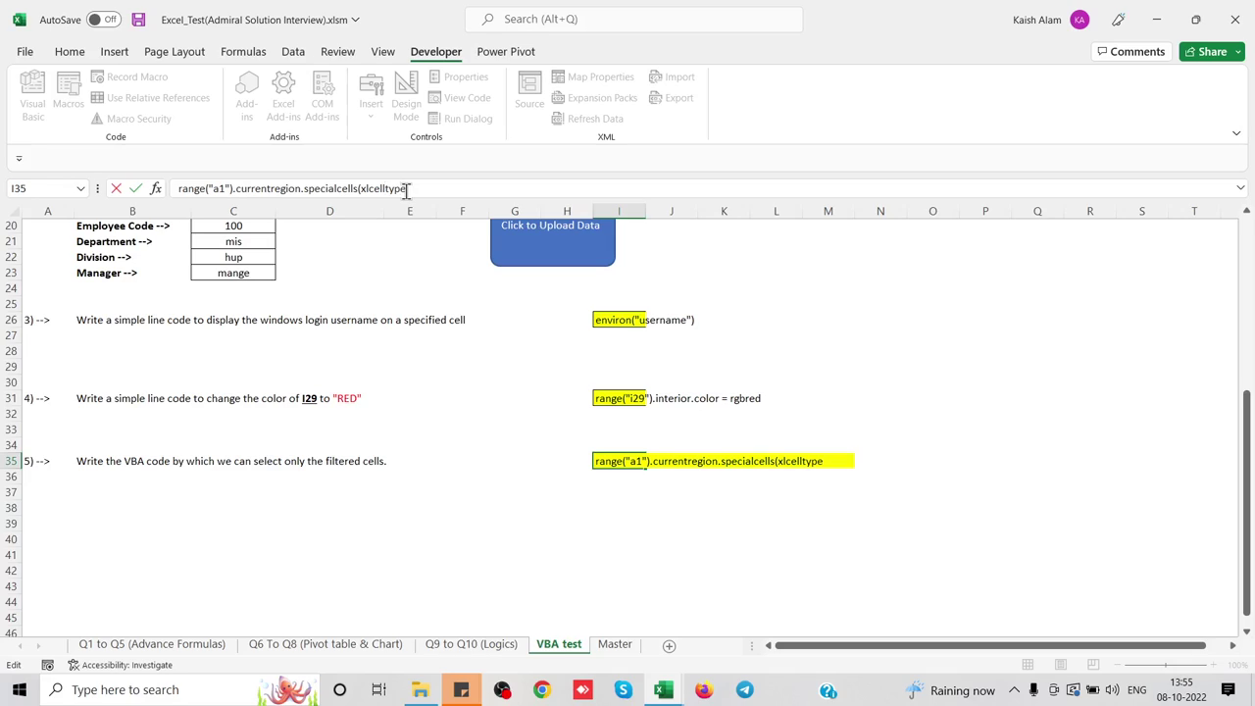
text(visible)
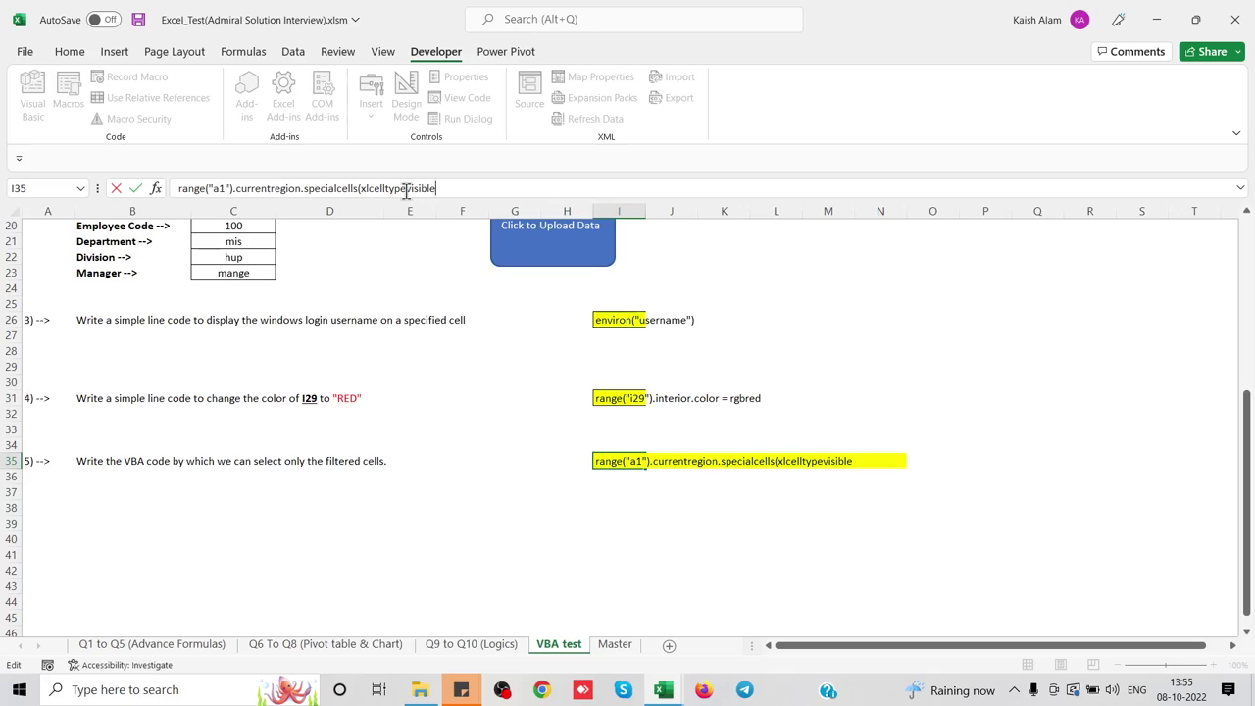
text())
key(Return)
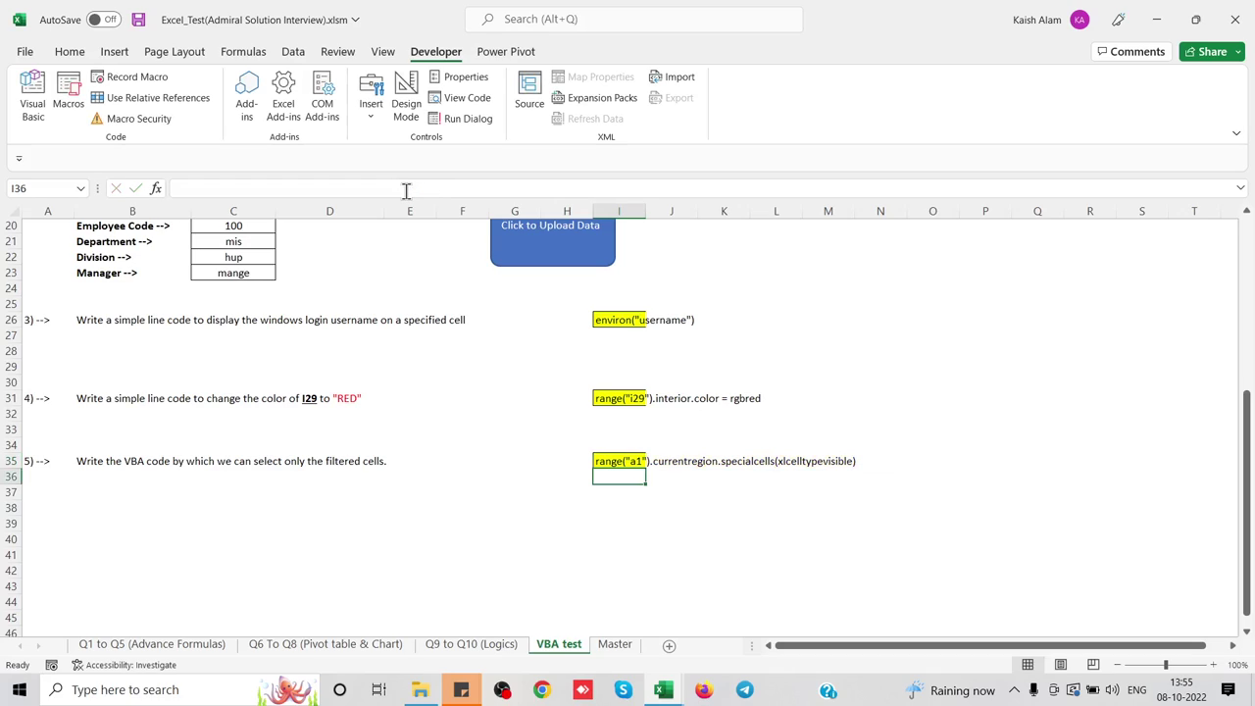
click(553, 386)
key(ctrl+s)
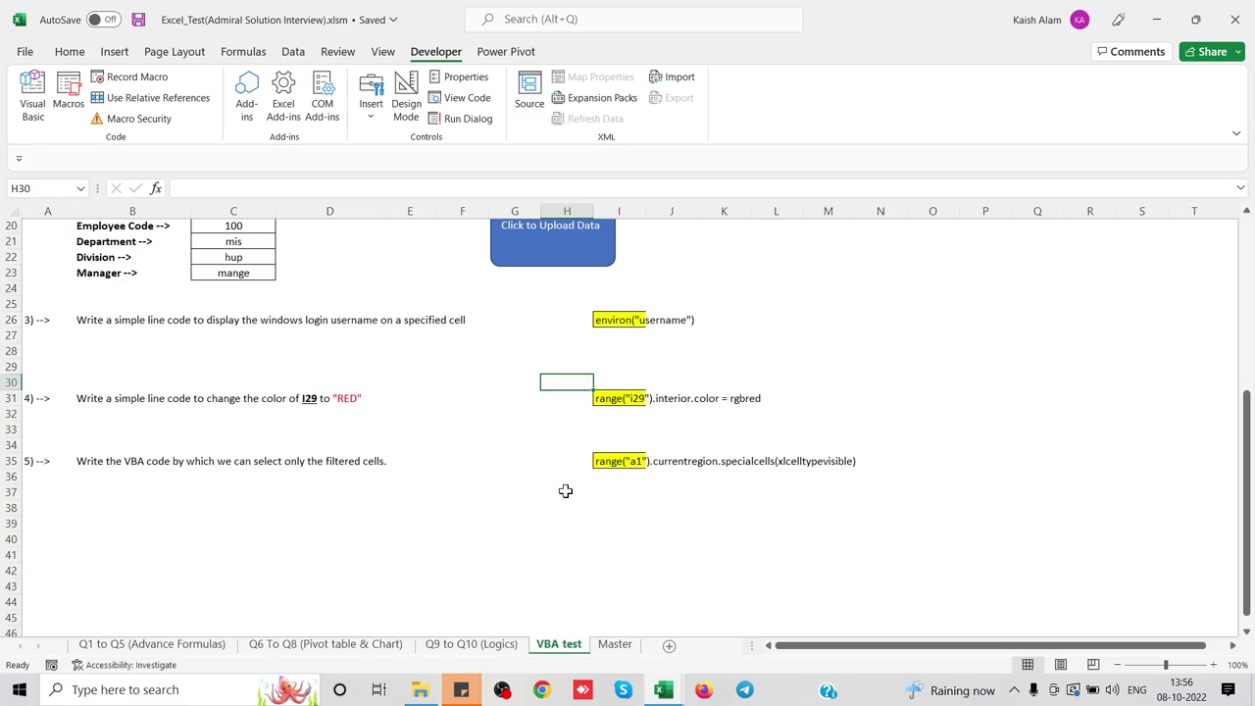
click(402, 351)
click(345, 365)
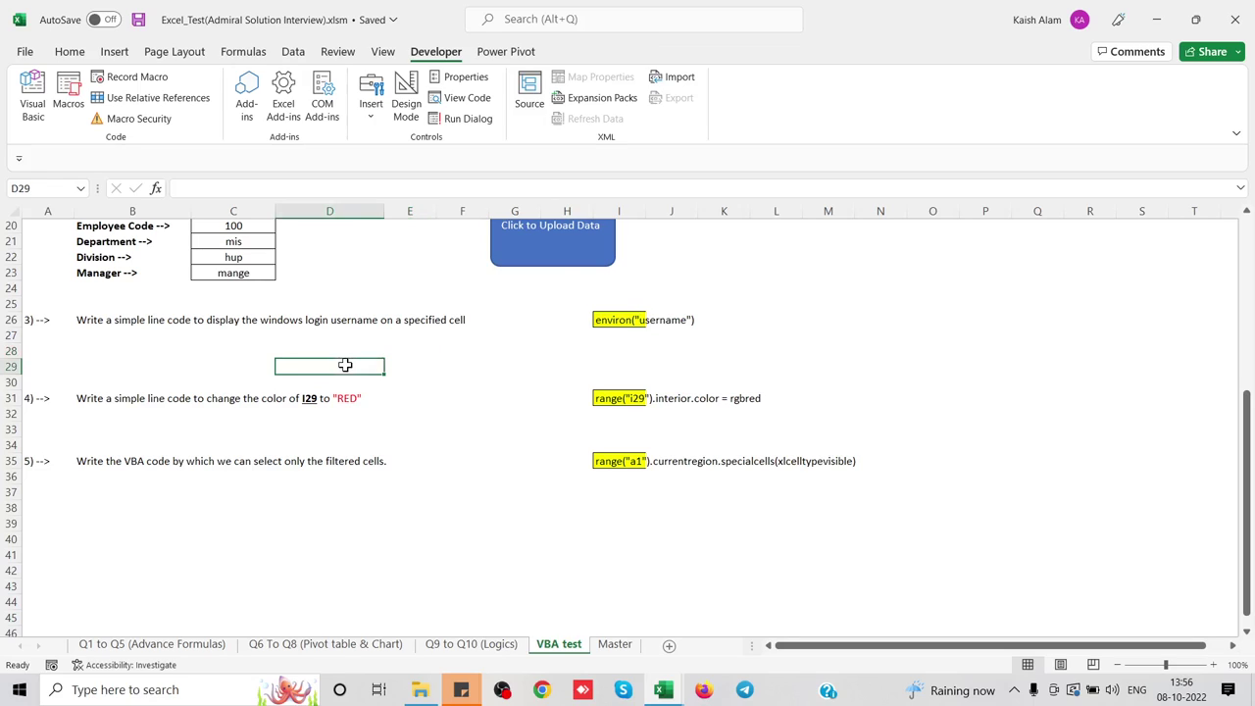
scroll(345, 365, up, 4)
scroll(345, 364, up, 3)
key(ctrl+Home)
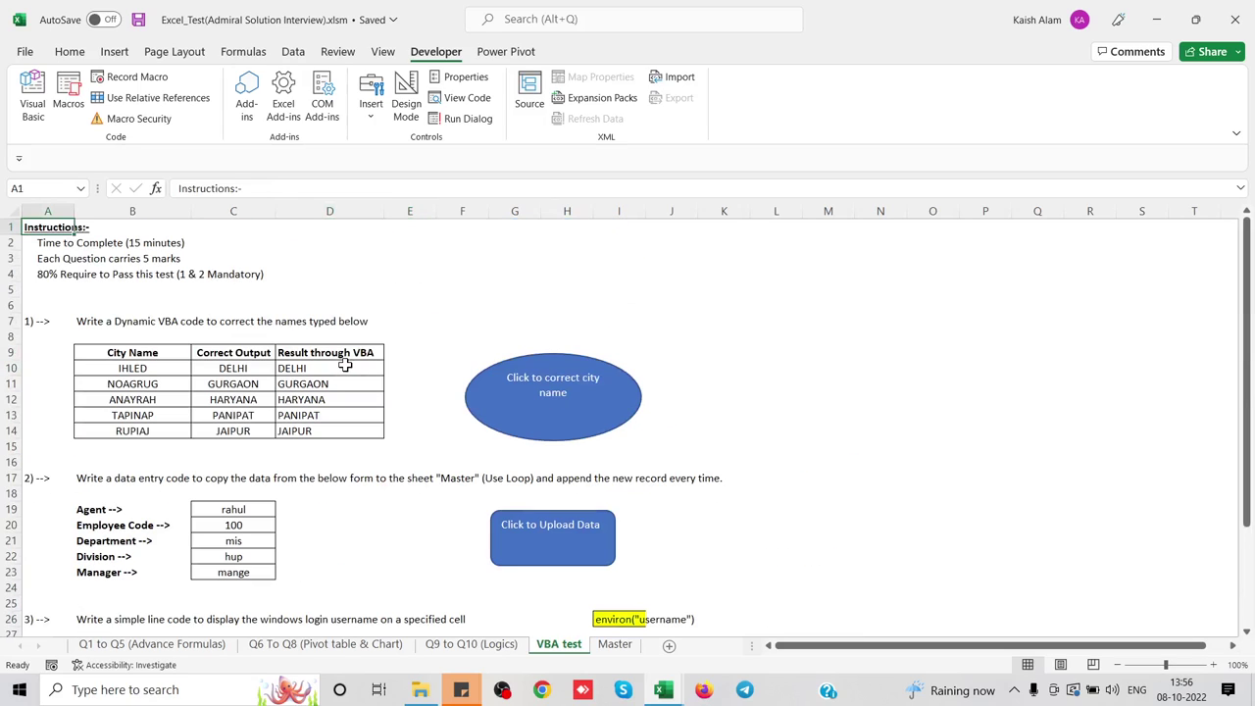
click(419, 273)
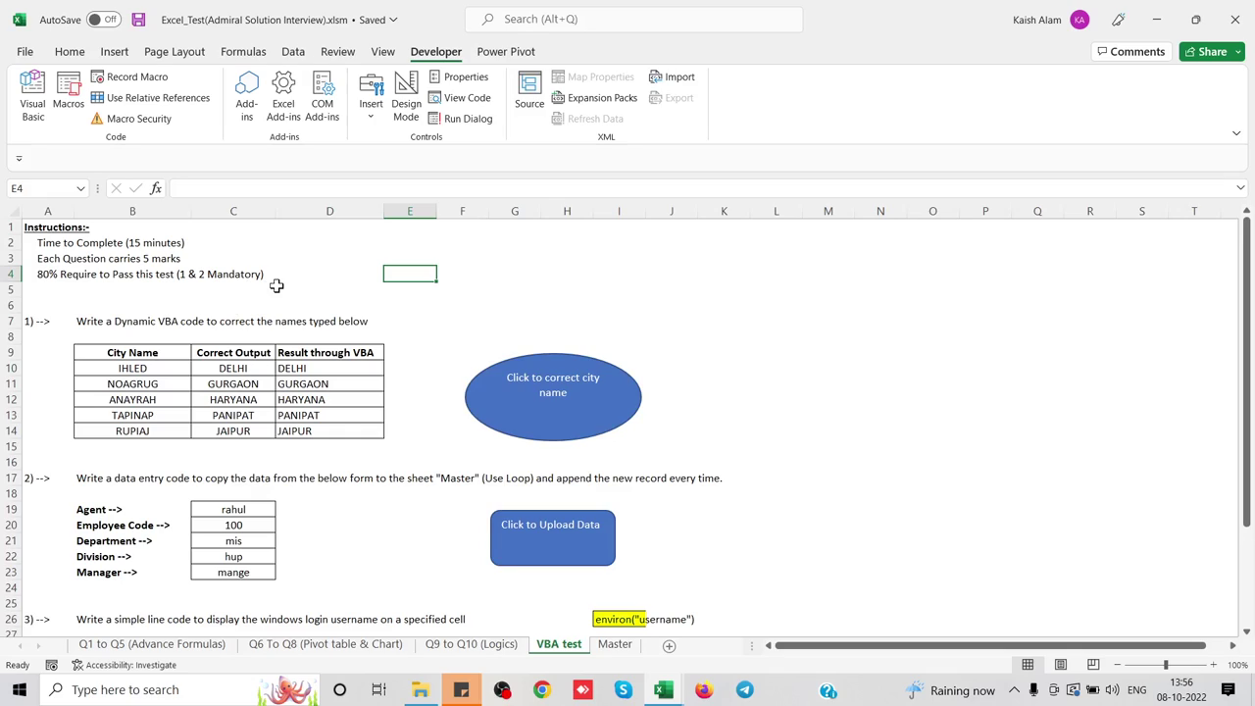
click(280, 287)
click(300, 258)
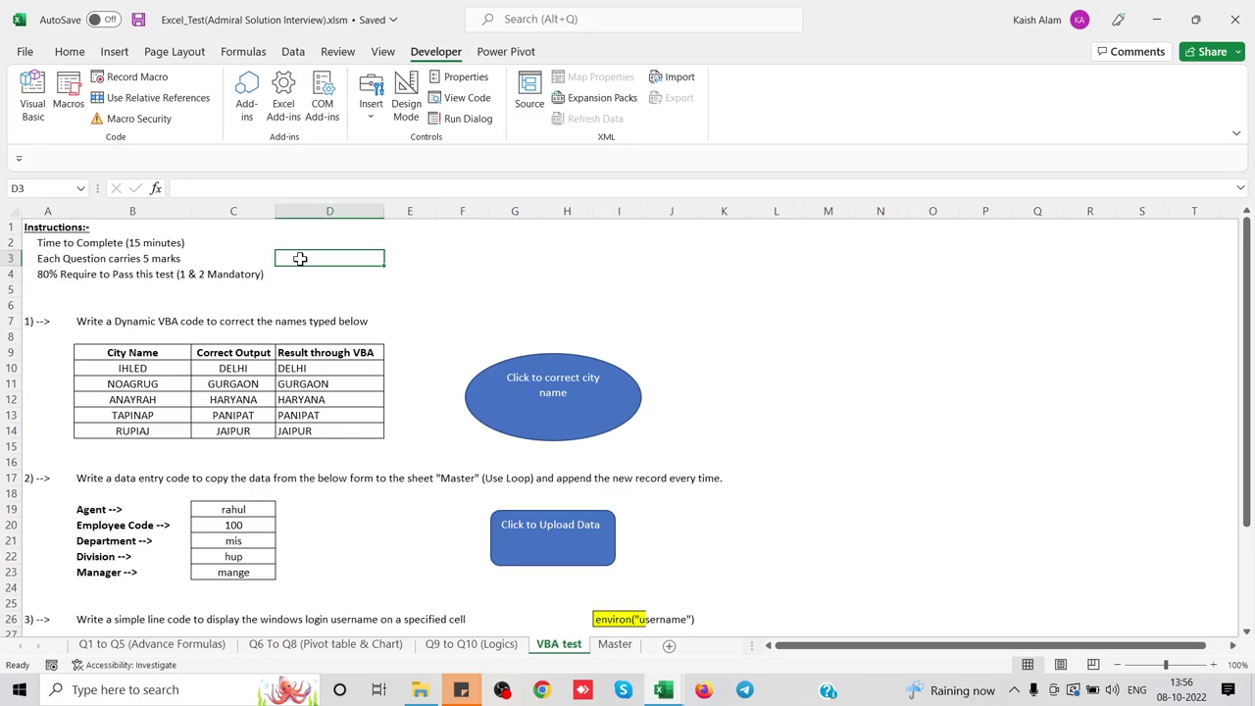
key(ctrl+Home)
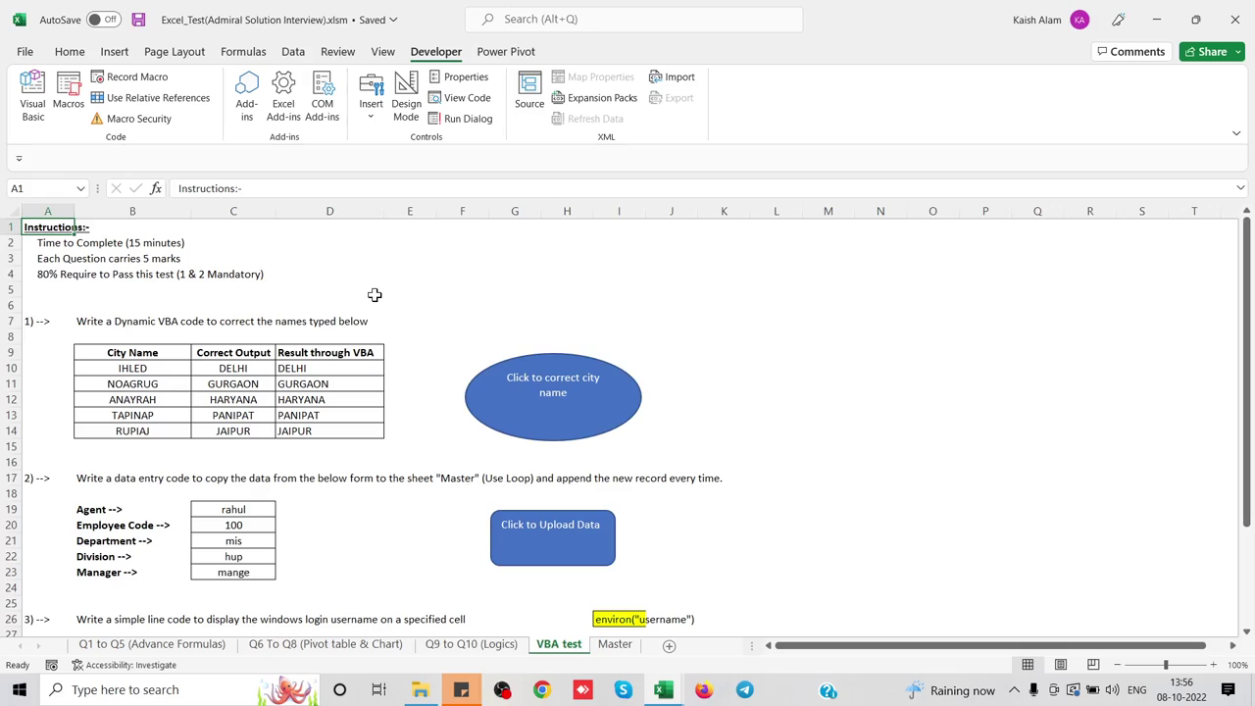
click(235, 242)
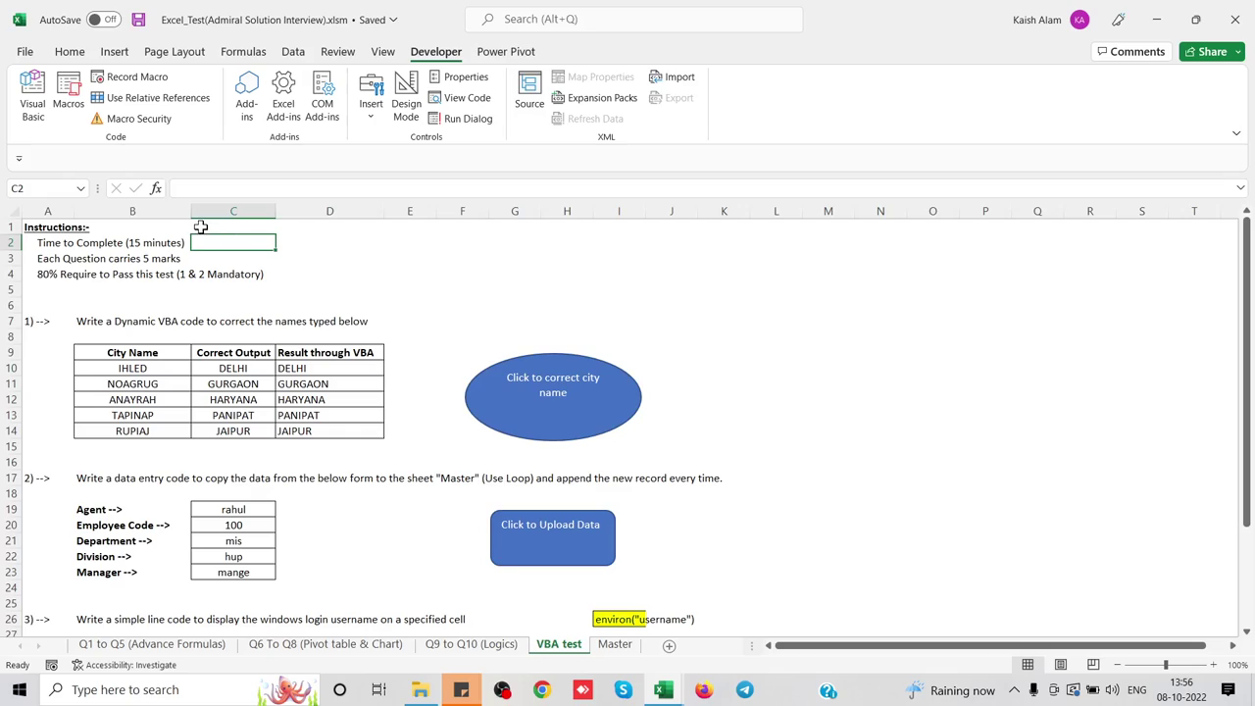
click(129, 226)
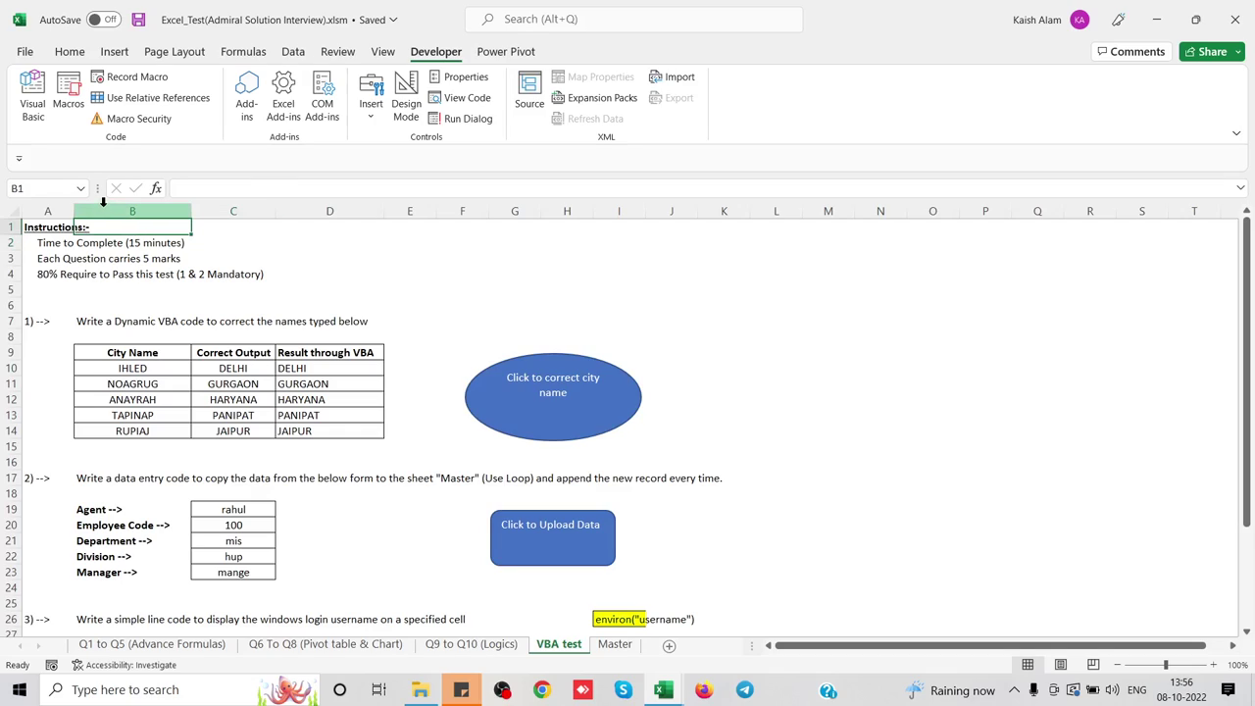
click(304, 369)
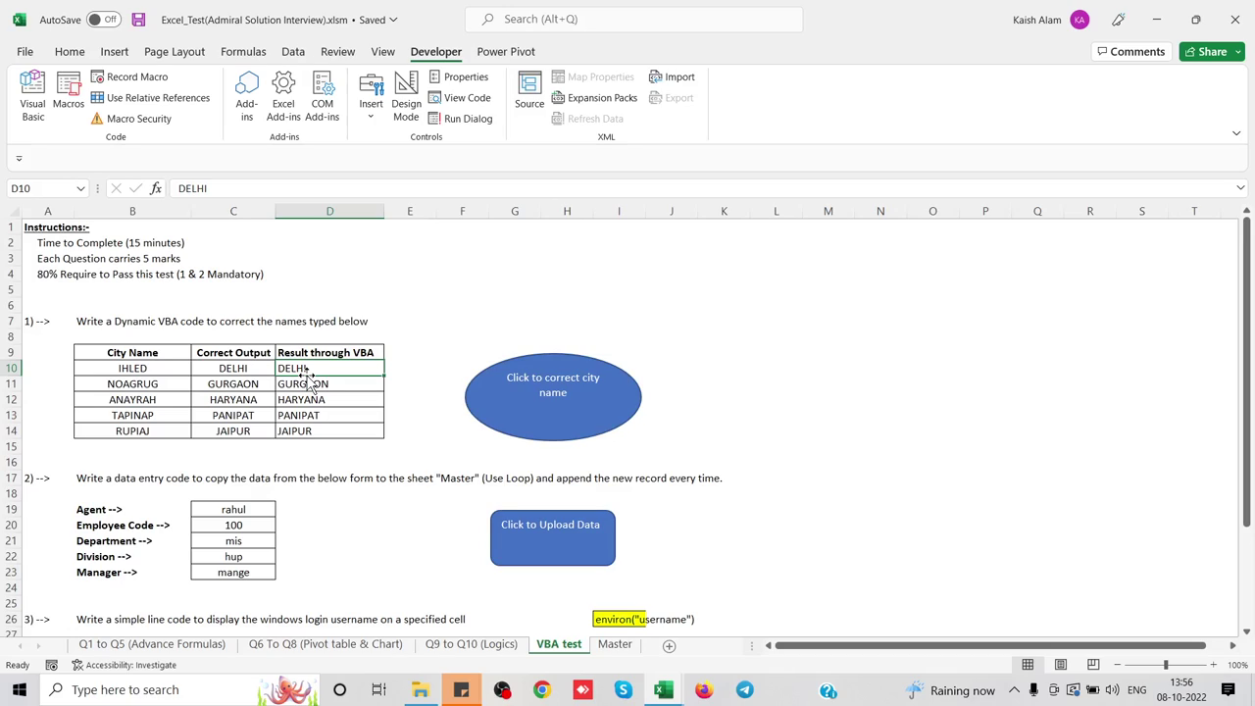
click(331, 418)
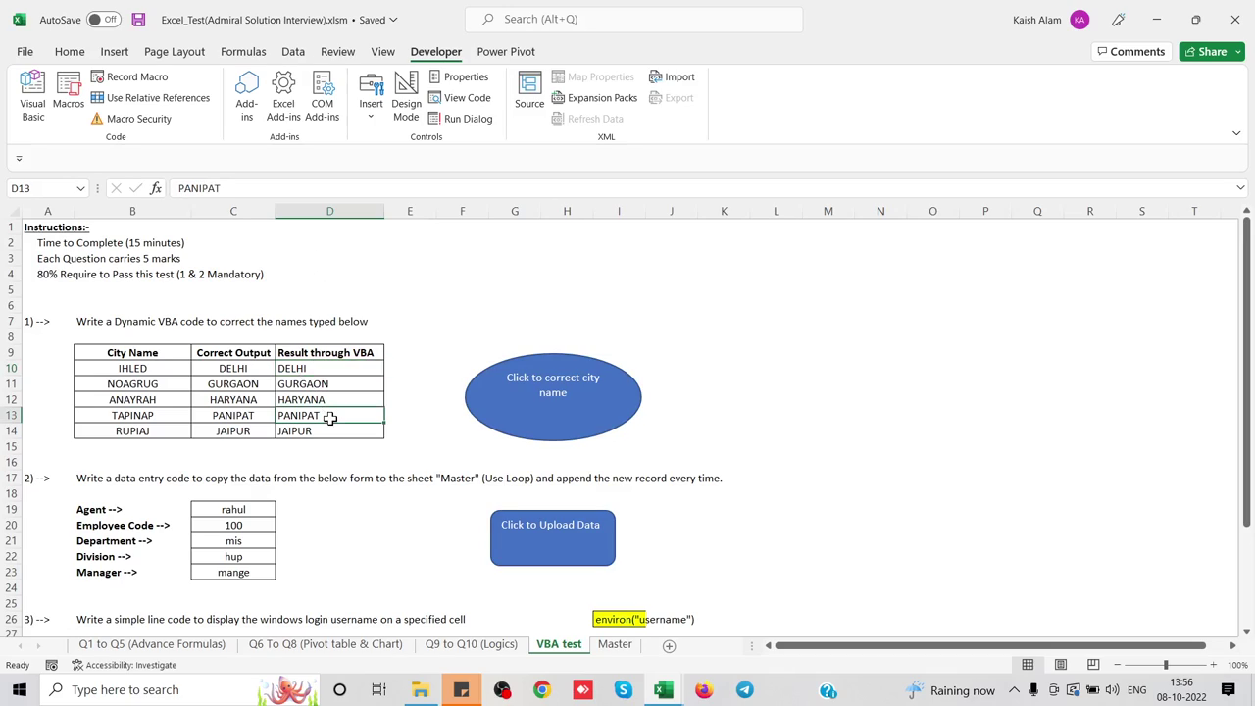
scroll(330, 417, down, 1)
scroll(331, 418, down, 4)
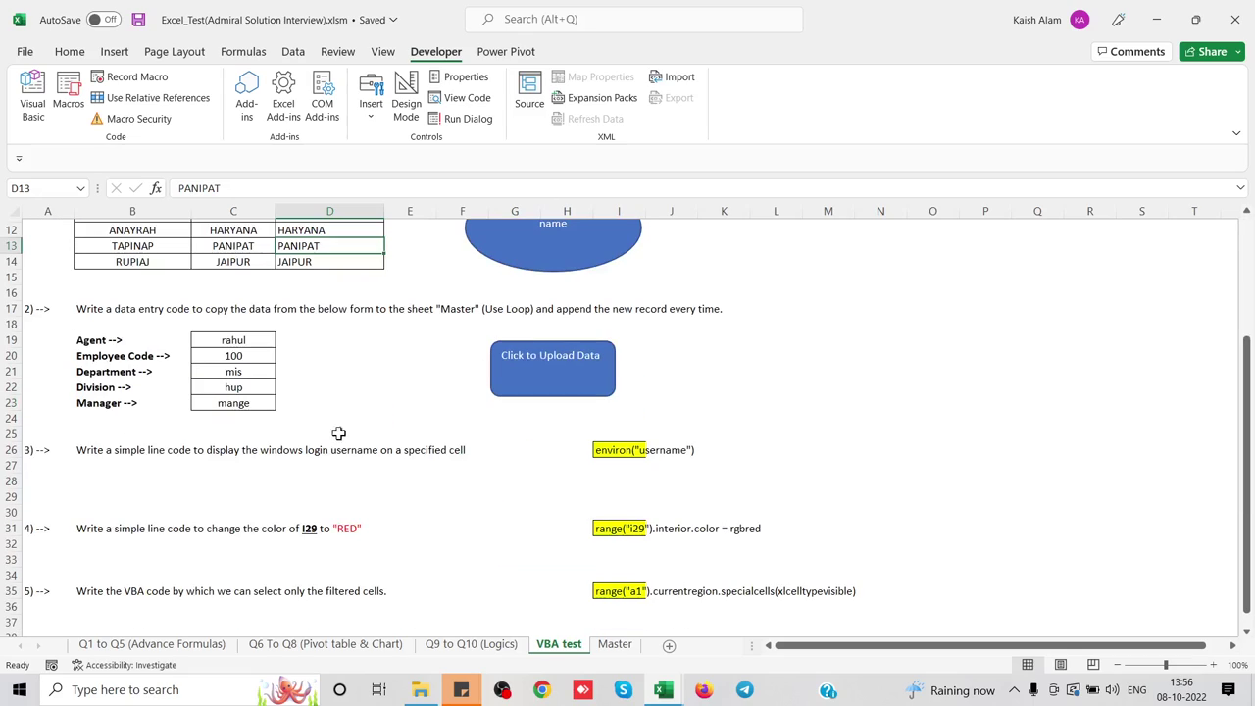
click(397, 534)
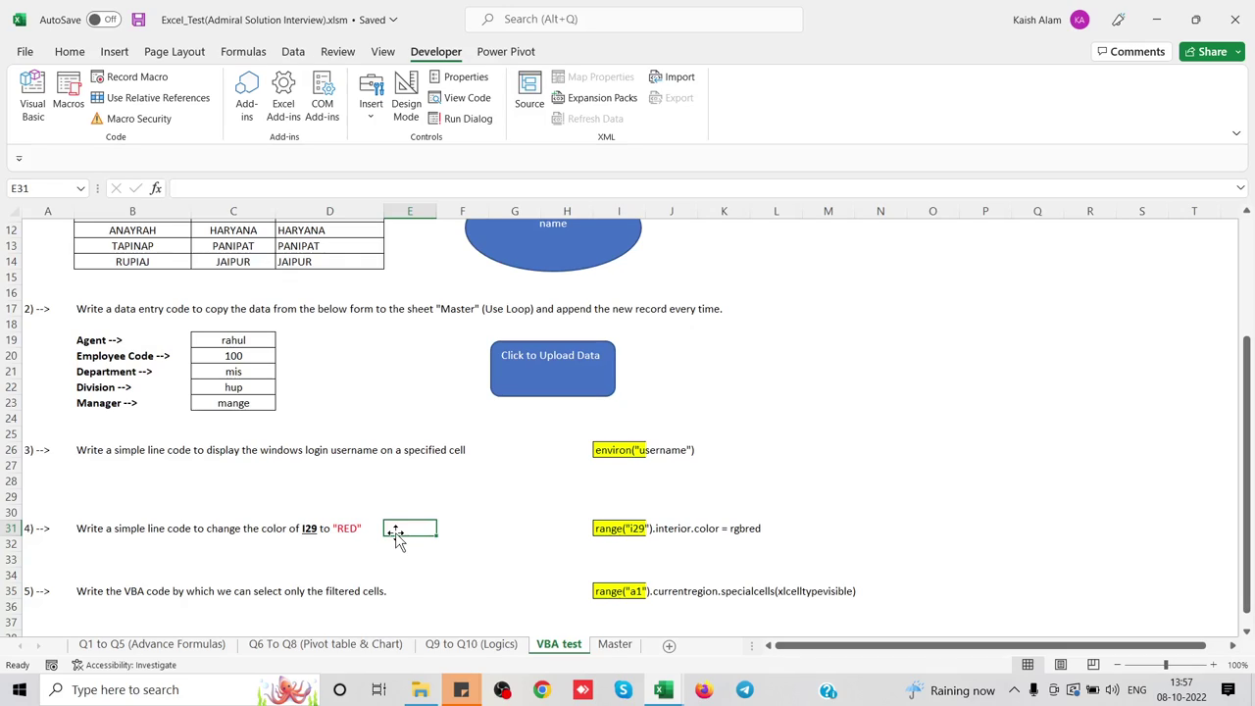
click(442, 485)
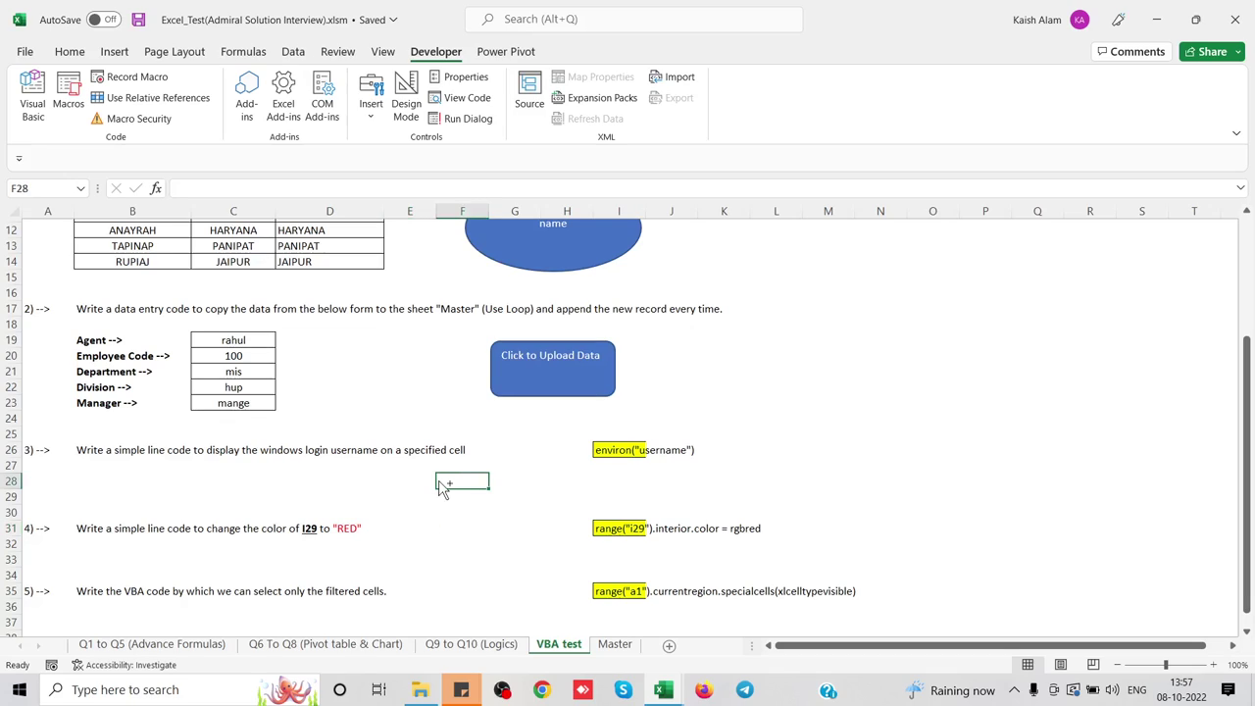